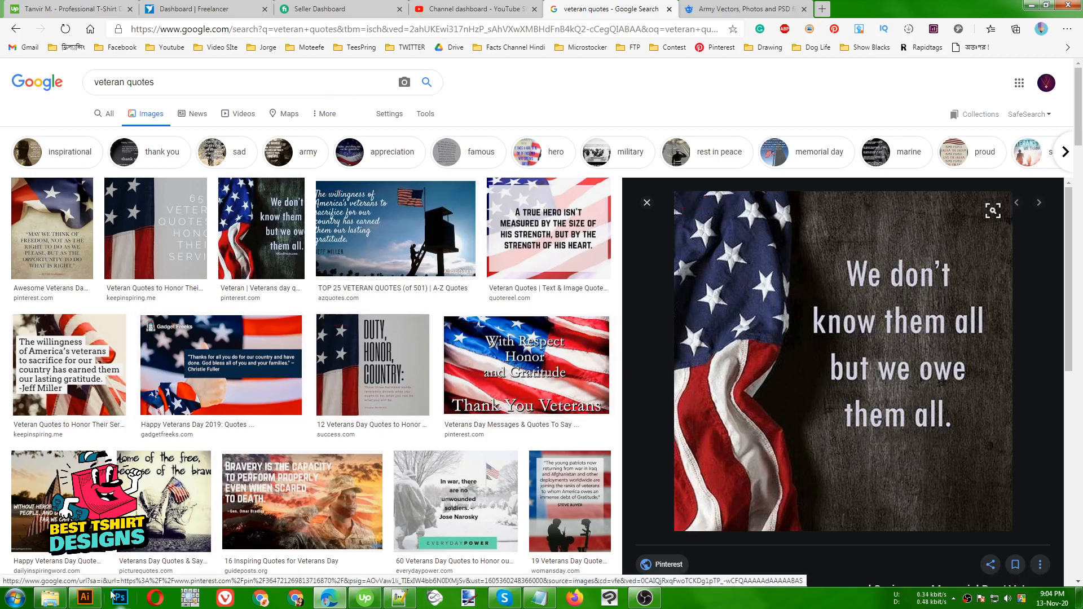
Switch from the browser to Adobe Illustrator with the blank Untitled-2 document
{"action": "left_click", "coordinate": [85, 597]}
{"action": "left_click_drag", "start_coordinate": [174, 110], "coordinate": [759, 527]}
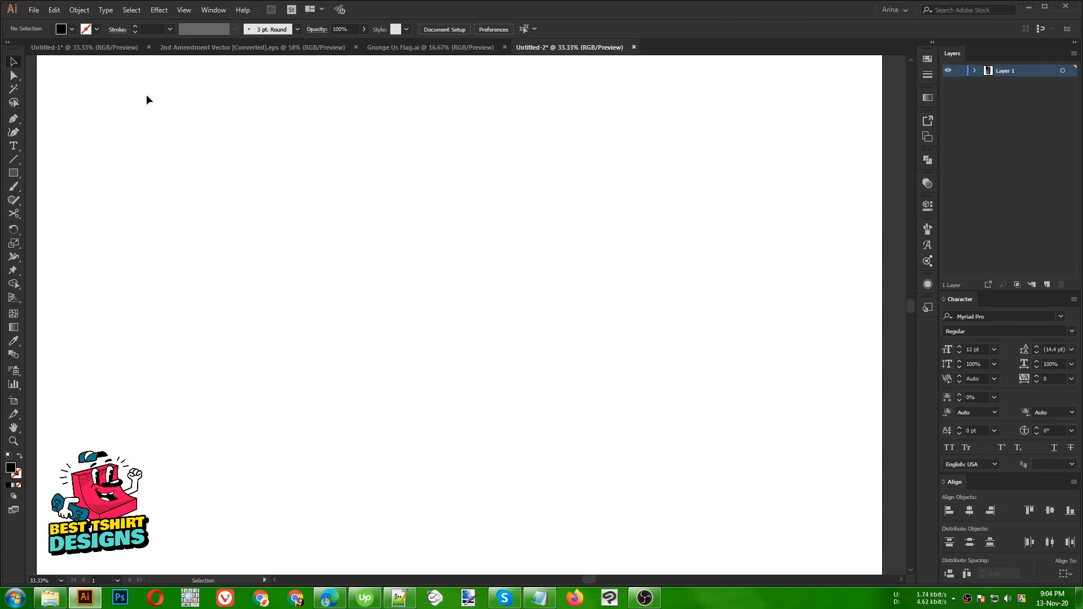
{"action": "left_click_drag", "start_coordinate": [146, 73], "coordinate": [747, 554]}
{"action": "left_click_drag", "start_coordinate": [172, 86], "coordinate": [729, 537]}
{"action": "left_click_drag", "start_coordinate": [208, 85], "coordinate": [729, 532]}
{"action": "left_click_drag", "start_coordinate": [170, 75], "coordinate": [729, 539]}
{"action": "left_click_drag", "start_coordinate": [142, 74], "coordinate": [772, 513]}
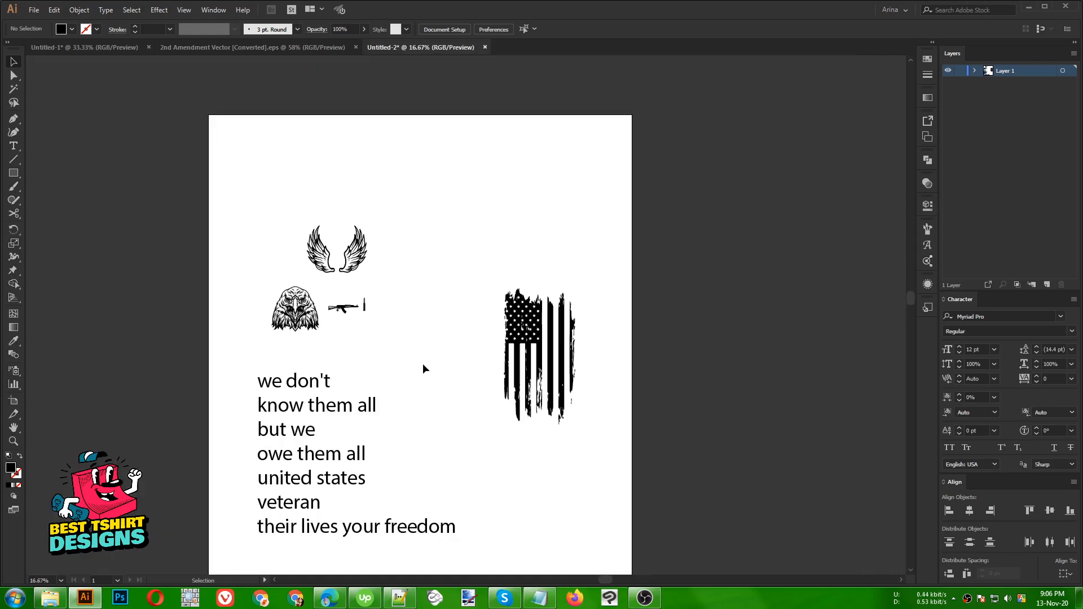
Look over the skull, wings, eagle and gun artwork in the 2nd Amendment Vector document
{"action": "left_click_drag", "start_coordinate": [213, 191], "coordinate": [440, 333]}
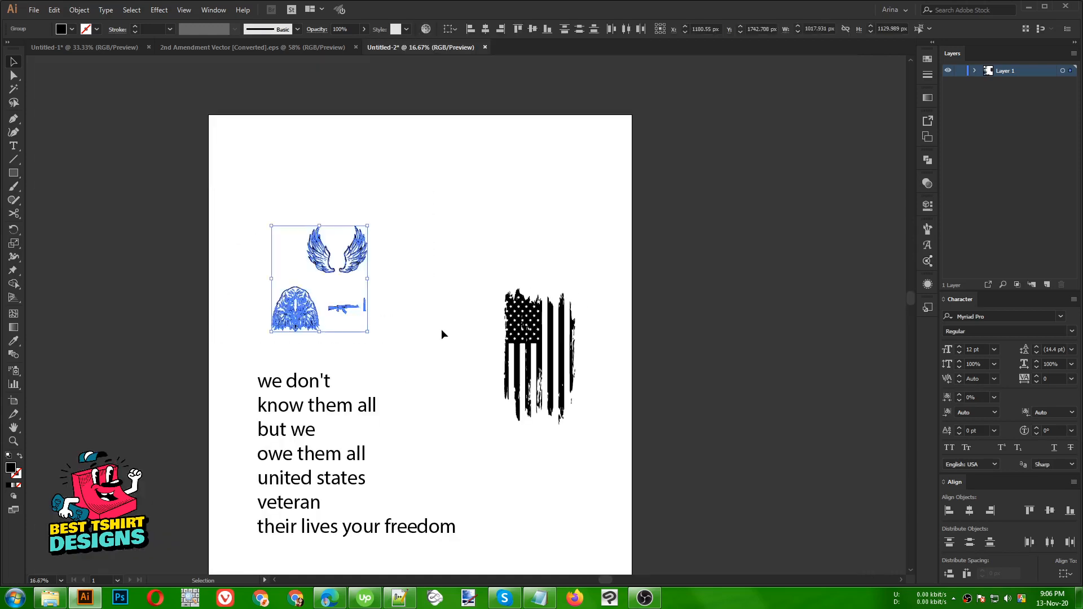
{"action": "left_click", "coordinate": [586, 378]}
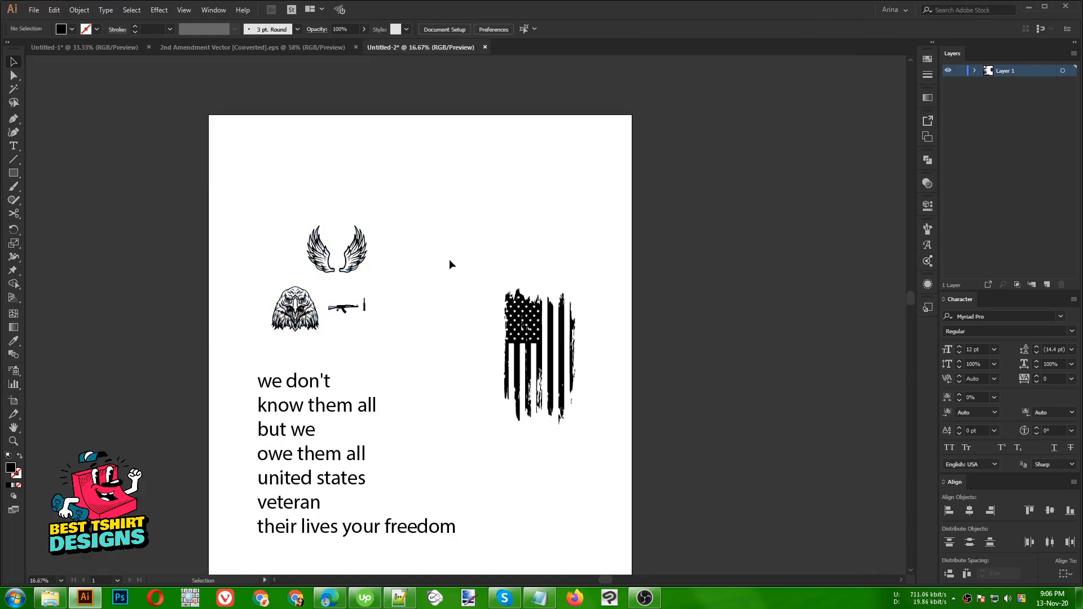
{"action": "left_click", "coordinate": [271, 48]}
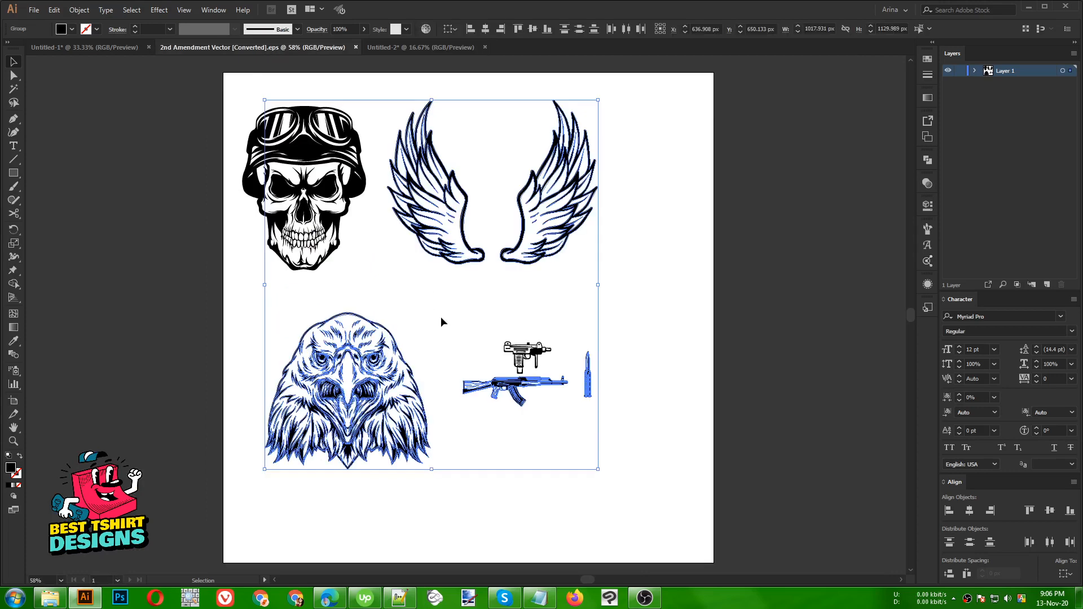
{"action": "left_click", "coordinate": [441, 321]}
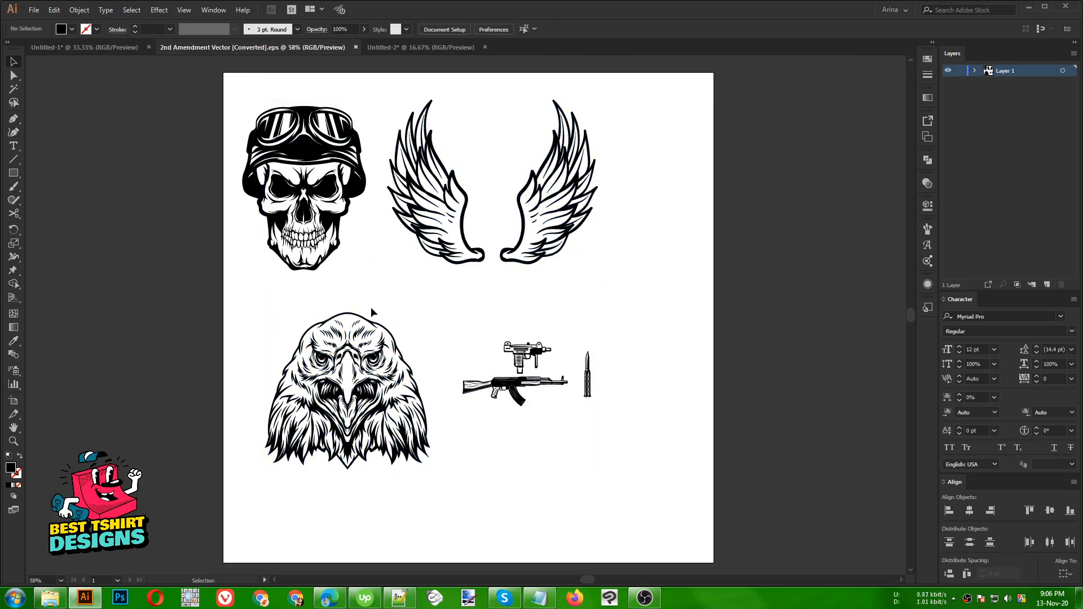
Return to the Untitled-2 document and move the grunge US flag to the right edge of the artboard
{"action": "left_click", "coordinate": [411, 47]}
{"action": "left_click_drag", "start_coordinate": [570, 319], "coordinate": [526, 220]}
{"action": "left_click", "coordinate": [566, 255]}
{"action": "left_click_drag", "start_coordinate": [418, 186], "coordinate": [602, 379]}
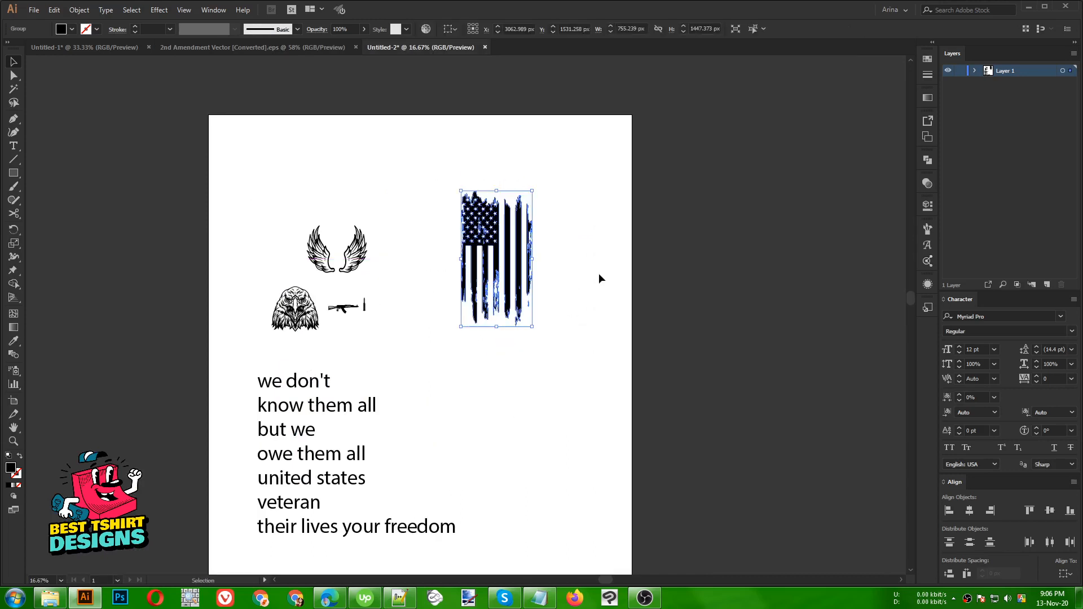
{"action": "left_click", "coordinate": [489, 153]}
{"action": "left_click_drag", "start_coordinate": [430, 163], "coordinate": [575, 368]}
{"action": "left_click_drag", "start_coordinate": [488, 231], "coordinate": [585, 308]}
{"action": "left_click", "coordinate": [451, 355]}
Move the wings, eagle head, rifle and bullet together into the upper-left corner of the artboard
{"action": "left_click_drag", "start_coordinate": [414, 337], "coordinate": [257, 225]}
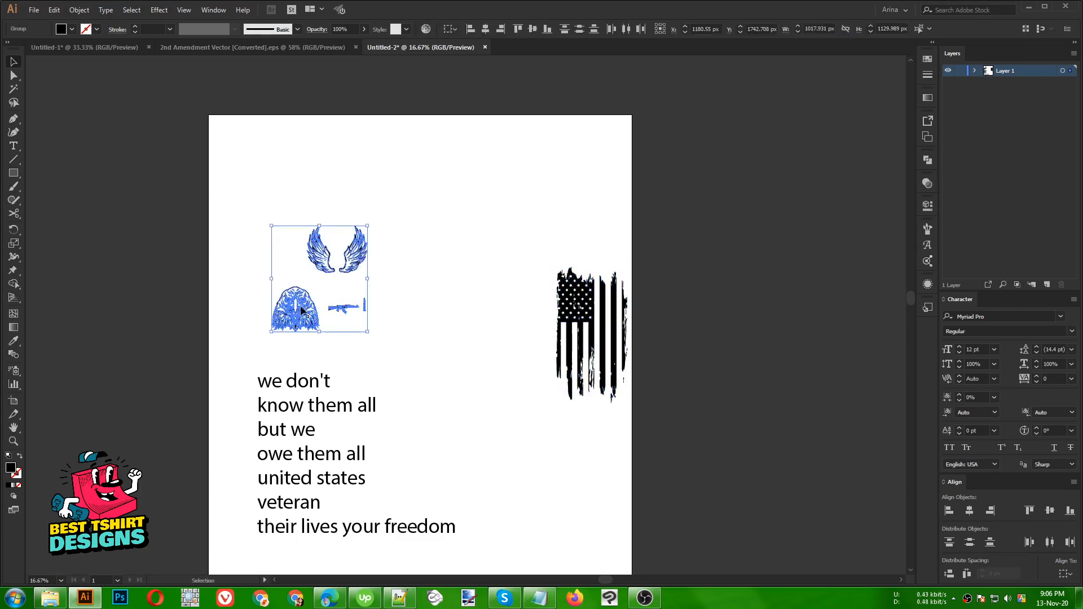
{"action": "left_click_drag", "start_coordinate": [301, 305], "coordinate": [254, 220]}
{"action": "left_click", "coordinate": [421, 244]}
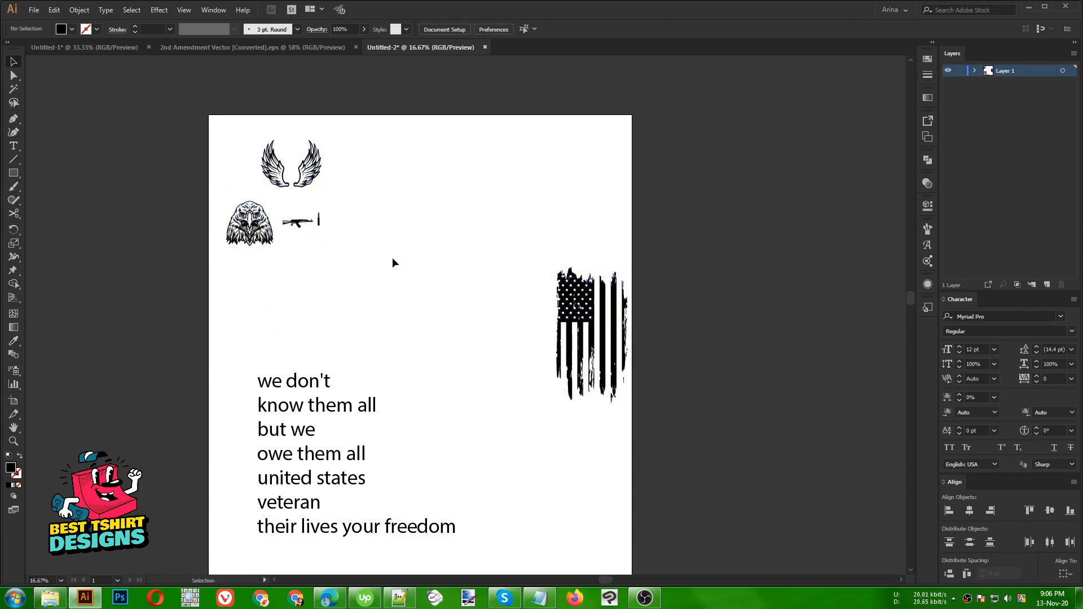
{"action": "left_click_drag", "start_coordinate": [386, 281], "coordinate": [391, 330]}
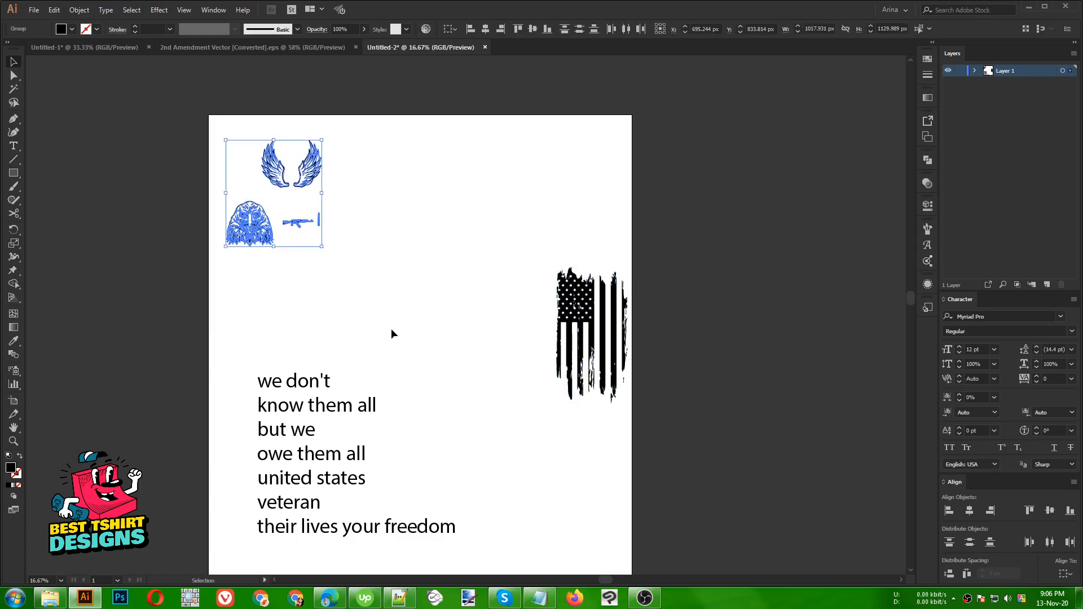
{"action": "left_click", "coordinate": [397, 273]}
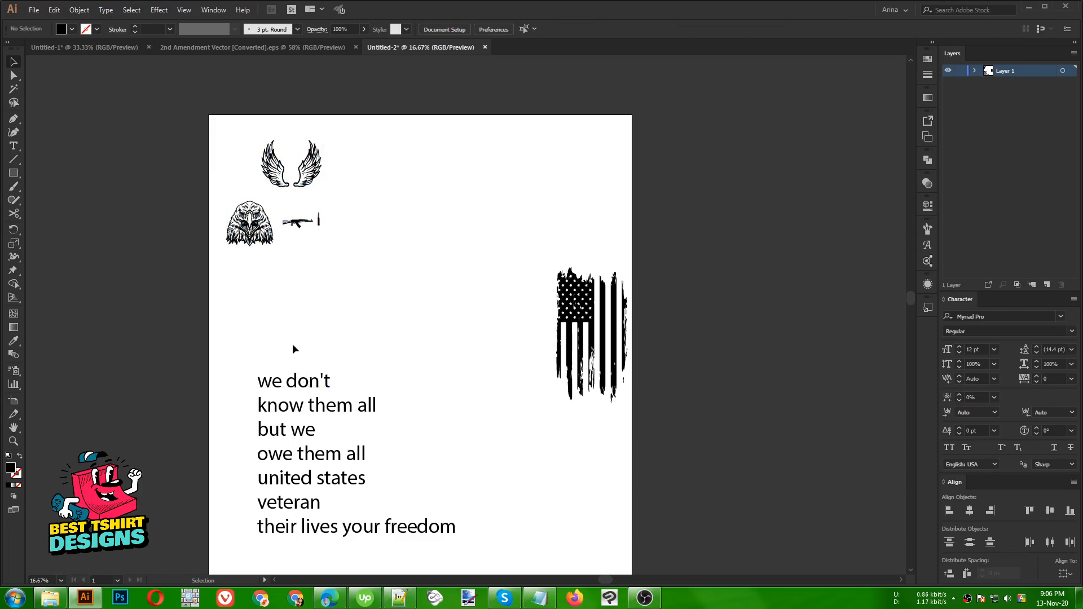
Reposition the quote text block in the lower-left part of the artboard, clear of the artwork
{"action": "left_click_drag", "start_coordinate": [256, 351], "coordinate": [419, 378]}
{"action": "left_click", "coordinate": [505, 351]}
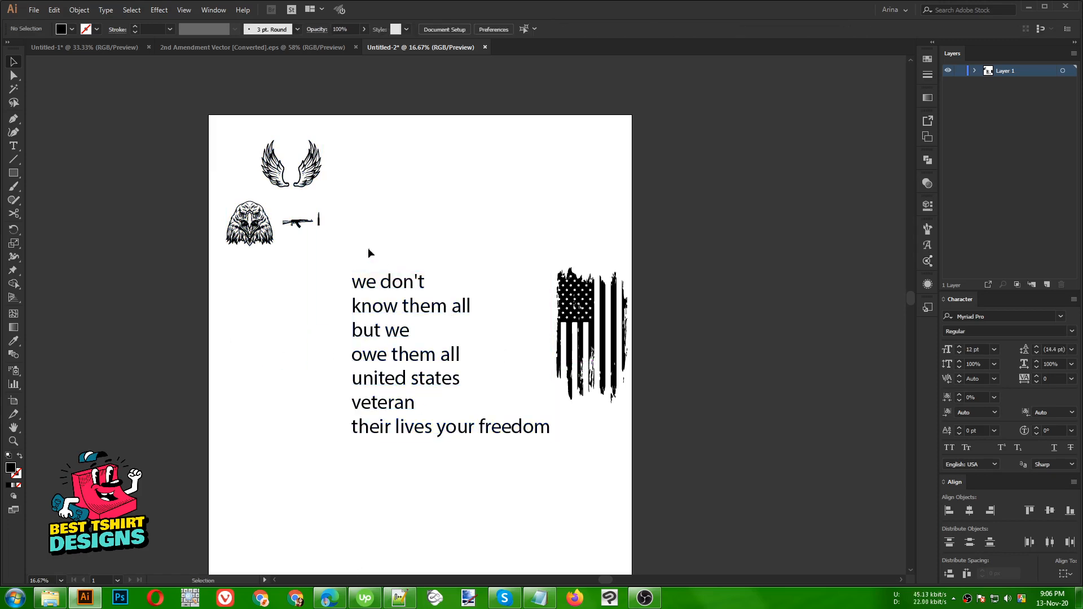
{"action": "left_click_drag", "start_coordinate": [367, 253], "coordinate": [442, 454]}
{"action": "left_click_drag", "start_coordinate": [399, 411], "coordinate": [303, 500]}
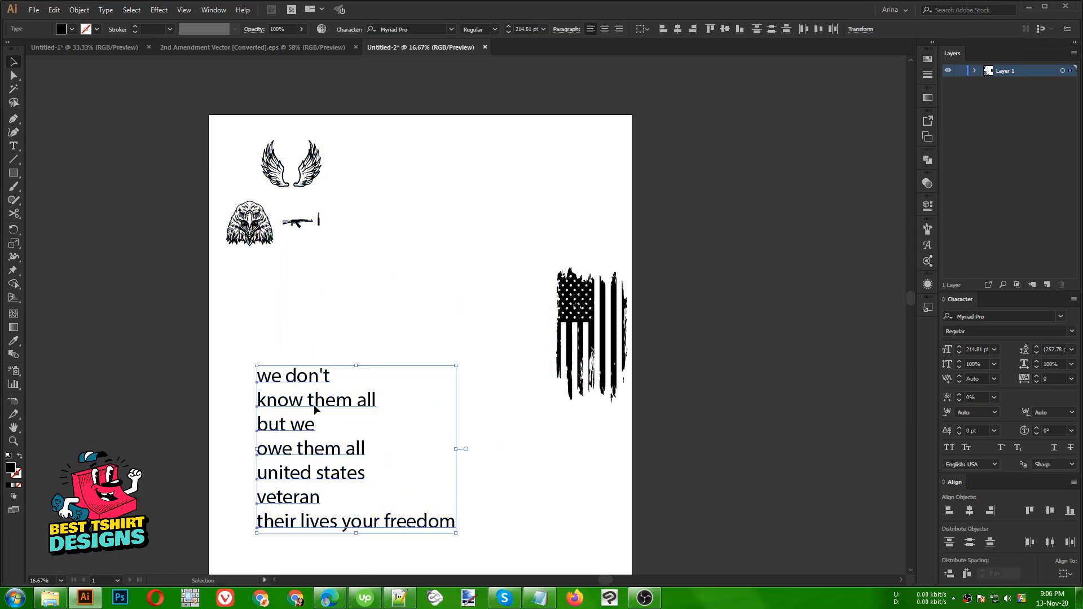
{"action": "left_click_drag", "start_coordinate": [314, 410], "coordinate": [290, 424]}
{"action": "left_click", "coordinate": [382, 316]}
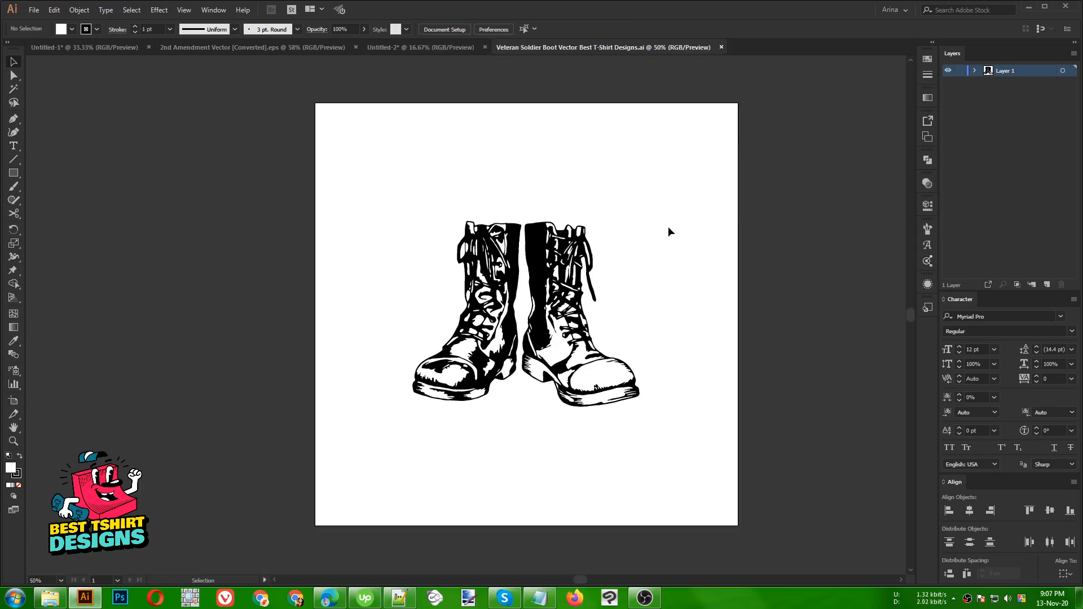
Copy the boots from the Veteran Soldier Boot Vector document and paste them into Untitled-2
{"action": "left_click_drag", "start_coordinate": [377, 186], "coordinate": [669, 437]}
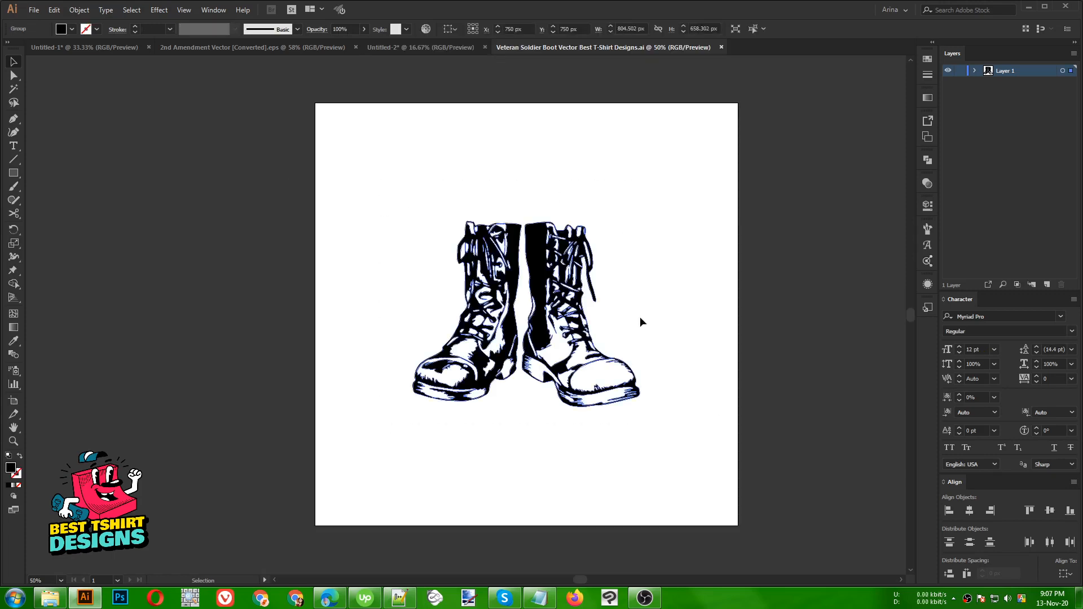
{"action": "key", "text": "ctrl+c"}
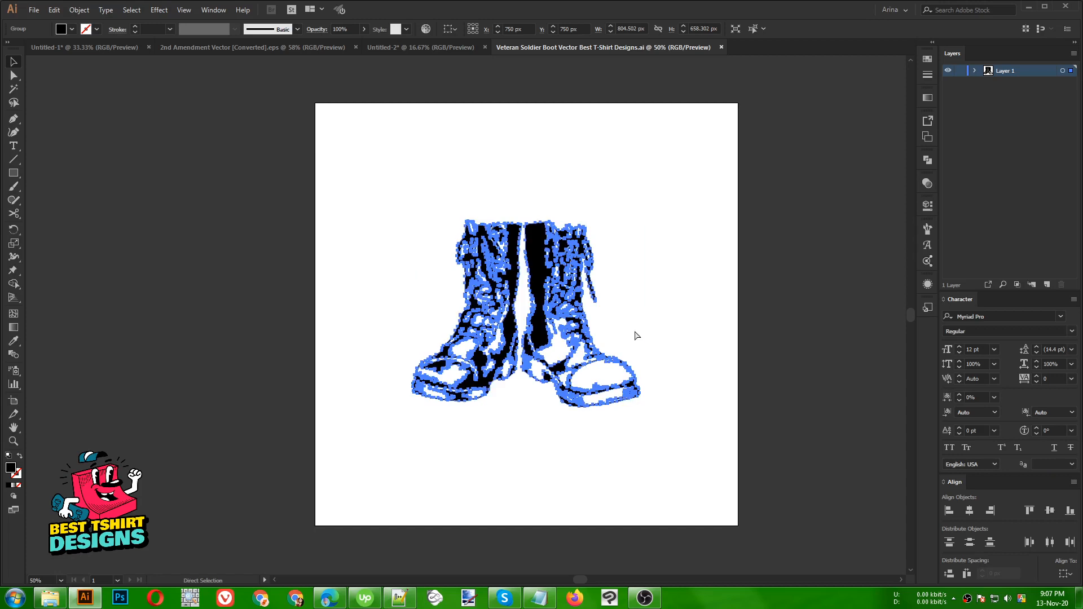
{"action": "left_click", "coordinate": [449, 47]}
{"action": "key", "text": "ctrl+v"}
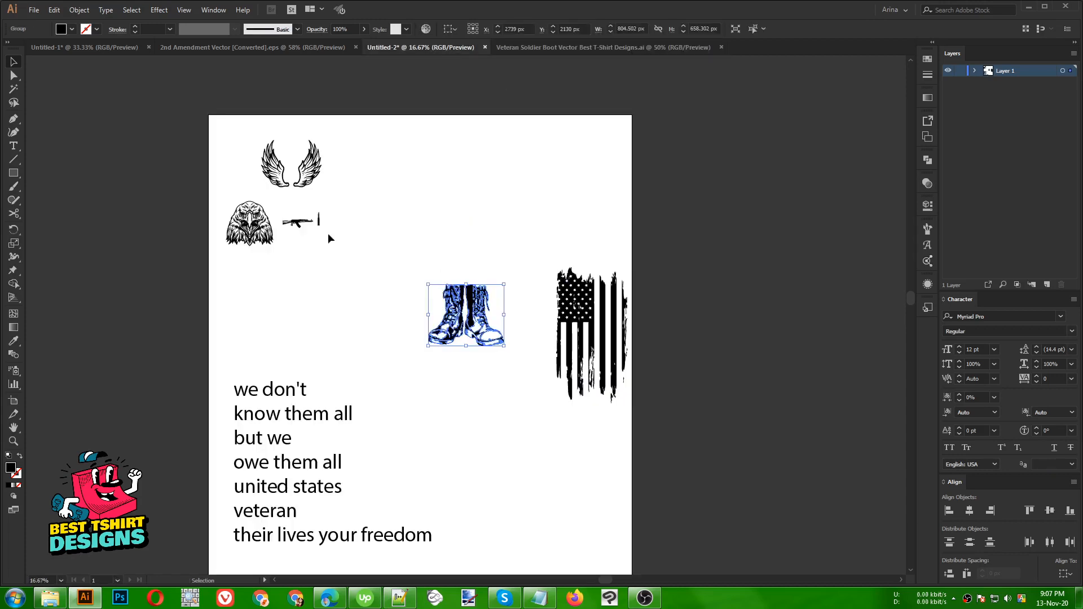
{"action": "left_click_drag", "start_coordinate": [257, 184], "coordinate": [357, 279]}
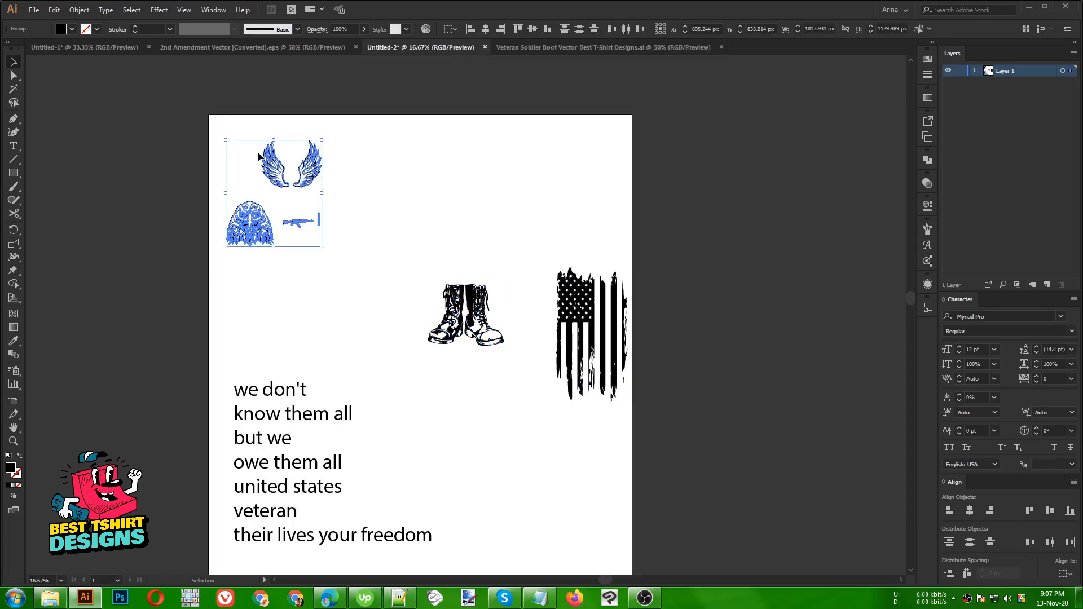
{"action": "left_click", "coordinate": [222, 139]}
{"action": "left_click_drag", "start_coordinate": [222, 139], "coordinate": [345, 272]}
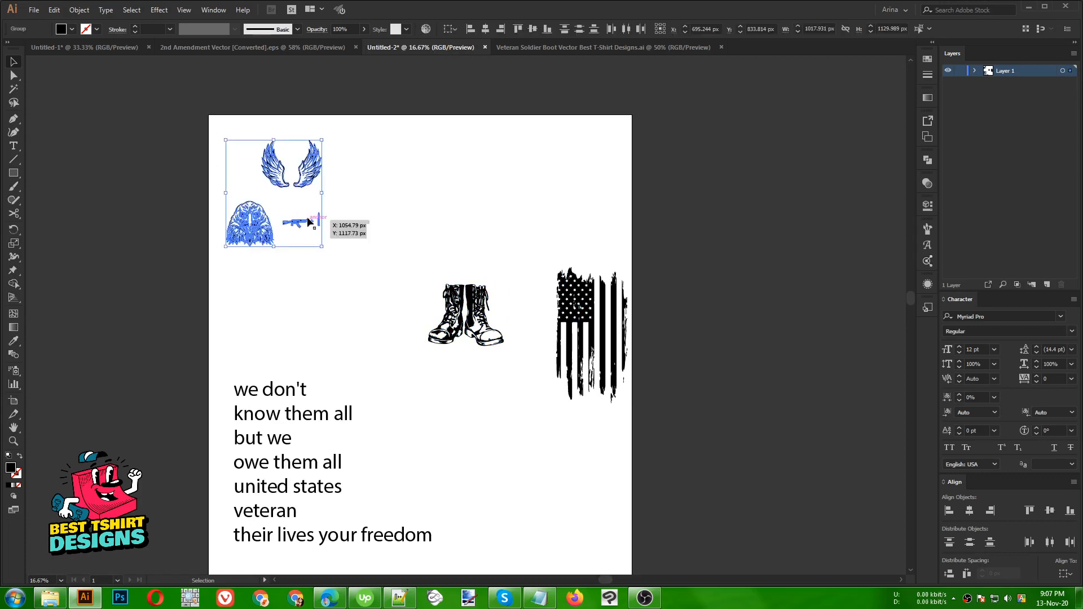
{"action": "left_click", "coordinate": [353, 218]}
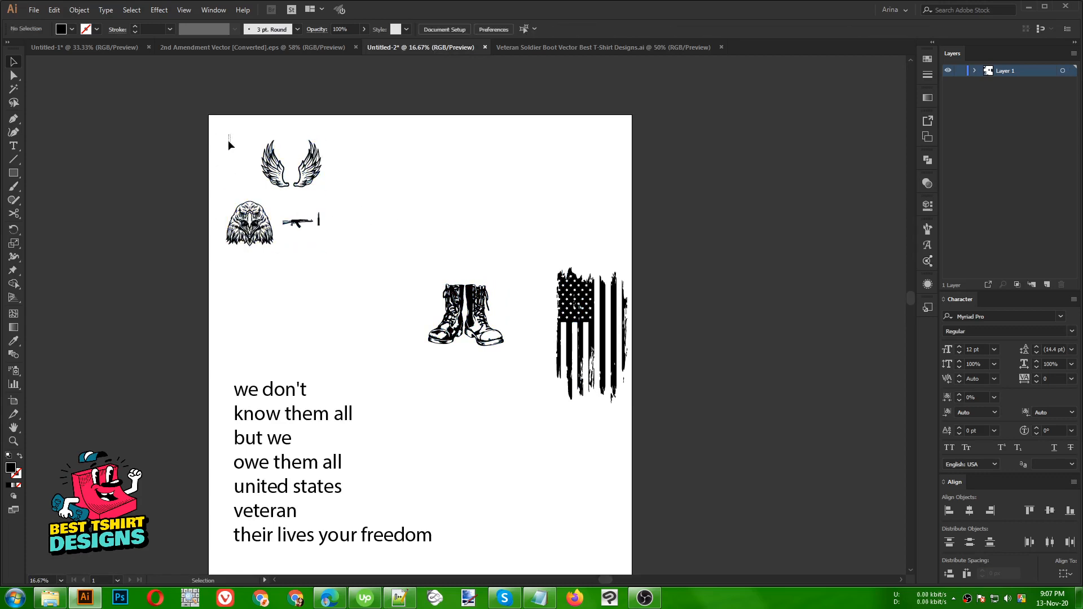
{"action": "left_click_drag", "start_coordinate": [228, 144], "coordinate": [356, 222]}
Move the boots up into the open area beside the rifle and bullet
{"action": "left_click_drag", "start_coordinate": [449, 306], "coordinate": [424, 233]}
{"action": "left_click", "coordinate": [458, 236]}
{"action": "scroll", "coordinate": [403, 222], "scroll_direction": "up", "scroll_amount": 2}
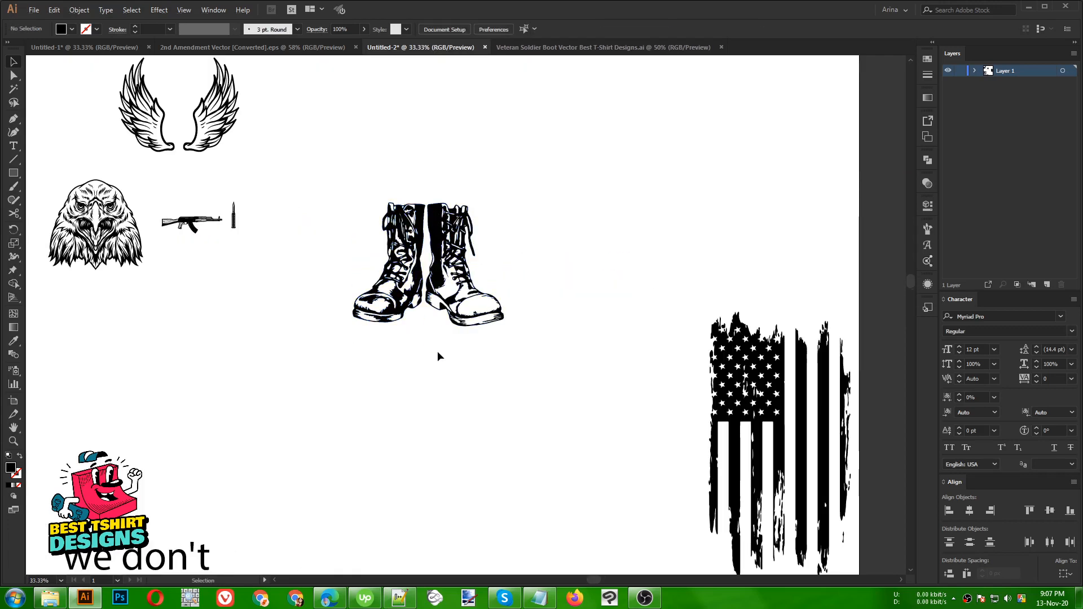
{"action": "scroll", "coordinate": [439, 357], "scroll_direction": "up", "scroll_amount": 1}
{"action": "left_click_drag", "start_coordinate": [293, 188], "coordinate": [539, 415]}
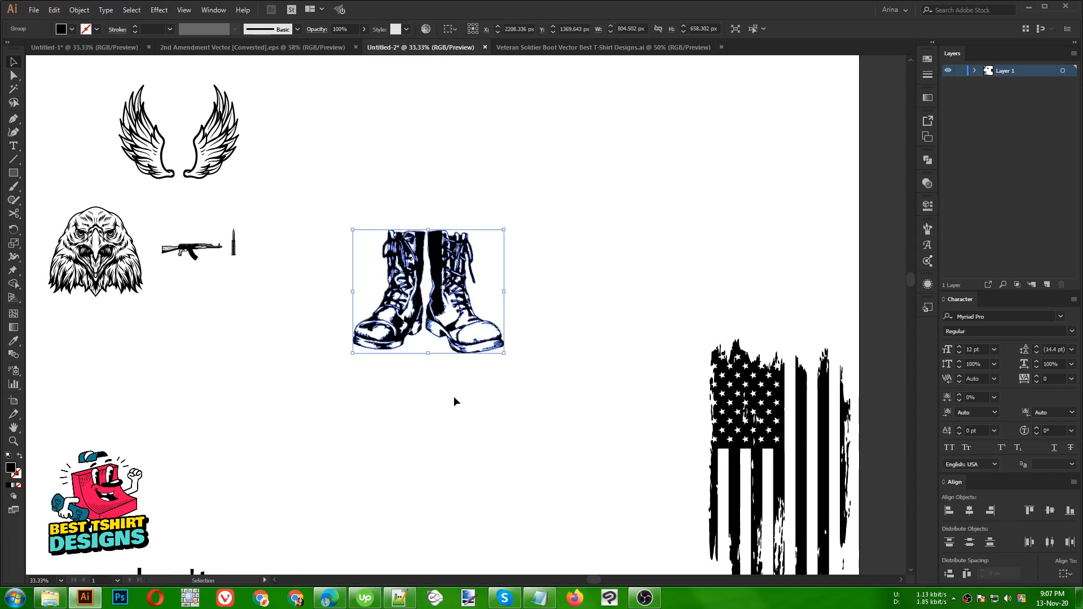
{"action": "left_click", "coordinate": [294, 238]}
{"action": "mouse_move", "coordinate": [323, 194]}
{"action": "left_mouse_down"}
{"action": "mouse_move", "coordinate": [435, 328]}
{"action": "mouse_move", "coordinate": [528, 415]}
{"action": "left_mouse_up"}
{"action": "left_click", "coordinate": [278, 329]}
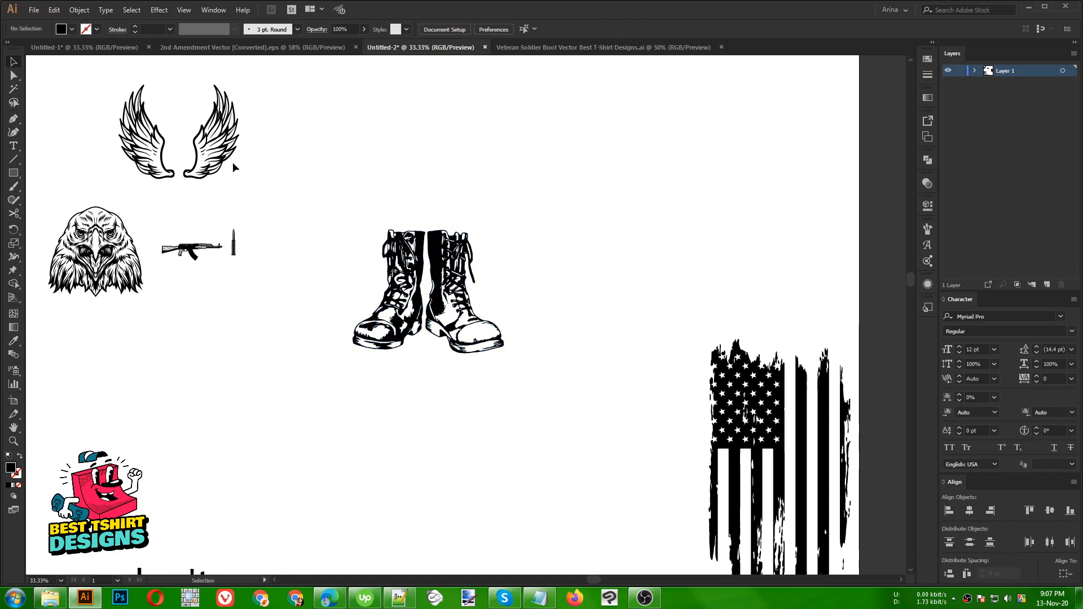
Place the wings behind the boots, enlarged to about 1056 px wide
{"action": "left_click_drag", "start_coordinate": [221, 138], "coordinate": [458, 165]}
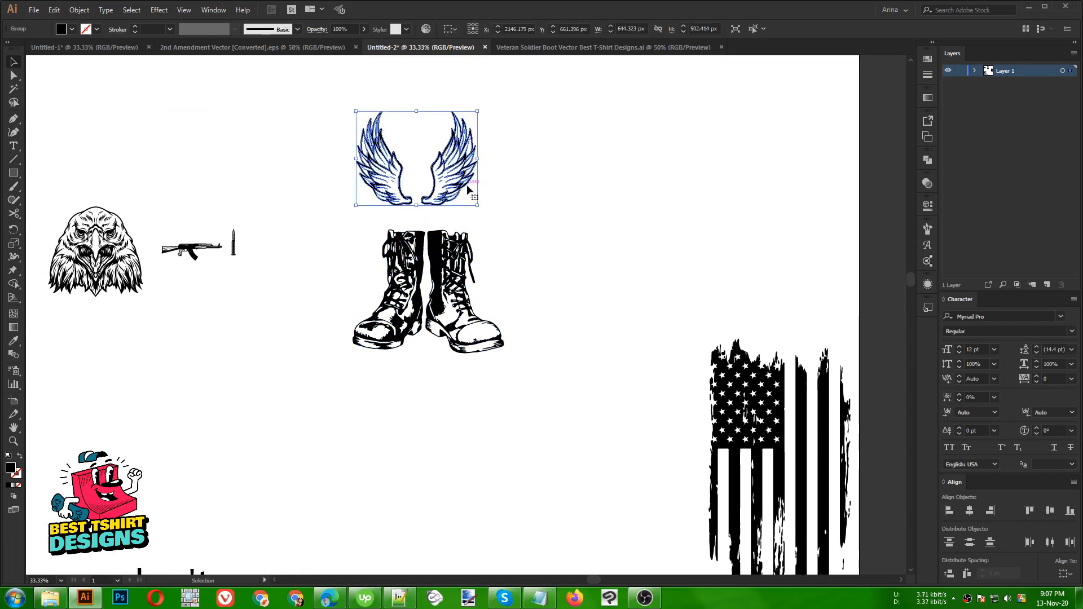
{"action": "left_click", "coordinate": [228, 264]}
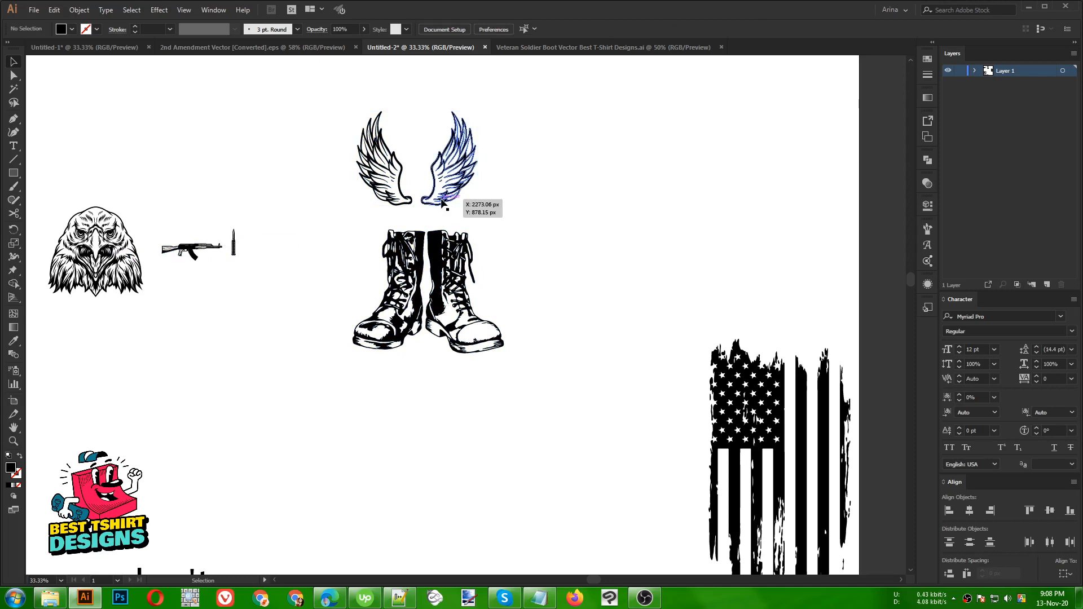
{"action": "left_click_drag", "start_coordinate": [460, 198], "coordinate": [532, 251]}
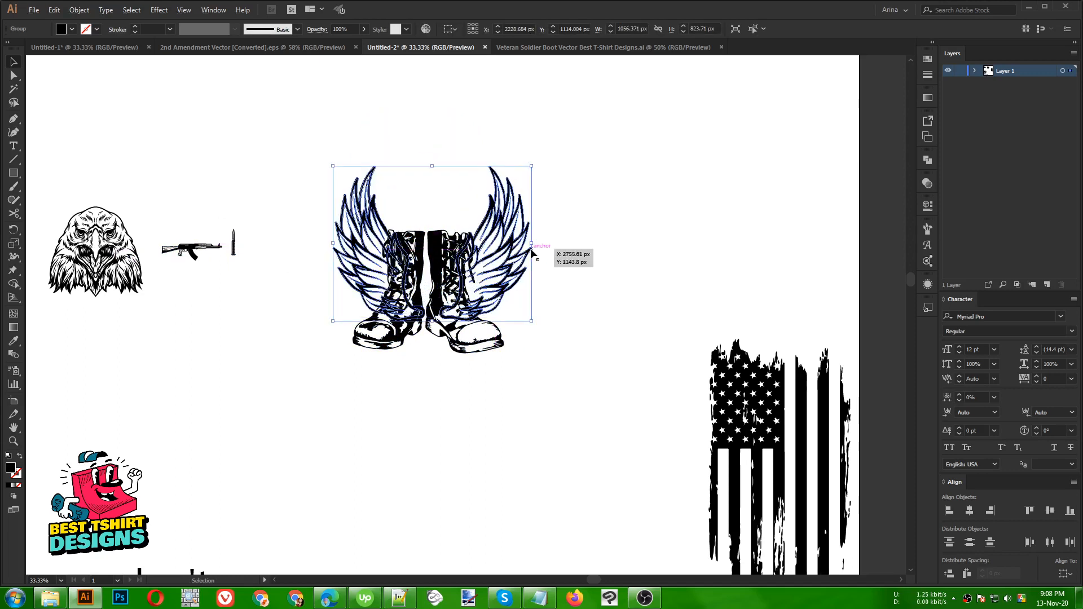
{"action": "left_click", "coordinate": [570, 270]}
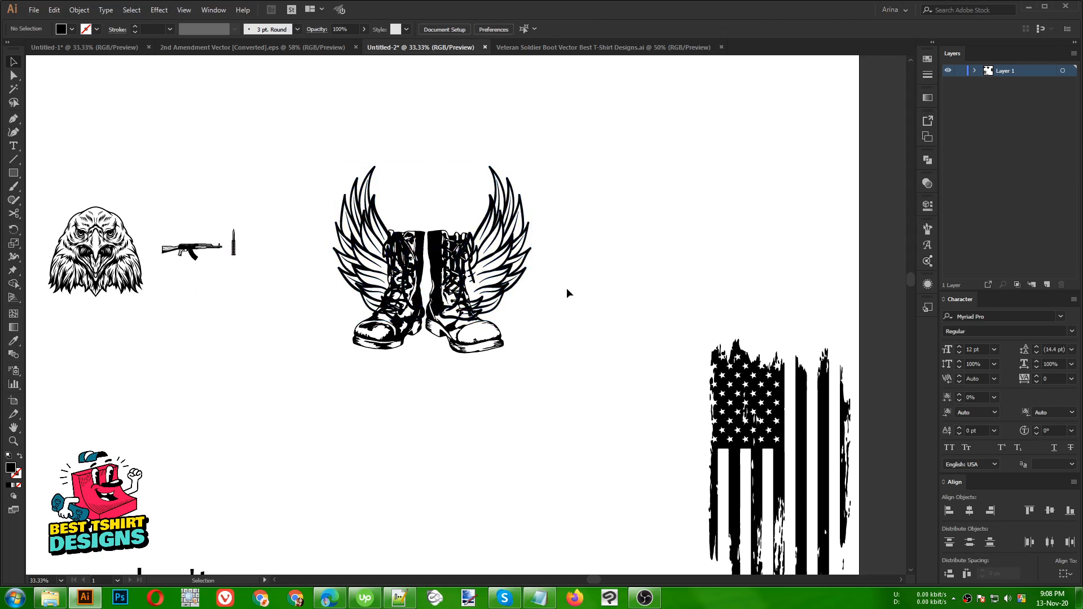
Within the isolated wings group, nudge the right wing outward until the pair spans about 1187 px
{"action": "double_click", "coordinate": [504, 269]}
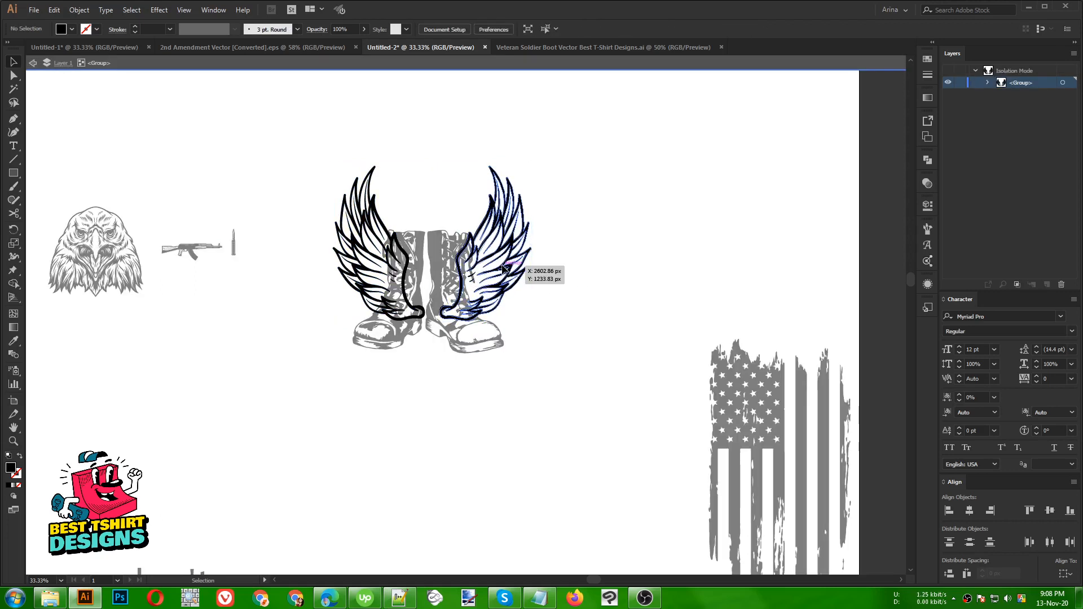
{"action": "left_click", "coordinate": [504, 269]}
{"action": "left_click", "coordinate": [565, 222]}
{"action": "left_click", "coordinate": [504, 280]}
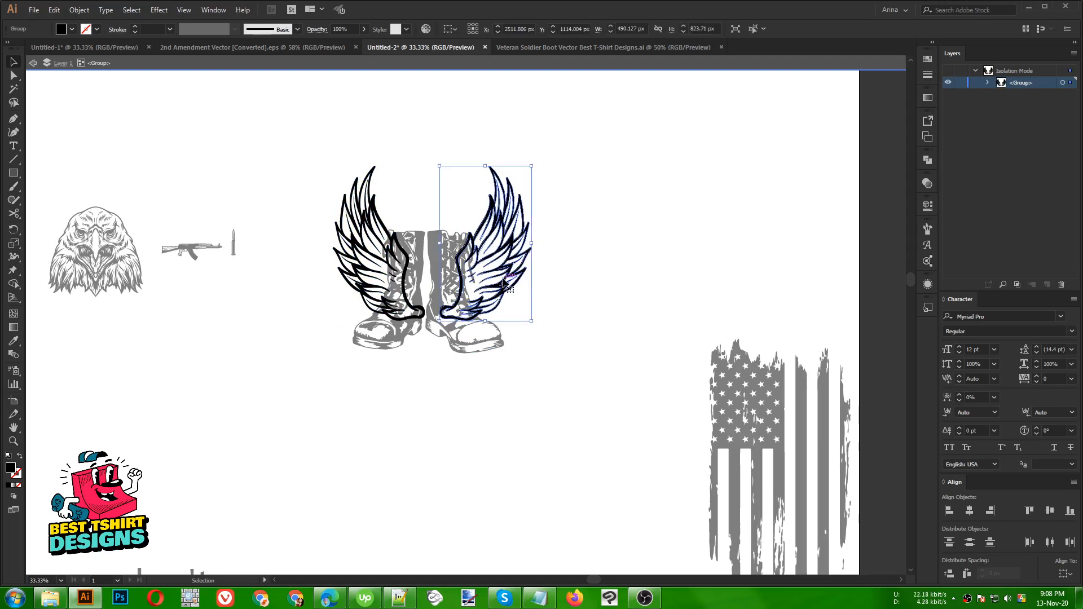
{"action": "left_click_drag", "start_coordinate": [504, 282], "coordinate": [505, 282]}
{"action": "key", "text": "Right"}
{"action": "key", "text": "Right"}
{"action": "key", "text": "Right"}
{"action": "key", "text": "Right"}
{"action": "key", "text": "Right"}
{"action": "key", "text": "Right"}
{"action": "key", "text": "Right"}
{"action": "key", "text": "Right"}
{"action": "key", "text": "Right"}
{"action": "key", "text": "Right"}
{"action": "key", "text": "Right"}
{"action": "key", "text": "Right"}
{"action": "key", "text": "Right"}
{"action": "key", "text": "Right"}
{"action": "key", "text": "Right"}
{"action": "key", "text": "Right"}
{"action": "key", "text": "Right"}
{"action": "key", "text": "Right"}
{"action": "key", "text": "Right"}
{"action": "key", "text": "Right"}
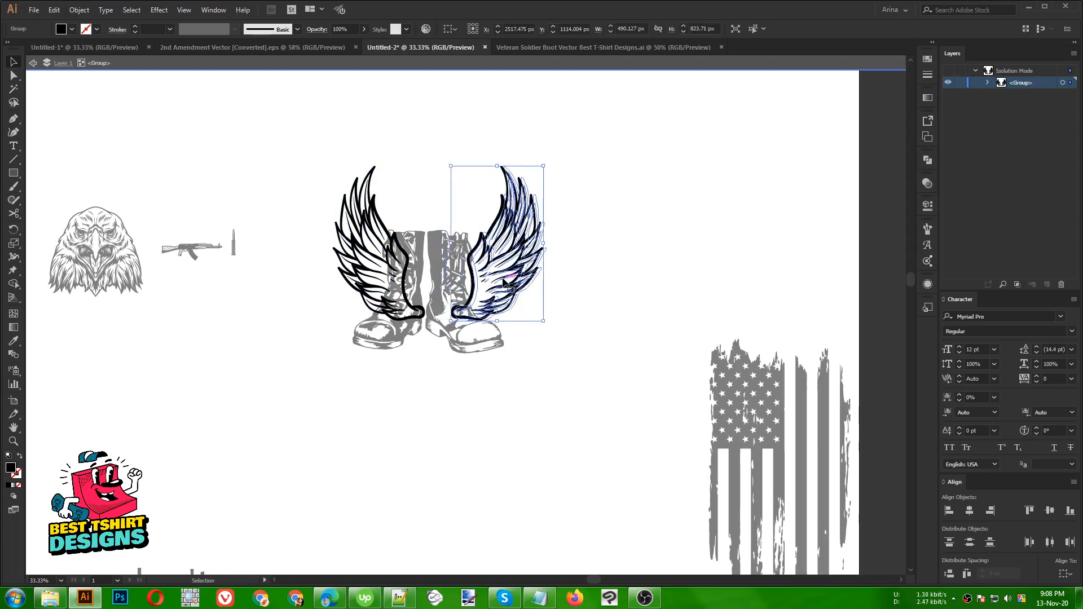
{"action": "left_click", "coordinate": [598, 289]}
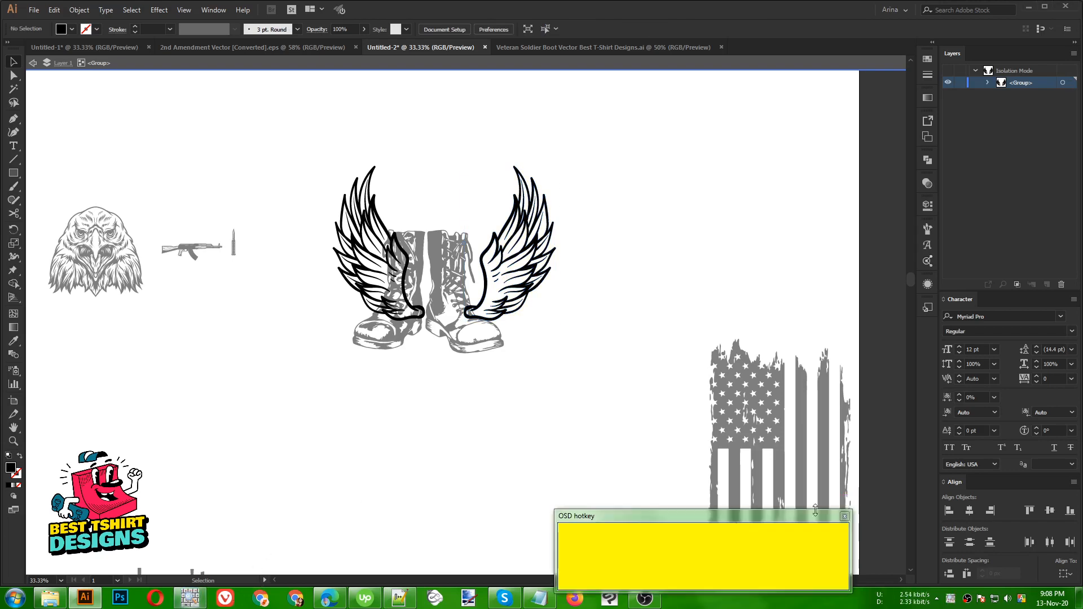
{"action": "left_click_drag", "start_coordinate": [800, 512], "coordinate": [874, 492]}
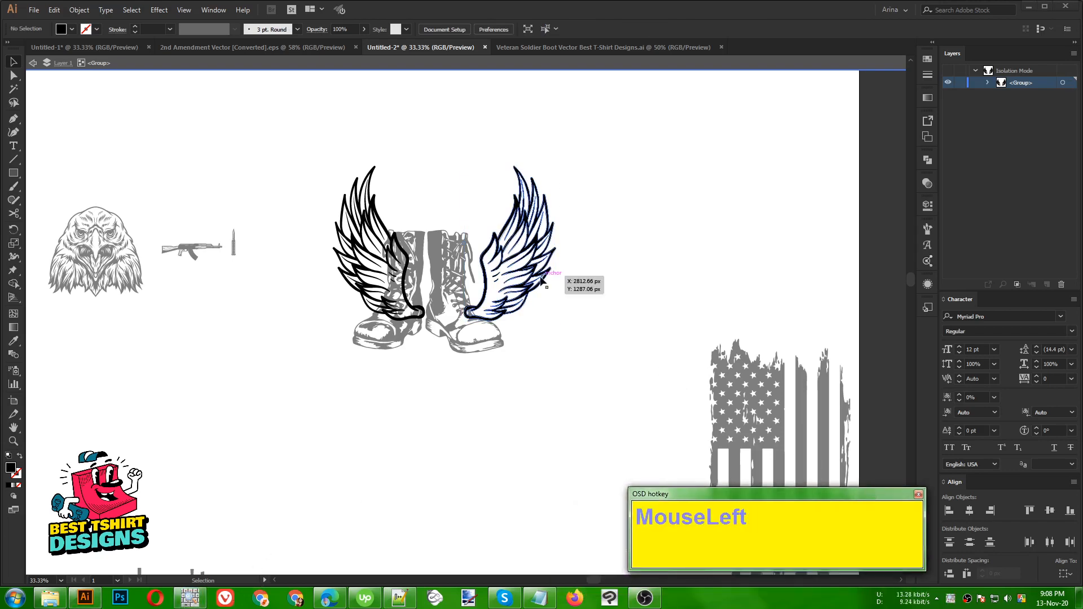
{"action": "double_click", "coordinate": [590, 281]}
Align the boots and wings to each other on their horizontal centres
{"action": "left_click_drag", "start_coordinate": [589, 340], "coordinate": [446, 232]}
{"action": "left_click", "coordinate": [486, 28]}
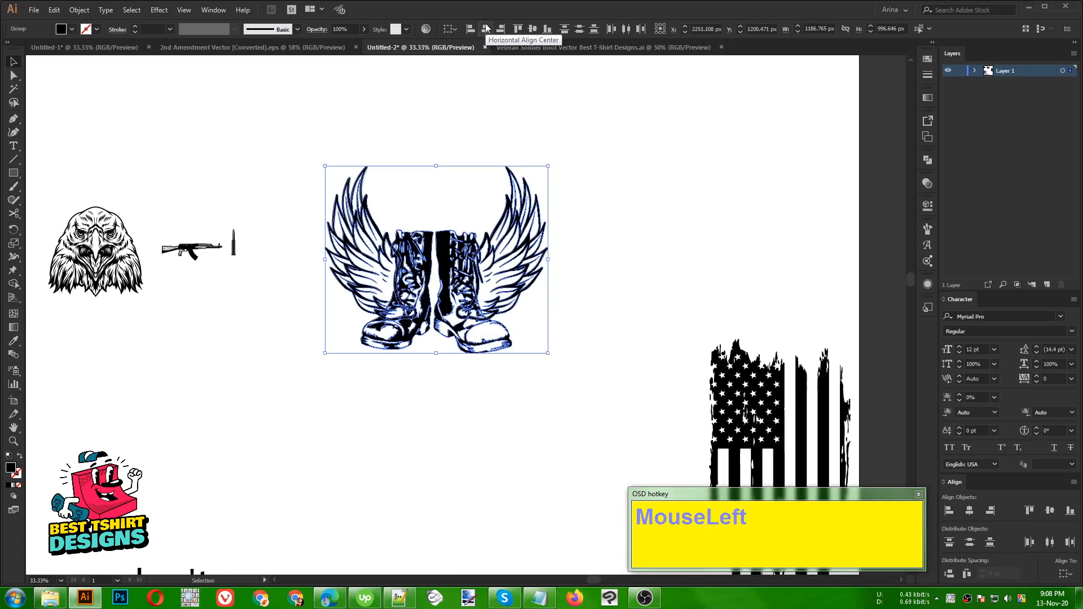
{"action": "left_click", "coordinate": [440, 183]}
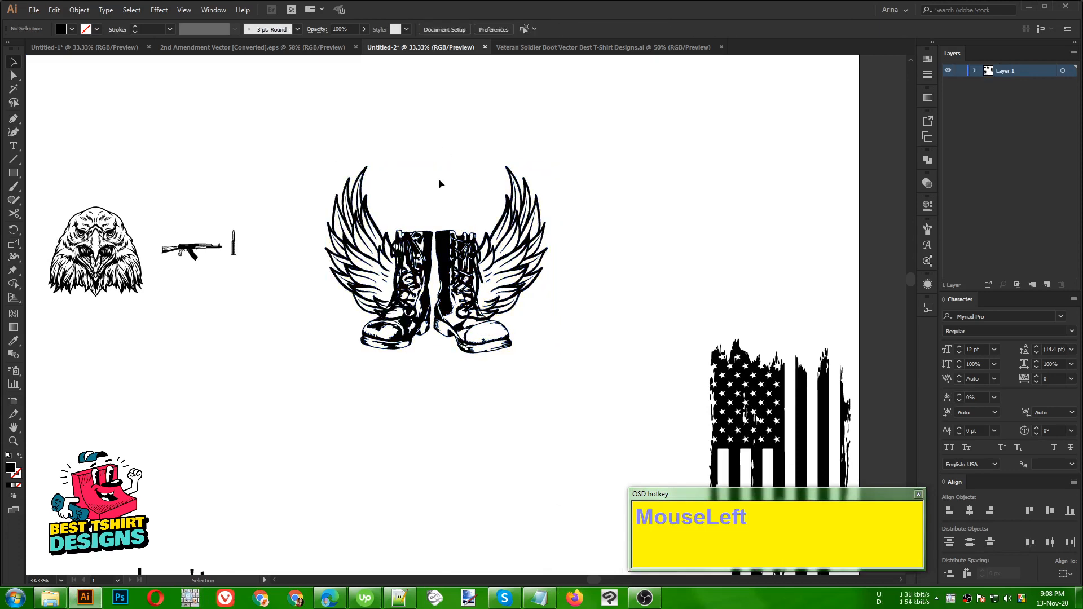
Within the isolated wings group, nudge the right wing farther outward until the pair spans about 1289 px, and leave isolation
{"action": "double_click", "coordinate": [514, 237]}
{"action": "left_click", "coordinate": [510, 231]}
{"action": "key", "text": "Right"}
{"action": "key", "text": "Right"}
{"action": "key", "text": "Right"}
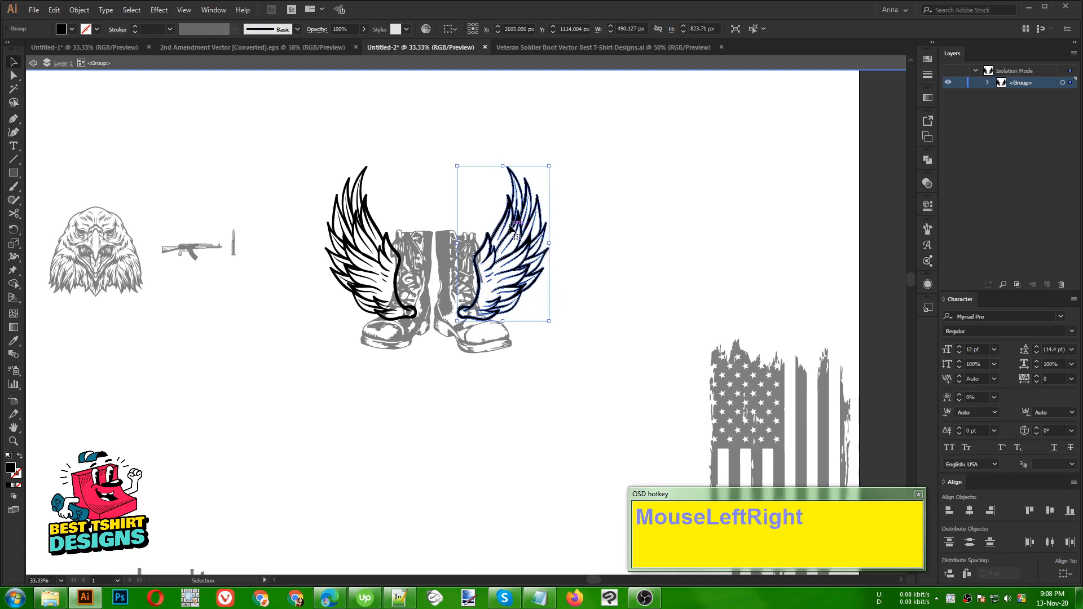
{"action": "double_click", "coordinate": [591, 262]}
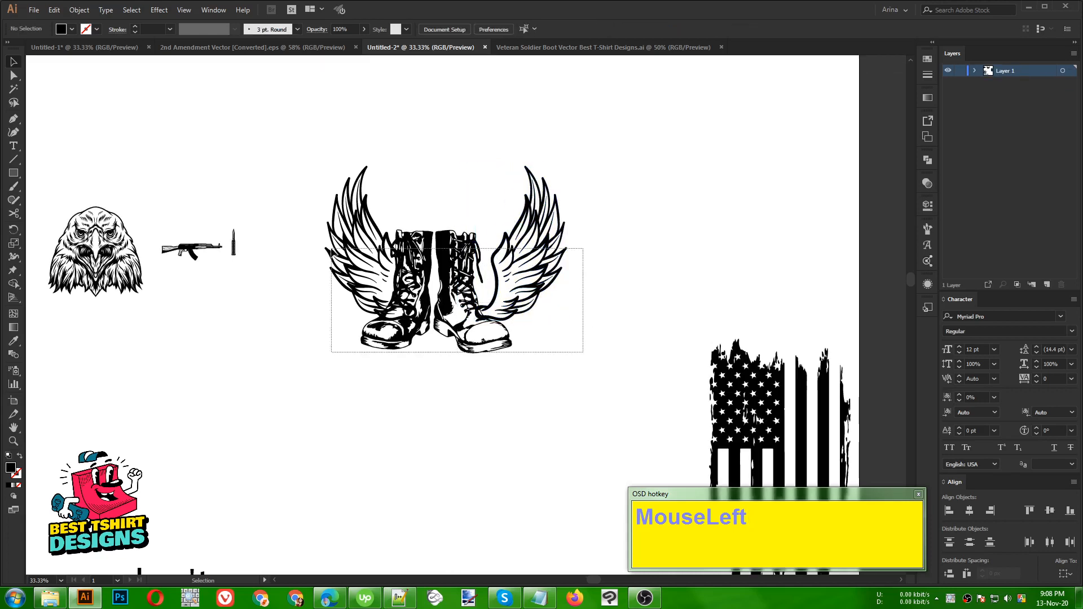
Realign the boots and the widened wings on their horizontal centres
{"action": "left_click", "coordinate": [555, 254]}
{"action": "left_click", "coordinate": [482, 32]}
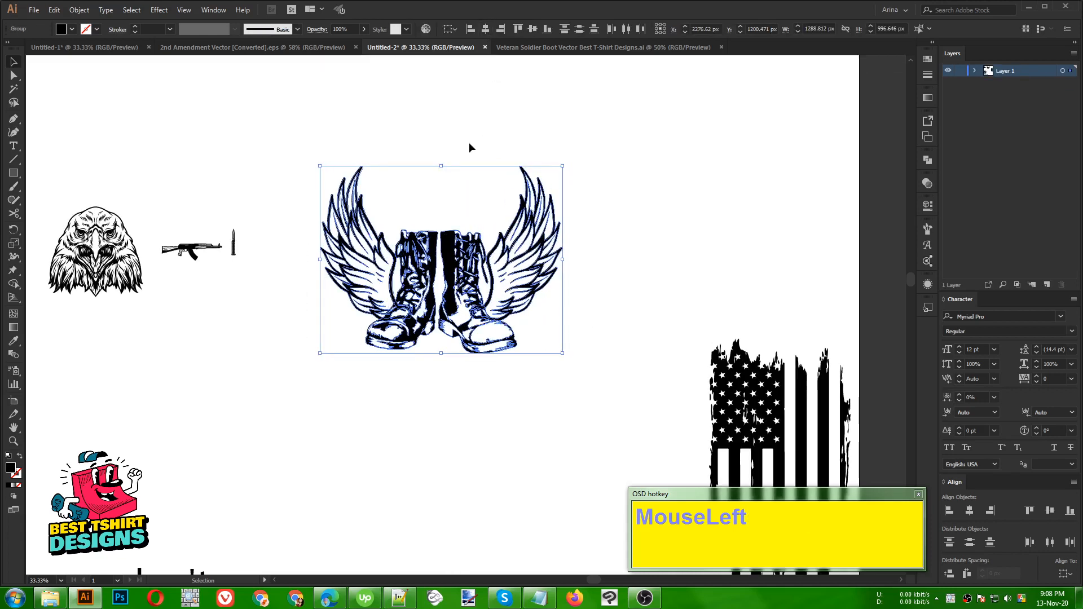
{"action": "left_click", "coordinate": [464, 151]}
Nudge the wings about 108 px upward behind the boots
{"action": "left_click", "coordinate": [510, 240]}
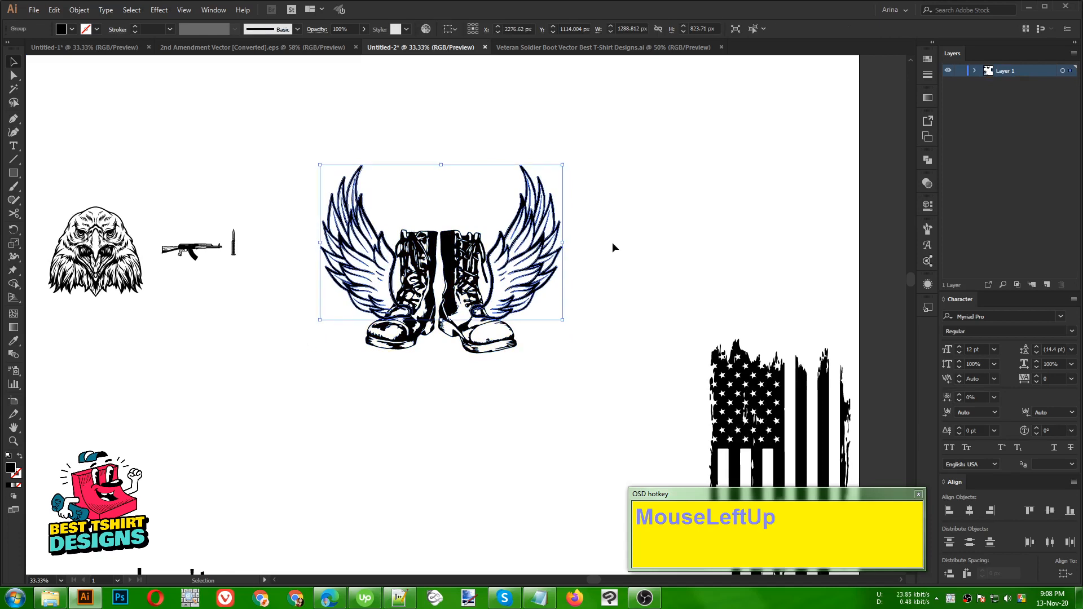
{"action": "key", "text": "Up"}
{"action": "key", "text": "Up"}
{"action": "key", "text": "Up"}
{"action": "key", "text": "Up"}
{"action": "key", "text": "Up"}
{"action": "key", "text": "Up"}
{"action": "key", "text": "Up"}
{"action": "key", "text": "Up"}
{"action": "key", "text": "Up"}
{"action": "key", "text": "Up"}
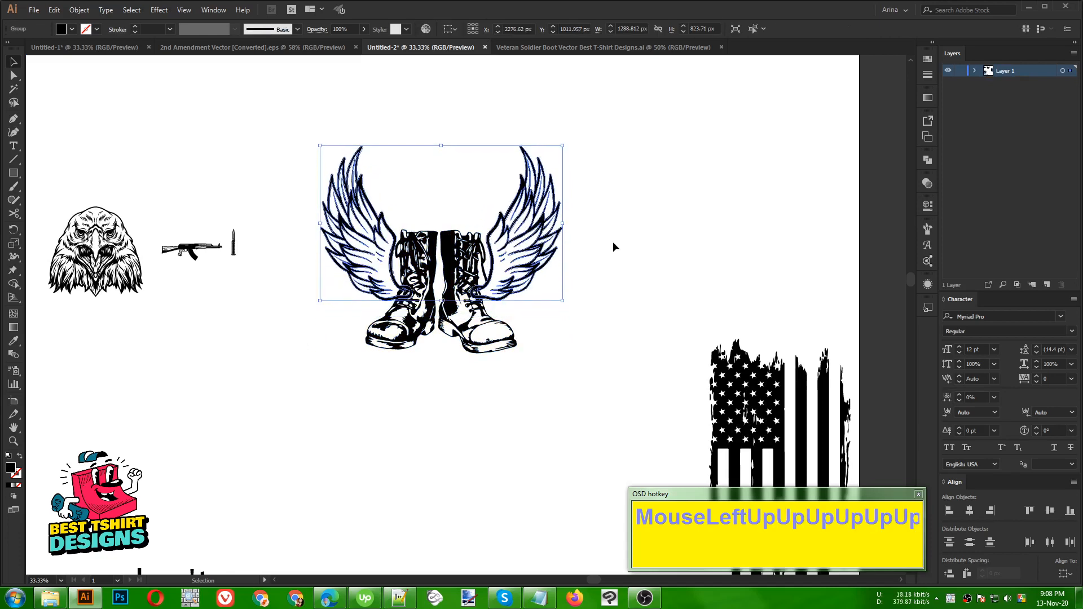
{"action": "left_click", "coordinate": [613, 243]}
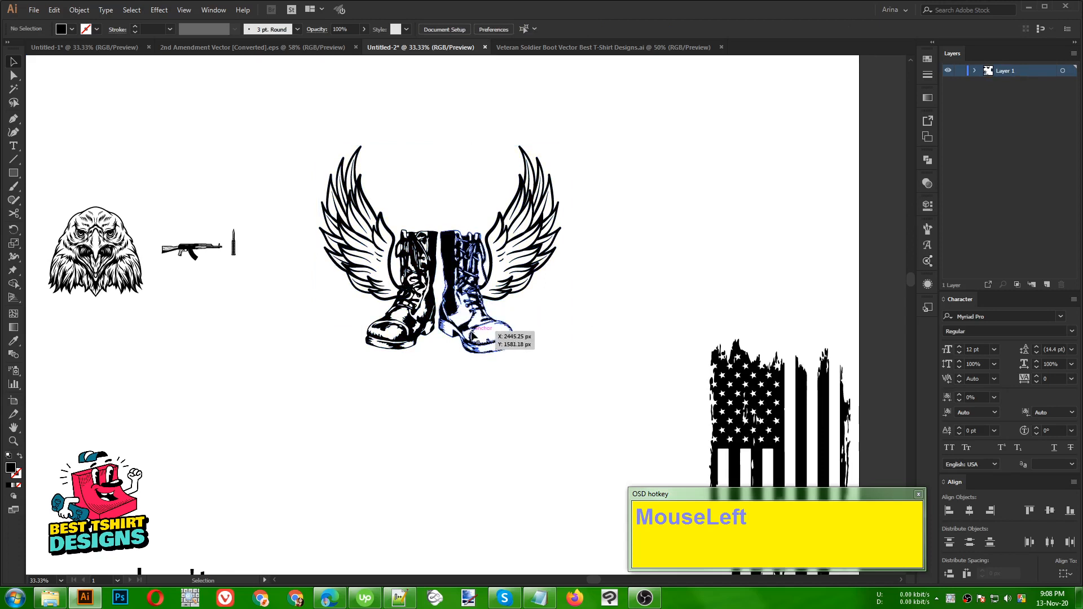
Offset the boots' paths by 6 px with miter joins
{"action": "left_click", "coordinate": [504, 334]}
{"action": "scroll", "coordinate": [446, 271], "scroll_direction": "up", "scroll_amount": 1}
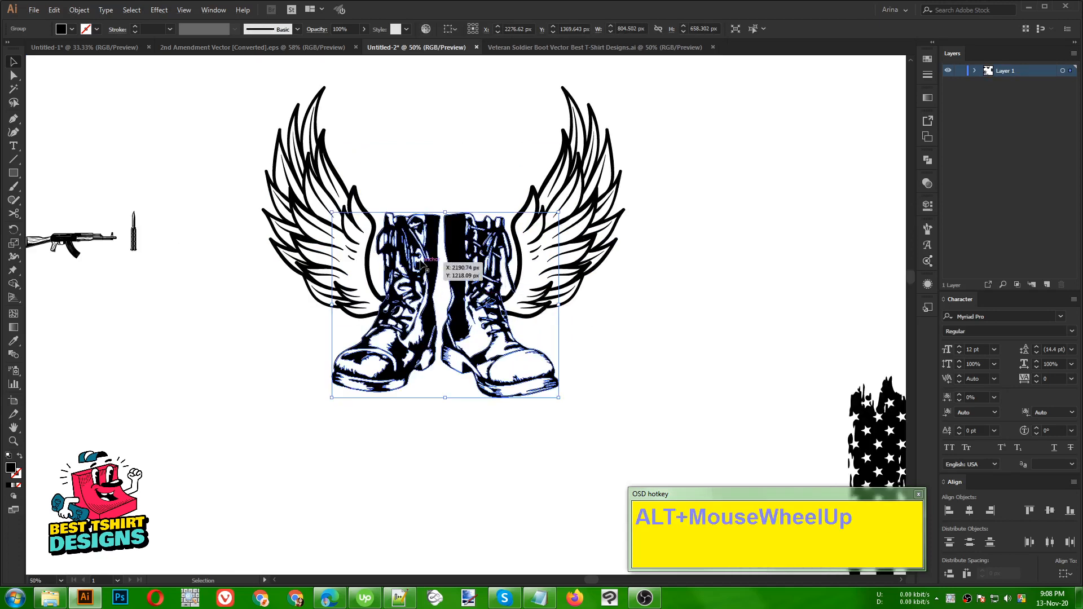
{"action": "left_click", "coordinate": [79, 10]}
{"action": "mouse_move", "coordinate": [137, 270]}
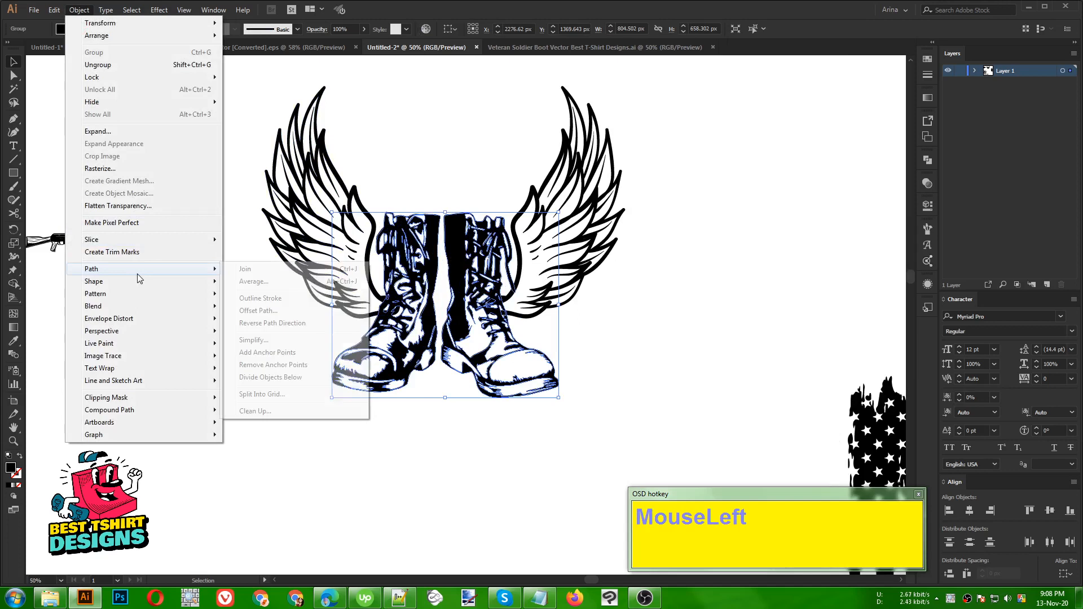
{"action": "left_click", "coordinate": [256, 306]}
{"action": "left_click", "coordinate": [73, 159]}
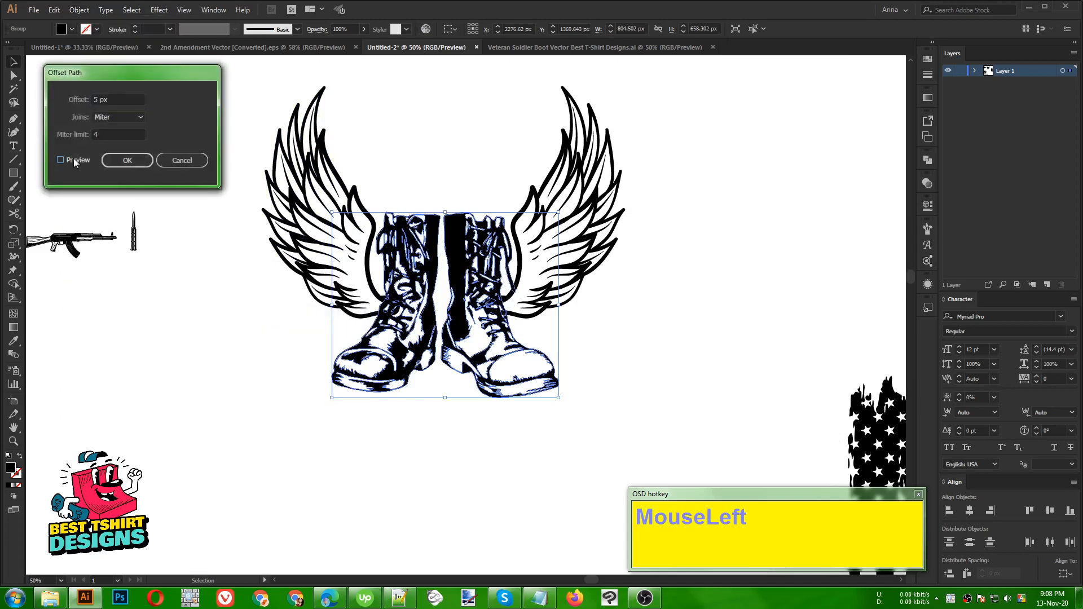
{"action": "scroll", "coordinate": [123, 100], "scroll_direction": "up", "scroll_amount": 1}
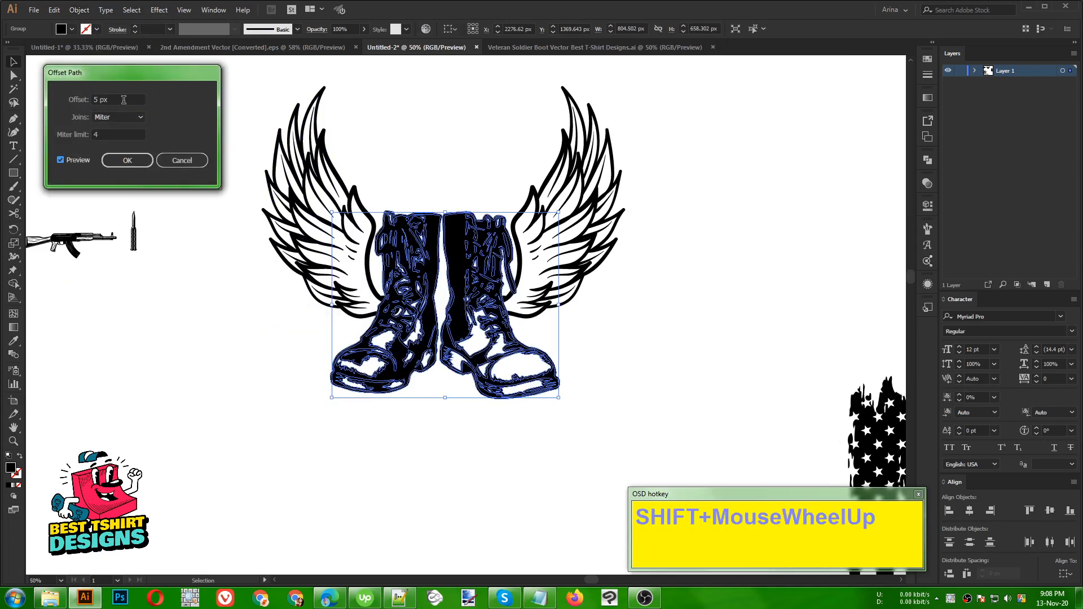
{"action": "scroll", "coordinate": [123, 99], "scroll_direction": "down", "scroll_amount": 3}
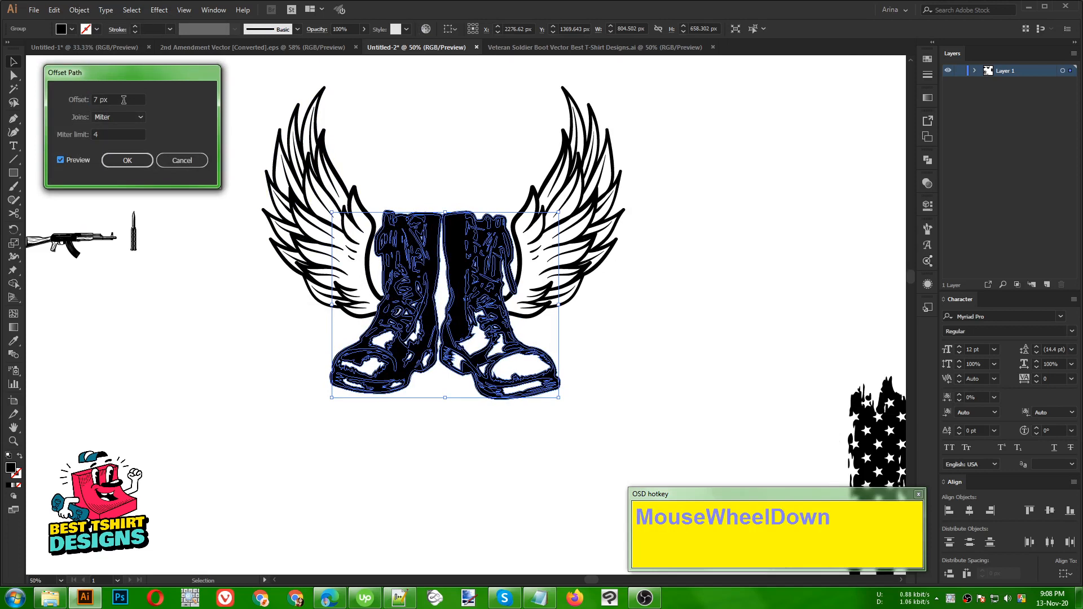
{"action": "scroll", "coordinate": [123, 99], "scroll_direction": "down", "scroll_amount": 1}
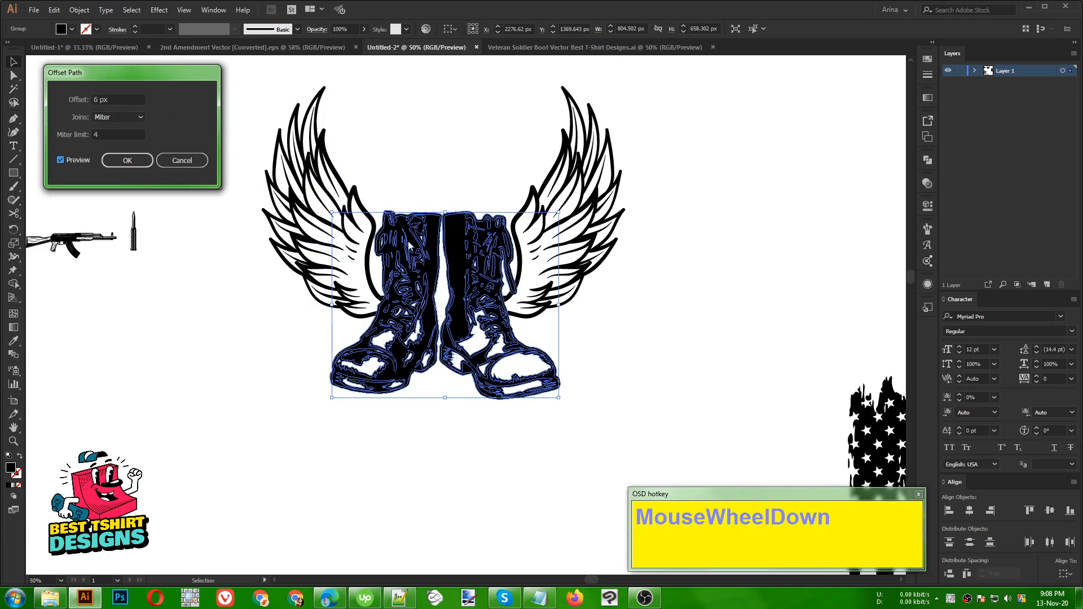
{"action": "left_click", "coordinate": [128, 160]}
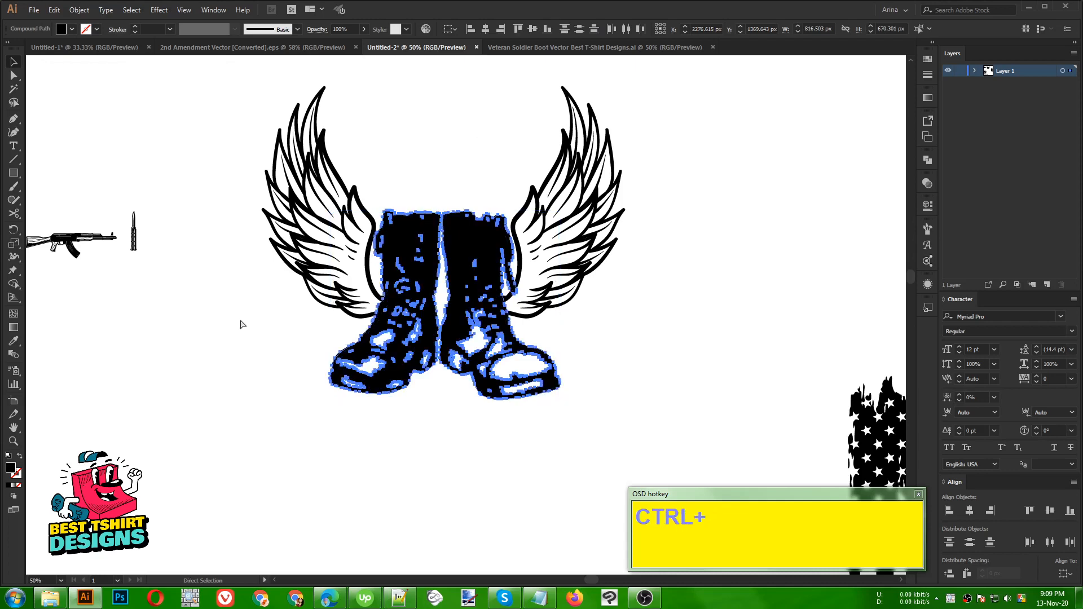
Cut the boots' offset outline and paste it in place inside a new opacity mask on the wings, with clipping off
{"action": "key", "text": "ctrl+x"}
{"action": "left_click", "coordinate": [575, 260]}
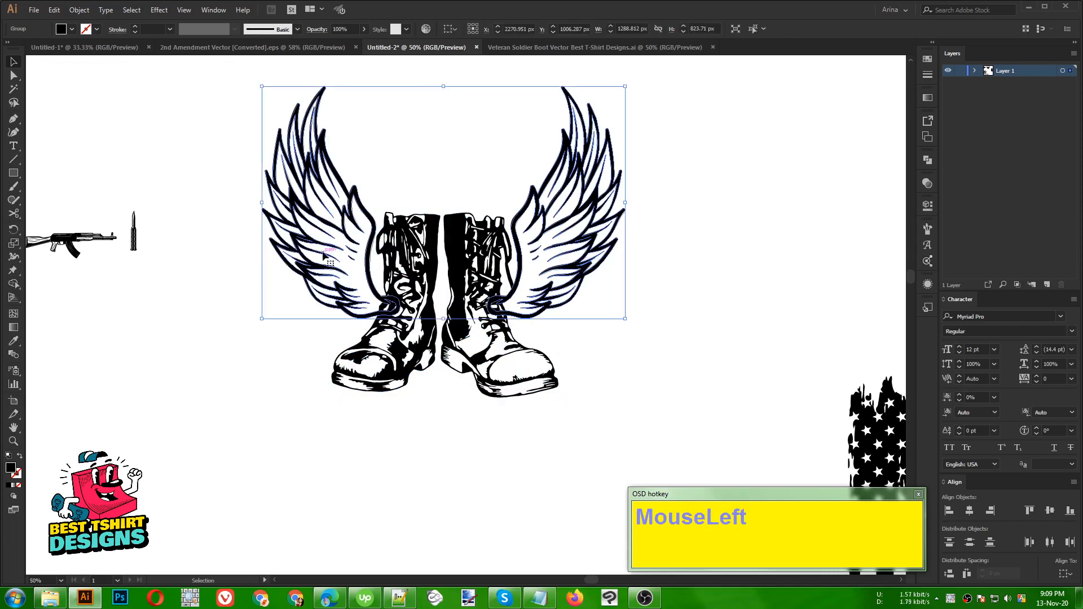
{"action": "left_click", "coordinate": [930, 185]}
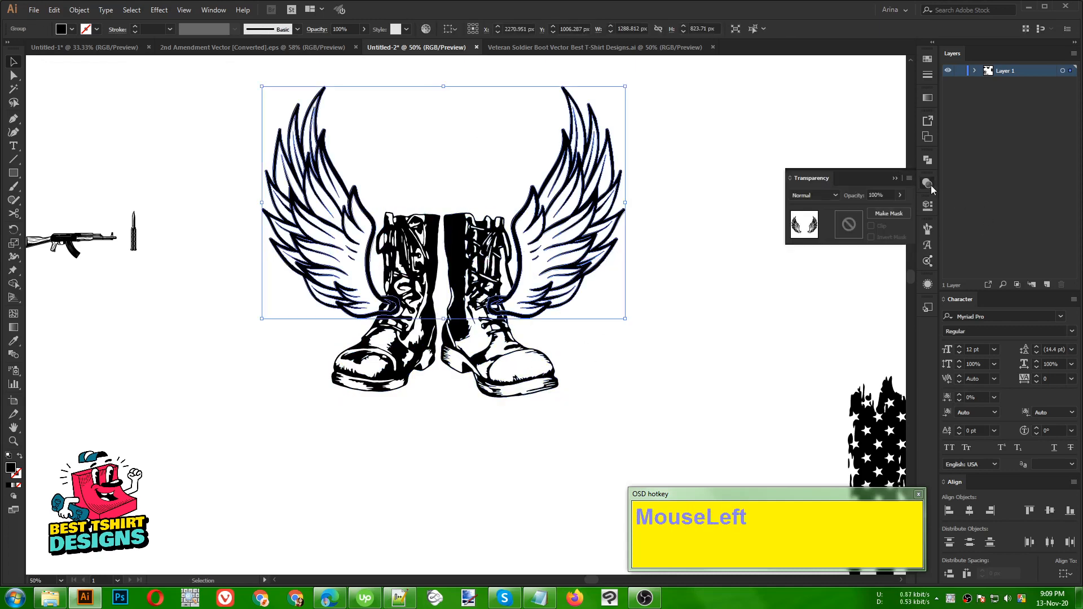
{"action": "left_click", "coordinate": [838, 225]}
{"action": "left_click", "coordinate": [871, 226]}
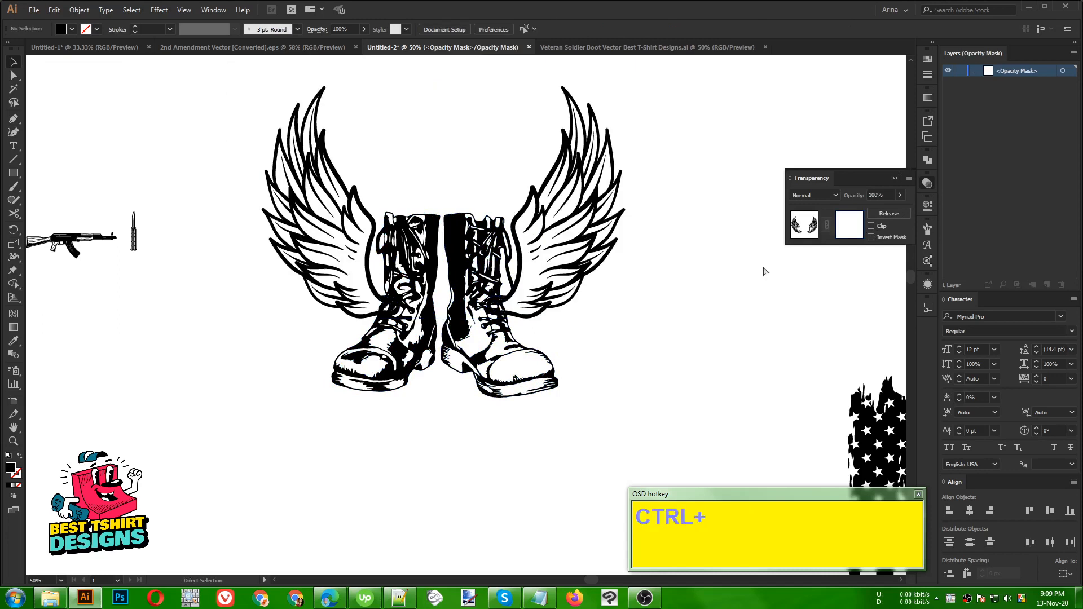
{"action": "key", "text": "ctrl+f"}
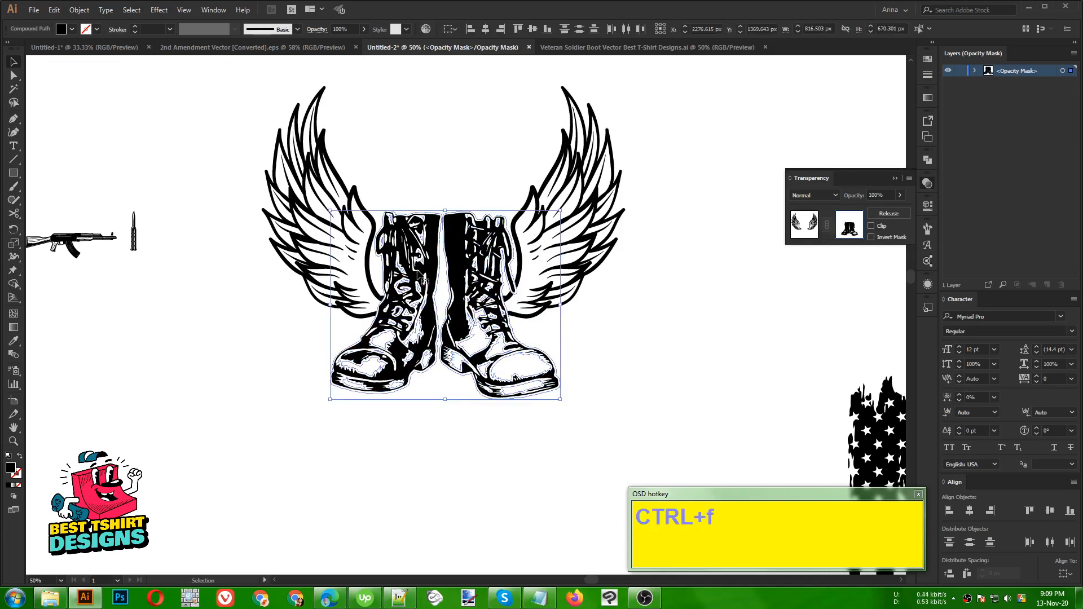
{"action": "left_click", "coordinate": [607, 341]}
Unite the boot outlines inside the wings' opacity mask into solid silhouettes, and return to editing the artwork
{"action": "scroll", "coordinate": [464, 267], "scroll_direction": "up", "scroll_amount": 1}
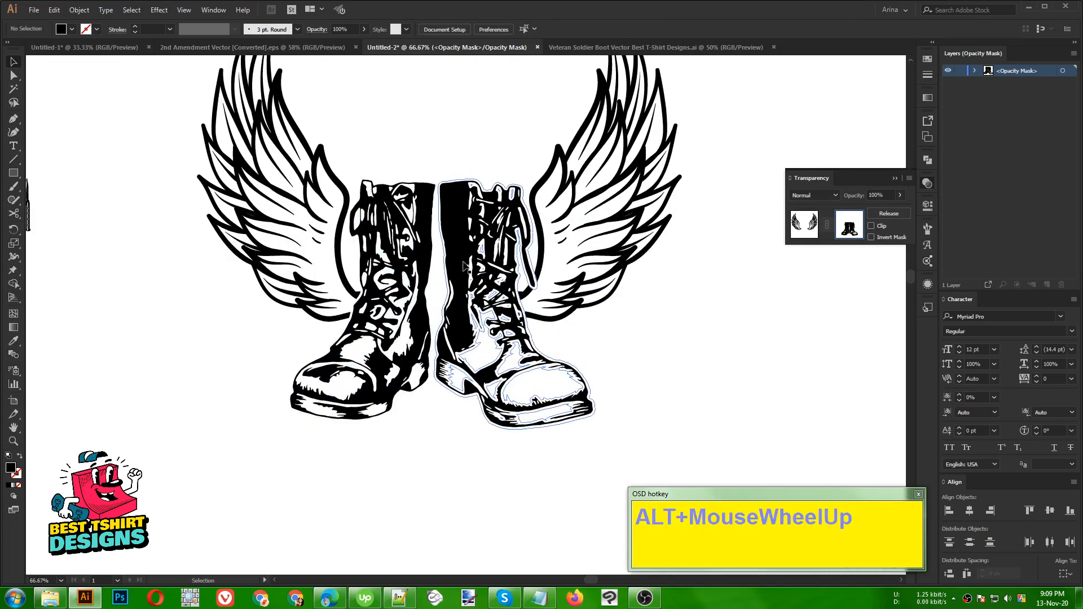
{"action": "left_click", "coordinate": [462, 374]}
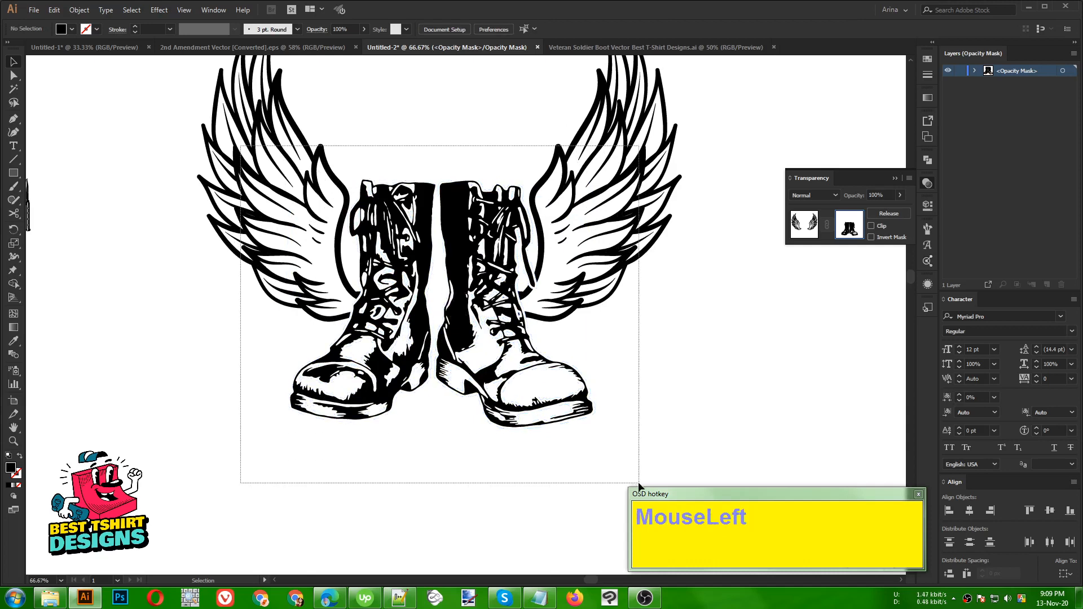
{"action": "left_click", "coordinate": [928, 161]}
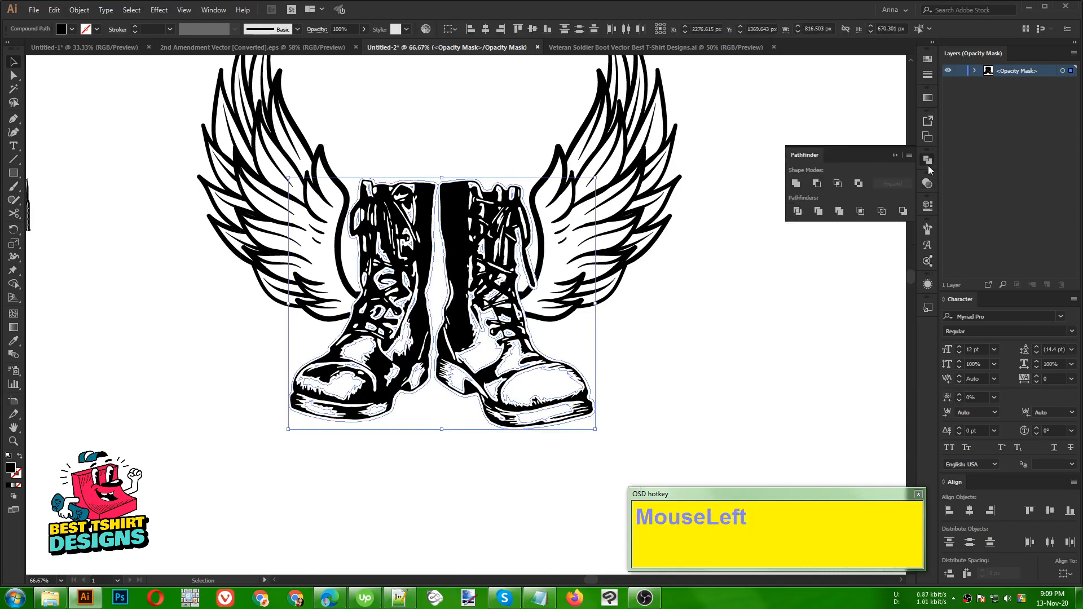
{"action": "left_click", "coordinate": [795, 184]}
{"action": "left_click", "coordinate": [796, 185]}
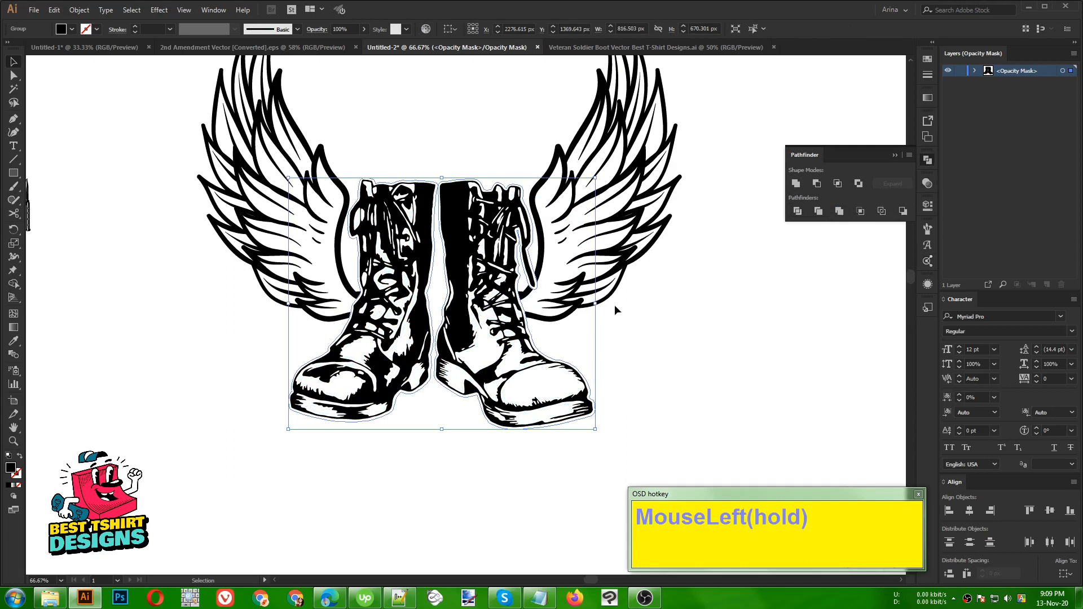
{"action": "left_click", "coordinate": [927, 184]}
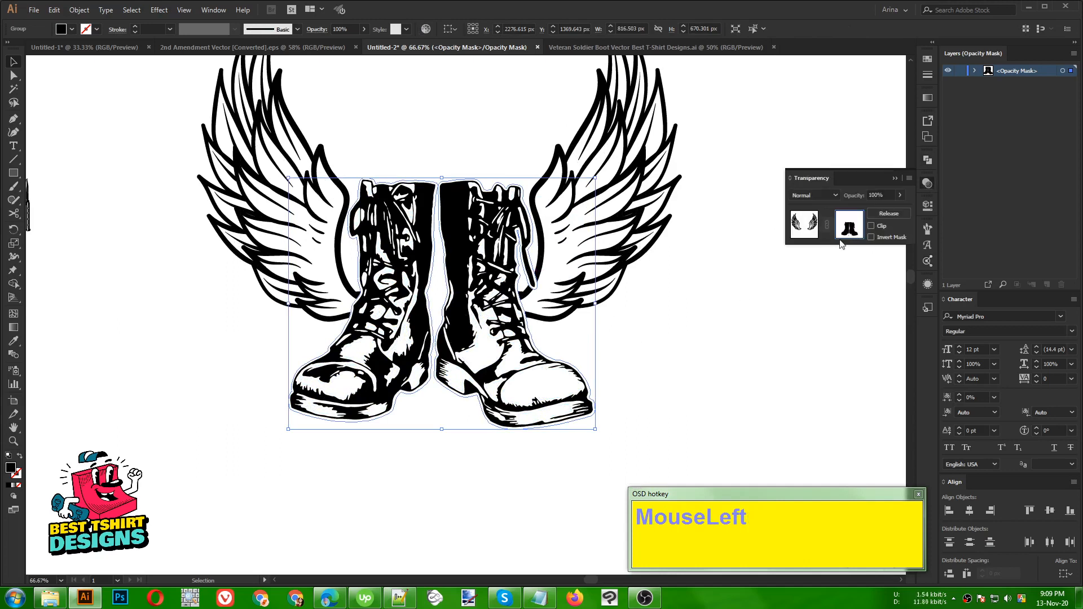
{"action": "left_click", "coordinate": [810, 226]}
{"action": "left_click", "coordinate": [710, 357]}
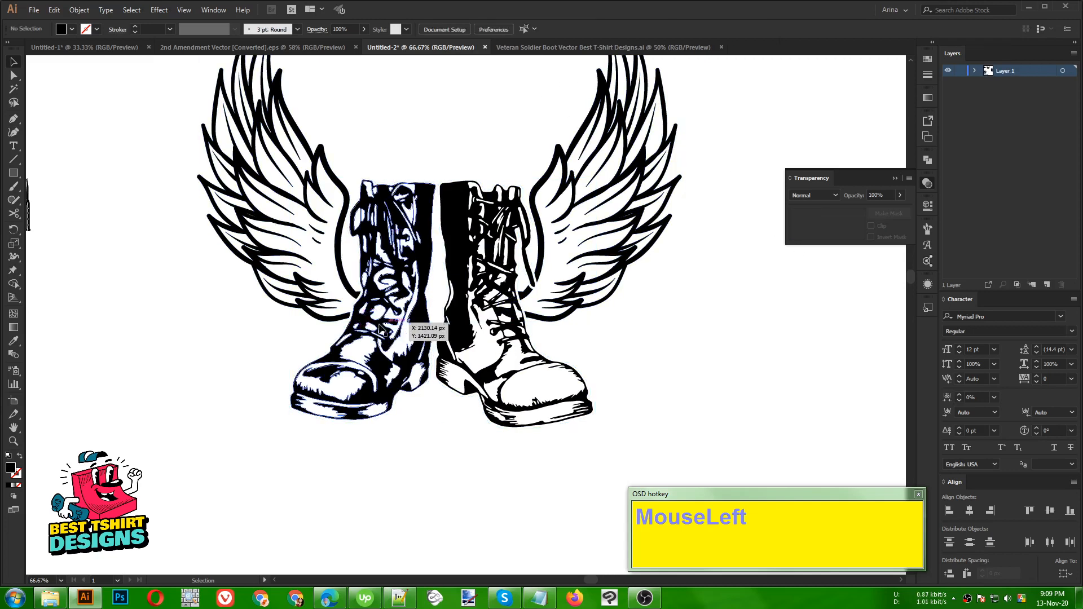
Group the boots and the masked wings together
{"action": "scroll", "coordinate": [383, 333], "scroll_direction": "down", "scroll_amount": 1}
{"action": "left_click", "coordinate": [626, 357]}
{"action": "scroll", "coordinate": [406, 327], "scroll_direction": "down", "scroll_amount": 1}
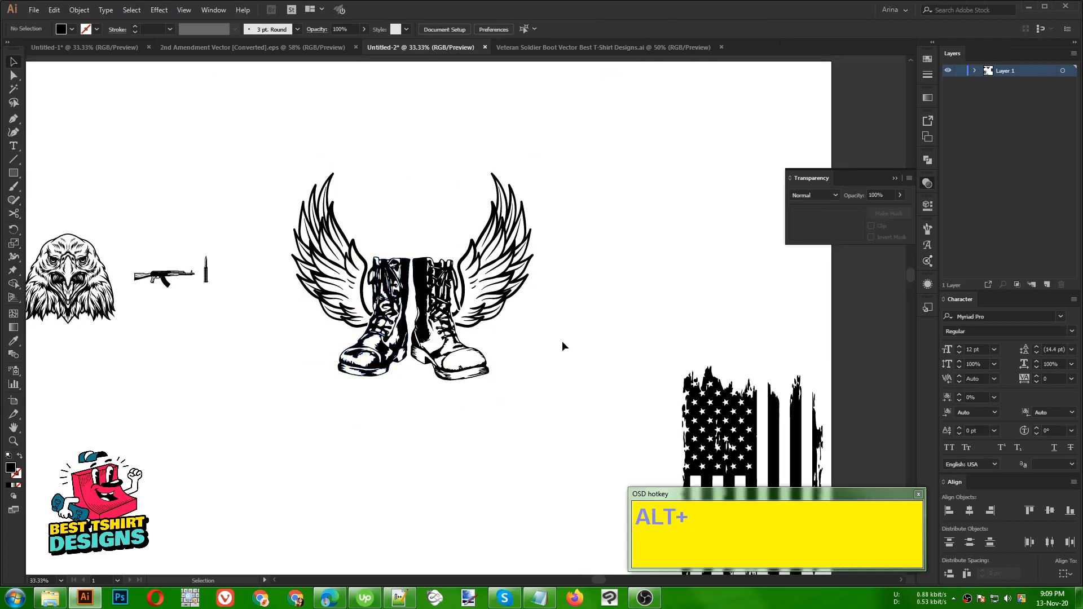
{"action": "left_click_drag", "start_coordinate": [282, 174], "coordinate": [570, 414]}
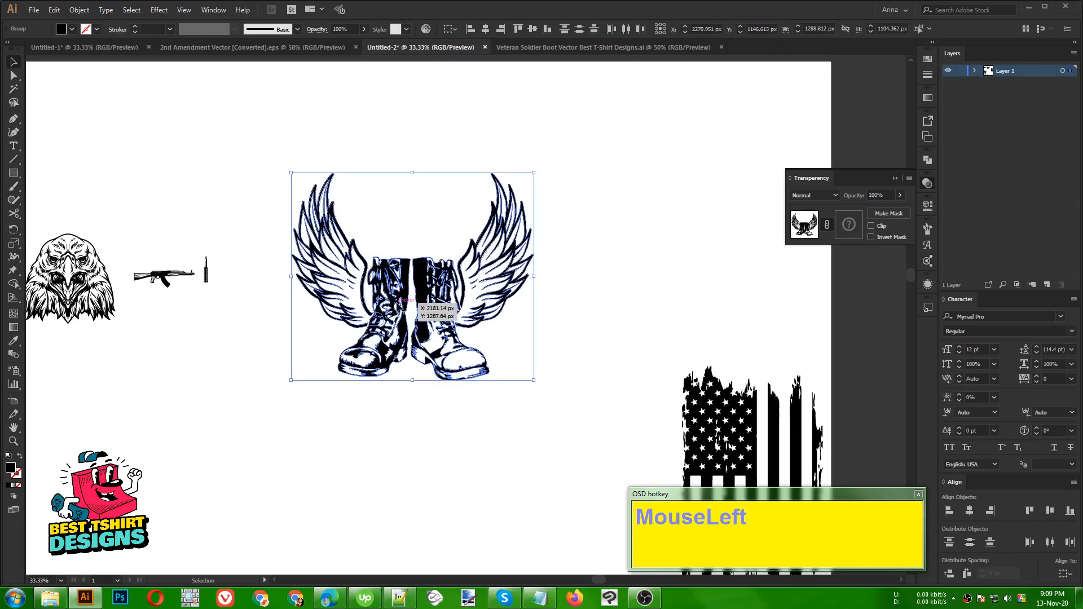
{"action": "key", "text": "ctrl+g"}
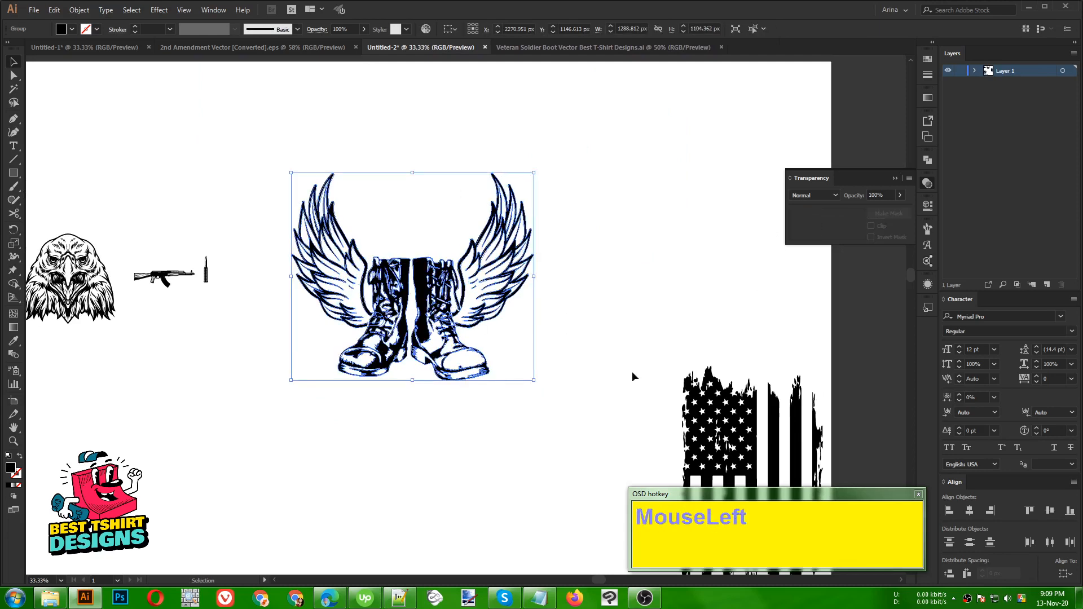
{"action": "left_click", "coordinate": [632, 374]}
Place the rifle diagonally across the winged boots with its barrel pointing up and right, enlarged to about 1006 × 1114 px
{"action": "left_click_drag", "start_coordinate": [166, 280], "coordinate": [484, 317]}
{"action": "left_click_drag", "start_coordinate": [393, 398], "coordinate": [408, 311]}
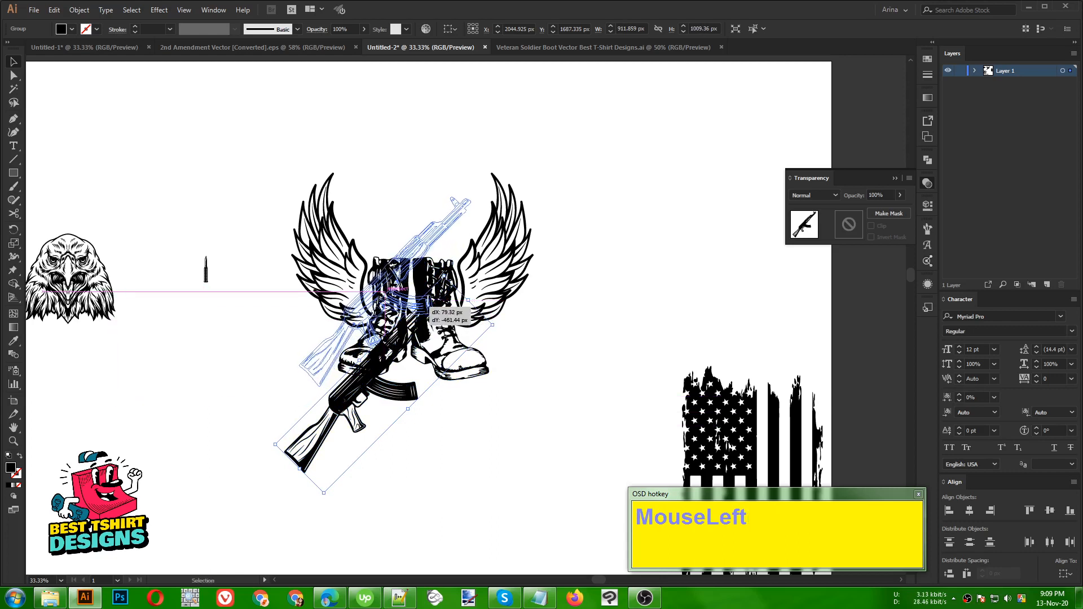
{"action": "left_click_drag", "start_coordinate": [340, 410], "coordinate": [331, 432]}
{"action": "left_click_drag", "start_coordinate": [314, 393], "coordinate": [332, 379]}
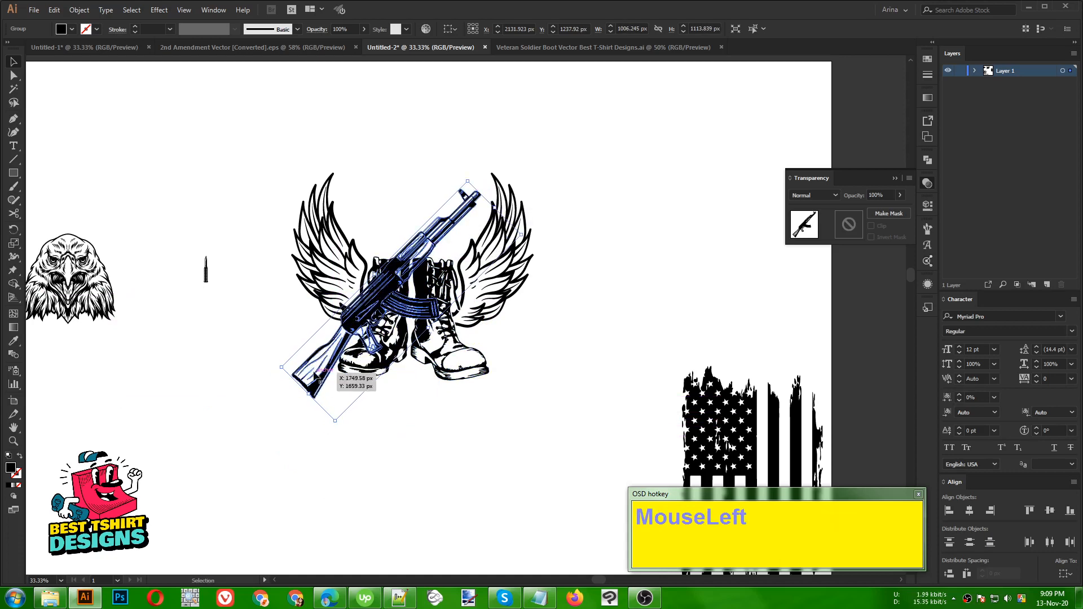
Reflect a copy of the diagonal rifle across the vertical axis to make a crossed pair
{"action": "right_click", "coordinate": [364, 305]}
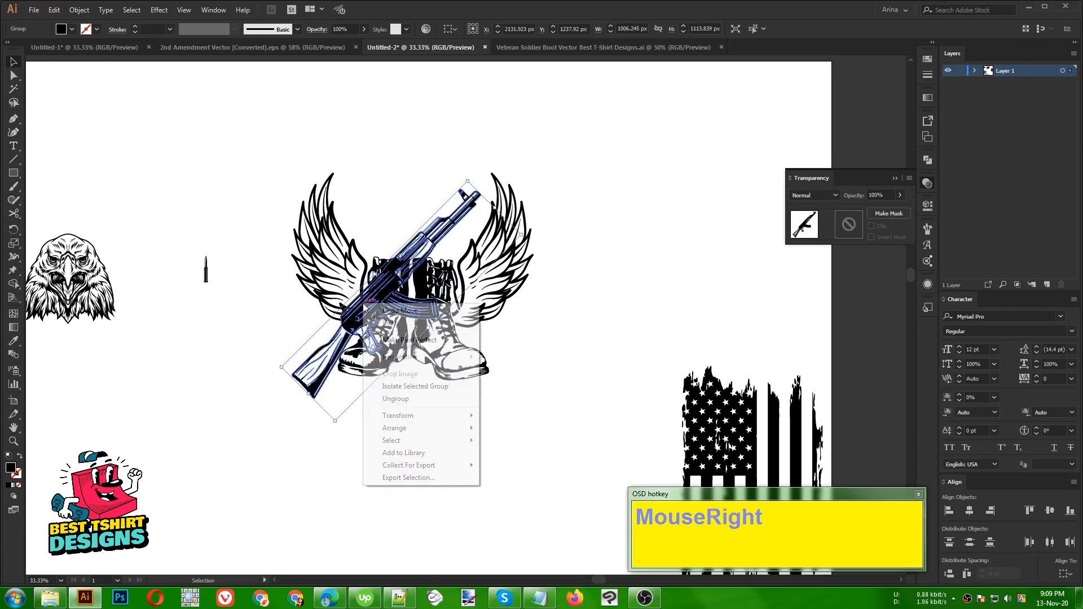
{"action": "mouse_move", "coordinate": [430, 420]}
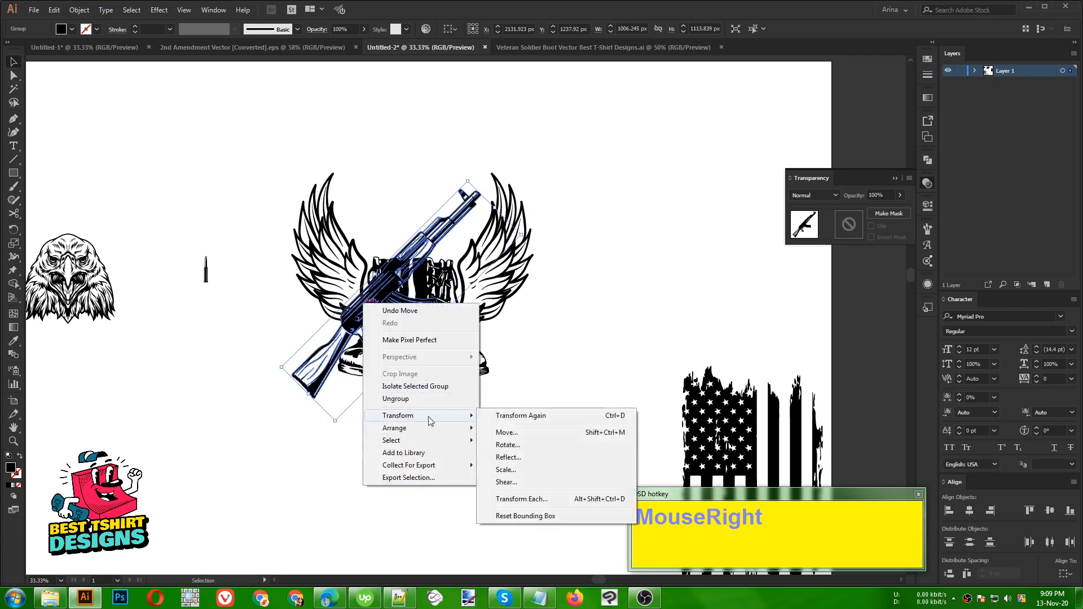
{"action": "left_click", "coordinate": [508, 457]}
{"action": "left_click", "coordinate": [397, 293]}
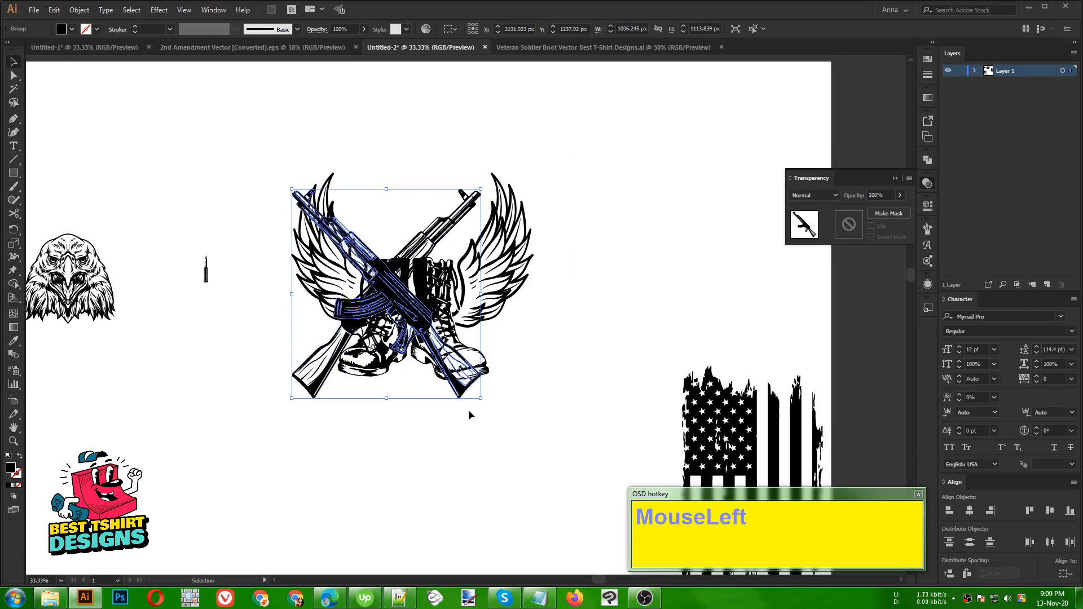
Nudge the mirrored rifle about 272 px to the right so the rifles cross centrally over the winged boots
{"action": "key", "text": "Right"}
{"action": "key", "text": "Right"}
{"action": "key", "text": "Right"}
{"action": "key", "text": "Right"}
{"action": "key", "text": "Right"}
{"action": "key", "text": "Right"}
{"action": "key", "text": "Right"}
{"action": "key", "text": "Right"}
{"action": "key", "text": "Right"}
{"action": "key", "text": "Right"}
{"action": "key", "text": "Right"}
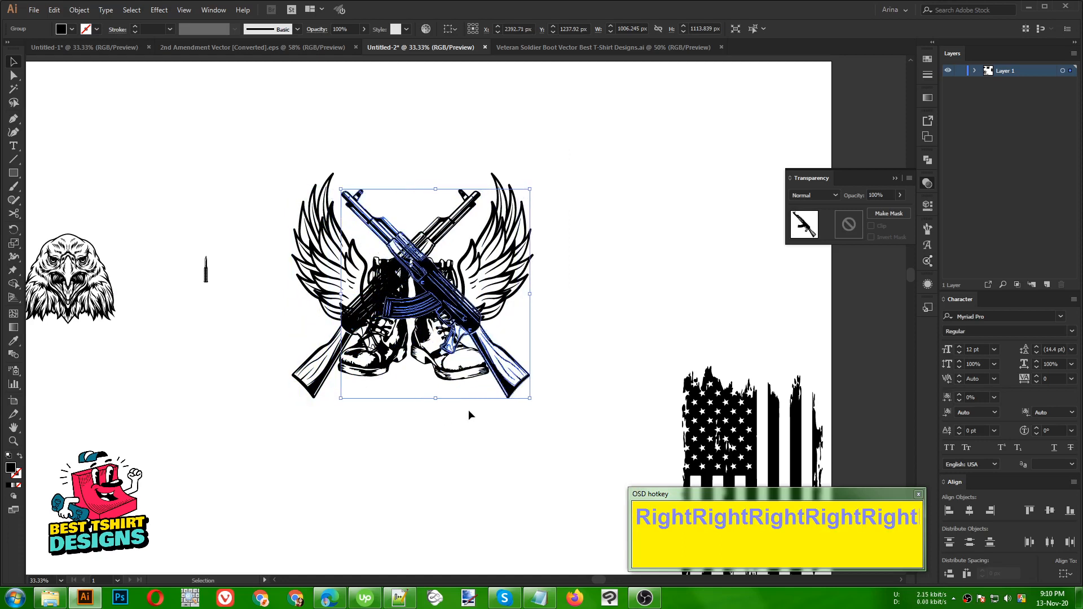
{"action": "key", "text": "Right"}
{"action": "key", "text": "Right"}
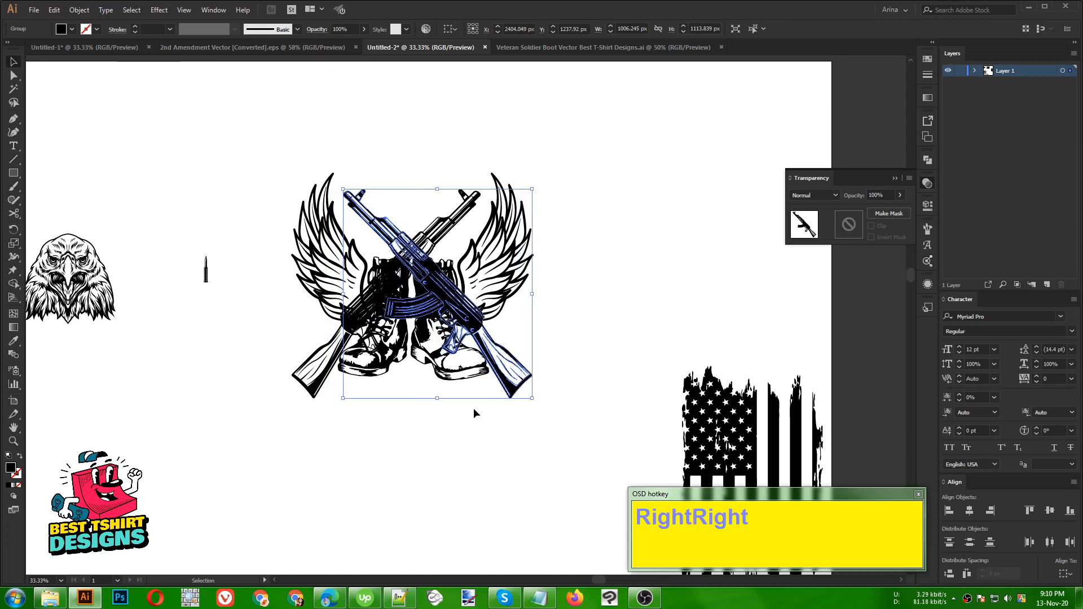
{"action": "scroll", "coordinate": [409, 377], "scroll_direction": "up", "scroll_amount": 1, "text": "alt"}
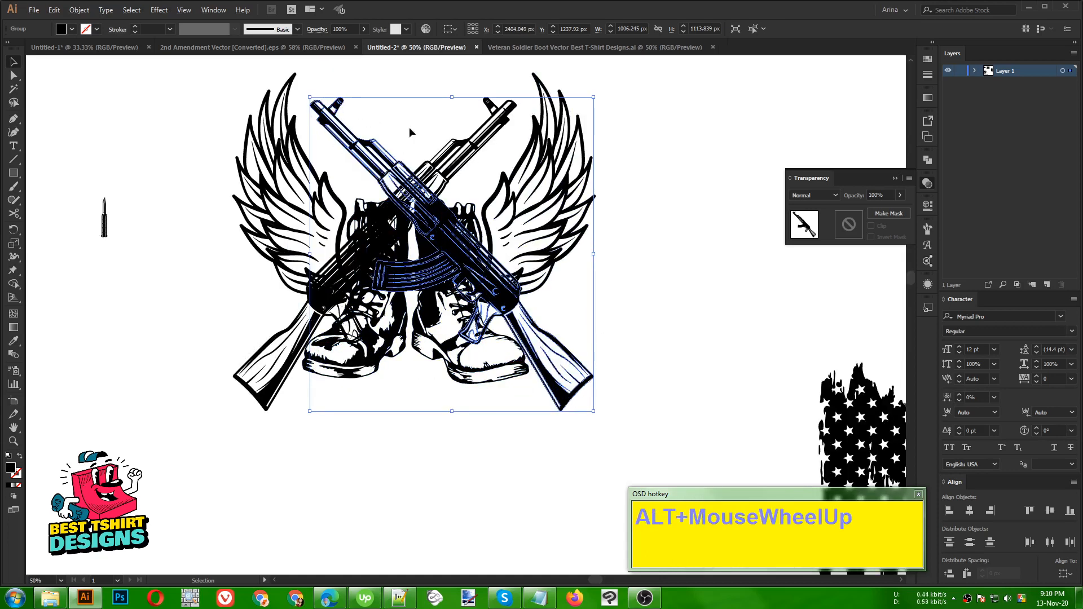
{"action": "left_click", "coordinate": [563, 336]}
{"action": "scroll", "coordinate": [411, 411], "scroll_direction": "down", "scroll_amount": 1, "text": "alt"}
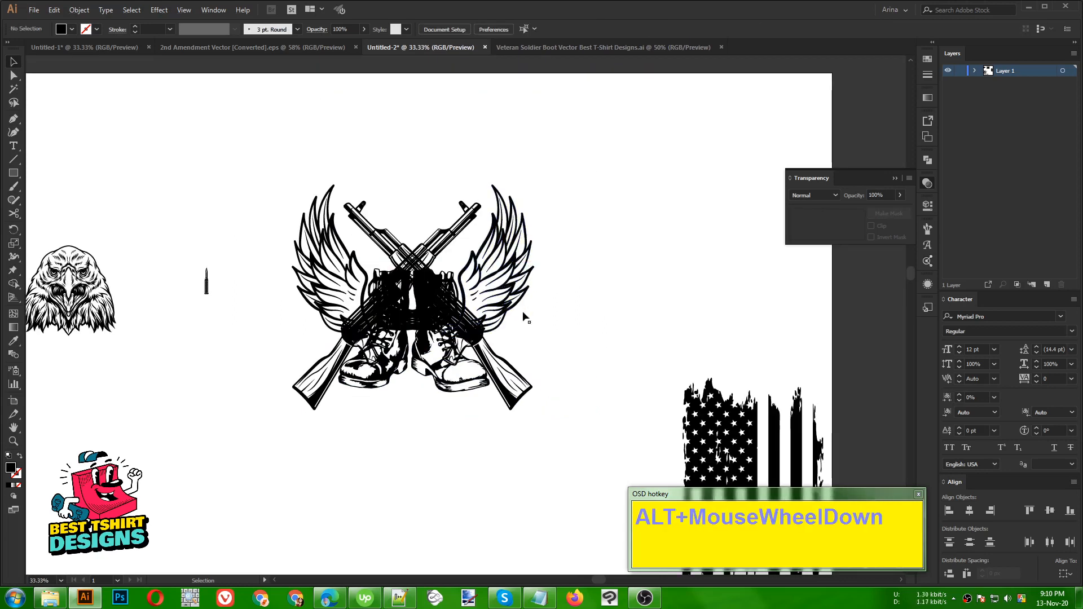
Group the two crossed rifles together
{"action": "left_click", "coordinate": [519, 391]}
{"action": "left_click", "coordinate": [318, 398], "text": "shift"}
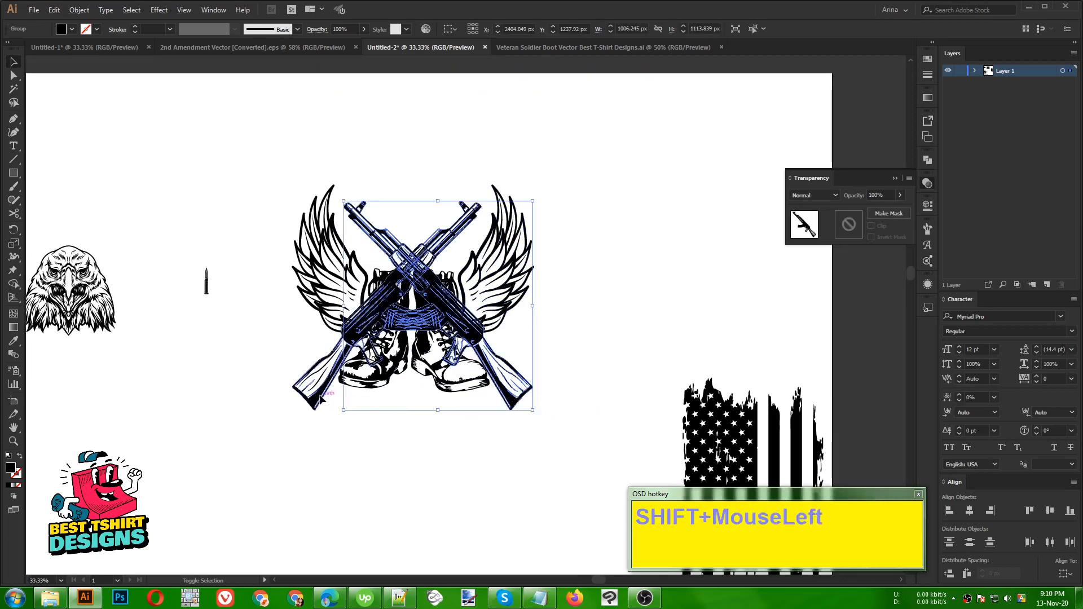
{"action": "key", "text": "ctrl+g"}
{"action": "left_click", "coordinate": [493, 483]}
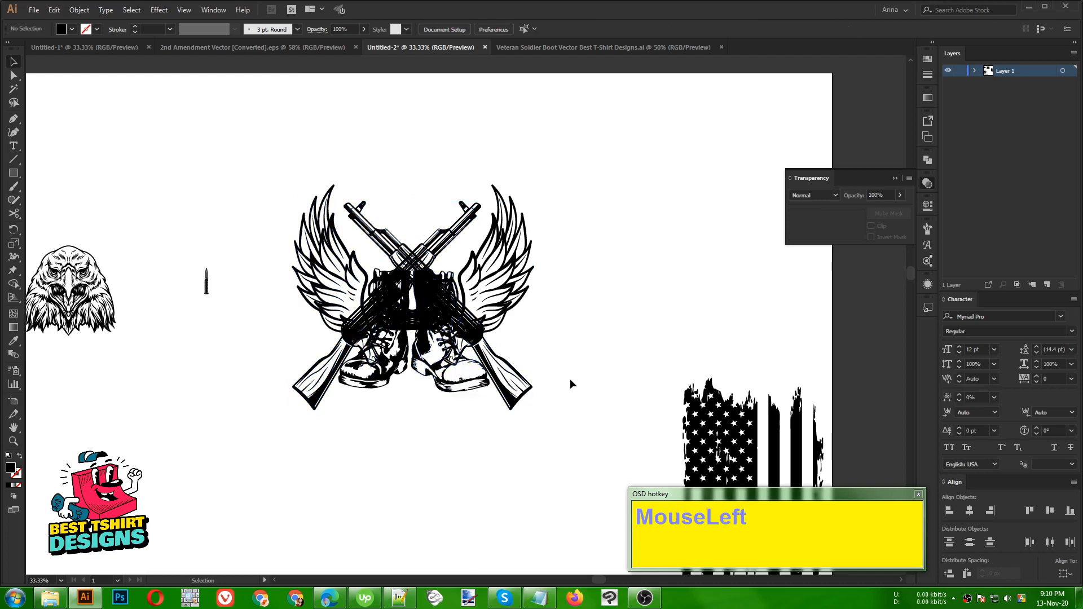
Offset the crossed rifles' paths by 6 px with miter joins and cut the resulting outline to the clipboard
{"action": "left_click", "coordinate": [524, 383]}
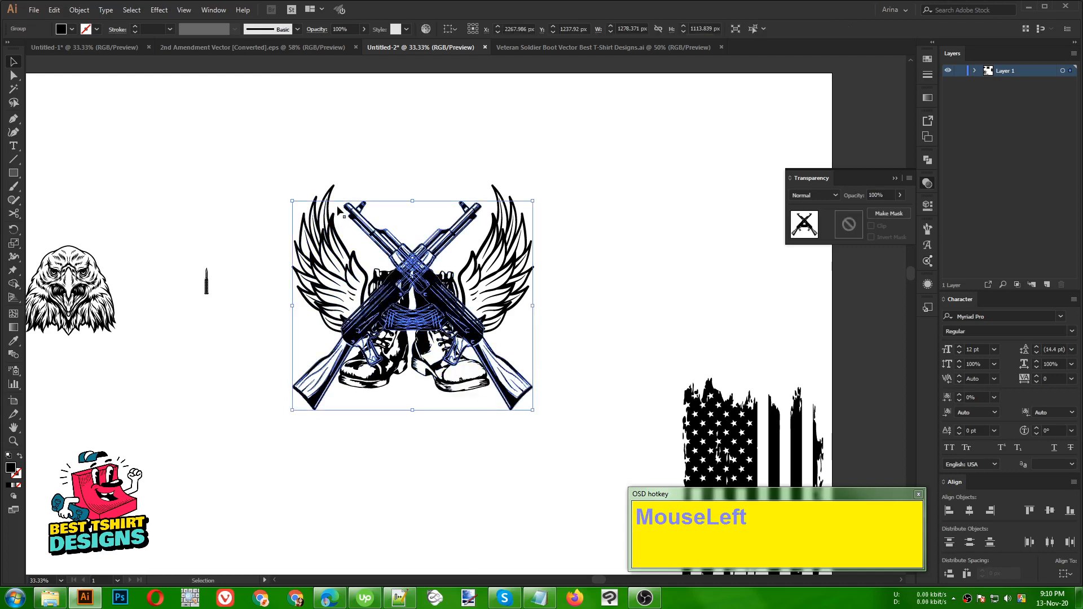
{"action": "left_click", "coordinate": [79, 10]}
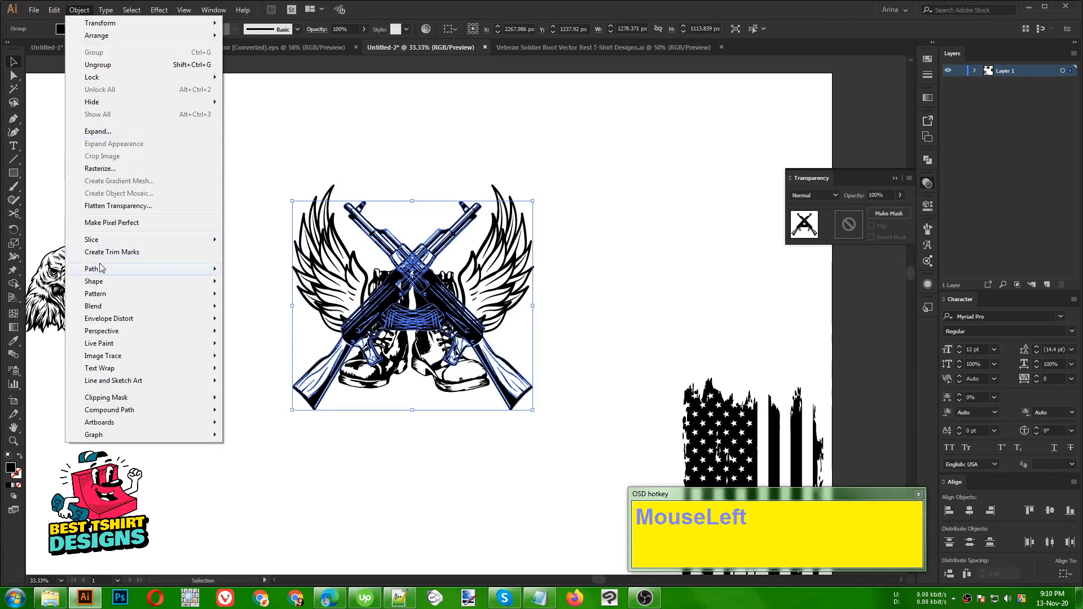
{"action": "mouse_move", "coordinate": [103, 268]}
{"action": "left_click", "coordinate": [255, 310]}
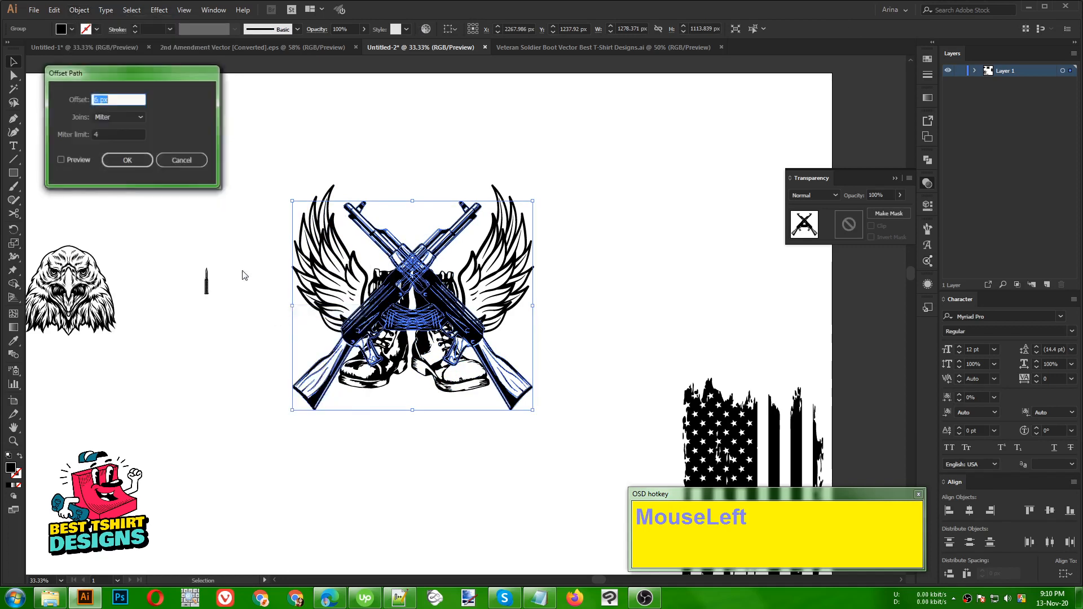
{"action": "left_click", "coordinate": [77, 160]}
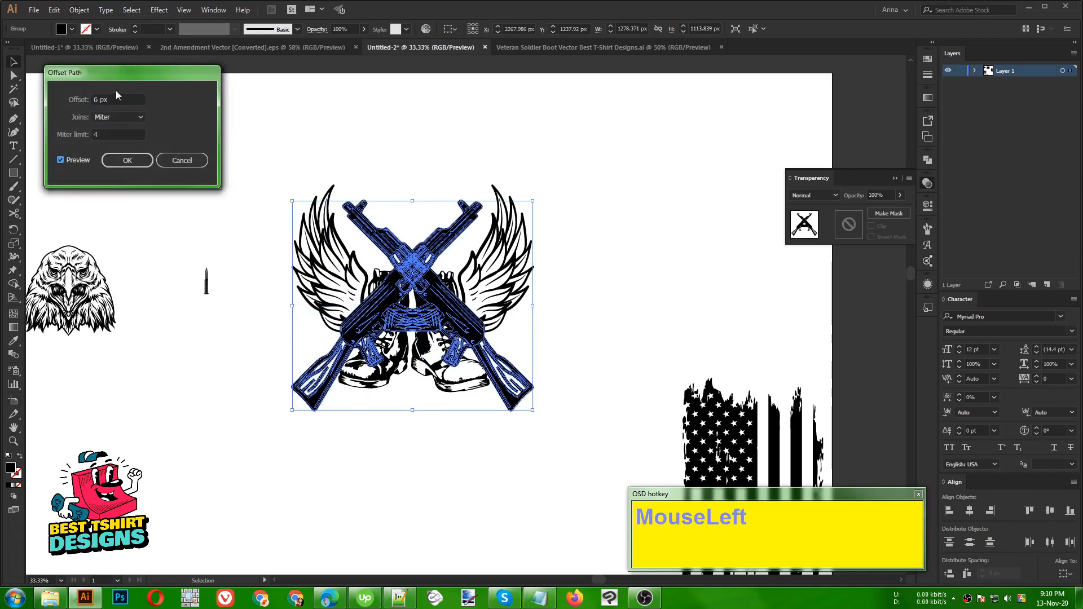
{"action": "left_click", "coordinate": [125, 161]}
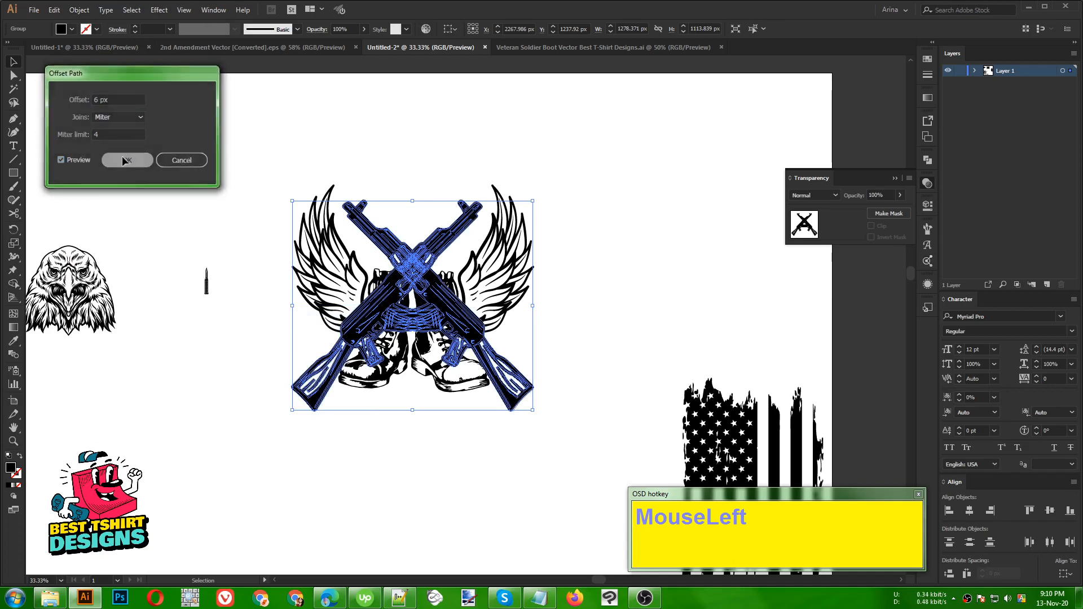
{"action": "key", "text": "ctrl+x"}
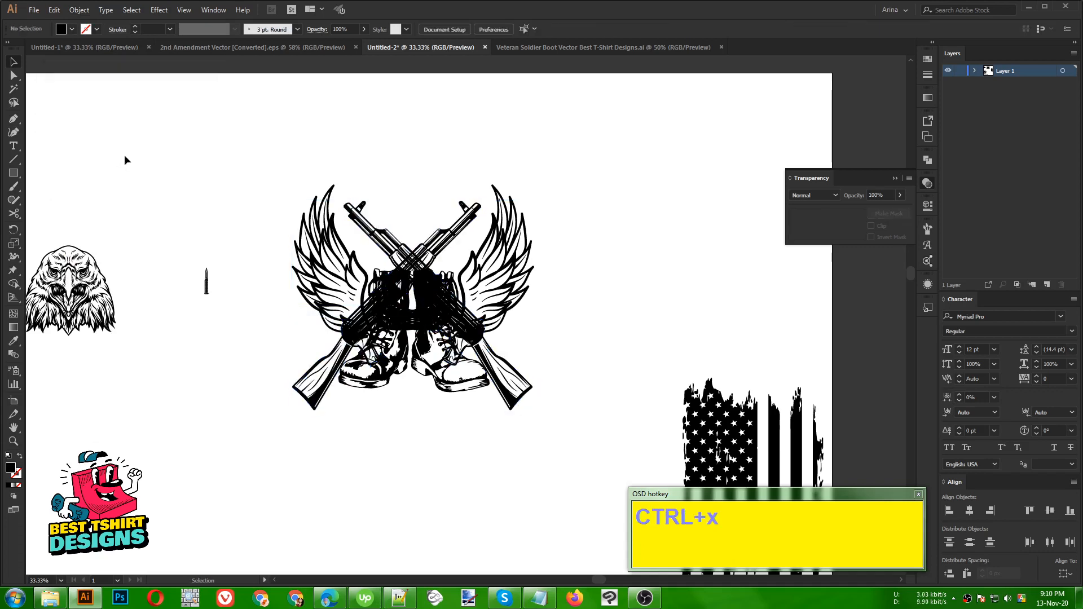
Enter the wings' opacity mask inside the boots group and paste the rifle outline in place
{"action": "left_click", "coordinate": [508, 249]}
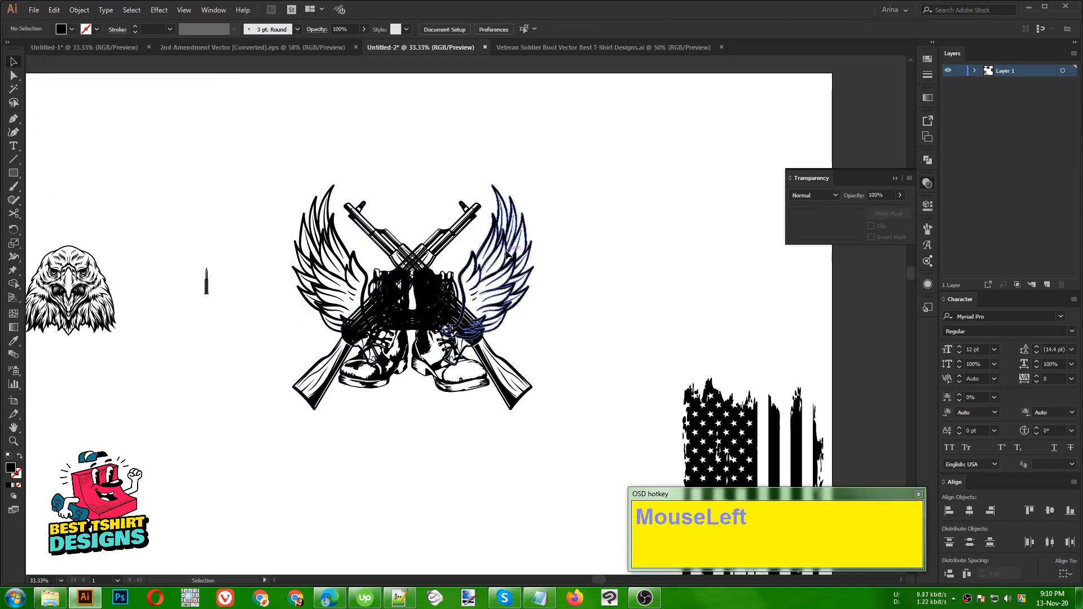
{"action": "left_click", "coordinate": [563, 327]}
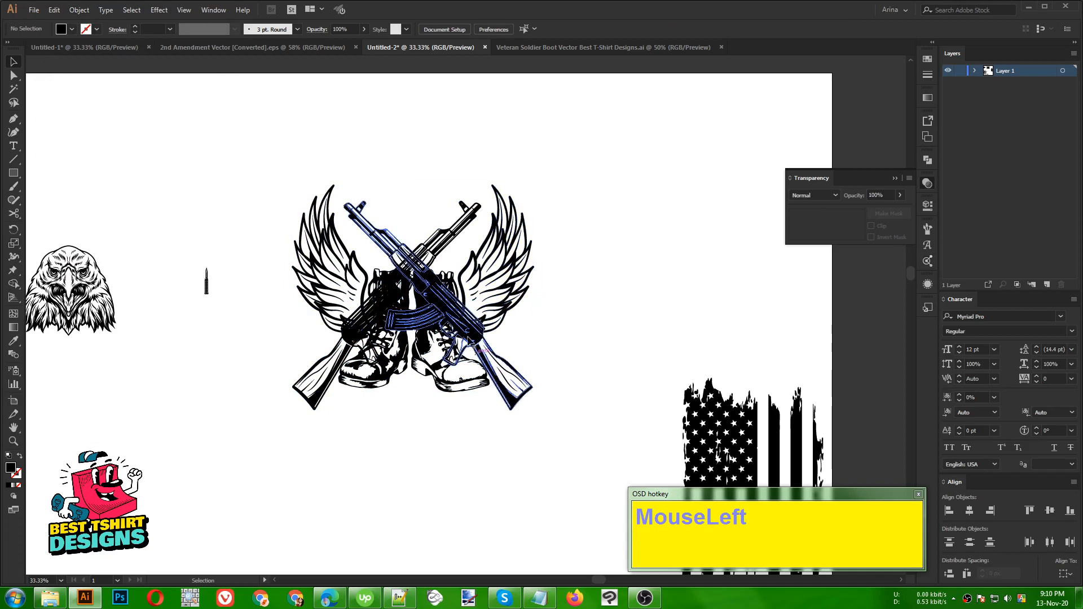
{"action": "double_click", "coordinate": [497, 303]}
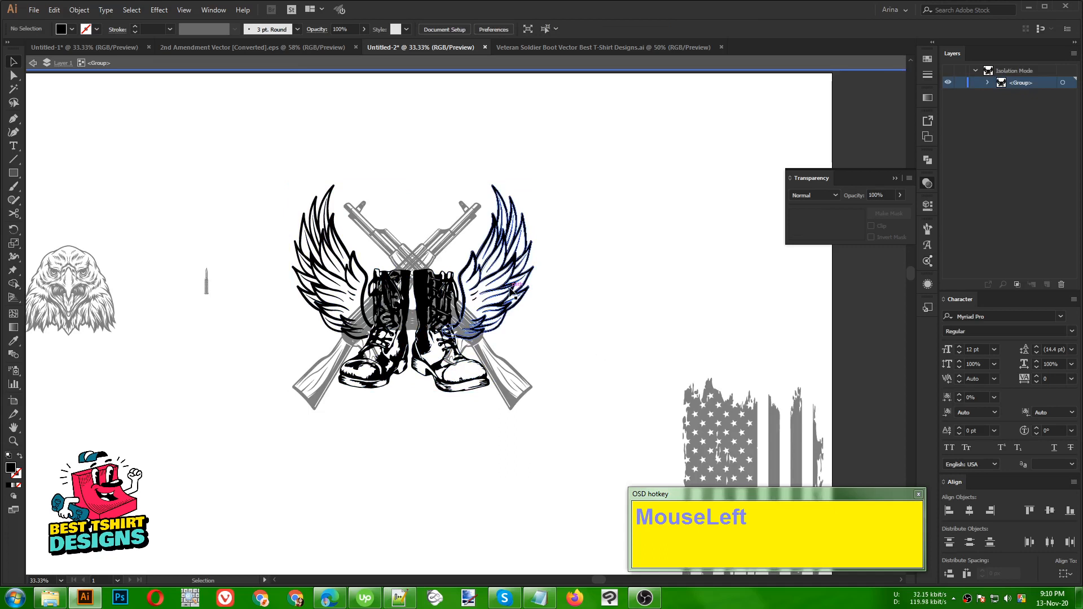
{"action": "left_click", "coordinate": [512, 291]}
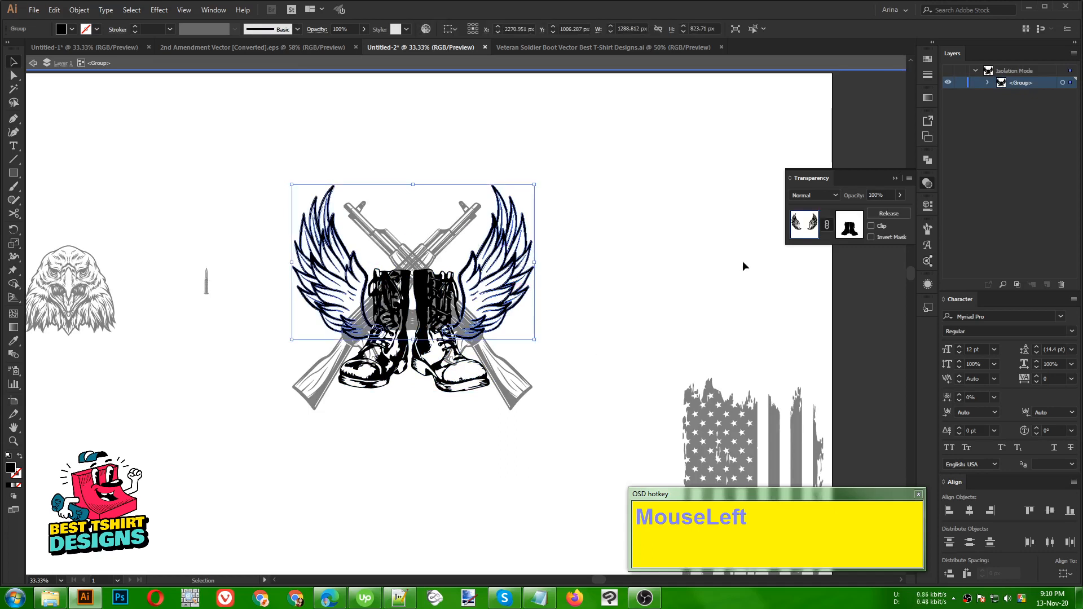
{"action": "left_click", "coordinate": [849, 230]}
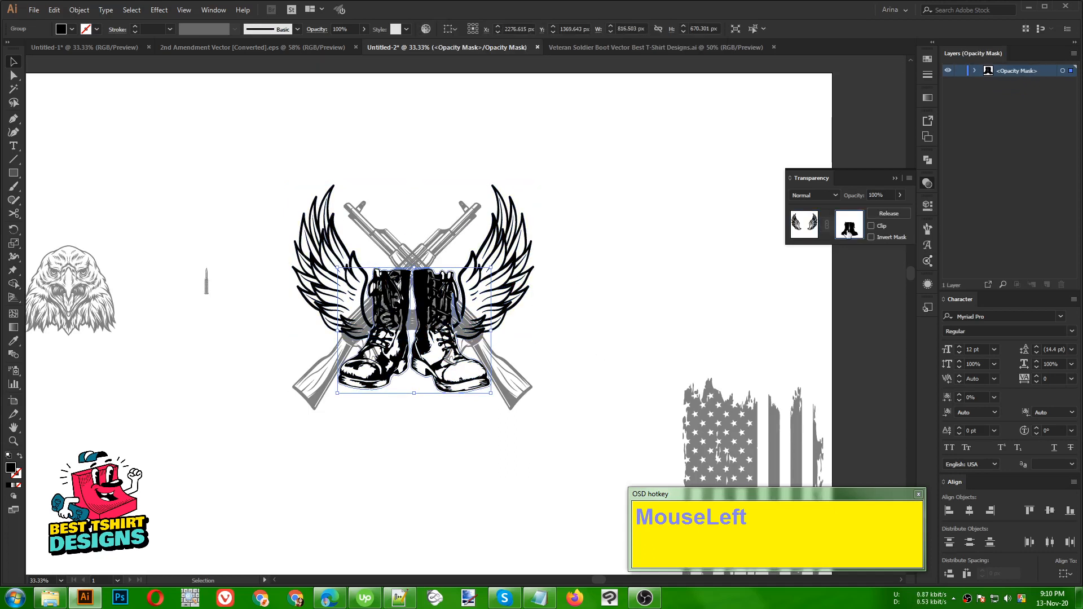
{"action": "key", "text": "ctrl+f"}
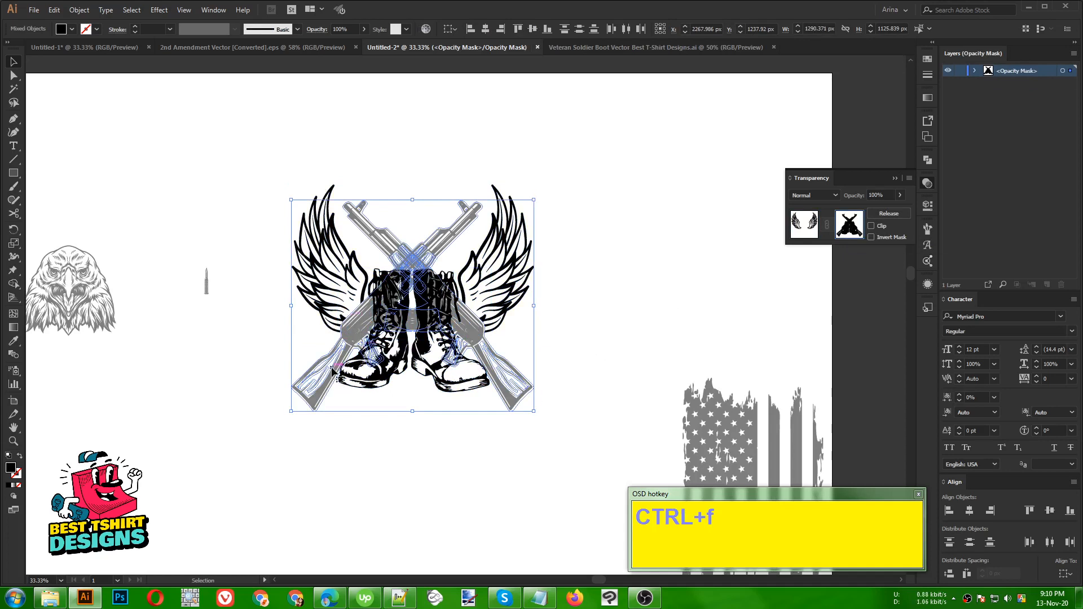
Unite the overlapping pieces of the pasted rifle outline into a single shape within the mask
{"action": "scroll", "coordinate": [333, 369], "scroll_direction": "up", "scroll_amount": 3, "text": "alt"}
{"action": "scroll", "coordinate": [346, 354], "scroll_direction": "down", "scroll_amount": 3, "text": "alt"}
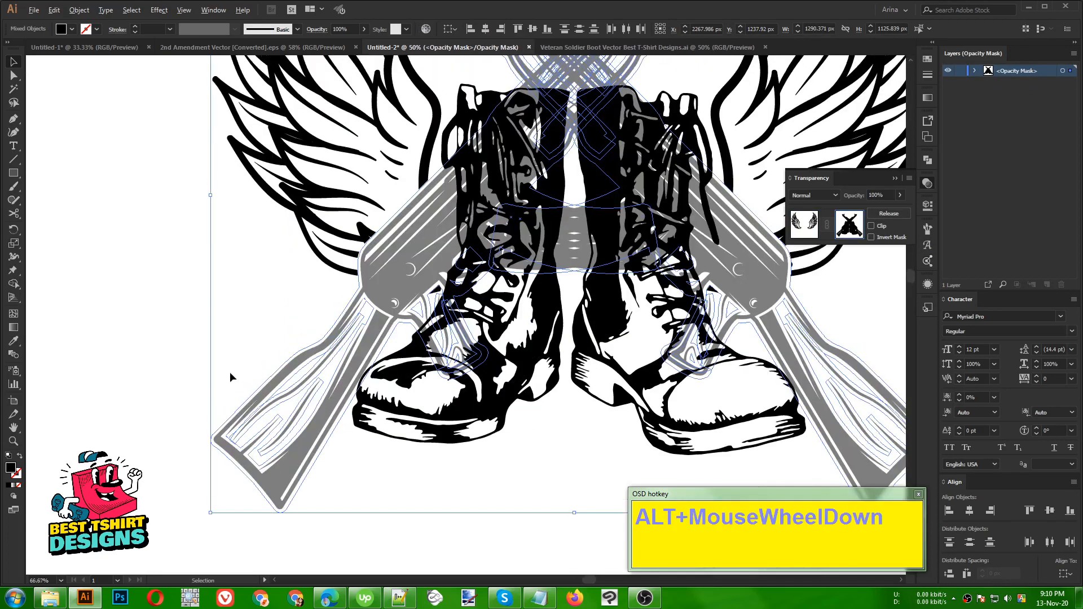
{"action": "left_click", "coordinate": [931, 162]}
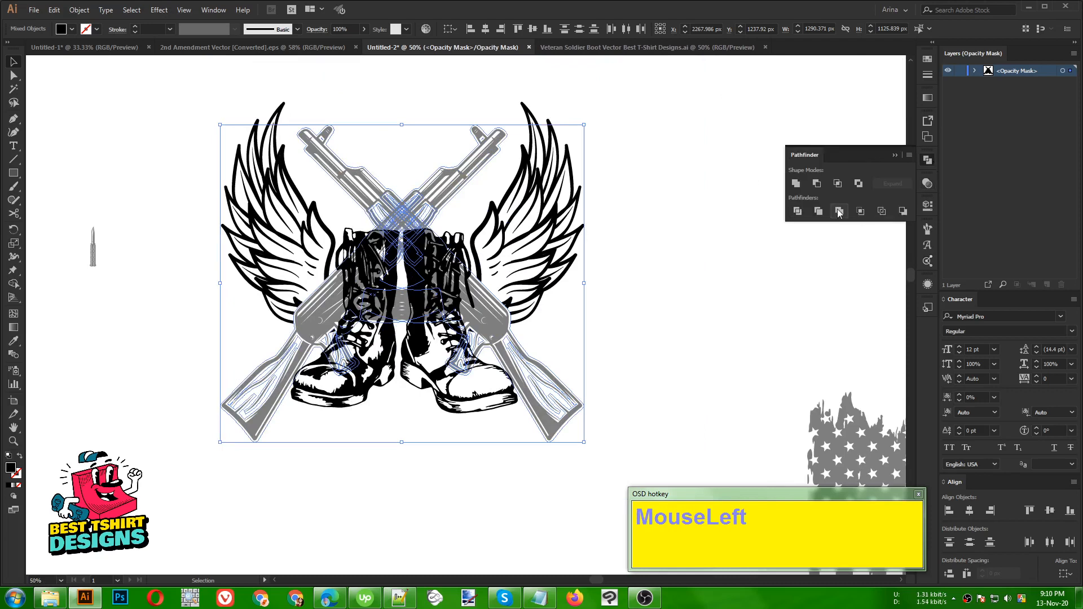
{"action": "left_click", "coordinate": [789, 185]}
{"action": "left_click", "coordinate": [797, 187]}
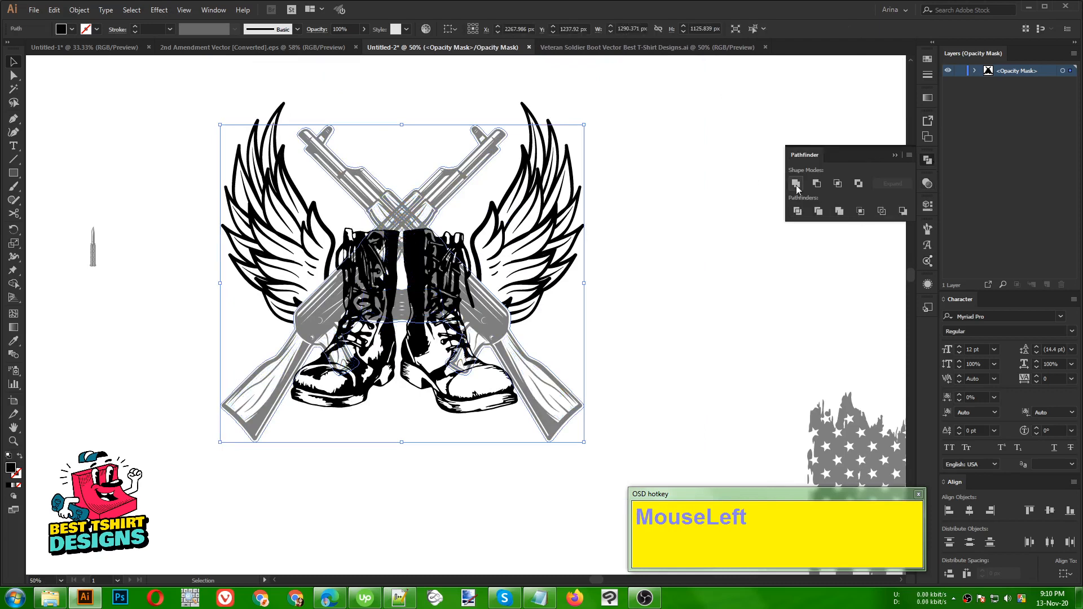
{"action": "left_click", "coordinate": [641, 320]}
Fill the rifle and boot shapes in the wings' opacity mask with black
{"action": "left_click_drag", "start_coordinate": [226, 327], "coordinate": [355, 487]}
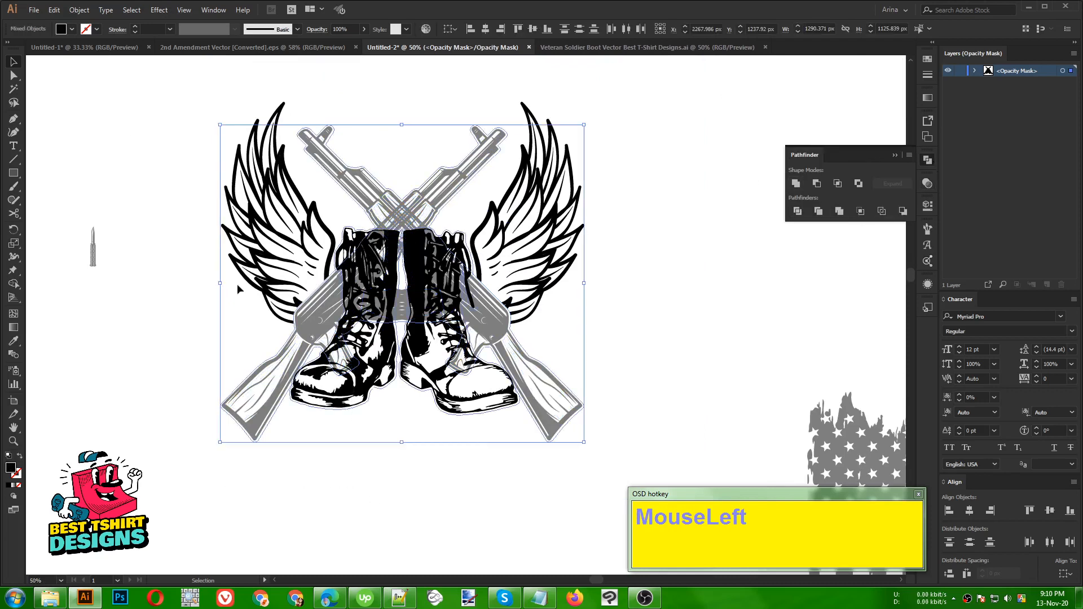
{"action": "left_click", "coordinate": [67, 31]}
{"action": "left_click", "coordinate": [27, 51]}
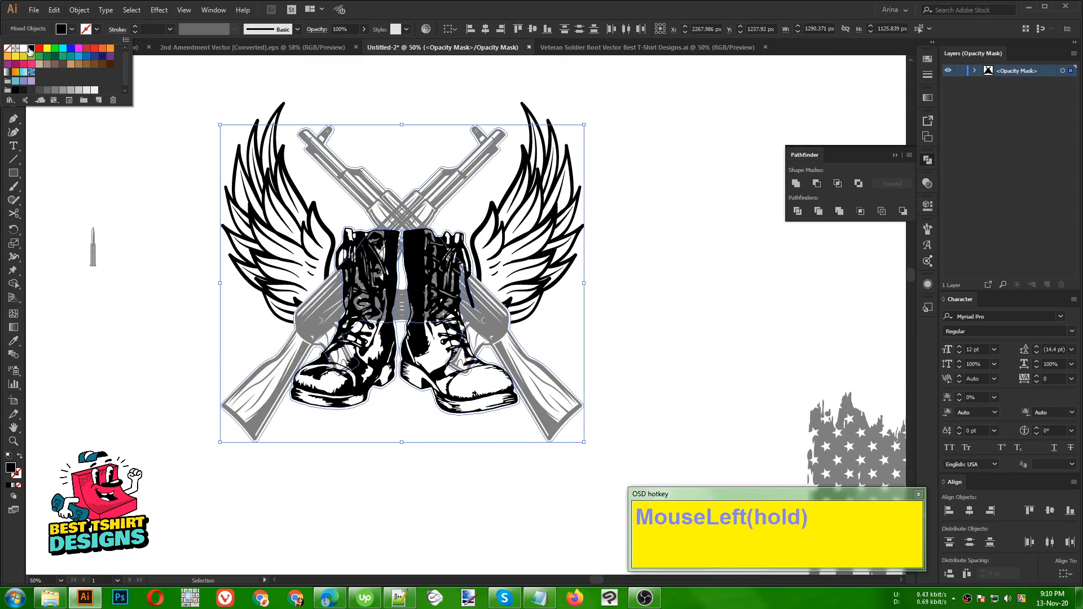
{"action": "left_click", "coordinate": [624, 332]}
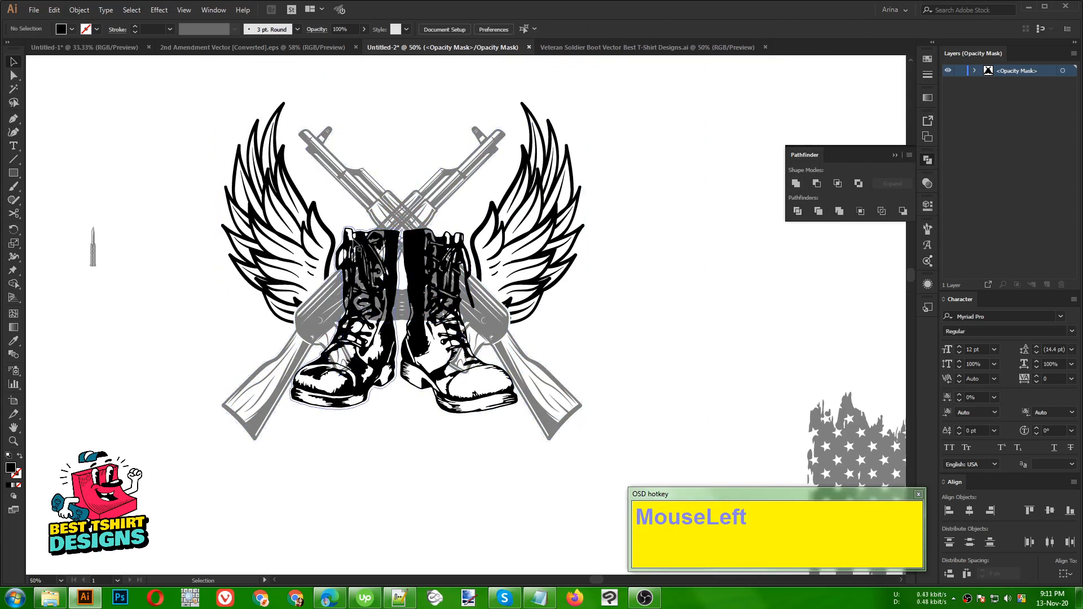
Copy the boot silhouette from the wings' opacity mask and return to editing the artwork
{"action": "scroll", "coordinate": [404, 293], "scroll_direction": "up", "scroll_amount": 1, "text": "alt"}
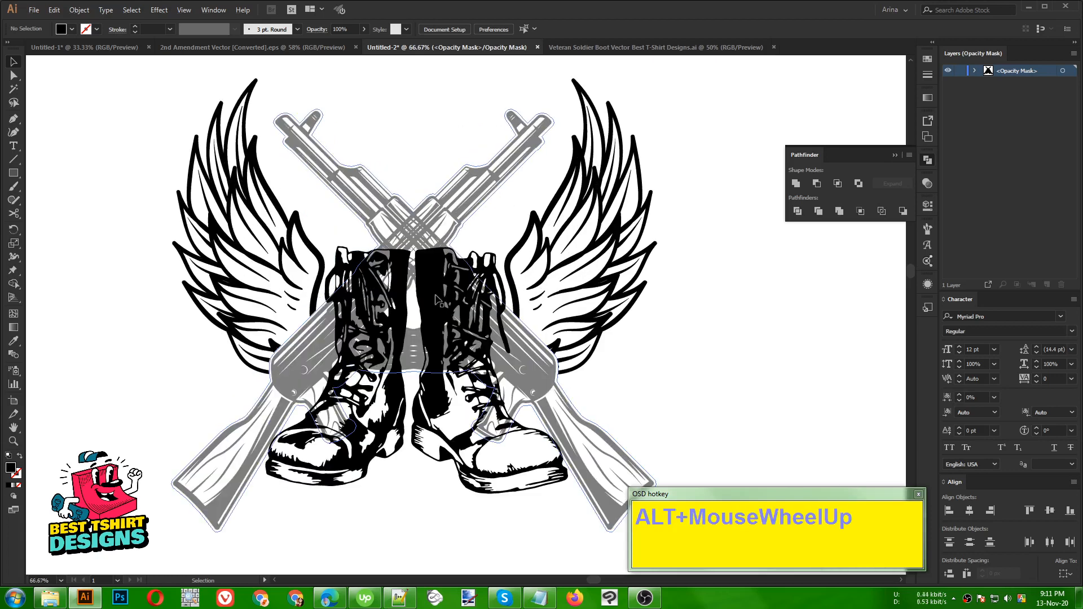
{"action": "left_click", "coordinate": [653, 336]}
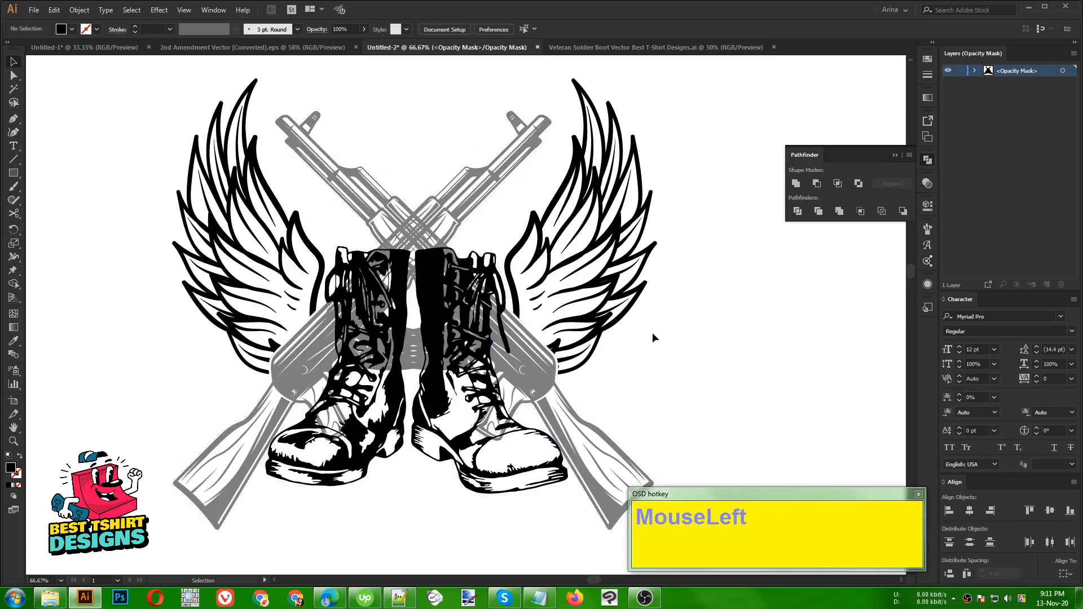
{"action": "scroll", "coordinate": [336, 218], "scroll_direction": "down", "scroll_amount": 1, "text": "alt"}
{"action": "left_click", "coordinate": [597, 338]}
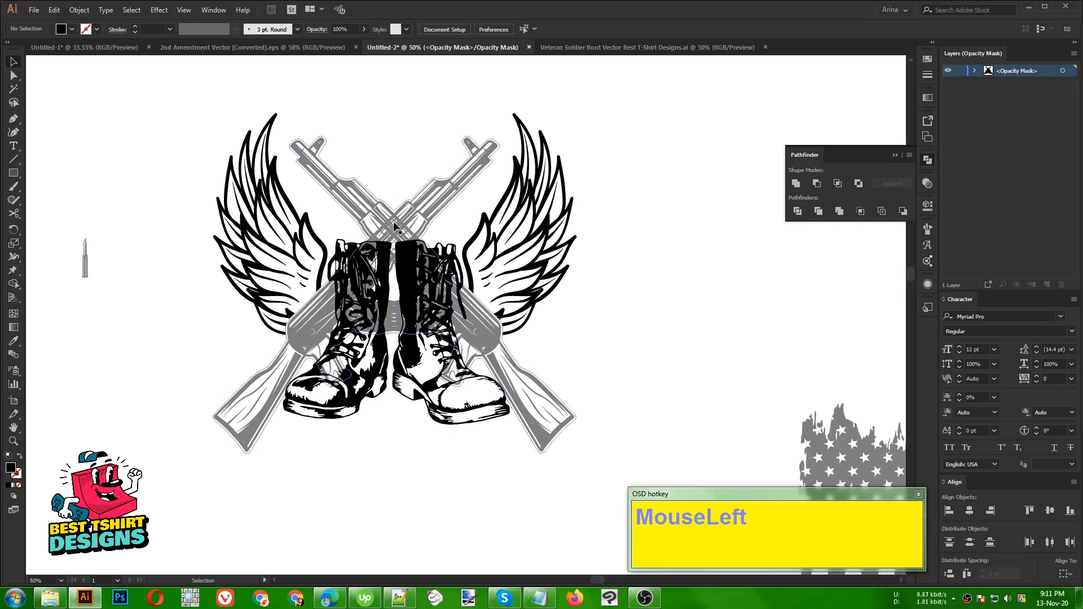
{"action": "left_click", "coordinate": [928, 182]}
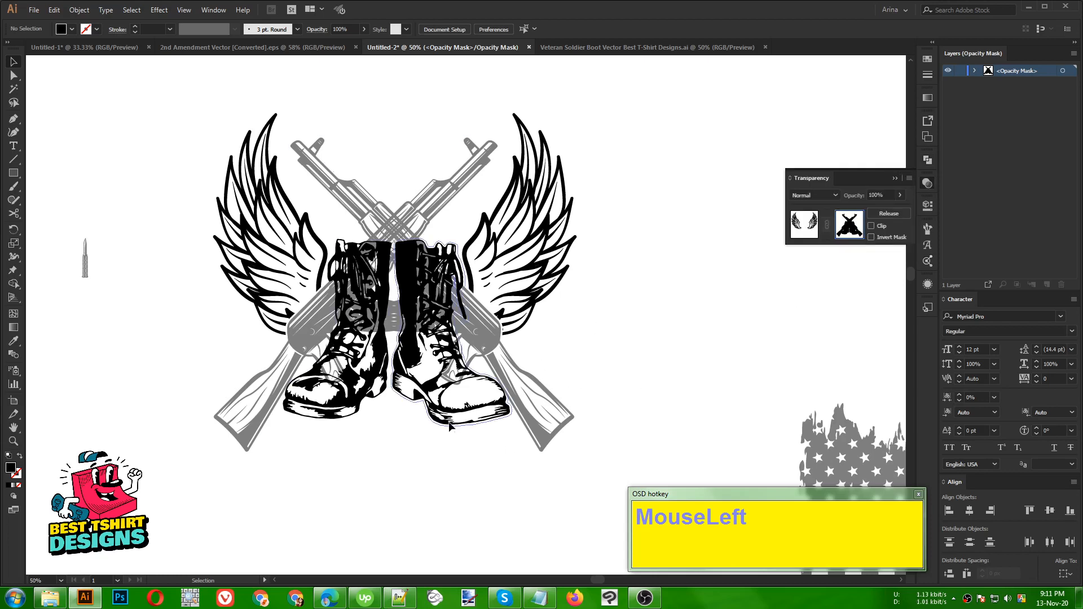
{"action": "left_click", "coordinate": [406, 341]}
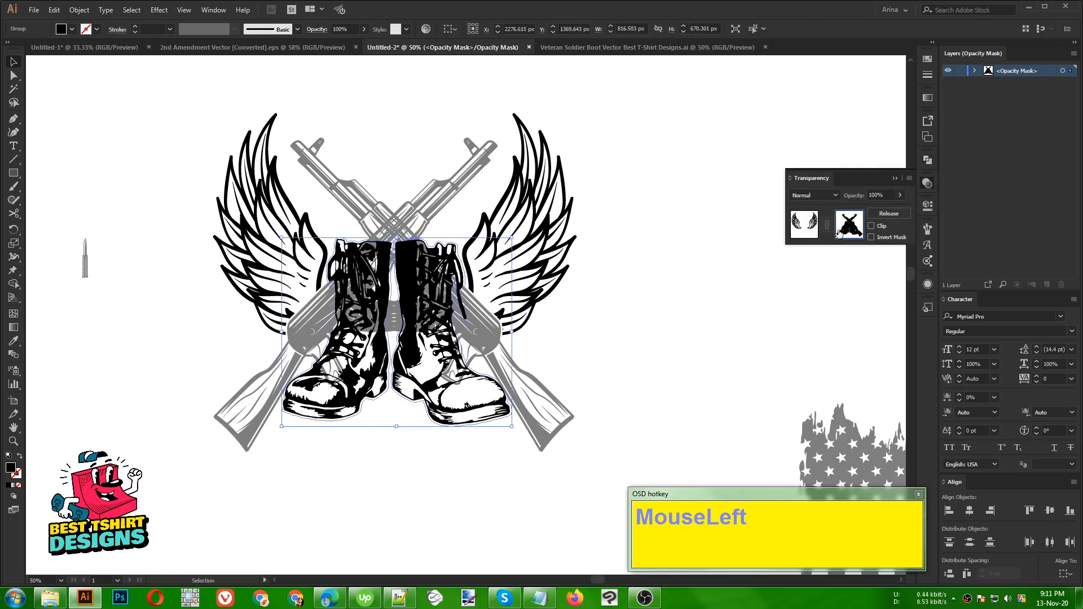
{"action": "left_click", "coordinate": [570, 307]}
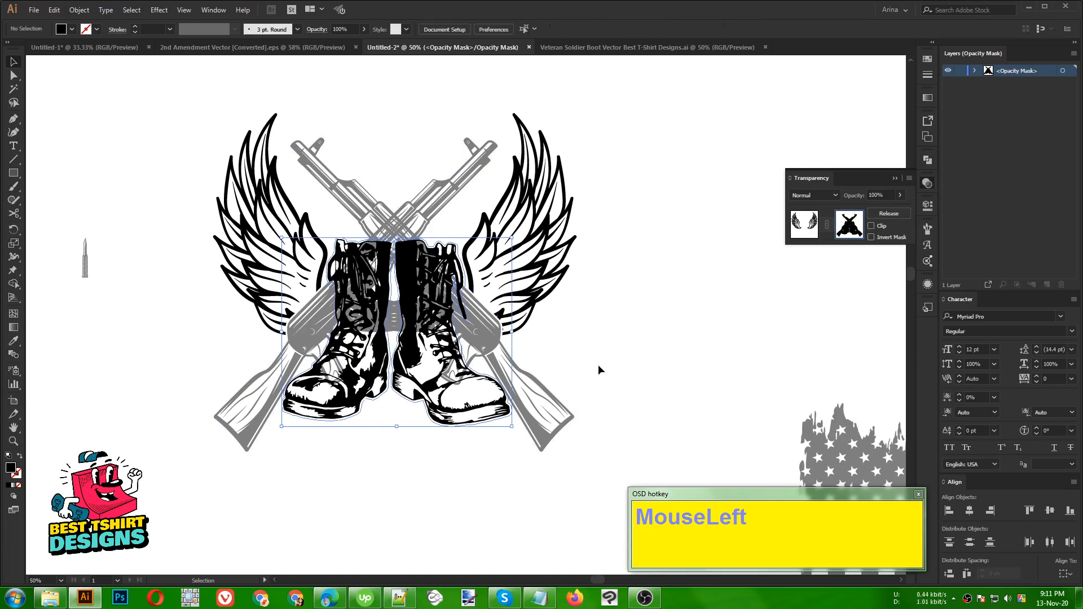
{"action": "left_click_drag", "start_coordinate": [456, 428], "coordinate": [457, 430]}
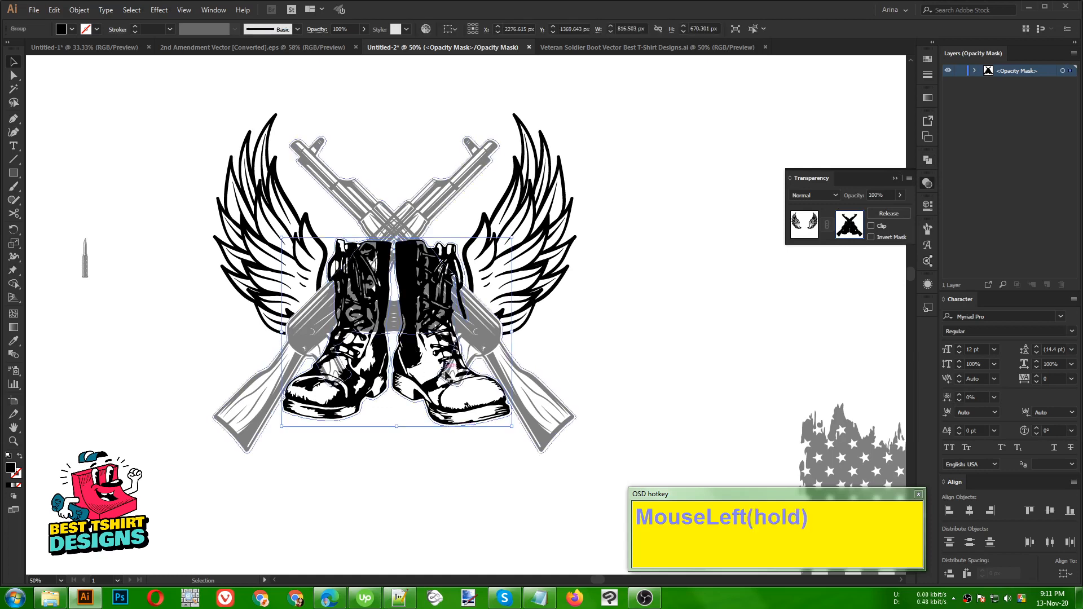
{"action": "key", "text": "ctrl+c"}
{"action": "left_click", "coordinate": [819, 224]}
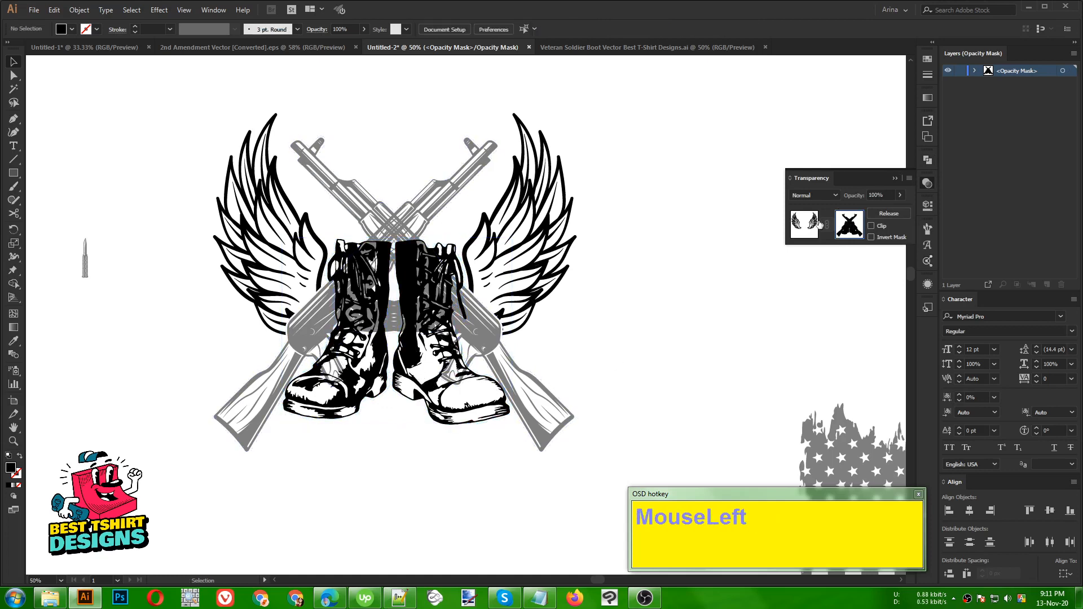
{"action": "left_click", "coordinate": [808, 225]}
{"action": "left_click", "coordinate": [644, 351]}
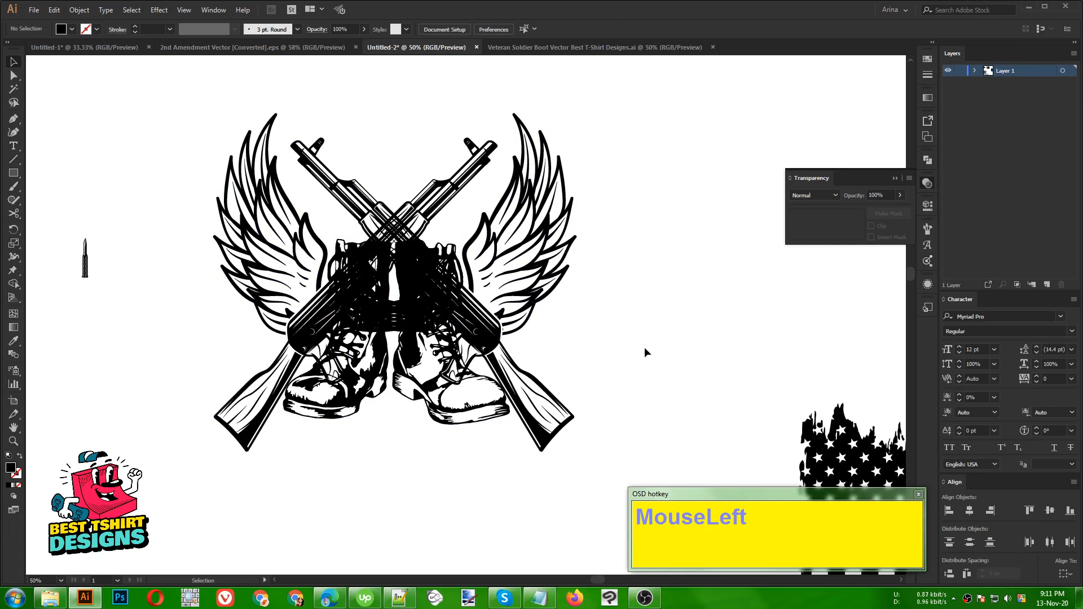
Give the crossed rifles an unclipped opacity mask, paste the boot silhouette in place into it and return to the artwork
{"action": "left_click", "coordinate": [537, 419]}
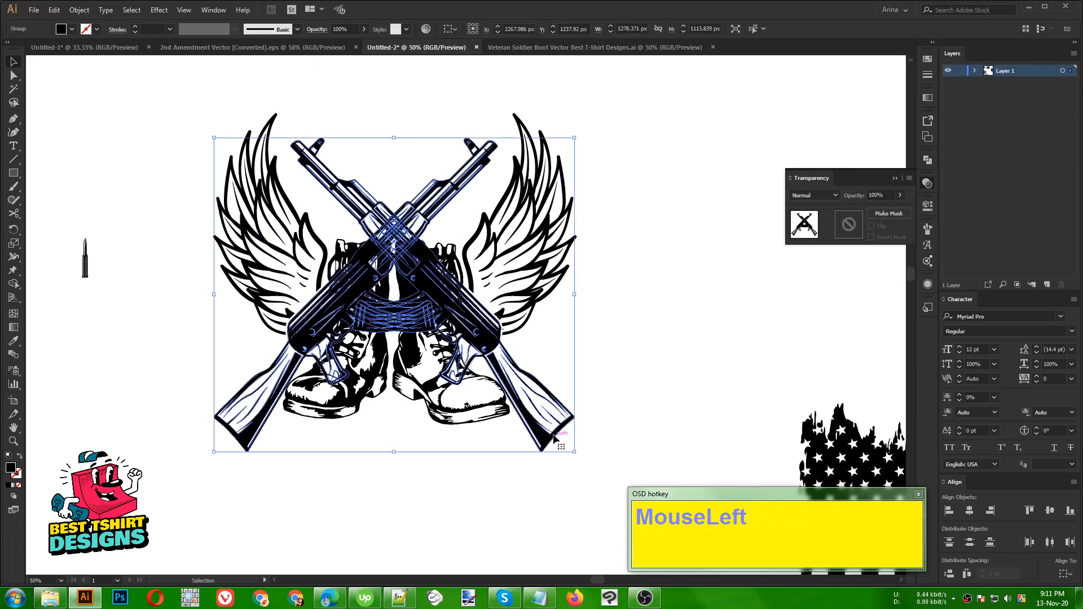
{"action": "left_click", "coordinate": [853, 224]}
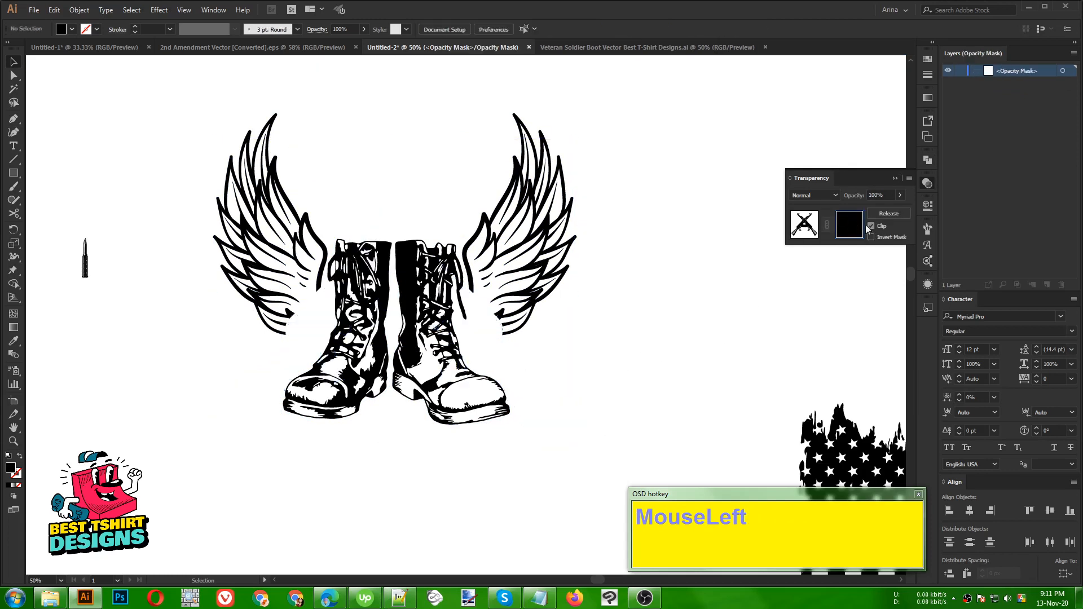
{"action": "left_click", "coordinate": [872, 226]}
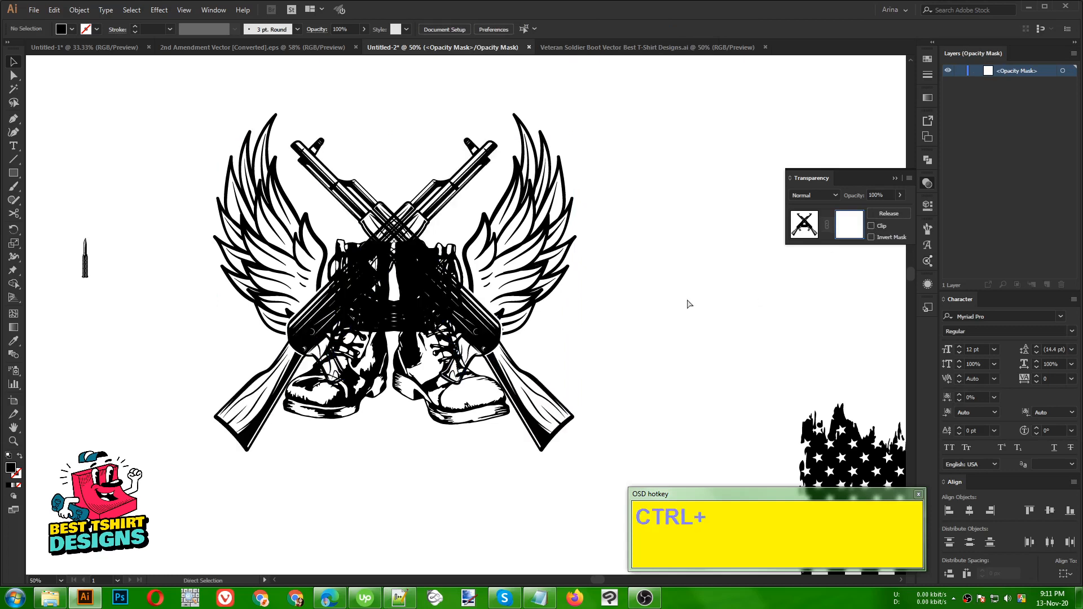
{"action": "key", "text": "ctrl+f"}
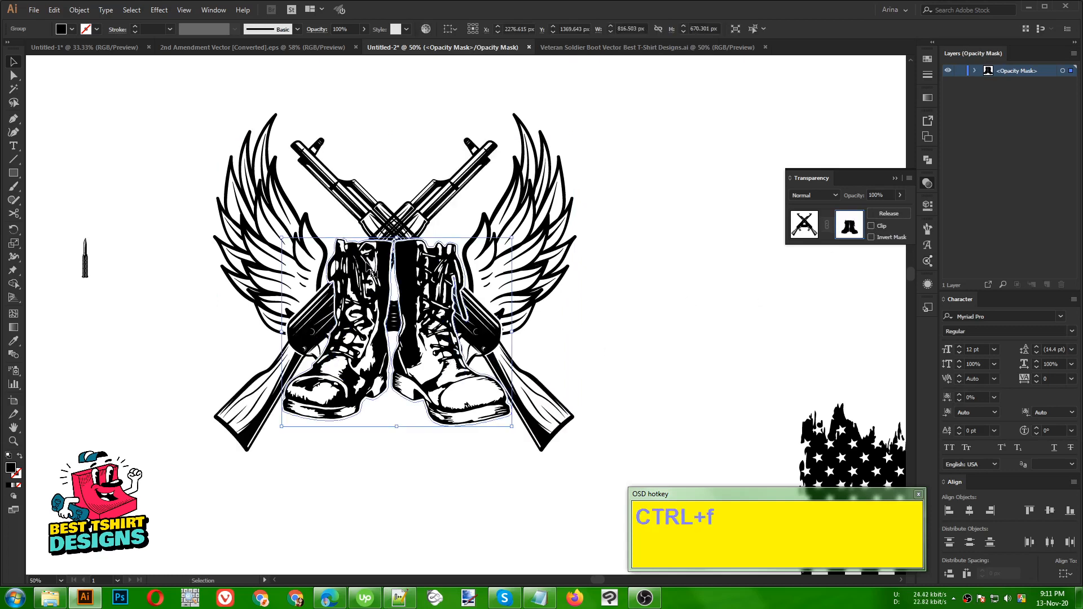
{"action": "left_click", "coordinate": [599, 352]}
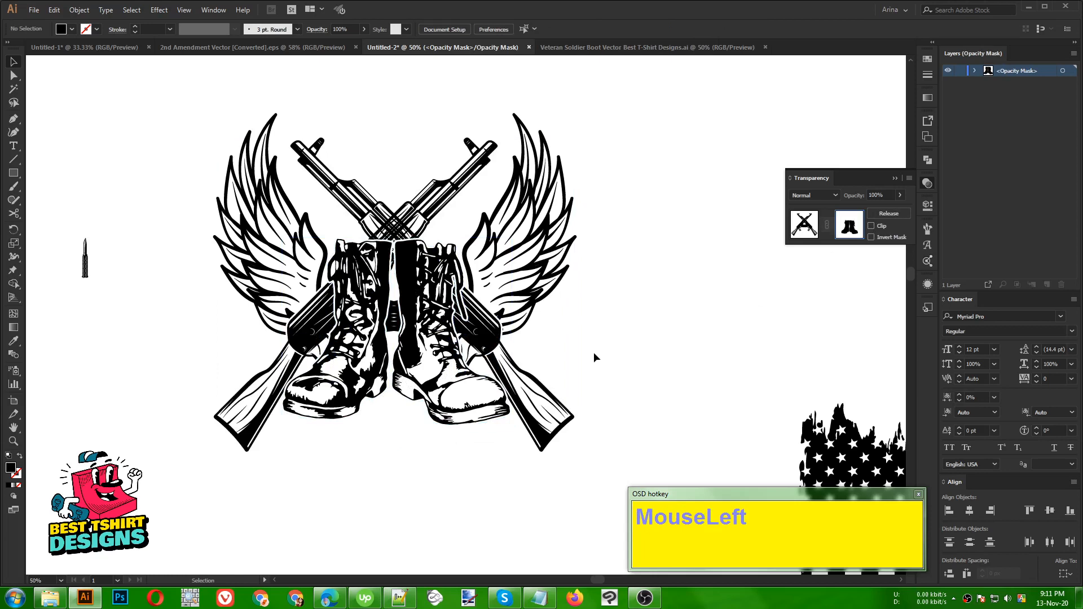
{"action": "left_click", "coordinate": [804, 225]}
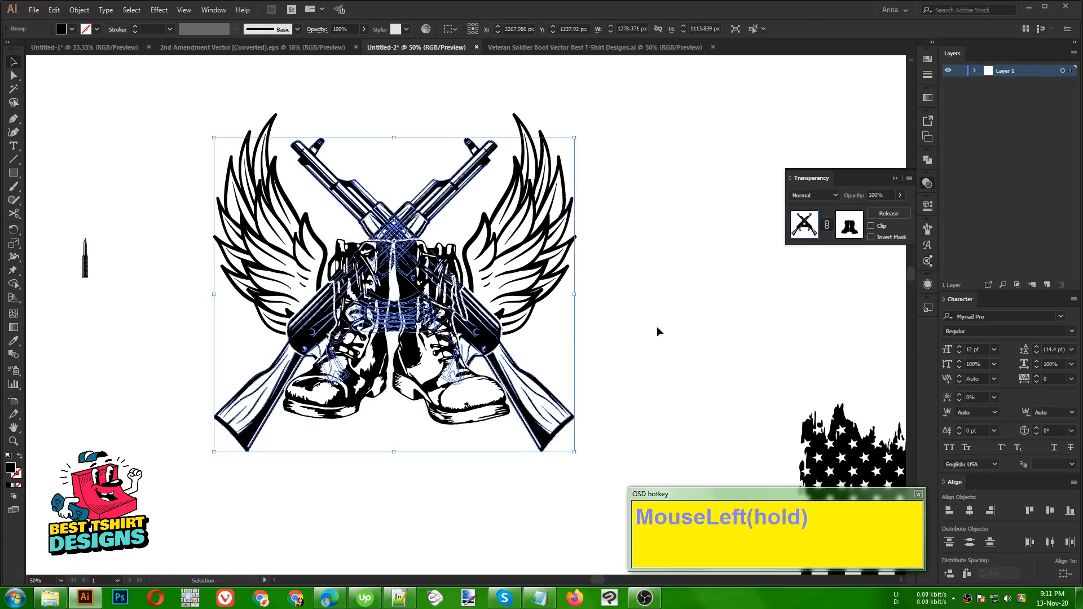
Move the eagle head onto the middle of the design, over the crossed rifles and the tops of the boots
{"action": "left_click", "coordinate": [656, 326]}
{"action": "scroll", "coordinate": [627, 321], "scroll_direction": "down", "scroll_amount": 1}
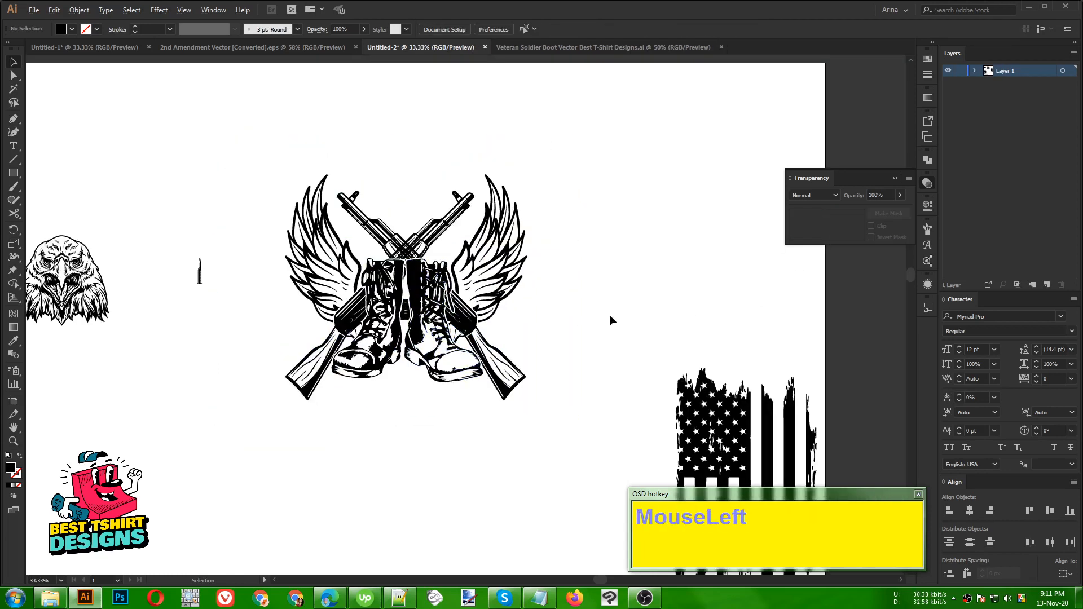
{"action": "scroll", "coordinate": [392, 229], "scroll_direction": "up", "scroll_amount": 2}
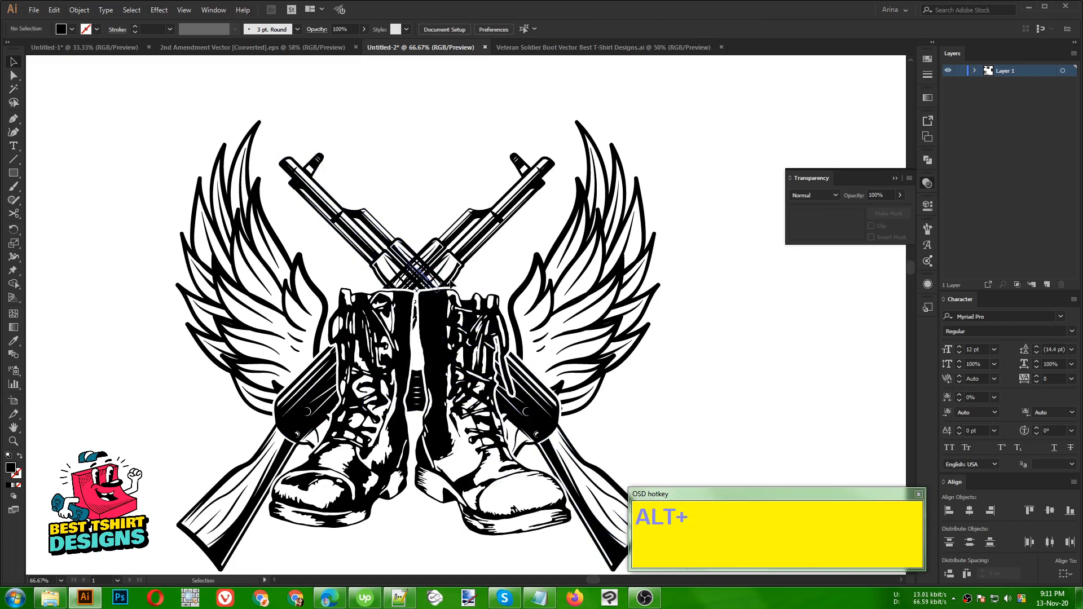
{"action": "scroll", "coordinate": [394, 272], "scroll_direction": "up", "scroll_amount": 2}
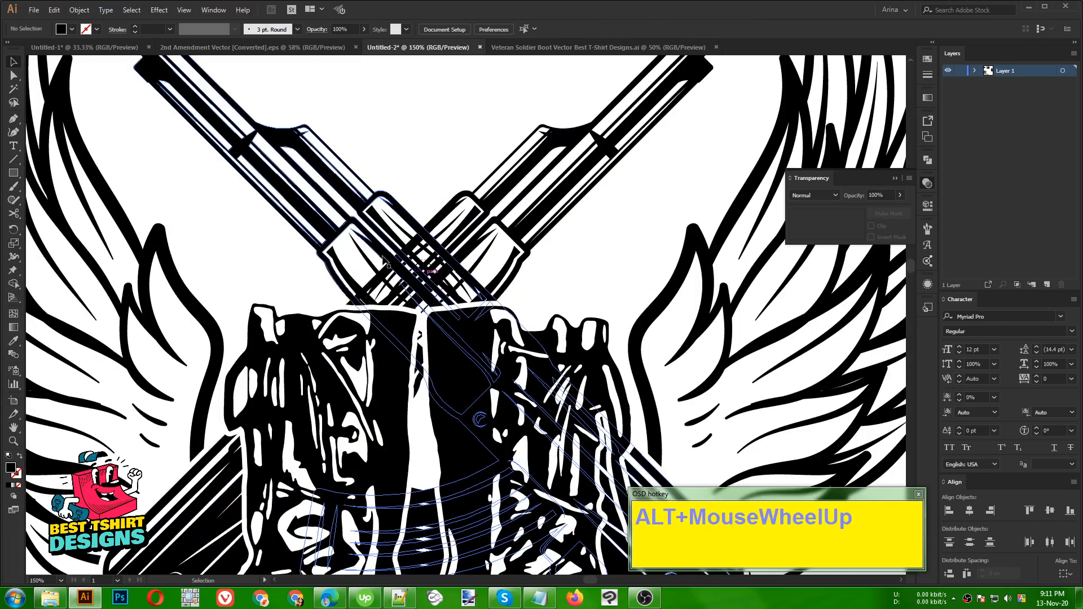
{"action": "scroll", "coordinate": [386, 260], "scroll_direction": "down", "scroll_amount": 4}
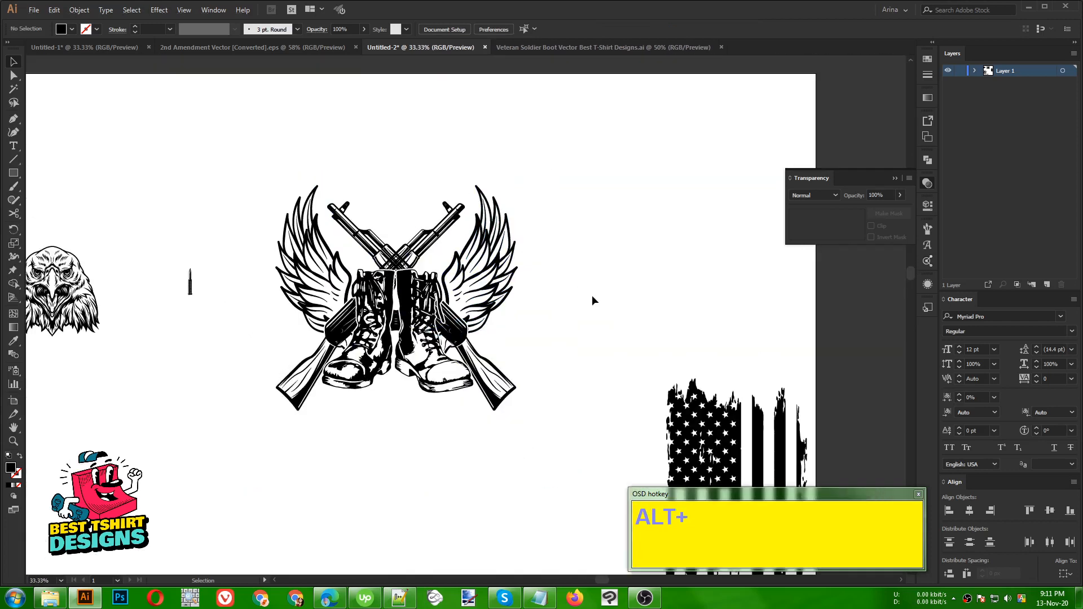
{"action": "scroll", "coordinate": [592, 295], "scroll_direction": "down", "scroll_amount": 1}
{"action": "left_click", "coordinate": [197, 318]}
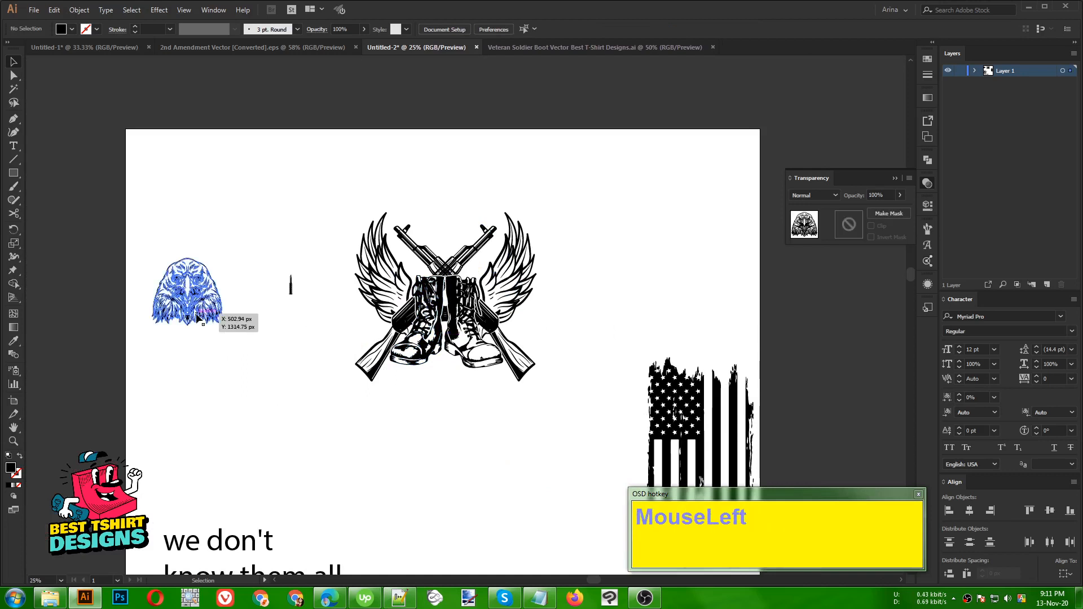
{"action": "left_click_drag", "start_coordinate": [197, 317], "coordinate": [453, 326]}
{"action": "left_click_drag", "start_coordinate": [472, 285], "coordinate": [469, 280]}
{"action": "scroll", "coordinate": [444, 265], "scroll_direction": "up", "scroll_amount": 2, "text": "alt"}
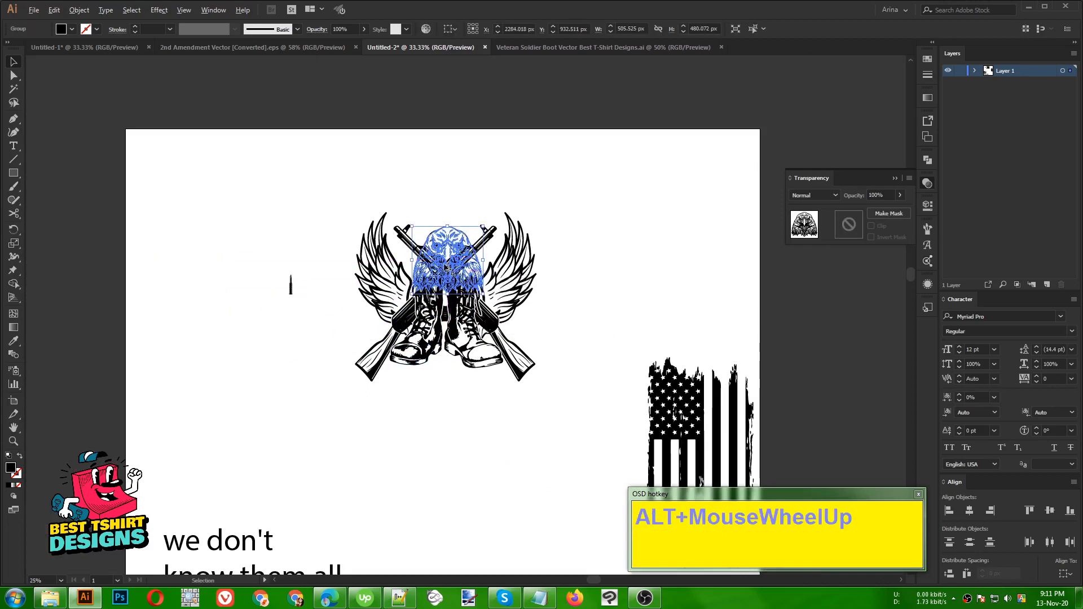
{"action": "left_click", "coordinate": [650, 333]}
Group the crossed rifles, boots and wings into one object, leaving out the eagle head
{"action": "scroll", "coordinate": [299, 387], "scroll_direction": "down", "scroll_amount": 1, "text": "alt"}
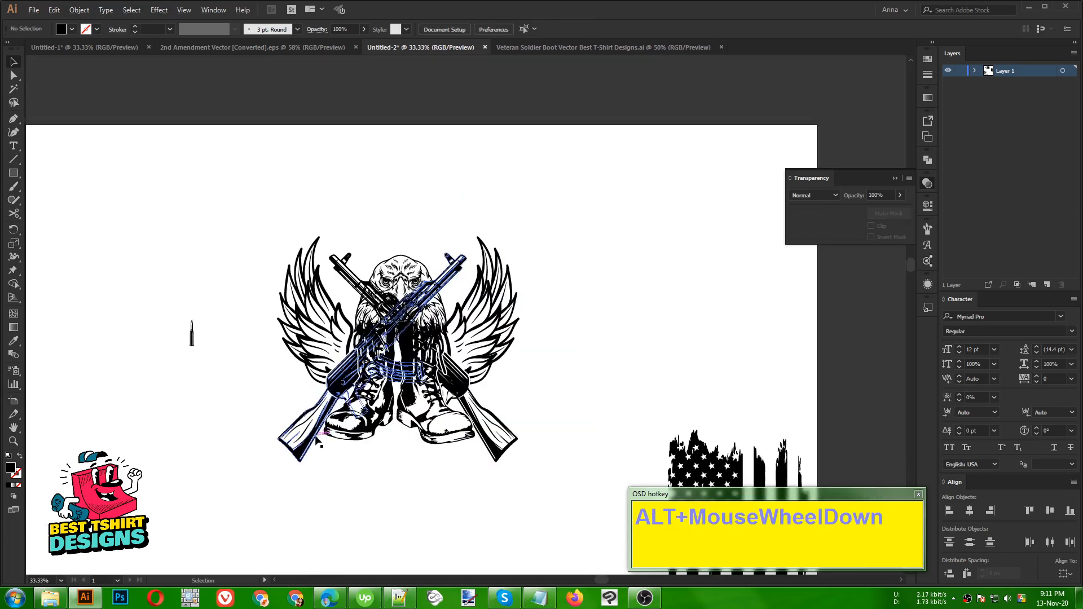
{"action": "left_click", "coordinate": [316, 439]}
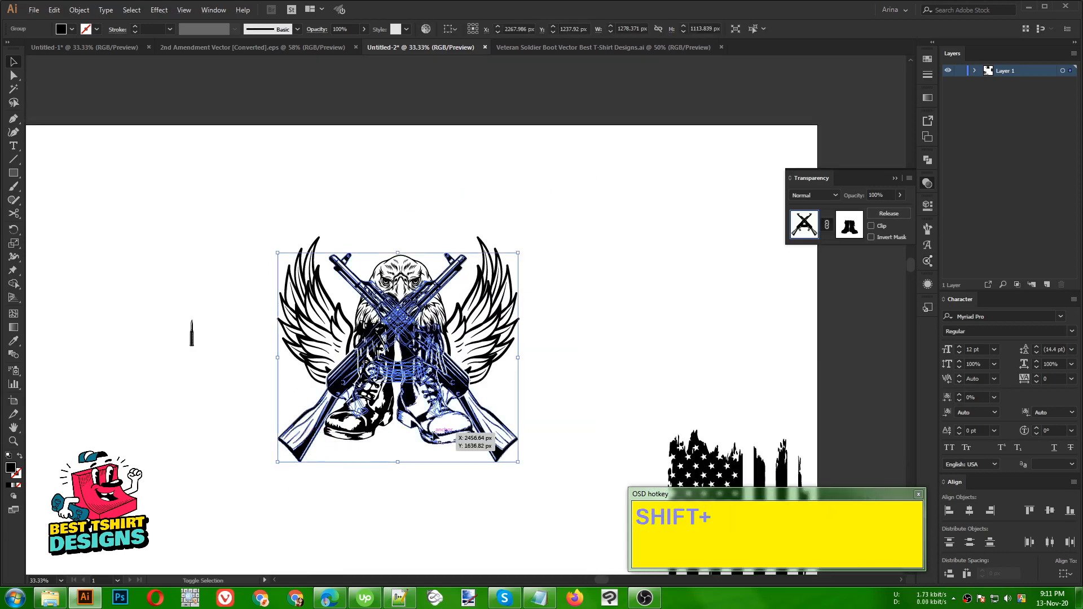
{"action": "left_click", "coordinate": [468, 439], "text": "shift"}
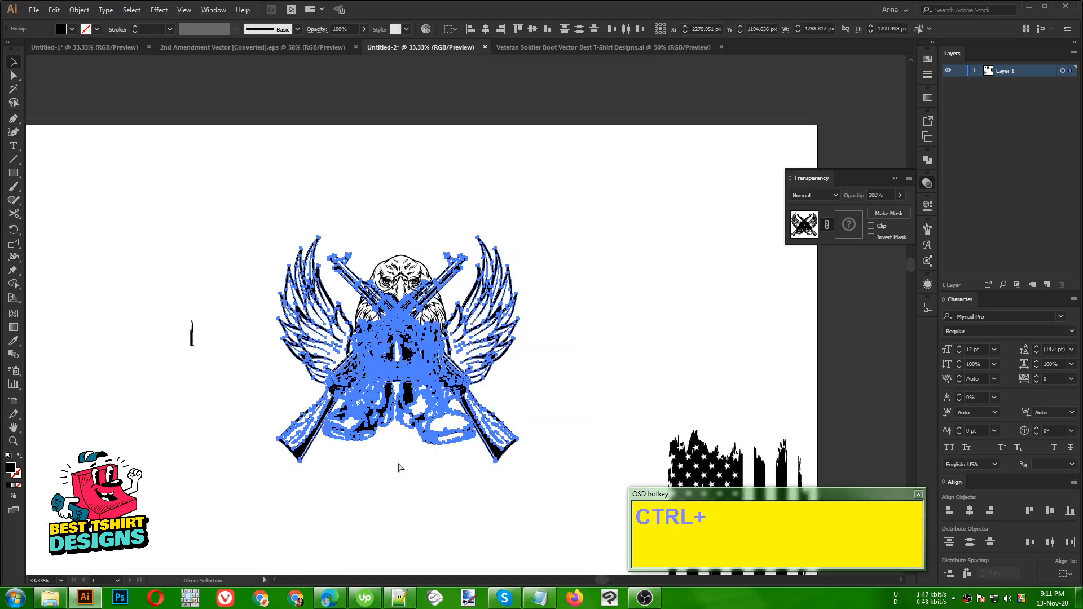
{"action": "key", "text": "ctrl+g"}
{"action": "left_click", "coordinate": [533, 404]}
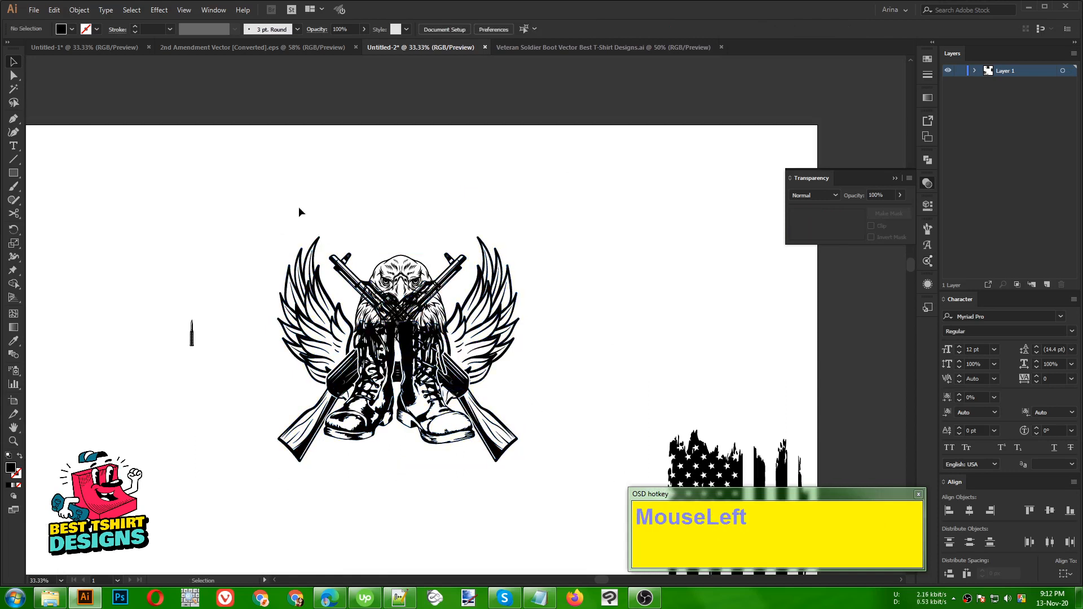
Align the eagle head and the boots-and-rifles group on their horizontal centres
{"action": "left_click_drag", "start_coordinate": [298, 212], "coordinate": [516, 319]}
{"action": "left_click", "coordinate": [484, 31]}
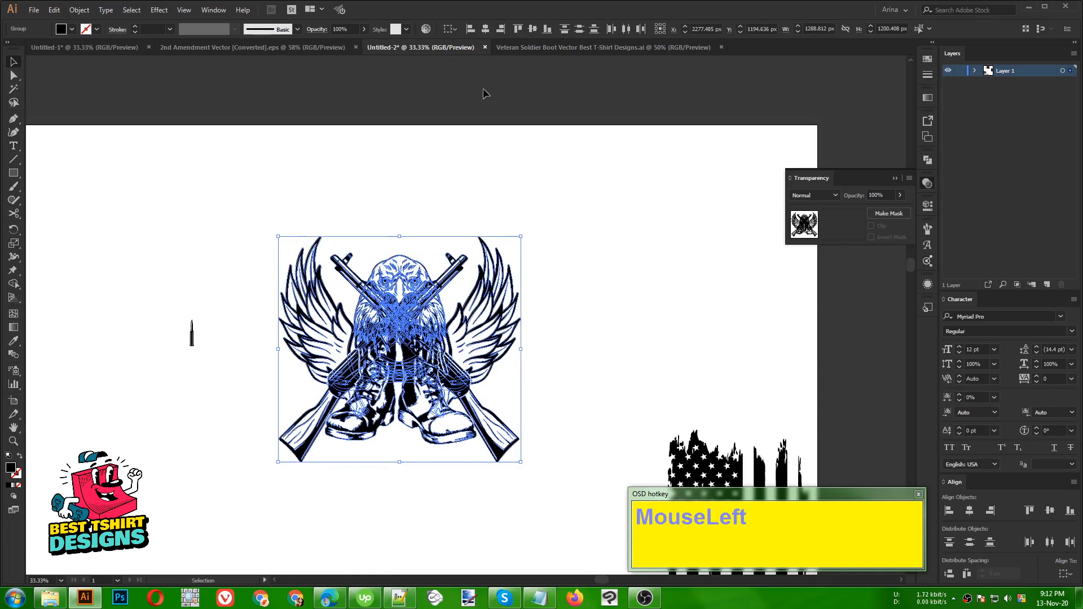
{"action": "left_click", "coordinate": [449, 148]}
Enlarge the eagle head proportionally to about 652 by 620 px and nudge it slightly down over the boots
{"action": "scroll", "coordinate": [400, 257], "scroll_direction": "up", "scroll_amount": 1, "text": "alt"}
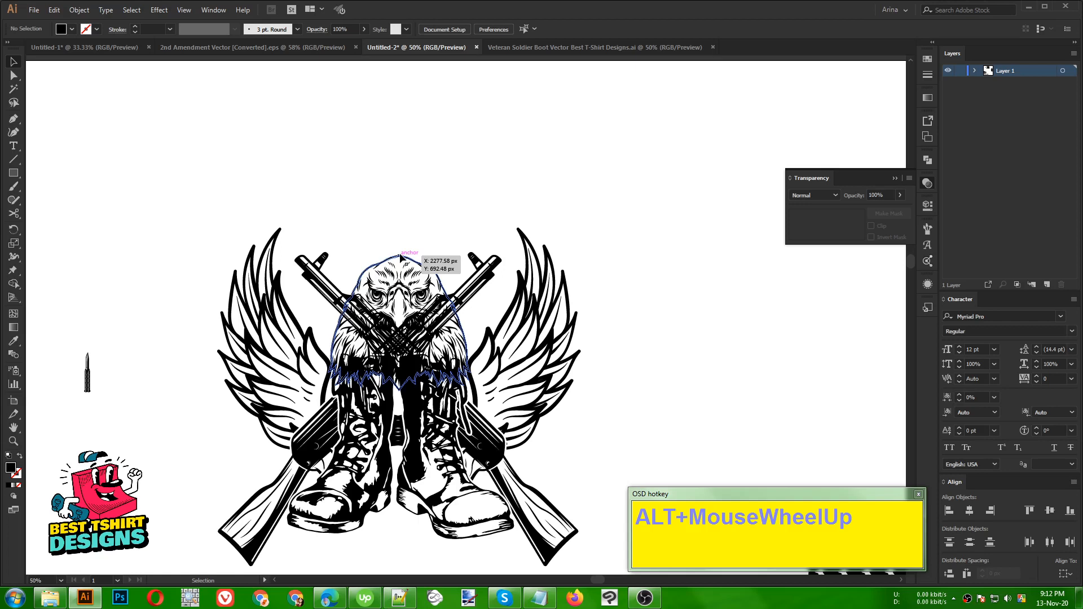
{"action": "left_click", "coordinate": [400, 257]}
{"action": "left_click_drag", "start_coordinate": [400, 257], "coordinate": [401, 215]}
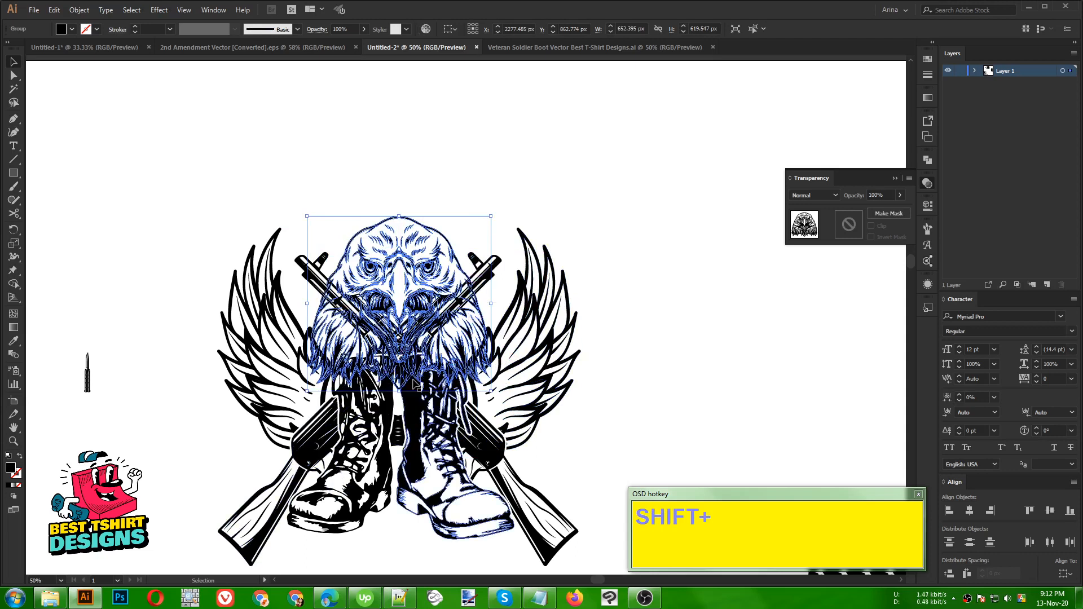
{"action": "key", "text": "Down"}
{"action": "key", "text": "Down"}
{"action": "key", "text": "Down"}
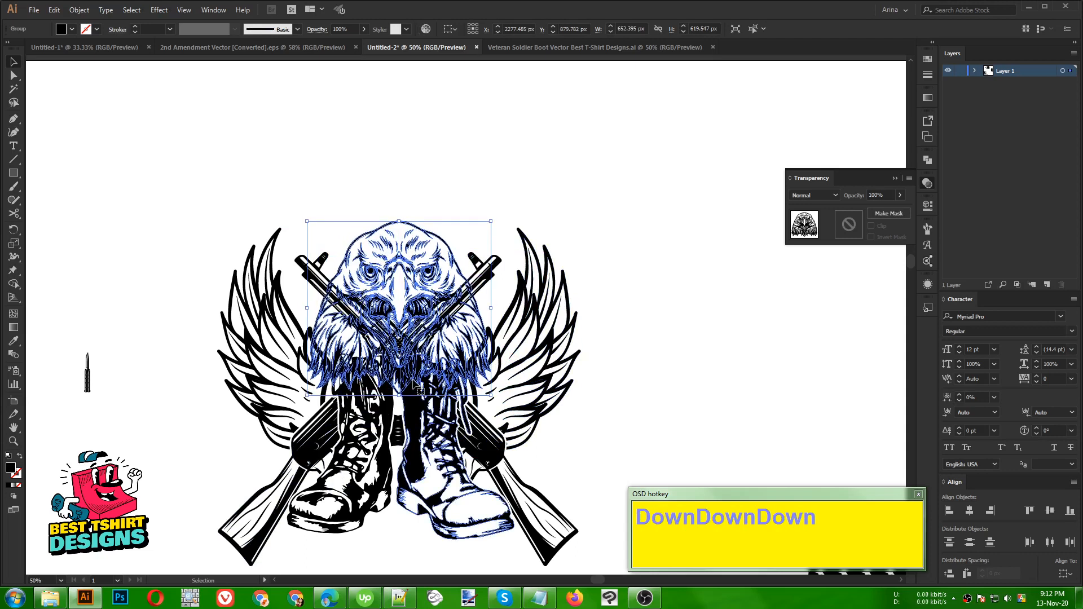
{"action": "left_click", "coordinate": [418, 163]}
{"action": "scroll", "coordinate": [399, 275], "scroll_direction": "down", "scroll_amount": 1, "text": "alt"}
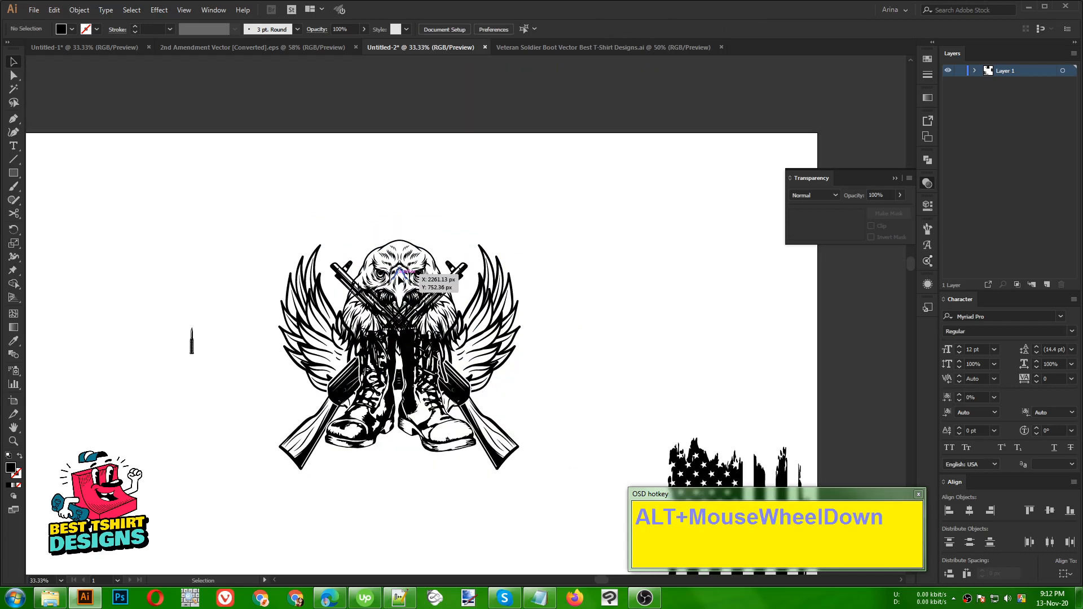
{"action": "scroll", "coordinate": [398, 275], "scroll_direction": "up", "scroll_amount": 1, "text": "alt"}
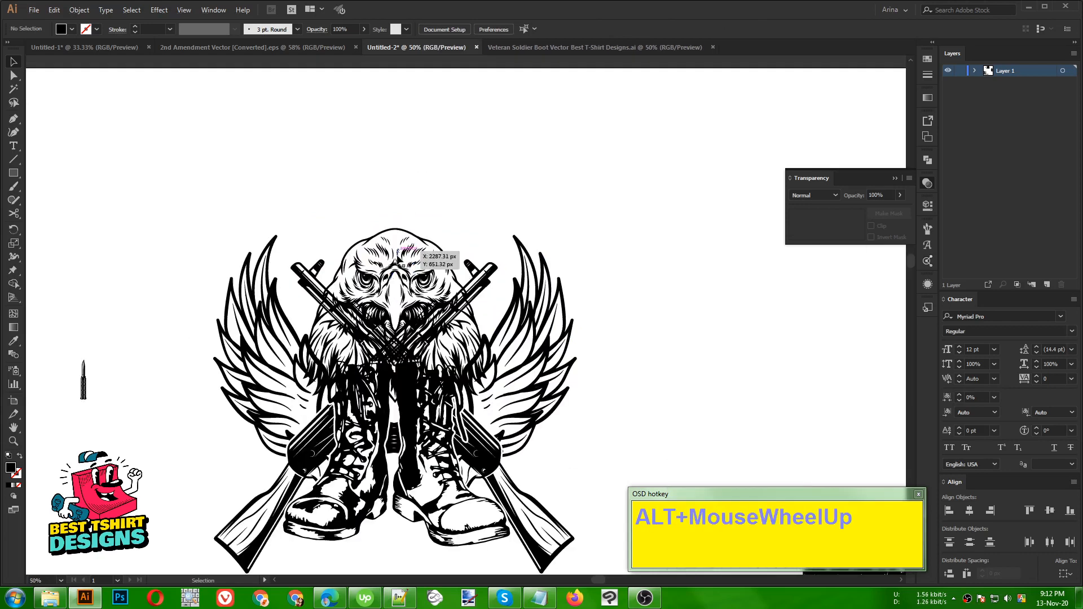
{"action": "left_click", "coordinate": [431, 209]}
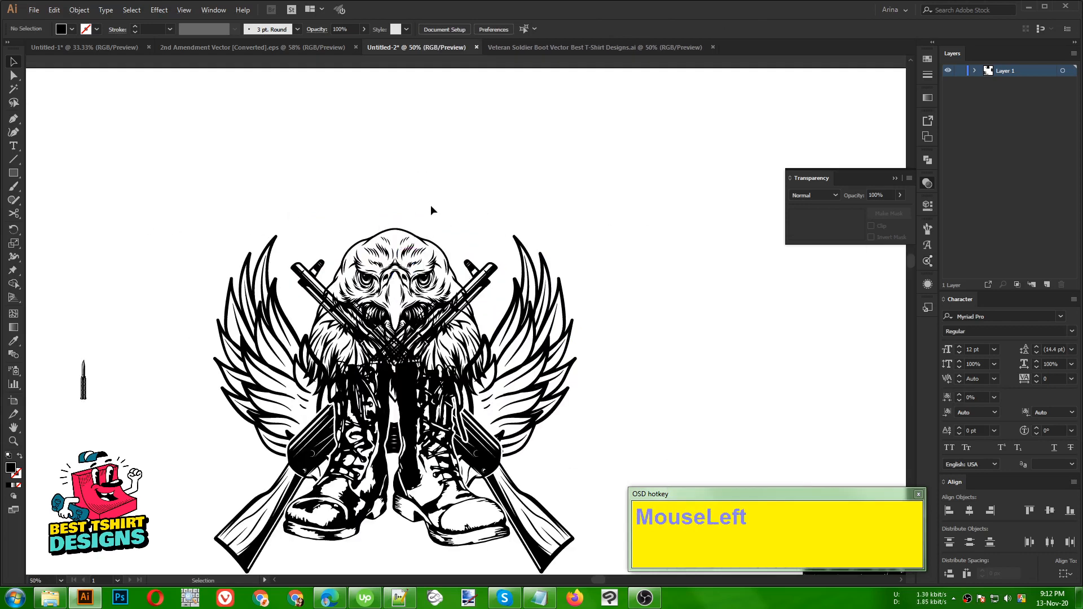
Offset the eagle head's paths by 6 px with Miter joins and cut the offset outline
{"action": "left_click", "coordinate": [420, 250]}
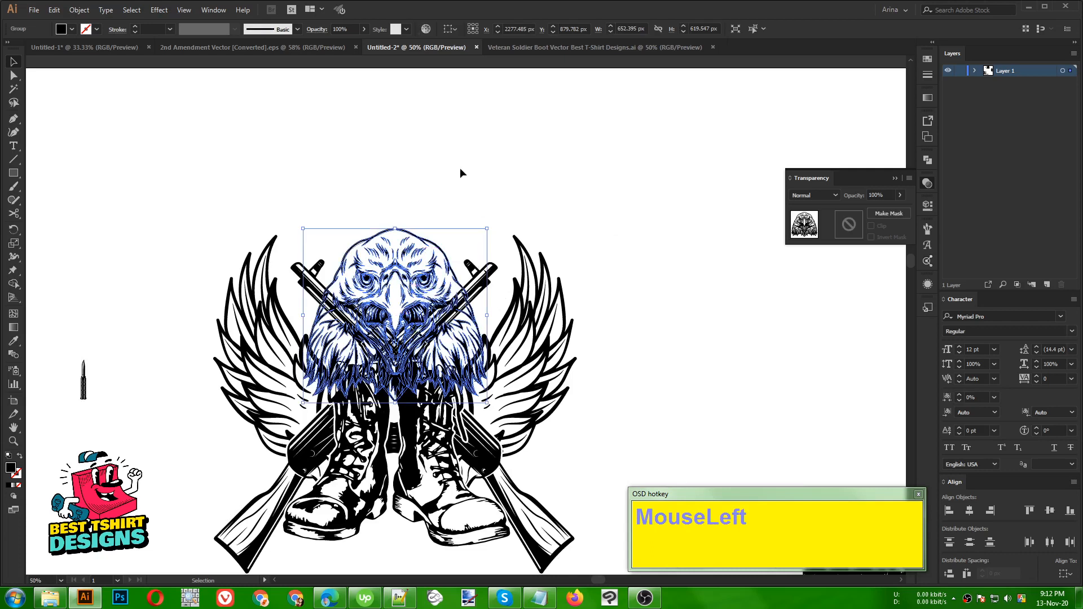
{"action": "key", "text": "ctrl"}
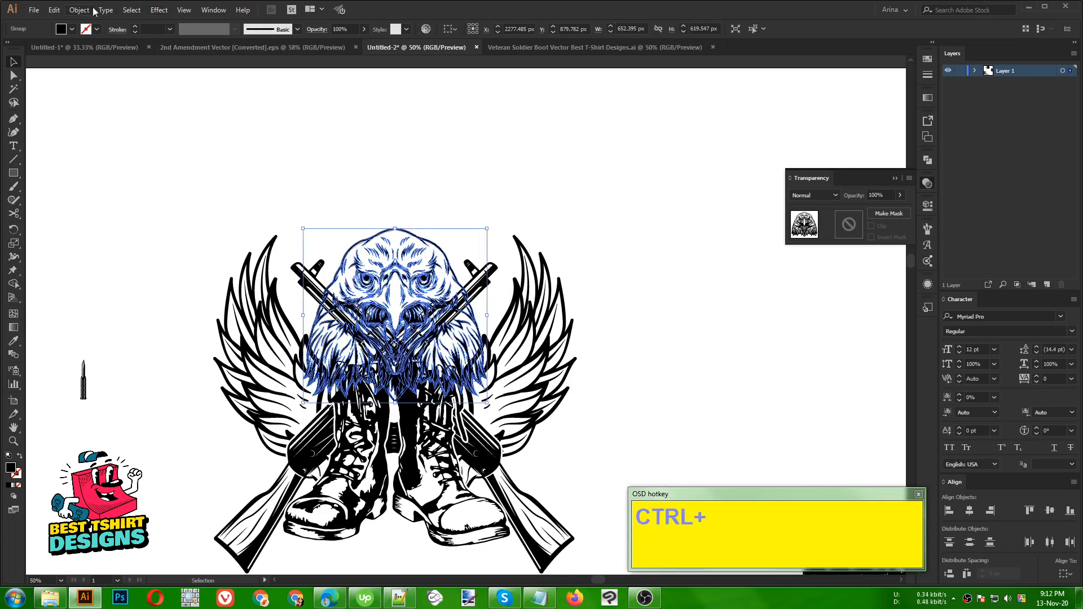
{"action": "left_click", "coordinate": [81, 10]}
{"action": "mouse_move", "coordinate": [109, 269]}
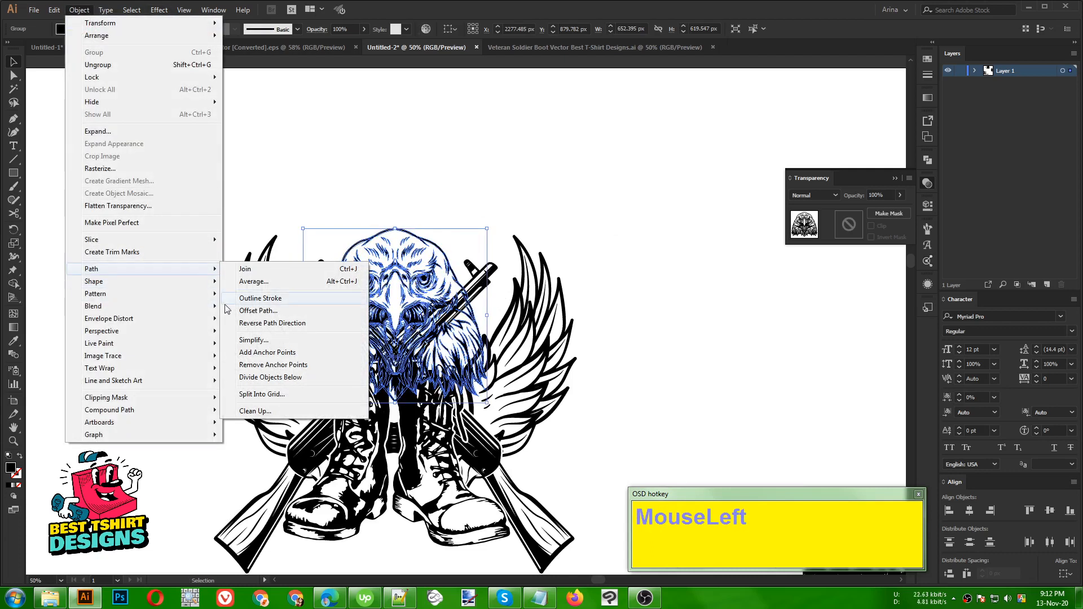
{"action": "left_click", "coordinate": [254, 310]}
{"action": "left_click", "coordinate": [84, 160]}
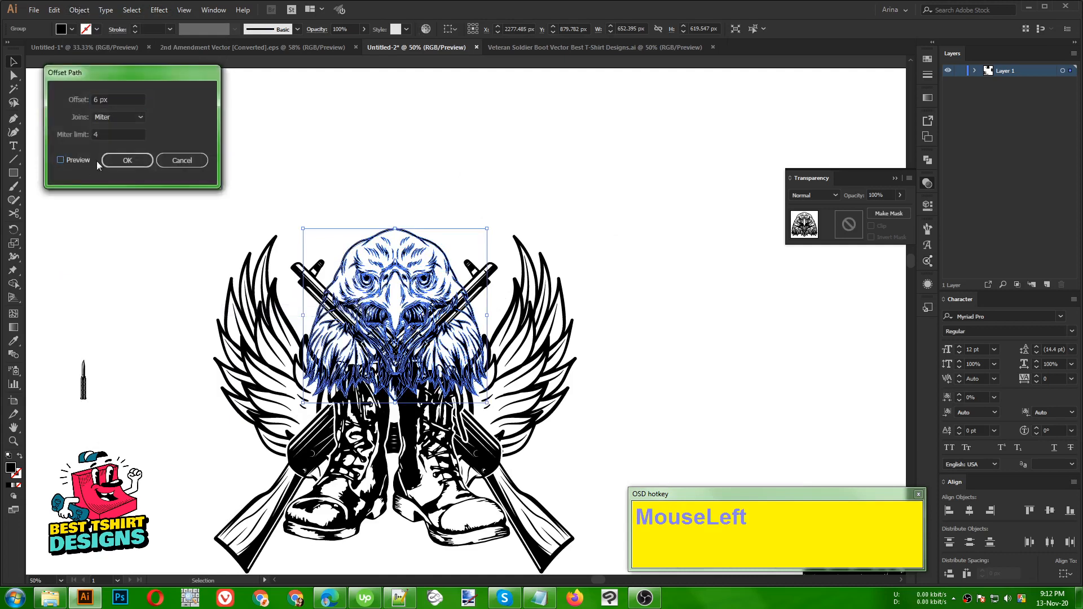
{"action": "left_click", "coordinate": [128, 160]}
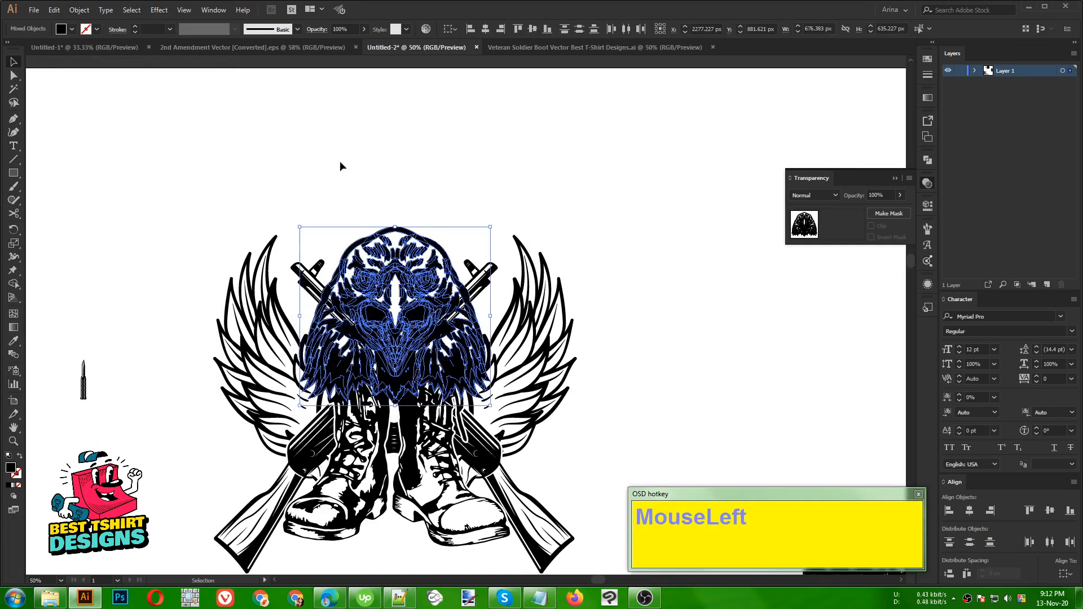
{"action": "key", "text": "ctrl+x"}
Add an opacity mask to the wings, rifles and boots group and paste the eagle outline in place into it
{"action": "left_click", "coordinate": [515, 285]}
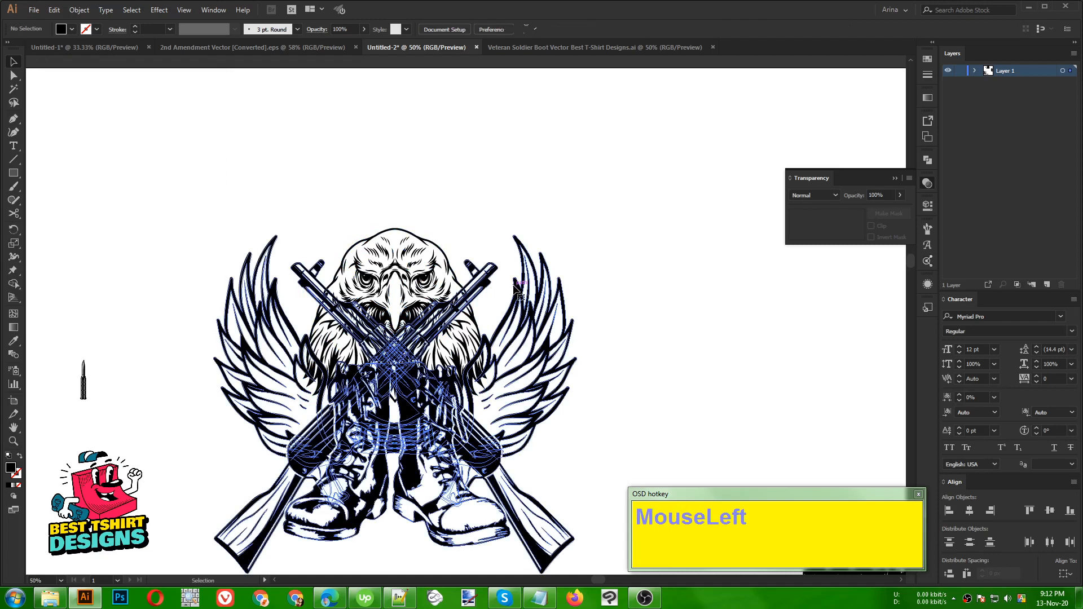
{"action": "left_click", "coordinate": [515, 285]}
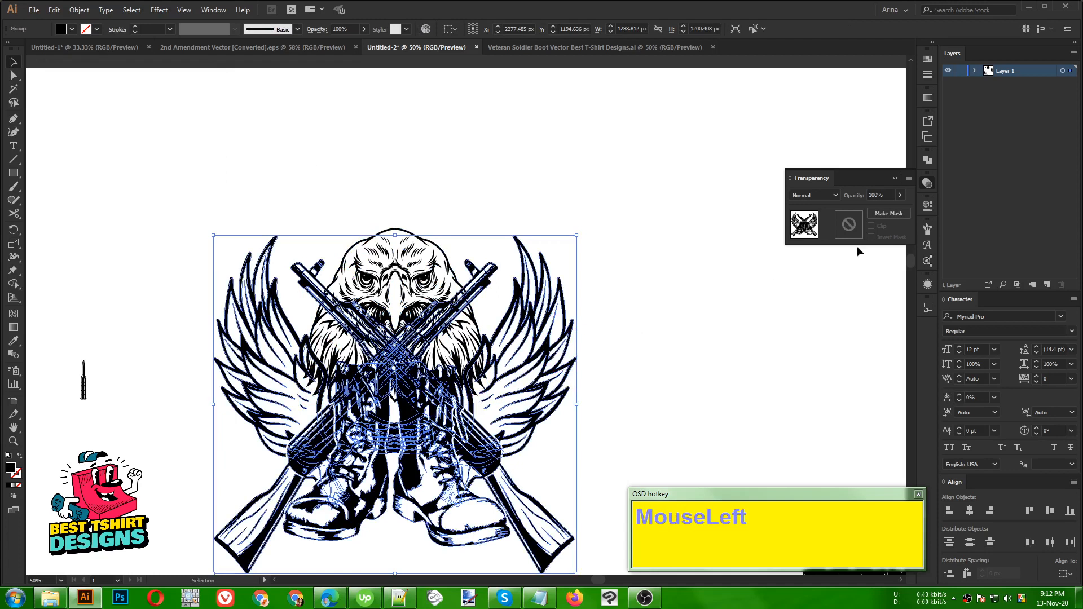
{"action": "left_click", "coordinate": [845, 228]}
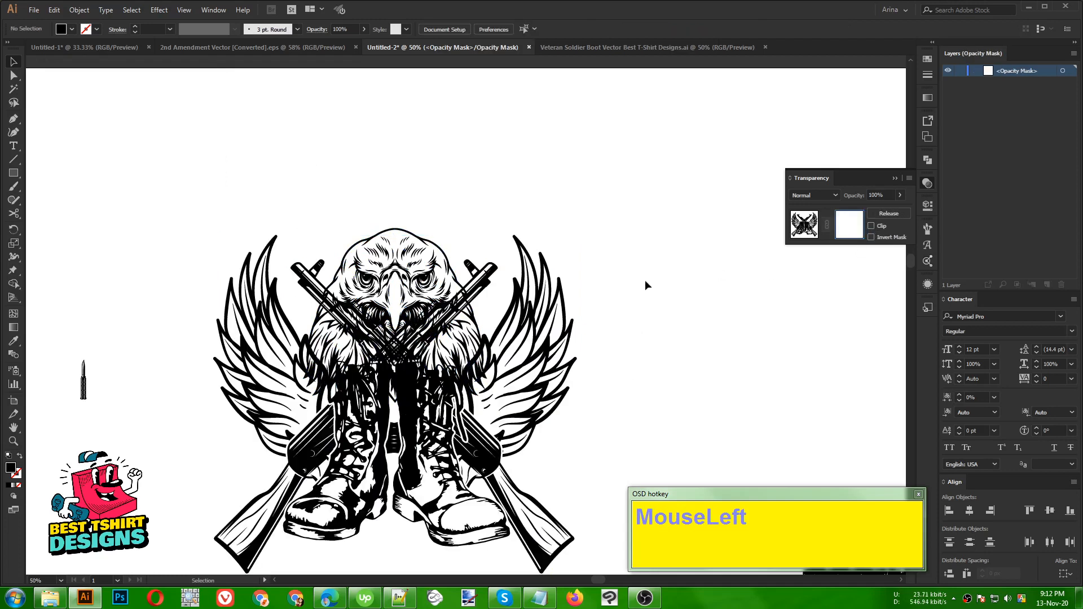
{"action": "key", "text": "ctrl+f"}
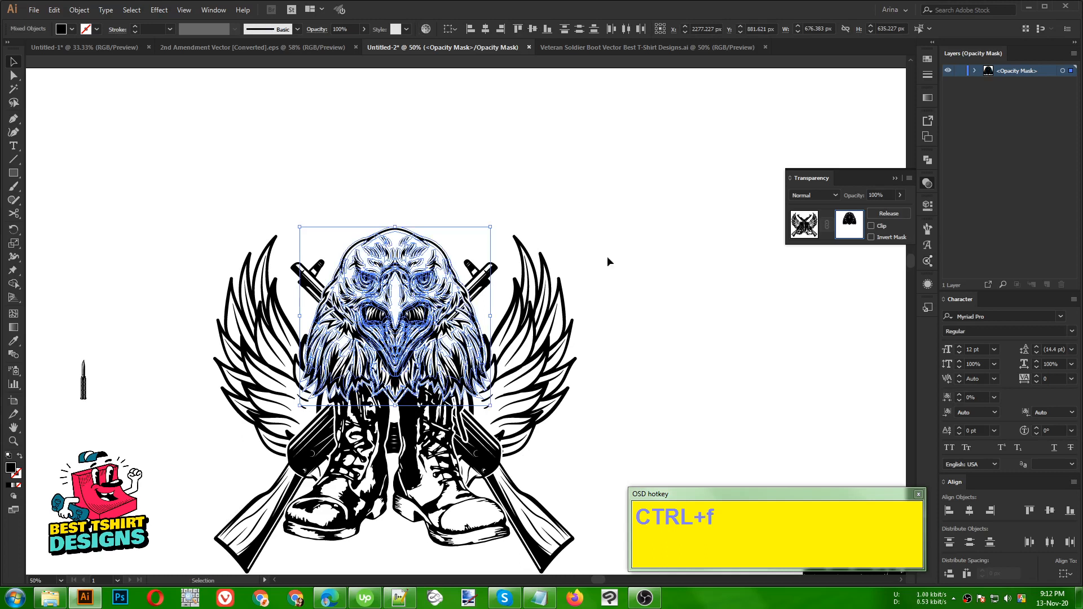
Unite all the eagle outline pieces within the opacity mask into a single silhouette
{"action": "left_click", "coordinate": [607, 259]}
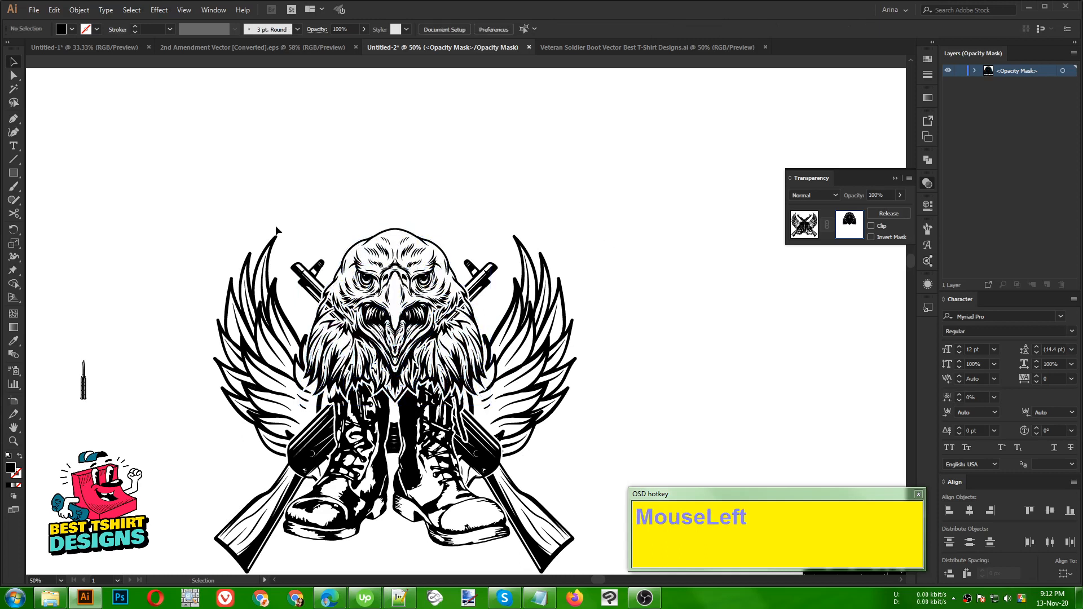
{"action": "left_click_drag", "start_coordinate": [254, 197], "coordinate": [584, 418]}
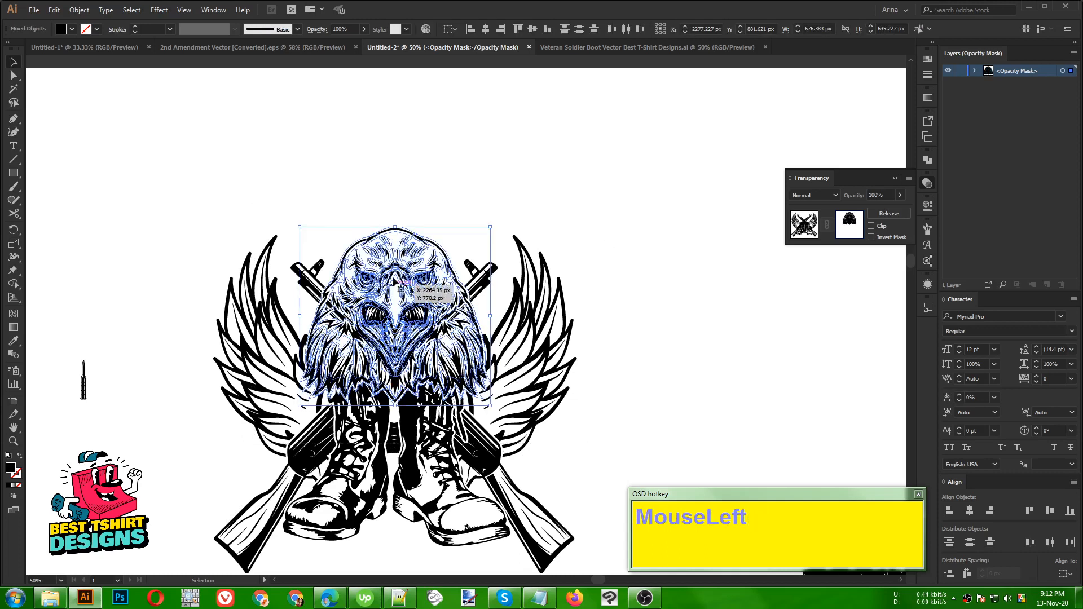
{"action": "left_click", "coordinate": [928, 159]}
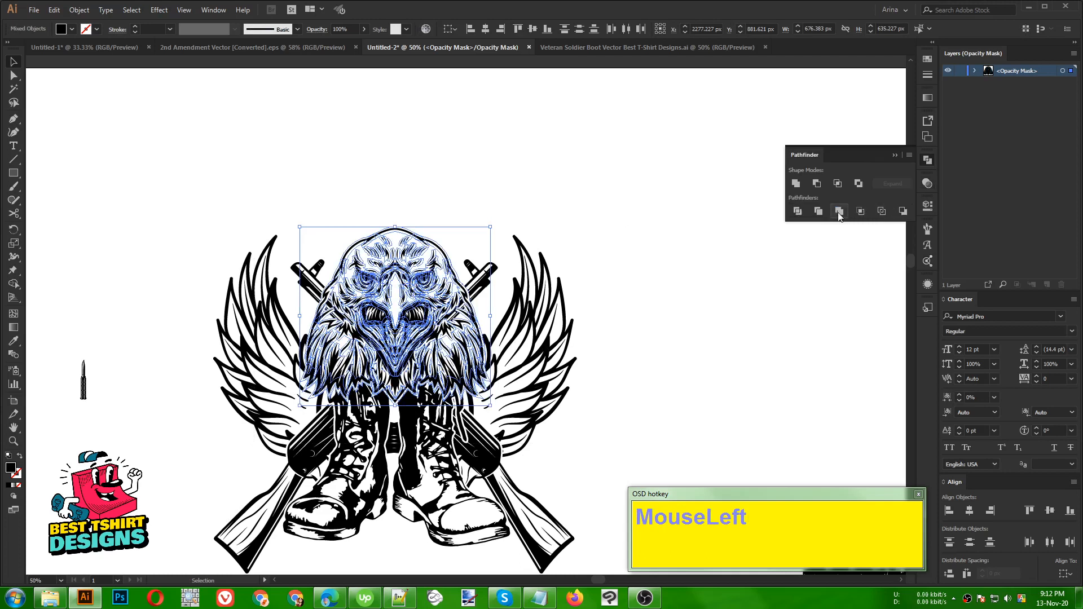
{"action": "left_click", "coordinate": [798, 185]}
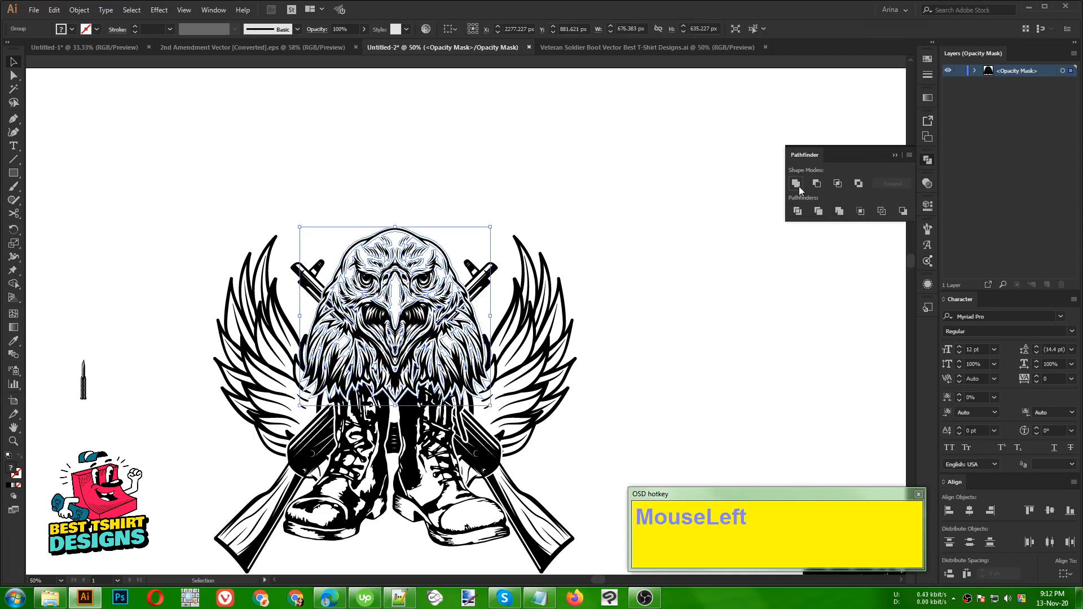
{"action": "left_click", "coordinate": [689, 376]}
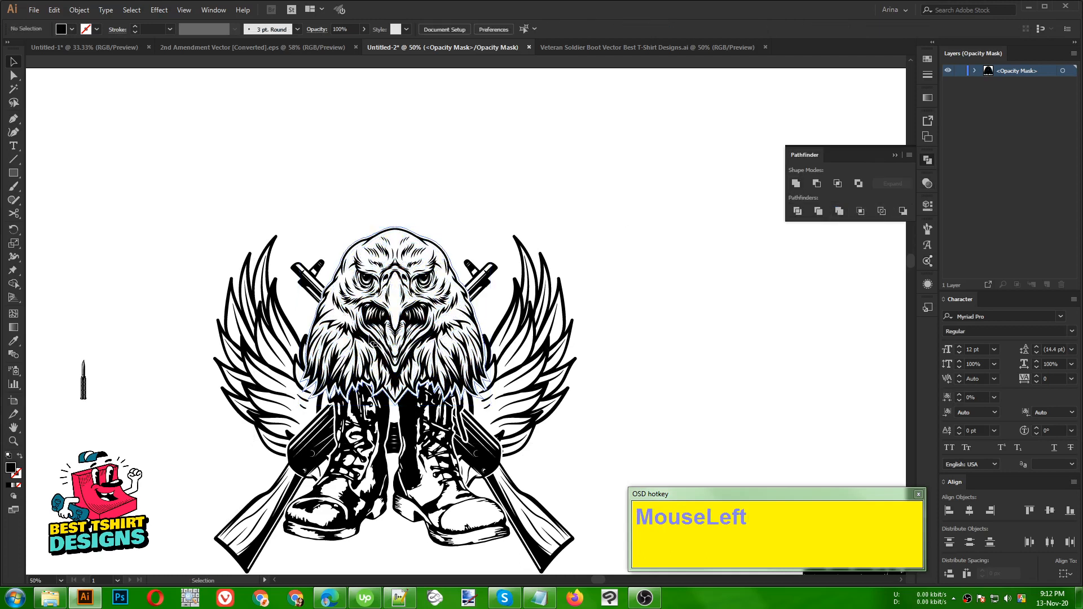
Leave the opacity mask and return to editing the winged boots artwork itself
{"action": "left_click", "coordinate": [927, 184]}
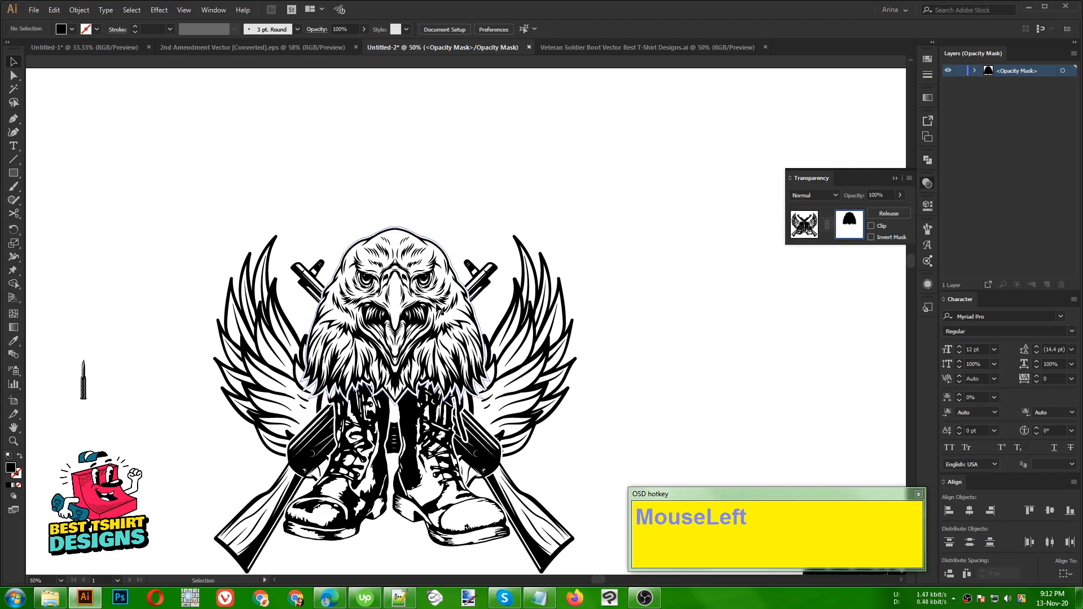
{"action": "scroll", "coordinate": [641, 375], "scroll_direction": "down", "scroll_amount": 1}
{"action": "left_click", "coordinate": [609, 334]}
{"action": "left_click_drag", "start_coordinate": [273, 233], "coordinate": [529, 512]}
{"action": "left_click", "coordinate": [572, 426]}
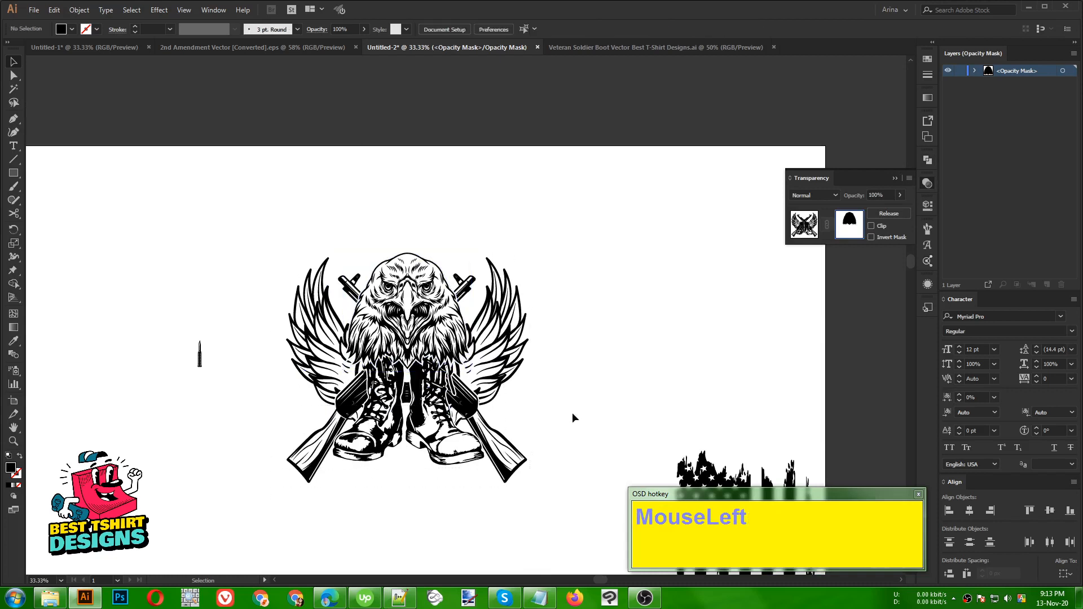
{"action": "left_click", "coordinate": [811, 229]}
{"action": "left_click", "coordinate": [659, 354]}
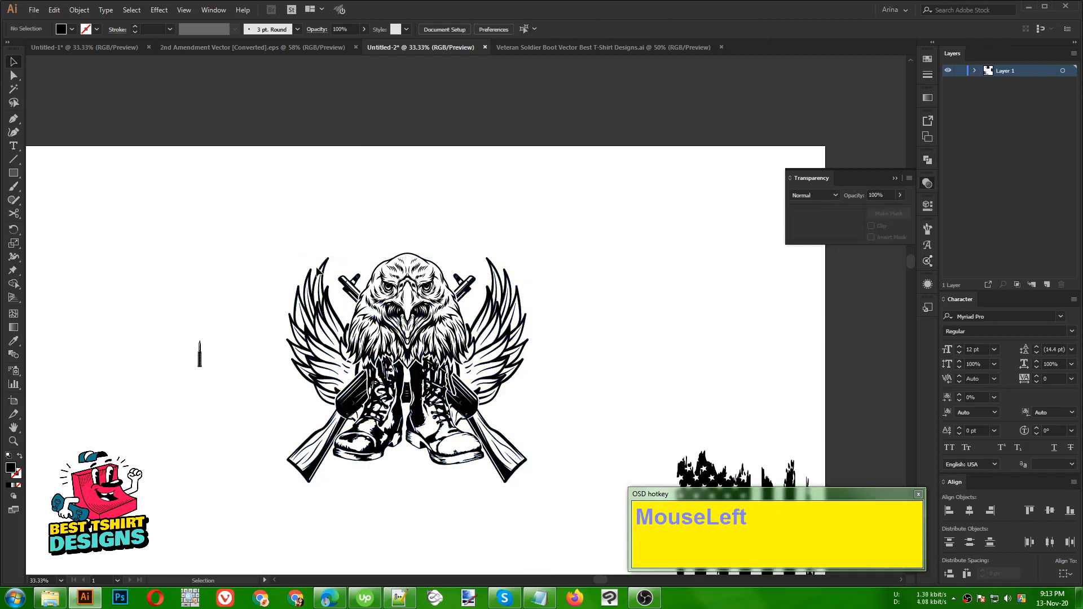
Group the eagle head, wings, rifles and boots into one emblem
{"action": "left_click_drag", "start_coordinate": [252, 223], "coordinate": [563, 502]}
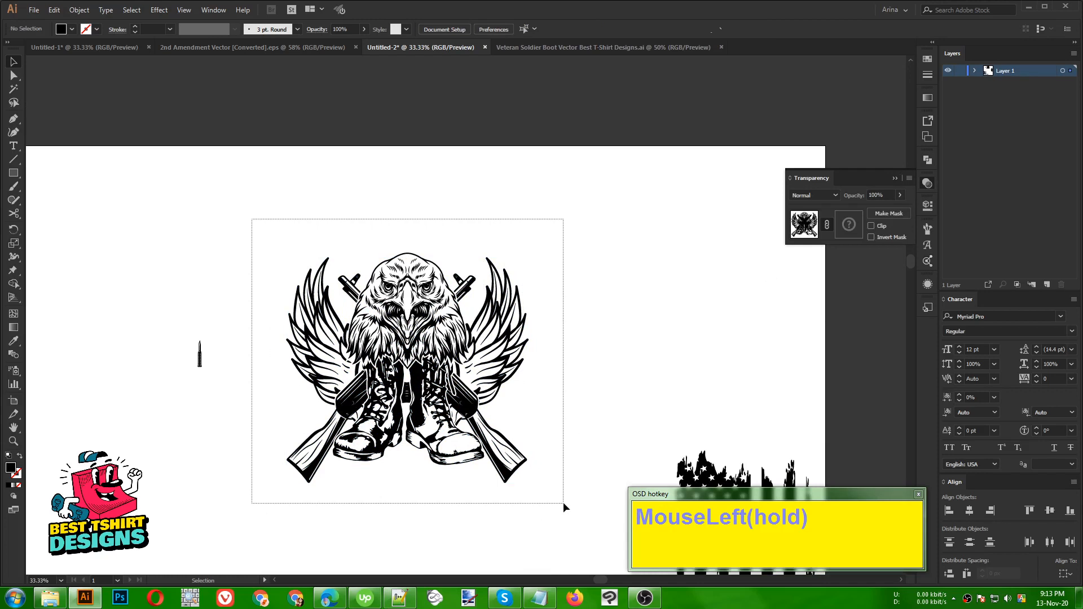
{"action": "left_click", "coordinate": [544, 357]}
{"action": "left_click_drag", "start_coordinate": [269, 232], "coordinate": [556, 506]}
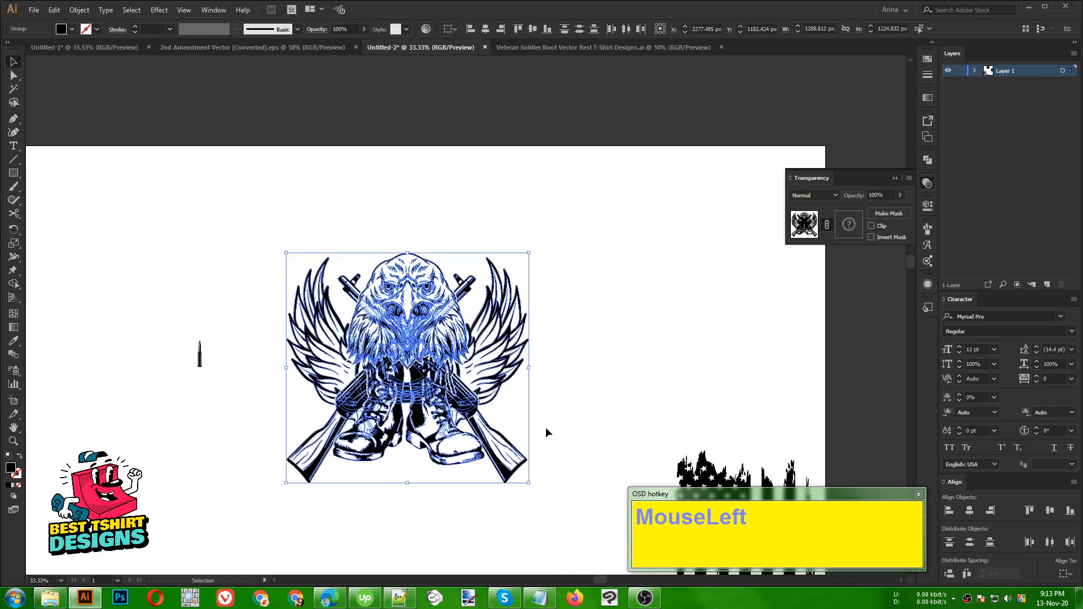
{"action": "key", "text": "ctrl+g"}
{"action": "left_click", "coordinate": [539, 388]}
Move the eagle emblem to the artboard's upper-right corner, above the grunge flag
{"action": "scroll", "coordinate": [566, 323], "scroll_direction": "down", "scroll_amount": 1, "text": "alt"}
{"action": "scroll", "coordinate": [566, 324], "scroll_direction": "down", "scroll_amount": 1, "text": "alt"}
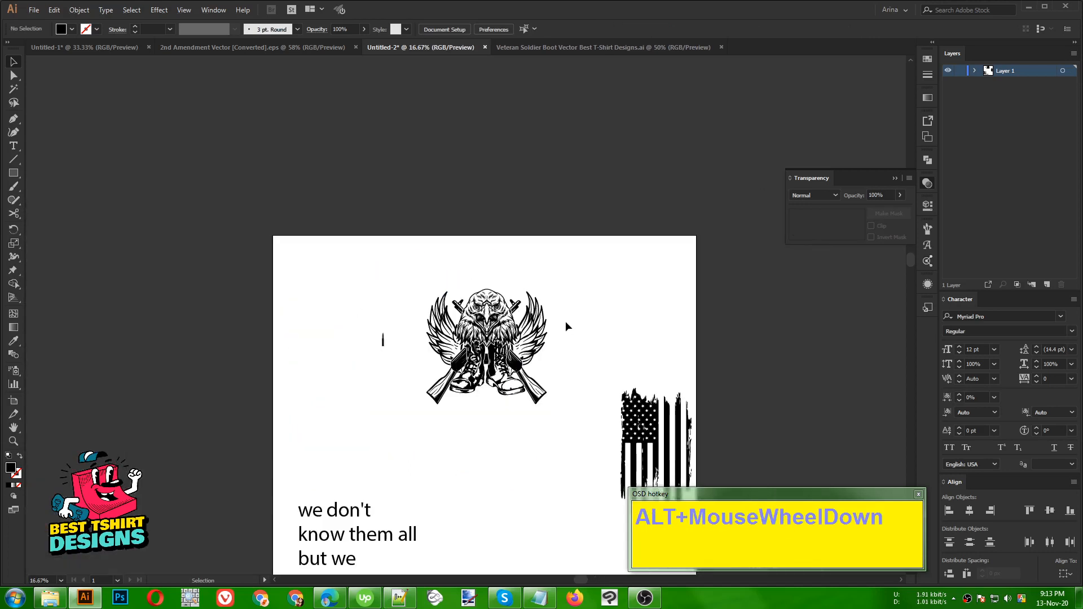
{"action": "left_click_drag", "start_coordinate": [530, 273], "coordinate": [659, 229]}
{"action": "left_click", "coordinate": [476, 324]}
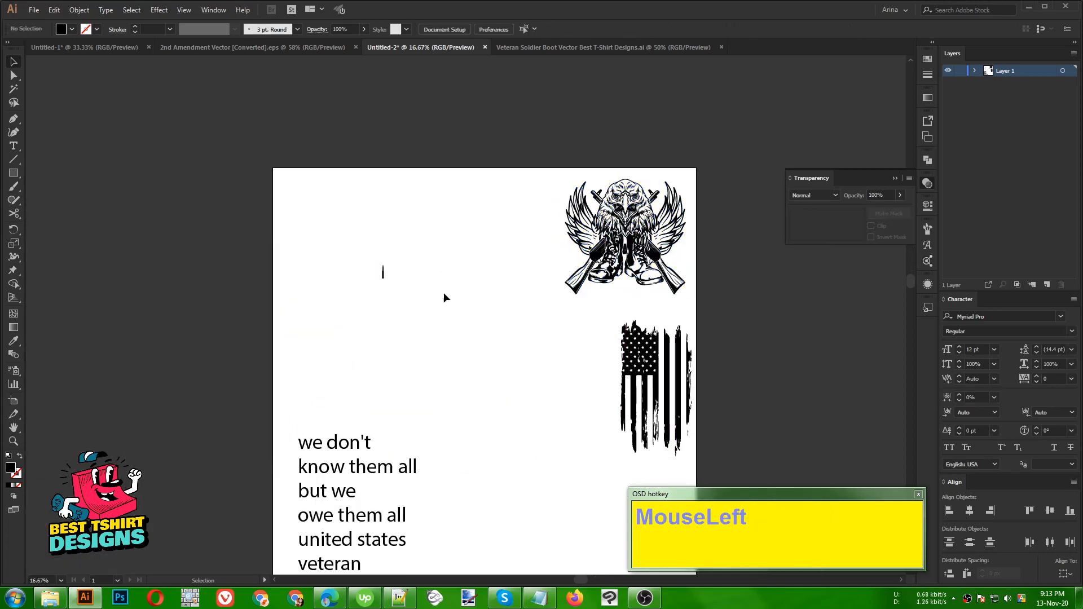
Move the knife to the artboard's upper-left corner and enlarge it to roughly the emblem's height
{"action": "scroll", "coordinate": [375, 330], "scroll_direction": "down", "scroll_amount": 1}
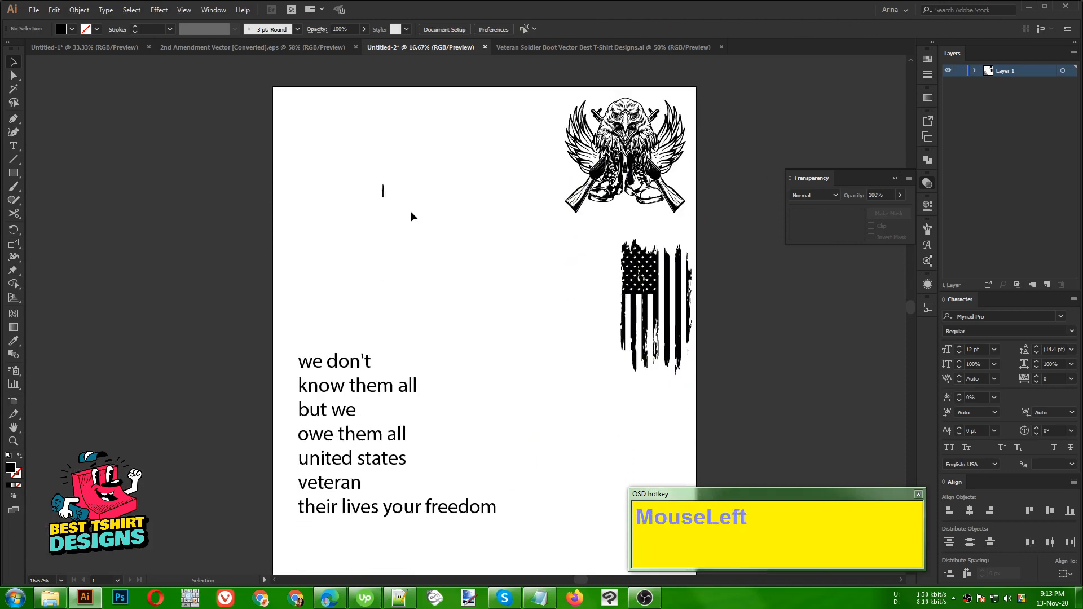
{"action": "left_click", "coordinate": [375, 199]}
{"action": "left_click_drag", "start_coordinate": [375, 198], "coordinate": [309, 158]}
Stack the lines "we don't", "know them all", "but we" and "owe them all" closely together in the artboard's middle
{"action": "left_click_drag", "start_coordinate": [345, 364], "coordinate": [437, 244]}
{"action": "left_click_drag", "start_coordinate": [384, 386], "coordinate": [451, 259]}
{"action": "left_click", "coordinate": [495, 327]}
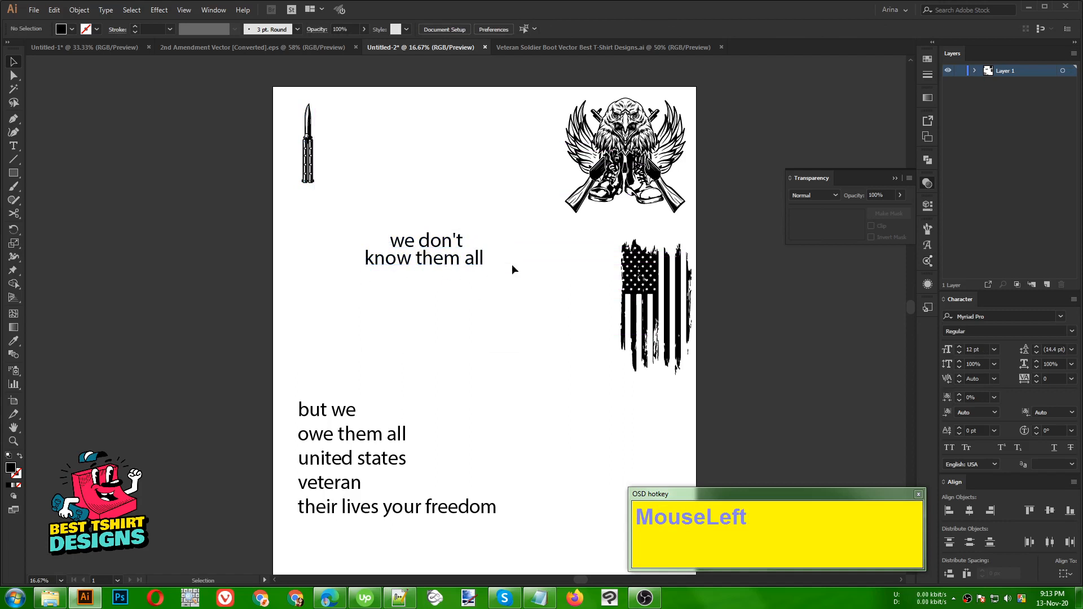
{"action": "left_click_drag", "start_coordinate": [352, 414], "coordinate": [452, 371]}
{"action": "left_click_drag", "start_coordinate": [379, 435], "coordinate": [460, 392]}
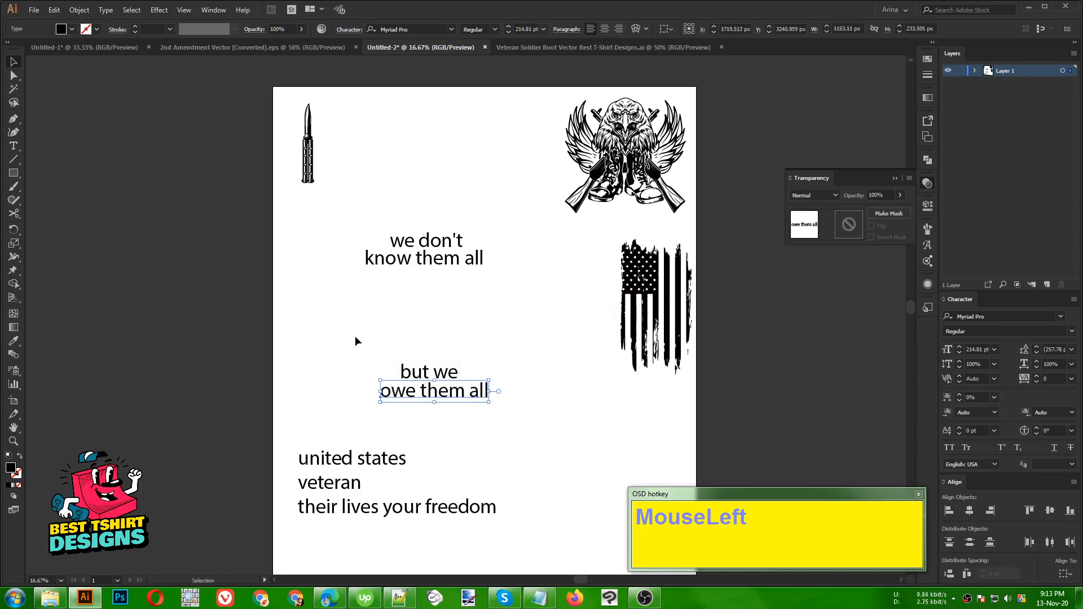
{"action": "left_click_drag", "start_coordinate": [355, 336], "coordinate": [537, 440]}
{"action": "left_click_drag", "start_coordinate": [440, 400], "coordinate": [436, 302]}
Move the lines "united states", "veteran" and "their lives your freedom" together to below the stacked quote lines
{"action": "left_click_drag", "start_coordinate": [322, 421], "coordinate": [361, 527]}
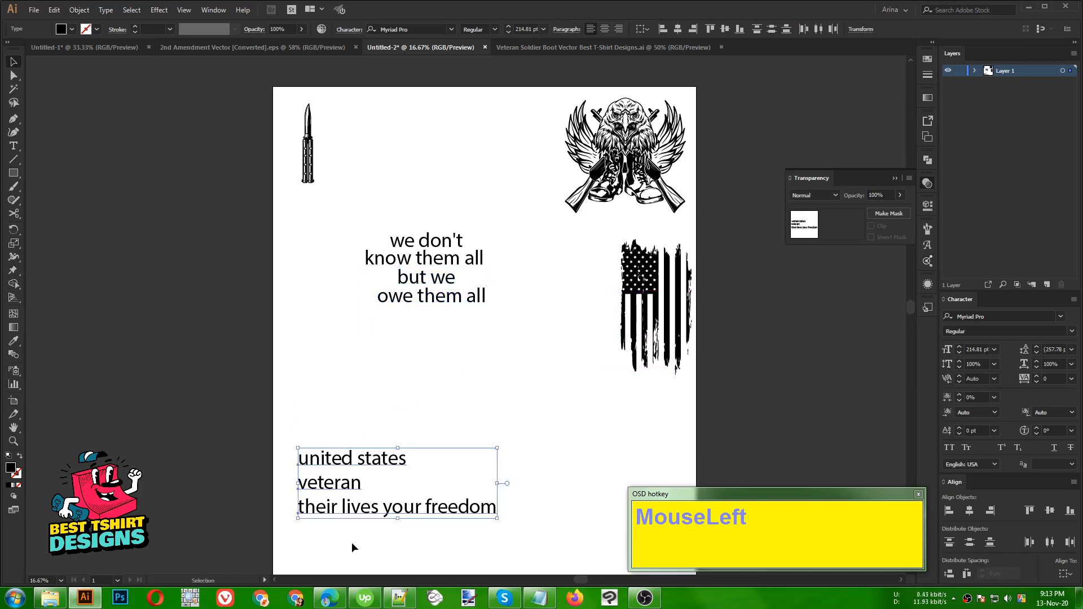
{"action": "left_click", "coordinate": [467, 529]}
{"action": "left_click_drag", "start_coordinate": [350, 420], "coordinate": [370, 517]}
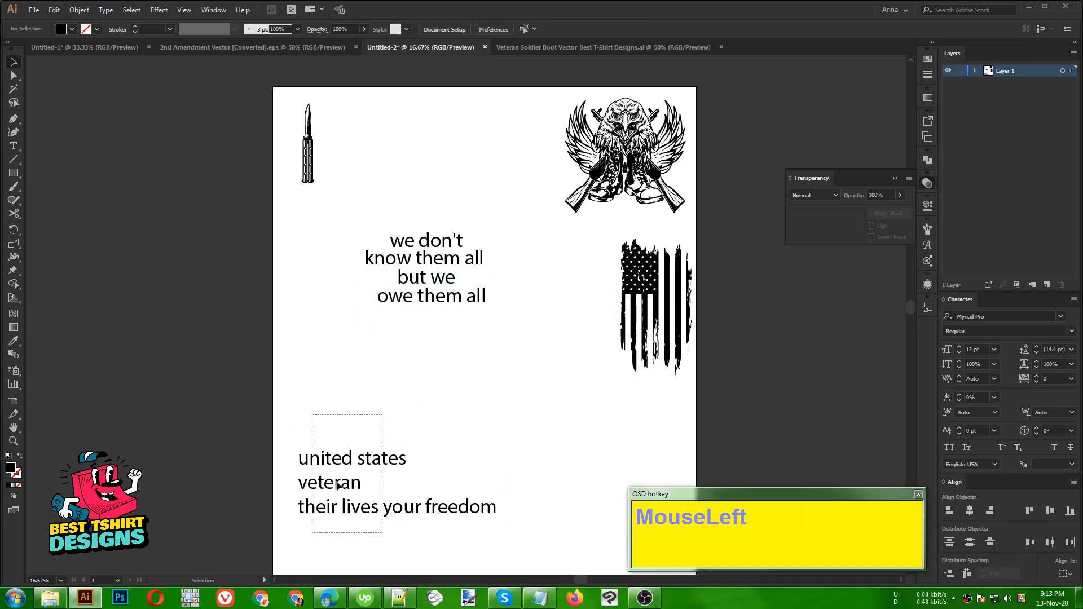
{"action": "left_click_drag", "start_coordinate": [338, 483], "coordinate": [418, 449]}
{"action": "left_click", "coordinate": [394, 445]}
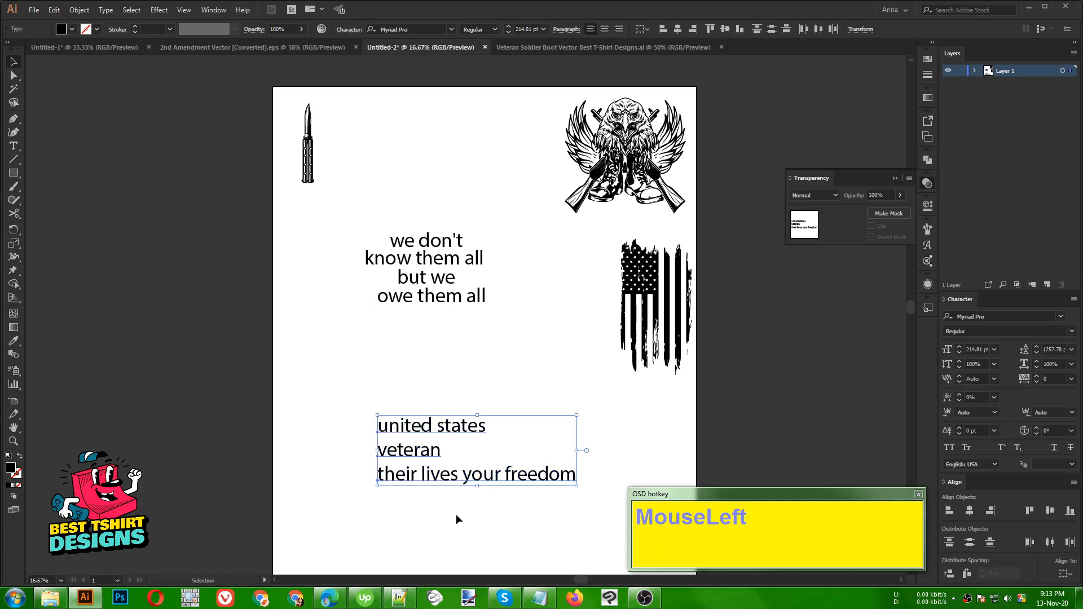
{"action": "left_click", "coordinate": [489, 513]}
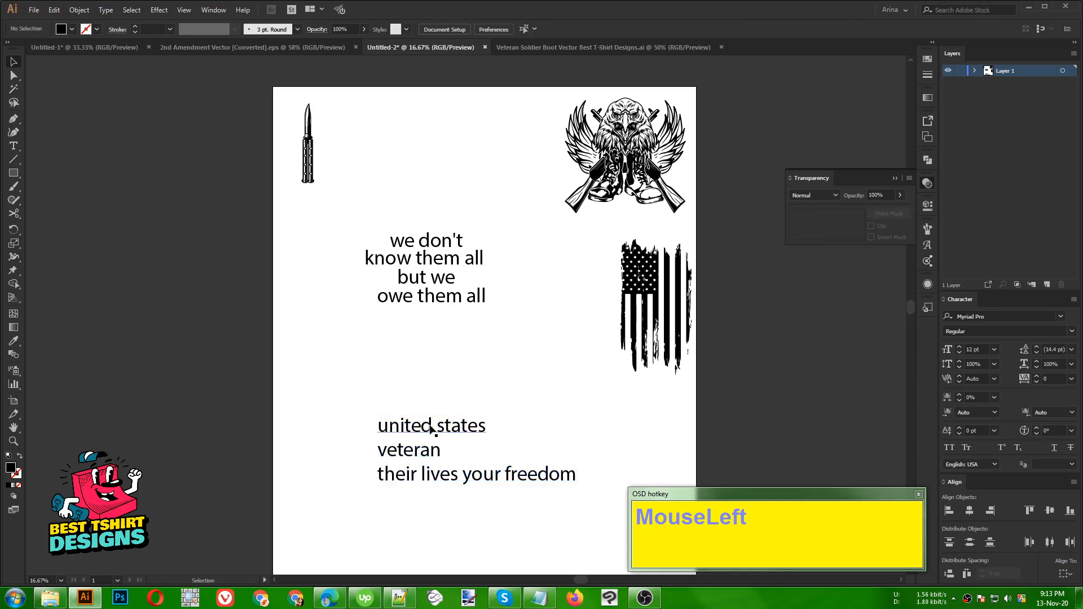
{"action": "left_click_drag", "start_coordinate": [382, 399], "coordinate": [464, 489]}
{"action": "left_click", "coordinate": [427, 458]}
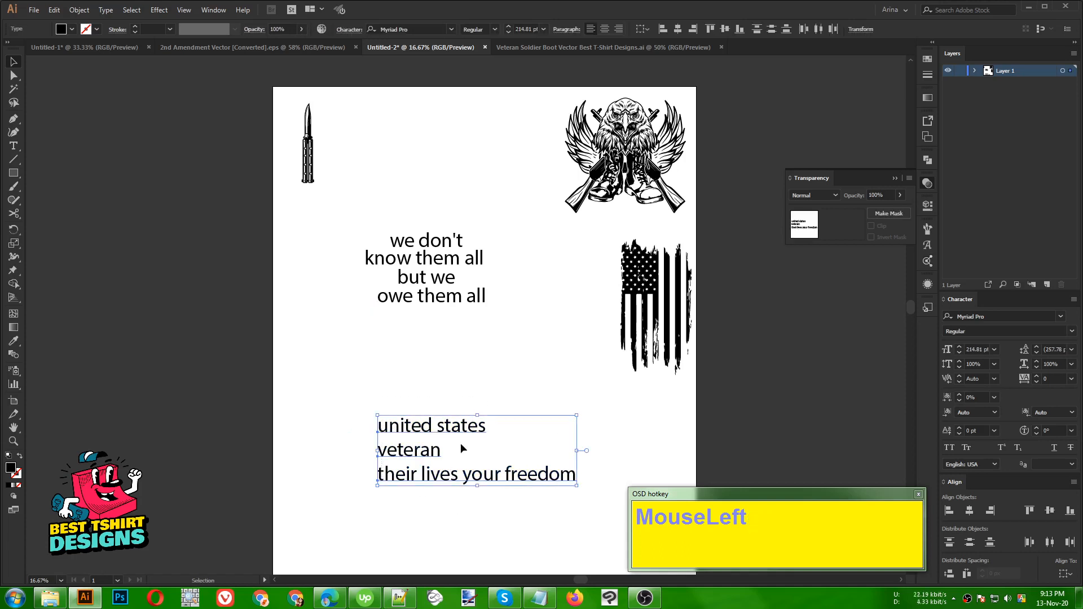
{"action": "left_click_drag", "start_coordinate": [414, 461], "coordinate": [379, 470]}
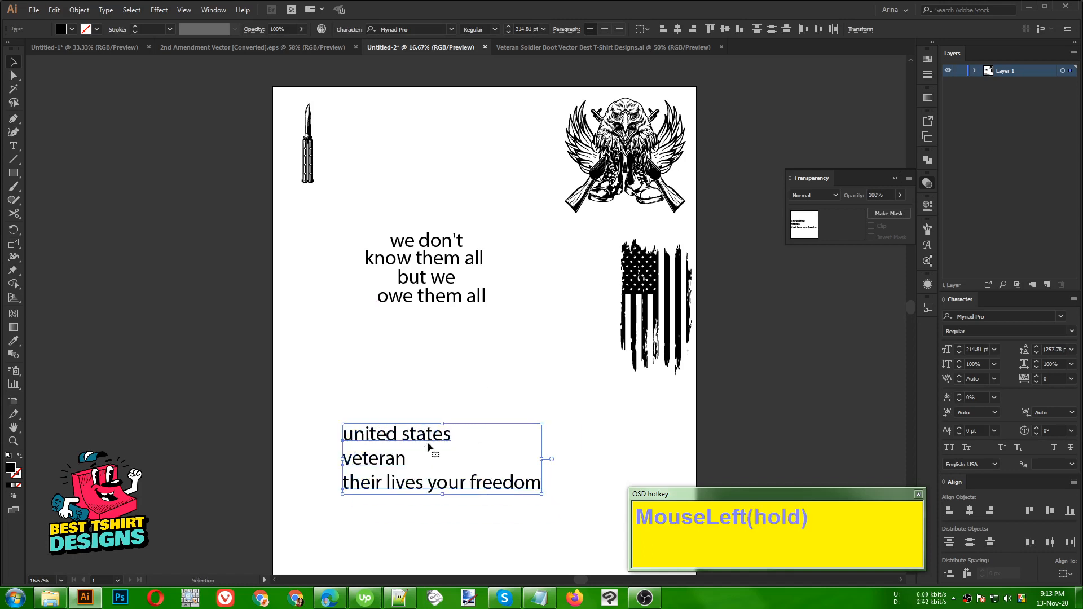
{"action": "left_click", "coordinate": [492, 403]}
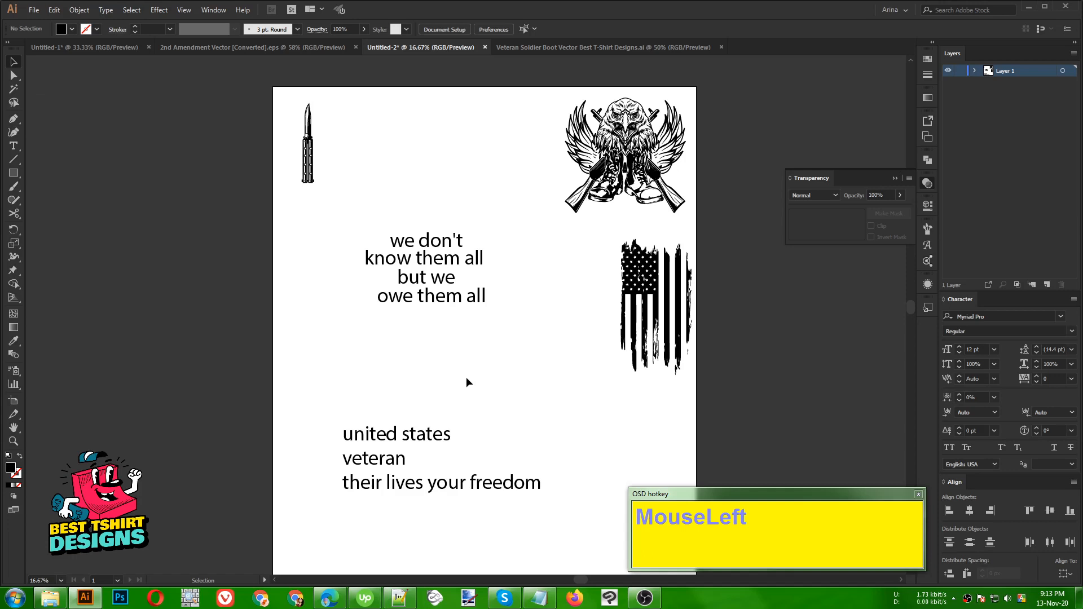
Place a copy of the "we don't" line above the quote and set its font to STENCILAND
{"action": "left_click_drag", "start_coordinate": [399, 211], "coordinate": [508, 376]}
{"action": "left_click", "coordinate": [414, 364]}
{"action": "scroll", "coordinate": [415, 364], "scroll_direction": "up", "scroll_amount": 3}
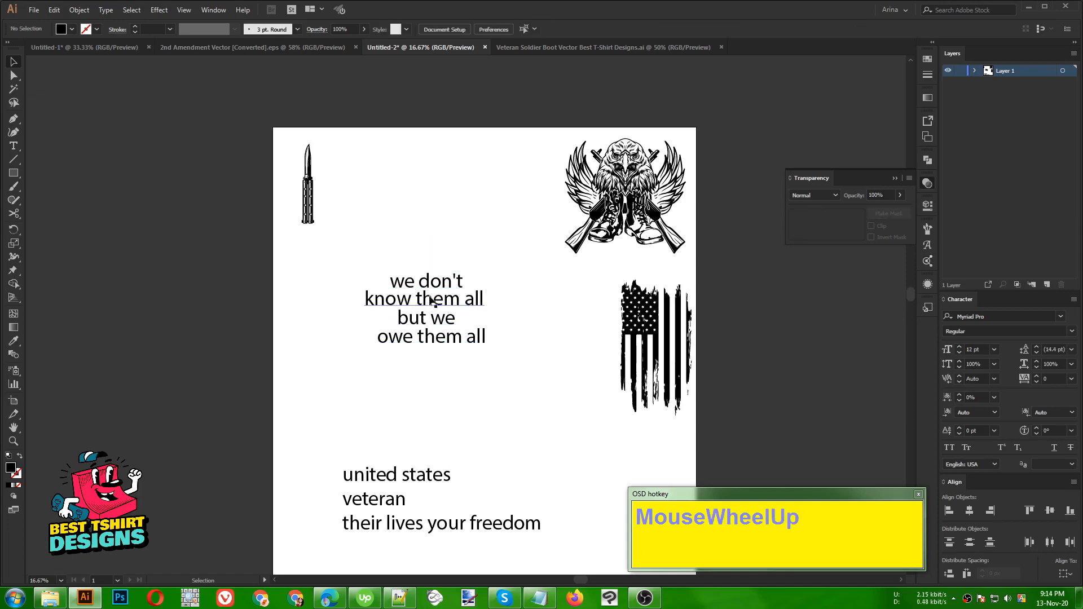
{"action": "left_click_drag", "start_coordinate": [430, 281], "coordinate": [411, 185]}
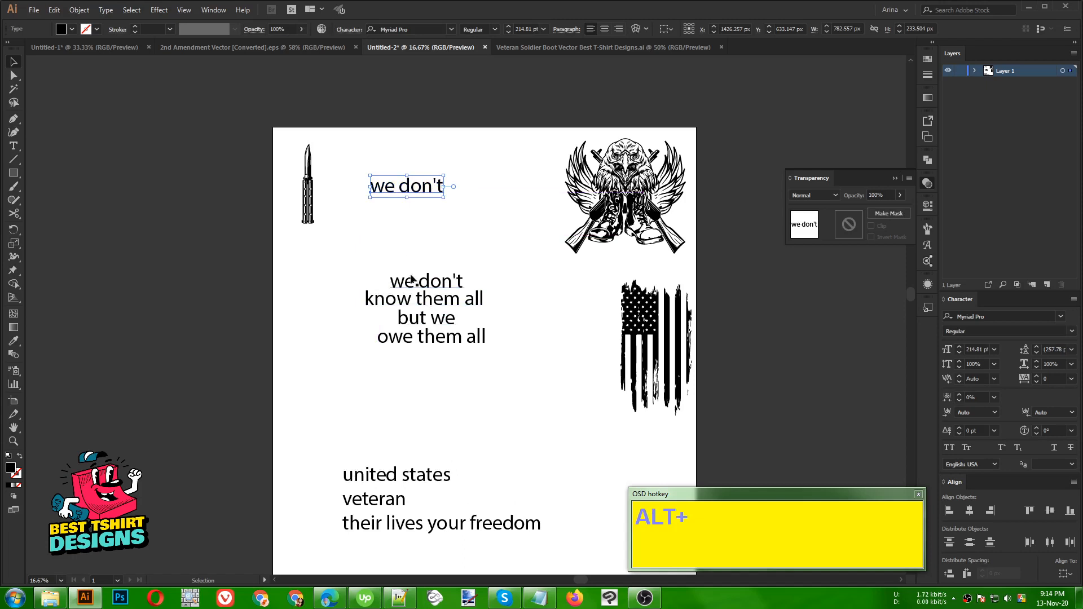
{"action": "scroll", "coordinate": [410, 216], "scroll_direction": "up", "scroll_amount": 4}
{"action": "left_click", "coordinate": [427, 29]}
{"action": "type", "text": "ste"}
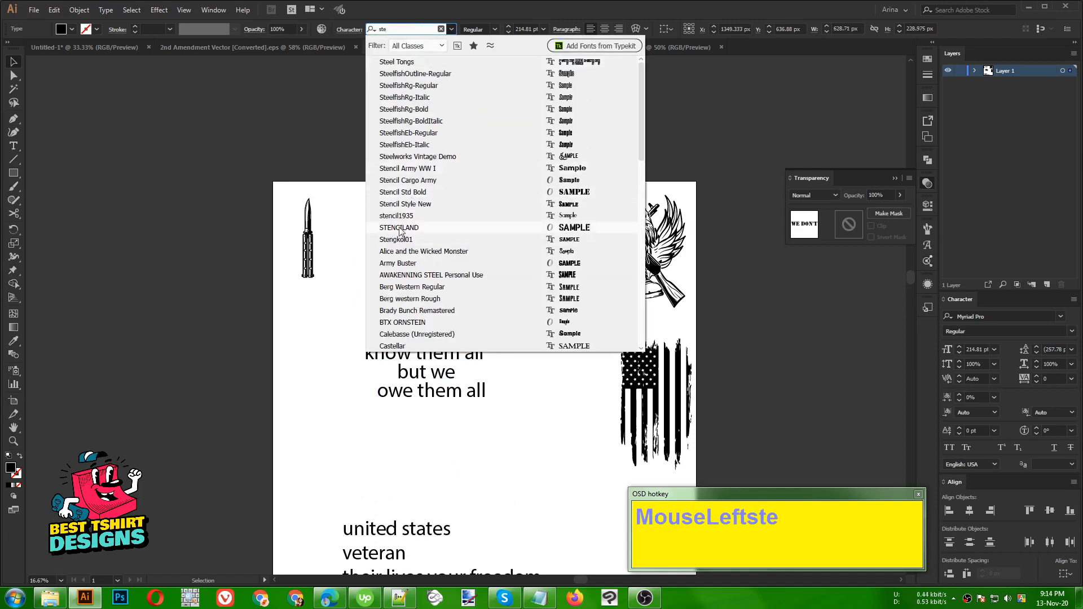
{"action": "left_click", "coordinate": [401, 228]}
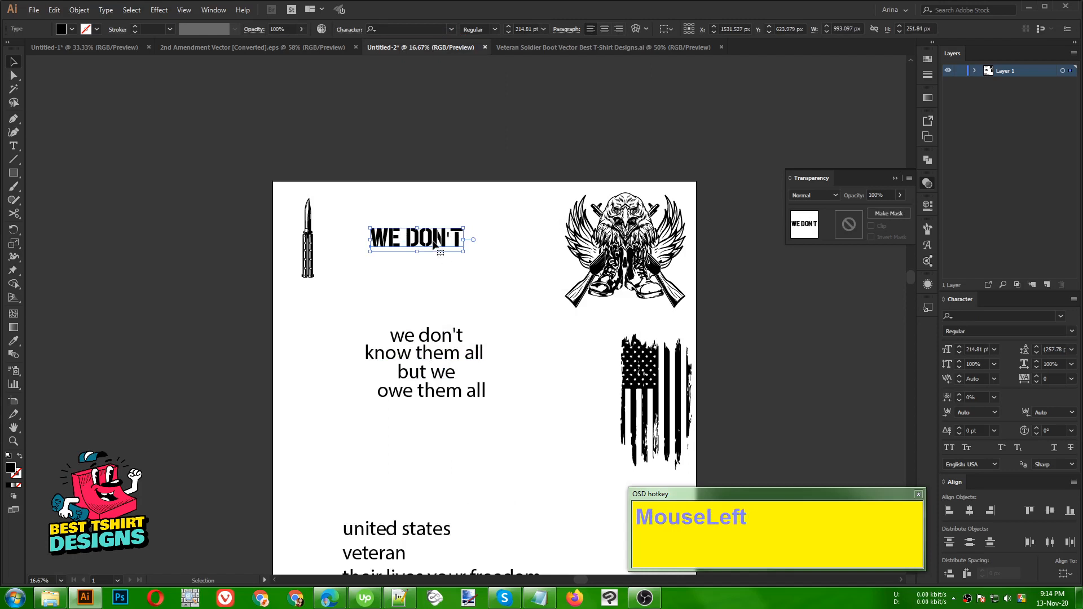
Duplicate the stencil "WE DON'T" sample just below itself and change the copy's font to Explorer Condensed Regular
{"action": "scroll", "coordinate": [434, 254], "scroll_direction": "up", "scroll_amount": 2}
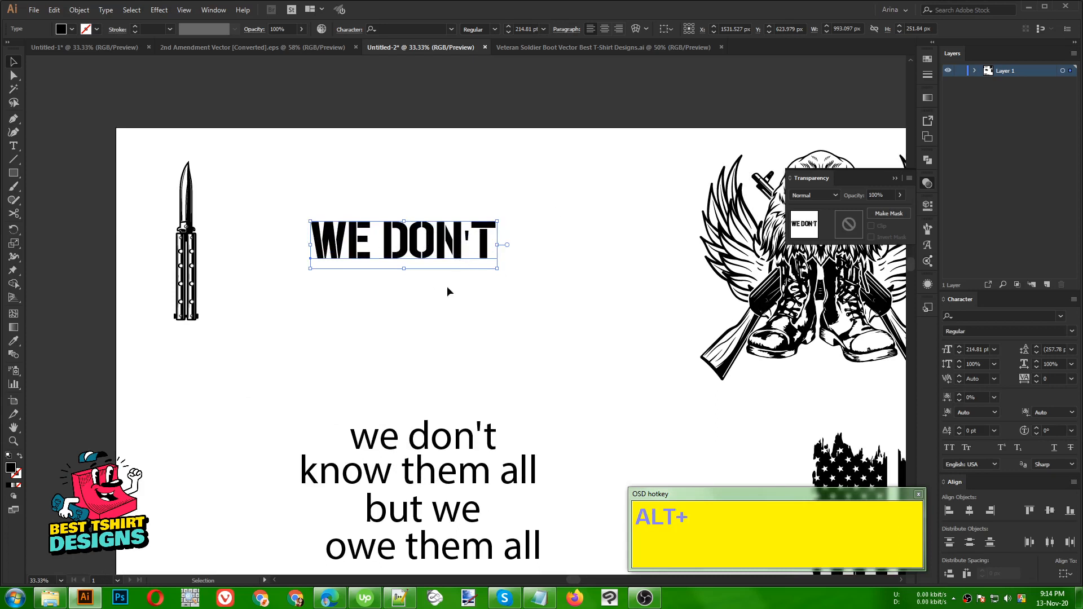
{"action": "left_click_drag", "start_coordinate": [454, 255], "coordinate": [454, 307]}
{"action": "left_click", "coordinate": [421, 28]}
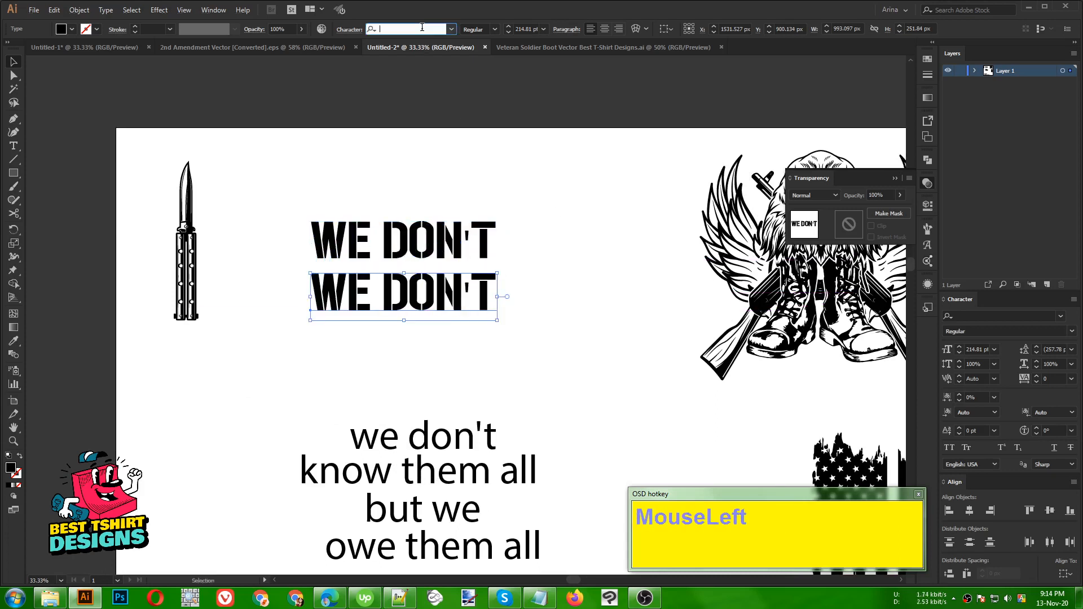
{"action": "type", "text": "ex"}
{"action": "left_click", "coordinate": [412, 73]}
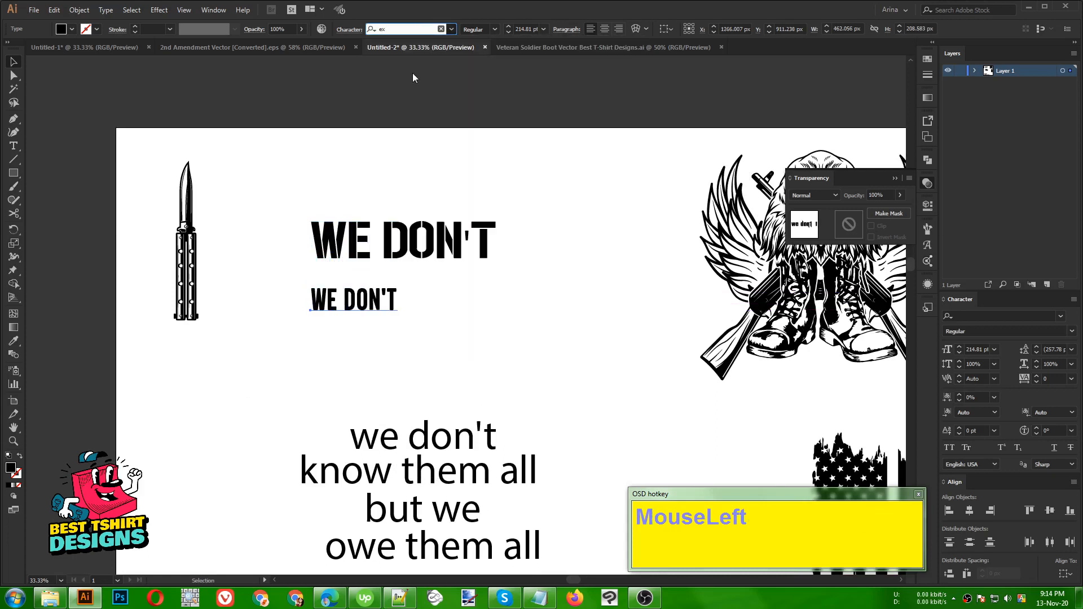
{"action": "left_click_drag", "start_coordinate": [397, 314], "coordinate": [461, 320]}
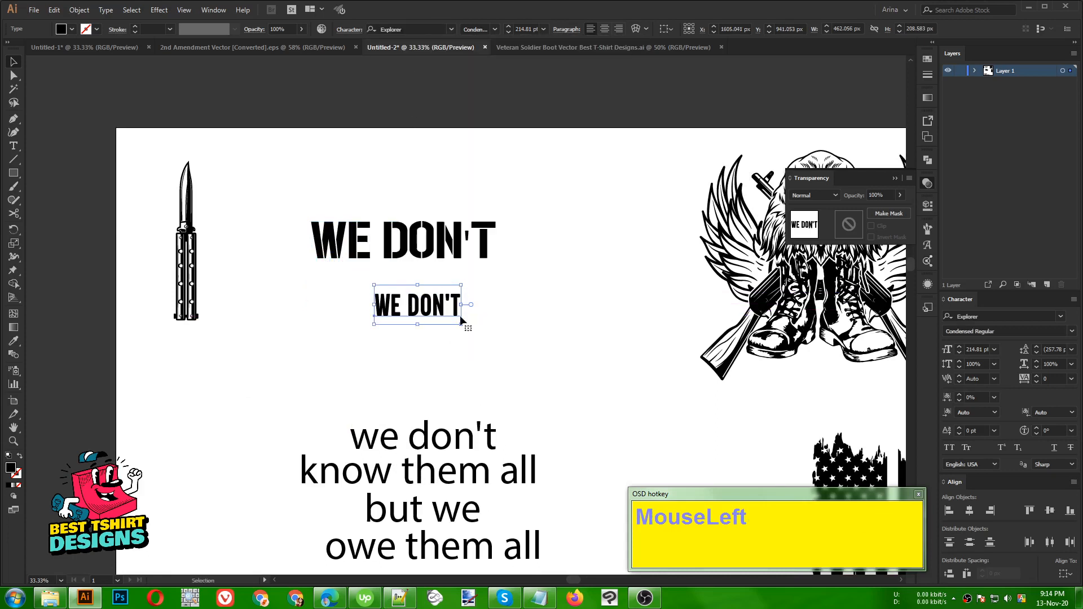
{"action": "left_click", "coordinate": [430, 347]}
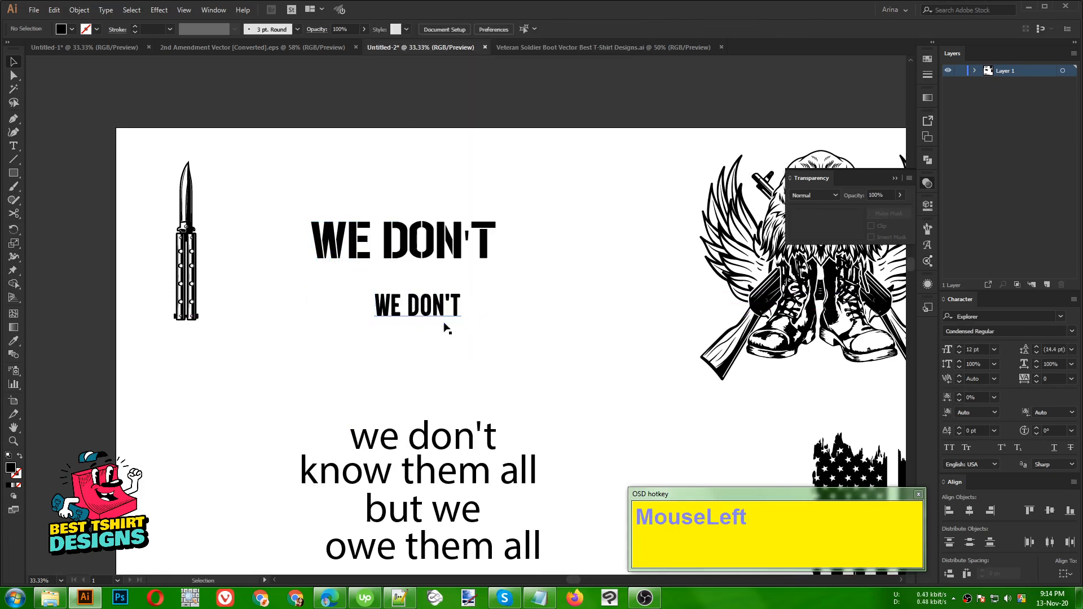
Move both "WE DON'T" font samples together to the artboard's left edge, below the knife
{"action": "left_click", "coordinate": [421, 244]}
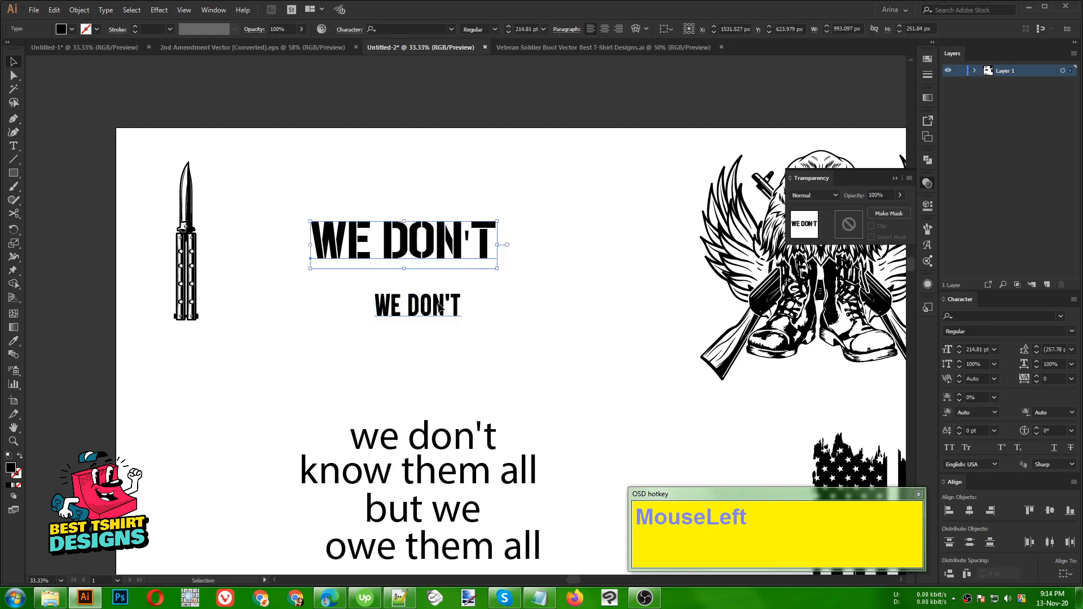
{"action": "left_click", "coordinate": [458, 308]}
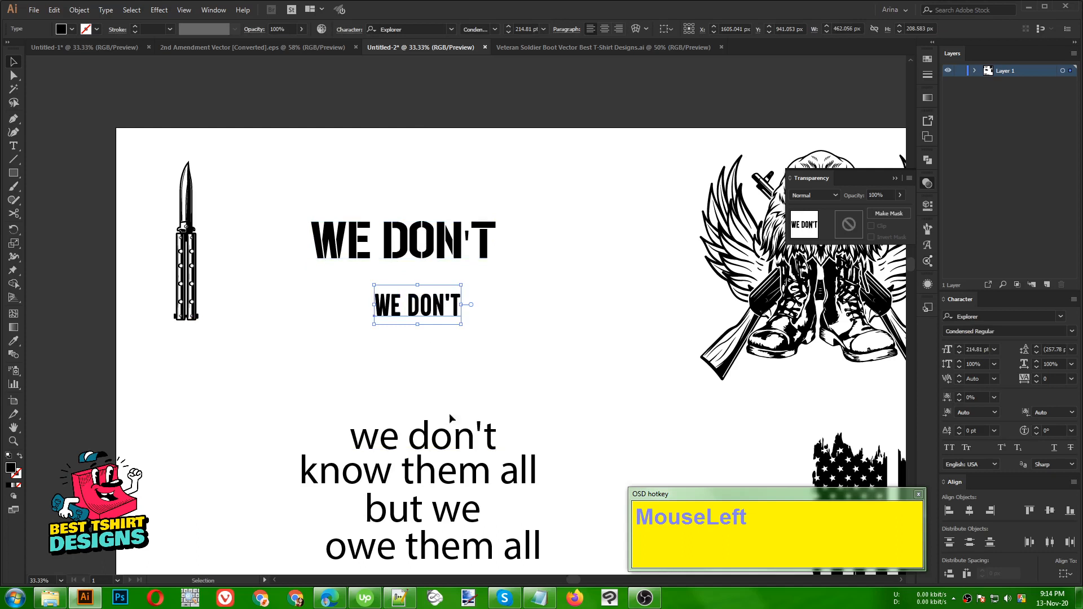
{"action": "scroll", "coordinate": [403, 230], "scroll_direction": "down", "scroll_amount": 1}
{"action": "left_click_drag", "start_coordinate": [403, 229], "coordinate": [197, 415]}
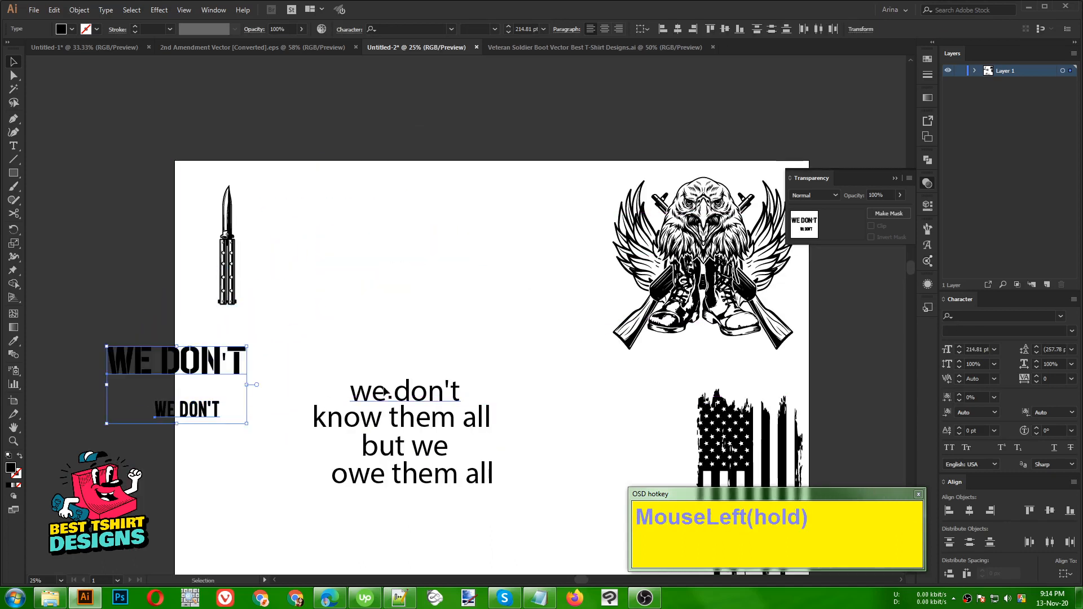
Move the quote's "we don't" line up and give it the Explorer sample's text style with the Eyedropper
{"action": "left_click_drag", "start_coordinate": [406, 392], "coordinate": [418, 289]}
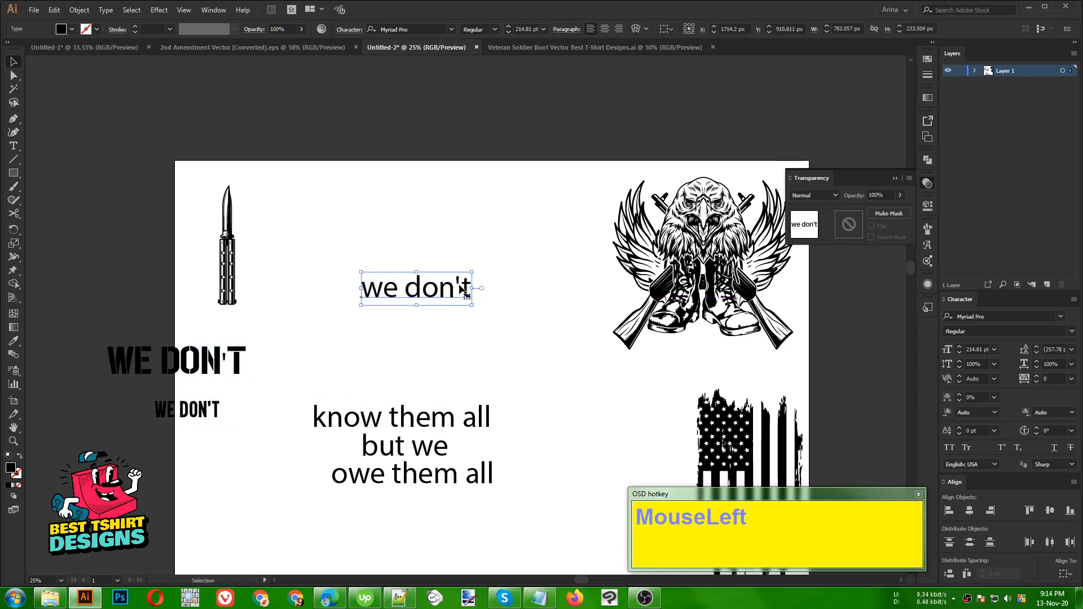
{"action": "left_click", "coordinate": [350, 341]}
{"action": "key", "text": "i"}
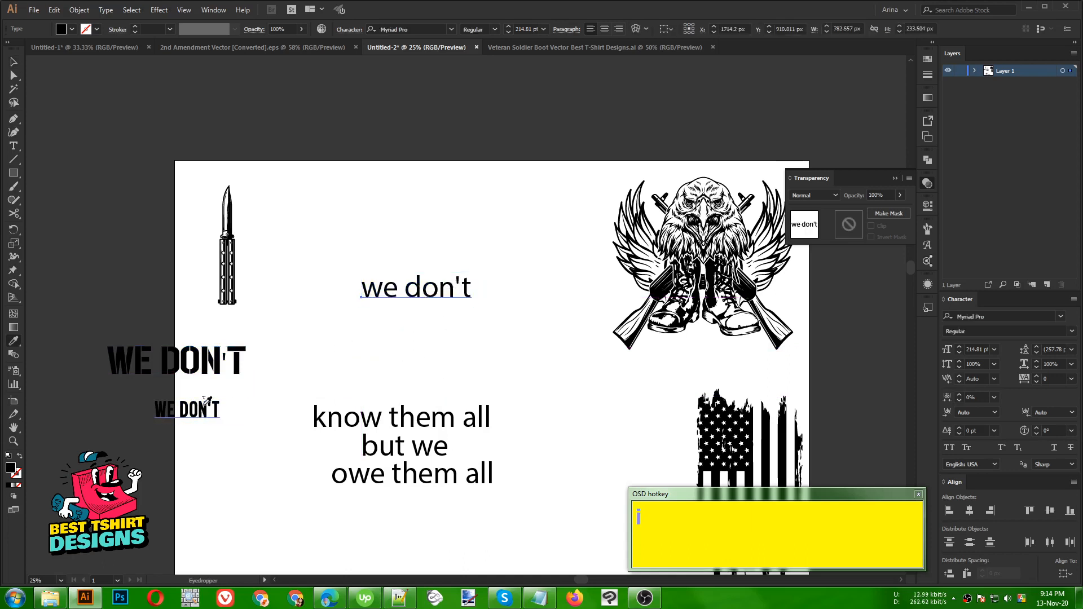
{"action": "left_click", "coordinate": [205, 402]}
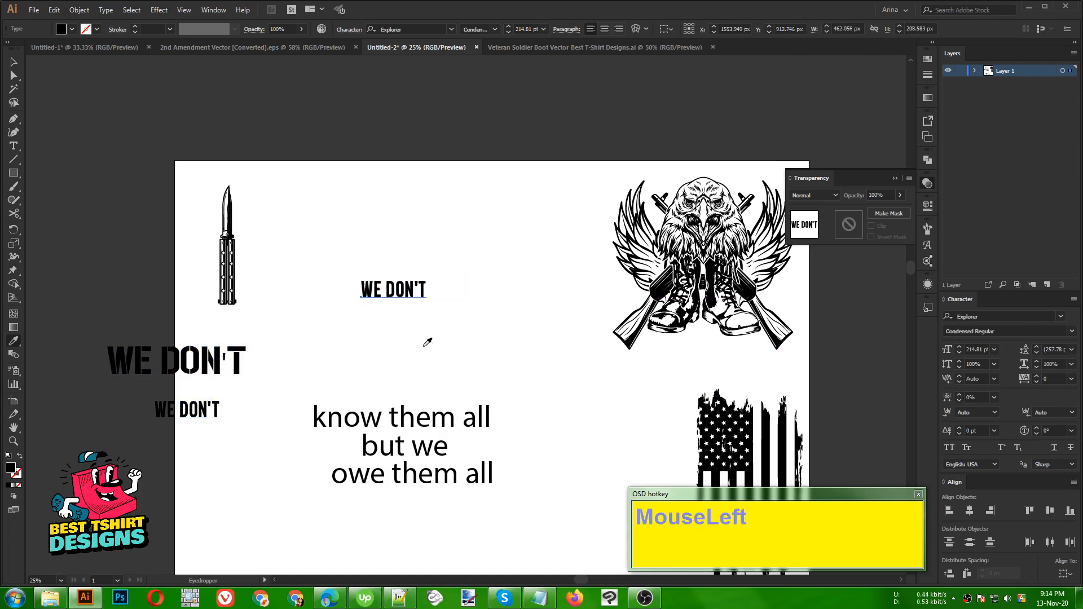
{"action": "key", "text": "v"}
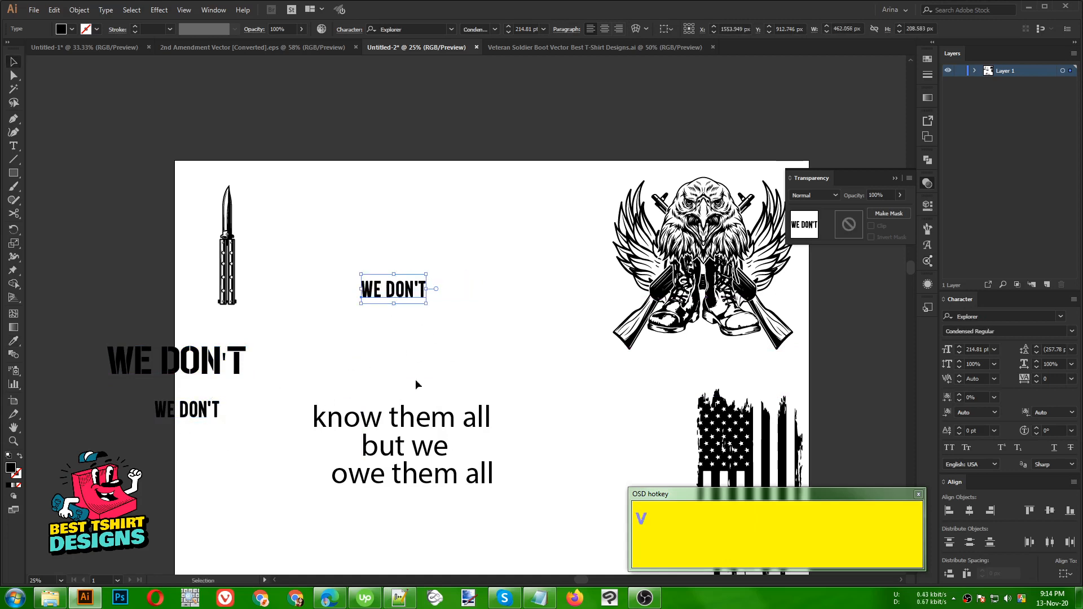
Move "know them all" directly under "WE DON'T" and apply the STENCILAND sample's text style with the Eyedropper
{"action": "left_click_drag", "start_coordinate": [410, 419], "coordinate": [433, 323]}
{"action": "key", "text": "i"}
{"action": "left_click", "coordinate": [231, 351]}
{"action": "key", "text": "v"}
{"action": "left_click", "coordinate": [406, 377]}
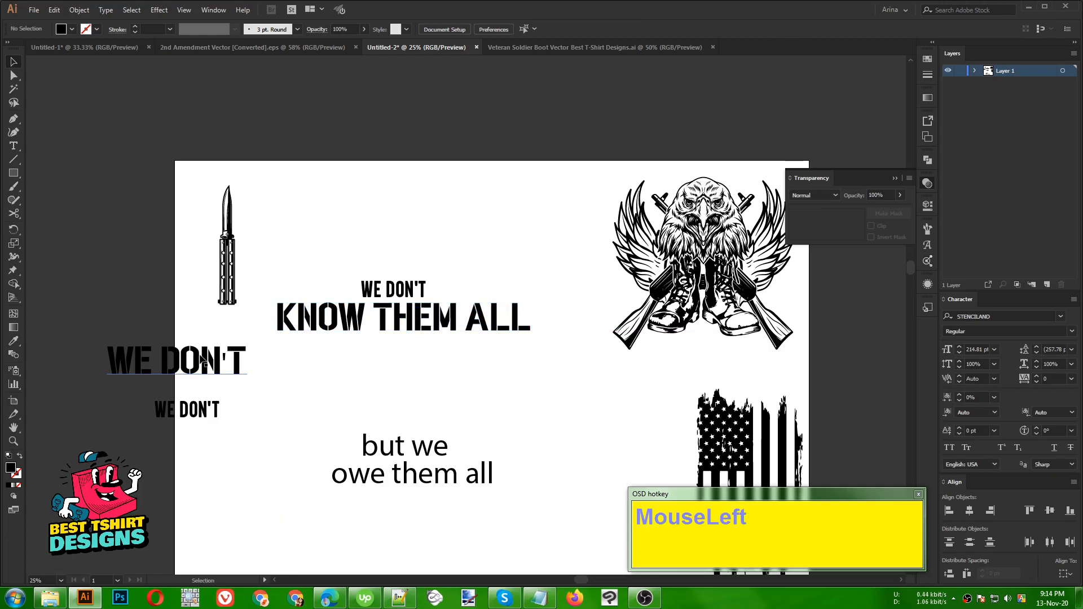
{"action": "left_click", "coordinate": [410, 337]}
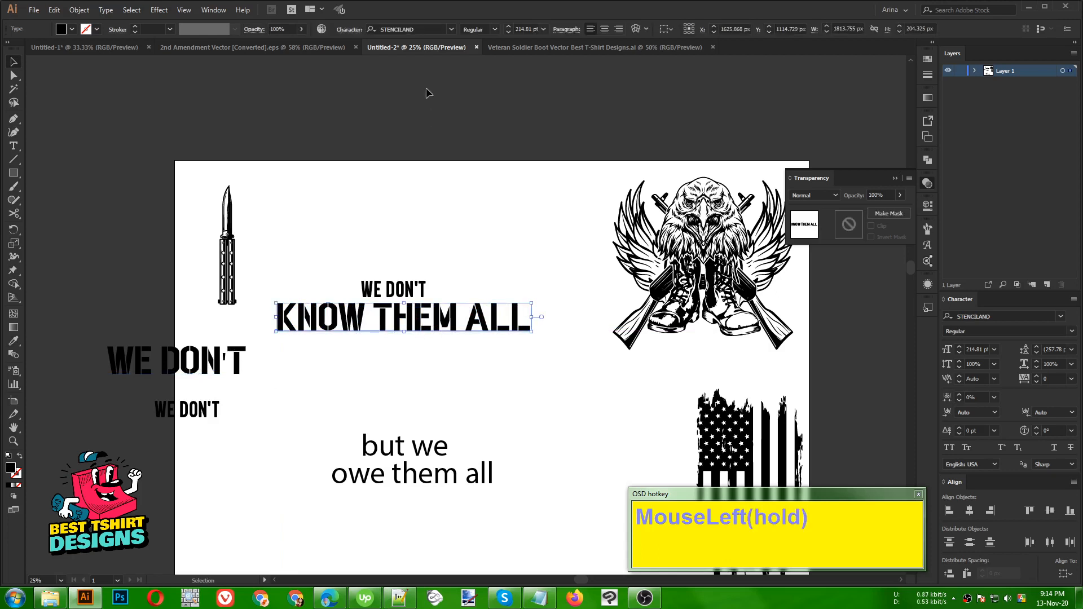
Replace the text of the stencil-font "WE DON'T" sample with the font name "STENCILAND" copied from the character settings
{"action": "key", "text": "ctrl+c"}
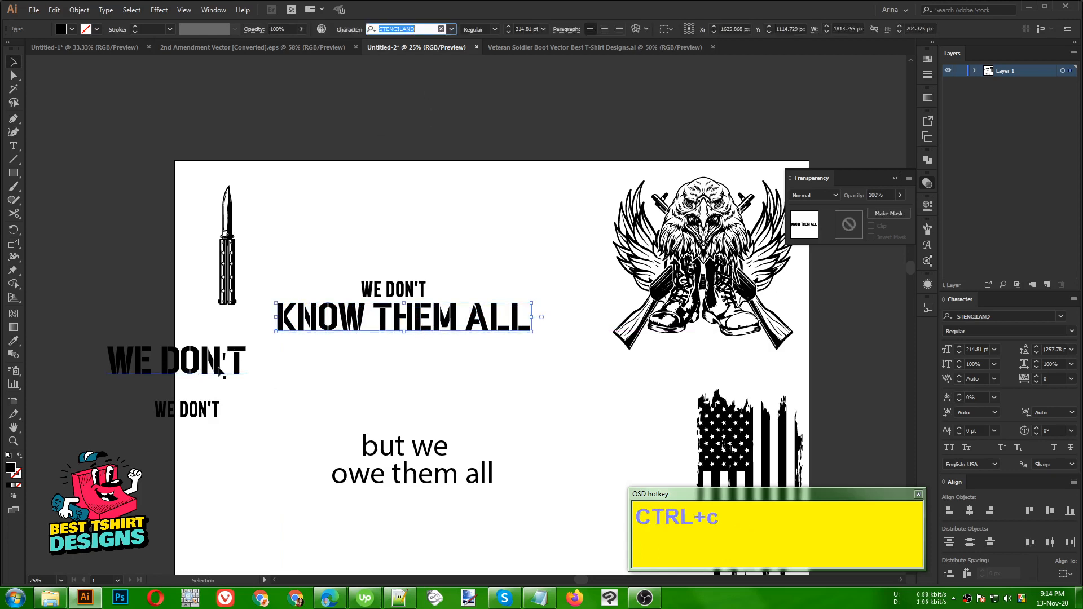
{"action": "left_click", "coordinate": [194, 367]}
{"action": "triple_click", "coordinate": [195, 367]}
{"action": "key", "text": "ctrl+v"}
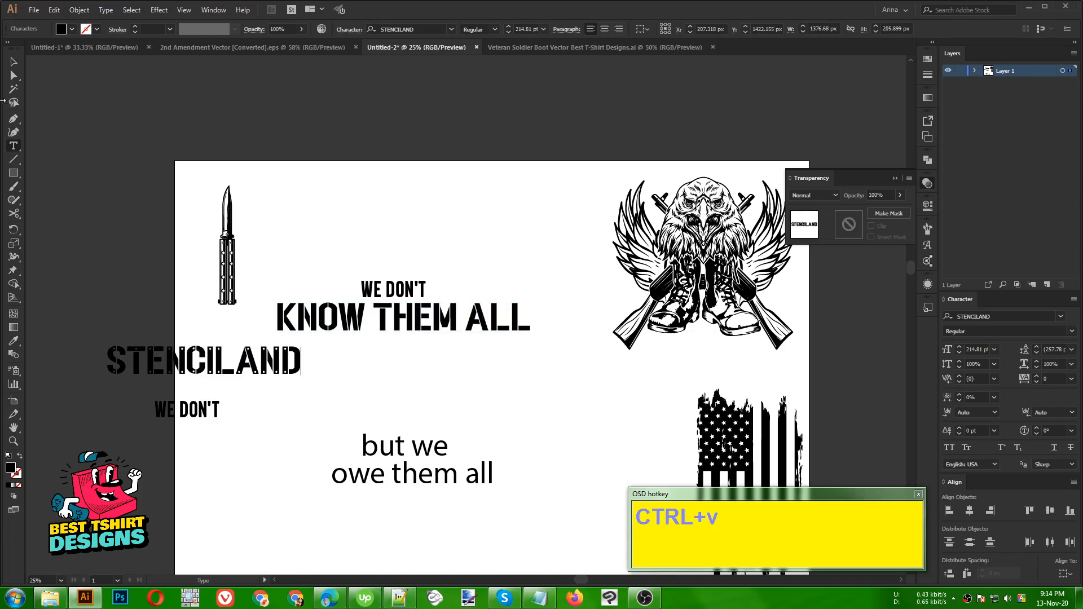
{"action": "left_click", "coordinate": [14, 62]}
{"action": "left_click", "coordinate": [314, 381]}
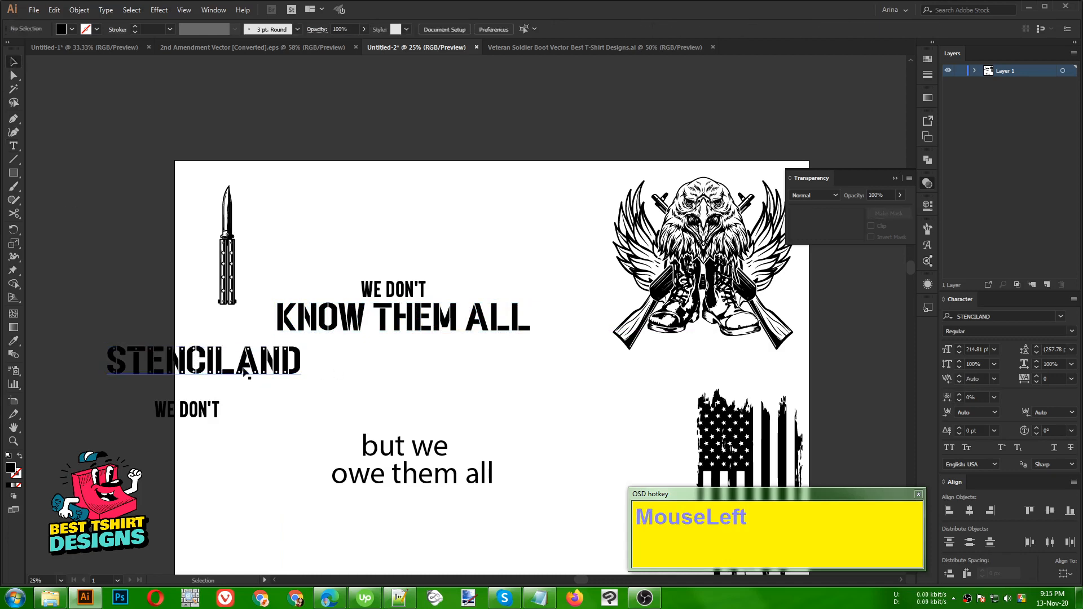
Apply All Caps to the "KNOW THEM ALL" line so it uses the font's dotted stencil letters
{"action": "scroll", "coordinate": [246, 366], "scroll_direction": "up", "scroll_amount": 3}
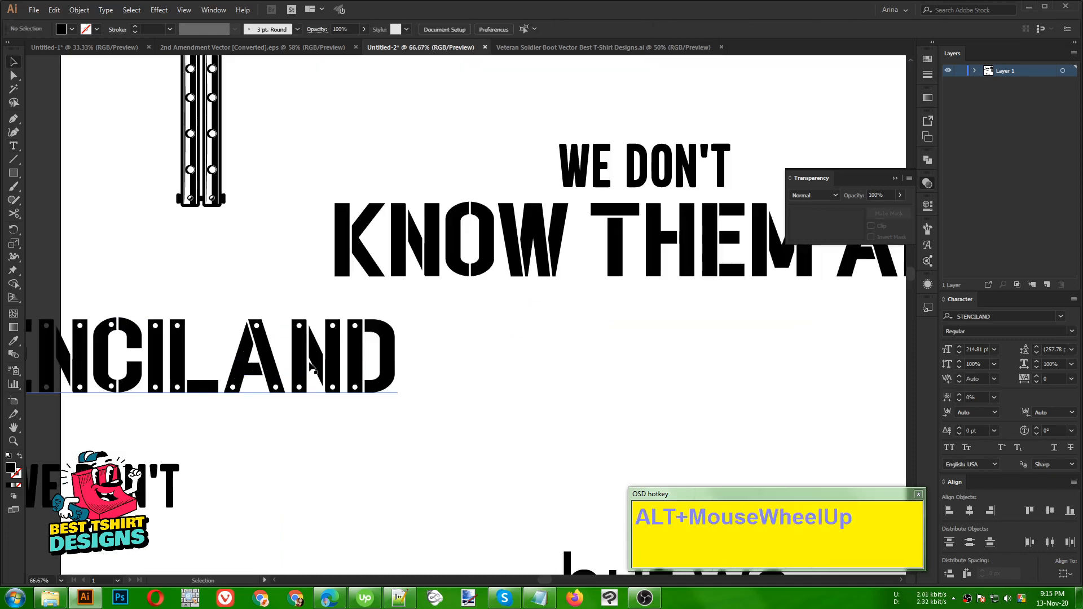
{"action": "scroll", "coordinate": [314, 383], "scroll_direction": "down", "scroll_amount": 1}
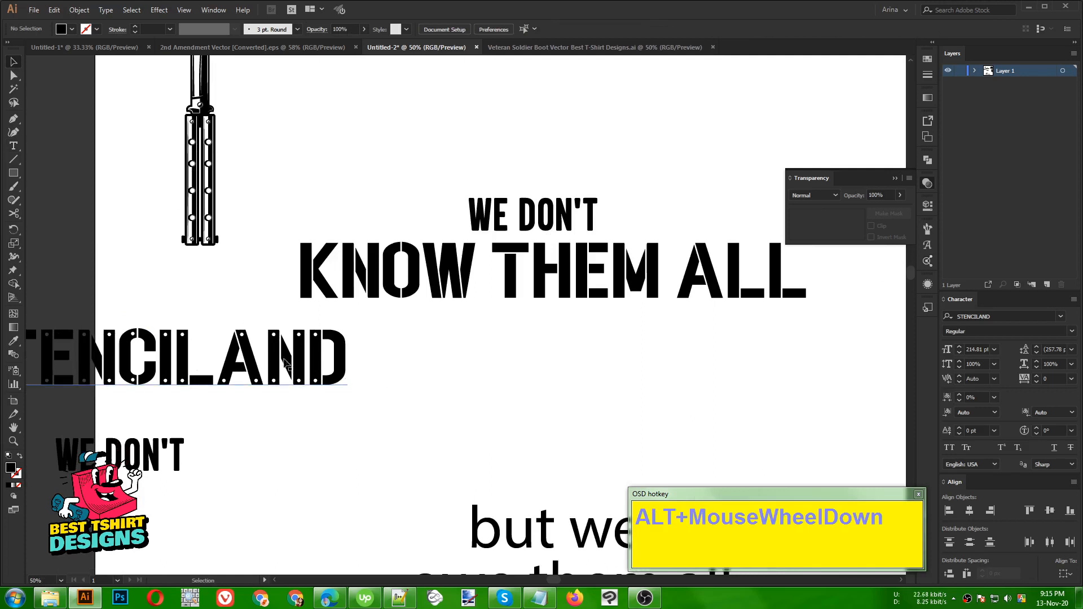
{"action": "left_click", "coordinate": [395, 301]}
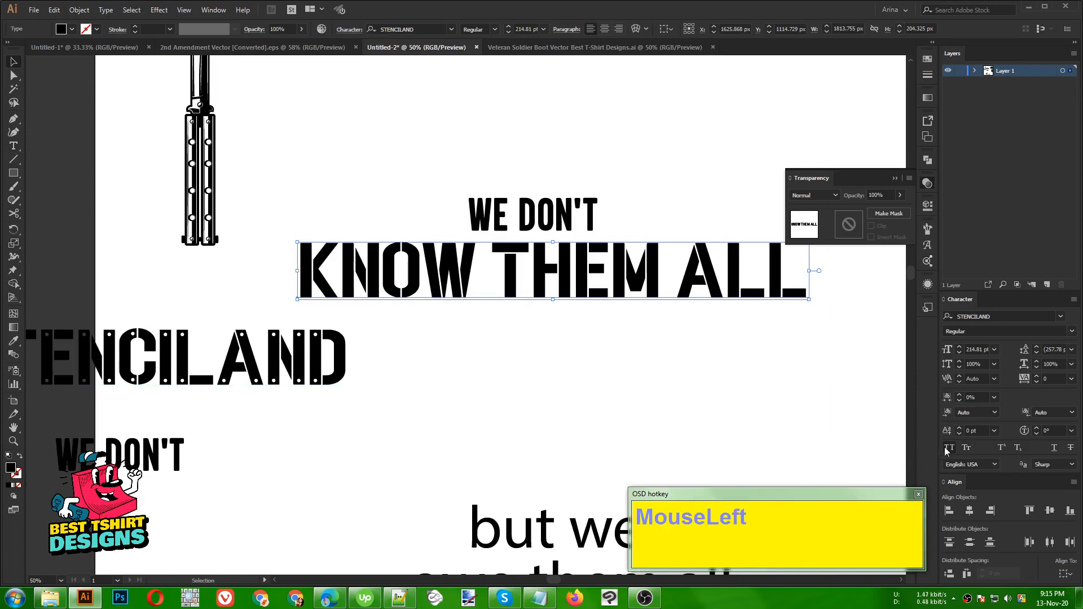
{"action": "left_click", "coordinate": [505, 404]}
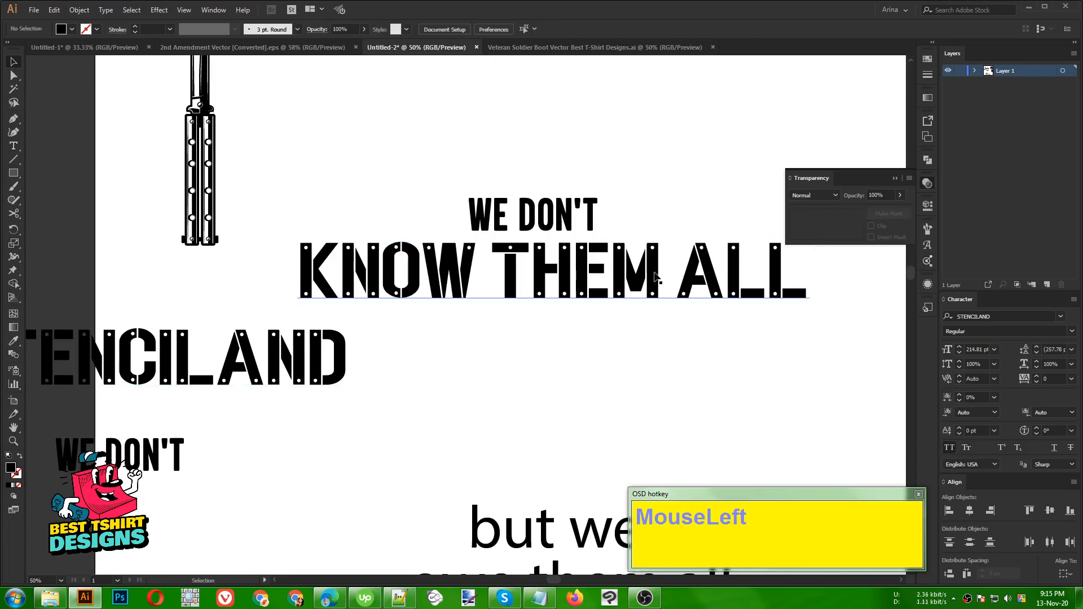
{"action": "scroll", "coordinate": [656, 276], "scroll_direction": "down", "scroll_amount": 2, "text": "alt"}
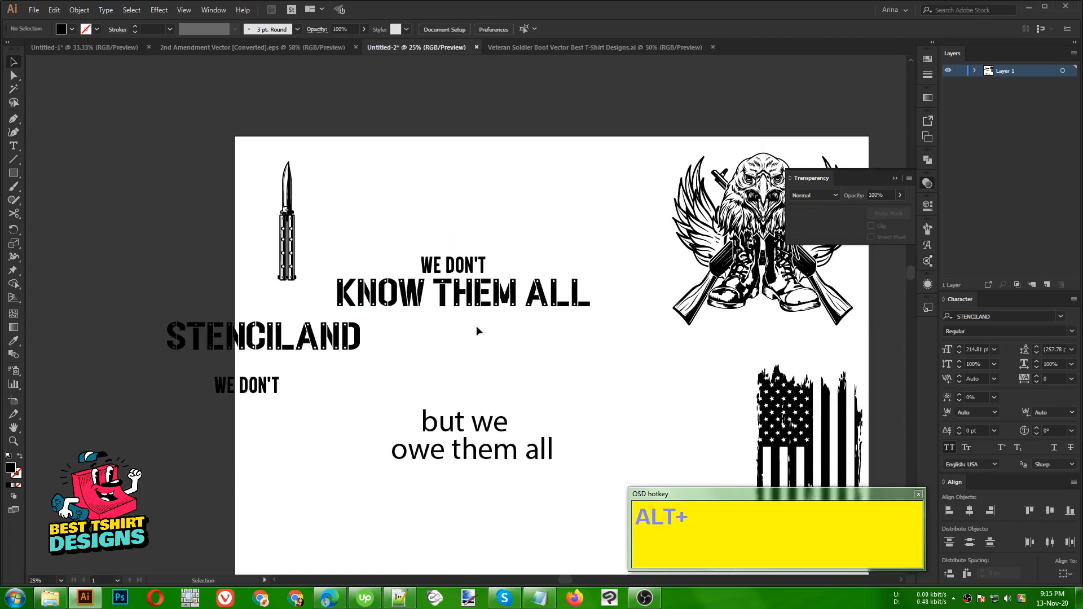
Move the "STENCILAND" sample further left, away from the quote
{"action": "left_click_drag", "start_coordinate": [352, 341], "coordinate": [321, 342]}
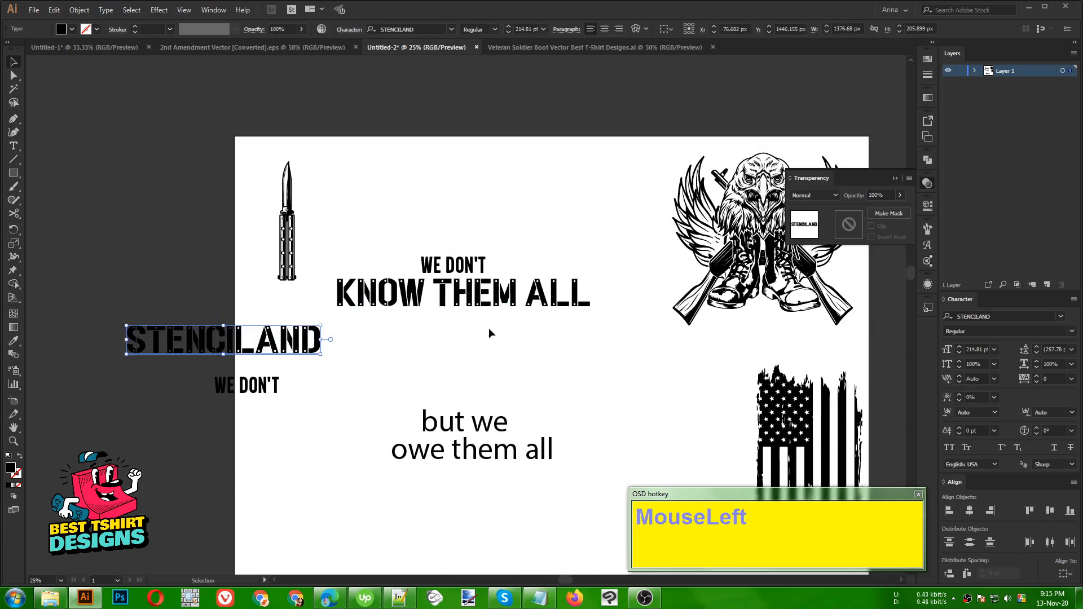
{"action": "left_click", "coordinate": [445, 311]}
{"action": "scroll", "coordinate": [504, 291], "scroll_direction": "up", "scroll_amount": 1, "text": "alt"}
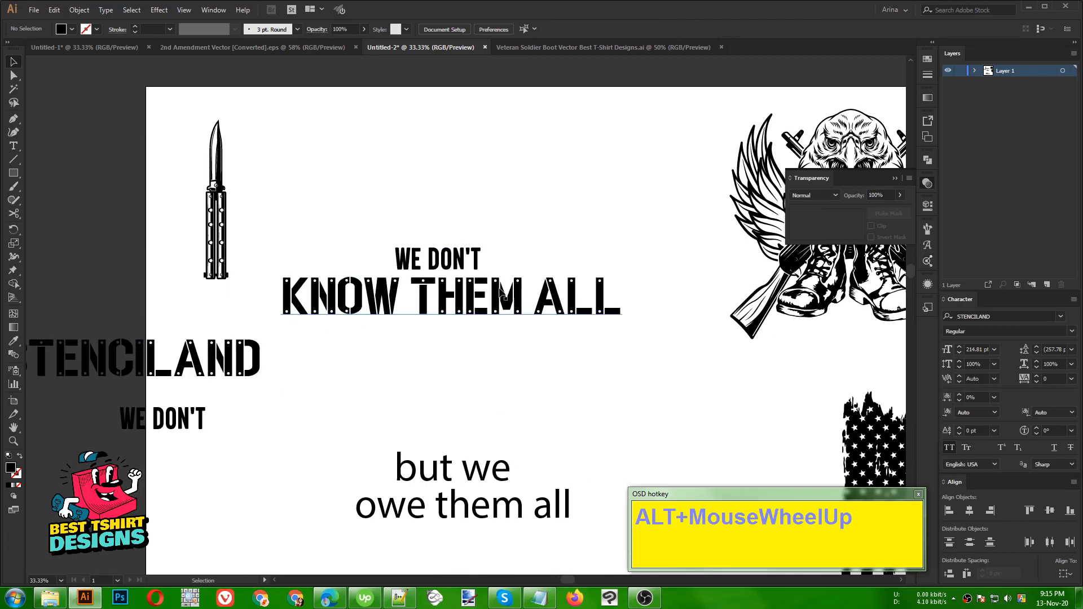
{"action": "left_click", "coordinate": [498, 332]}
{"action": "scroll", "coordinate": [491, 324], "scroll_direction": "down", "scroll_amount": 1, "text": "alt"}
{"action": "left_click", "coordinate": [512, 349]}
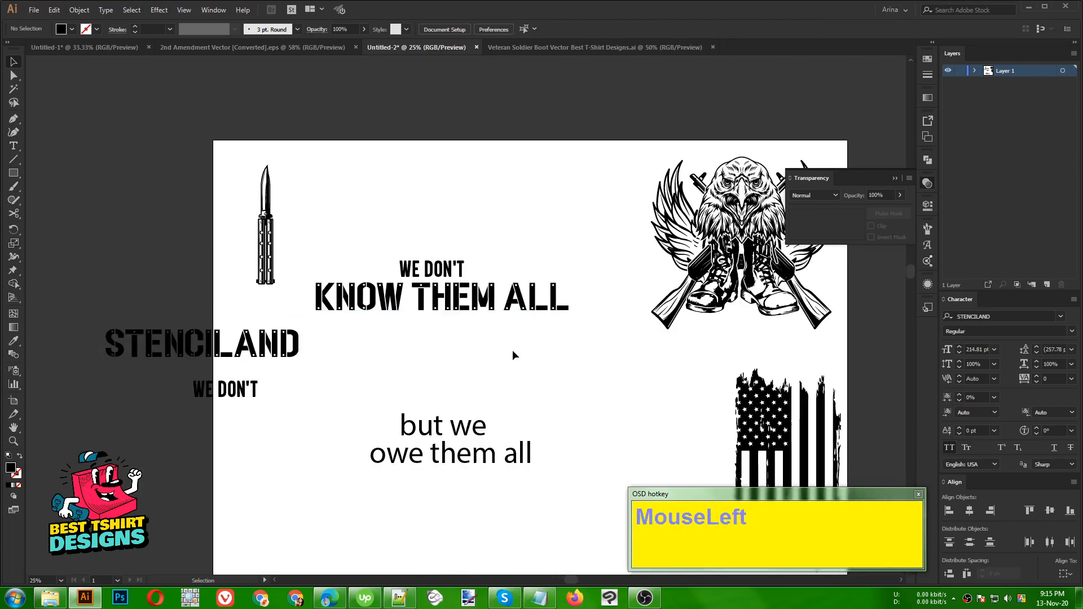
Place "but we" centred directly under "KNOW THEM ALL" and give it the "WE DON'T" line's text style with the Eyedropper
{"action": "left_click_drag", "start_coordinate": [424, 432], "coordinate": [415, 344]}
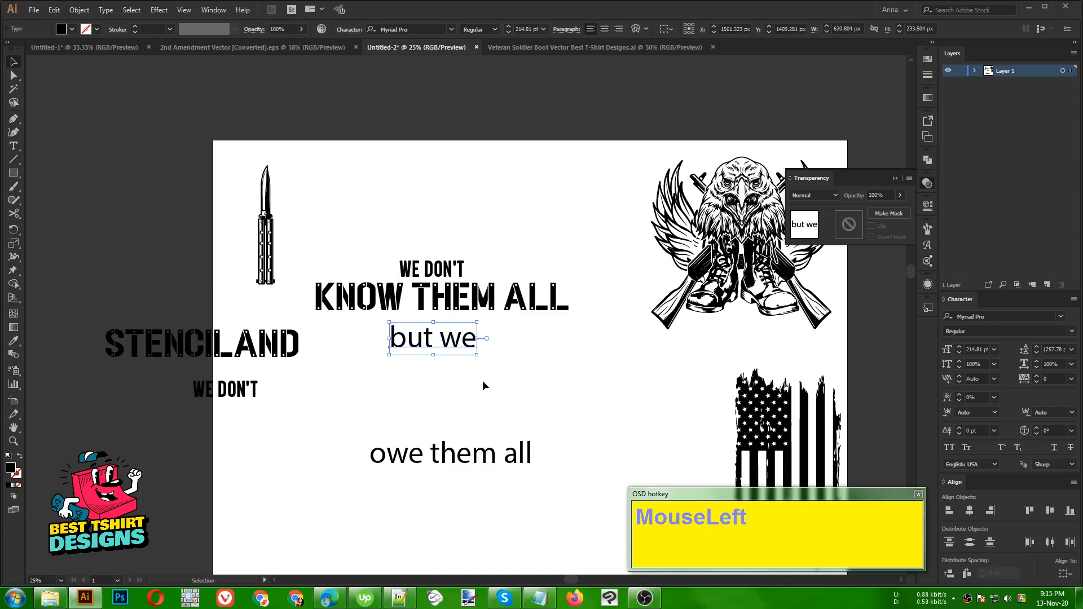
{"action": "key", "text": "i"}
{"action": "left_click", "coordinate": [440, 263]}
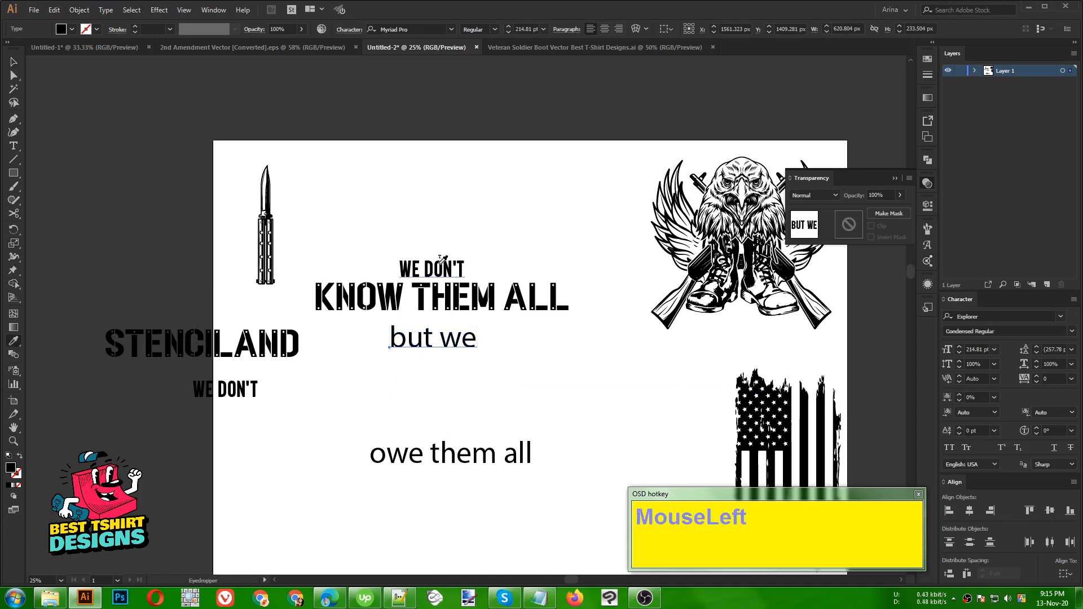
{"action": "key", "text": "v"}
{"action": "left_click_drag", "start_coordinate": [435, 340], "coordinate": [452, 325]}
Place "owe them all" directly under "BUT WE" and give it the "KNOW THEM ALL" text style with the Eyedropper
{"action": "left_click_drag", "start_coordinate": [448, 454], "coordinate": [436, 370]}
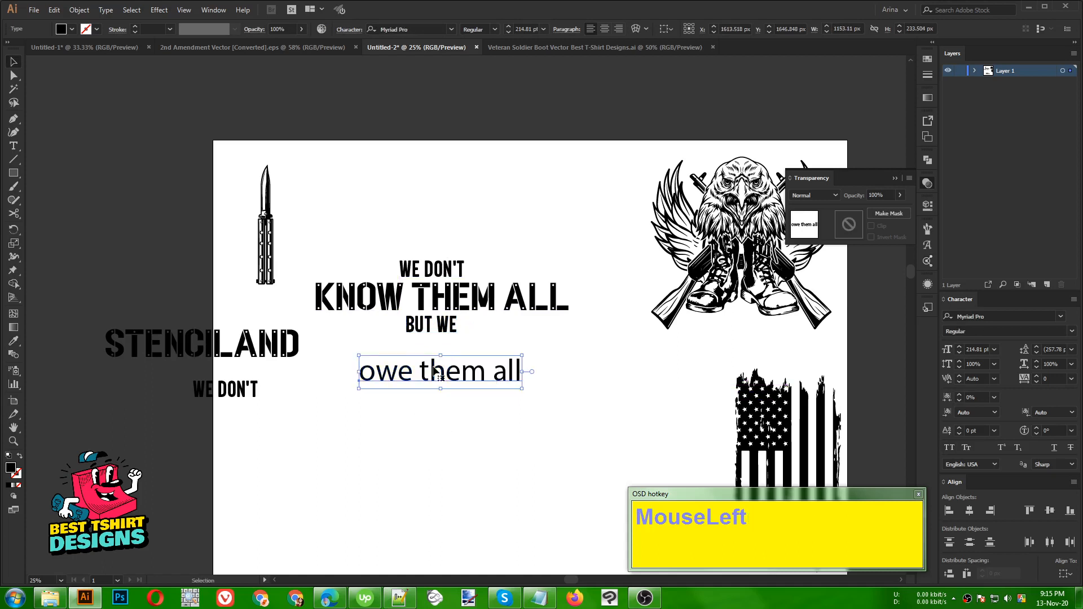
{"action": "key", "text": "i"}
{"action": "left_click", "coordinate": [488, 292]}
{"action": "key", "text": "v"}
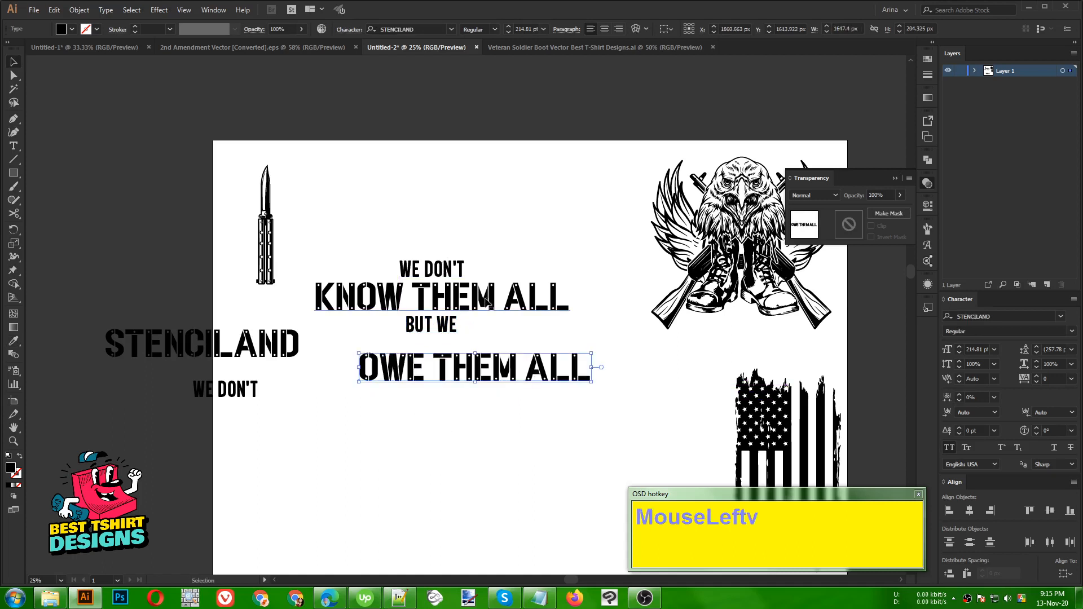
{"action": "left_click", "coordinate": [475, 418]}
{"action": "left_click_drag", "start_coordinate": [472, 385], "coordinate": [442, 367]}
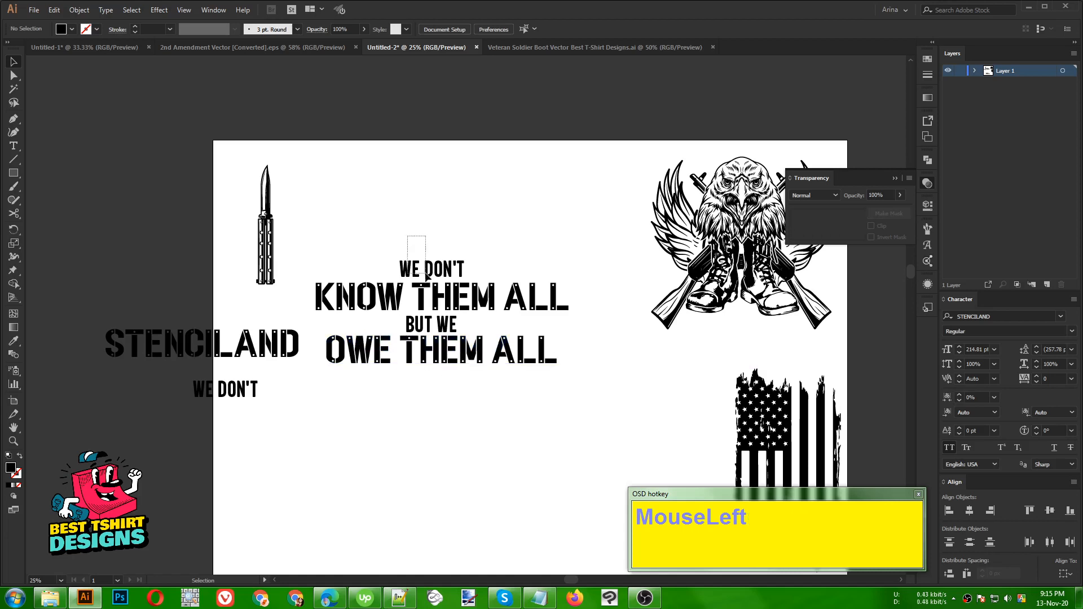
Move the "STENCILAND" and "WE DON'T" font samples together up and further off the artboard's left edge
{"action": "left_click", "coordinate": [243, 344]}
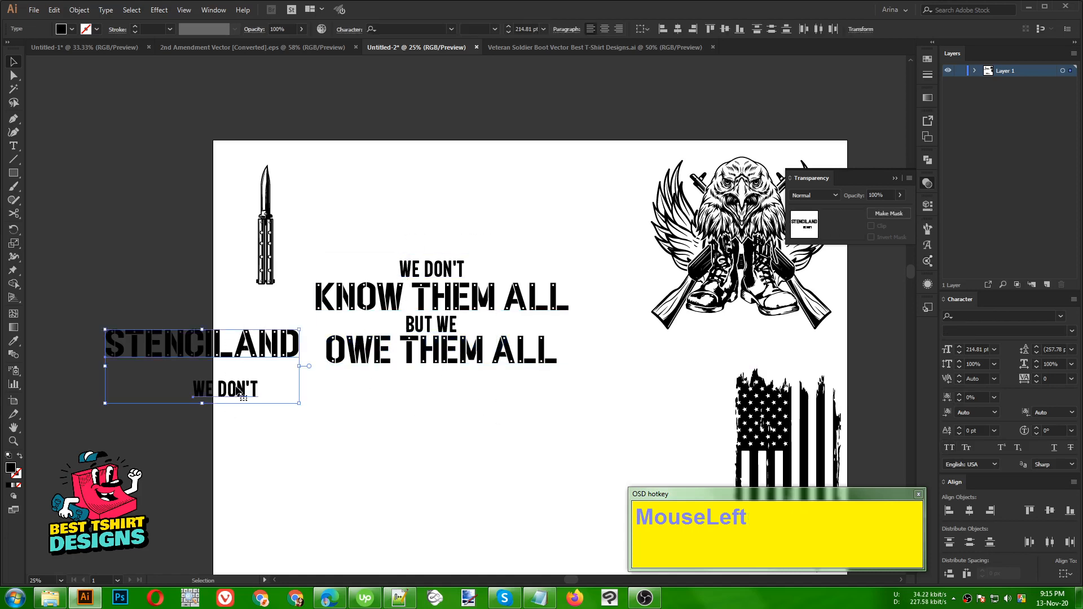
{"action": "left_click_drag", "start_coordinate": [243, 394], "coordinate": [167, 343]}
{"action": "scroll", "coordinate": [412, 339], "scroll_direction": "down", "scroll_amount": 1}
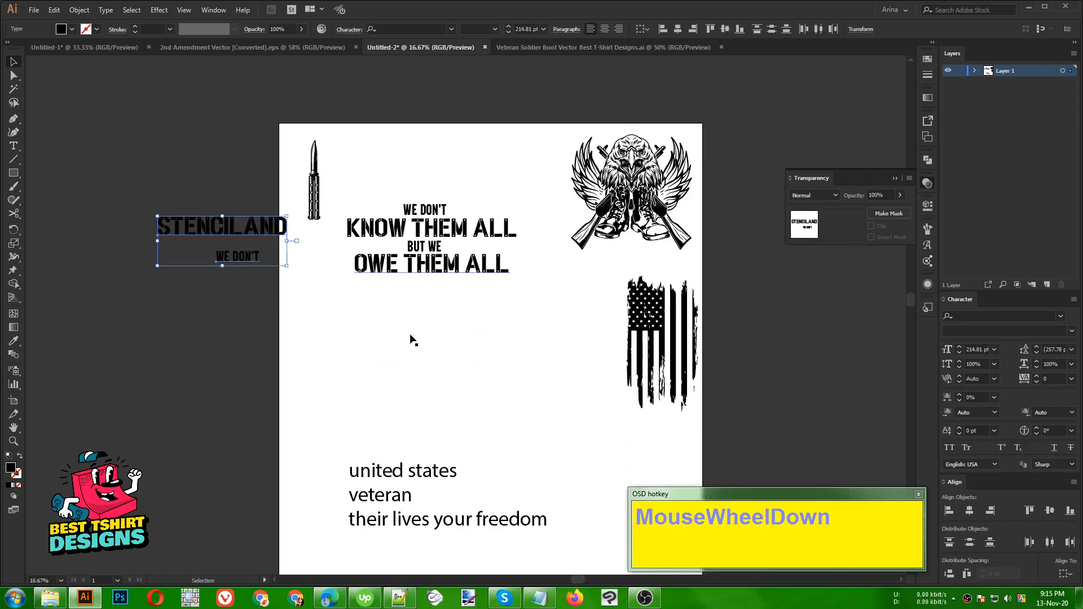
Move the "united states", "veteran" and "their lives your freedom" lines together slightly down the artboard
{"action": "scroll", "coordinate": [411, 336], "scroll_direction": "down", "scroll_amount": 1}
{"action": "left_click_drag", "start_coordinate": [415, 410], "coordinate": [424, 529]}
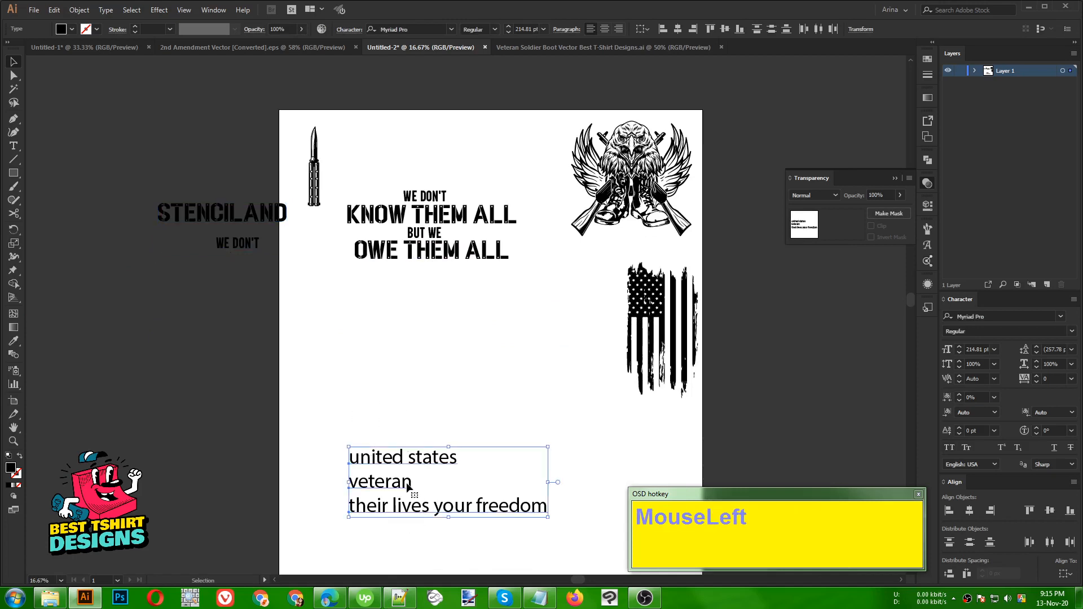
{"action": "left_click_drag", "start_coordinate": [406, 483], "coordinate": [405, 512]}
Move the eagle, boots and rifles emblem directly below "OWE THEM ALL"
{"action": "left_click_drag", "start_coordinate": [651, 192], "coordinate": [446, 337]}
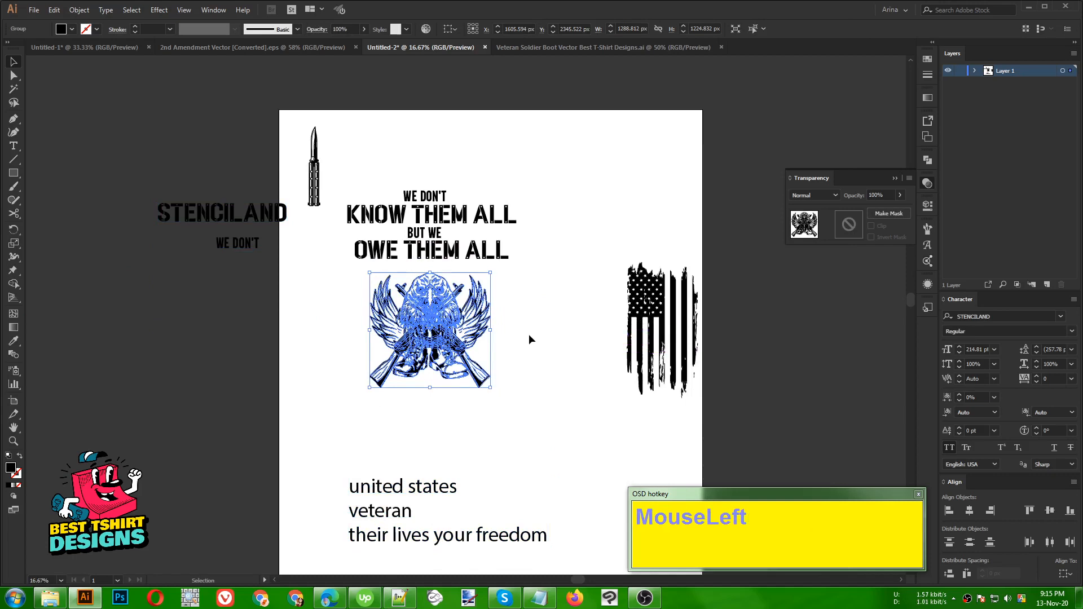
{"action": "left_click", "coordinate": [529, 334]}
{"action": "scroll", "coordinate": [405, 313], "scroll_direction": "up", "scroll_amount": 2}
{"action": "scroll", "coordinate": [389, 305], "scroll_direction": "down", "scroll_amount": 1}
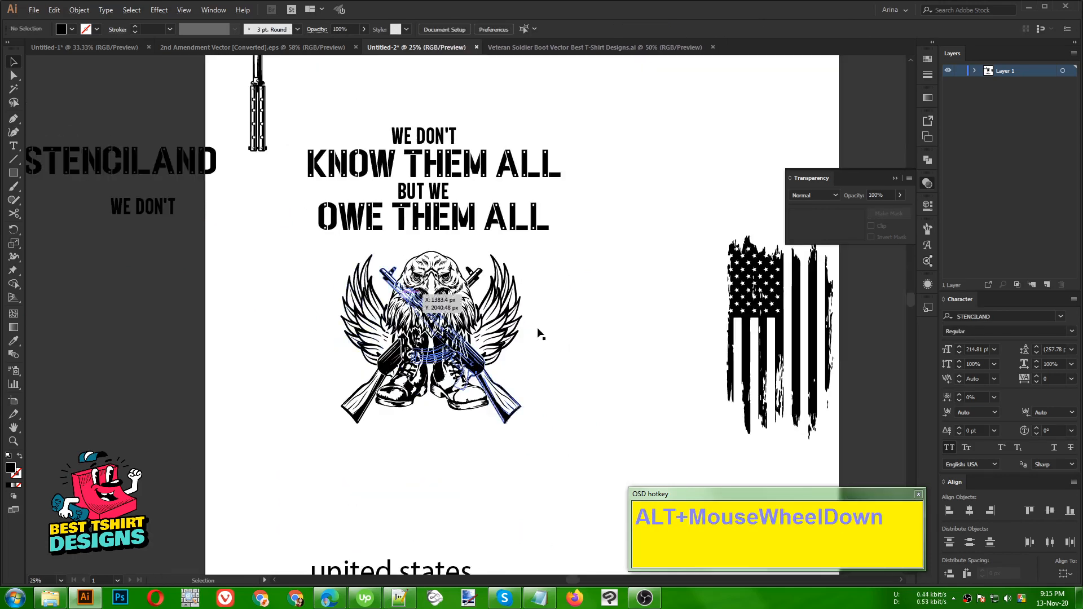
{"action": "left_click", "coordinate": [590, 339]}
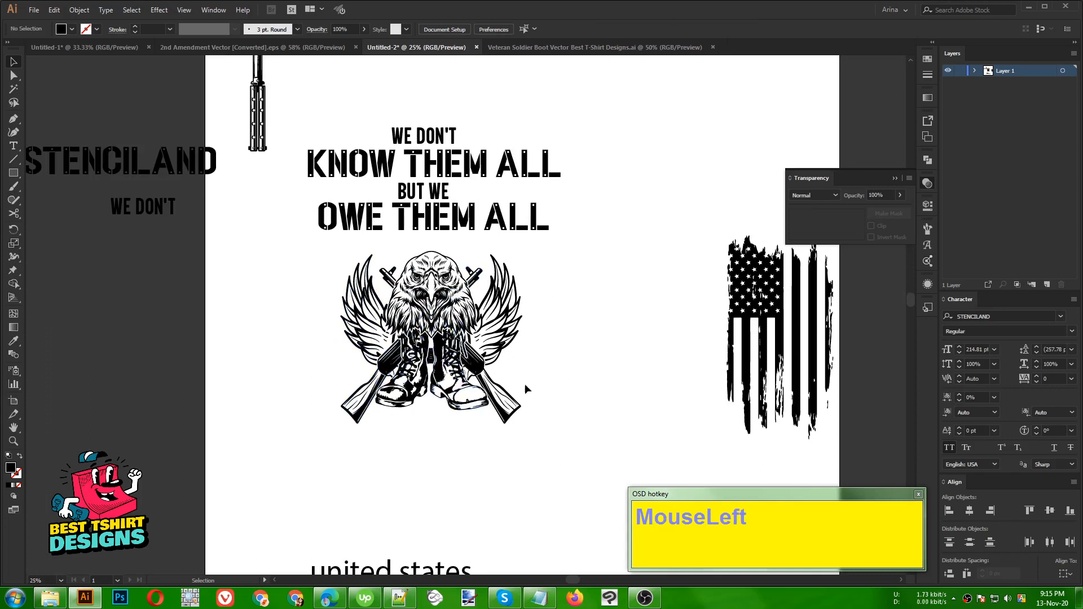
Move the grunge US flag to the right side of the emblem and rotate it 90° to a horizontal orientation
{"action": "scroll", "coordinate": [282, 312], "scroll_direction": "down", "scroll_amount": 1}
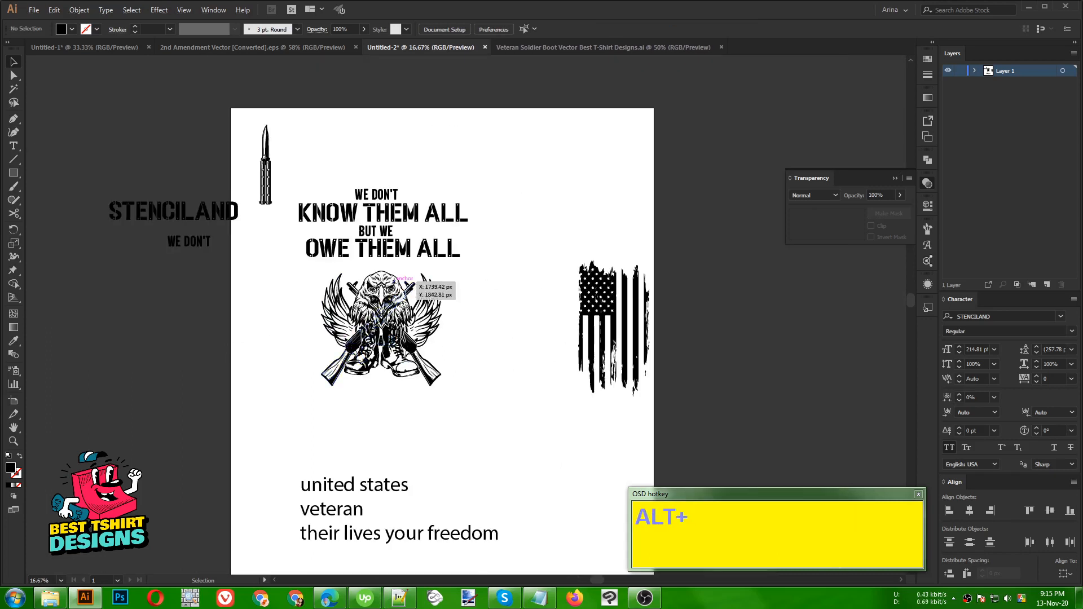
{"action": "scroll", "coordinate": [366, 299], "scroll_direction": "up", "scroll_amount": 1}
{"action": "left_click", "coordinate": [560, 402]}
{"action": "left_click_drag", "start_coordinate": [728, 361], "coordinate": [579, 361]}
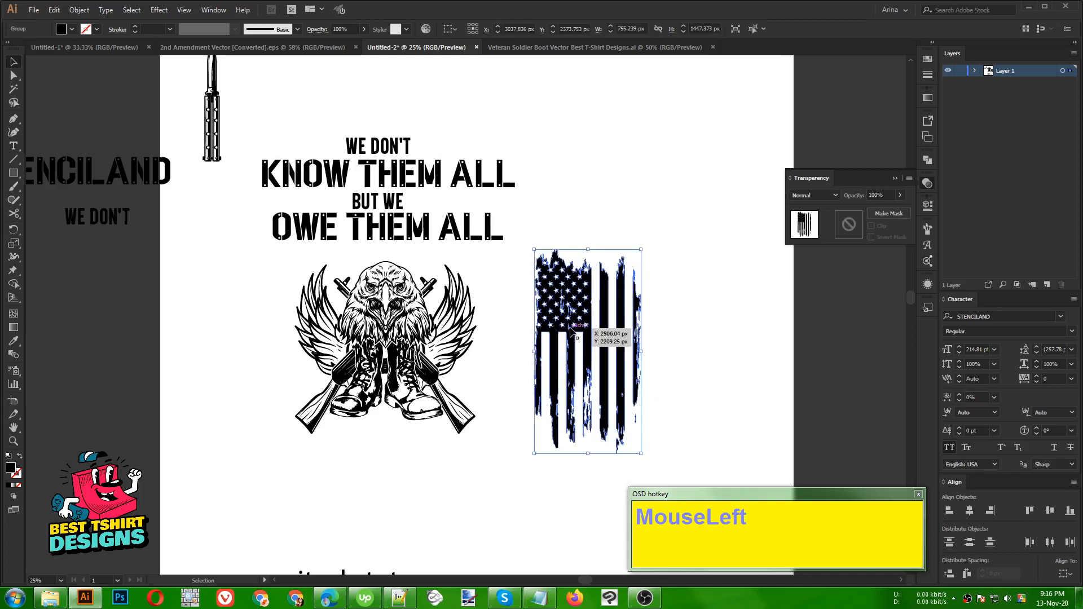
{"action": "left_click_drag", "start_coordinate": [655, 339], "coordinate": [682, 398]}
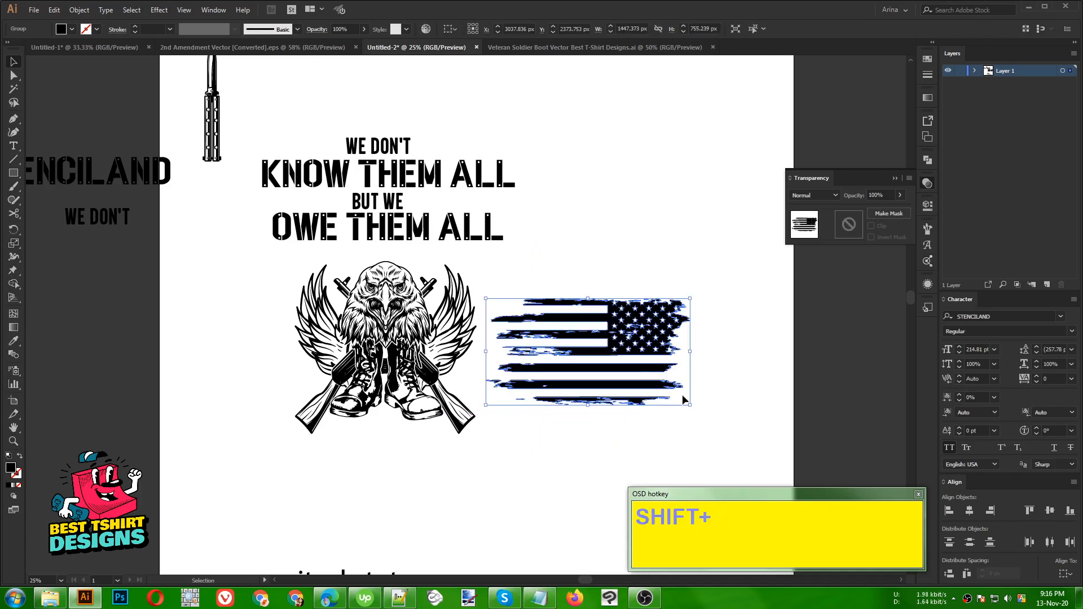
Reflect the horizontal flag left to right so its star field sits in the upper-left corner
{"action": "right_click", "coordinate": [626, 324]}
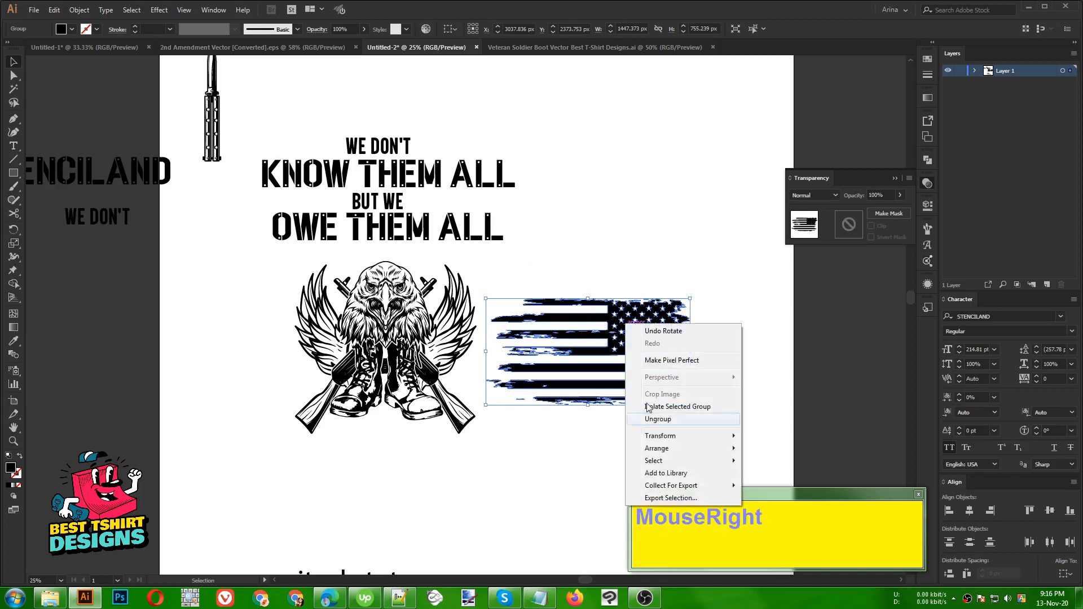
{"action": "mouse_move", "coordinate": [665, 438]}
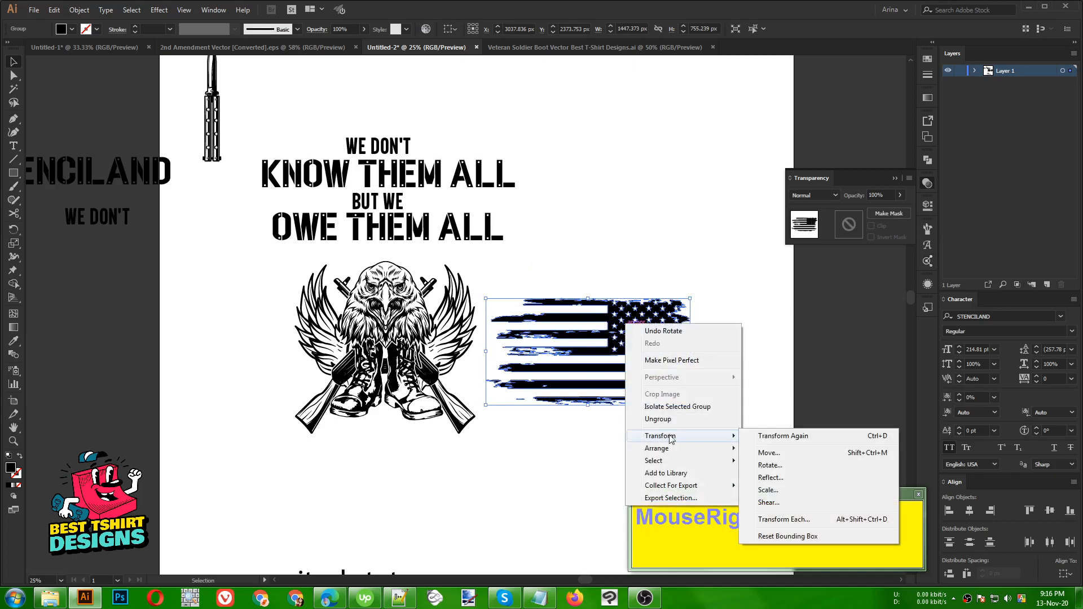
{"action": "left_click", "coordinate": [779, 478]}
{"action": "left_click", "coordinate": [472, 293]}
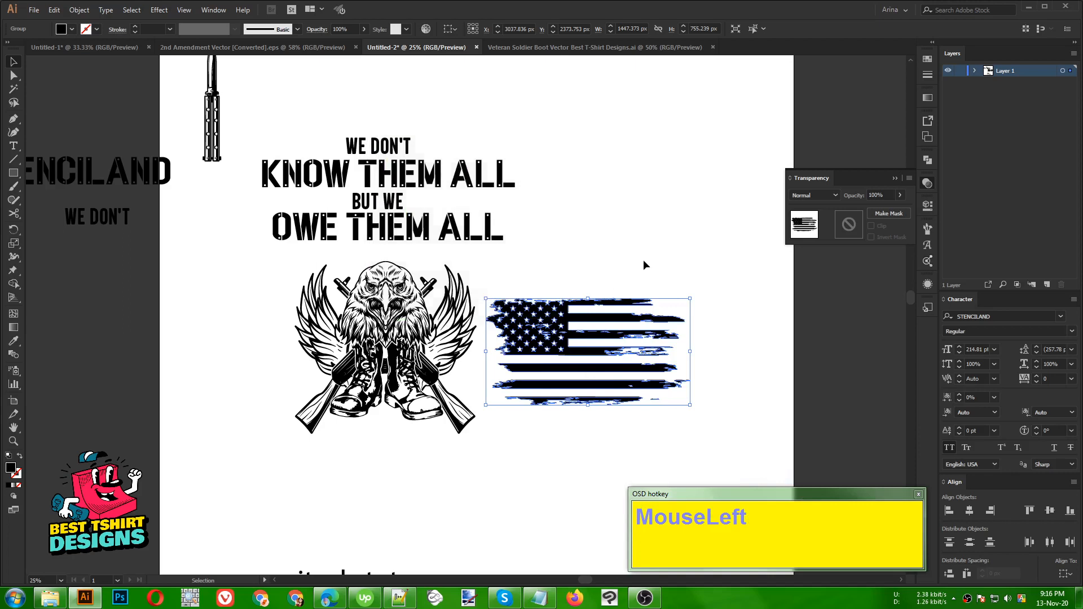
{"action": "left_click", "coordinate": [643, 259]}
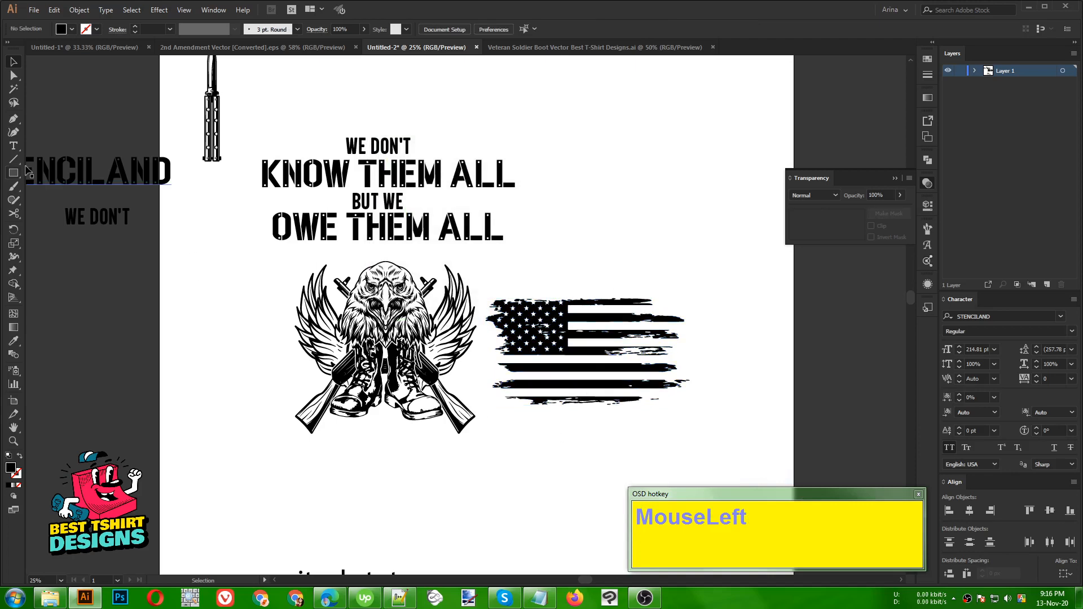
Draw a black circle about 1222 px in diameter above the flag with the Ellipse tool
{"action": "left_click_drag", "start_coordinate": [15, 175], "coordinate": [46, 202]}
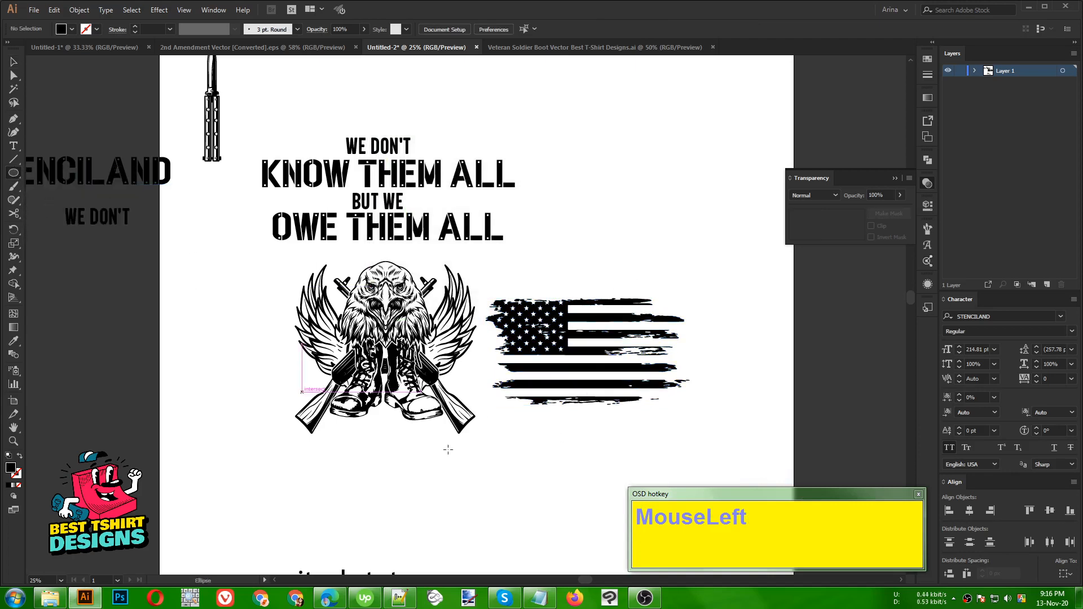
{"action": "mouse_move", "coordinate": [592, 122]}
{"action": "left_mouse_down"}
{"action": "mouse_move", "coordinate": [743, 293]}
{"action": "mouse_move", "coordinate": [765, 293]}
{"action": "left_mouse_up"}
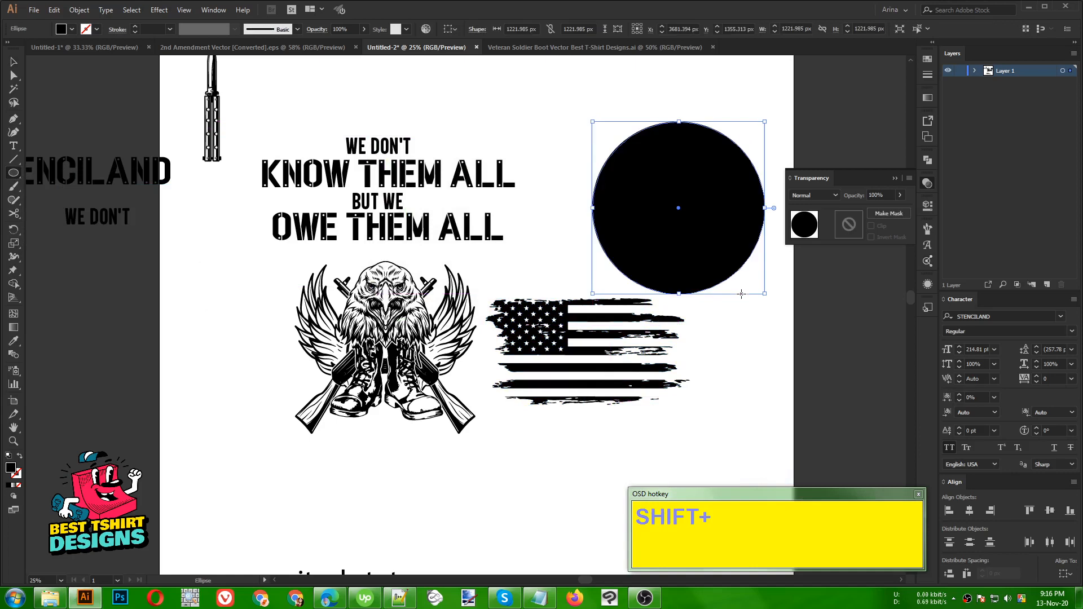
{"action": "key", "text": "shift+v"}
{"action": "left_click_drag", "start_coordinate": [665, 230], "coordinate": [536, 498]}
{"action": "key", "text": "ctrl+z"}
Scale the black circle down proportionally from its centre to about 755 px in diameter
{"action": "left_click", "coordinate": [689, 221]}
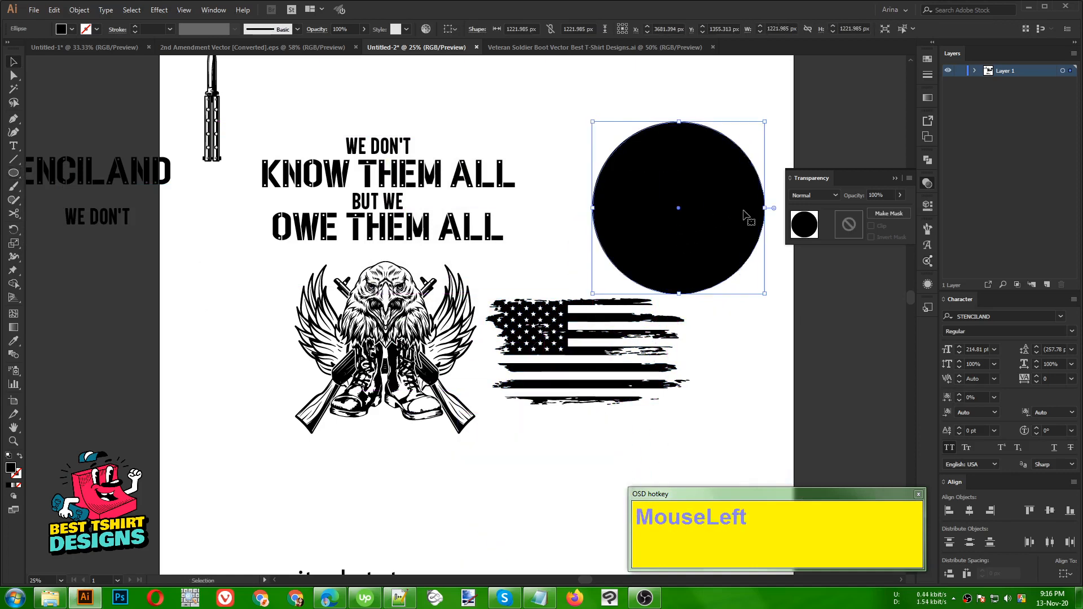
{"action": "left_click", "coordinate": [765, 209], "text": "alt+shift"}
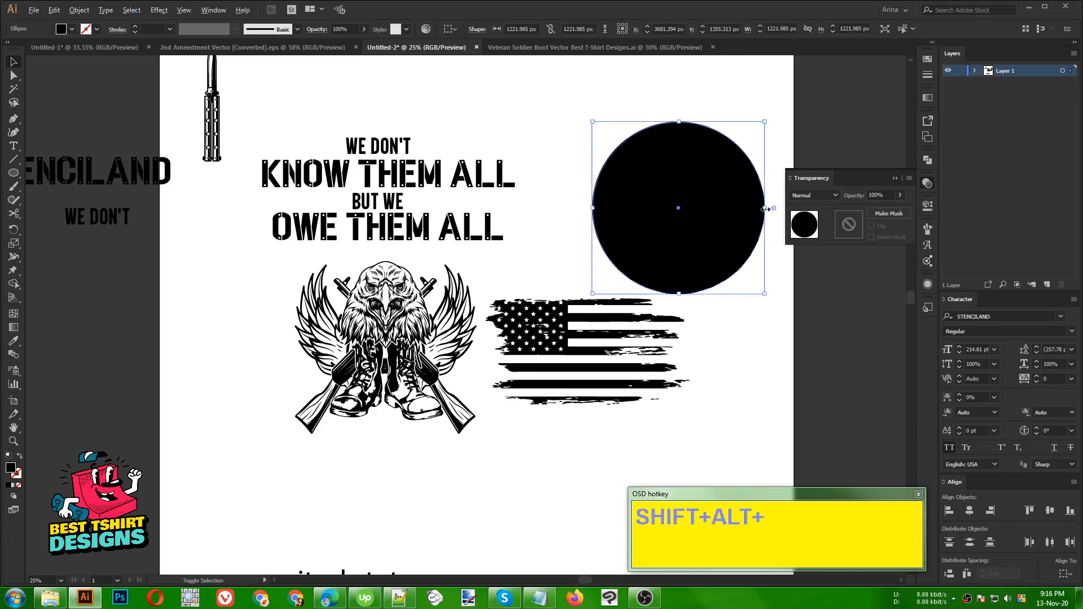
{"action": "left_click_drag", "start_coordinate": [765, 208], "coordinate": [732, 210]}
Move the black circle onto the grunge flag and align the centres of both objects horizontally and vertically
{"action": "left_click_drag", "start_coordinate": [675, 221], "coordinate": [573, 365]}
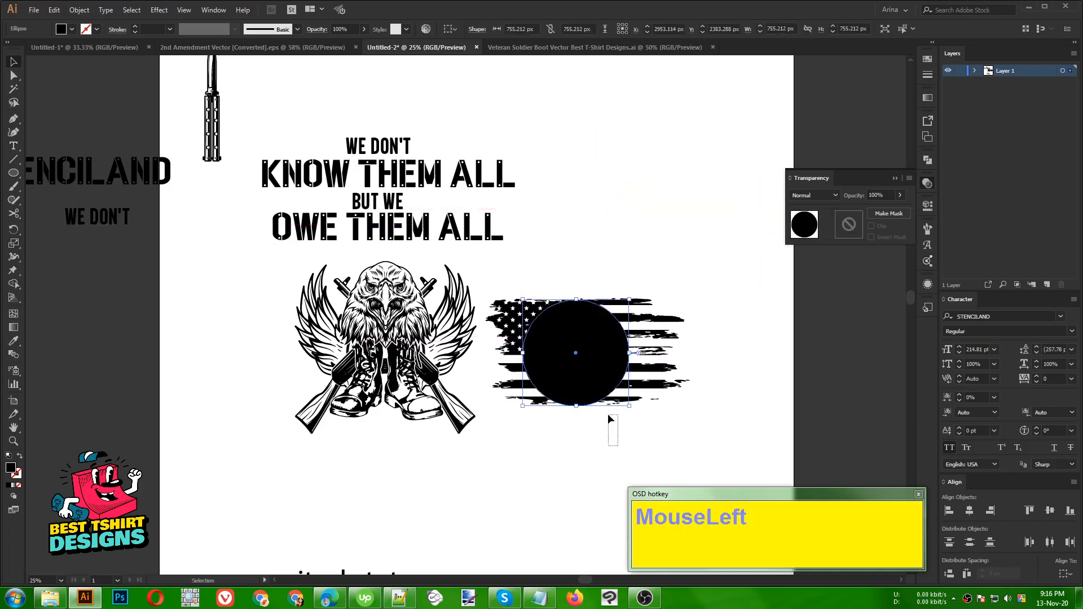
{"action": "left_click_drag", "start_coordinate": [608, 414], "coordinate": [567, 282]}
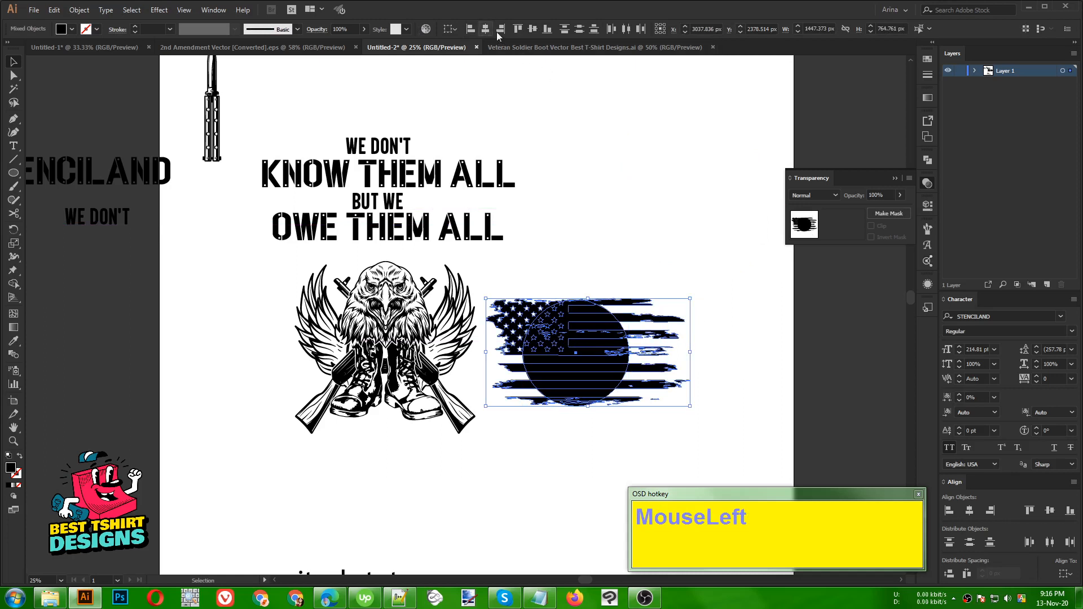
{"action": "left_click", "coordinate": [574, 181]}
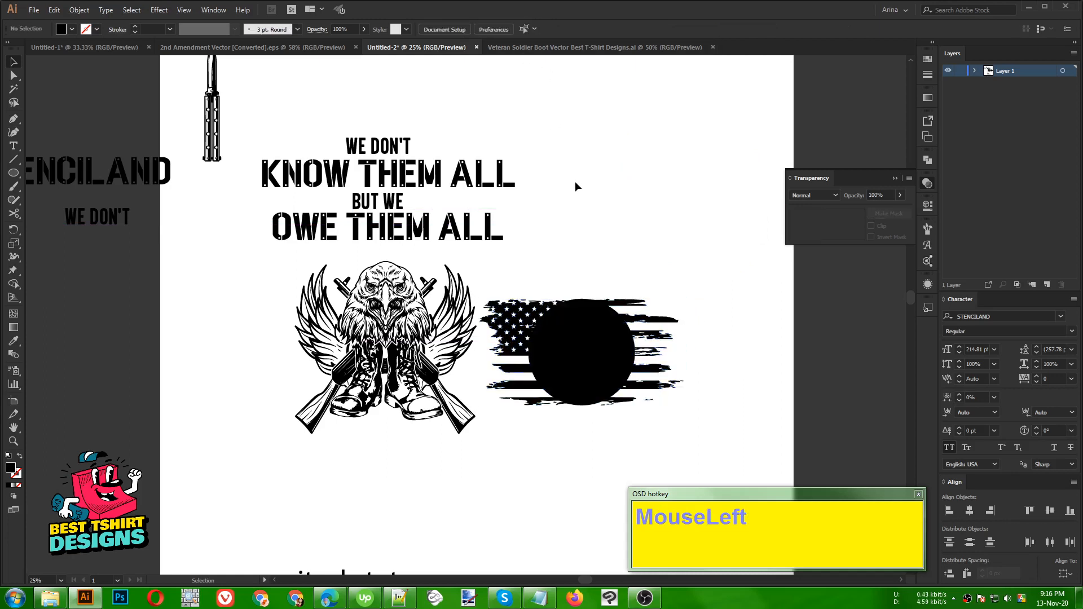
Nudge the circle left in small increments so it covers more of the flag's star field
{"action": "left_click", "coordinate": [599, 342]}
{"action": "key", "text": "Left"}
{"action": "key", "text": "Left"}
{"action": "key", "text": "Left"}
{"action": "key", "text": "Left"}
{"action": "key", "text": "Left"}
{"action": "key", "text": "Left"}
{"action": "key", "text": "Left"}
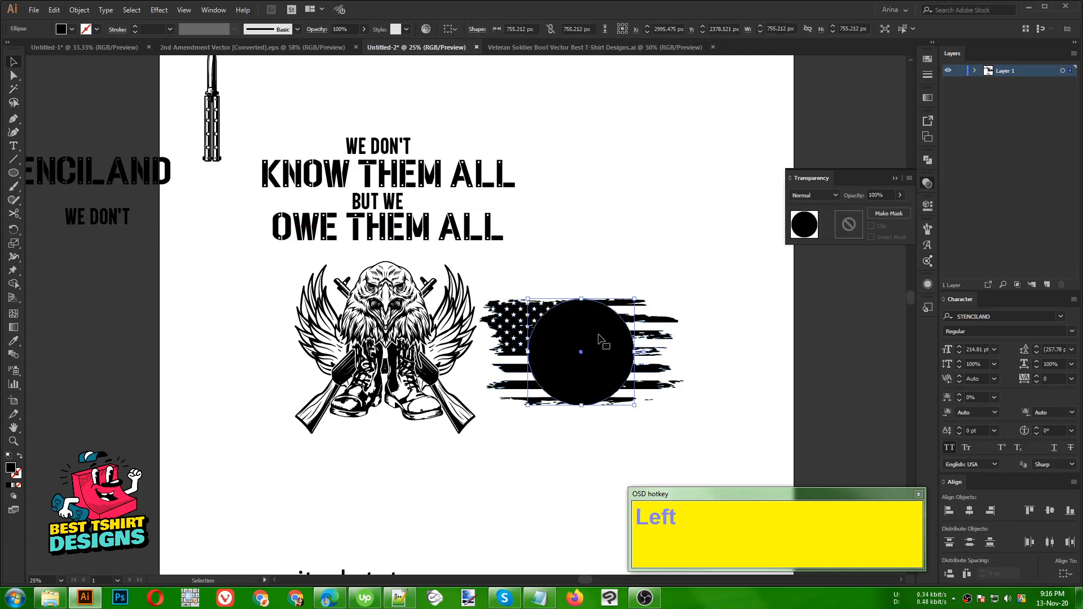
{"action": "key", "text": "Left"}
{"action": "key", "text": "Left"}
{"action": "key", "text": "Left"}
{"action": "key", "text": "Left"}
{"action": "key", "text": "Left"}
{"action": "key", "text": "Left"}
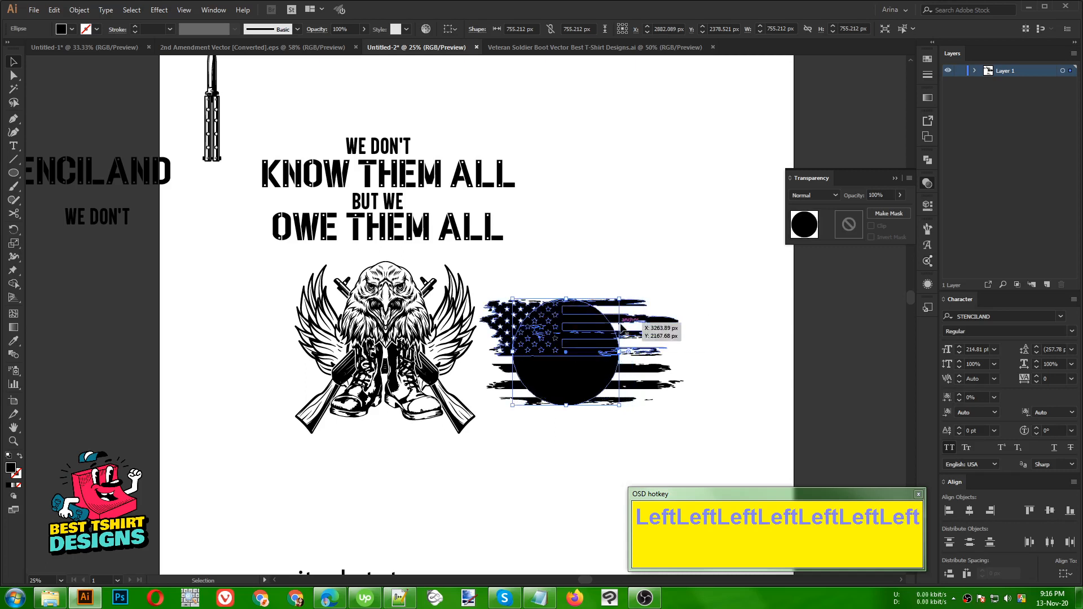
{"action": "left_click", "coordinate": [605, 272]}
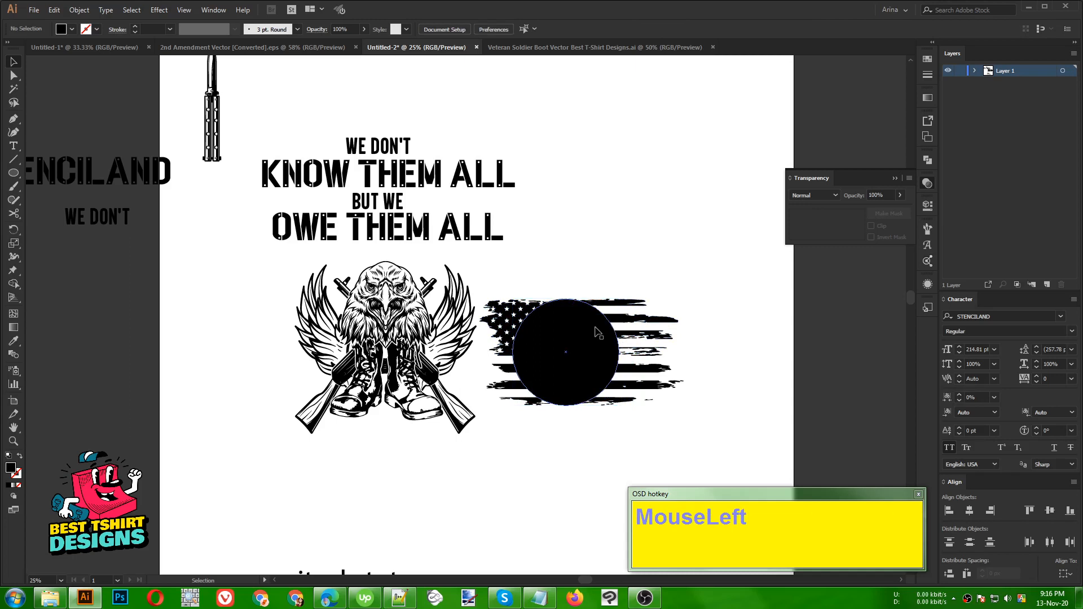
Duplicate the black circle into the empty area above the flag
{"action": "left_click_drag", "start_coordinate": [598, 333], "coordinate": [671, 188]}
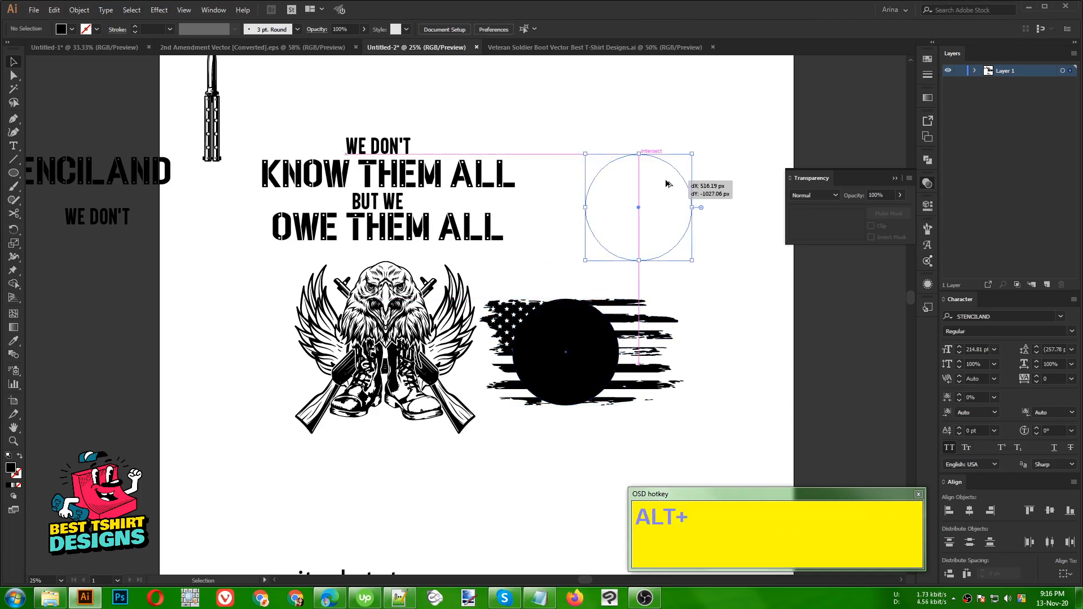
{"action": "left_click", "coordinate": [712, 285]}
{"action": "left_click_drag", "start_coordinate": [618, 423], "coordinate": [620, 422]}
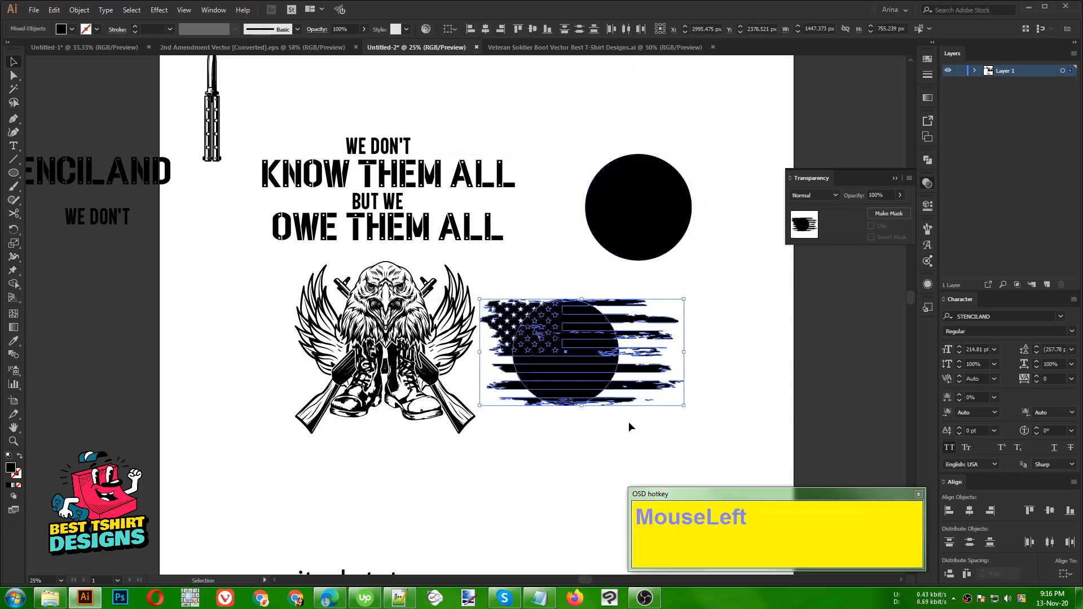
{"action": "left_click", "coordinate": [710, 354]}
Cut the circle lying on the flag and paste it in front at the same position
{"action": "left_click", "coordinate": [613, 364]}
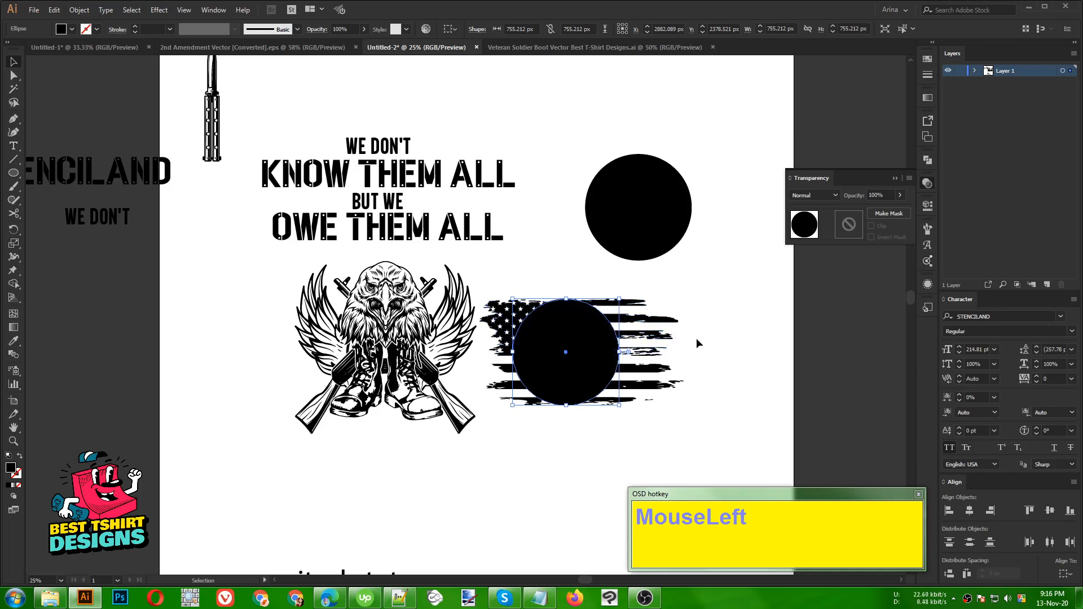
{"action": "key", "text": "ctrl+x"}
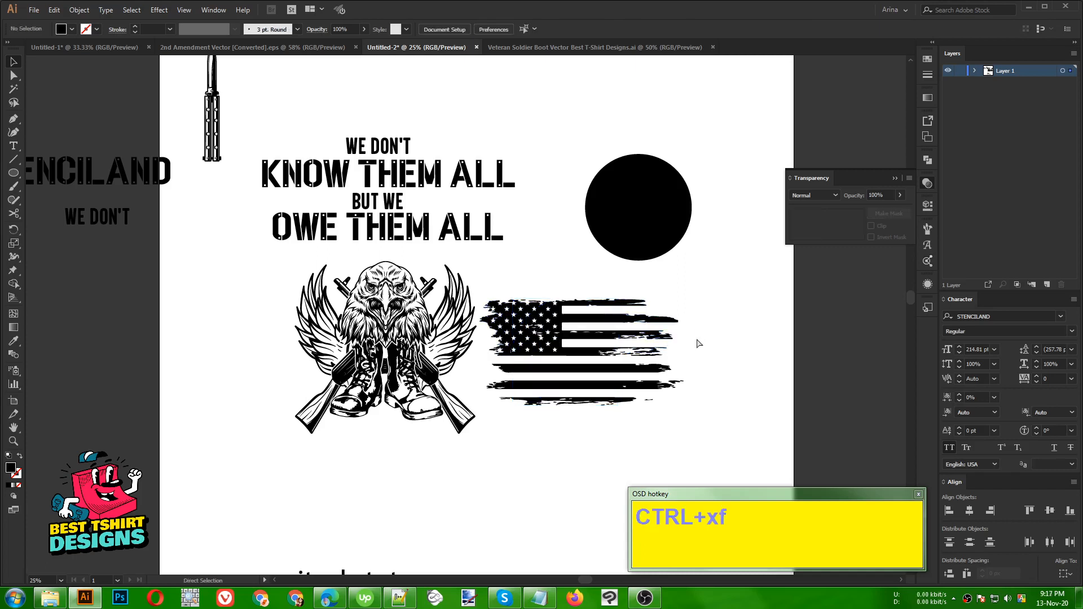
{"action": "key", "text": "ctrl+f"}
{"action": "left_click", "coordinate": [697, 340]}
{"action": "left_click", "coordinate": [601, 360]}
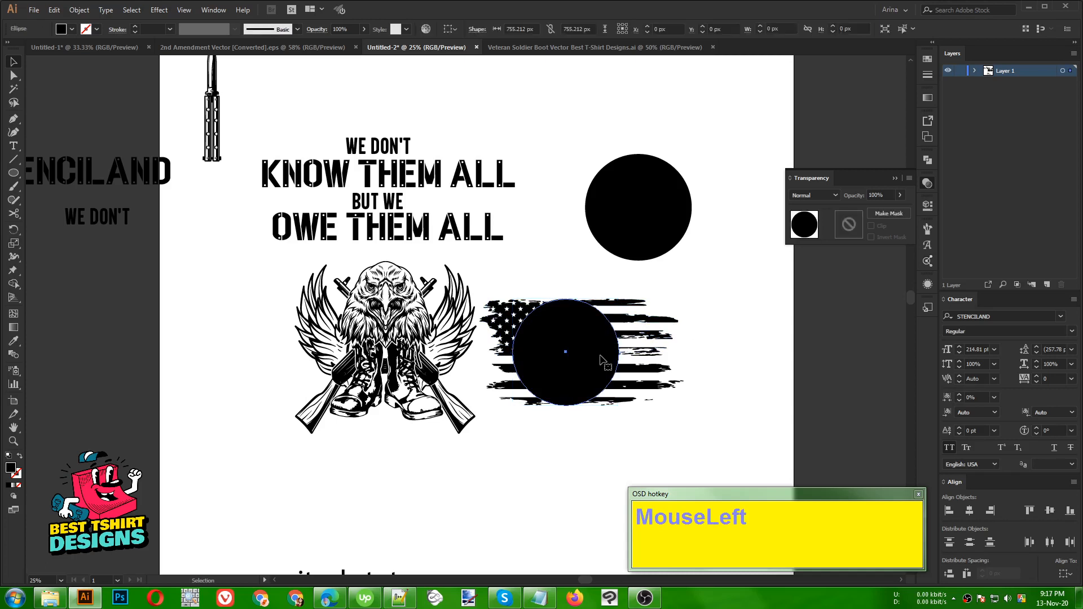
Make a clipping mask from the circle and the flag so the flag is cropped to a round shape
{"action": "left_click", "coordinate": [726, 354]}
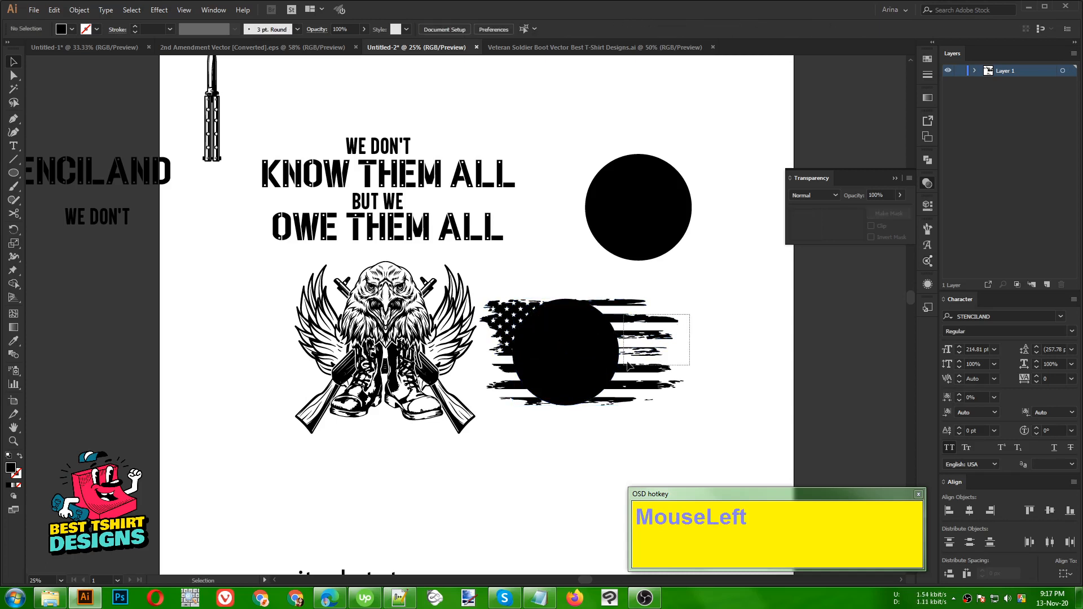
{"action": "left_click_drag", "start_coordinate": [628, 366], "coordinate": [570, 395]}
{"action": "right_click", "coordinate": [583, 359]}
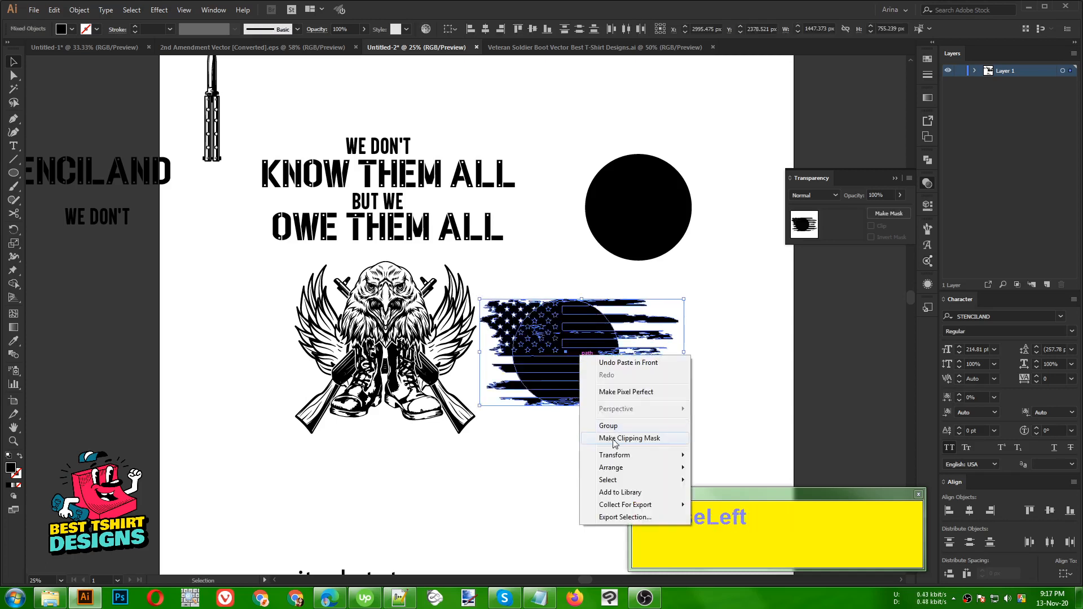
{"action": "left_click", "coordinate": [609, 437]}
{"action": "left_click", "coordinate": [679, 390]}
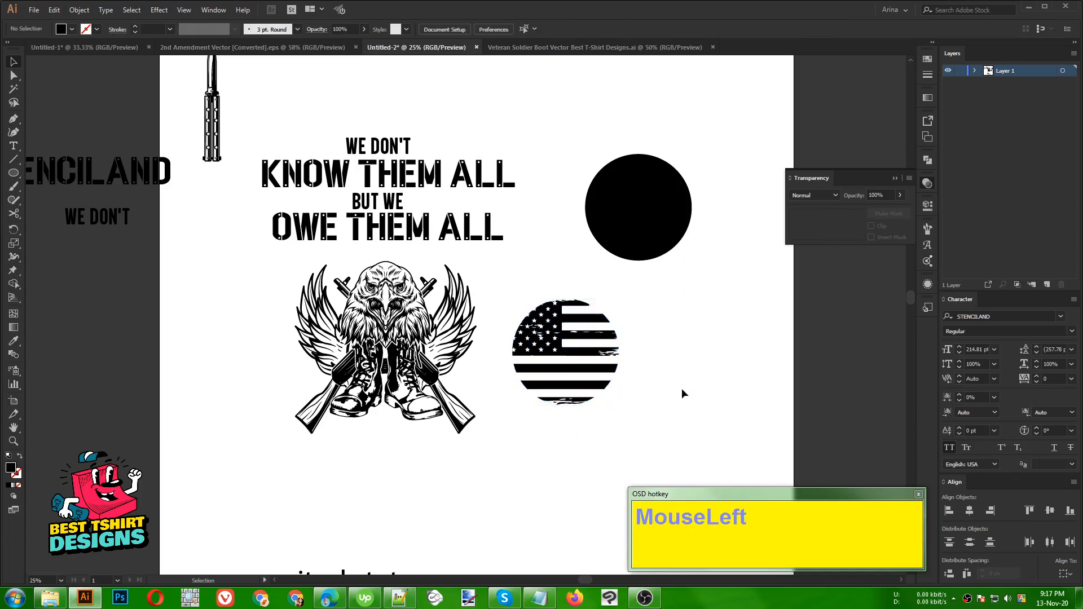
Inspect the mask and flag artwork inside the round clip group in isolation mode, and exit it
{"action": "double_click", "coordinate": [588, 359]}
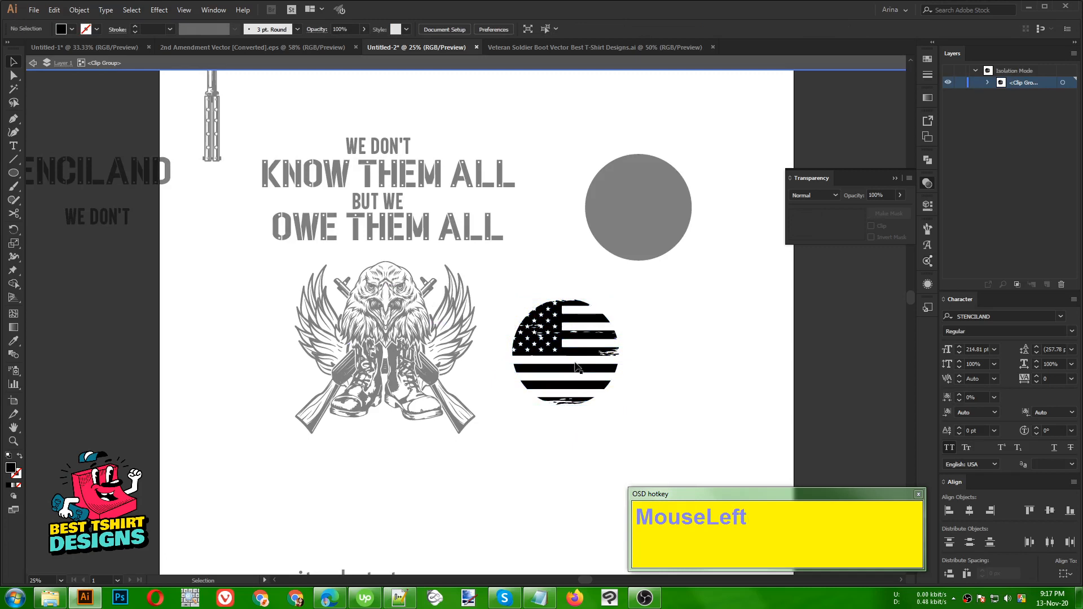
{"action": "left_click", "coordinate": [579, 364]}
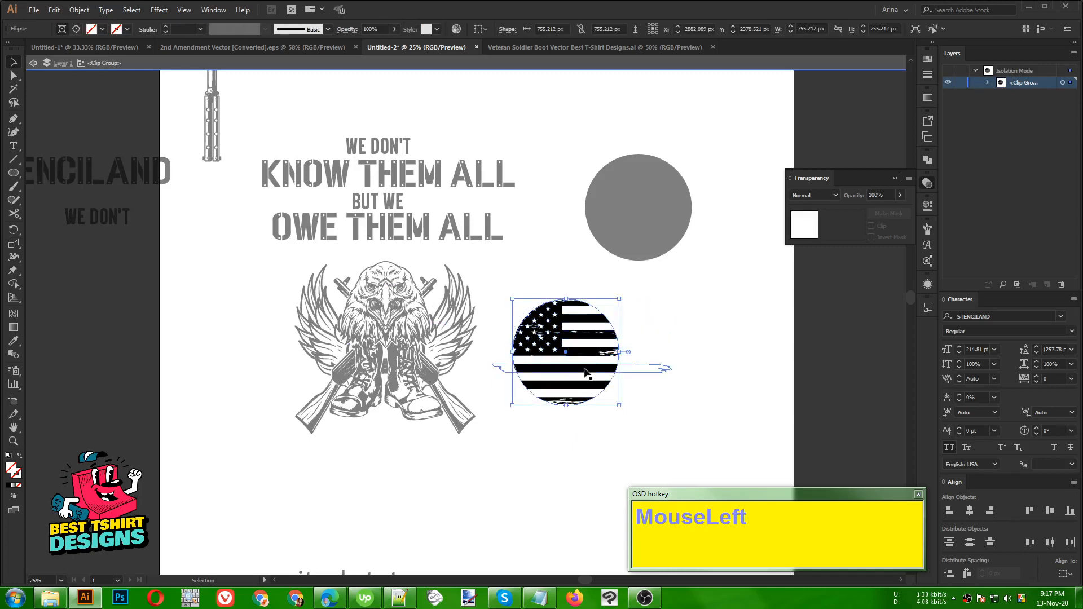
{"action": "left_click", "coordinate": [587, 369]}
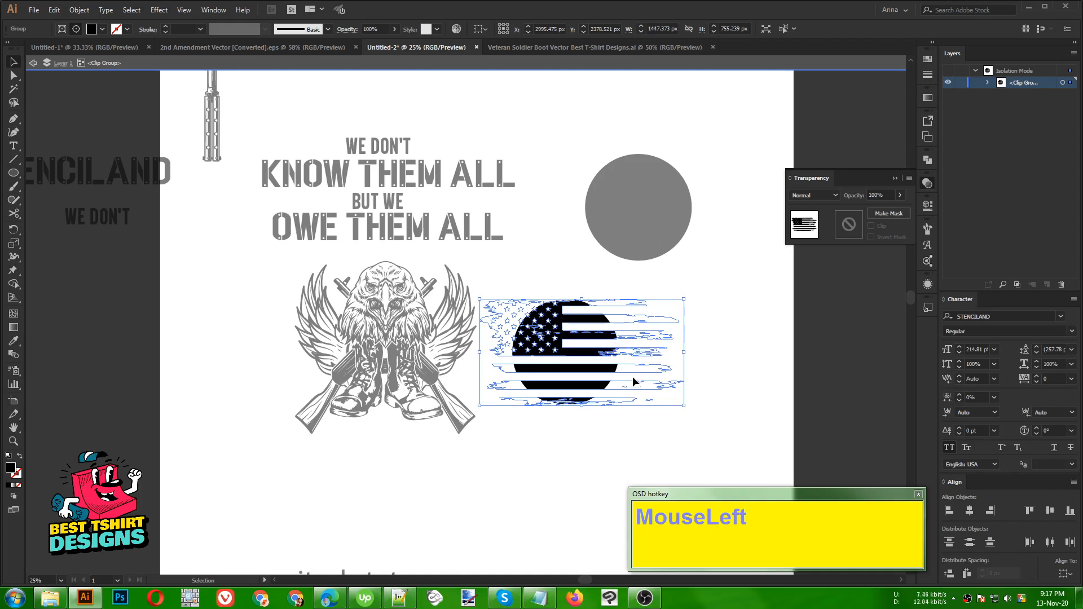
{"action": "double_click", "coordinate": [585, 423]}
Move the round flag off the artboard's left side, below the loose "WE DON'T" text
{"action": "scroll", "coordinate": [562, 368], "scroll_direction": "down", "scroll_amount": 1, "text": "alt"}
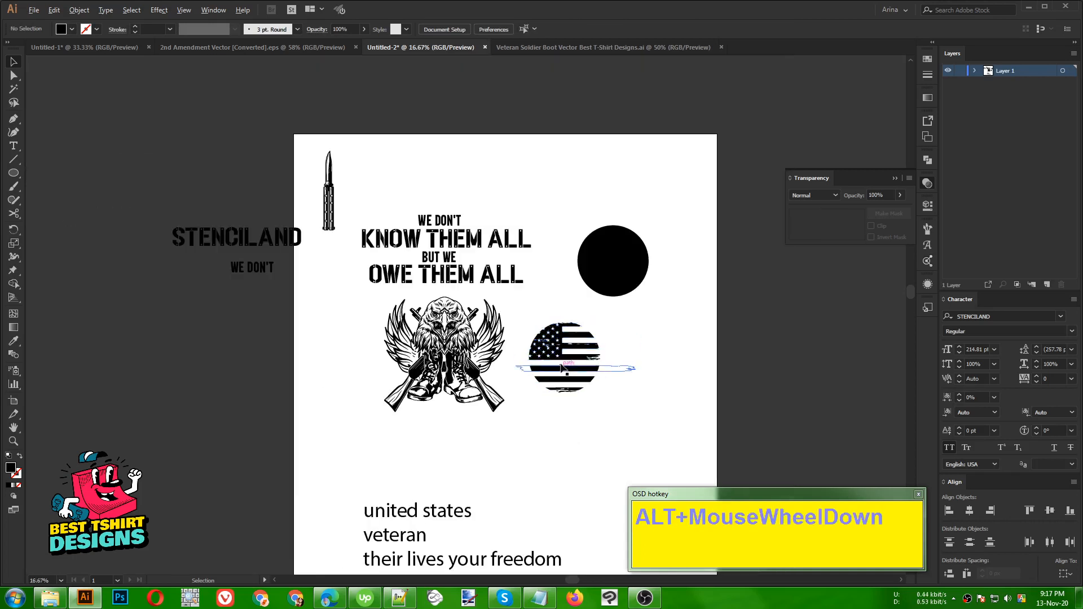
{"action": "left_click_drag", "start_coordinate": [562, 368], "coordinate": [232, 382]}
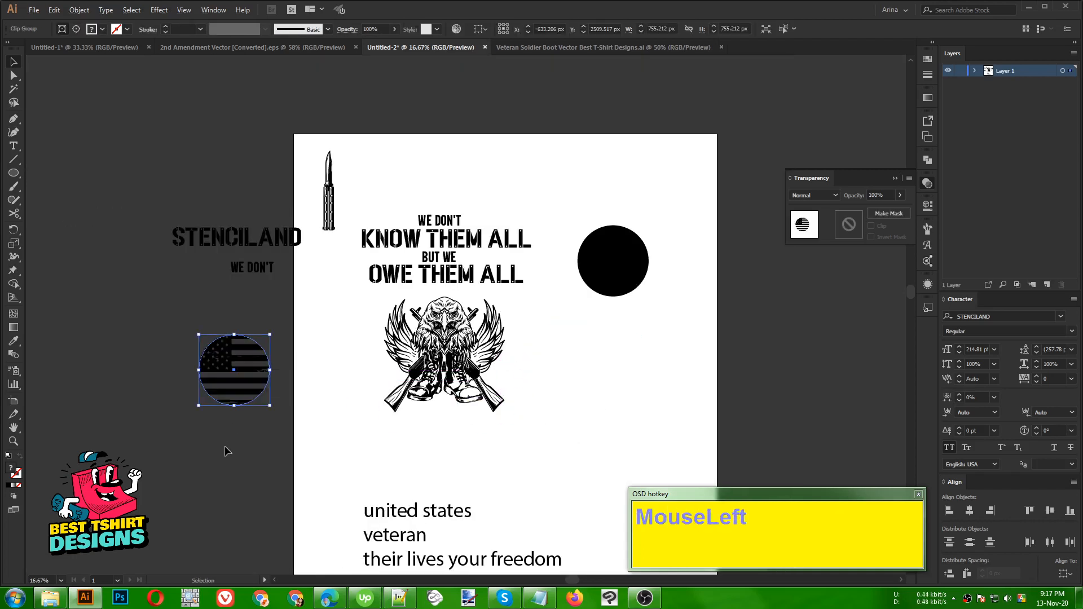
{"action": "left_click", "coordinate": [224, 451]}
Isolate the round flag's clip group and recolour the flag artwork inside it with a red fill
{"action": "scroll", "coordinate": [220, 384], "scroll_direction": "up", "scroll_amount": 4, "text": "alt"}
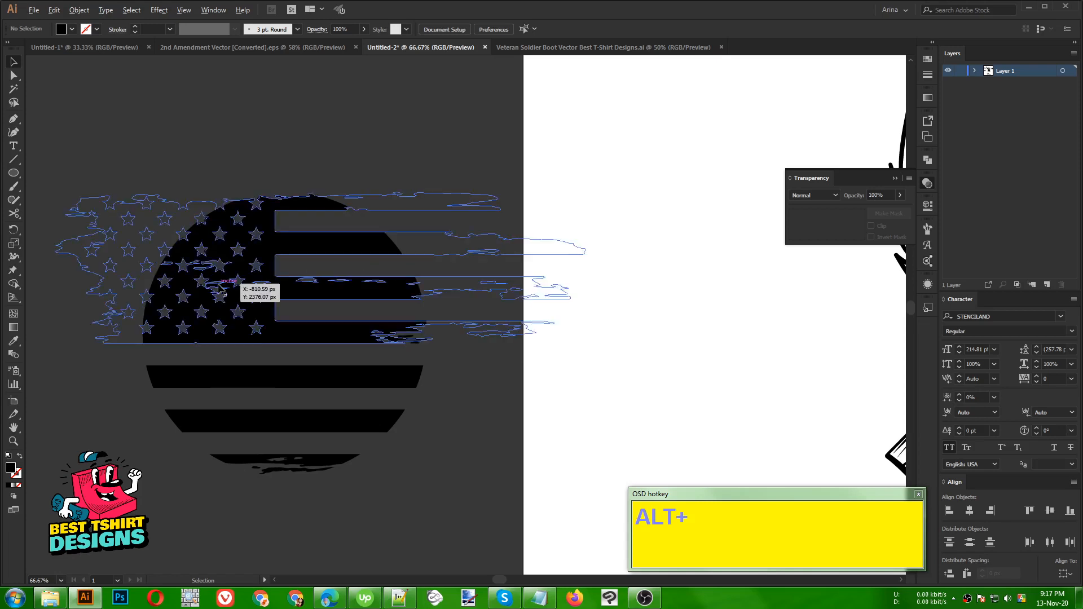
{"action": "scroll", "coordinate": [220, 288], "scroll_direction": "down", "scroll_amount": 2, "text": "alt"}
{"action": "scroll", "coordinate": [242, 294], "scroll_direction": "up", "scroll_amount": 1, "text": "alt"}
{"action": "double_click", "coordinate": [311, 326]}
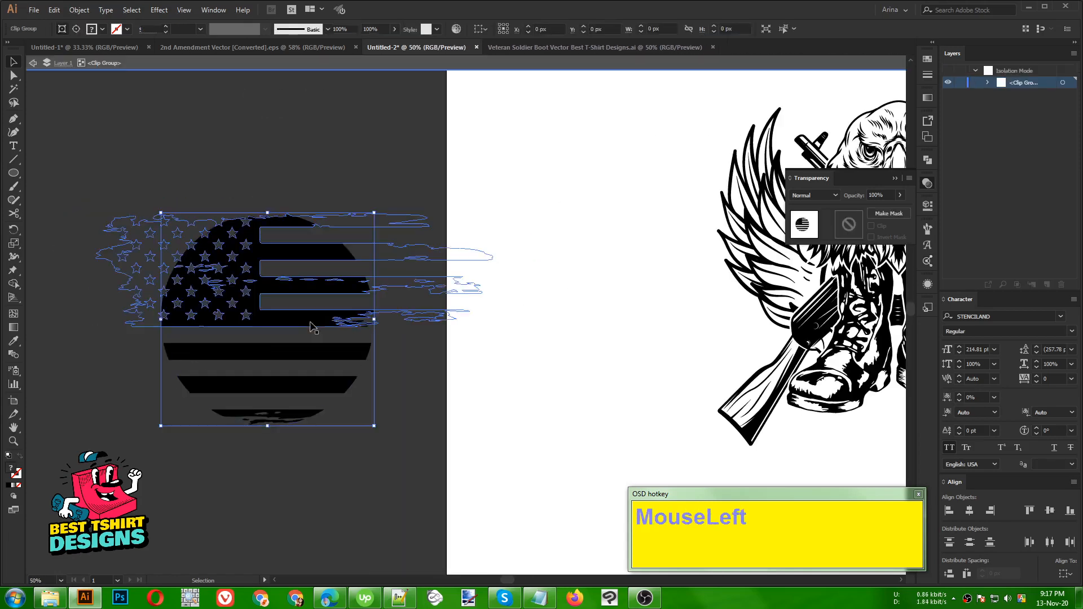
{"action": "left_click", "coordinate": [315, 326]}
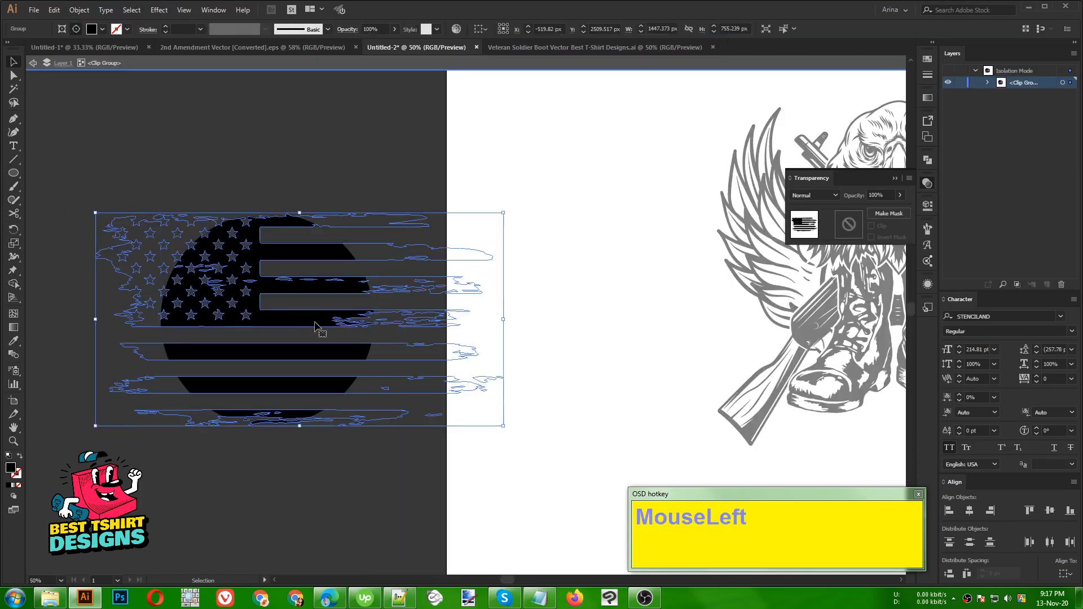
{"action": "left_click", "coordinate": [261, 194]}
{"action": "left_click", "coordinate": [251, 214]}
{"action": "left_click", "coordinate": [102, 30]}
{"action": "left_click", "coordinate": [90, 51]}
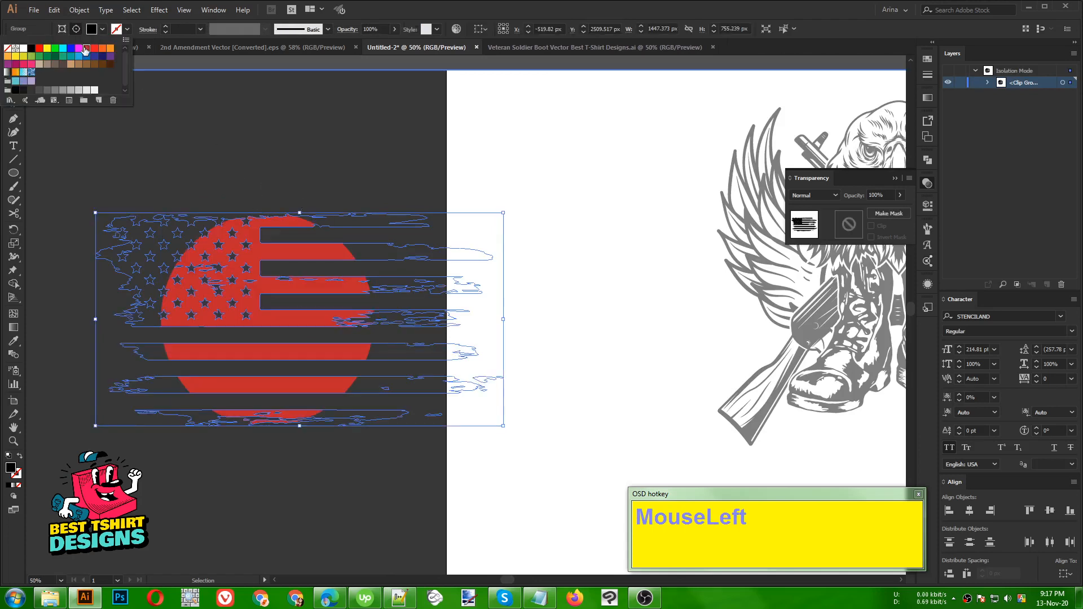
{"action": "left_click", "coordinate": [217, 121]}
{"action": "left_click", "coordinate": [216, 123]}
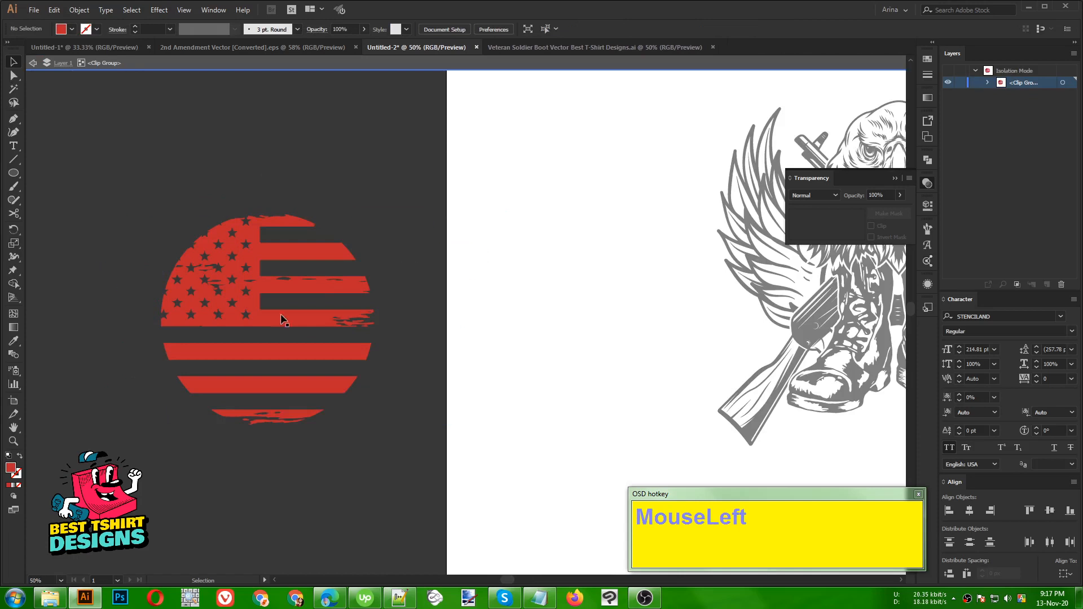
Draw a rectangle about 980 by 968 px covering the round flag inside the clip group, and fill it white
{"action": "left_click_drag", "start_coordinate": [13, 175], "coordinate": [60, 174]}
{"action": "left_click_drag", "start_coordinate": [126, 182], "coordinate": [402, 454]}
{"action": "left_click", "coordinate": [92, 29]}
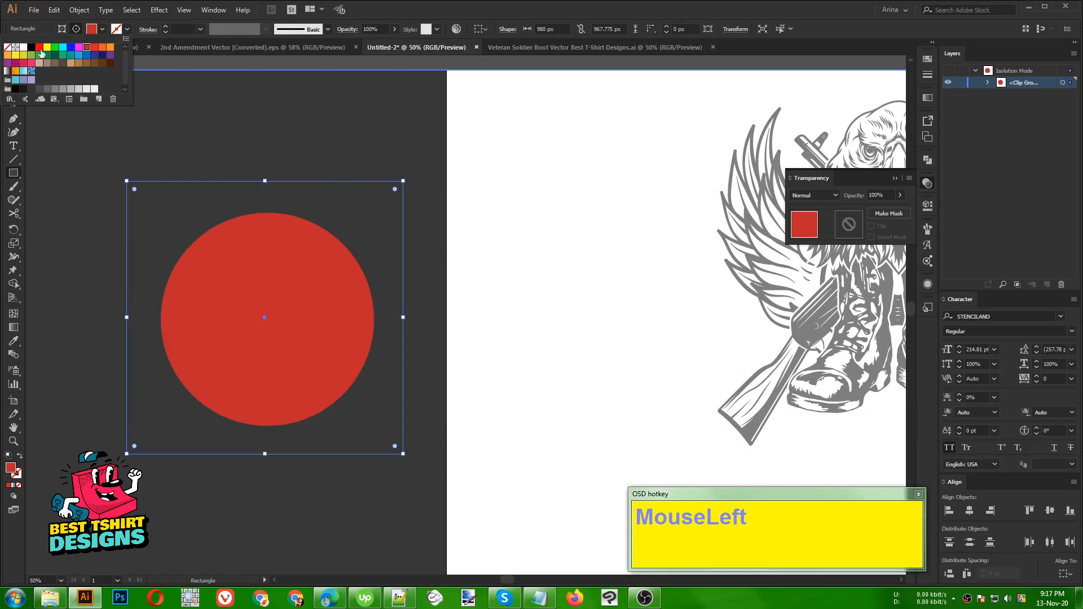
{"action": "left_click", "coordinate": [23, 46]}
{"action": "left_click", "coordinate": [222, 115]}
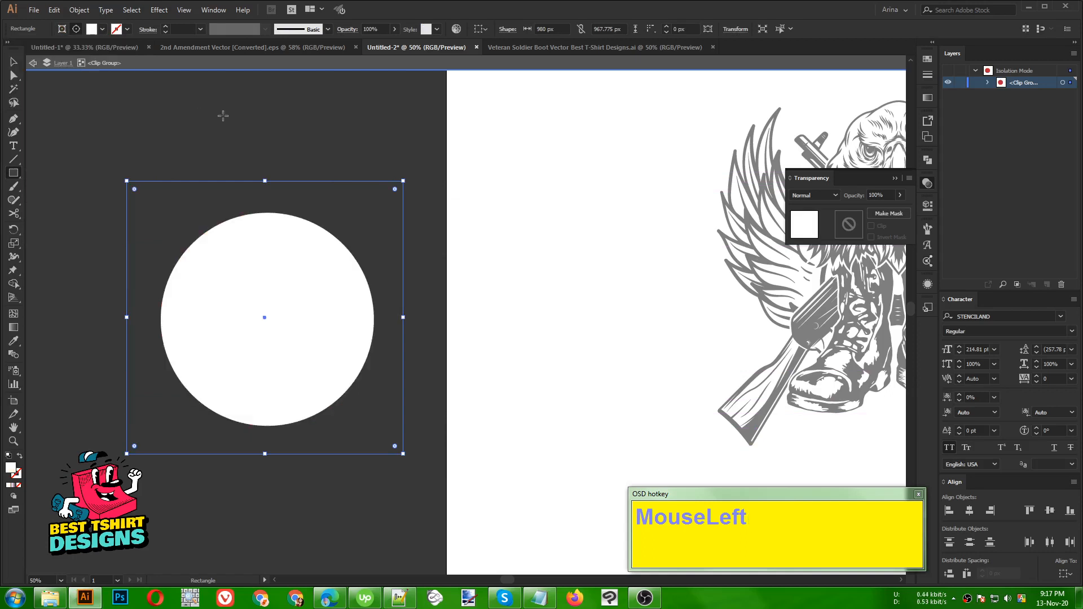
Cut the white rectangle and paste it in back so it lies behind the red flag artwork
{"action": "key", "text": "ctrl+x"}
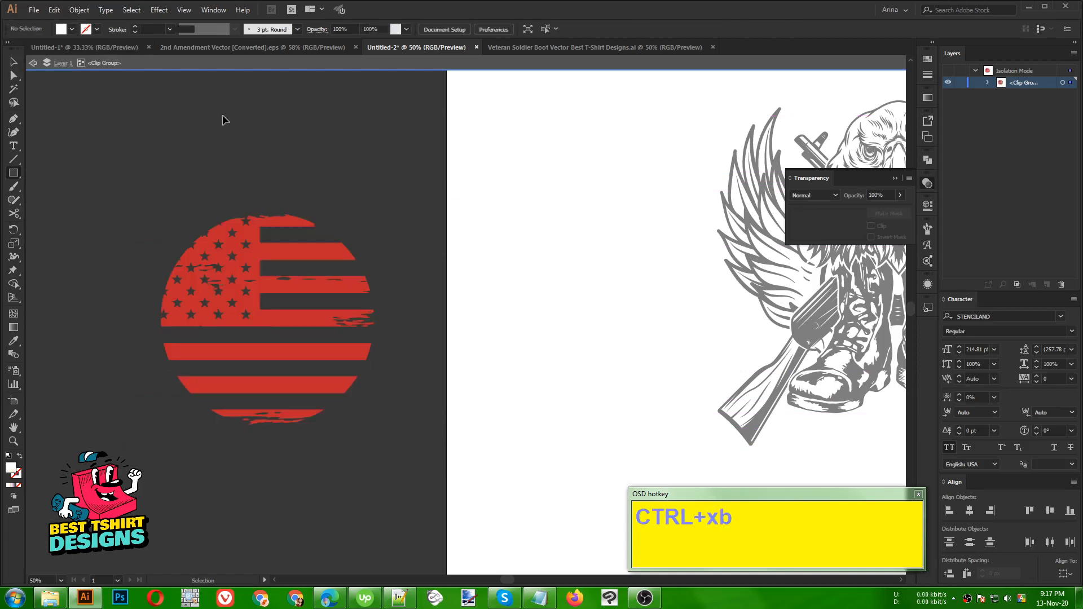
{"action": "key", "text": "ctrl+b"}
{"action": "key", "text": "v"}
{"action": "left_click", "coordinate": [273, 150]}
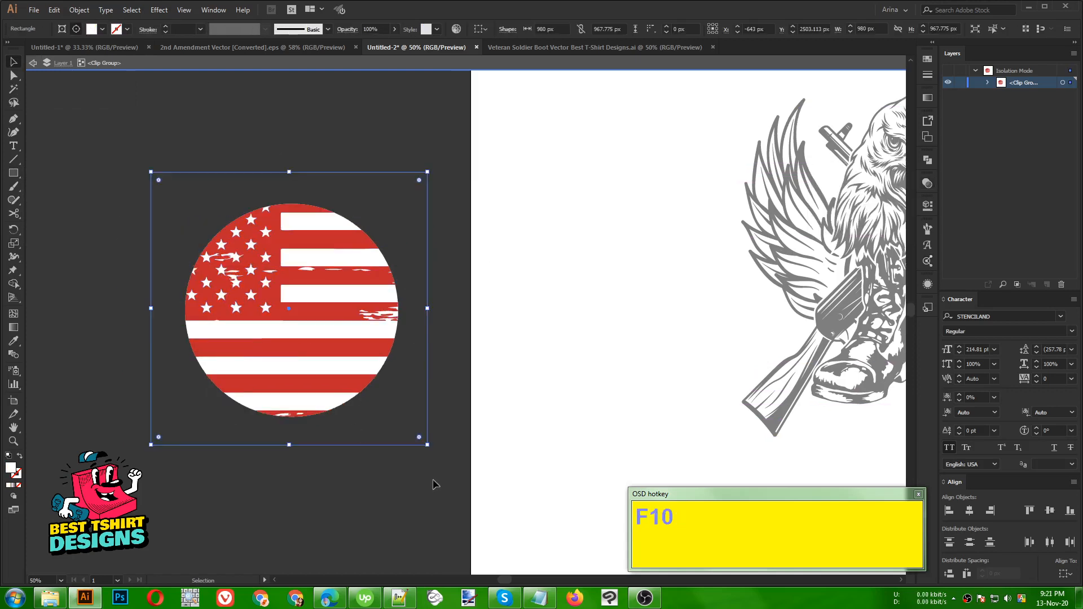
Deselect the white rectangle and exit isolation mode for the round flag
{"action": "left_click", "coordinate": [434, 482]}
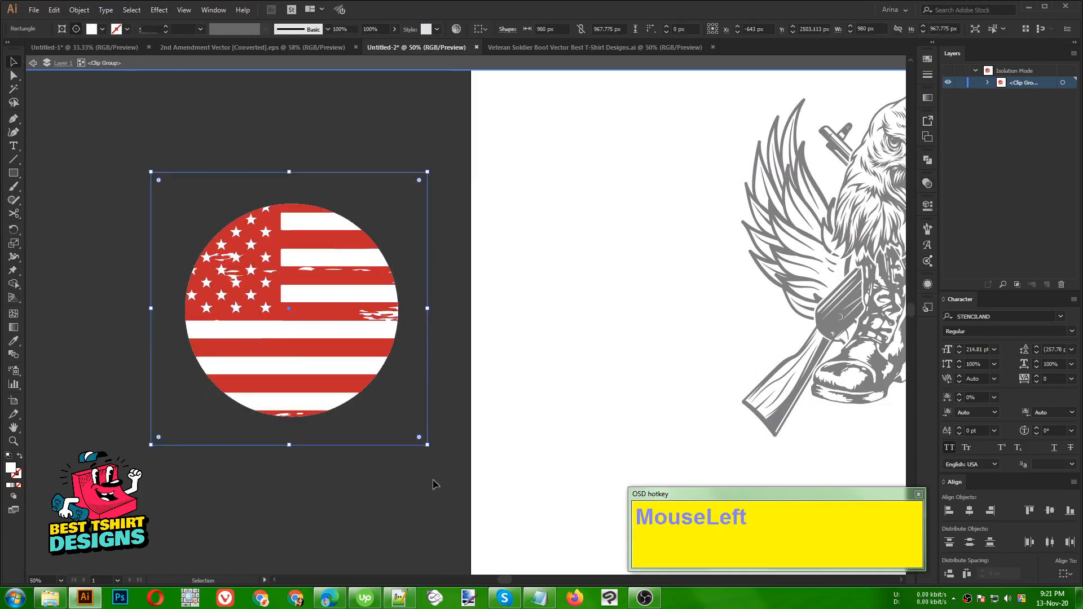
{"action": "left_click", "coordinate": [335, 296]}
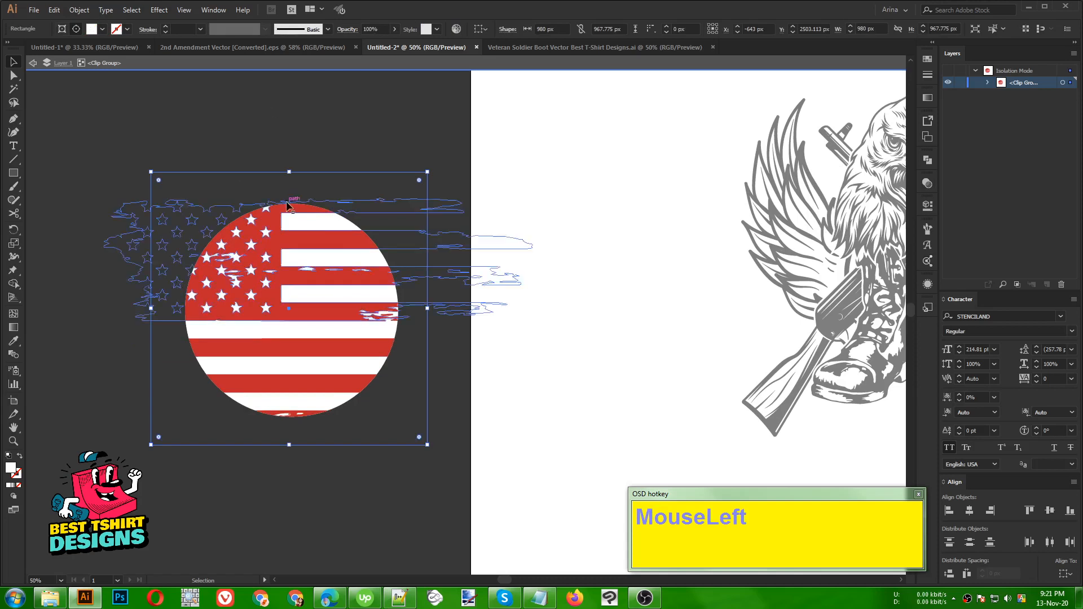
{"action": "left_click", "coordinate": [325, 142]}
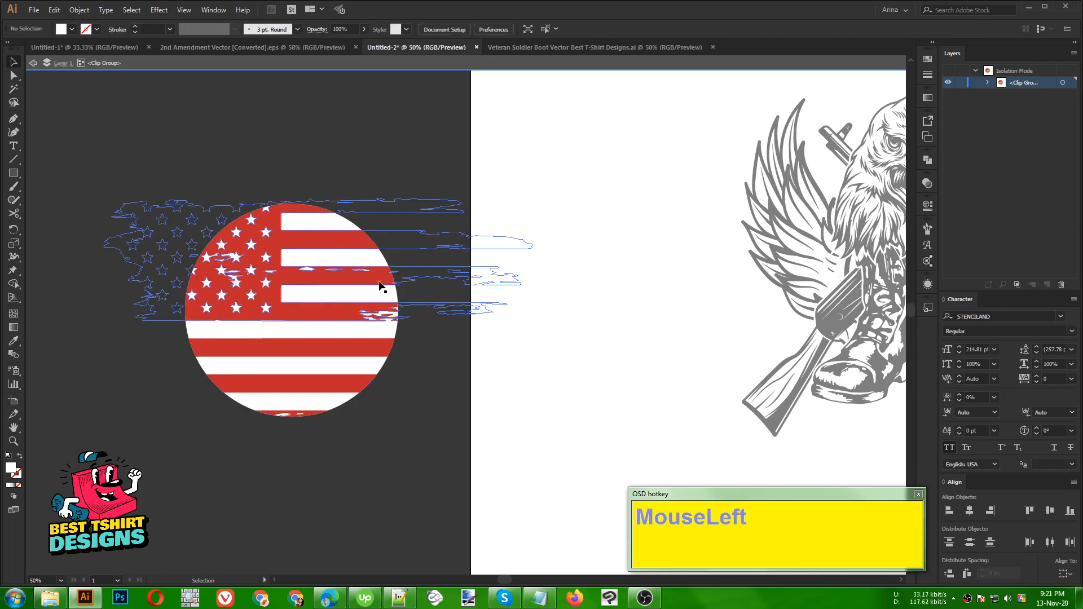
{"action": "right_click", "coordinate": [386, 154]}
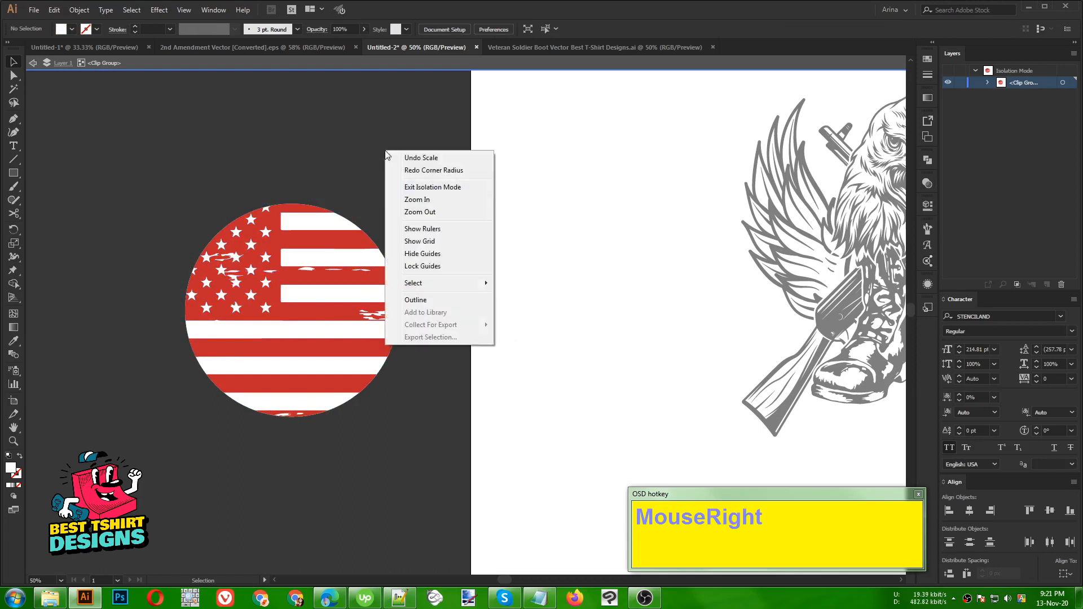
{"action": "left_click", "coordinate": [417, 187]}
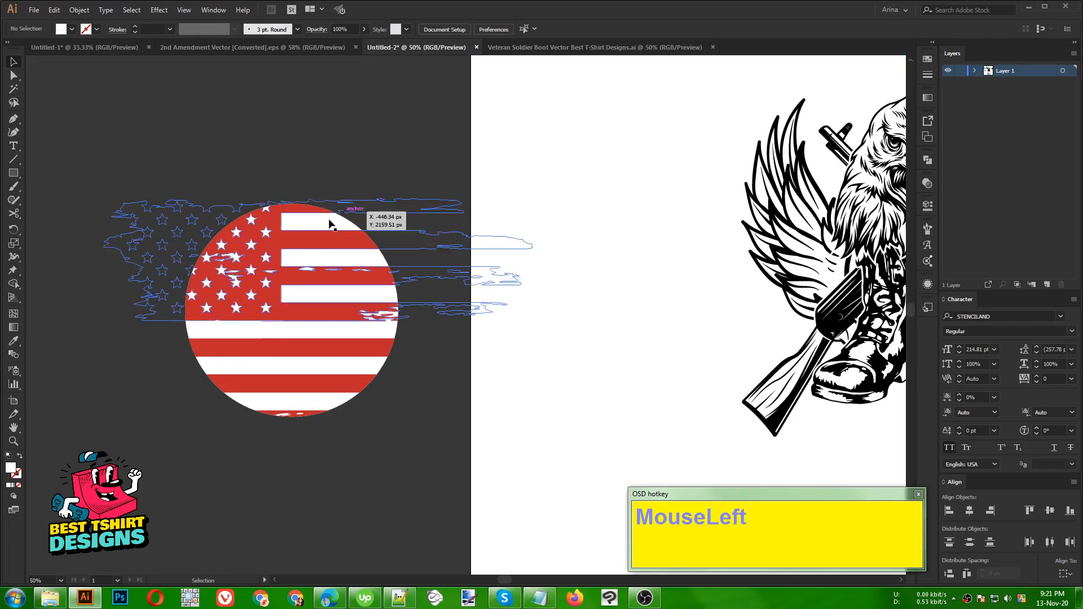
Move the round flag beside the eagle emblem and place the black circle over it with their centres aligned
{"action": "scroll", "coordinate": [241, 263], "scroll_direction": "down", "scroll_amount": 2}
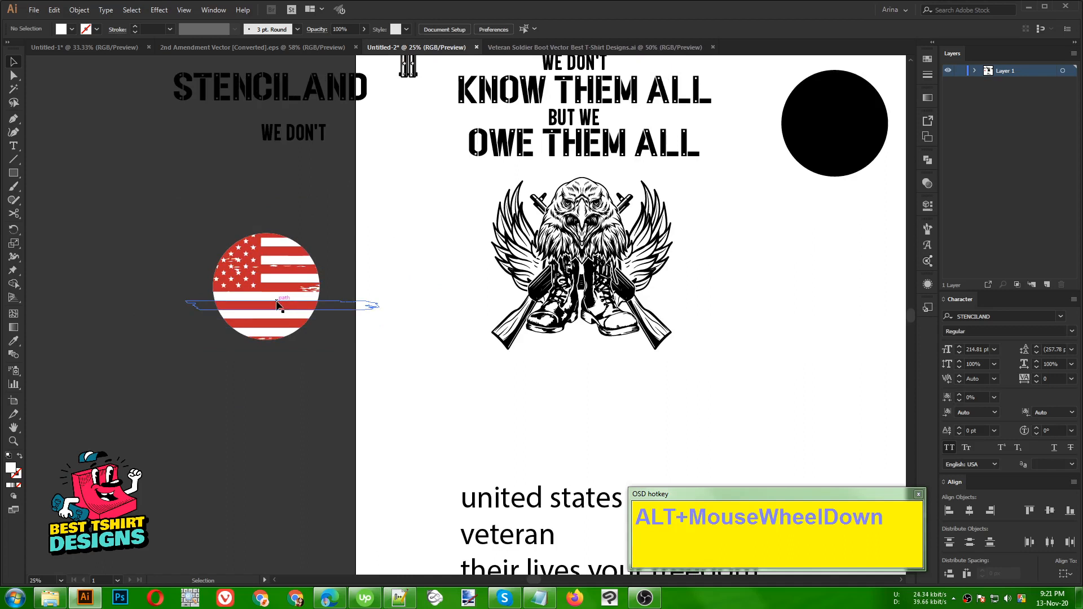
{"action": "left_click_drag", "start_coordinate": [290, 286], "coordinate": [793, 309]}
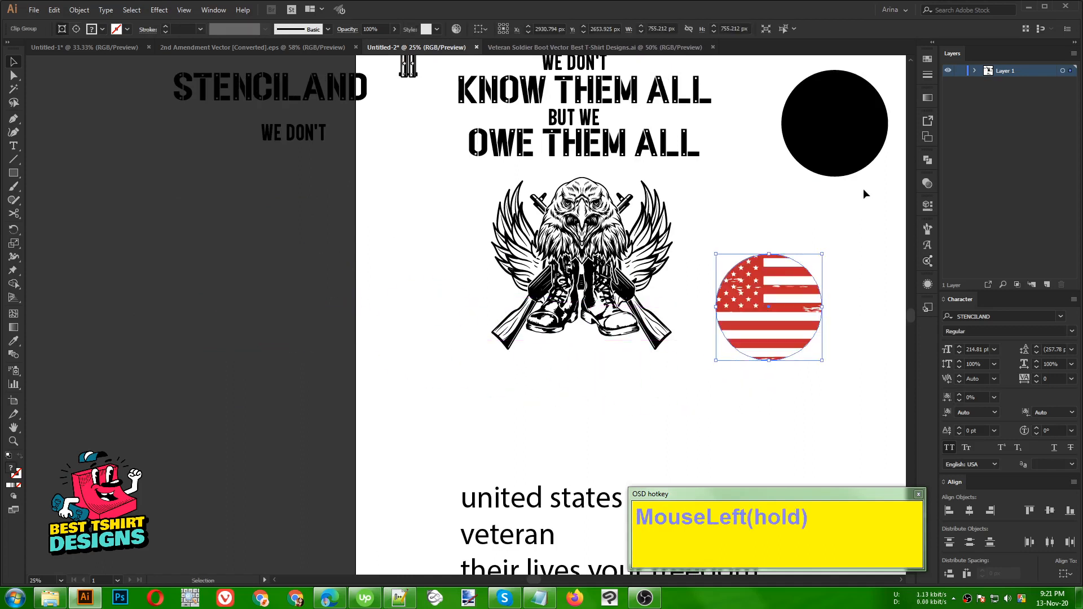
{"action": "left_click_drag", "start_coordinate": [847, 145], "coordinate": [781, 329]}
{"action": "left_click", "coordinate": [844, 239]}
{"action": "left_click_drag", "start_coordinate": [834, 209], "coordinate": [781, 345]}
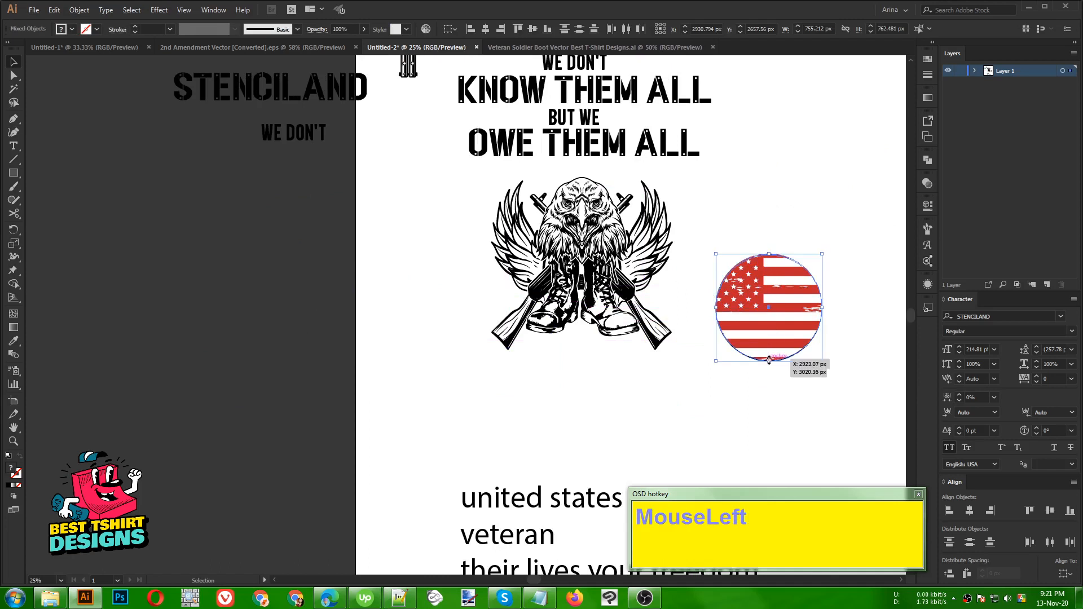
{"action": "left_click", "coordinate": [533, 29]}
{"action": "key", "text": "ctrl+7"}
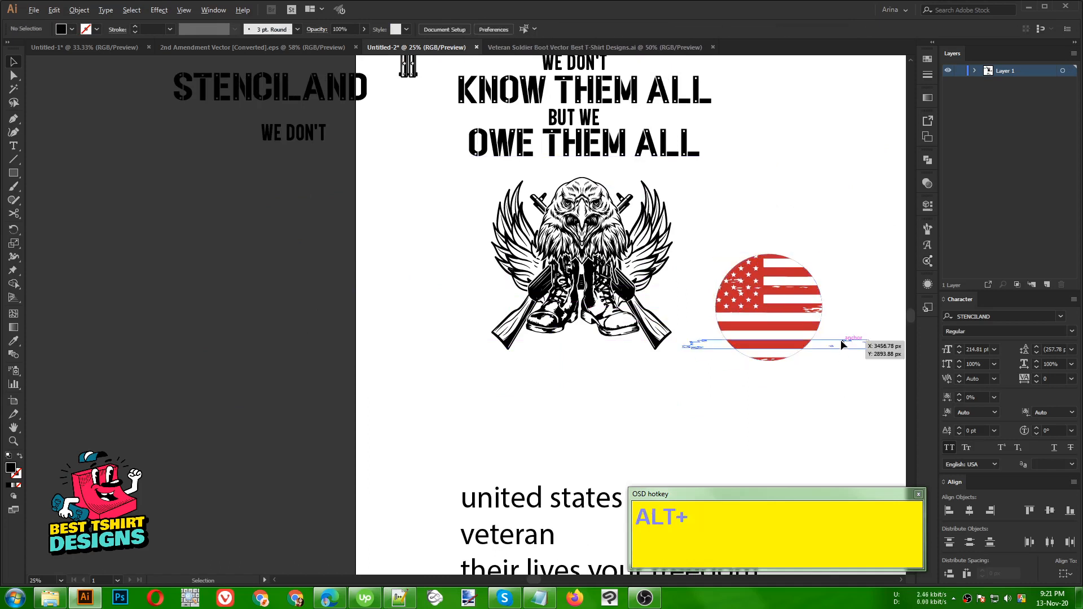
Cut the round flag and paste it in back so it lies behind the black circle
{"action": "scroll", "coordinate": [840, 340], "scroll_direction": "up", "scroll_amount": 1}
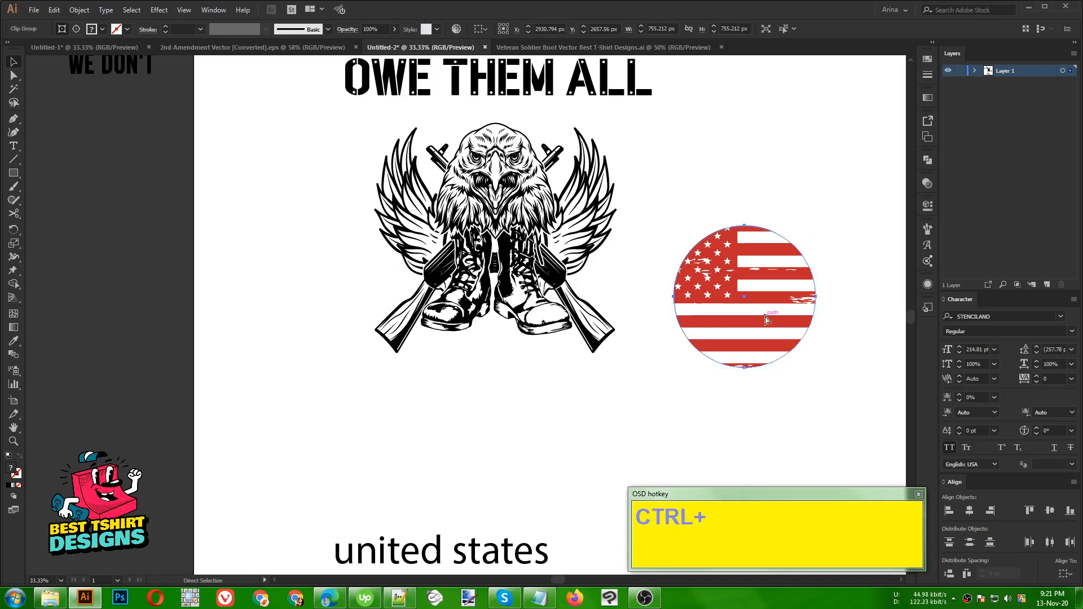
{"action": "key", "text": "ctrl+x"}
{"action": "left_click", "coordinate": [749, 314]}
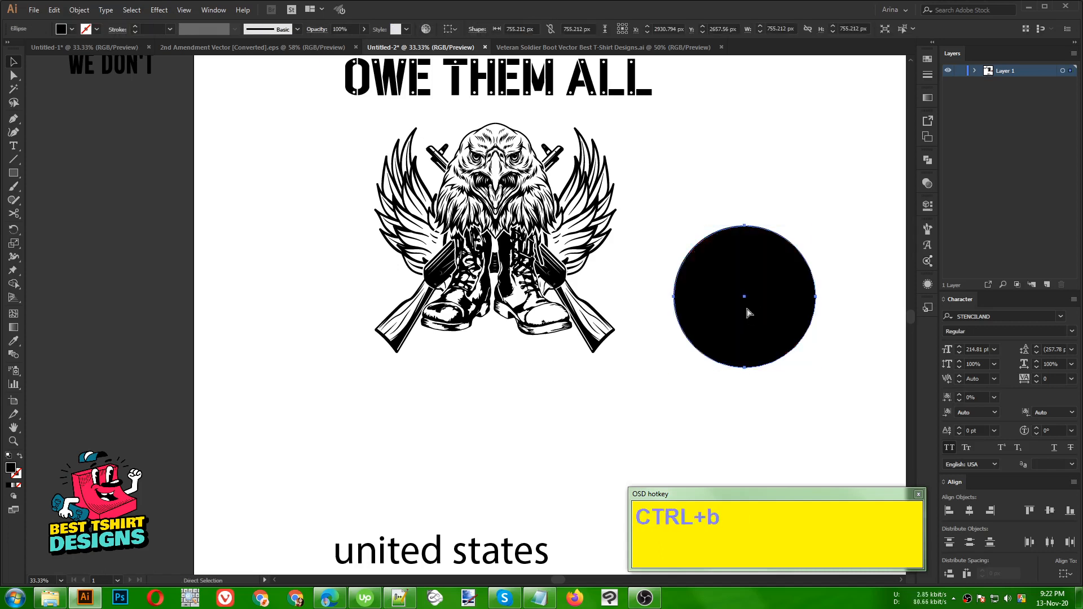
{"action": "left_click", "coordinate": [845, 319]}
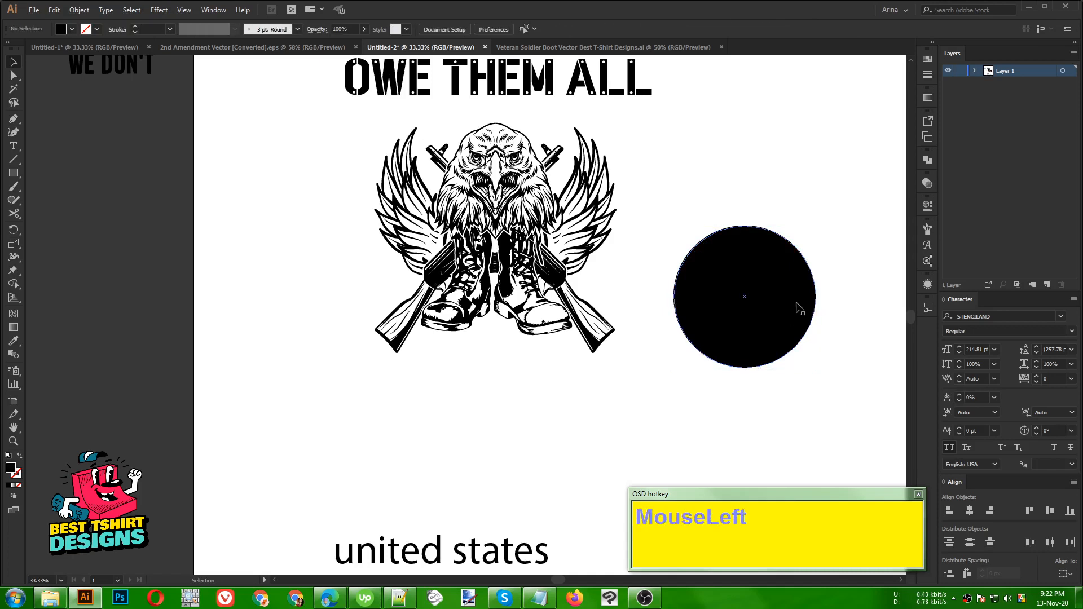
{"action": "left_click_drag", "start_coordinate": [800, 308], "coordinate": [854, 371]}
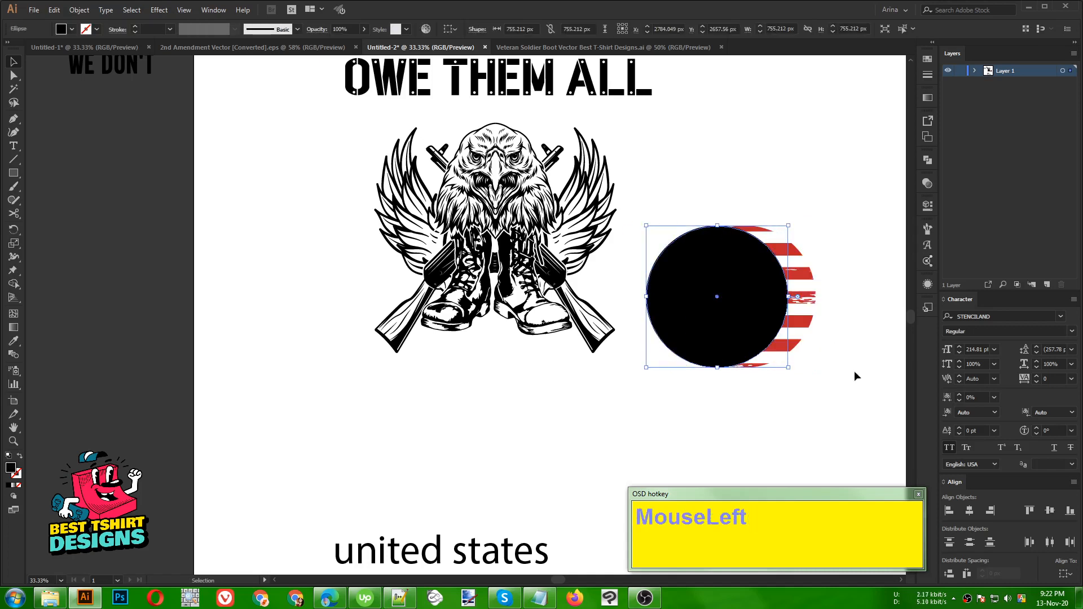
{"action": "key", "text": "ctrl+z"}
{"action": "left_click", "coordinate": [838, 365]}
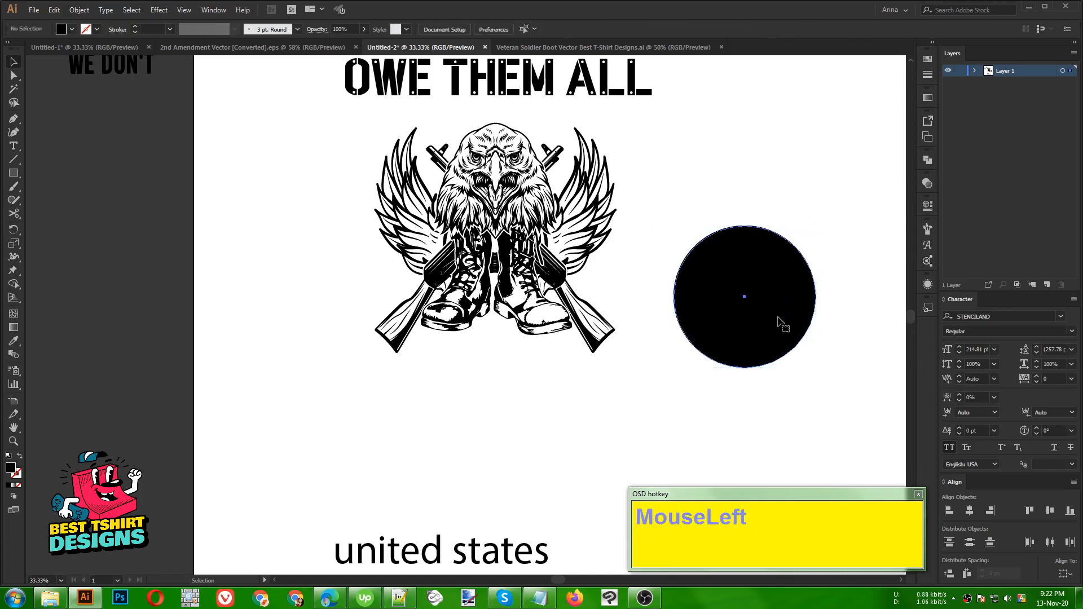
Enlarge the black circle about its centre to about 814 px and turn its fill into a 10 pt black outline
{"action": "left_click", "coordinate": [786, 328]}
{"action": "scroll", "coordinate": [808, 316], "scroll_direction": "up", "scroll_amount": 1, "text": "alt"}
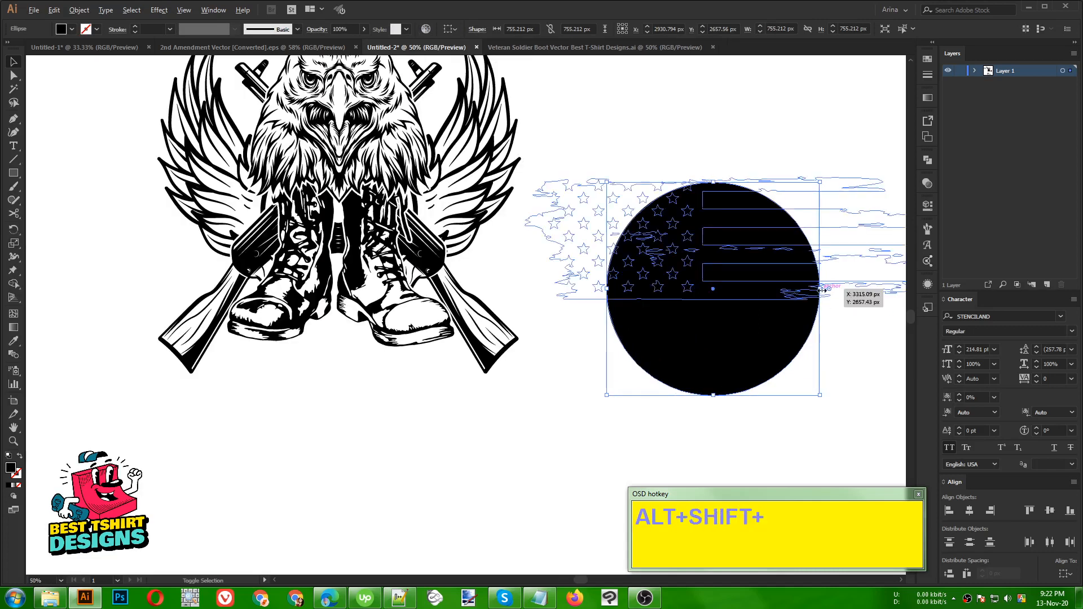
{"action": "left_click_drag", "start_coordinate": [820, 292], "coordinate": [828, 289], "text": "alt+shift"}
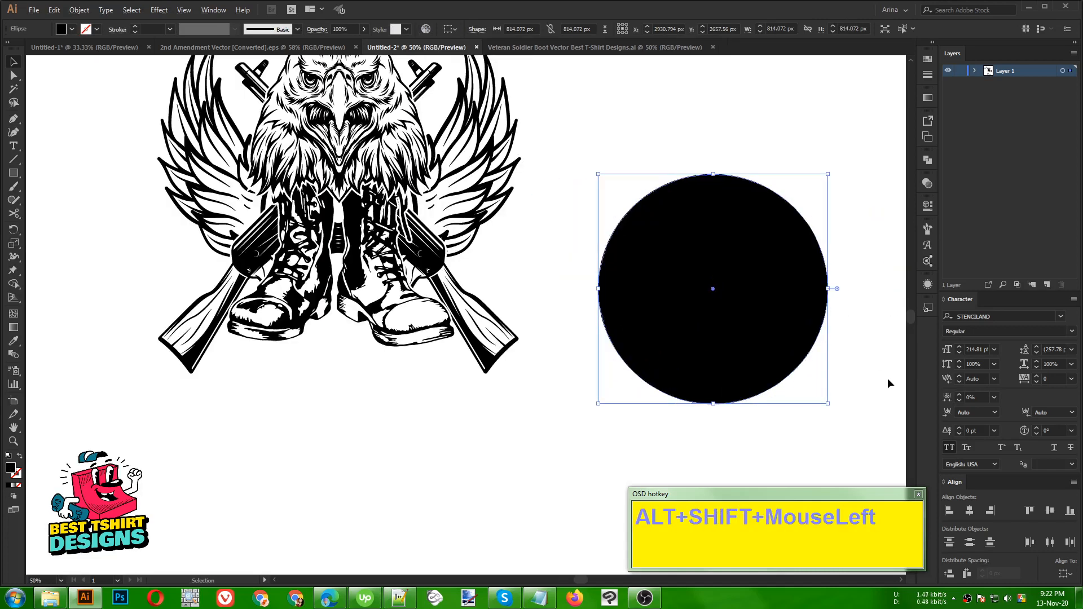
{"action": "key", "text": "shift+x"}
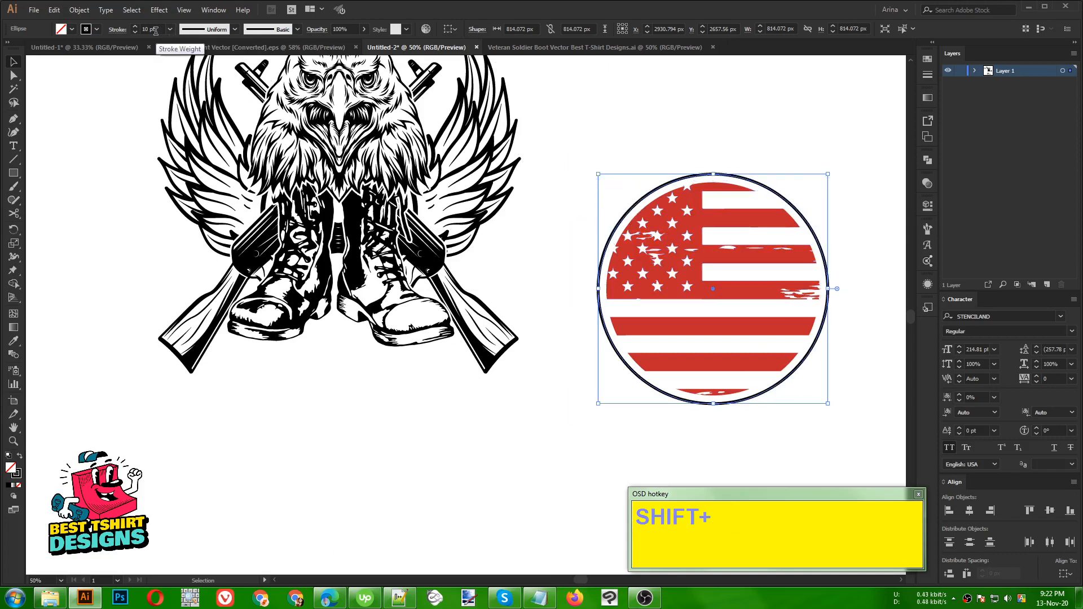
{"action": "left_click", "coordinate": [550, 466]}
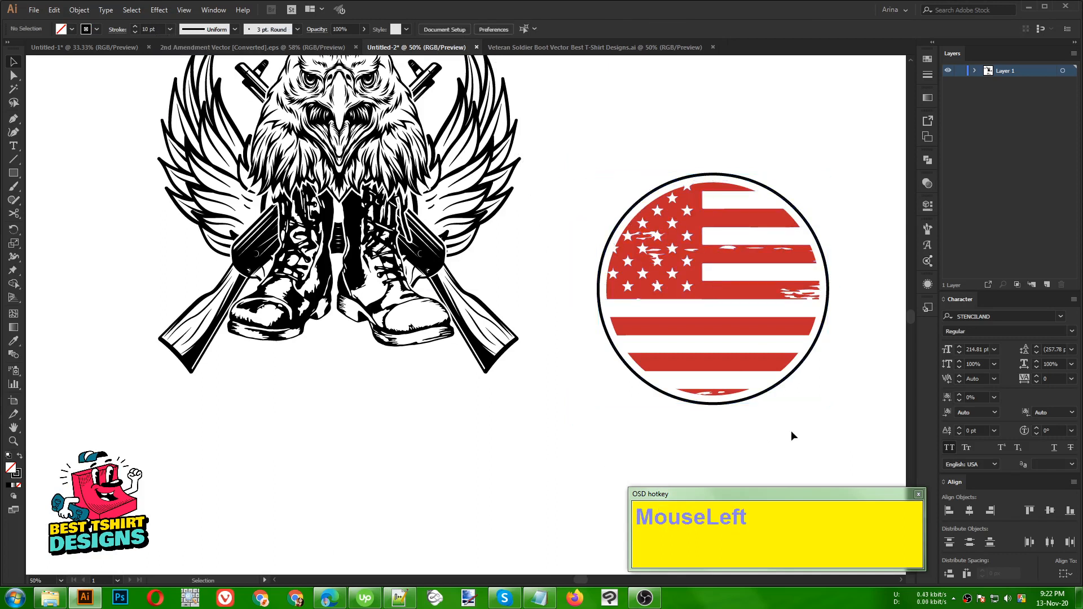
Group the round flag with its black ring and move them over the eagle emblem
{"action": "left_click_drag", "start_coordinate": [588, 395], "coordinate": [560, 265]}
{"action": "scroll", "coordinate": [699, 404], "scroll_direction": "down", "scroll_amount": 1, "text": "alt"}
{"action": "key", "text": "ctrl+g"}
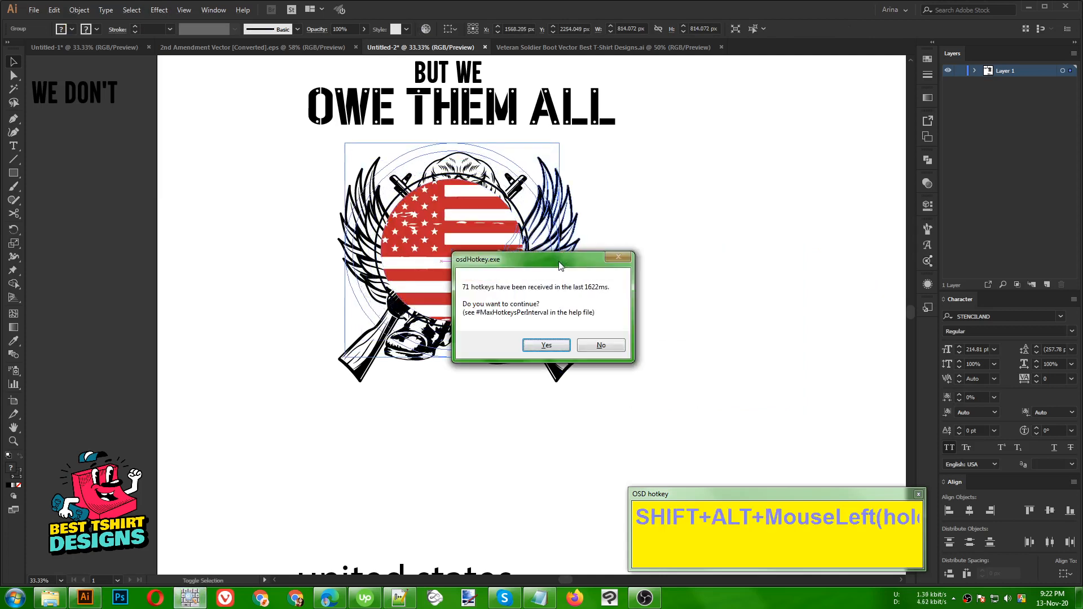
Undo the last resize and enlarge the grouped flag and ring about their centre to about 1227 px
{"action": "left_click", "coordinate": [546, 345]}
{"action": "key", "text": "ctrl+z"}
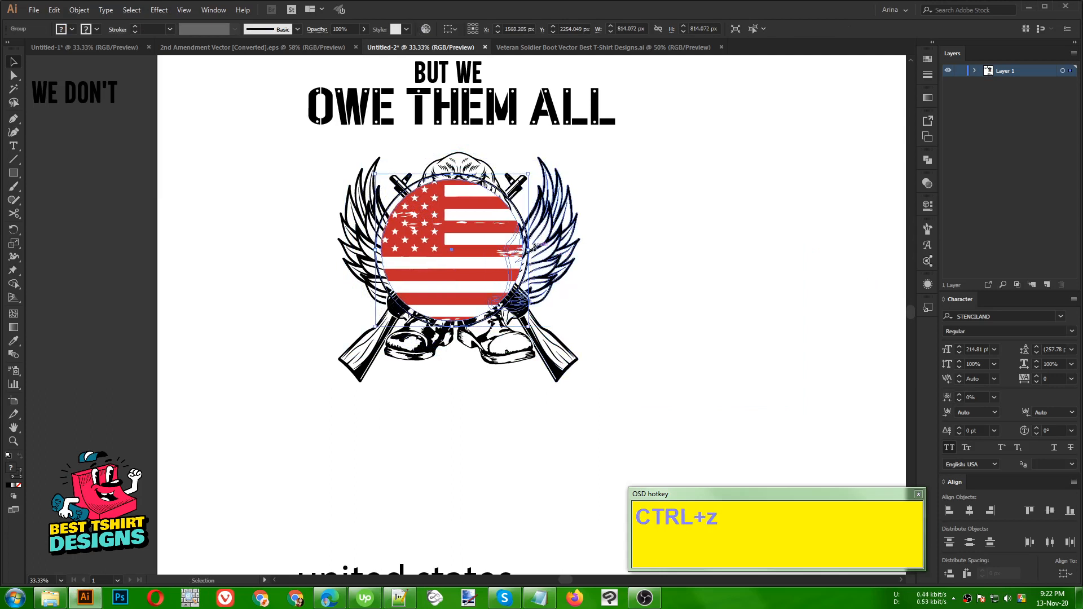
{"action": "left_click_drag", "start_coordinate": [534, 249], "coordinate": [569, 258]}
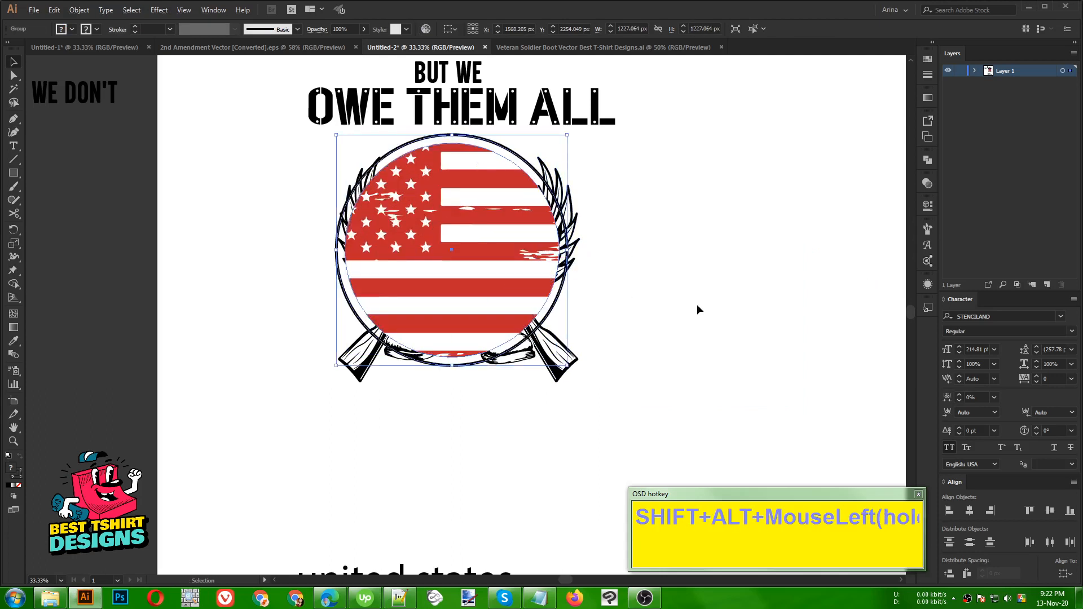
Cut the flag and ring group and paste it in back so it lies behind the eagle emblem
{"action": "key", "text": "ctrl+x"}
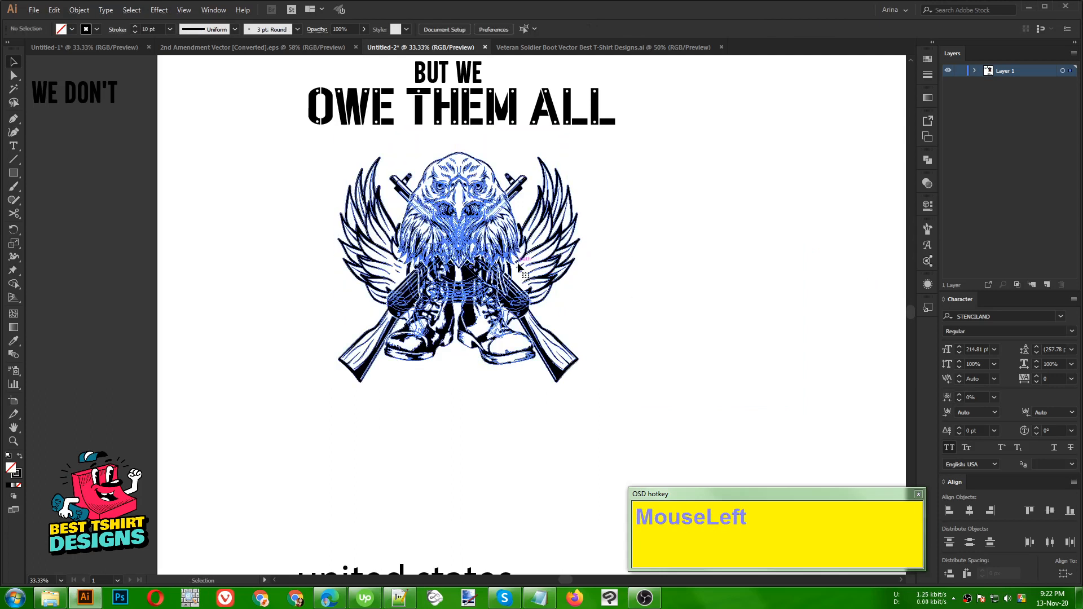
{"action": "left_click", "coordinate": [518, 267]}
{"action": "key", "text": "ctrl+b"}
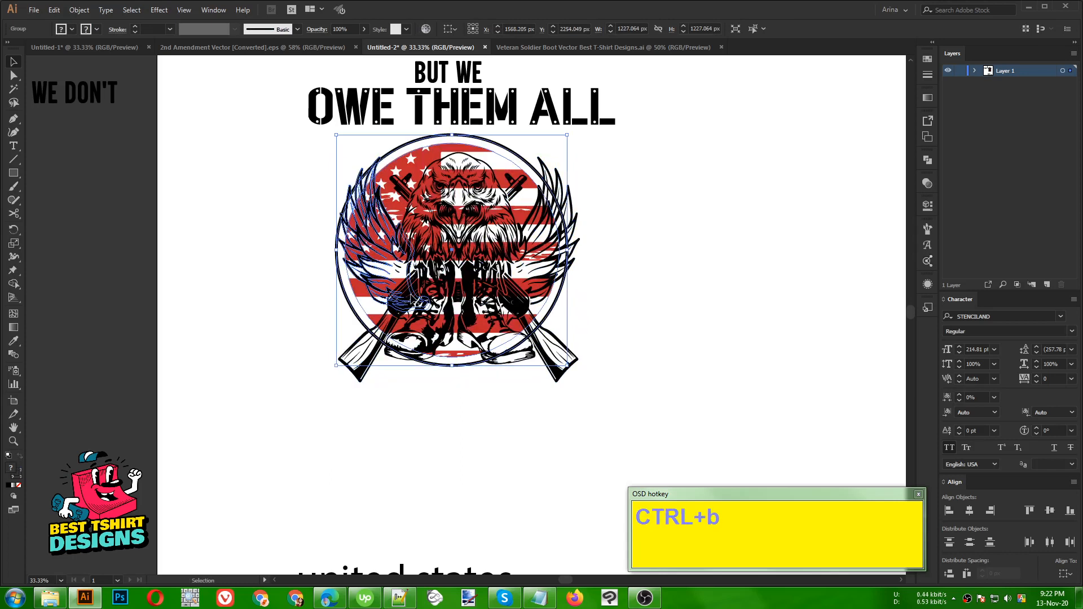
Align the eagle emblem and the round flag group to each other's centres horizontally and vertically
{"action": "left_click_drag", "start_coordinate": [646, 327], "coordinate": [597, 313]}
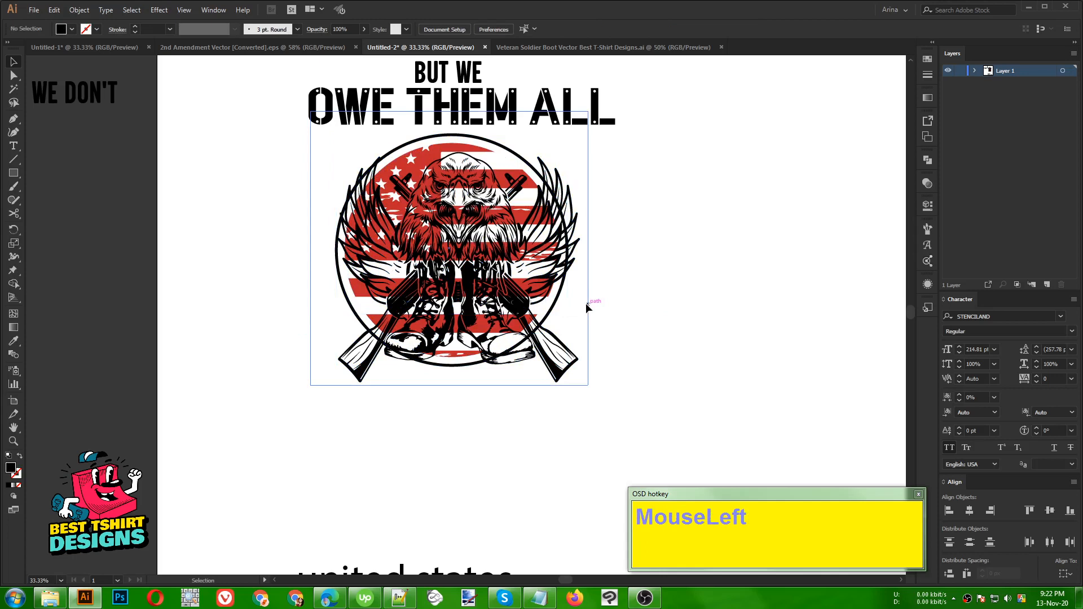
{"action": "left_click", "coordinate": [467, 267]}
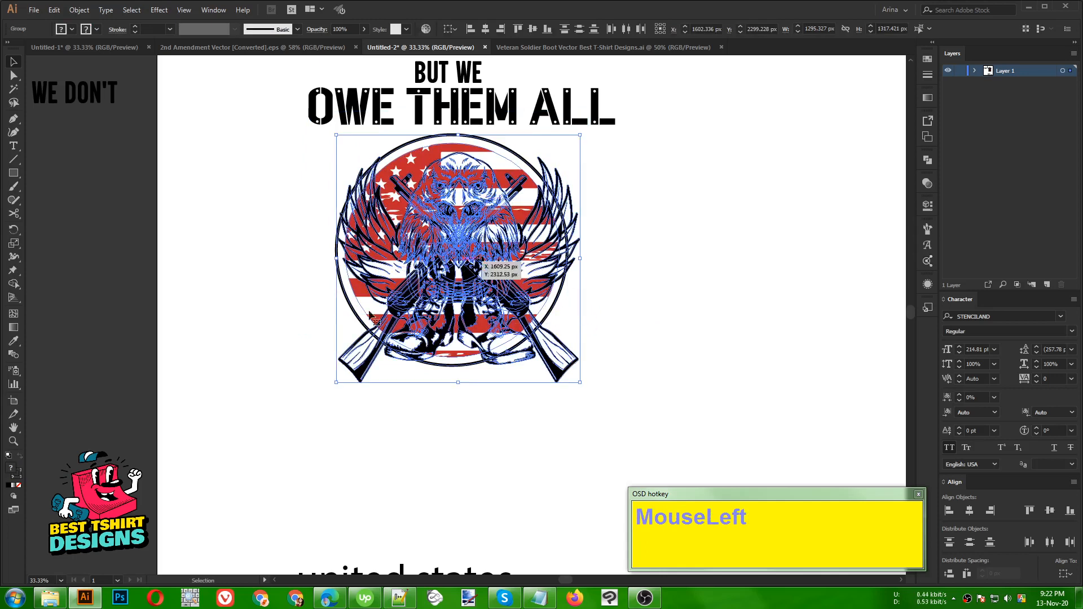
{"action": "left_click", "coordinate": [485, 35]}
{"action": "left_click", "coordinate": [530, 31]}
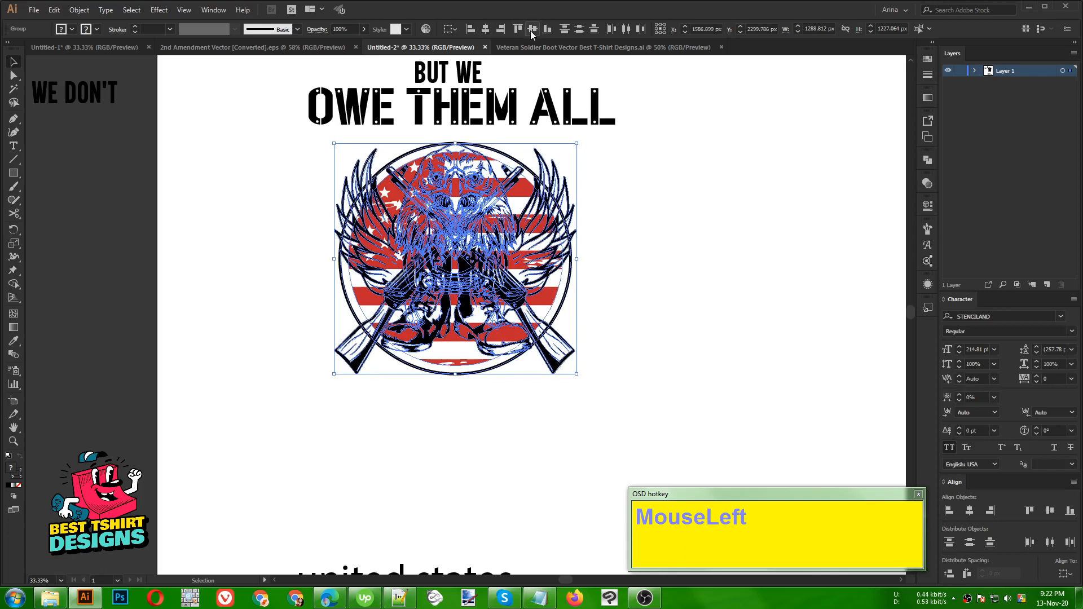
{"action": "left_click", "coordinate": [636, 340]}
Nudge the round flag group up about 79 px behind the eagle emblem and deselect it
{"action": "scroll", "coordinate": [471, 378], "scroll_direction": "down", "scroll_amount": 1}
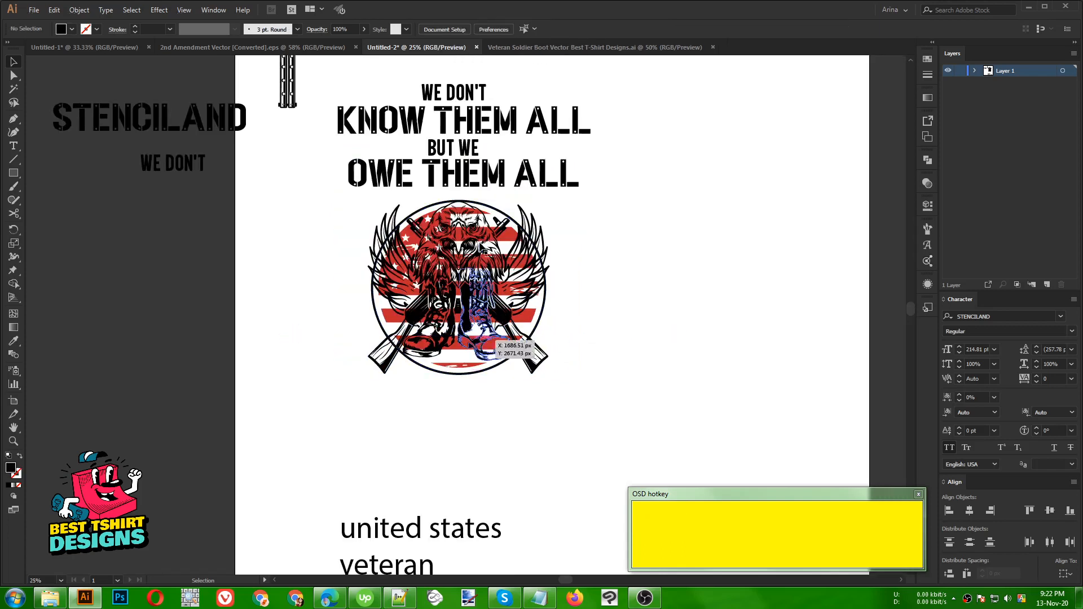
{"action": "scroll", "coordinate": [481, 244], "scroll_direction": "up", "scroll_amount": 1}
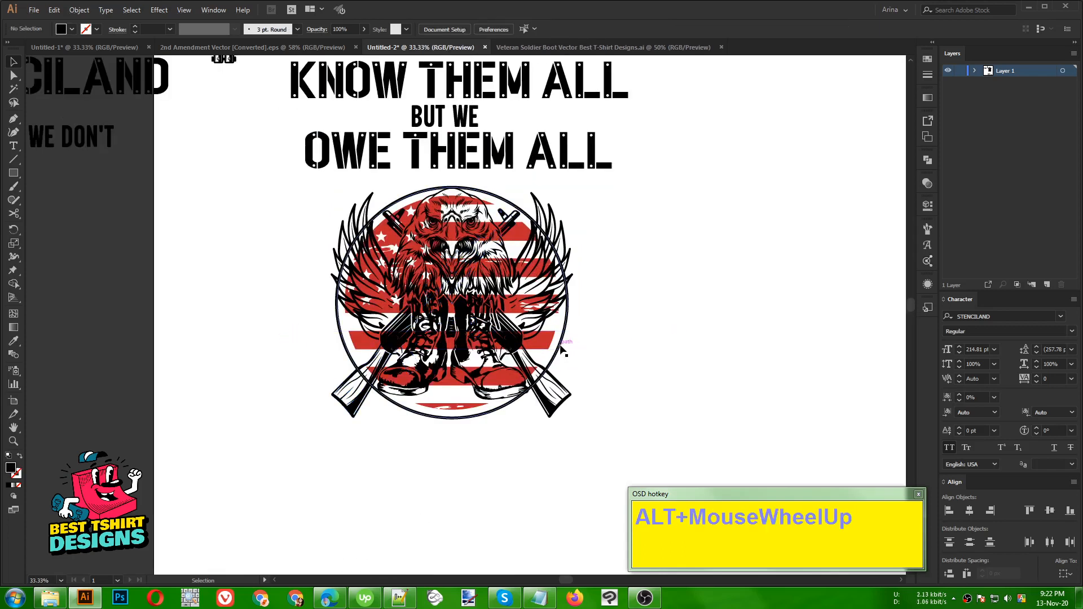
{"action": "left_click", "coordinate": [561, 350]}
{"action": "key", "text": "Up"}
{"action": "key", "text": "Up"}
{"action": "key", "text": "Up"}
{"action": "key", "text": "Up"}
{"action": "key", "text": "Up"}
{"action": "key", "text": "Up"}
{"action": "key", "text": "Up"}
{"action": "key", "text": "Up"}
{"action": "key", "text": "Up"}
{"action": "key", "text": "Up"}
{"action": "key", "text": "Up"}
{"action": "key", "text": "Up"}
{"action": "key", "text": "Up"}
{"action": "key", "text": "Up"}
{"action": "key", "text": "Up"}
{"action": "key", "text": "Up"}
{"action": "key", "text": "Up"}
{"action": "key", "text": "Up"}
{"action": "key", "text": "Up"}
{"action": "key", "text": "Up"}
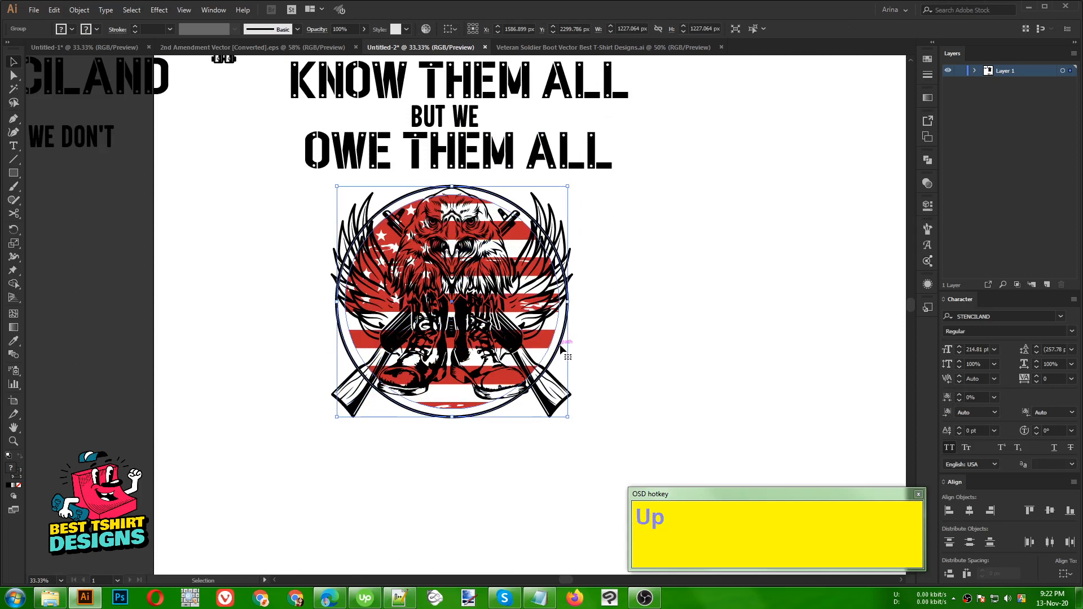
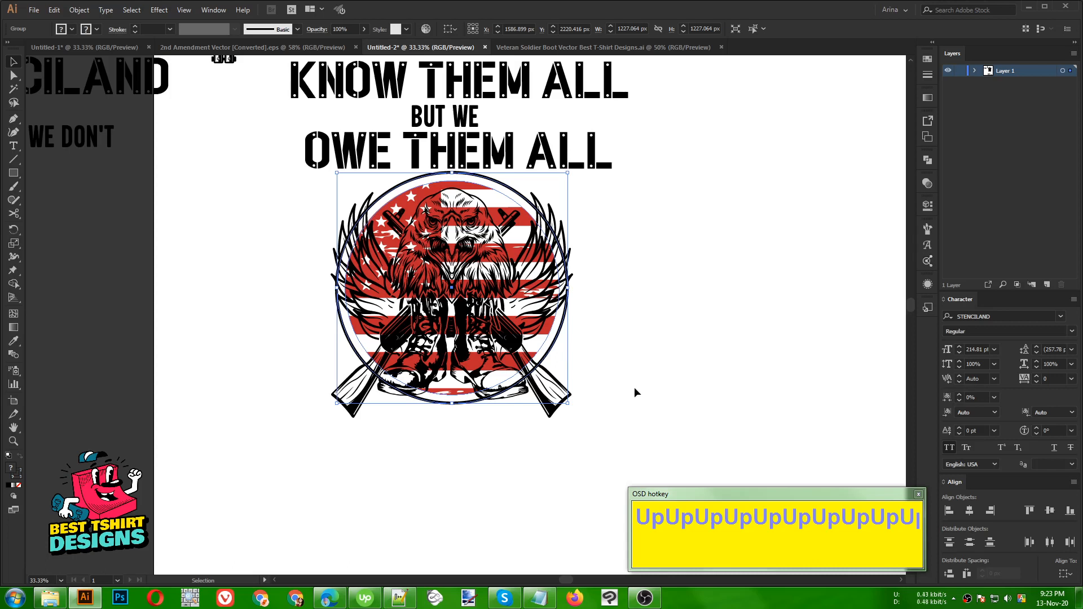
{"action": "left_click", "coordinate": [636, 392]}
Offset the paths of the eagle emblem by 6 px with miter joins and a miter limit of 4
{"action": "left_click", "coordinate": [555, 303]}
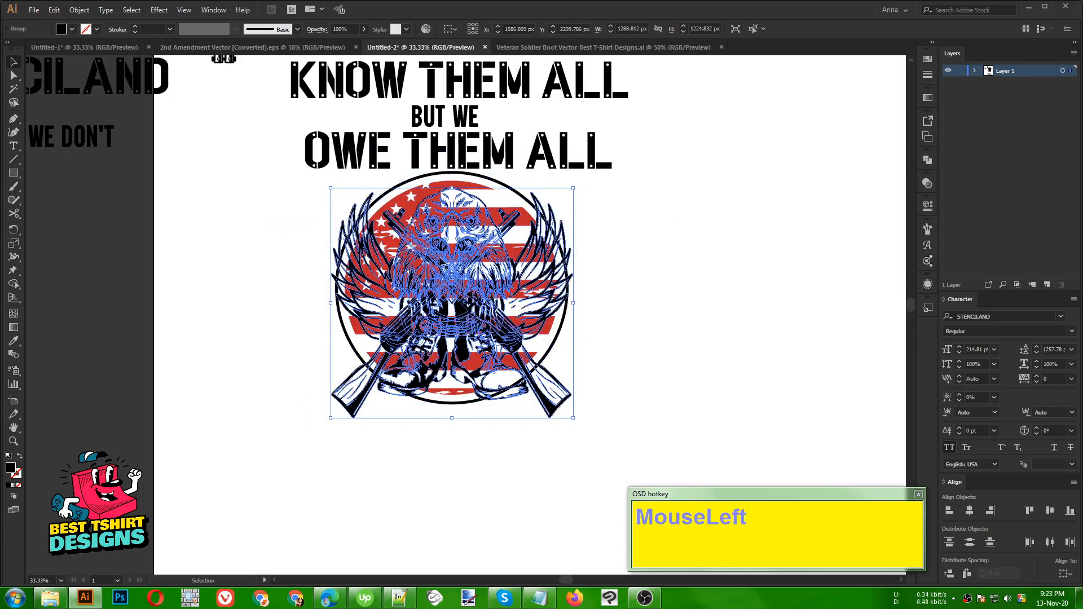
{"action": "left_click", "coordinate": [79, 10]}
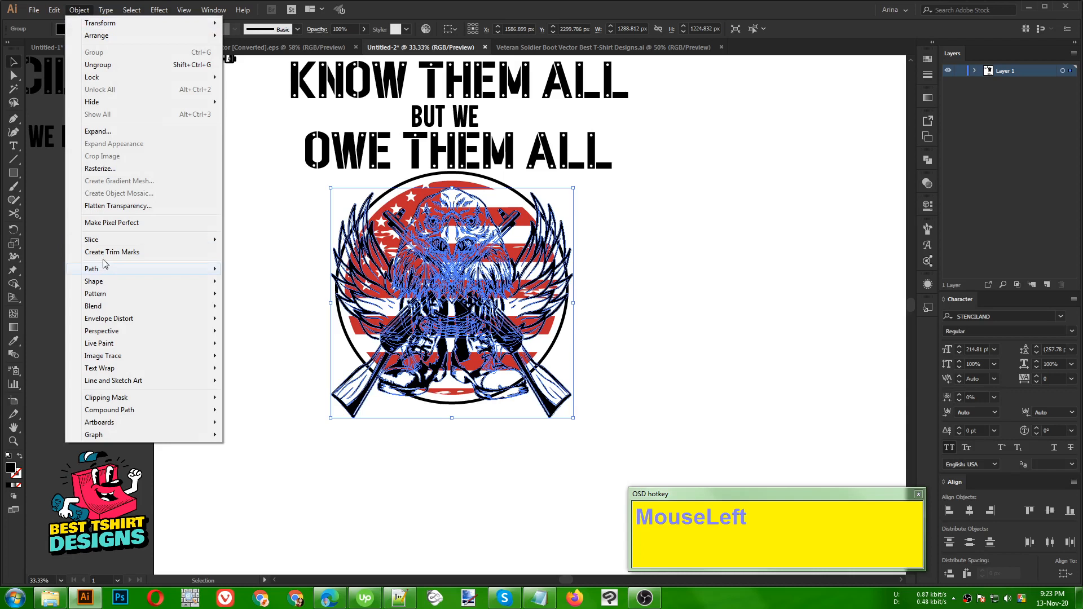
{"action": "mouse_move", "coordinate": [104, 269]}
{"action": "left_click", "coordinate": [259, 311]}
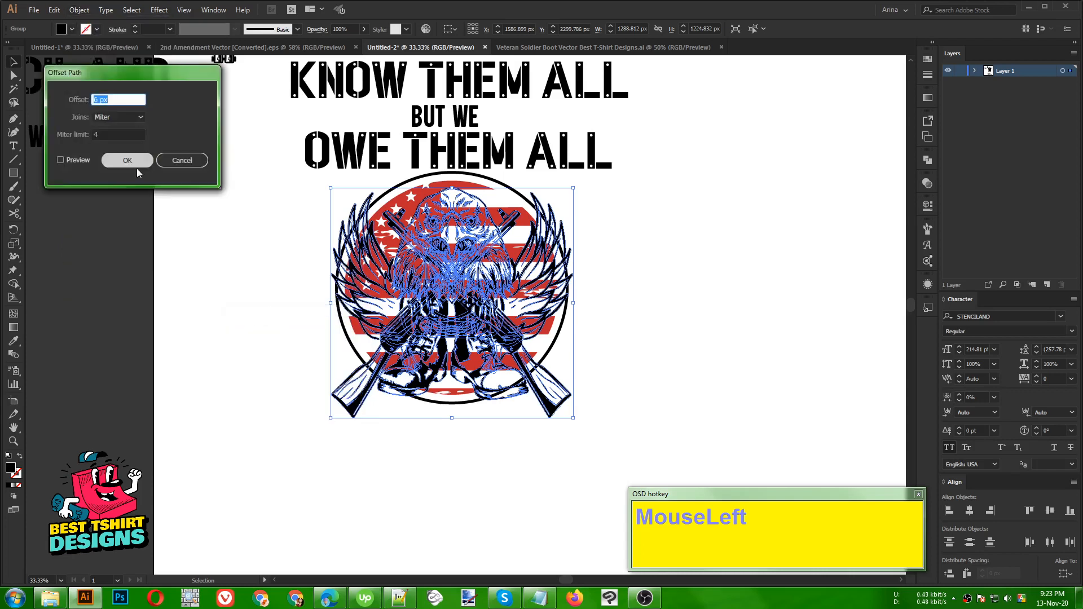
{"action": "left_click", "coordinate": [61, 160]}
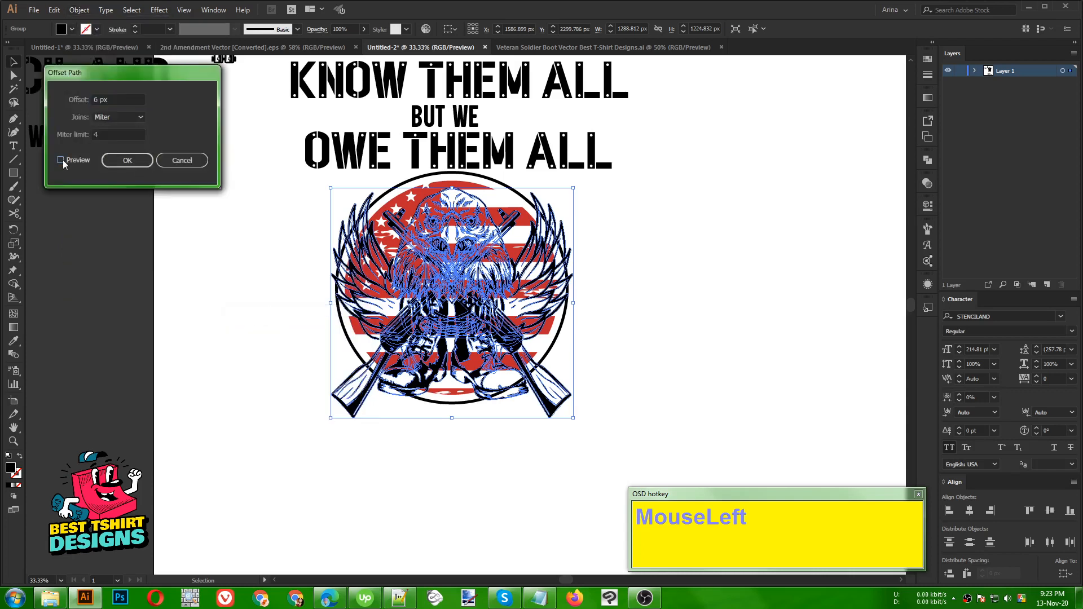
{"action": "left_click", "coordinate": [126, 160]}
Cut the offset shapes and paste them in front inside a new non-clipping opacity mask on the round flag group
{"action": "key", "text": "ctrl+x"}
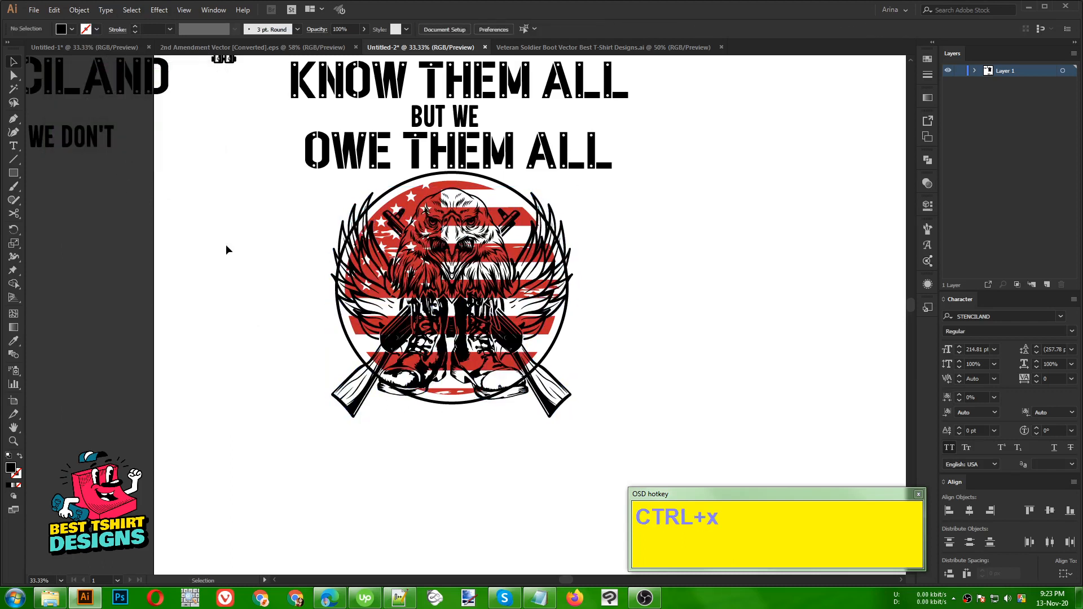
{"action": "left_click", "coordinate": [555, 331]}
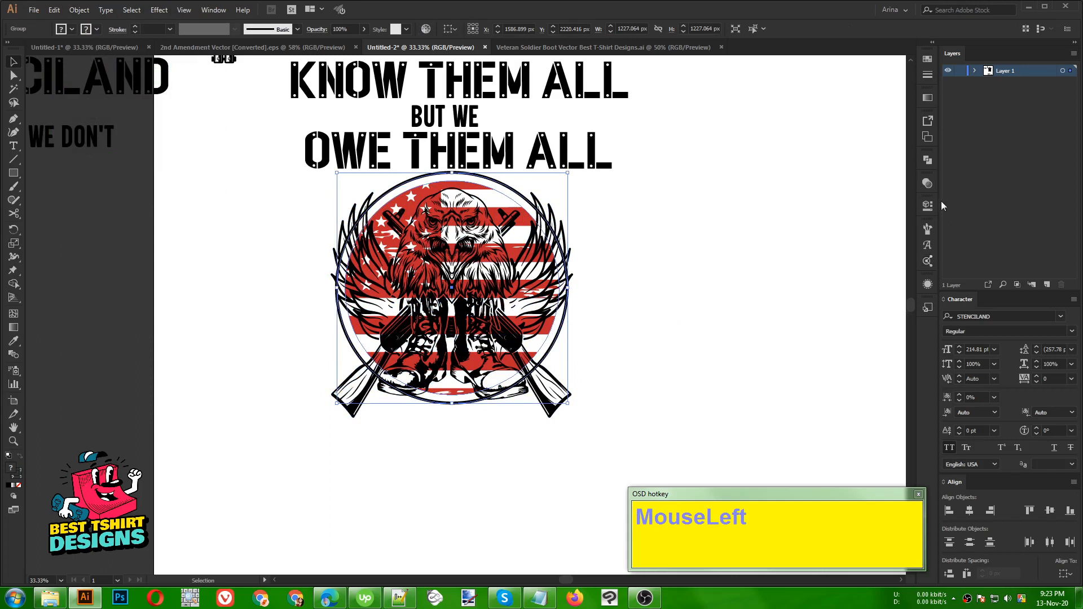
{"action": "left_click", "coordinate": [927, 184]}
{"action": "left_click", "coordinate": [848, 228]}
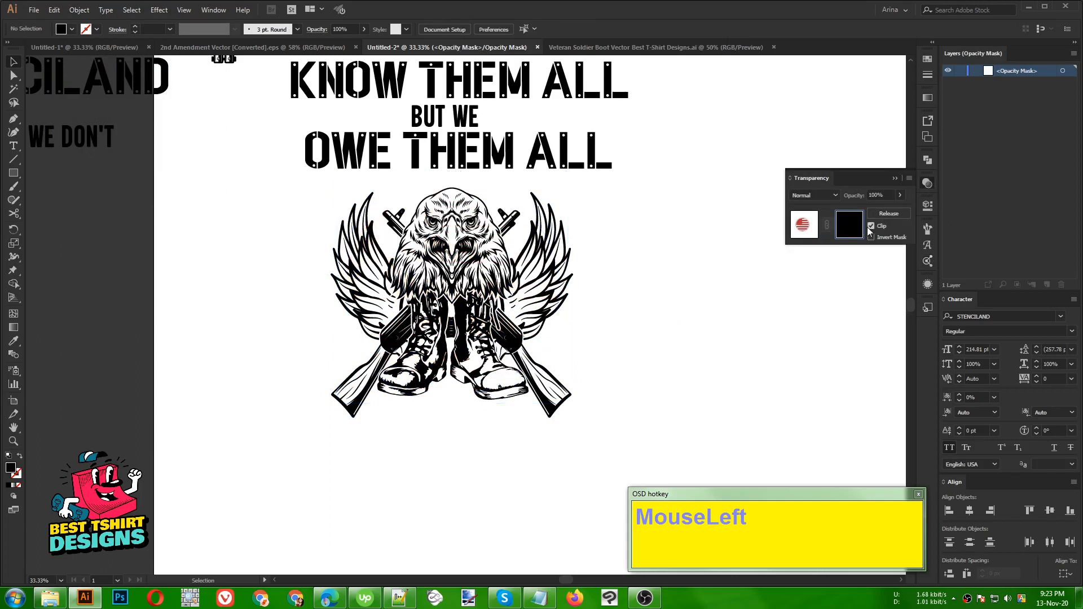
{"action": "left_click", "coordinate": [870, 226]}
{"action": "key", "text": "ctrl+f"}
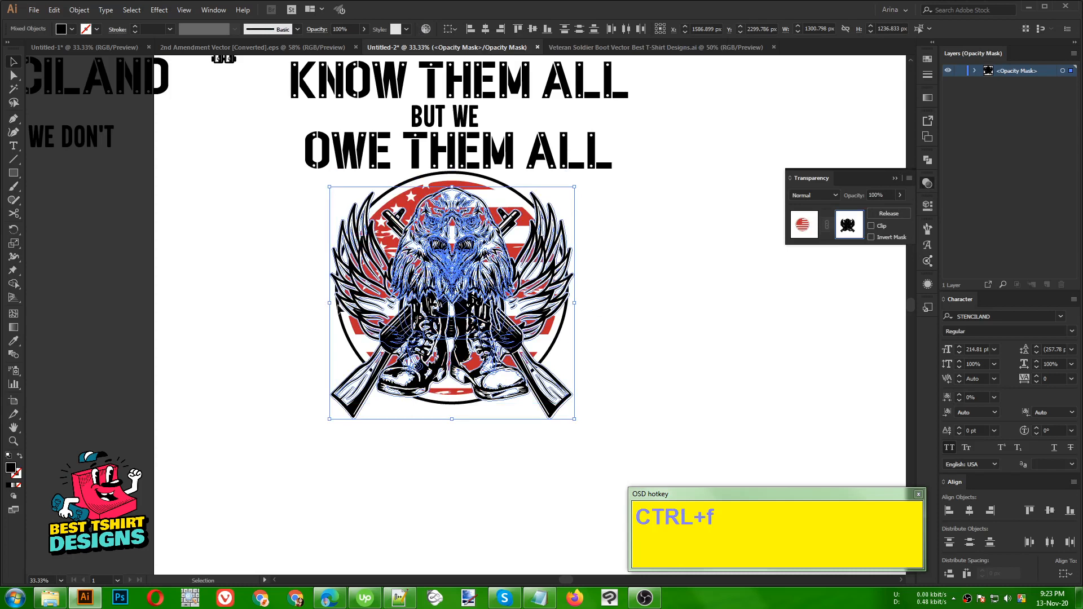
Unite the pasted offset shapes inside the opacity mask into a single shape and deselect it
{"action": "left_click", "coordinate": [928, 161]}
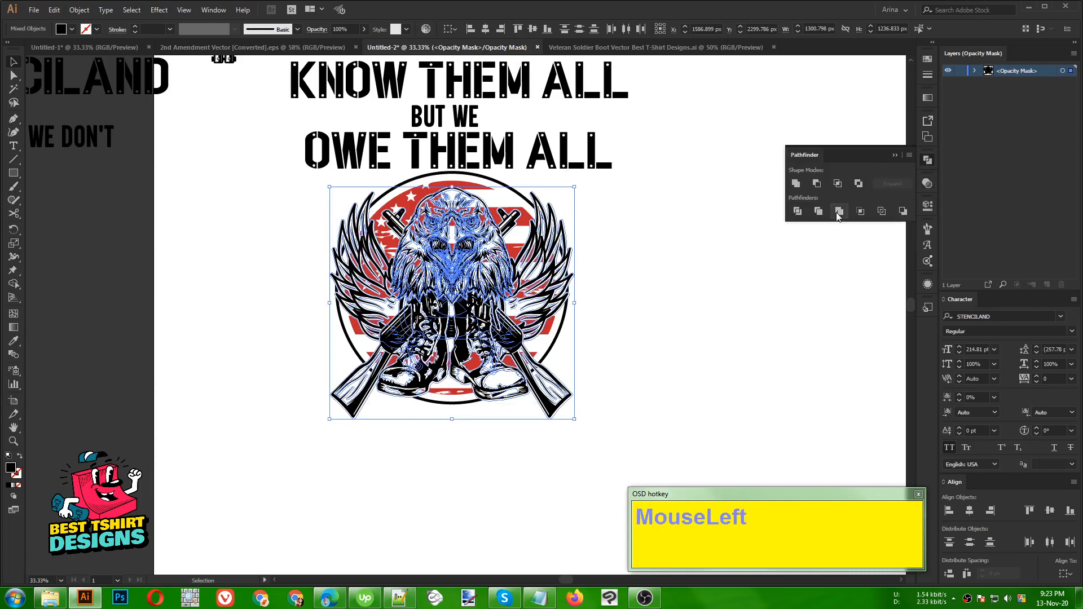
{"action": "left_click", "coordinate": [796, 185]}
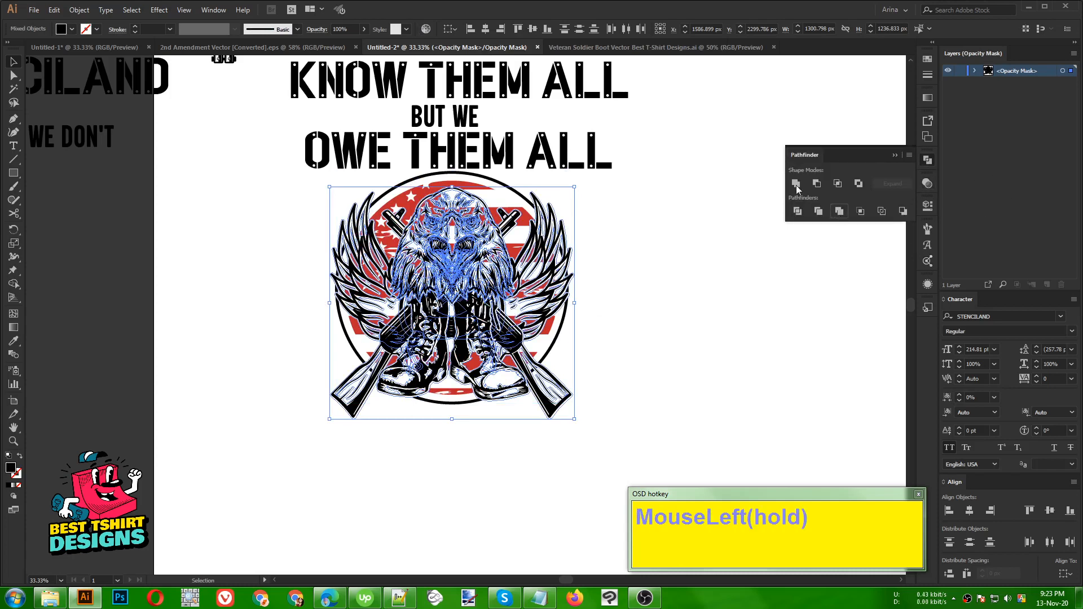
{"action": "left_click", "coordinate": [665, 325]}
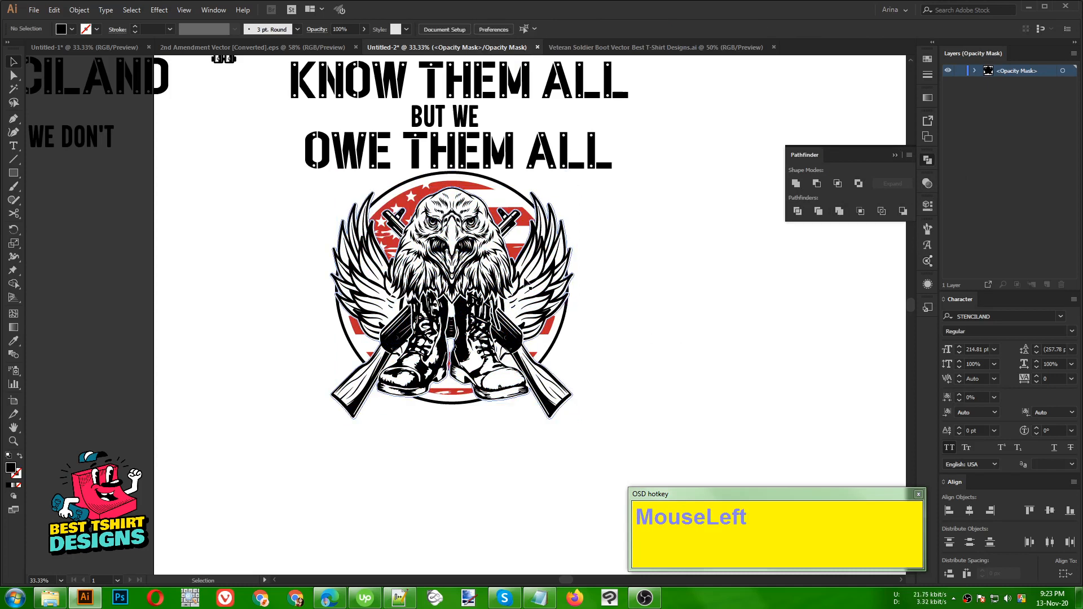
{"action": "scroll", "coordinate": [486, 309], "scroll_direction": "up", "scroll_amount": 1, "text": "alt"}
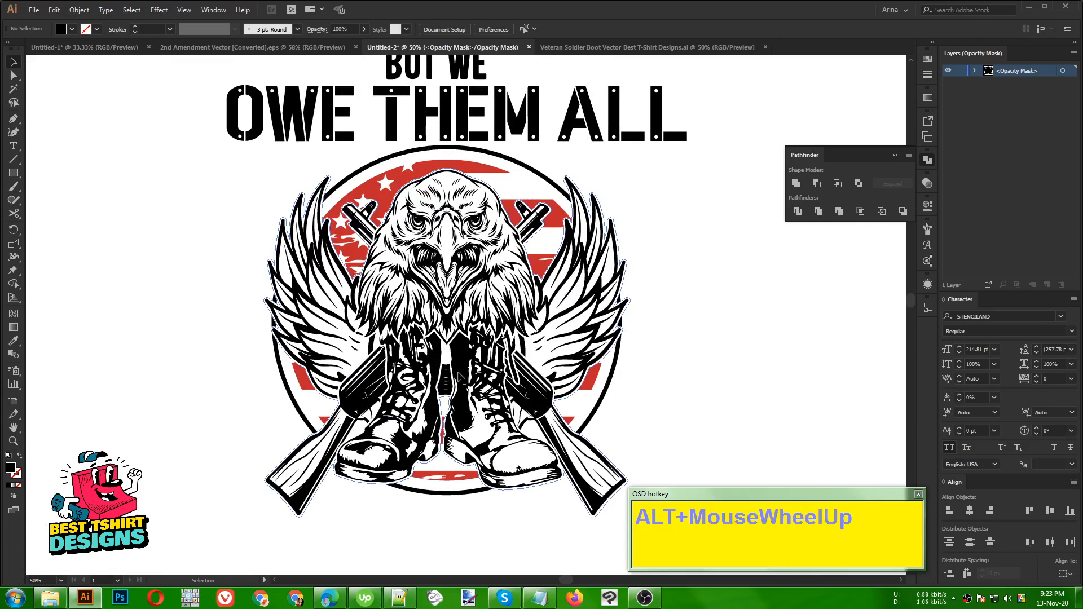
{"action": "scroll", "coordinate": [561, 360], "scroll_direction": "down", "scroll_amount": 1, "text": "alt"}
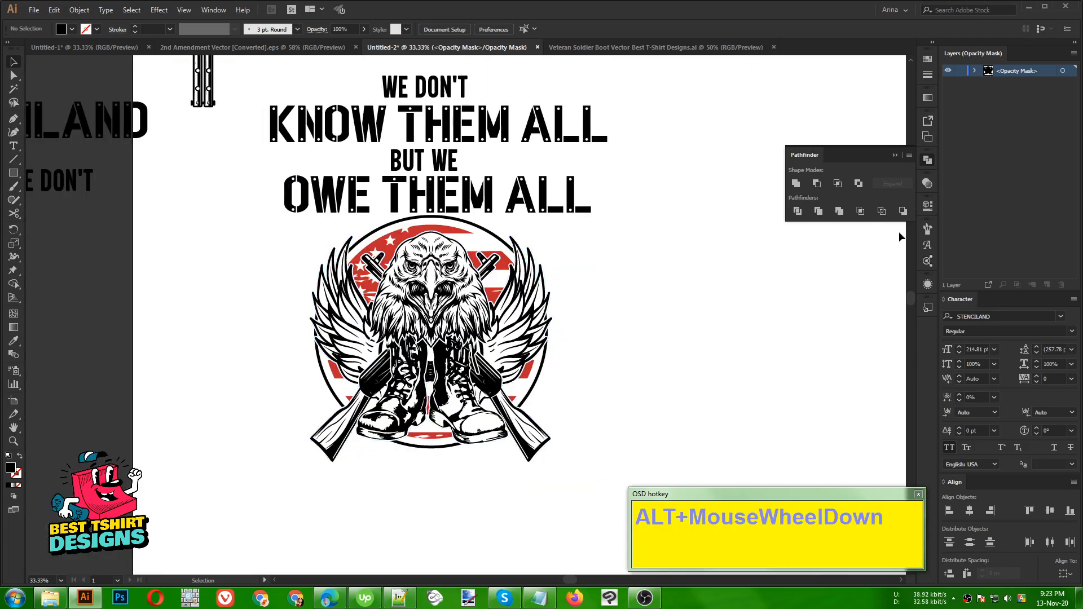
Leave opacity mask editing by returning to the round flag artwork, and clear the selection
{"action": "left_click", "coordinate": [927, 183]}
{"action": "left_click", "coordinate": [803, 224]}
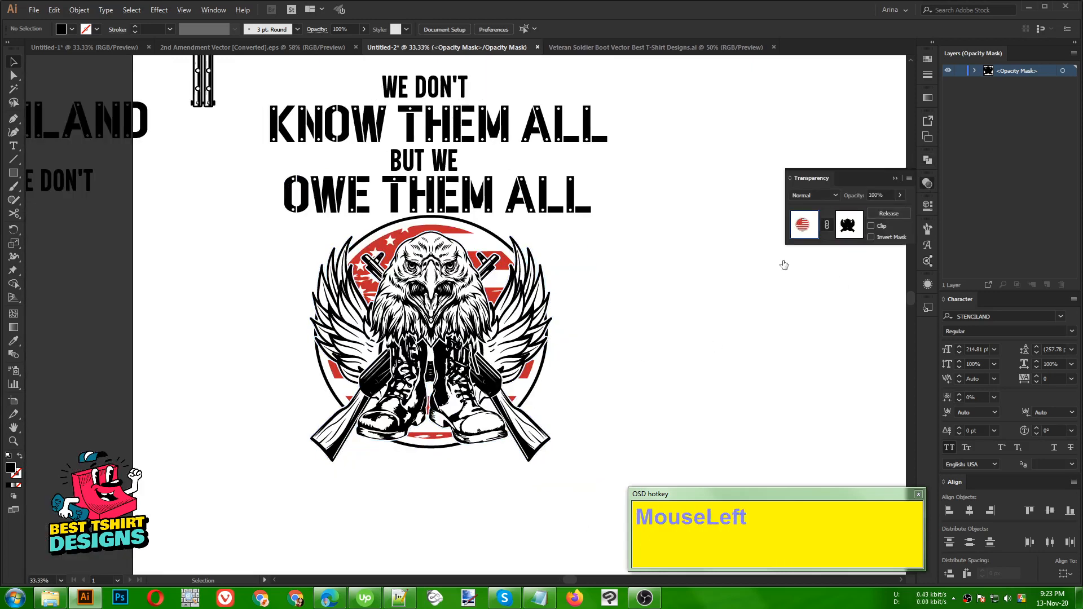
{"action": "left_click", "coordinate": [697, 388]}
{"action": "scroll", "coordinate": [285, 314], "scroll_direction": "down", "scroll_amount": 1, "text": "alt"}
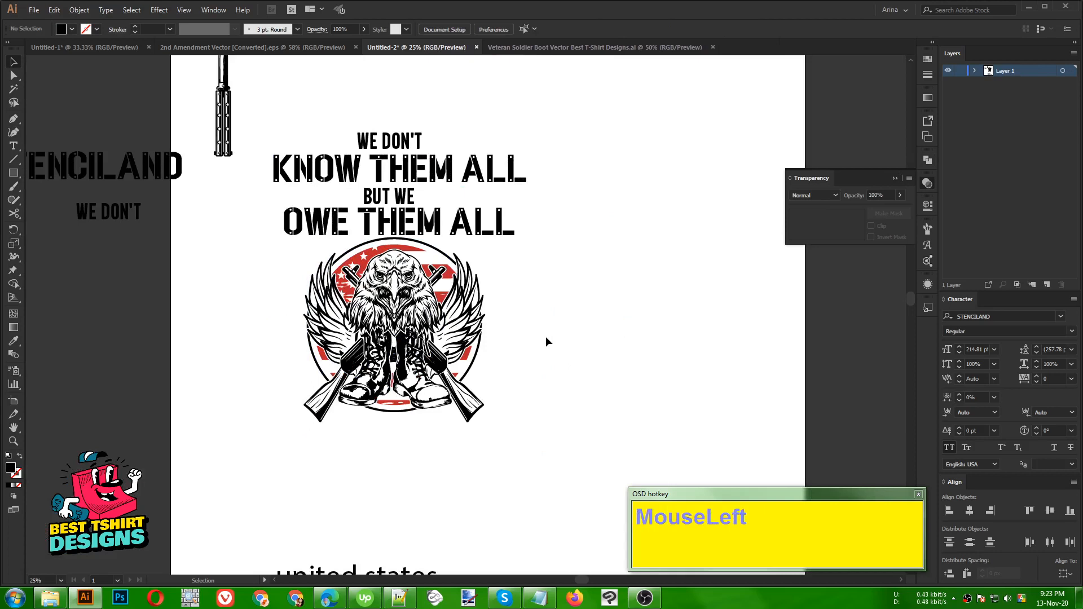
{"action": "scroll", "coordinate": [396, 312], "scroll_direction": "up", "scroll_amount": 1, "text": "alt"}
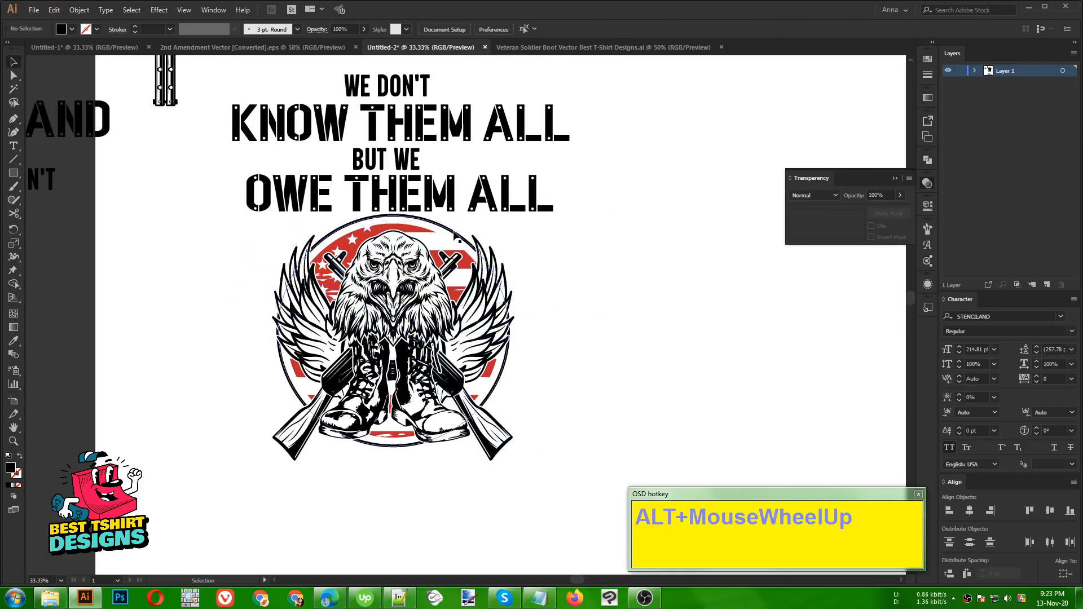
{"action": "left_click", "coordinate": [556, 317]}
{"action": "scroll", "coordinate": [119, 273], "scroll_direction": "down", "scroll_amount": 1, "text": "alt"}
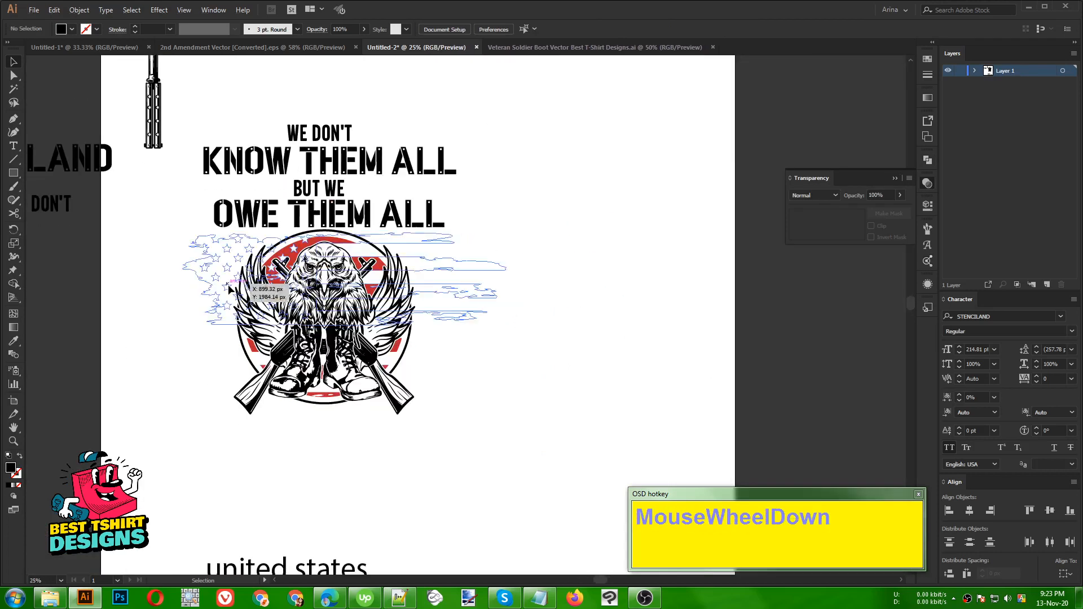
{"action": "scroll", "coordinate": [229, 288], "scroll_direction": "down", "scroll_amount": 1}
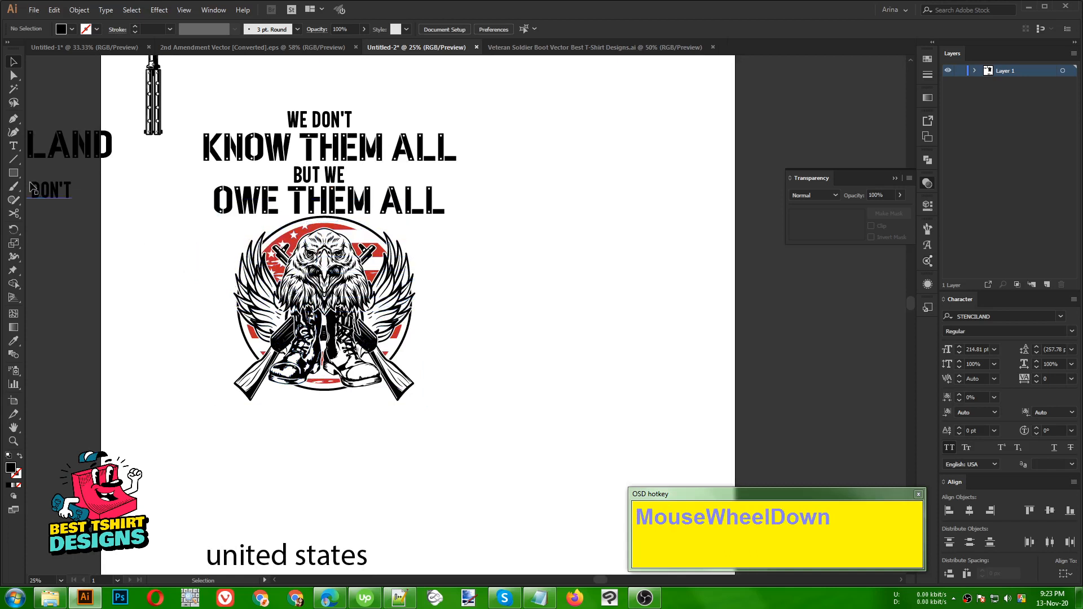
Draw a black rectangle about 126 by 208 px in the empty area below the emblem
{"action": "left_click_drag", "start_coordinate": [11, 176], "coordinate": [66, 177]}
{"action": "scroll", "coordinate": [222, 481], "scroll_direction": "up", "scroll_amount": 2, "text": "alt"}
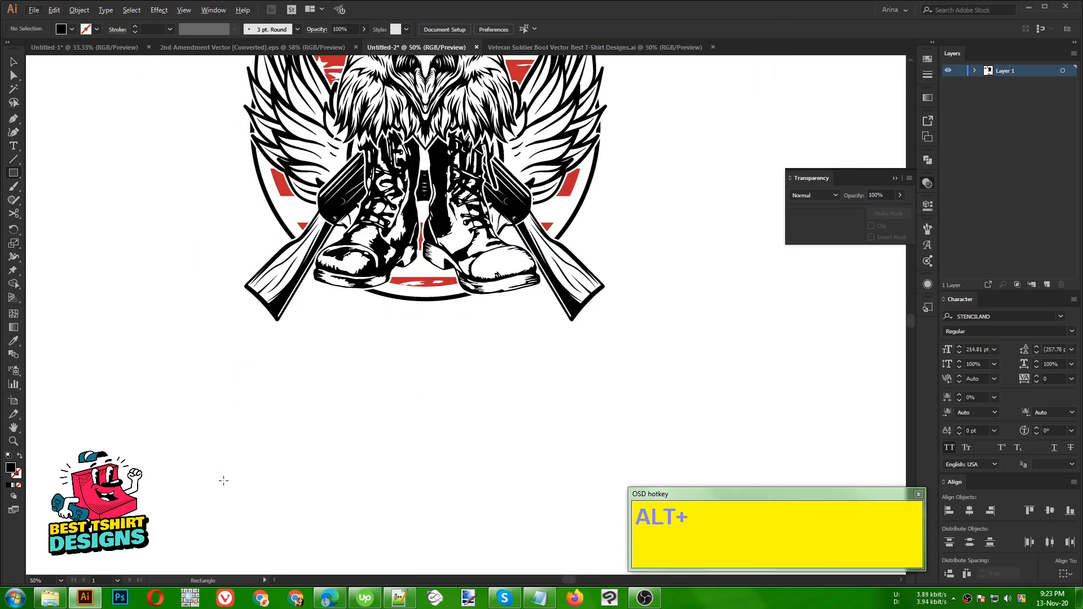
{"action": "scroll", "coordinate": [181, 377], "scroll_direction": "up", "scroll_amount": 1, "text": "alt"}
{"action": "left_click_drag", "start_coordinate": [175, 281], "coordinate": [223, 360]}
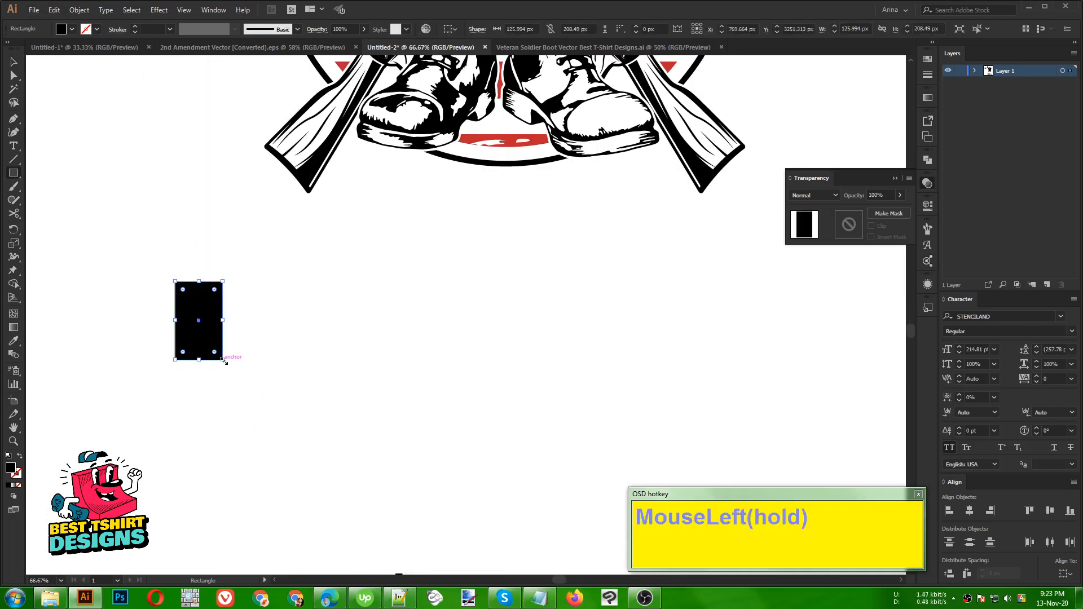
Round the rectangle's upper-left and lower-right corners into large curves to form a leaf-like shape
{"action": "key", "text": "a"}
{"action": "left_click_drag", "start_coordinate": [159, 251], "coordinate": [213, 320]}
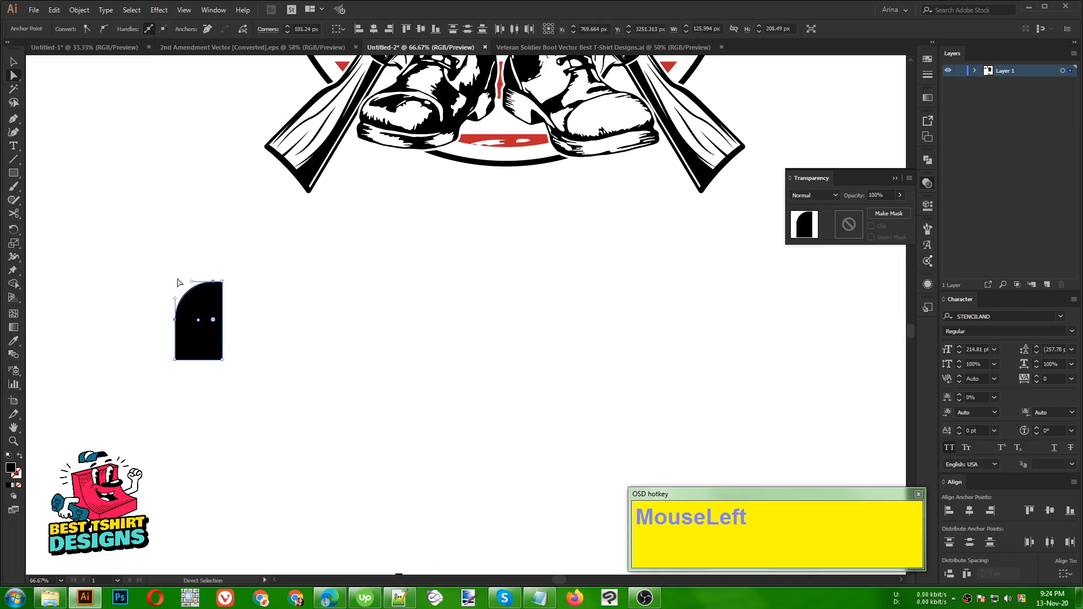
{"action": "left_click_drag", "start_coordinate": [235, 366], "coordinate": [246, 330]}
Duplicate the leaf-like shape about 135 px to the right and repeat the copy to build an evenly spaced row of eight
{"action": "key", "text": "v"}
{"action": "left_click", "coordinate": [278, 364]}
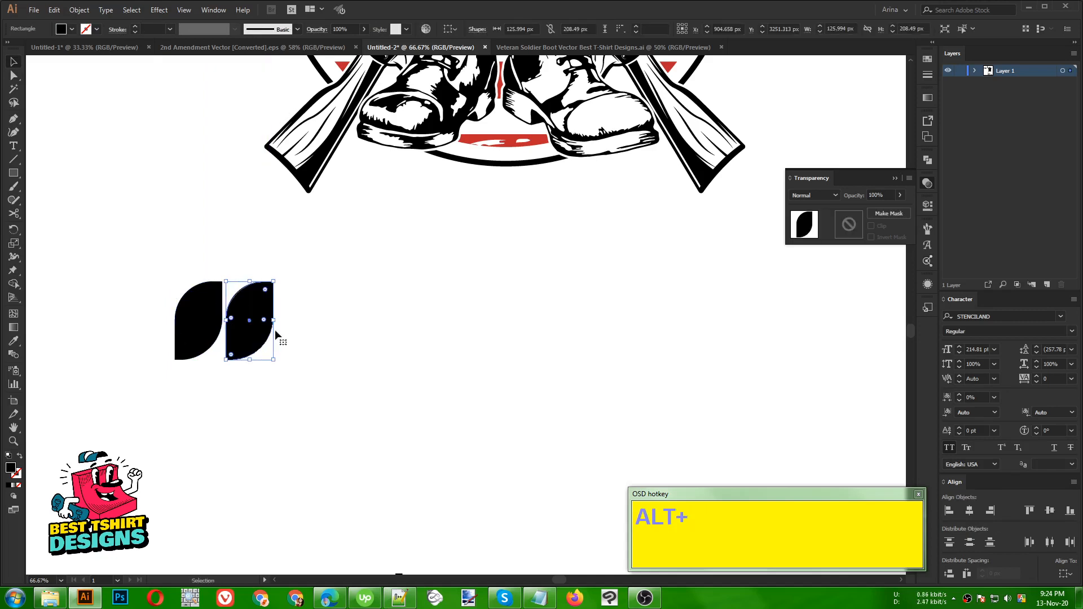
{"action": "scroll", "coordinate": [204, 330], "scroll_direction": "down", "scroll_amount": 1}
{"action": "key", "text": "ctrl+d"}
{"action": "key", "text": "ctrl+d"}
{"action": "key", "text": "ctrl+d"}
{"action": "key", "text": "ctrl+d"}
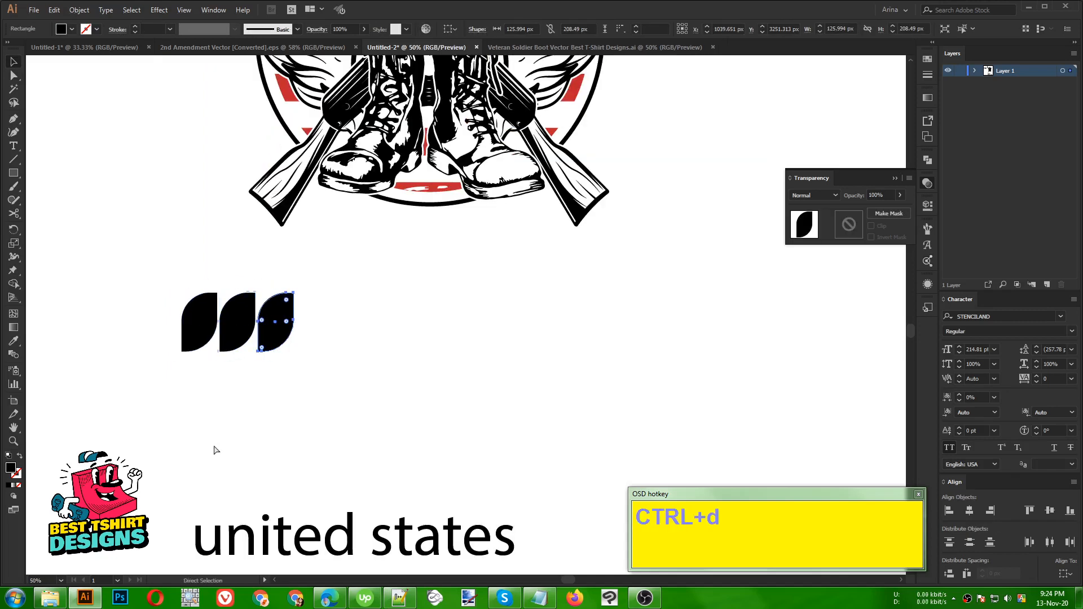
{"action": "key", "text": "ctrl+d"}
{"action": "key", "text": "ctrl+d"}
{"action": "left_click", "coordinate": [486, 437]}
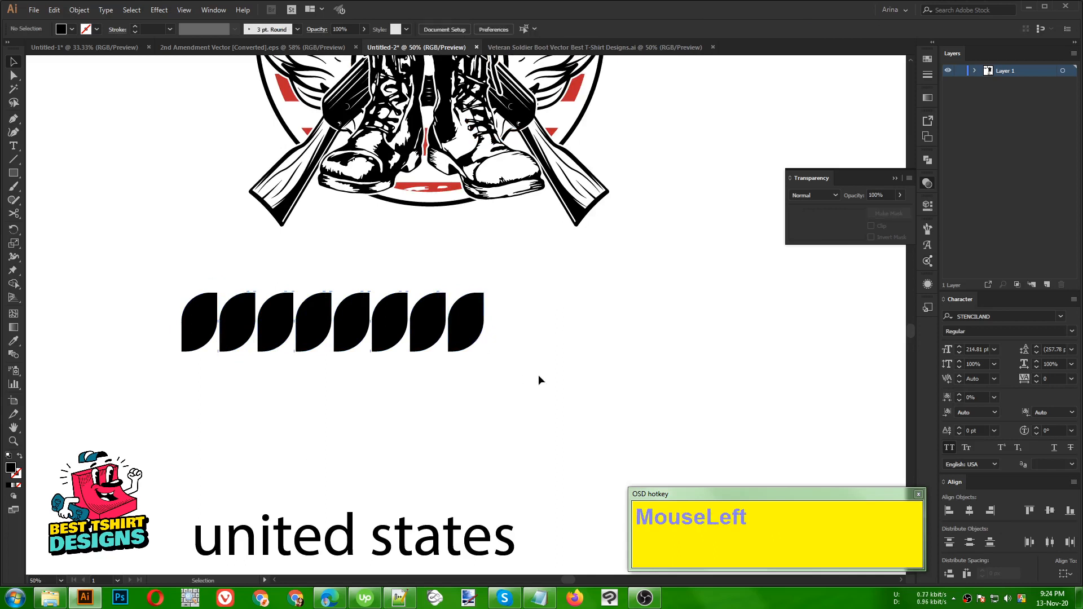
Scale the row down so each shape is about 32 by 53 px, and place it just below the flag's ring between the rifle butts
{"action": "left_click_drag", "start_coordinate": [539, 375], "coordinate": [158, 317]}
{"action": "scroll", "coordinate": [512, 417], "scroll_direction": "down", "scroll_amount": 2}
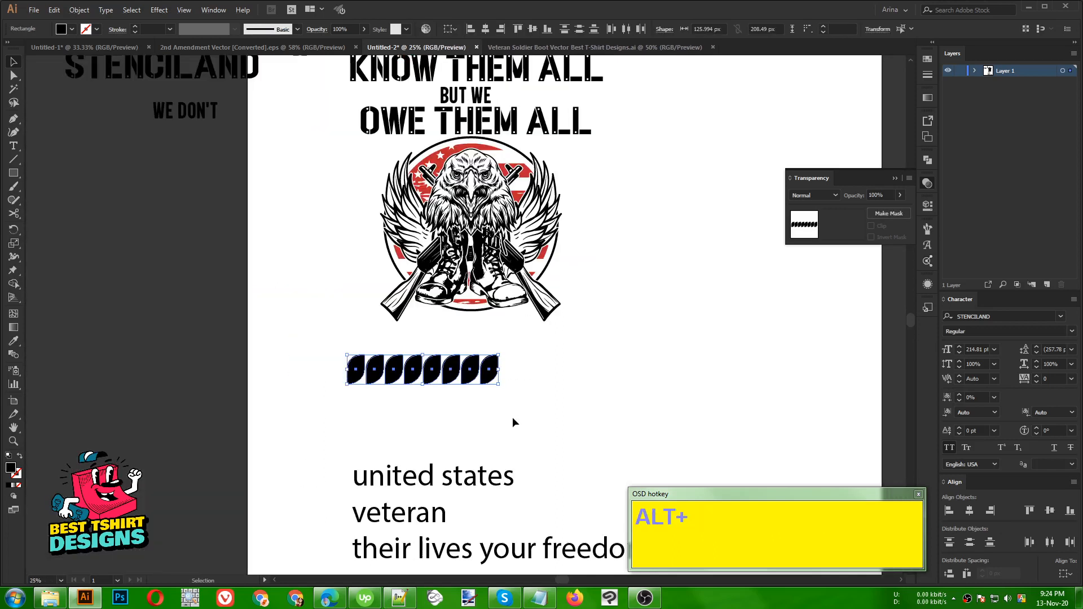
{"action": "left_click_drag", "start_coordinate": [498, 369], "coordinate": [540, 270]}
{"action": "scroll", "coordinate": [364, 378], "scroll_direction": "up", "scroll_amount": 2}
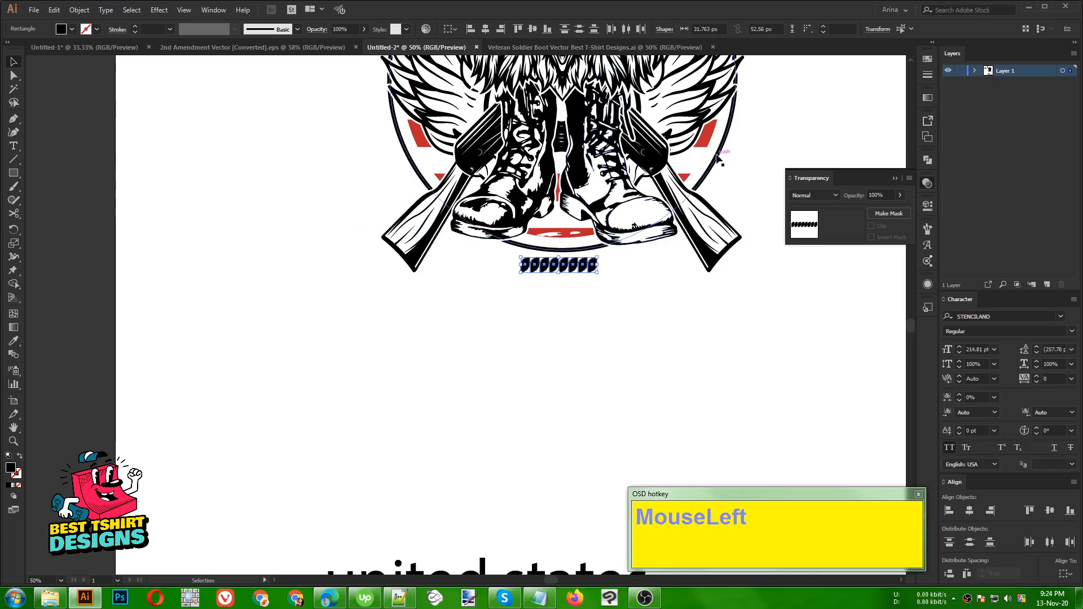
{"action": "scroll", "coordinate": [501, 320], "scroll_direction": "down", "scroll_amount": 1, "text": "alt"}
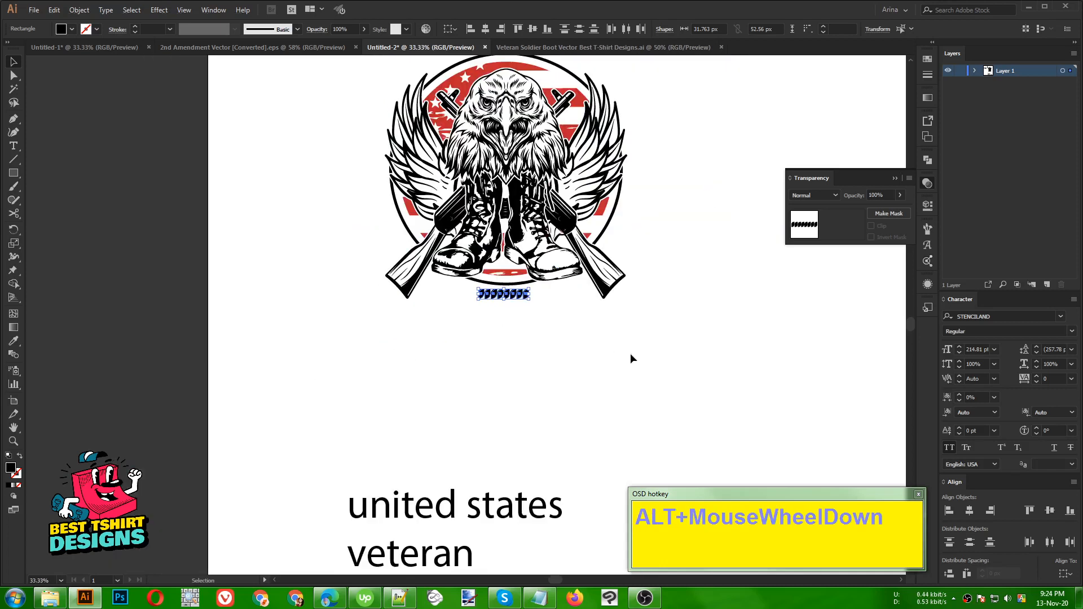
Enlarge the rope segment below the emblem slightly and proportionally from its centre
{"action": "scroll", "coordinate": [630, 357], "scroll_direction": "up", "scroll_amount": 1}
{"action": "scroll", "coordinate": [502, 339], "scroll_direction": "up", "scroll_amount": 1, "text": "alt"}
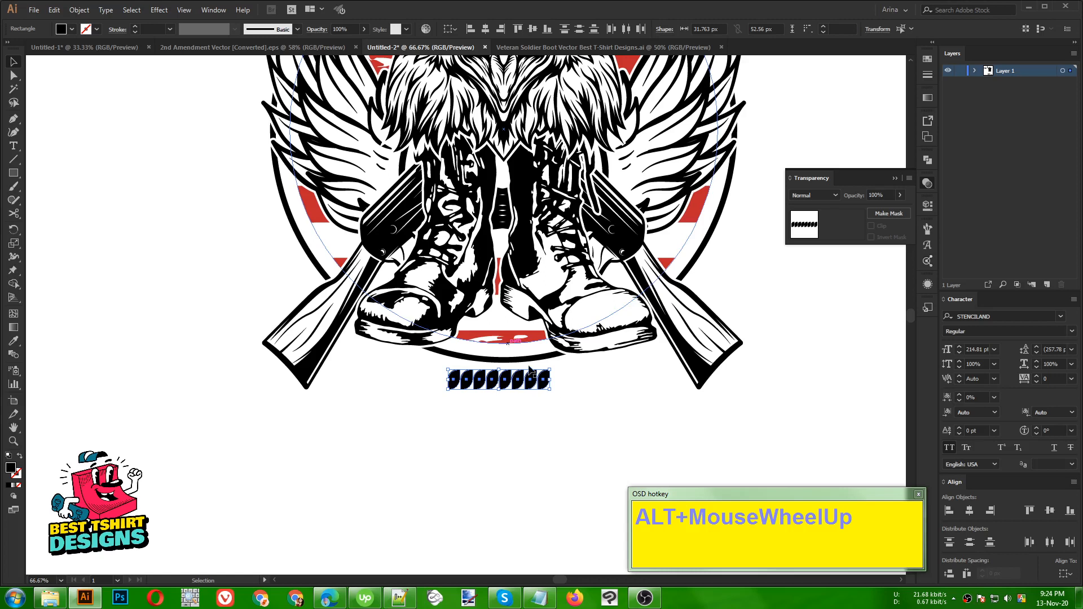
{"action": "left_click_drag", "start_coordinate": [551, 379], "coordinate": [555, 379]}
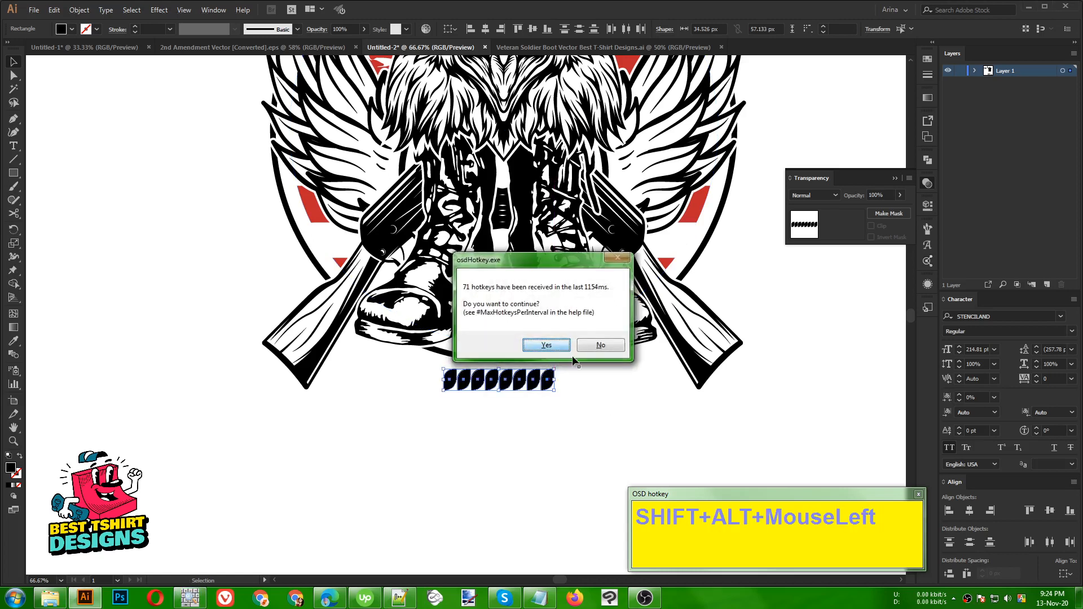
{"action": "left_click", "coordinate": [562, 346]}
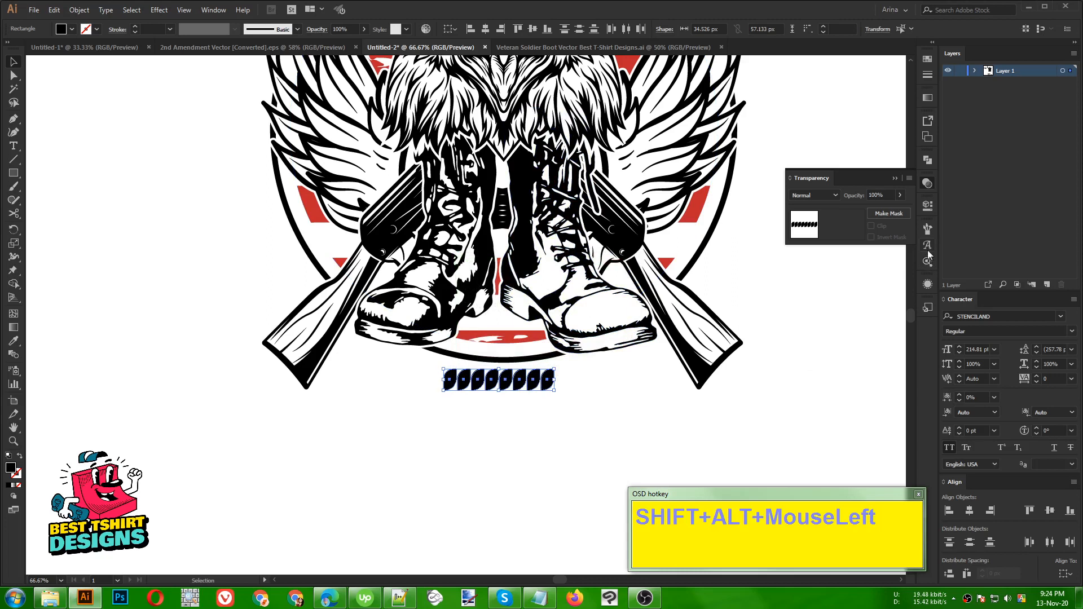
Create a pattern brush from the selected rope segment, with the fit set to Approximate path
{"action": "left_click", "coordinate": [926, 231]}
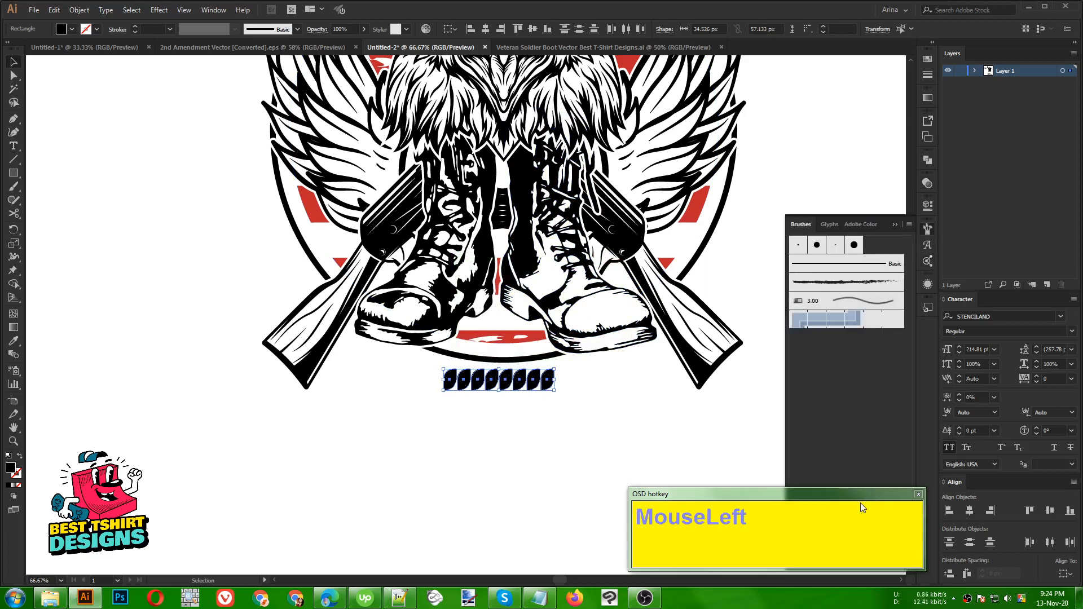
{"action": "left_click_drag", "start_coordinate": [860, 508], "coordinate": [770, 506]}
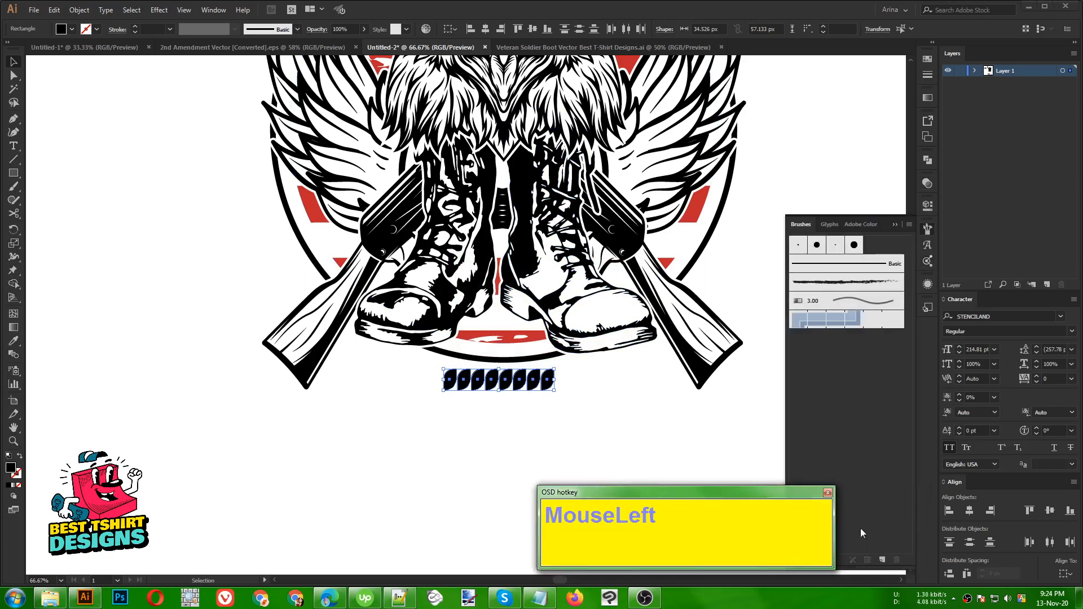
{"action": "left_click", "coordinate": [884, 558]}
{"action": "left_click", "coordinate": [364, 220]}
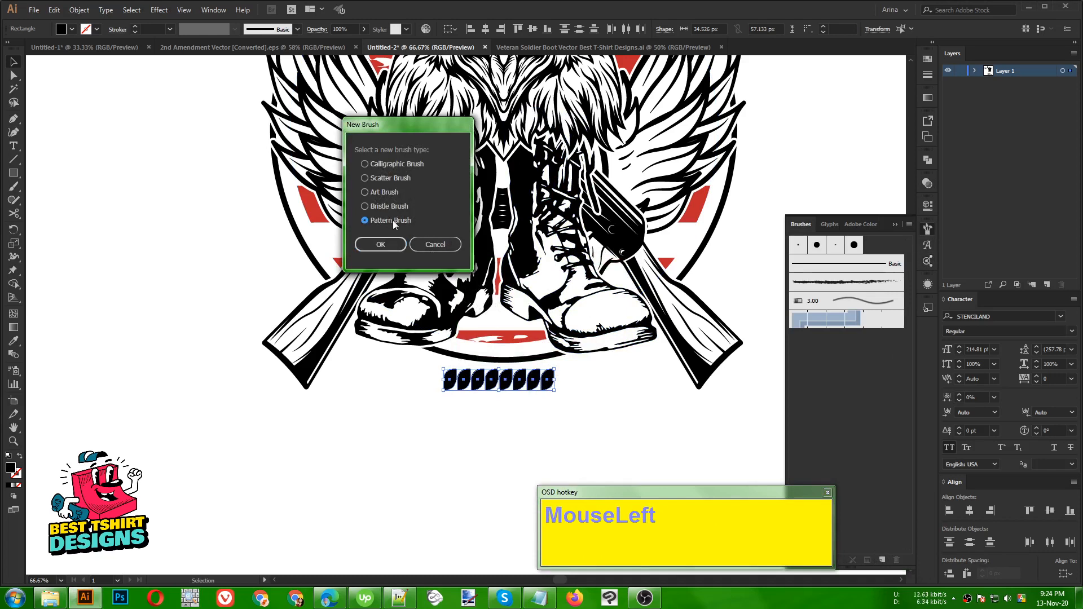
{"action": "left_click", "coordinate": [382, 239]}
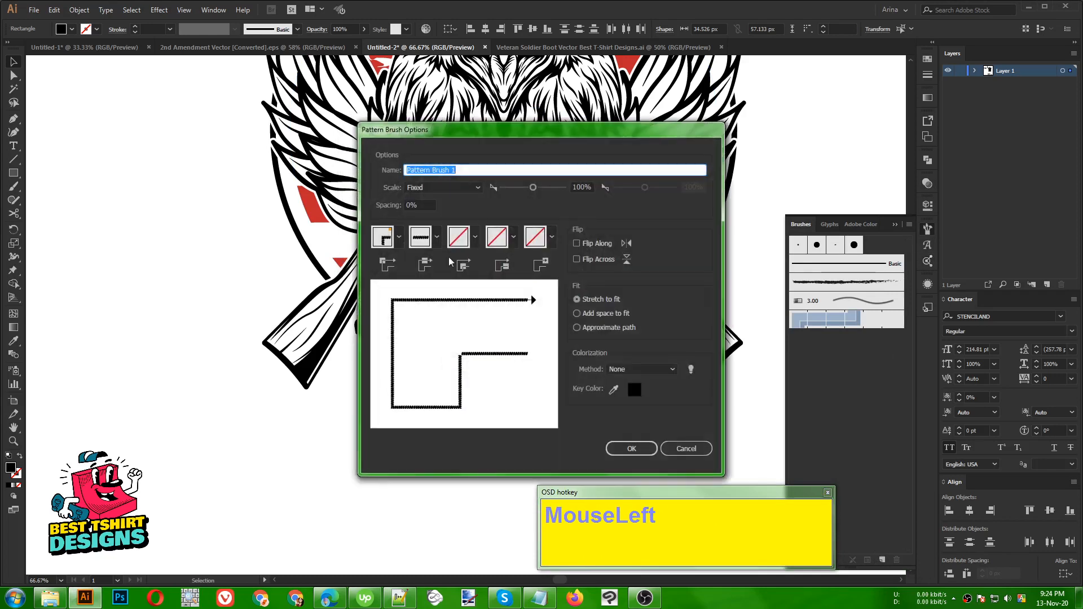
{"action": "left_click", "coordinate": [577, 328]}
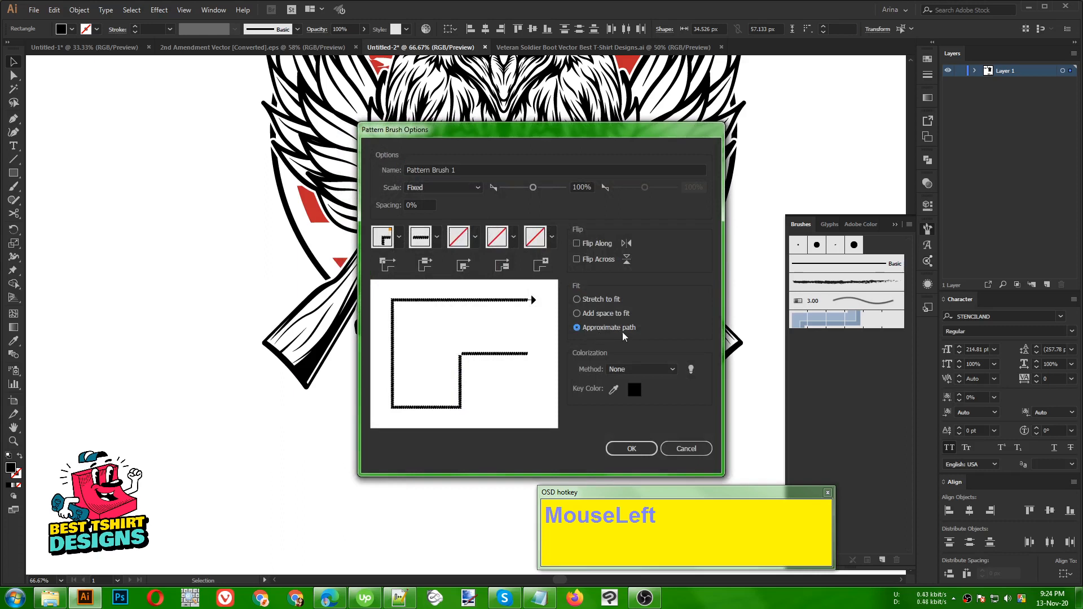
{"action": "left_click", "coordinate": [631, 448]}
Move the rope segment out of the design, onto the empty canvas left of the artboard, and deselect it
{"action": "scroll", "coordinate": [461, 390], "scroll_direction": "down", "scroll_amount": 1}
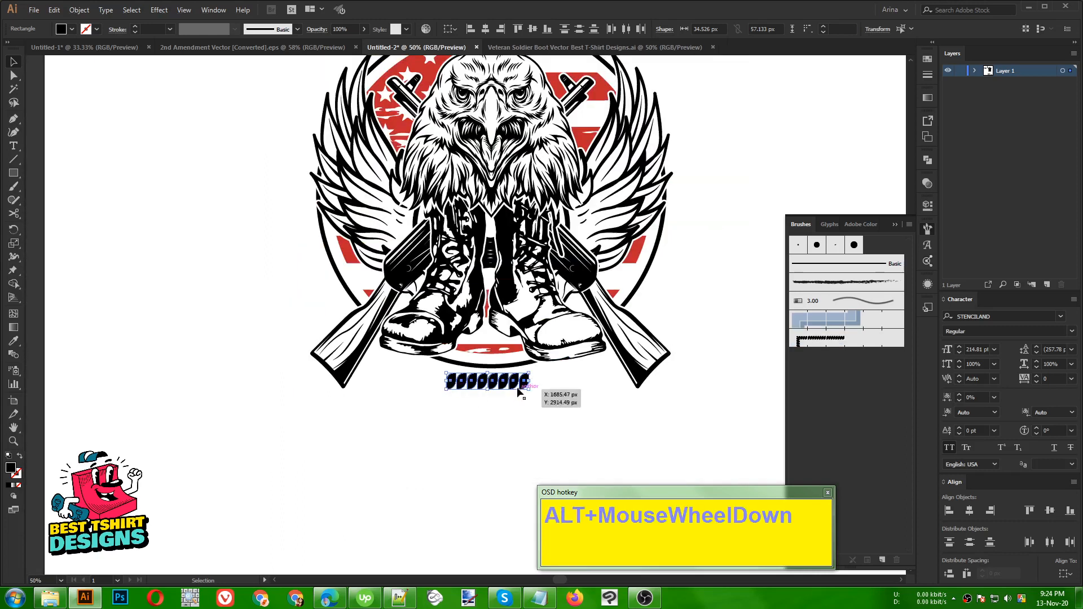
{"action": "left_click_drag", "start_coordinate": [517, 386], "coordinate": [106, 338]}
{"action": "scroll", "coordinate": [362, 414], "scroll_direction": "down", "scroll_amount": 1}
{"action": "left_click", "coordinate": [164, 358]}
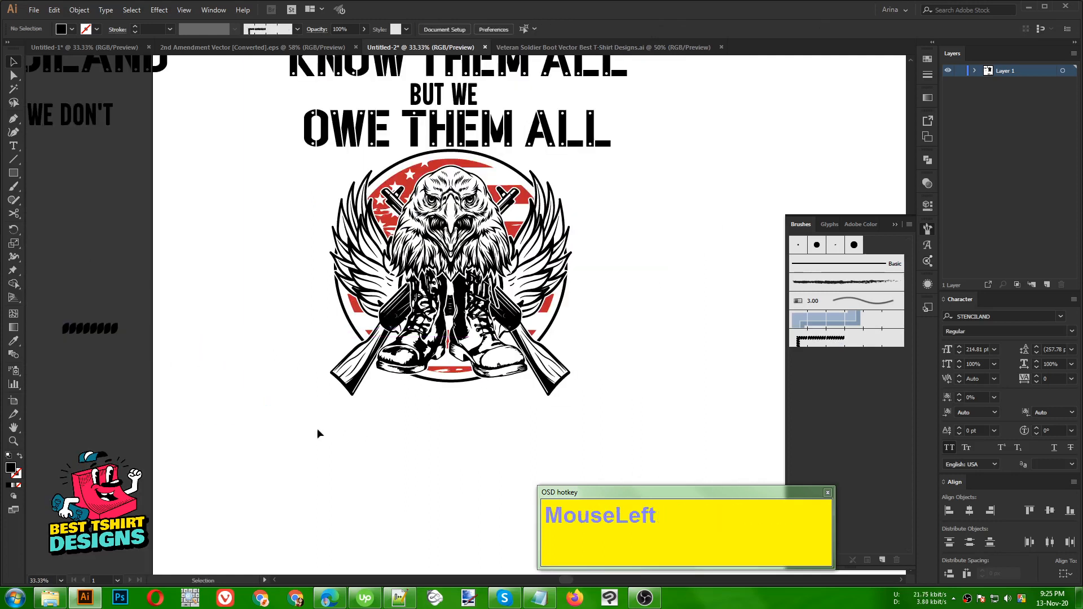
Isolate the circle around the eagle, apply the rope pattern brush to it and set its stroke weight to 0.75 pt
{"action": "scroll", "coordinate": [476, 436], "scroll_direction": "up", "scroll_amount": 1}
{"action": "left_click", "coordinate": [556, 378]}
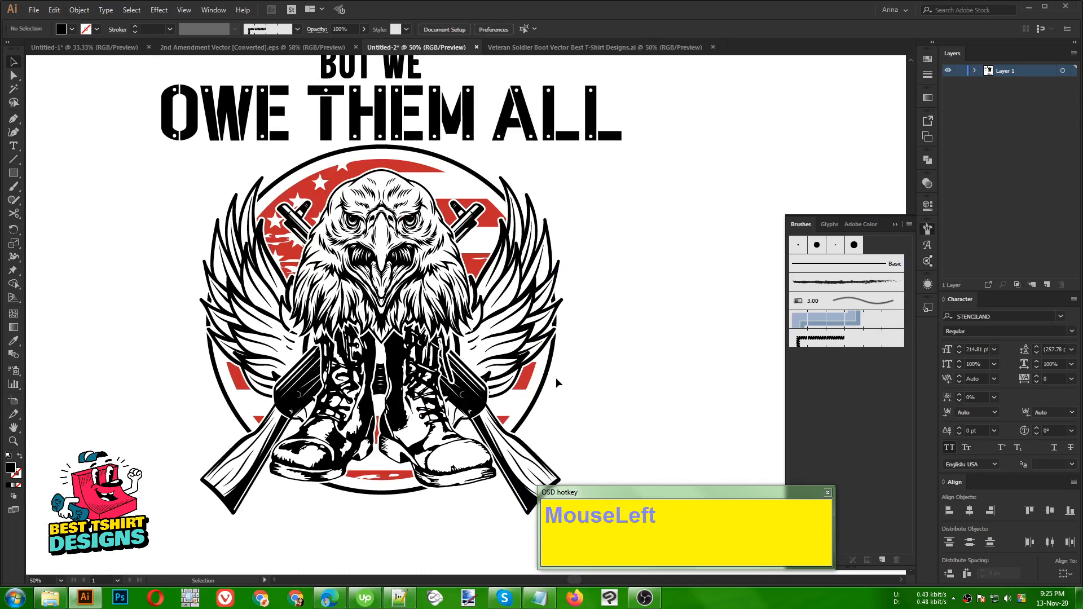
{"action": "double_click", "coordinate": [544, 380]}
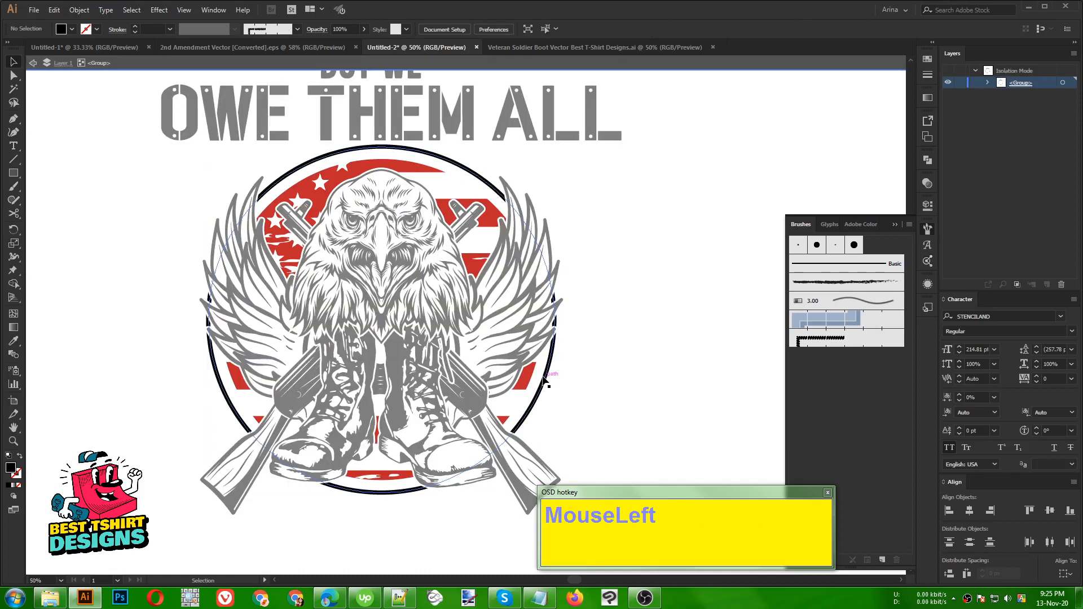
{"action": "left_click", "coordinate": [545, 382]}
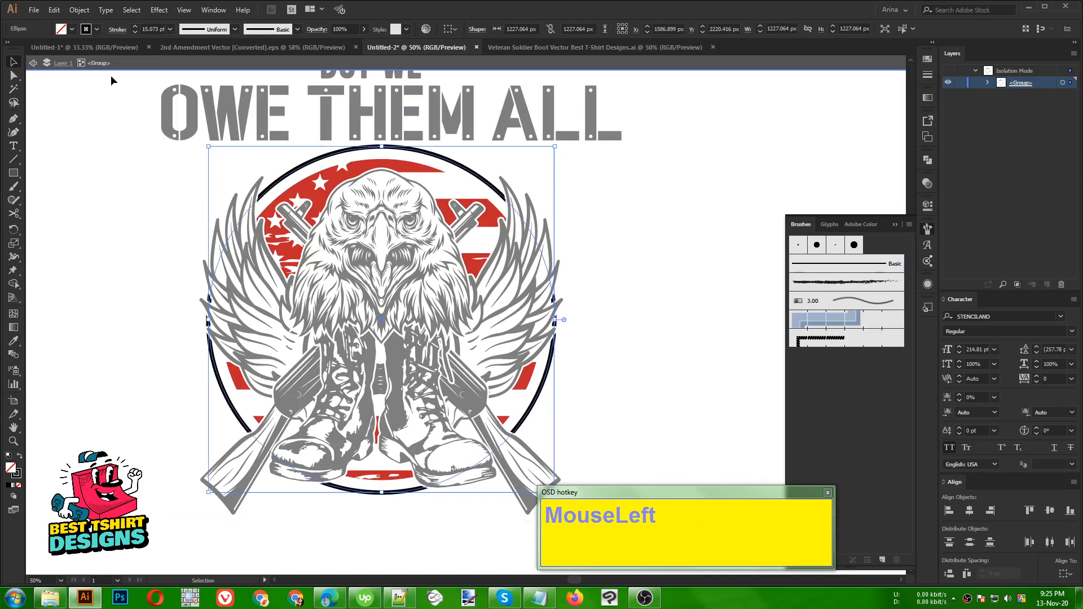
{"action": "scroll", "coordinate": [160, 30], "scroll_direction": "up", "scroll_amount": 1, "text": "shift"}
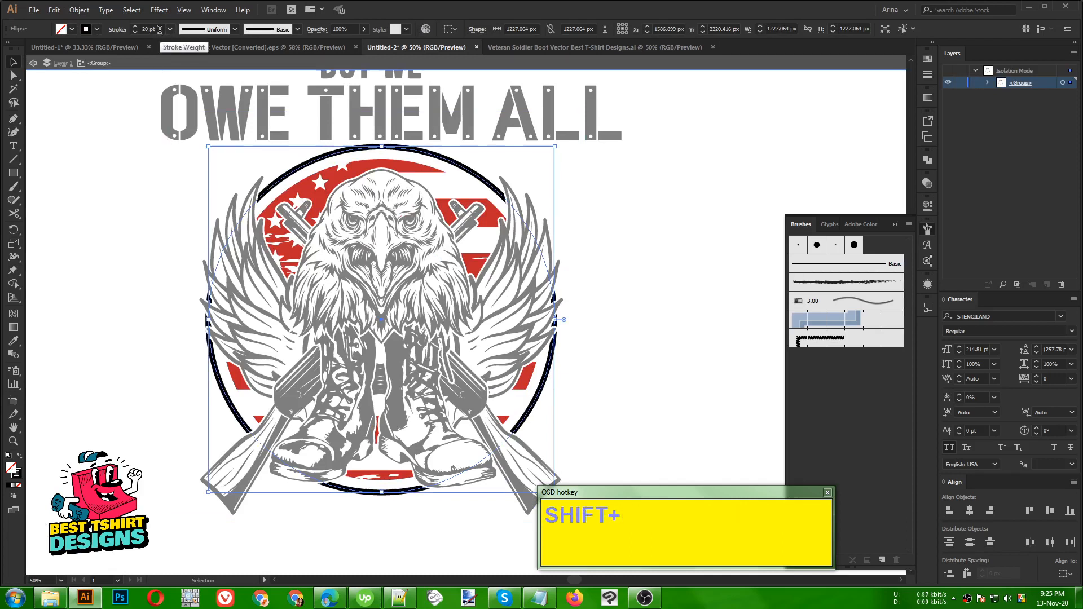
{"action": "scroll", "coordinate": [160, 30], "scroll_direction": "down", "scroll_amount": 1, "text": "shift"}
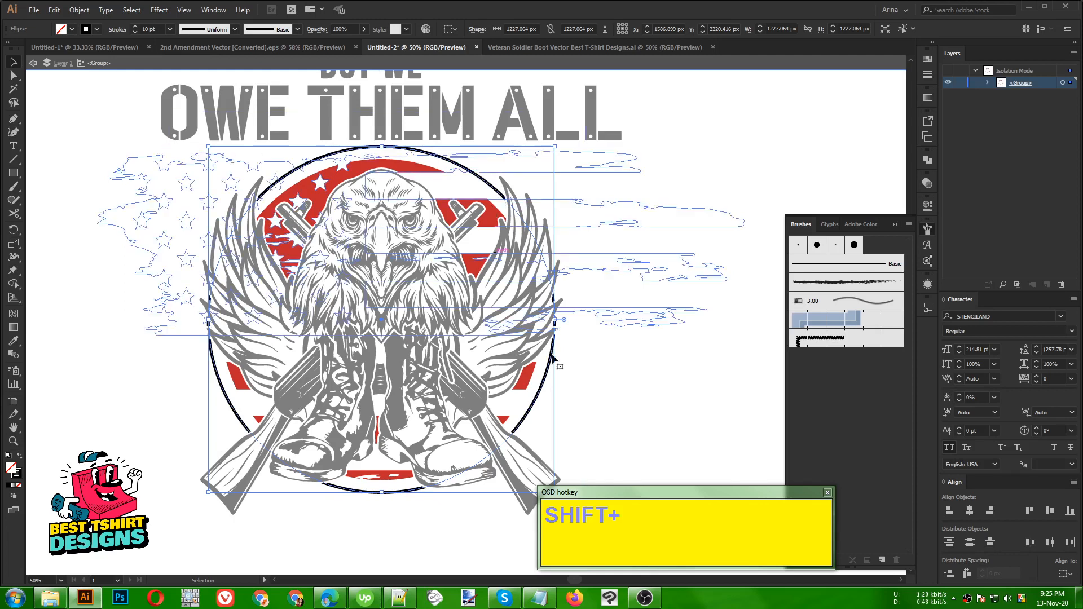
{"action": "left_click", "coordinate": [833, 341]}
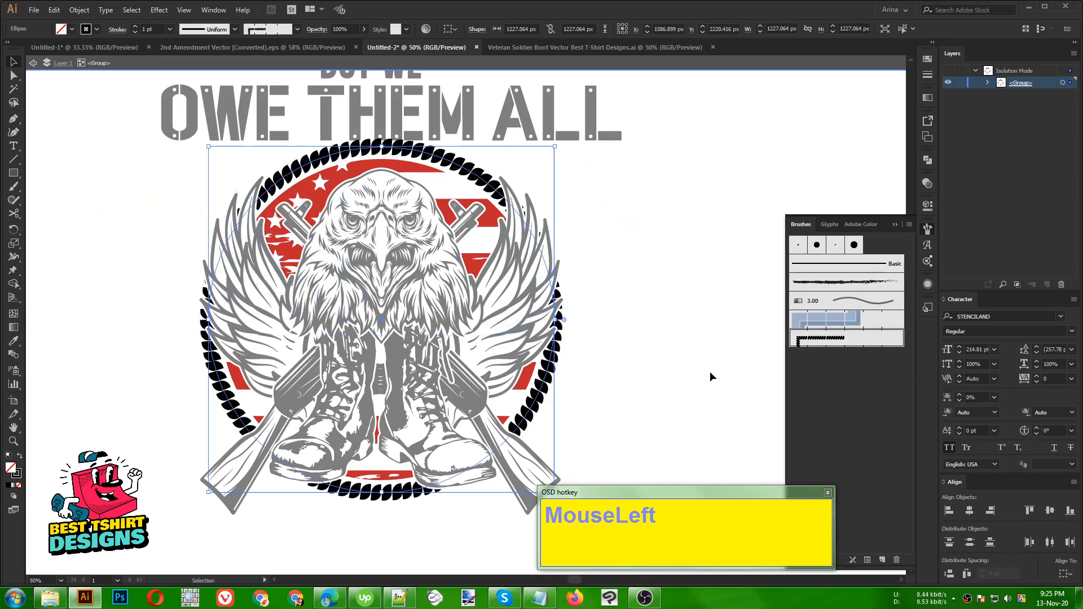
{"action": "scroll", "coordinate": [151, 29], "scroll_direction": "down", "scroll_amount": 1}
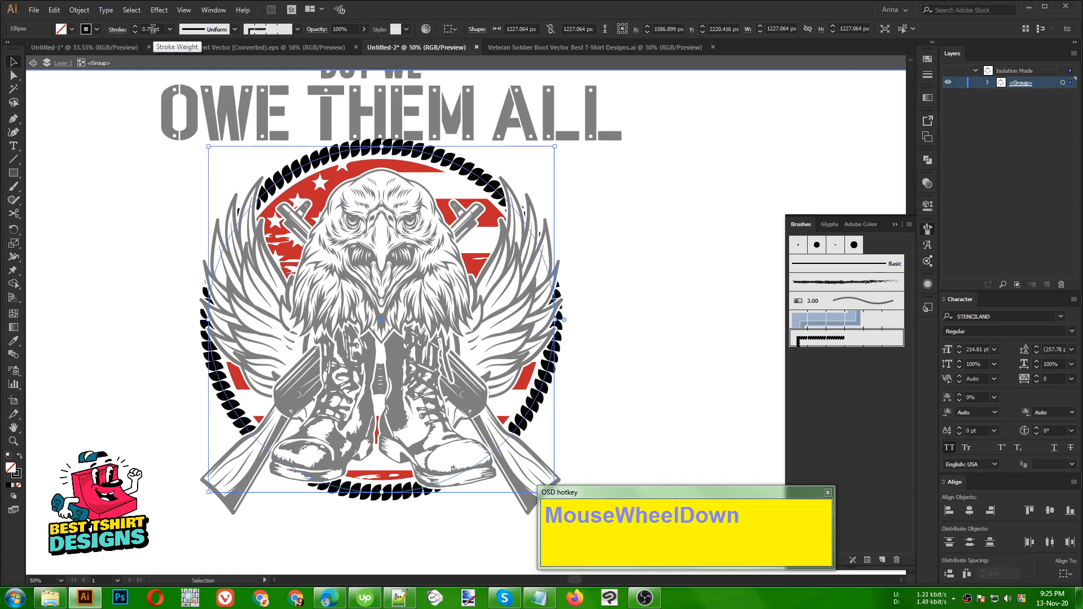
{"action": "double_click", "coordinate": [657, 286]}
Group the whole eagle emblem, including the rope circle, boots and rifles
{"action": "scroll", "coordinate": [546, 275], "scroll_direction": "down", "scroll_amount": 1}
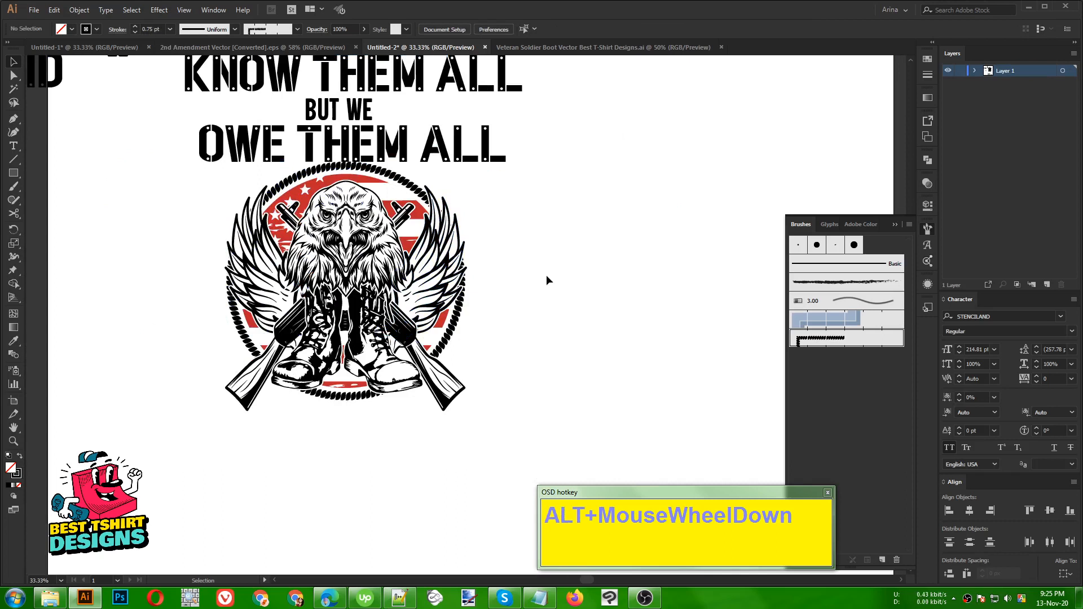
{"action": "left_click", "coordinate": [547, 276]}
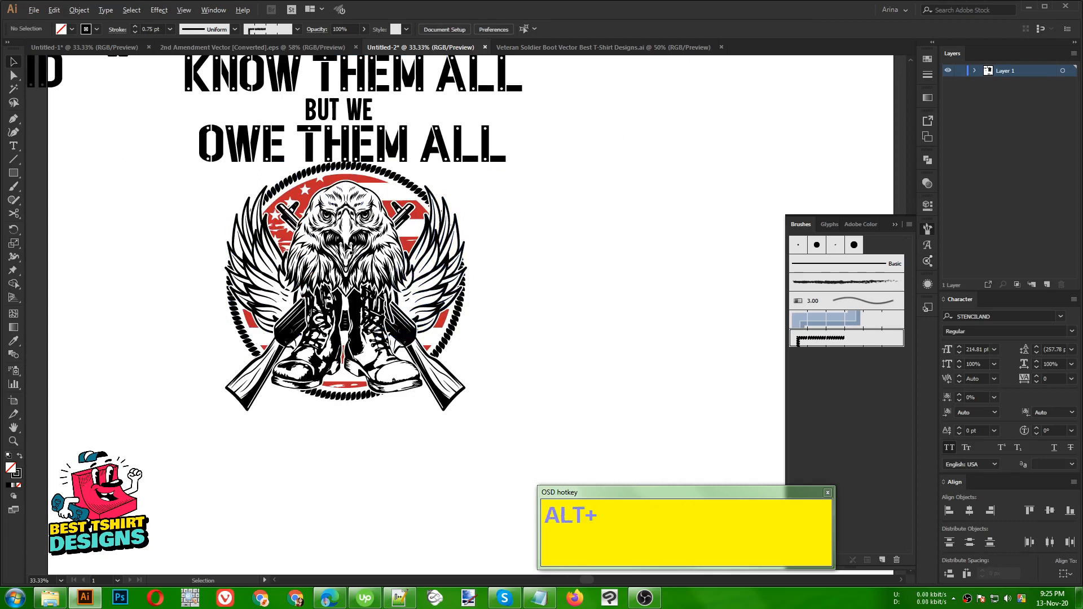
{"action": "scroll", "coordinate": [480, 270], "scroll_direction": "down", "scroll_amount": 1}
{"action": "left_click", "coordinate": [531, 301]}
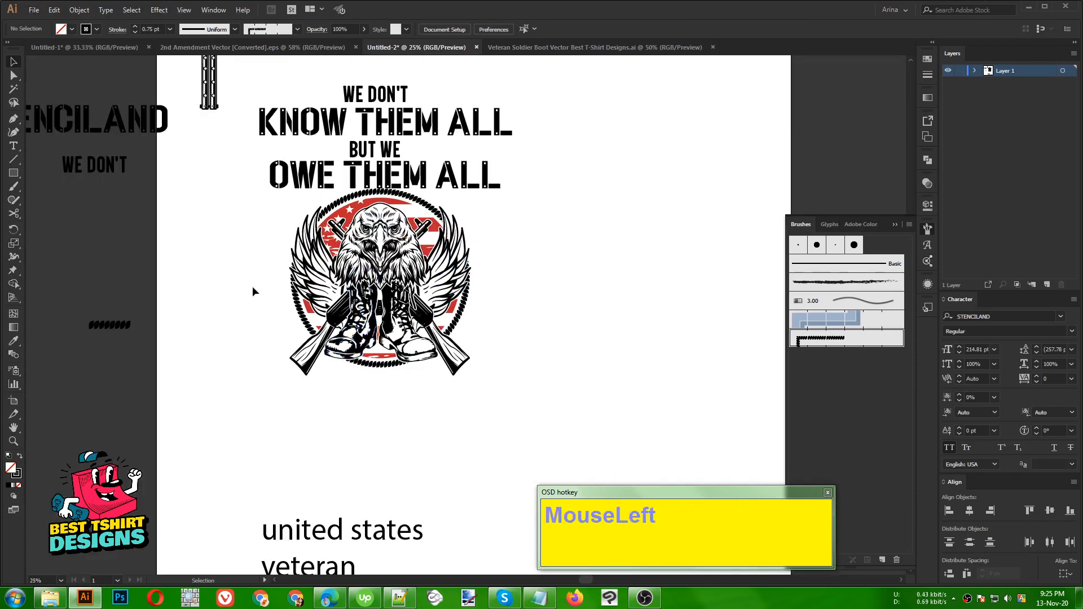
{"action": "left_click_drag", "start_coordinate": [573, 354], "coordinate": [232, 238]}
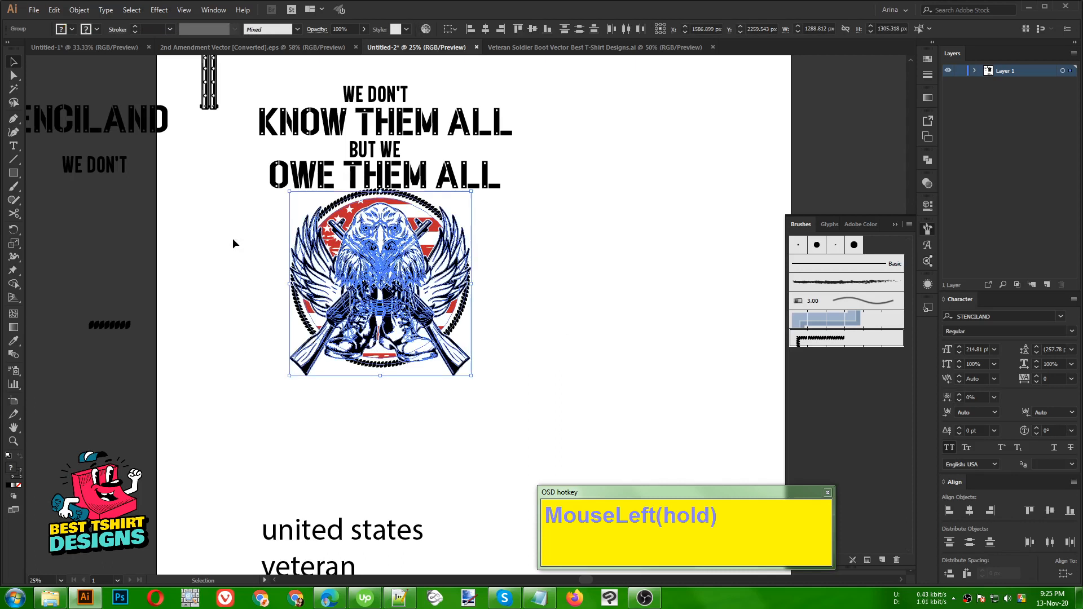
{"action": "key", "text": "ctrl+g"}
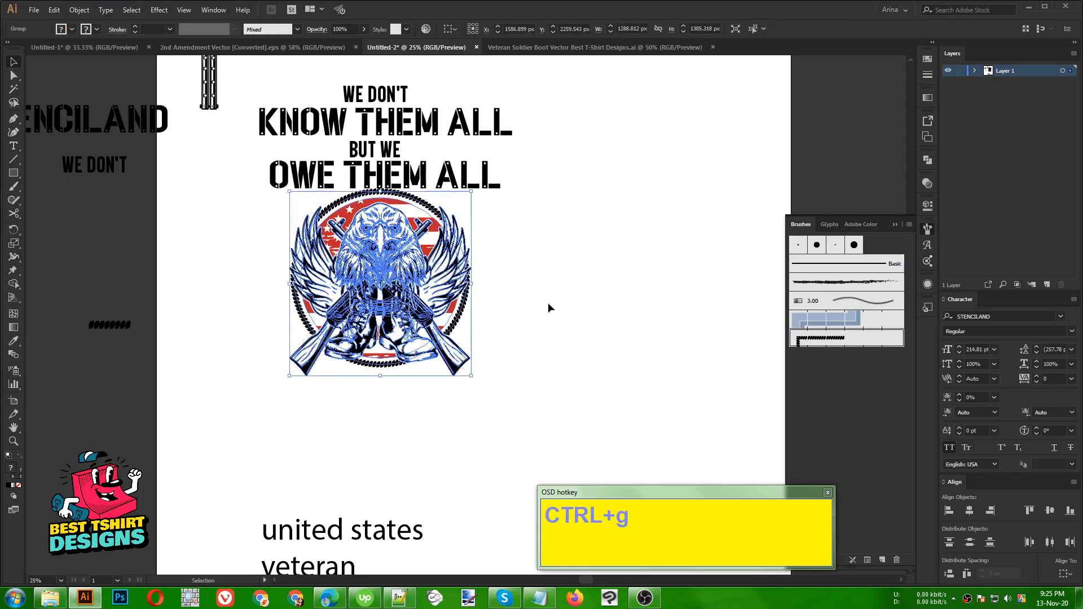
{"action": "left_click", "coordinate": [548, 307]}
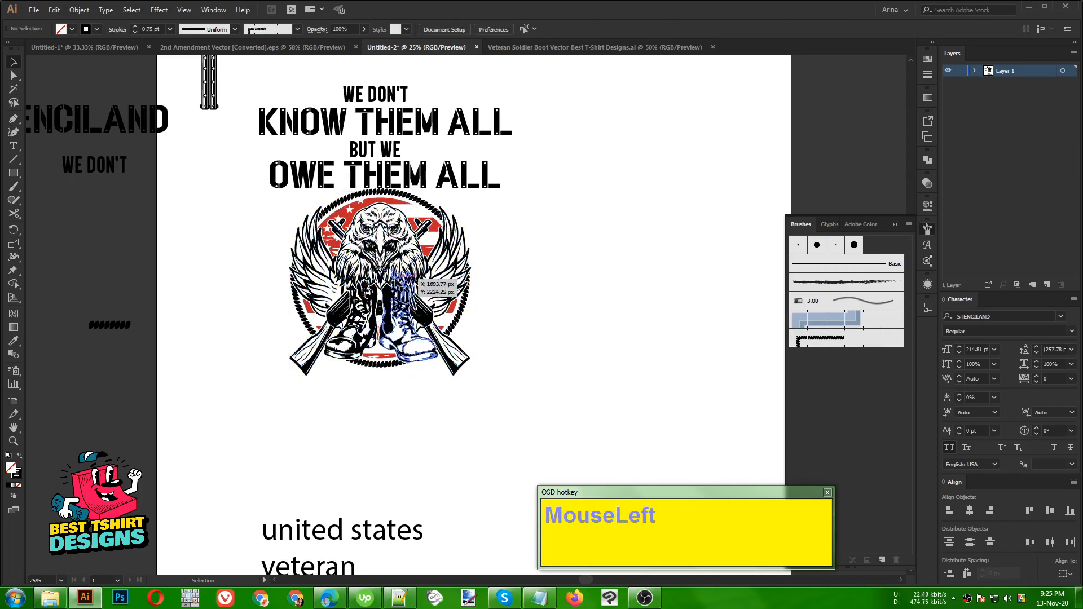
Move the emblem group clear of the slogan, below and to its right, about 1322 px across and 196 px down
{"action": "left_click_drag", "start_coordinate": [394, 280], "coordinate": [392, 290]}
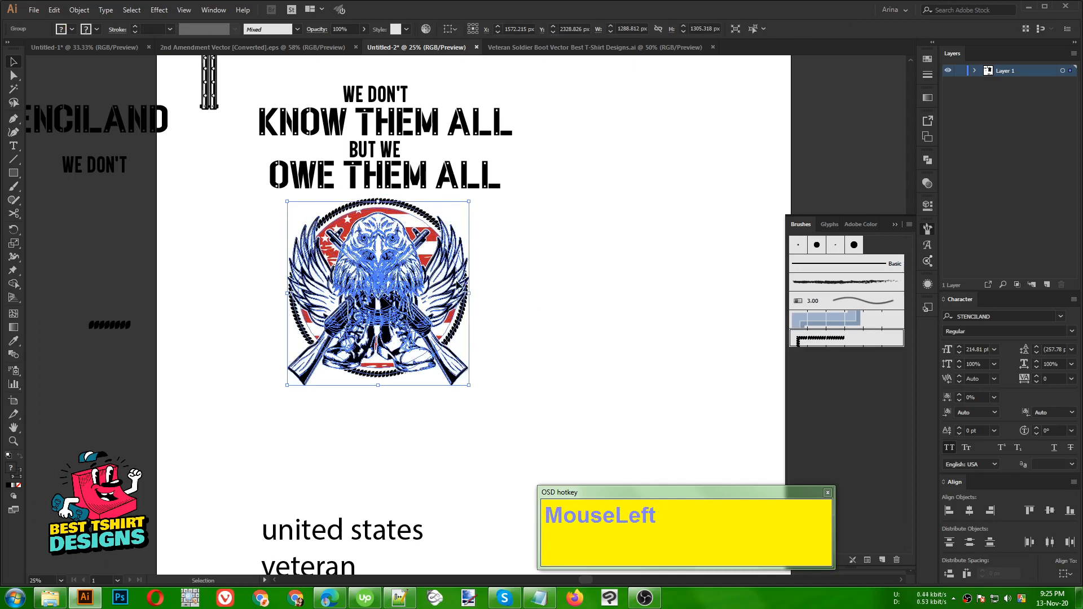
{"action": "left_click", "coordinate": [610, 297]}
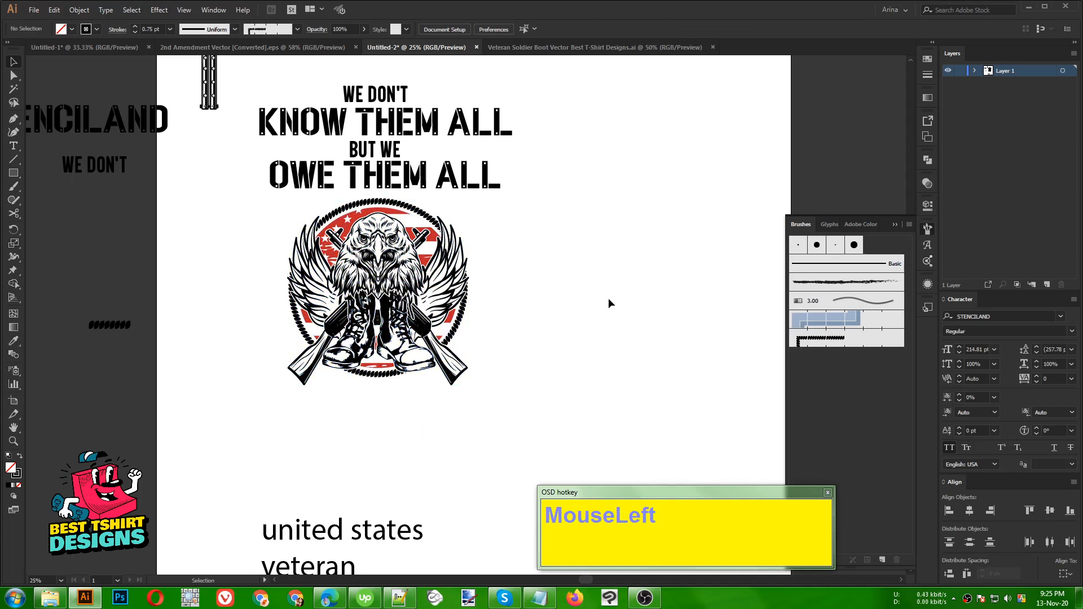
{"action": "scroll", "coordinate": [483, 307], "scroll_direction": "down", "scroll_amount": 1}
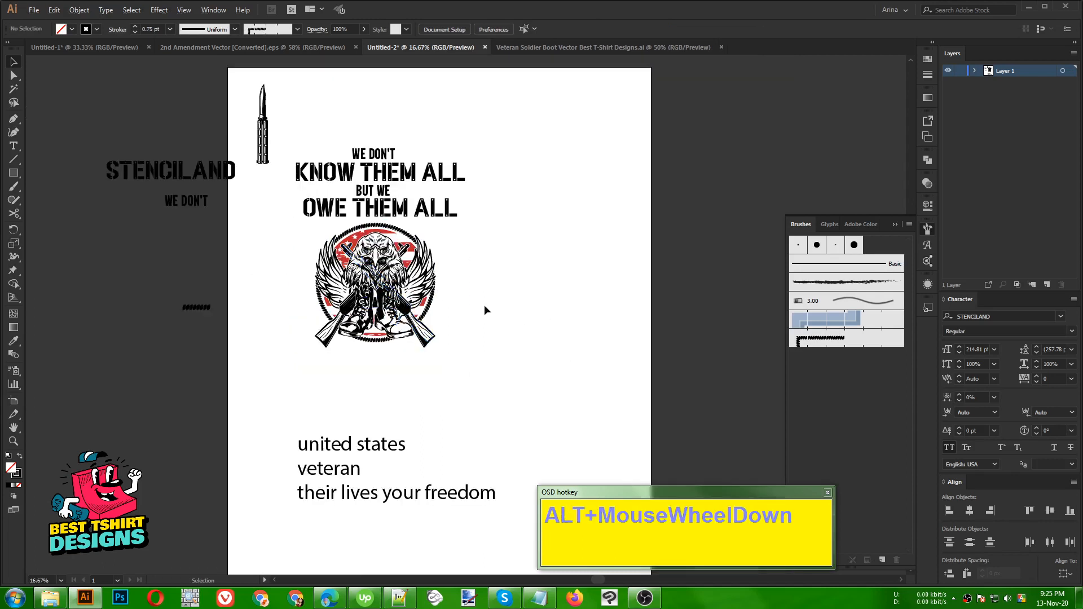
{"action": "scroll", "coordinate": [483, 306], "scroll_direction": "up", "scroll_amount": 1}
{"action": "left_click", "coordinate": [610, 300]}
{"action": "left_click_drag", "start_coordinate": [611, 300], "coordinate": [577, 282]}
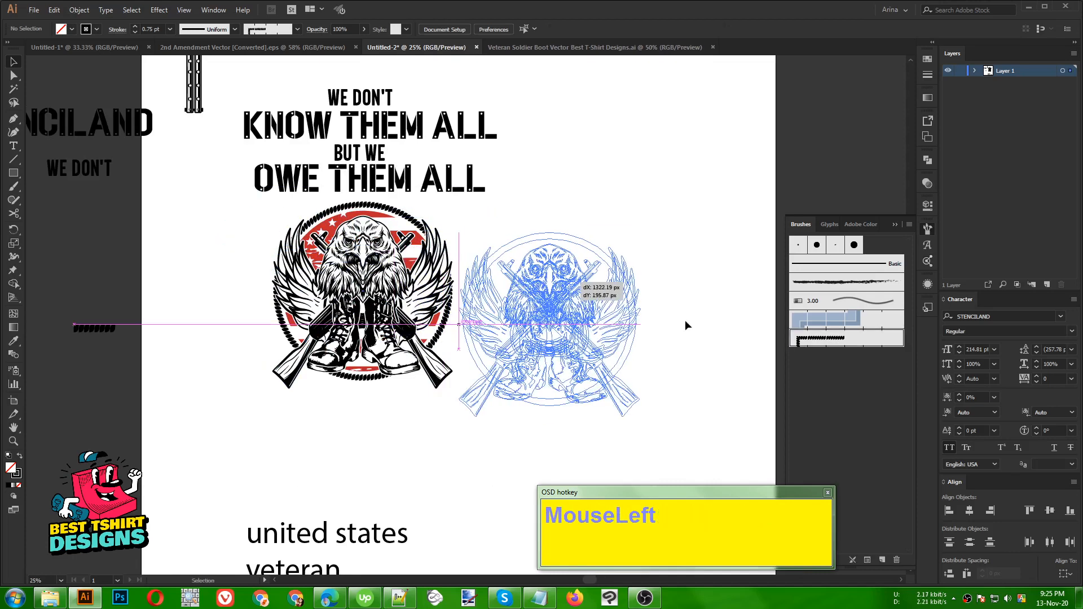
{"action": "left_click", "coordinate": [682, 320]}
{"action": "scroll", "coordinate": [680, 325], "scroll_direction": "up", "scroll_amount": 1}
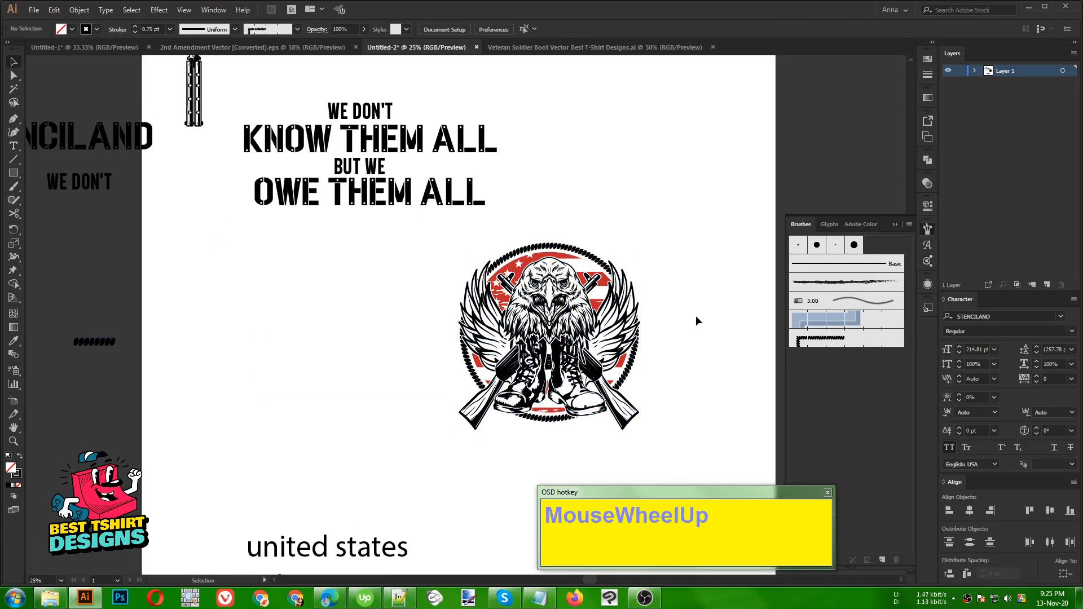
{"action": "left_click", "coordinate": [561, 224]}
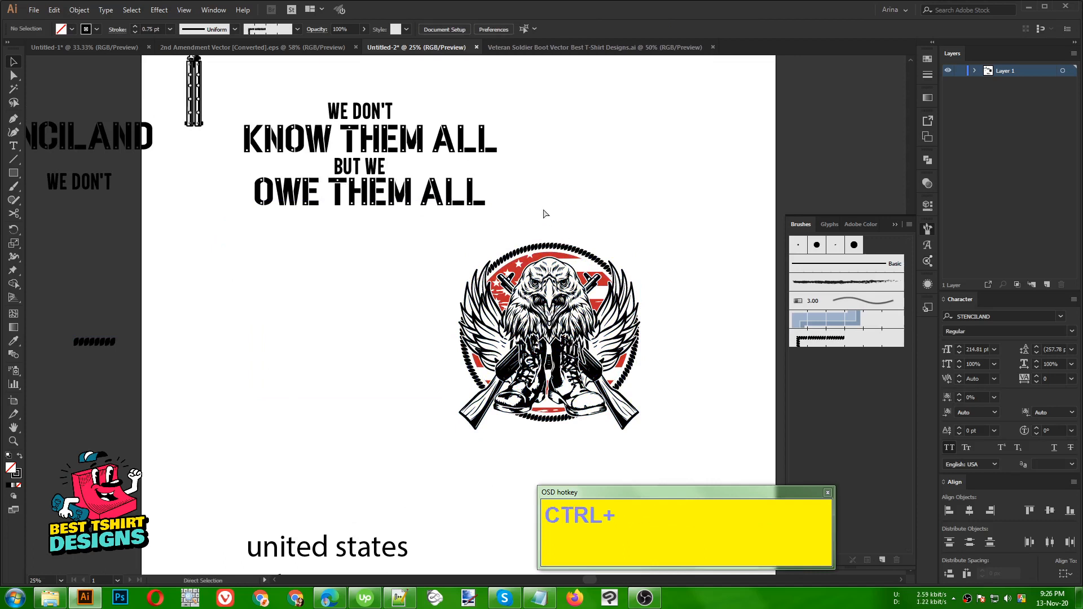
Show the rulers and place vertical guides on both sides of the emblem, at X 3663 px and X 2099 px
{"action": "key", "text": "ctrl+r"}
{"action": "left_click_drag", "start_coordinate": [623, 60], "coordinate": [657, 346]}
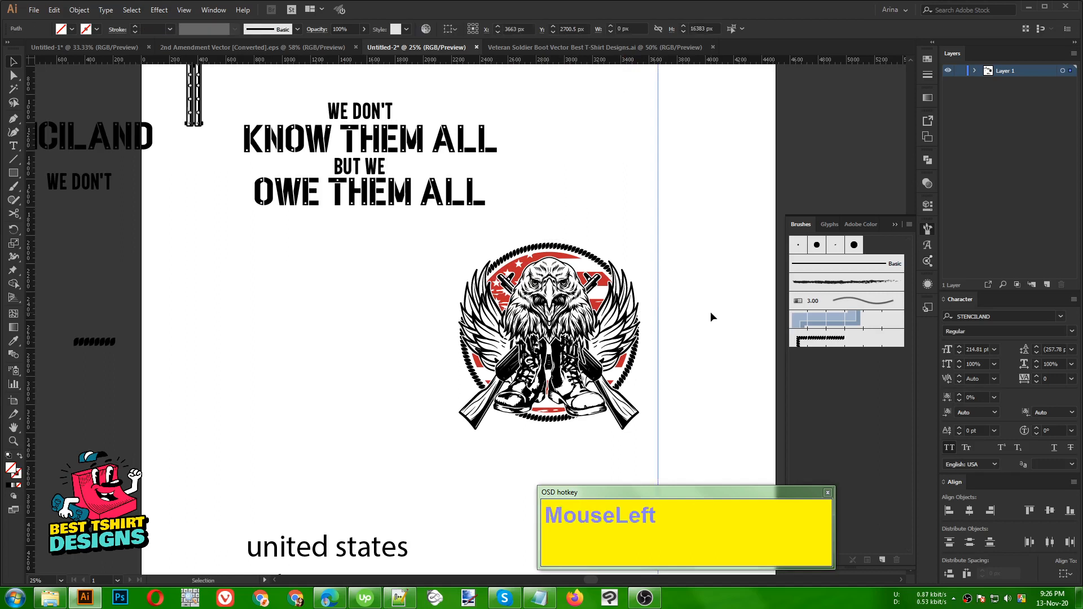
{"action": "left_click_drag", "start_coordinate": [658, 302], "coordinate": [439, 308]}
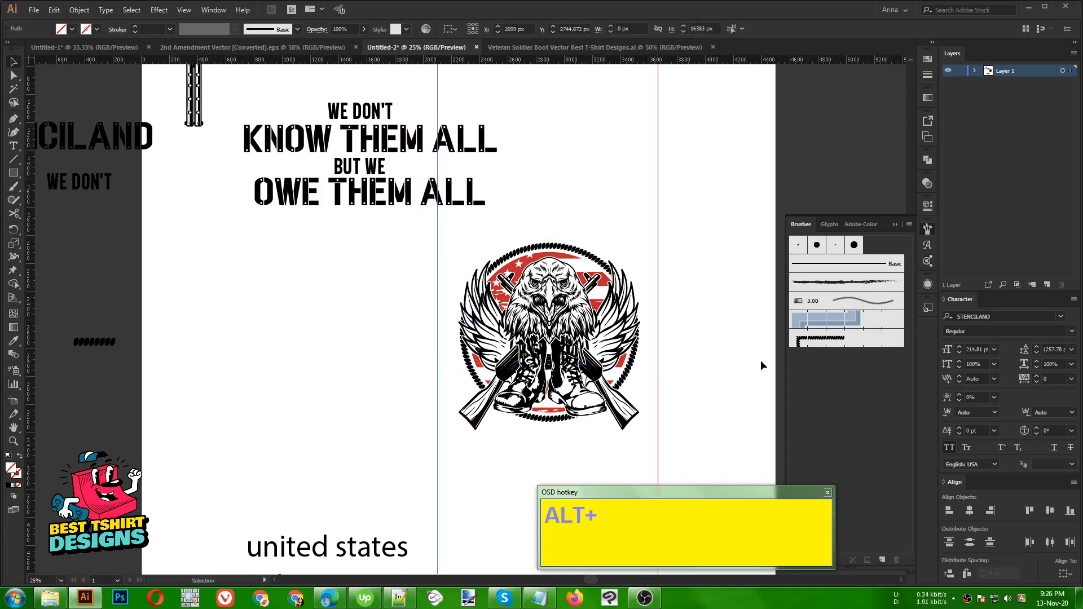
{"action": "left_click", "coordinate": [652, 356]}
Nudge the emblem about 11 px left to centre it between the two vertical guides, and deselect it
{"action": "left_click", "coordinate": [587, 344]}
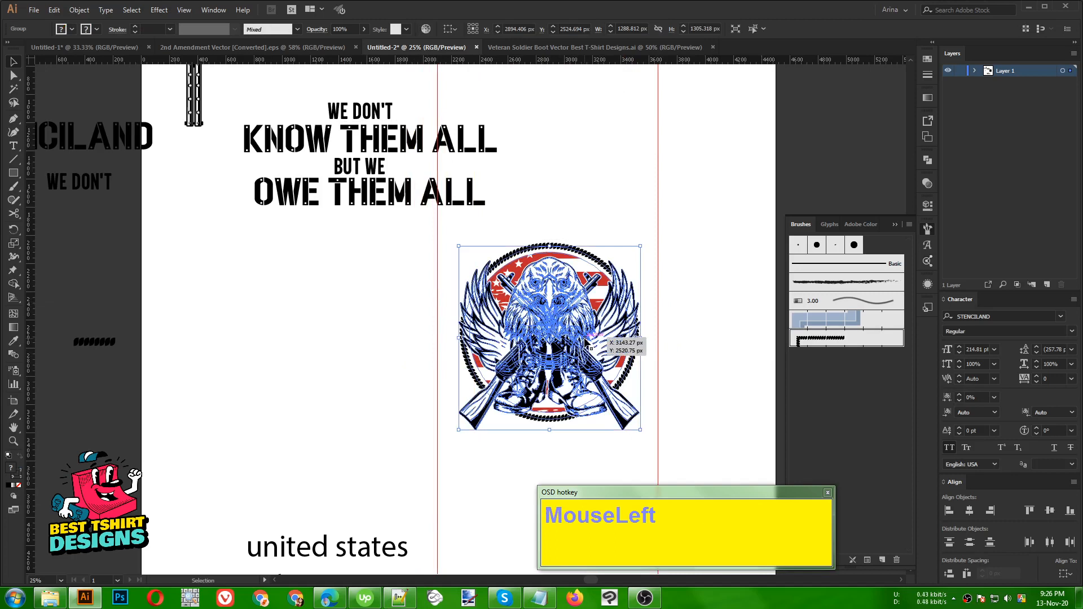
{"action": "key", "text": "Left"}
{"action": "key", "text": "Left"}
{"action": "key", "text": "Left"}
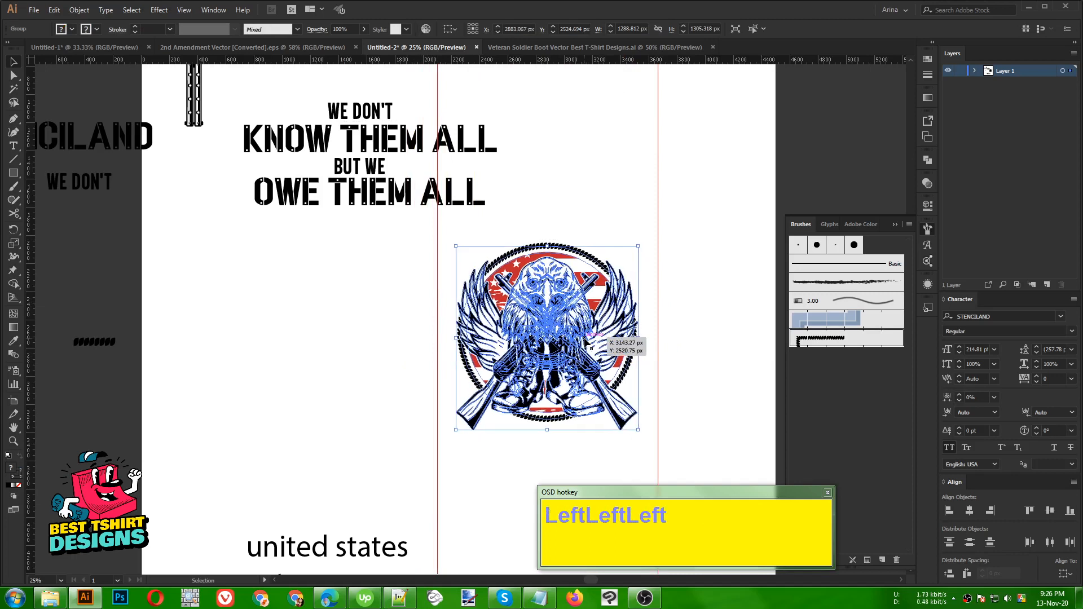
{"action": "left_click", "coordinate": [712, 339]}
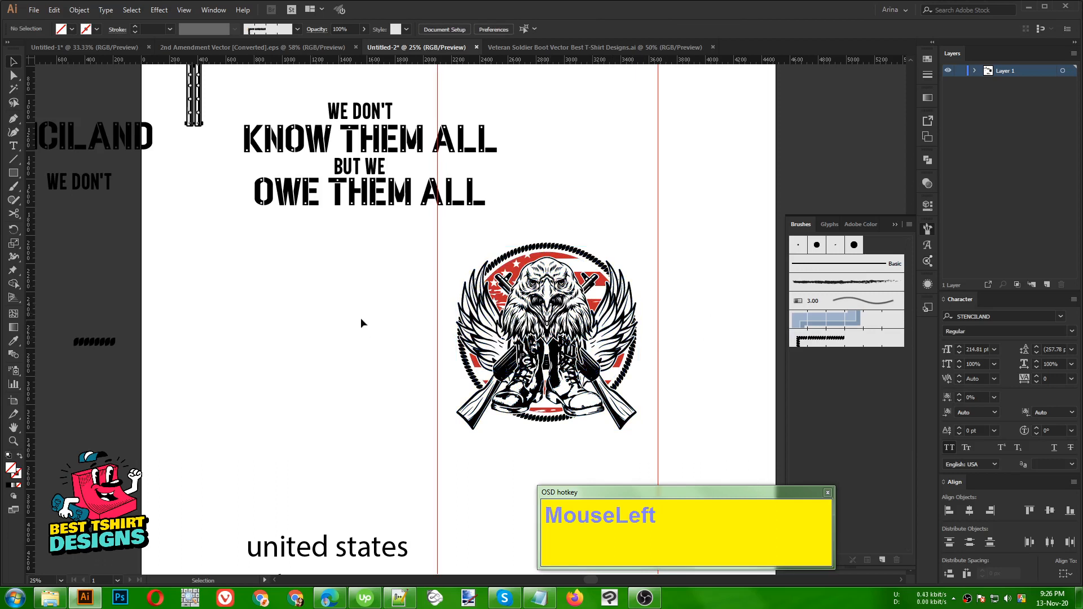
{"action": "scroll", "coordinate": [210, 290], "scroll_direction": "down", "scroll_amount": 1, "text": "alt"}
{"action": "scroll", "coordinate": [577, 357], "scroll_direction": "down", "scroll_amount": 1, "text": "alt"}
{"action": "scroll", "coordinate": [574, 352], "scroll_direction": "up", "scroll_amount": 2, "text": "alt"}
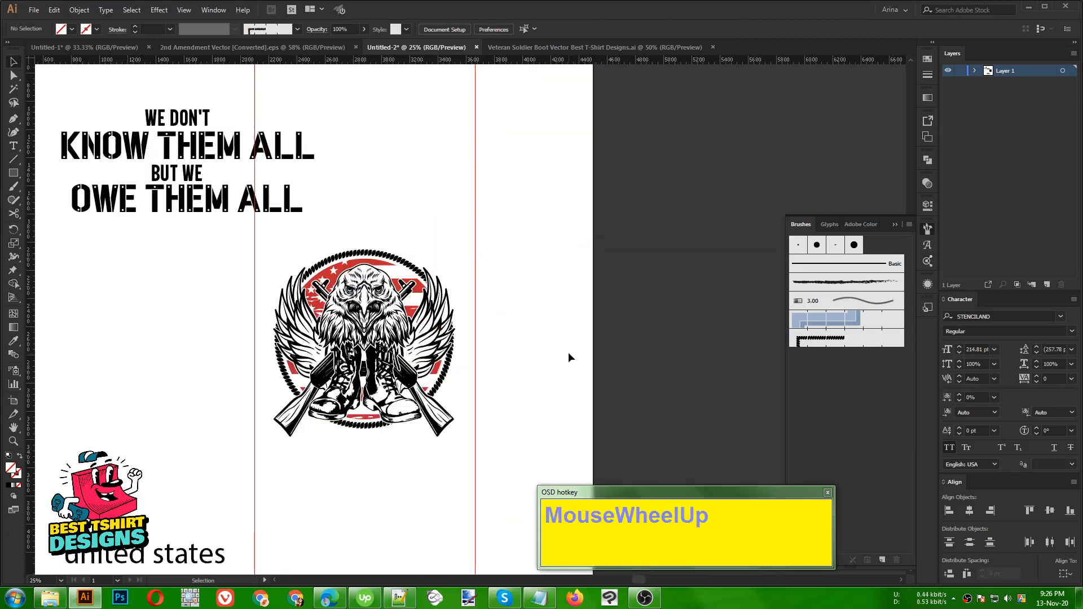
Select the four slogan text lines and convert them to outlines
{"action": "scroll", "coordinate": [567, 352], "scroll_direction": "up", "scroll_amount": 1}
{"action": "left_click_drag", "start_coordinate": [177, 101], "coordinate": [181, 218]}
{"action": "right_click", "coordinate": [180, 212]}
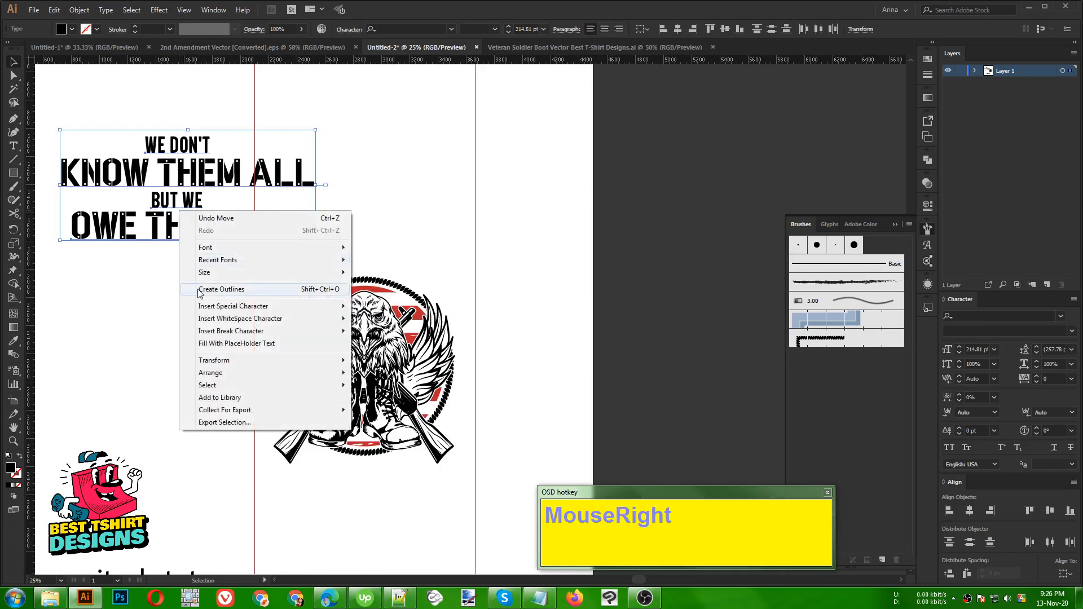
{"action": "left_click", "coordinate": [226, 290]}
{"action": "left_click", "coordinate": [254, 333]}
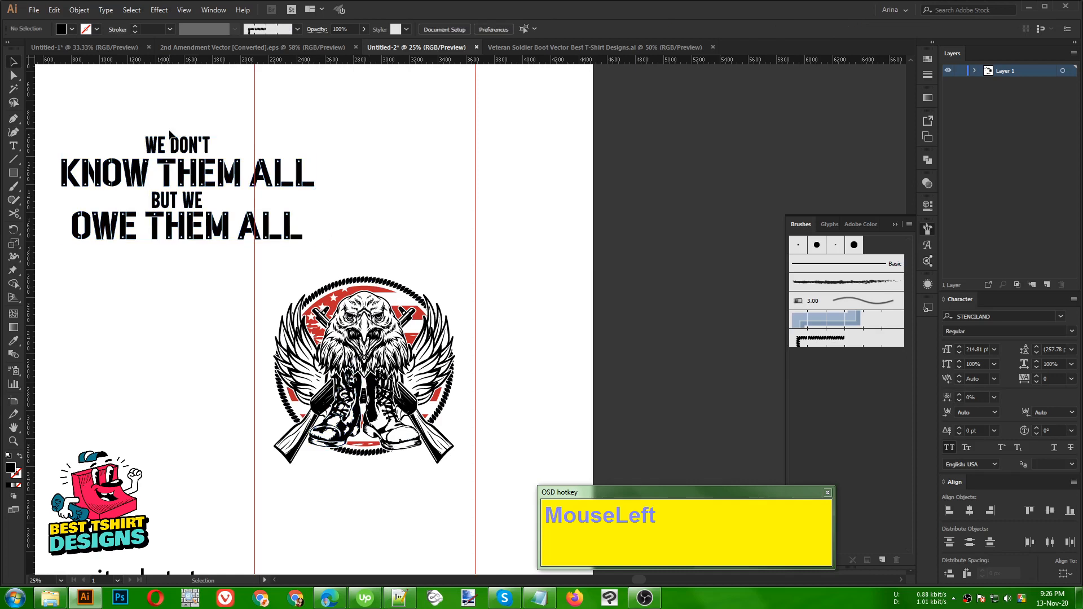
Move KNOW THEM ALL above the emblem and scale it to 1564 px wide, fitting between the two vertical guides
{"action": "left_click_drag", "start_coordinate": [191, 183], "coordinate": [371, 219]}
{"action": "left_click_drag", "start_coordinate": [495, 208], "coordinate": [476, 208]}
{"action": "left_click_drag", "start_coordinate": [240, 208], "coordinate": [254, 208]}
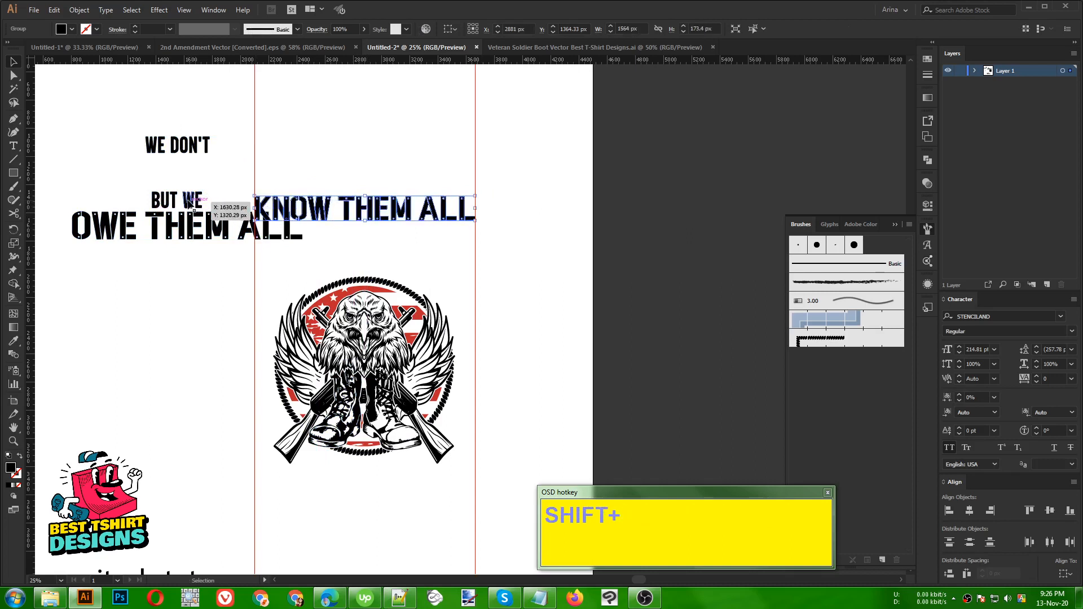
Place OWE THEM ALL between KNOW THEM ALL and the emblem, scaled to fit between the two vertical guides
{"action": "left_click_drag", "start_coordinate": [189, 220], "coordinate": [365, 249]}
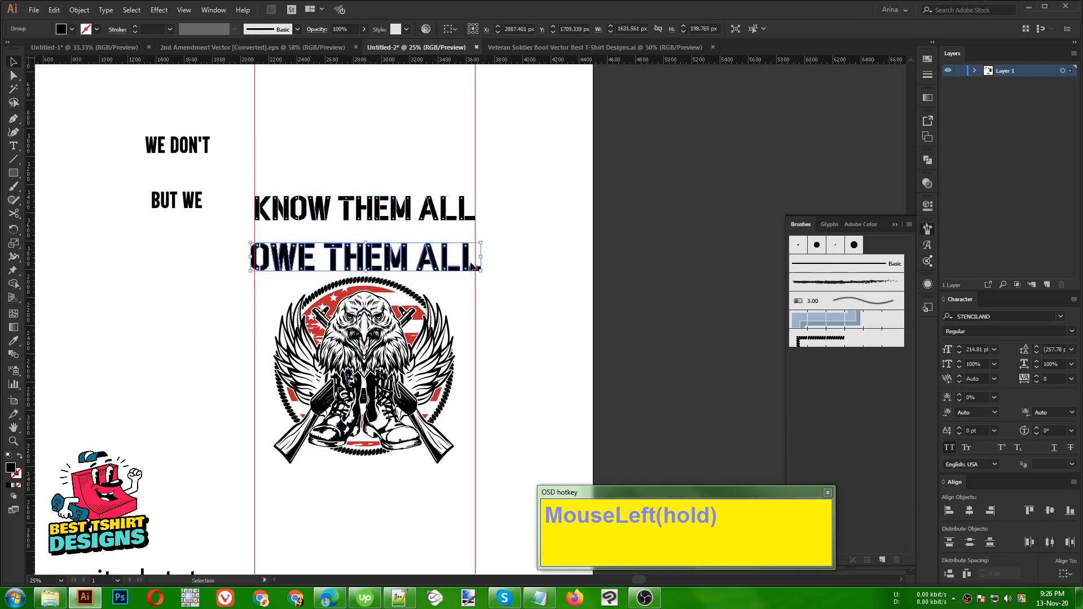
{"action": "mouse_move", "coordinate": [481, 258]}
{"action": "left_mouse_down"}
{"action": "mouse_move", "coordinate": [387, 263]}
{"action": "mouse_move", "coordinate": [475, 257]}
{"action": "left_mouse_up"}
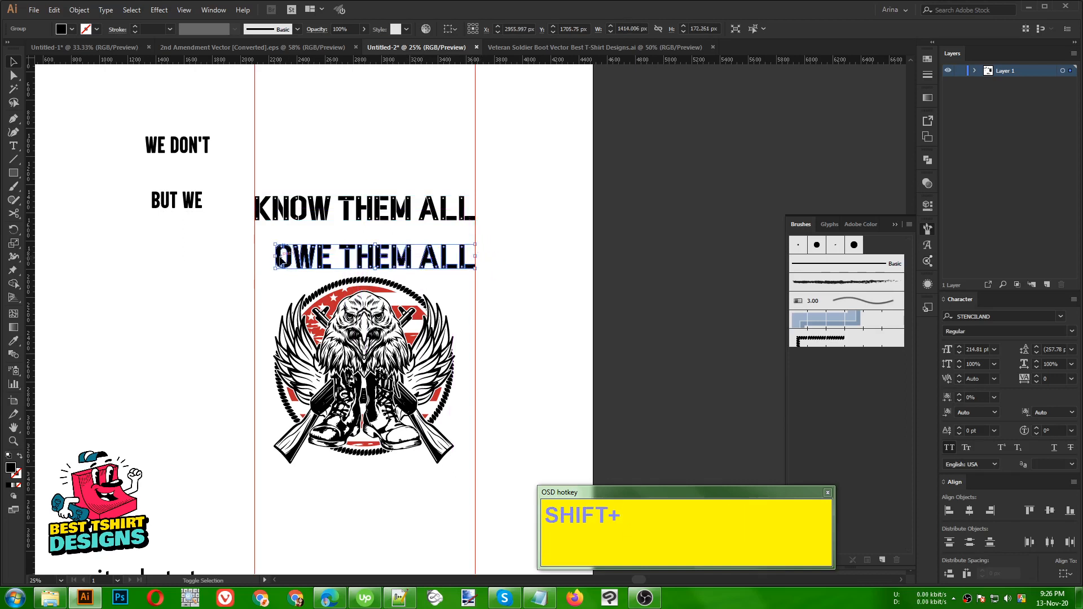
{"action": "left_click_drag", "start_coordinate": [280, 259], "coordinate": [256, 256]}
Place BUT WE between the two stencil lines and WE DON'T above KNOW THEM ALL, enlarging WE DON'T to about 699 px wide
{"action": "left_click_drag", "start_coordinate": [161, 203], "coordinate": [340, 229]}
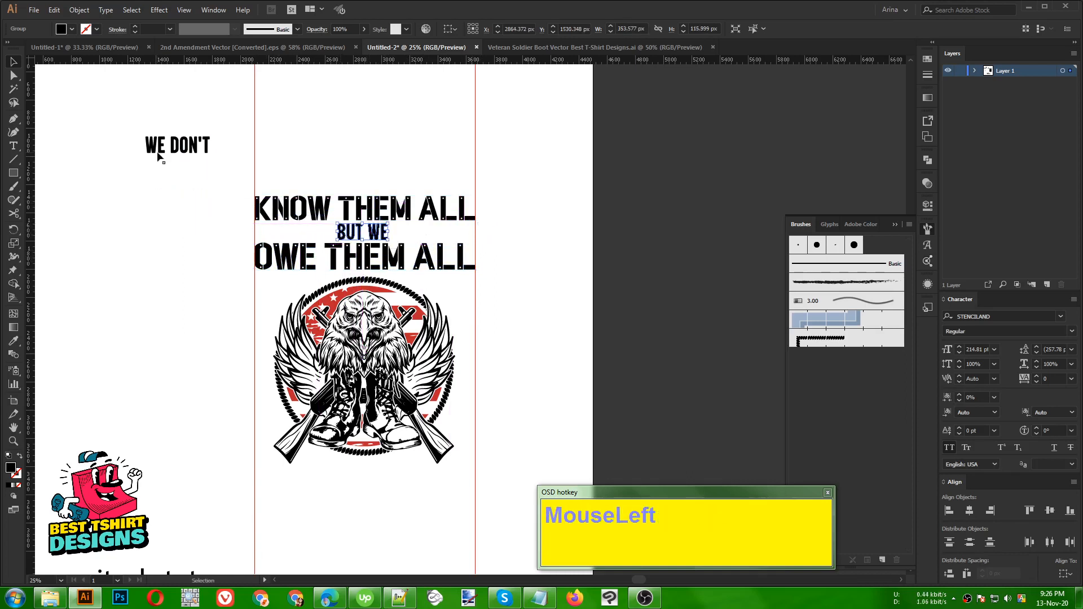
{"action": "left_click_drag", "start_coordinate": [158, 157], "coordinate": [420, 184]}
{"action": "key", "text": "Up"}
{"action": "key", "text": "Up"}
{"action": "key", "text": "Up"}
{"action": "key", "text": "Up"}
{"action": "key", "text": "Up"}
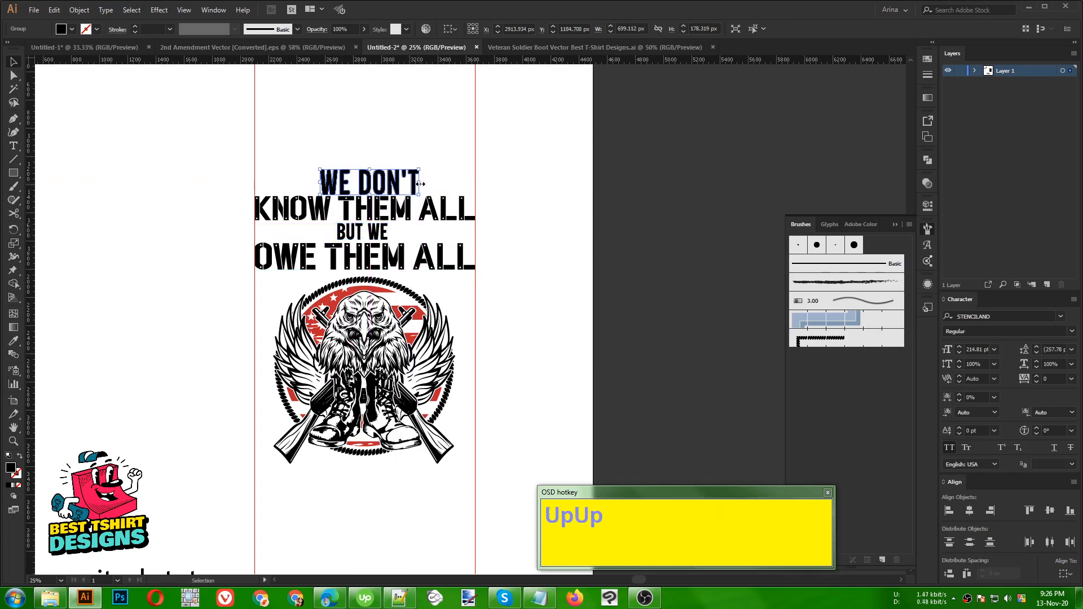
Align the four slogan lines to a common horizontal centre and deselect them
{"action": "left_click_drag", "start_coordinate": [364, 147], "coordinate": [413, 272]}
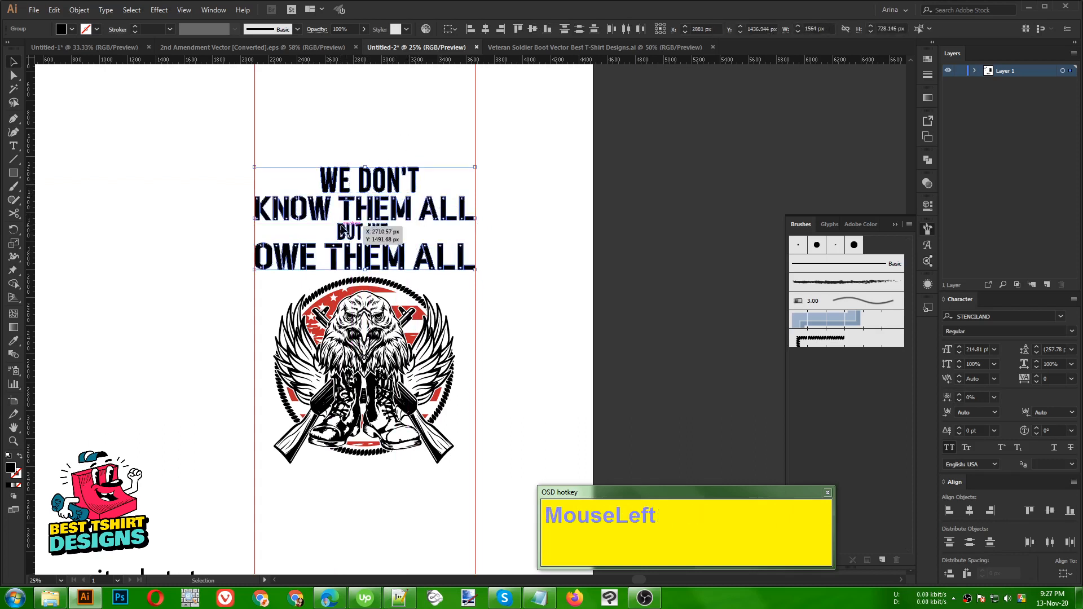
{"action": "left_click", "coordinate": [488, 29]}
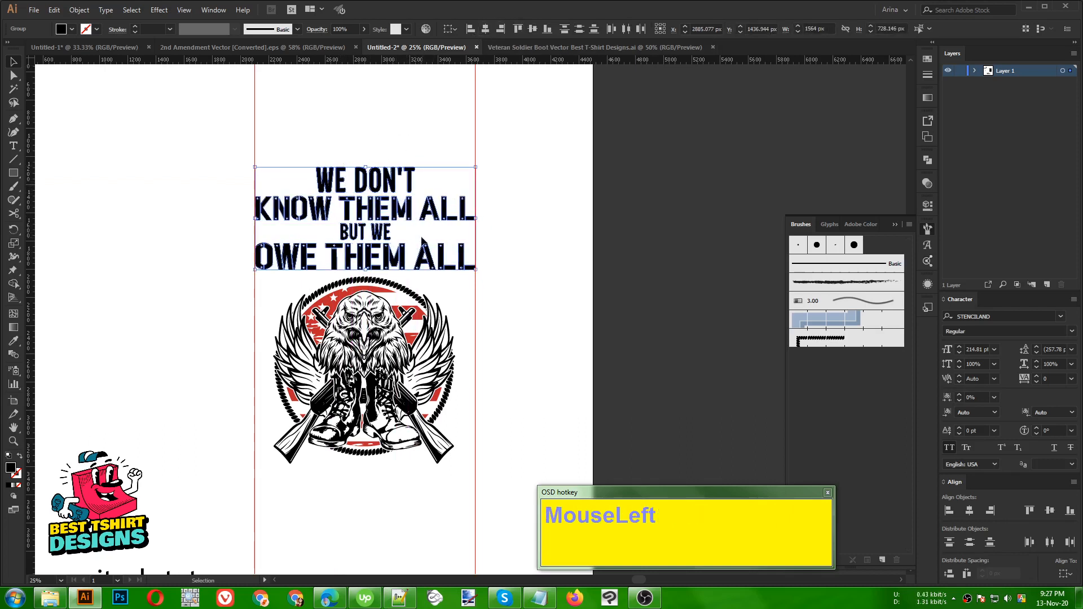
{"action": "left_click", "coordinate": [520, 243]}
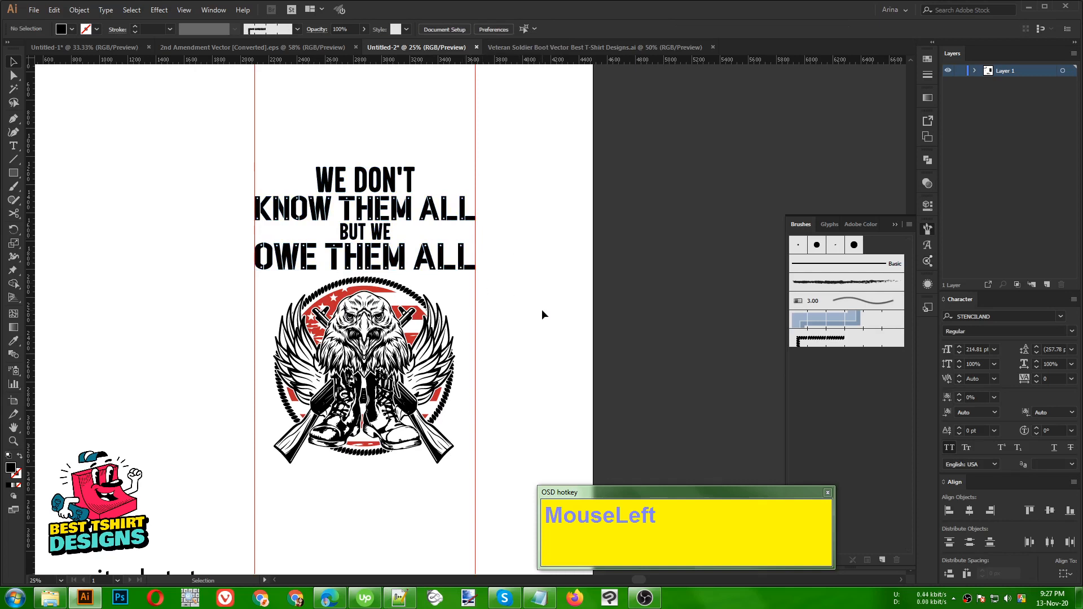
Move the "united states" text up, away from the two other loose text lines, to about X 1048 px and Y 2918 px
{"action": "scroll", "coordinate": [372, 226], "scroll_direction": "down", "scroll_amount": 1, "text": "alt"}
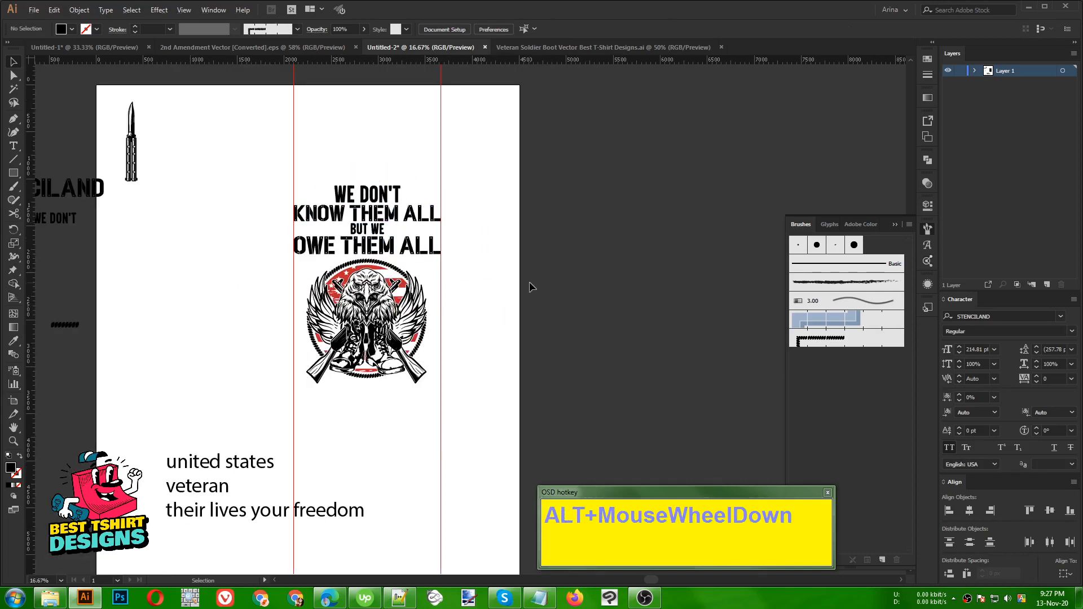
{"action": "scroll", "coordinate": [268, 403], "scroll_direction": "down", "scroll_amount": 2}
{"action": "left_click_drag", "start_coordinate": [231, 437], "coordinate": [210, 334]}
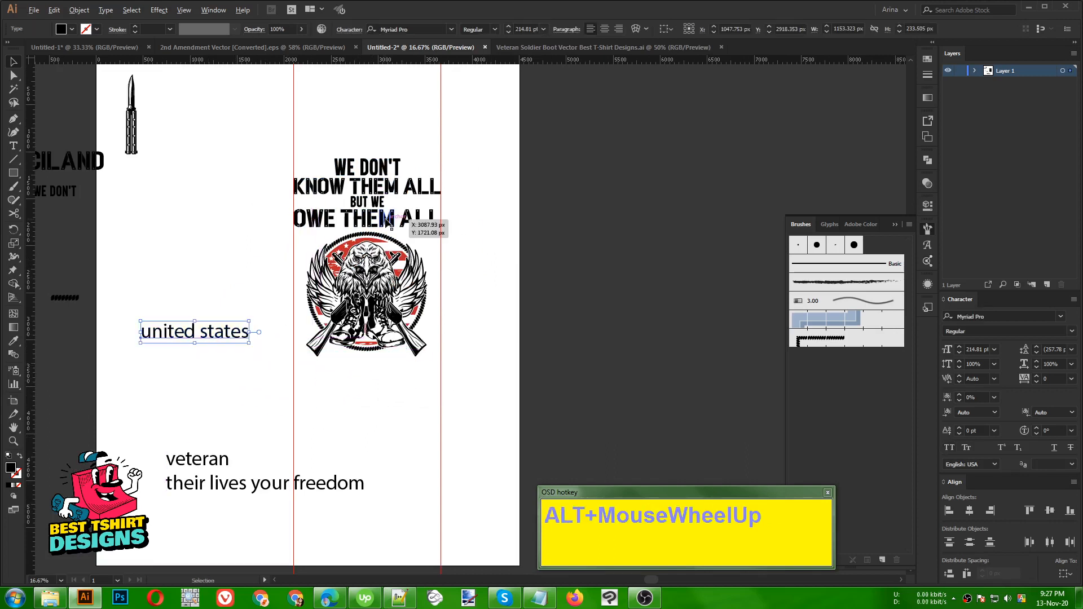
Move OWE THEM ALL out of the slogan to beyond the right guide, at about X 4479 px and Y 1801 px
{"action": "scroll", "coordinate": [386, 221], "scroll_direction": "up", "scroll_amount": 2, "text": "alt"}
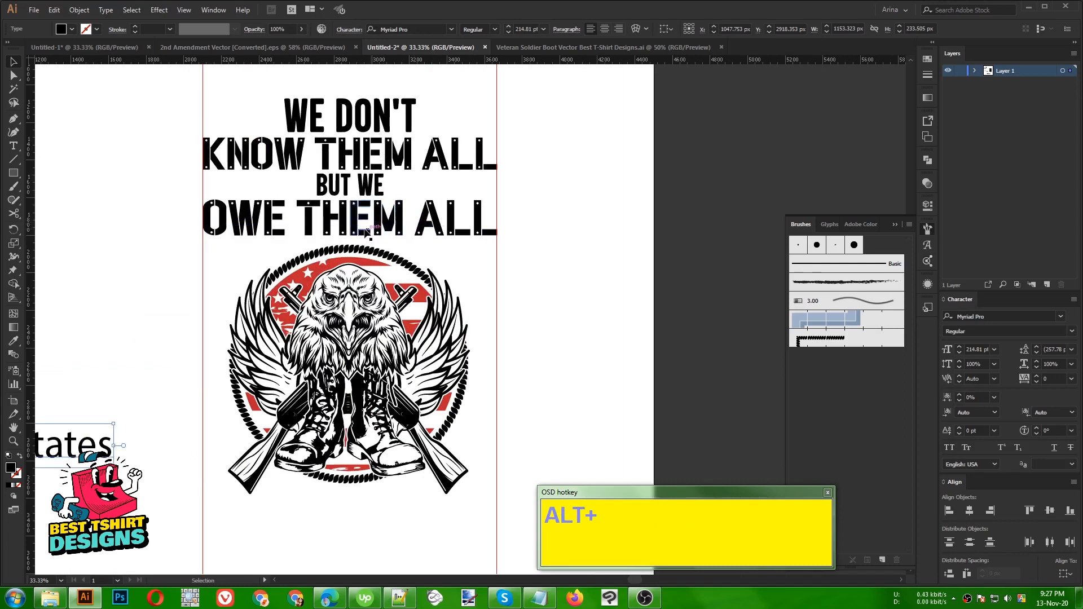
{"action": "left_click_drag", "start_coordinate": [383, 222], "coordinate": [683, 239]}
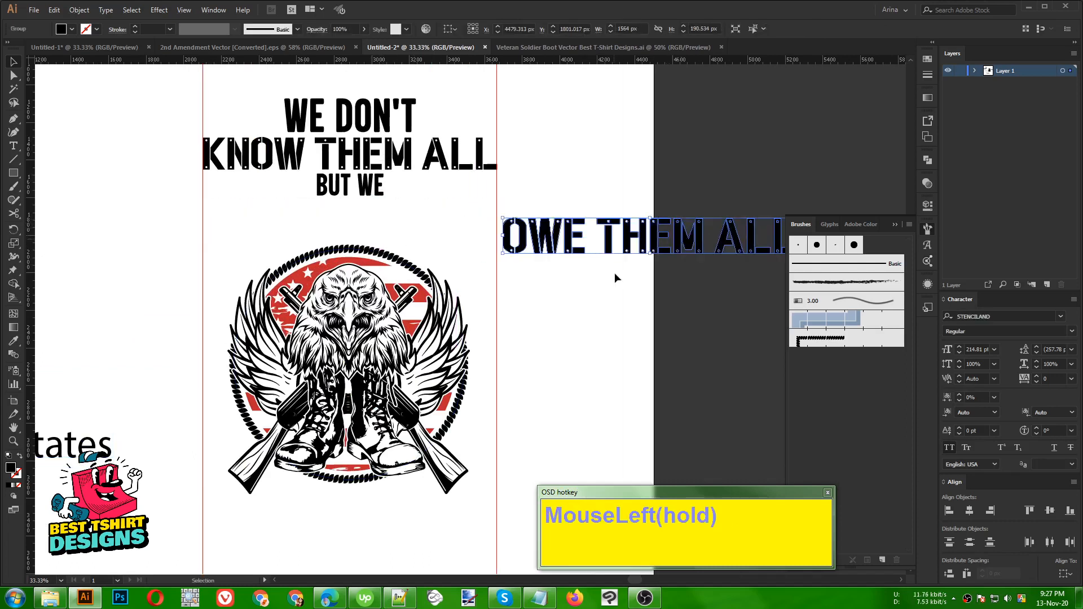
{"action": "left_click", "coordinate": [583, 307]}
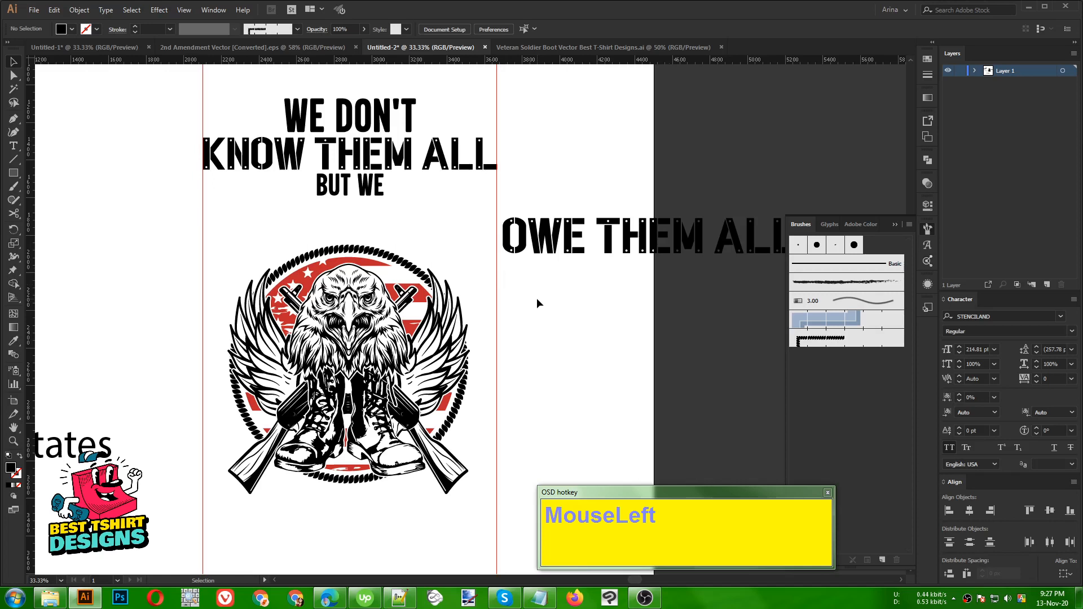
Isolate the rope ellipse inside the nested emblem groups for editing and deselect it
{"action": "scroll", "coordinate": [285, 261], "scroll_direction": "up", "scroll_amount": 2}
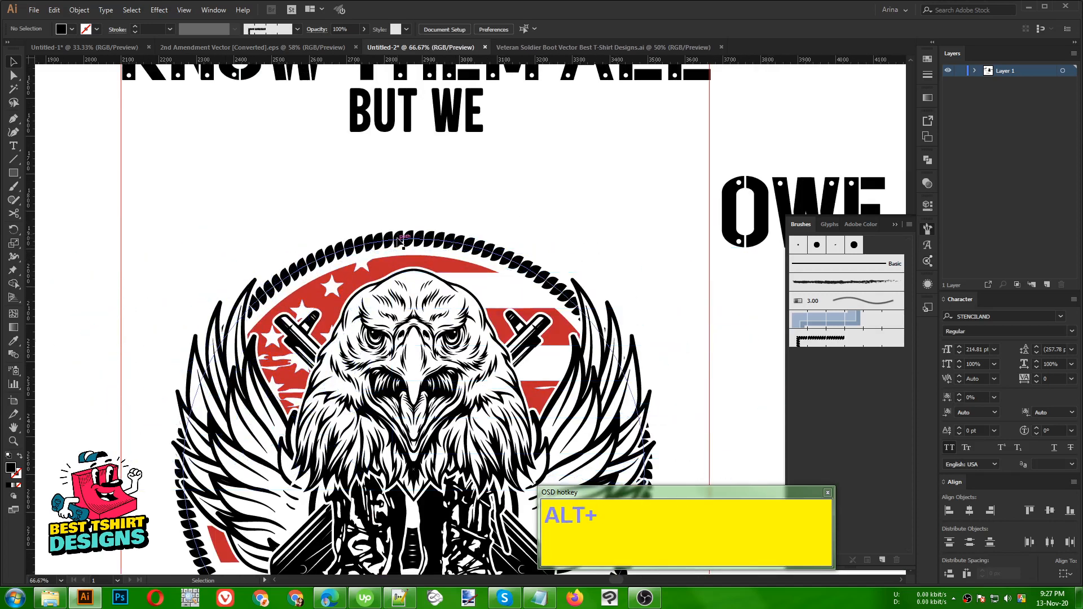
{"action": "left_click", "coordinate": [401, 241]}
{"action": "double_click", "coordinate": [402, 240]}
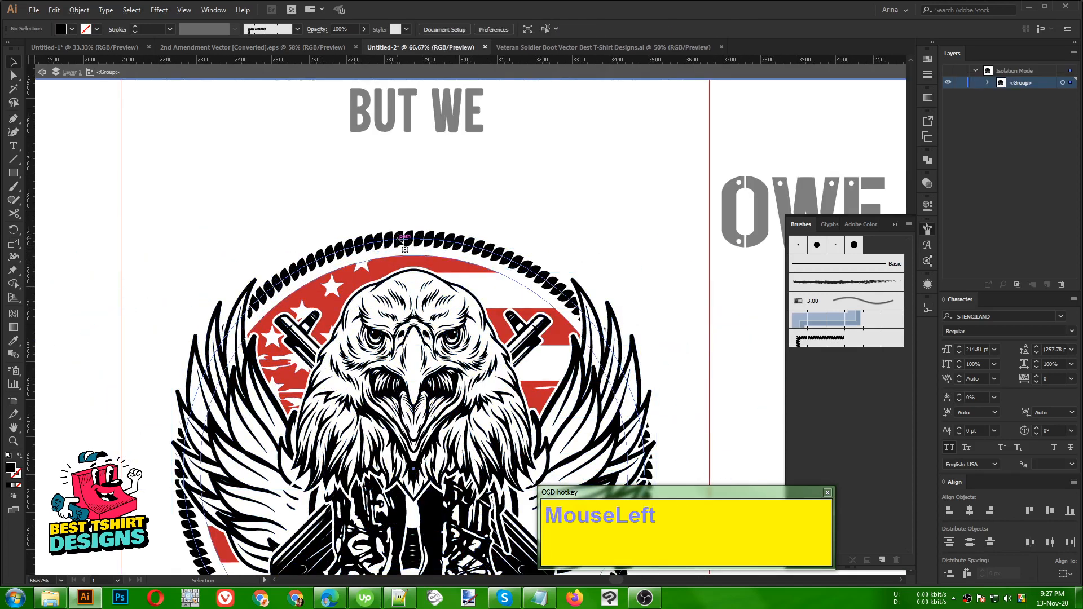
{"action": "left_click", "coordinate": [401, 241]}
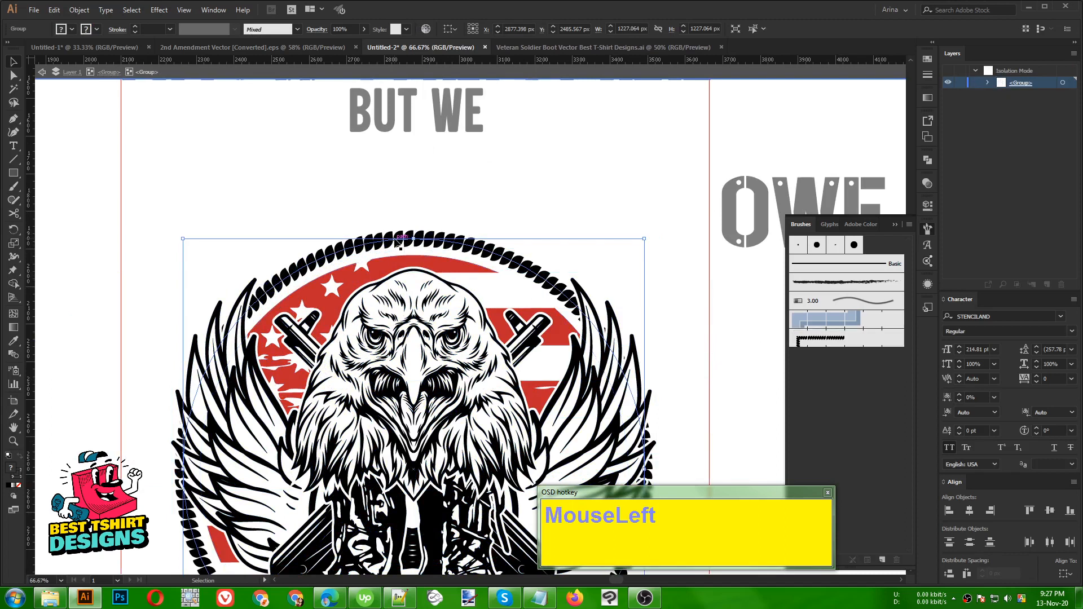
{"action": "double_click", "coordinate": [402, 241]}
{"action": "left_click", "coordinate": [402, 241]}
{"action": "double_click", "coordinate": [400, 241]}
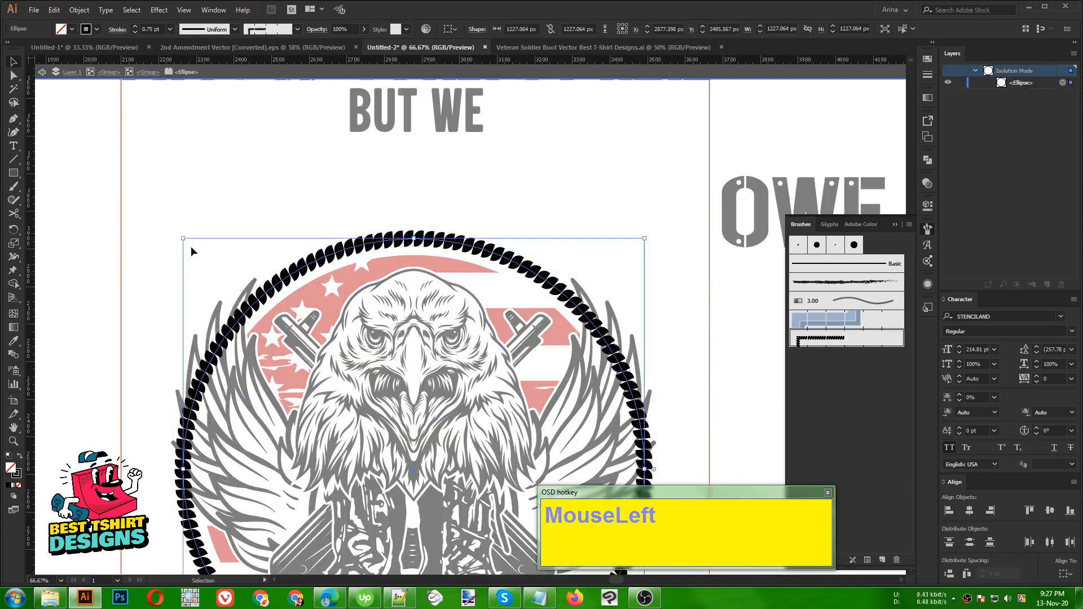
{"action": "left_click", "coordinate": [181, 217]}
Add anchor points to the rope circle's path at its upper left and upper right, near the wing tips
{"action": "scroll", "coordinate": [181, 222], "scroll_direction": "down", "scroll_amount": 1}
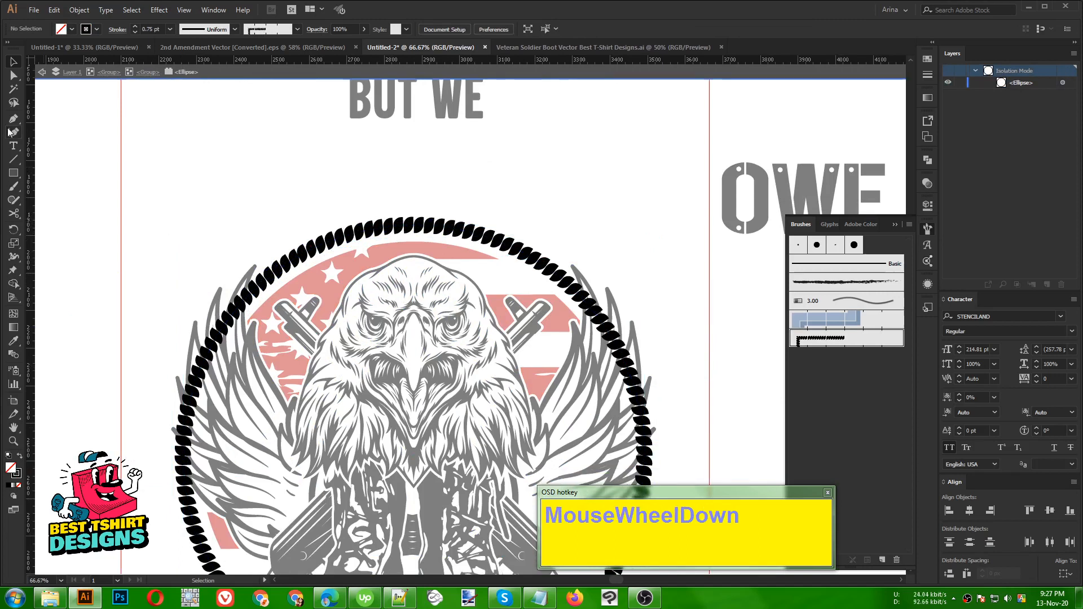
{"action": "left_click_drag", "start_coordinate": [14, 119], "coordinate": [79, 129]}
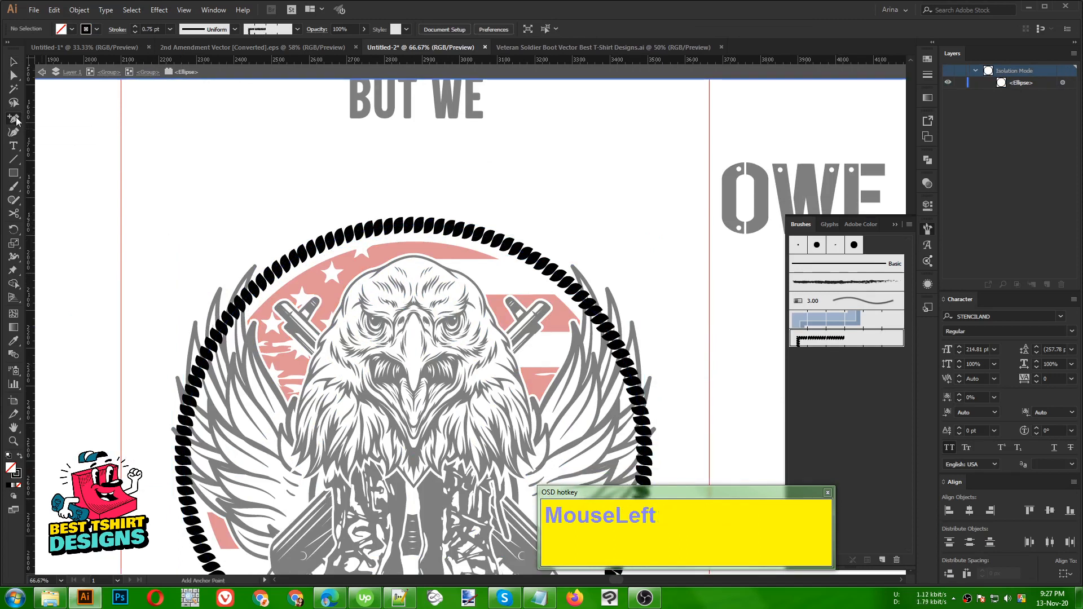
{"action": "left_click_drag", "start_coordinate": [16, 120], "coordinate": [65, 135]}
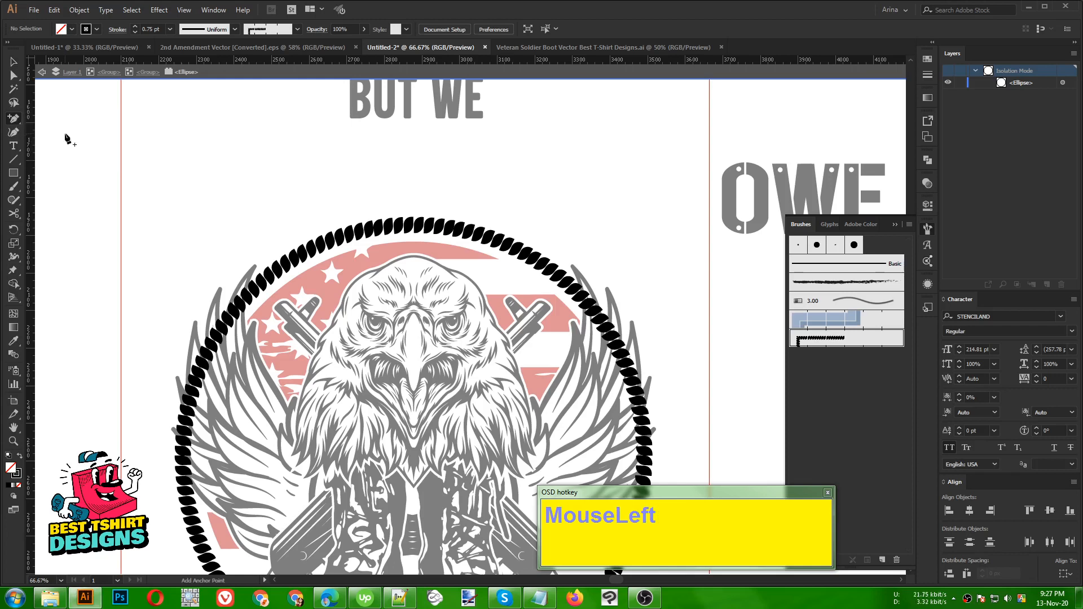
{"action": "left_click", "coordinate": [258, 288]}
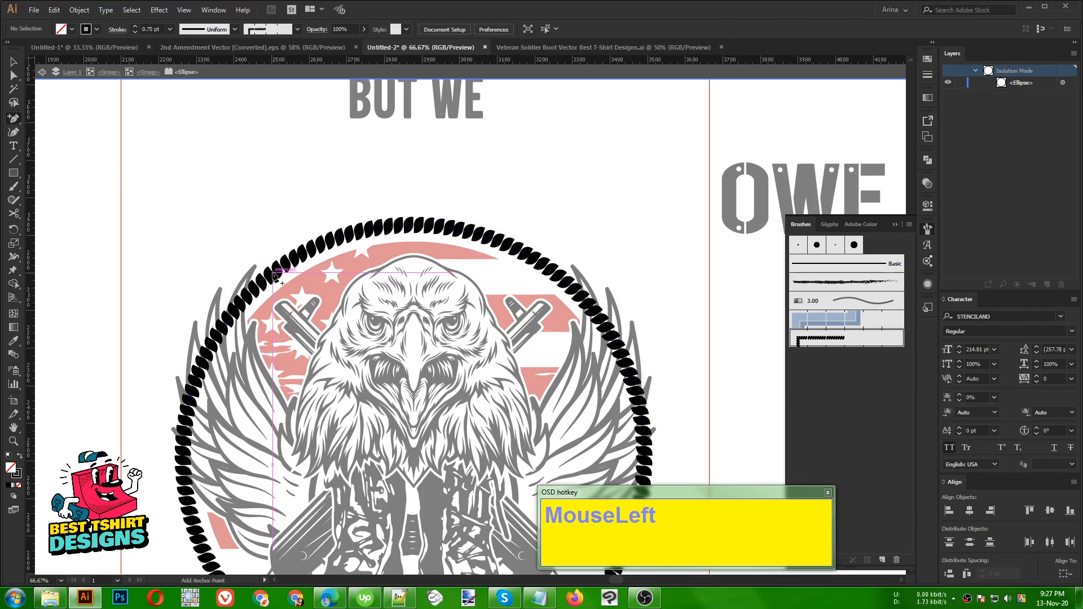
{"action": "left_click", "coordinate": [277, 276]}
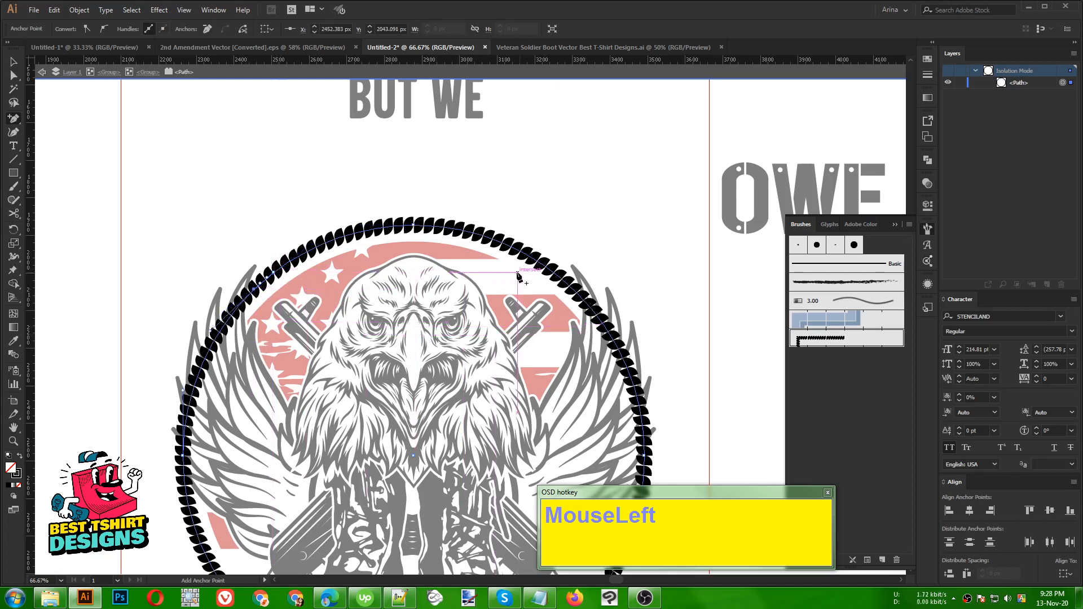
{"action": "left_click", "coordinate": [577, 294]}
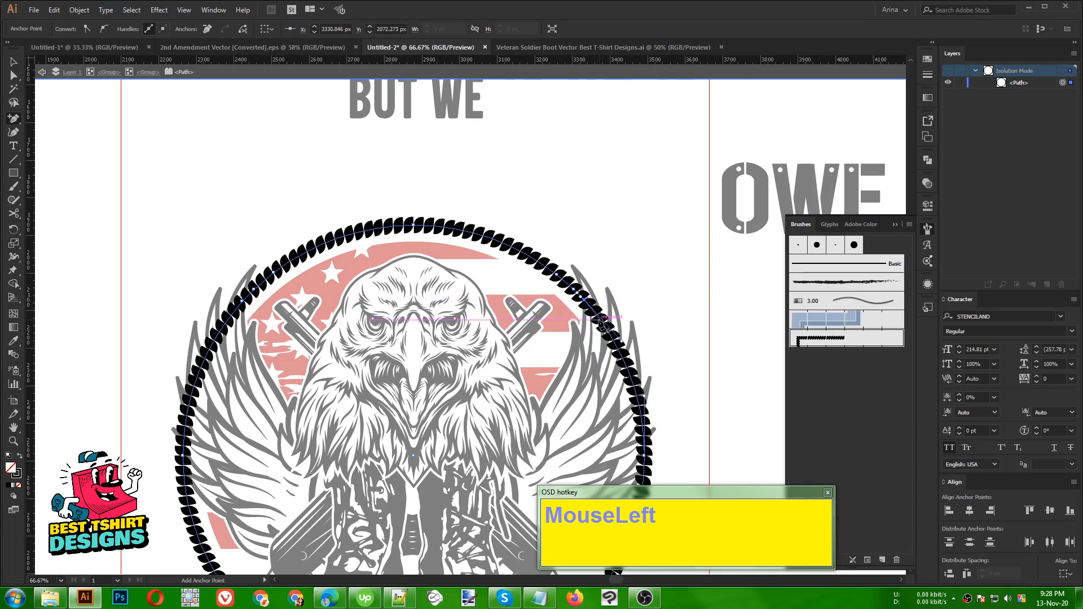
Delete the added middle anchor point at the rope circle's upper right to open a gap beside the wing tip
{"action": "scroll", "coordinate": [605, 326], "scroll_direction": "up", "scroll_amount": 3, "text": "alt"}
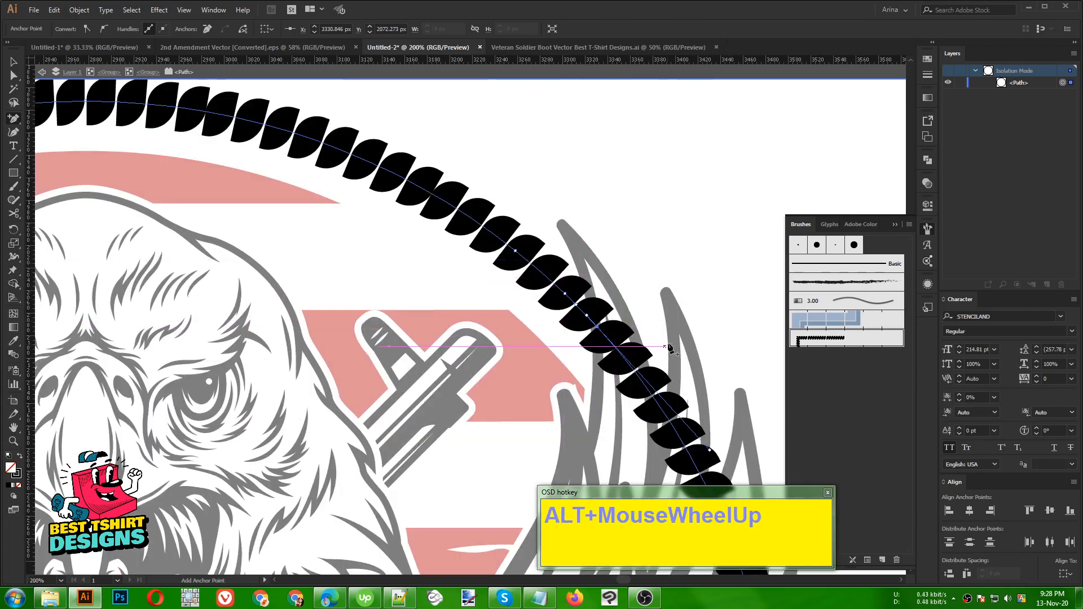
{"action": "key", "text": "a"}
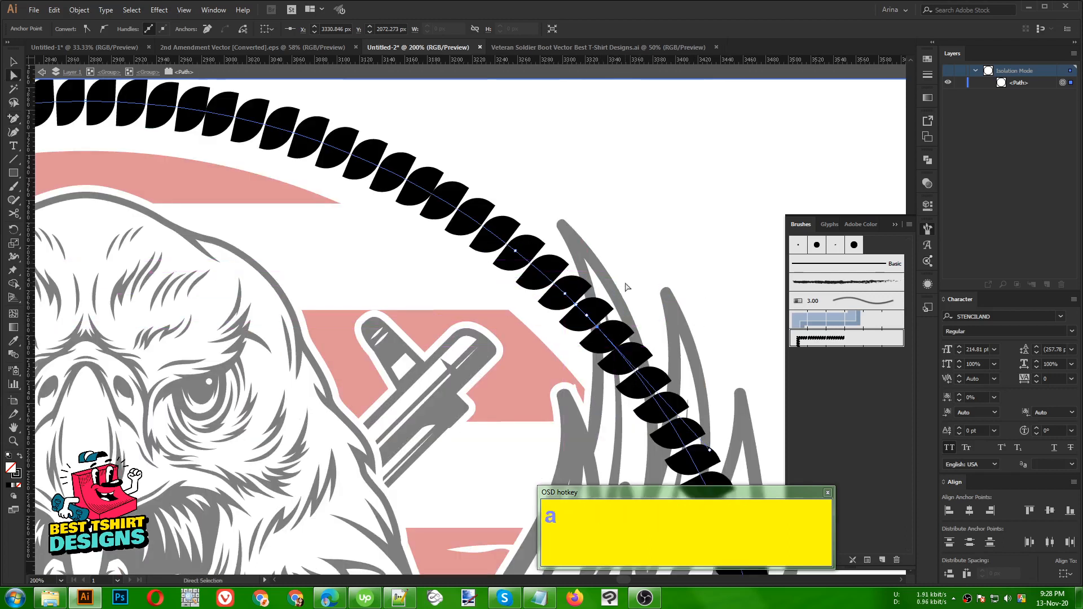
{"action": "left_click", "coordinate": [566, 295]}
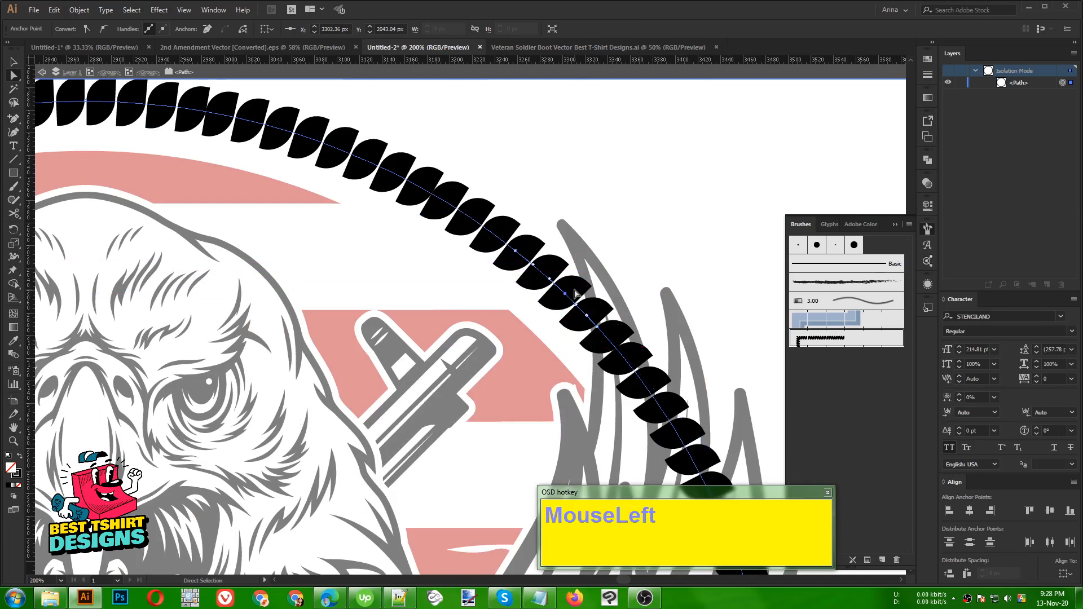
{"action": "key", "text": "Delete"}
Delete the matching anchor point at the rope circle's upper left to detach the top arc of the rope
{"action": "scroll", "coordinate": [636, 300], "scroll_direction": "down", "scroll_amount": 2, "text": "alt"}
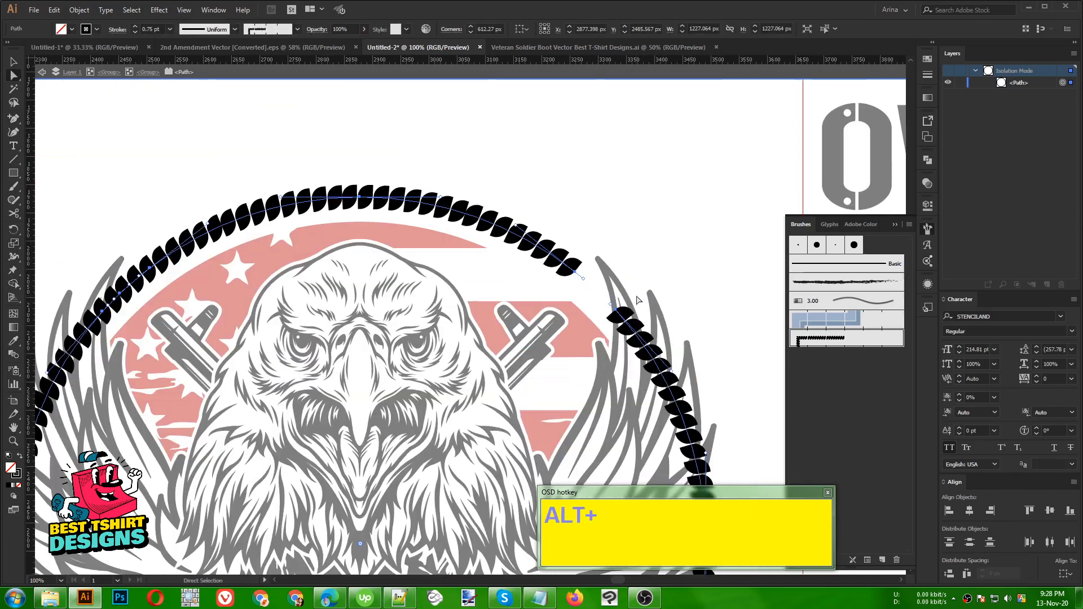
{"action": "scroll", "coordinate": [120, 304], "scroll_direction": "up", "scroll_amount": 2, "text": "alt"}
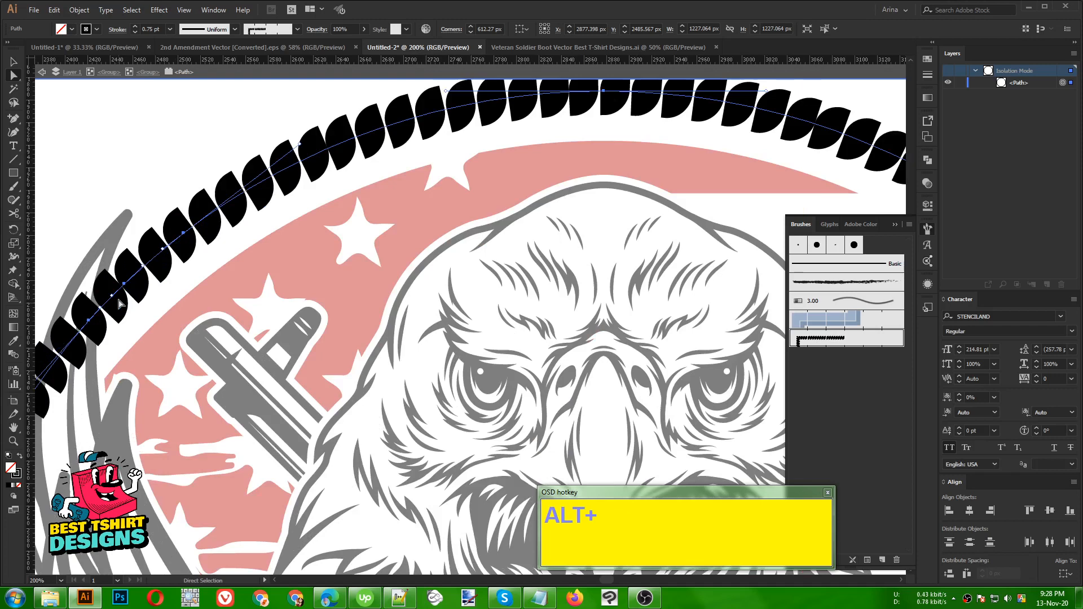
{"action": "left_click", "coordinate": [113, 299]}
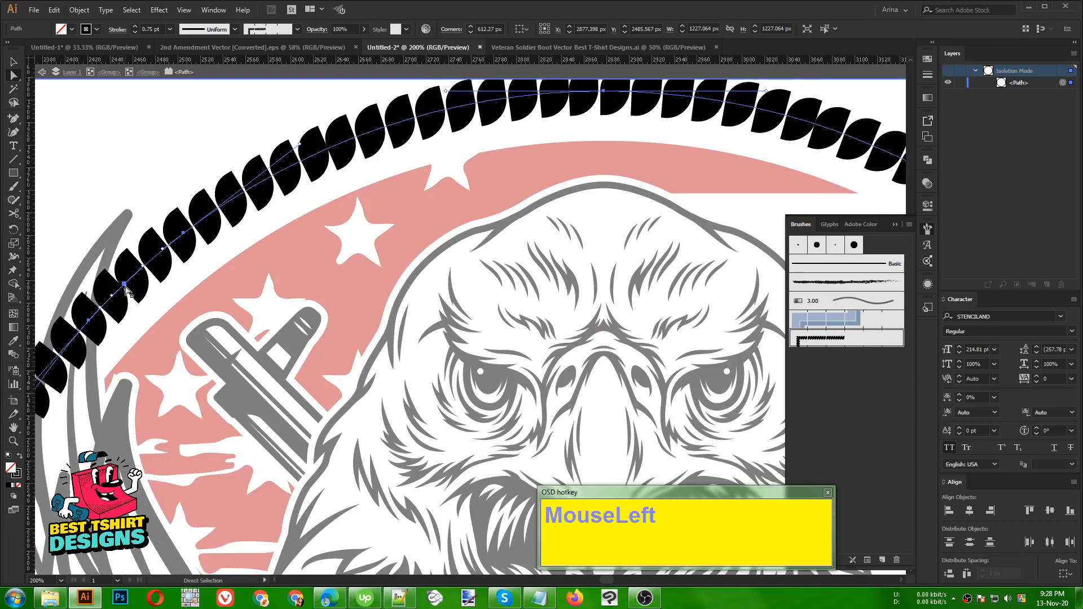
{"action": "left_click", "coordinate": [127, 290]}
{"action": "key", "text": "Delete"}
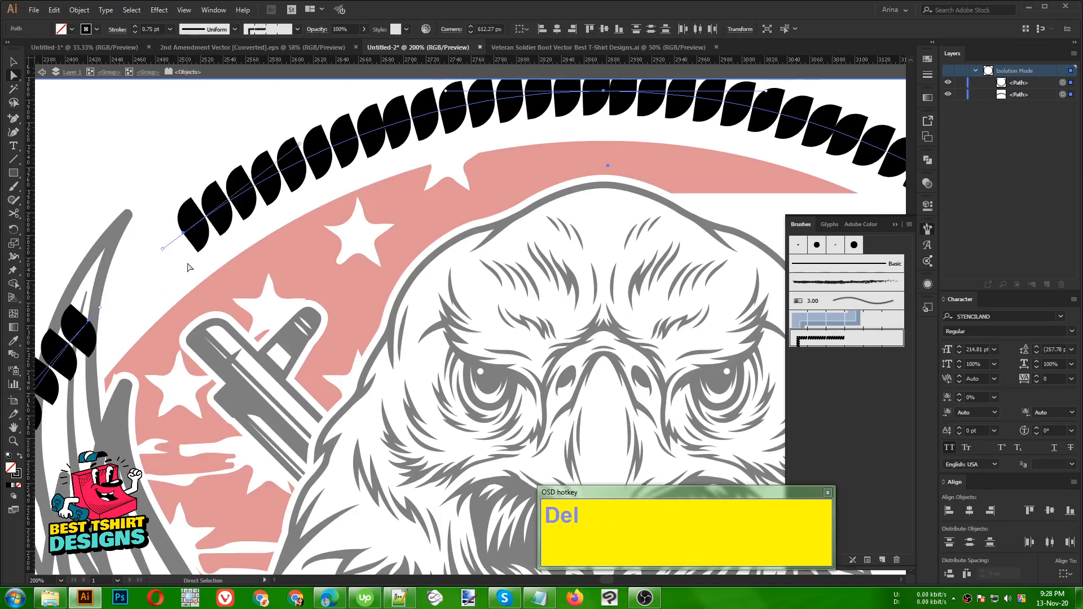
Exit isolation mode and return to the full artwork
{"action": "scroll", "coordinate": [188, 268], "scroll_direction": "down", "scroll_amount": 3}
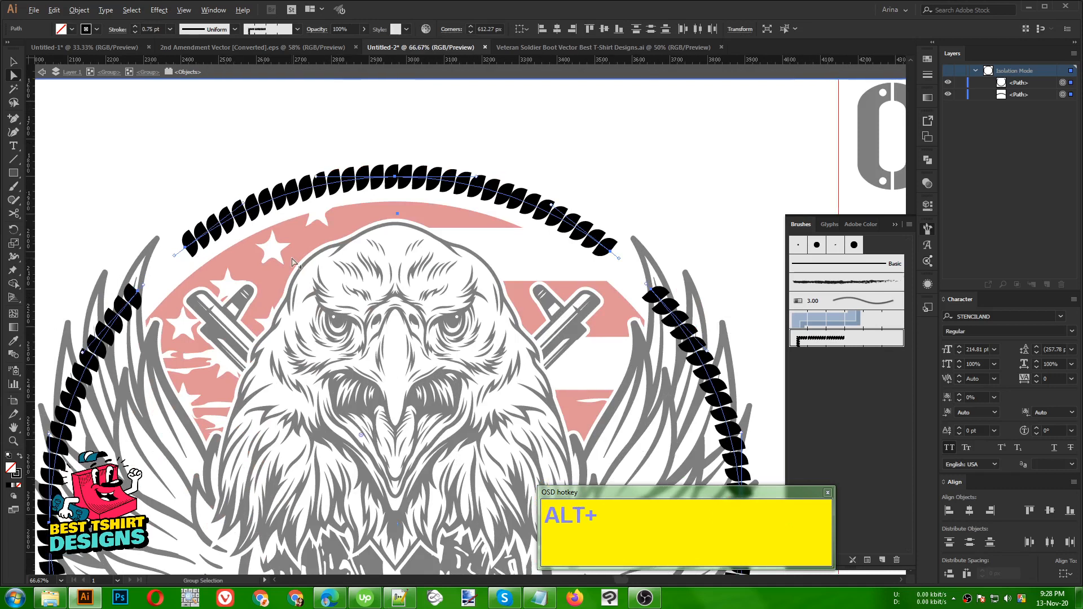
{"action": "double_click", "coordinate": [508, 174]}
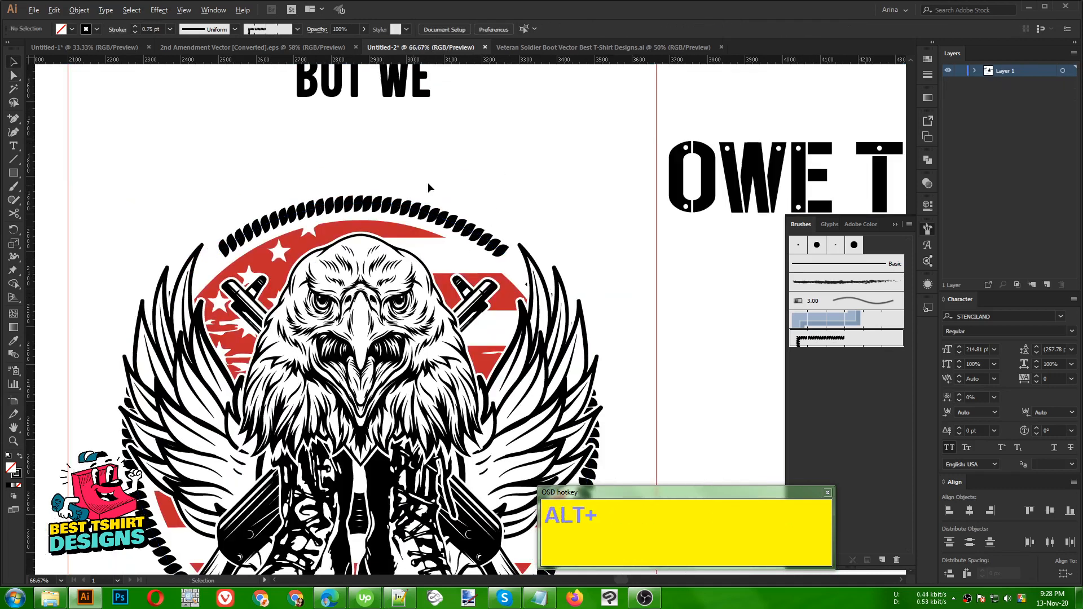
{"action": "scroll", "coordinate": [428, 186], "scroll_direction": "down", "scroll_amount": 1}
{"action": "scroll", "coordinate": [490, 276], "scroll_direction": "down", "scroll_amount": 1, "text": "alt"}
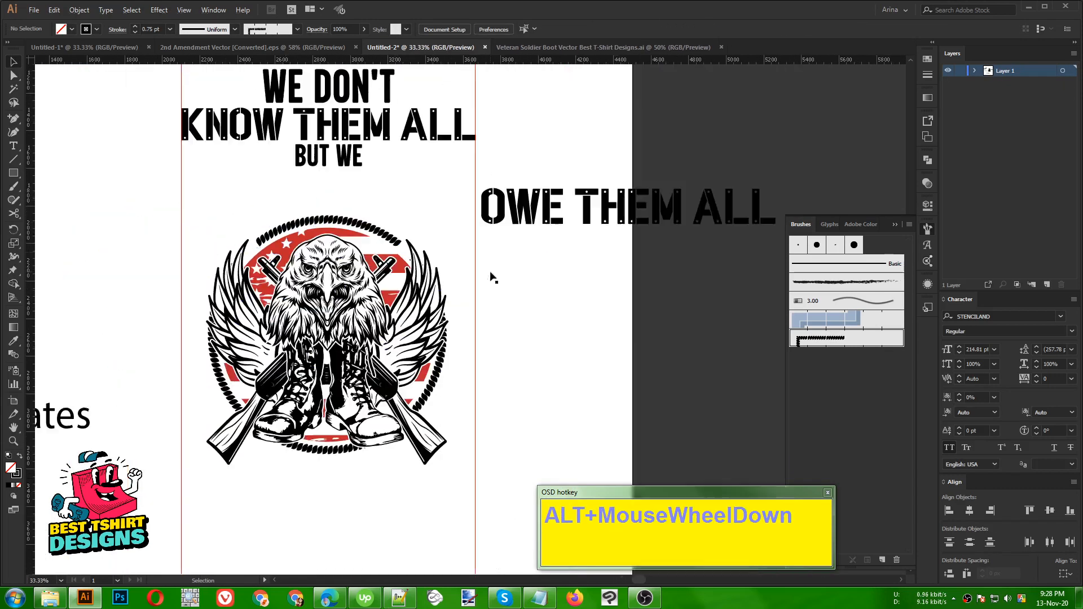
Move the OWE THEM ALL line below the eagle emblem, roughly between the guides
{"action": "left_click_drag", "start_coordinate": [580, 218], "coordinate": [506, 410]}
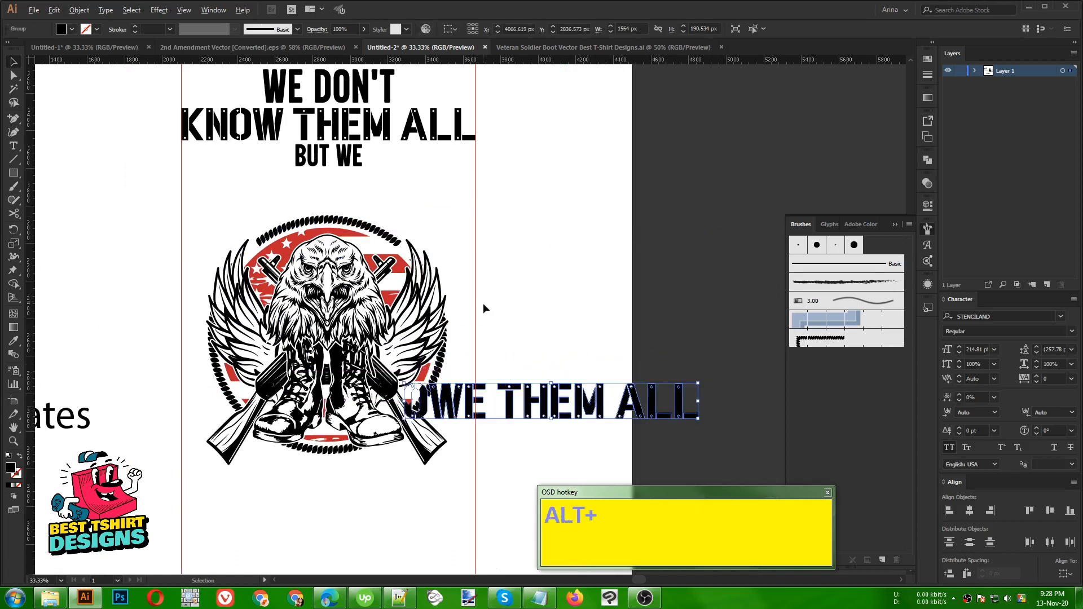
{"action": "scroll", "coordinate": [480, 286], "scroll_direction": "down", "scroll_amount": 1, "text": "alt"}
{"action": "left_click_drag", "start_coordinate": [538, 386], "coordinate": [384, 491]}
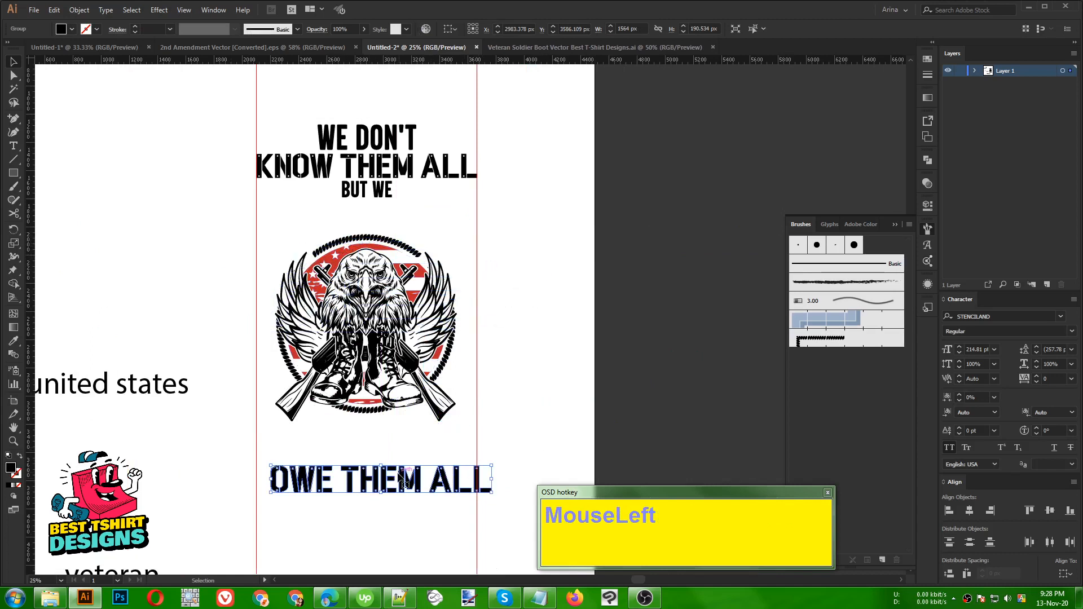
Create a new Art Brush from the OWE THEM ALL lettering with the default brush options
{"action": "left_click", "coordinate": [882, 559]}
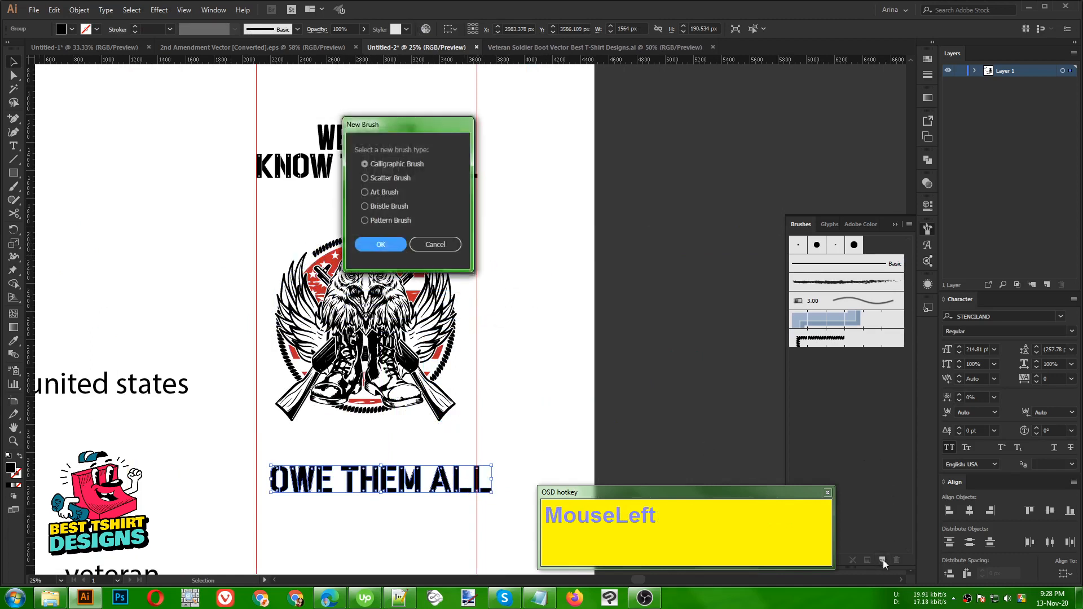
{"action": "left_click", "coordinate": [385, 192]}
{"action": "left_click", "coordinate": [377, 245]}
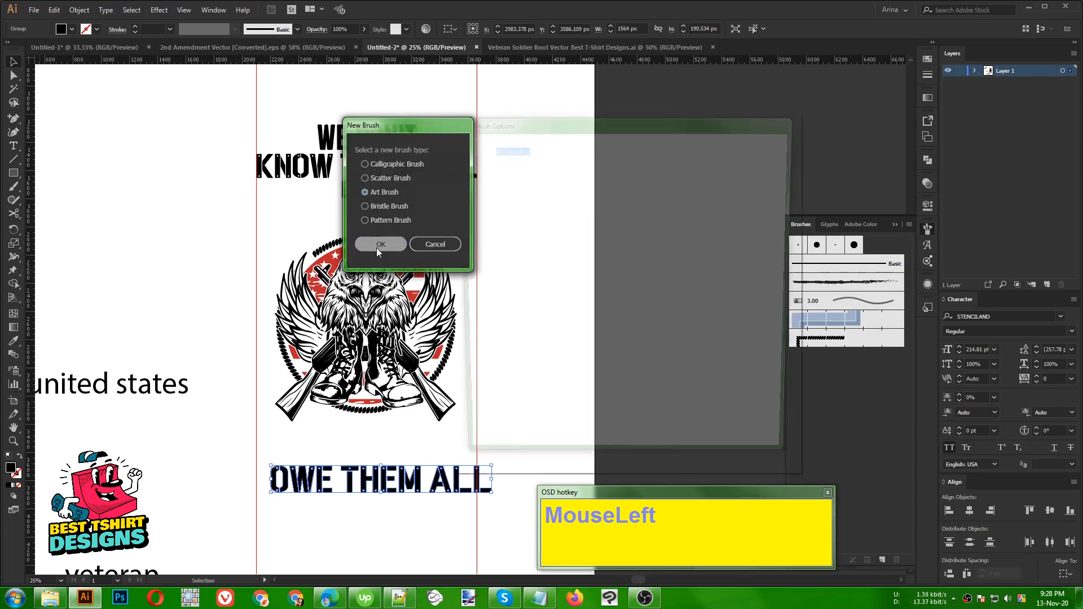
{"action": "left_click", "coordinate": [700, 445]}
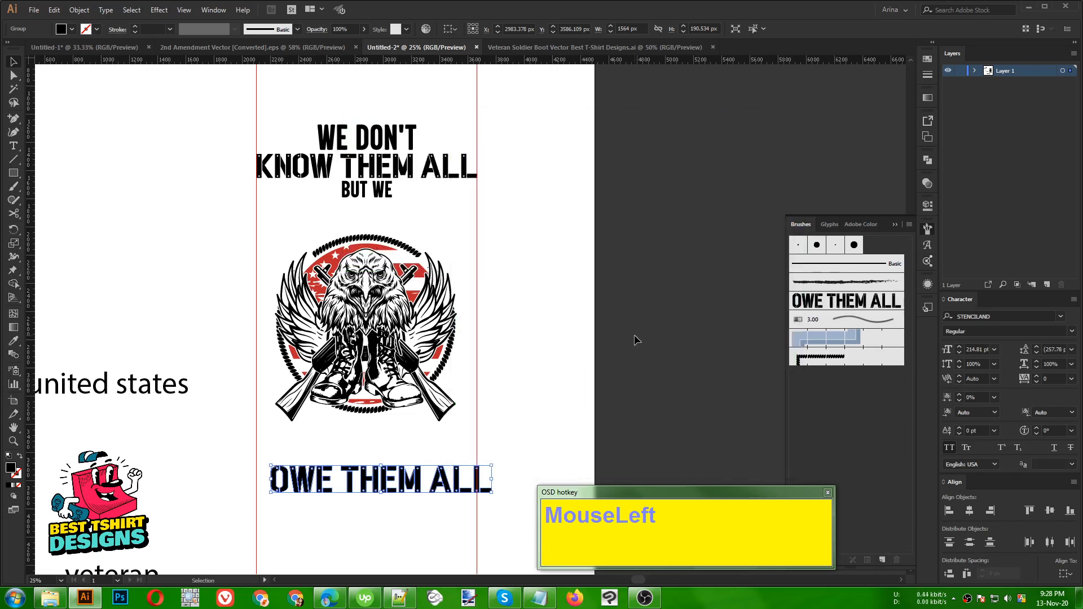
{"action": "left_click", "coordinate": [688, 377]}
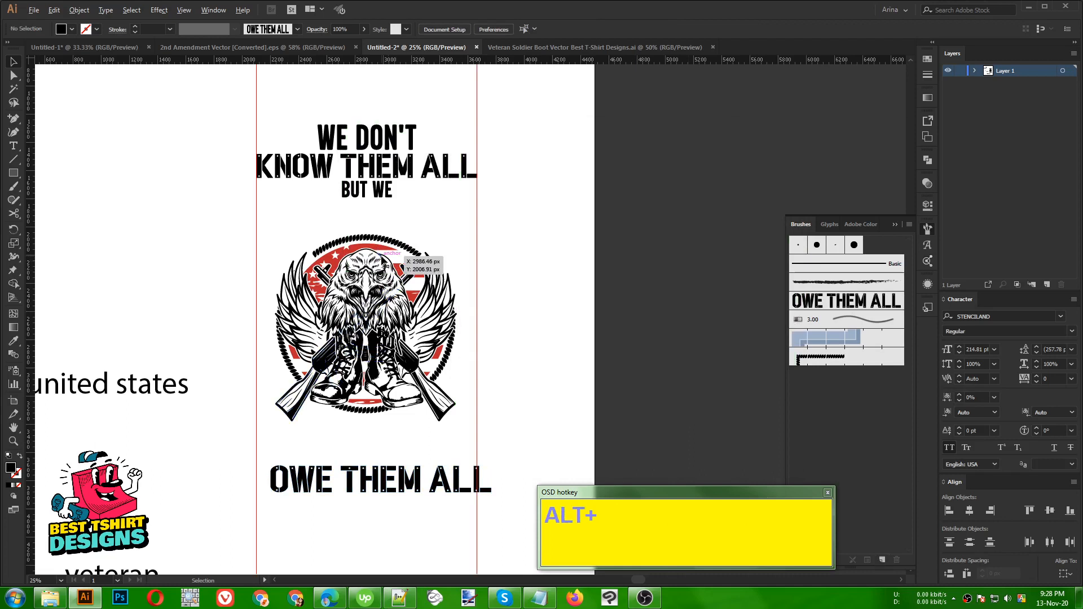
Isolate the emblem's nested group and apply the OWE THEM ALL art brush to the rope's top arc
{"action": "scroll", "coordinate": [411, 265], "scroll_direction": "up", "scroll_amount": 1}
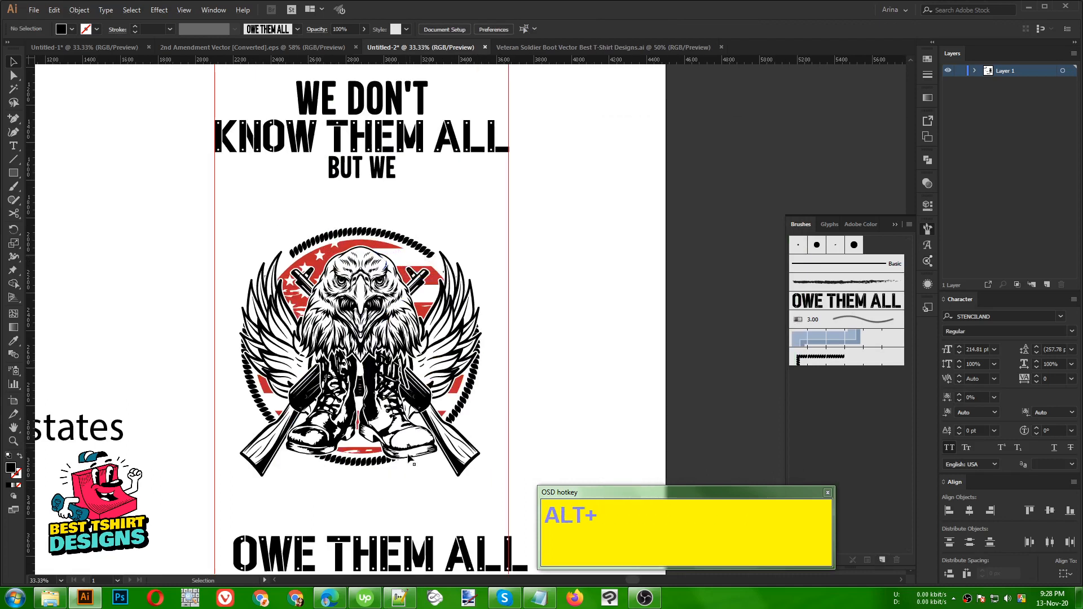
{"action": "left_click", "coordinate": [405, 241]}
{"action": "scroll", "coordinate": [404, 241], "scroll_direction": "up", "scroll_amount": 1}
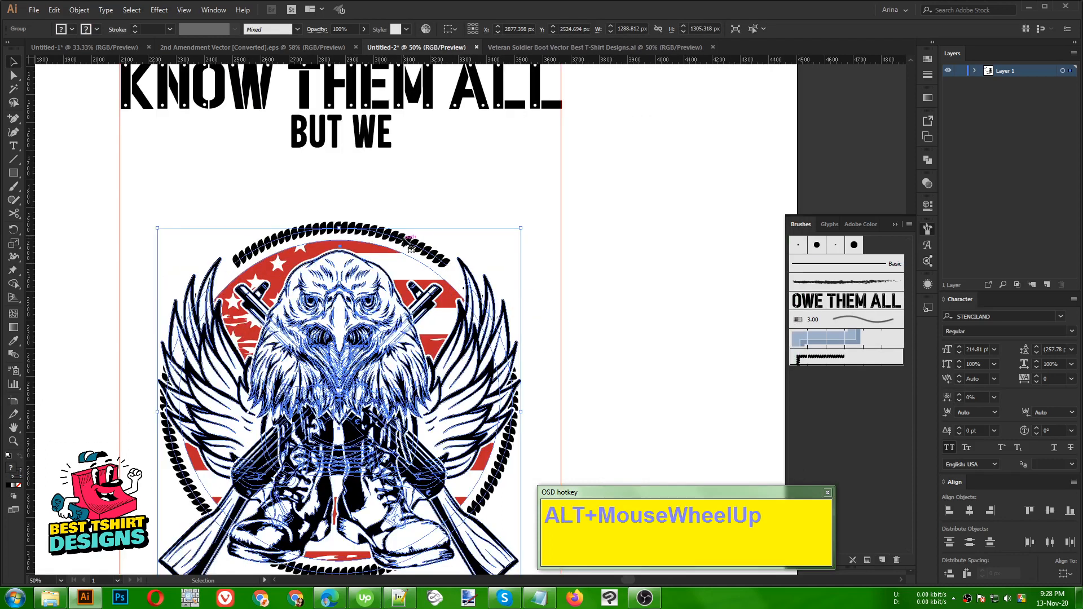
{"action": "scroll", "coordinate": [402, 208], "scroll_direction": "down", "scroll_amount": 1}
{"action": "scroll", "coordinate": [421, 215], "scroll_direction": "down", "scroll_amount": 1}
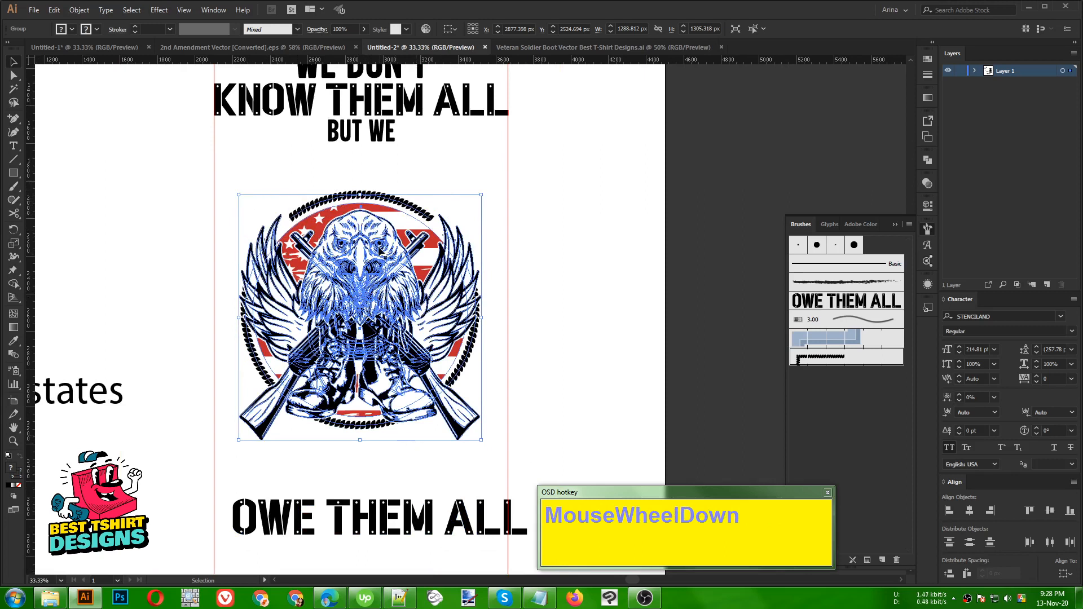
{"action": "scroll", "coordinate": [367, 181], "scroll_direction": "up", "scroll_amount": 2}
{"action": "double_click", "coordinate": [409, 203]}
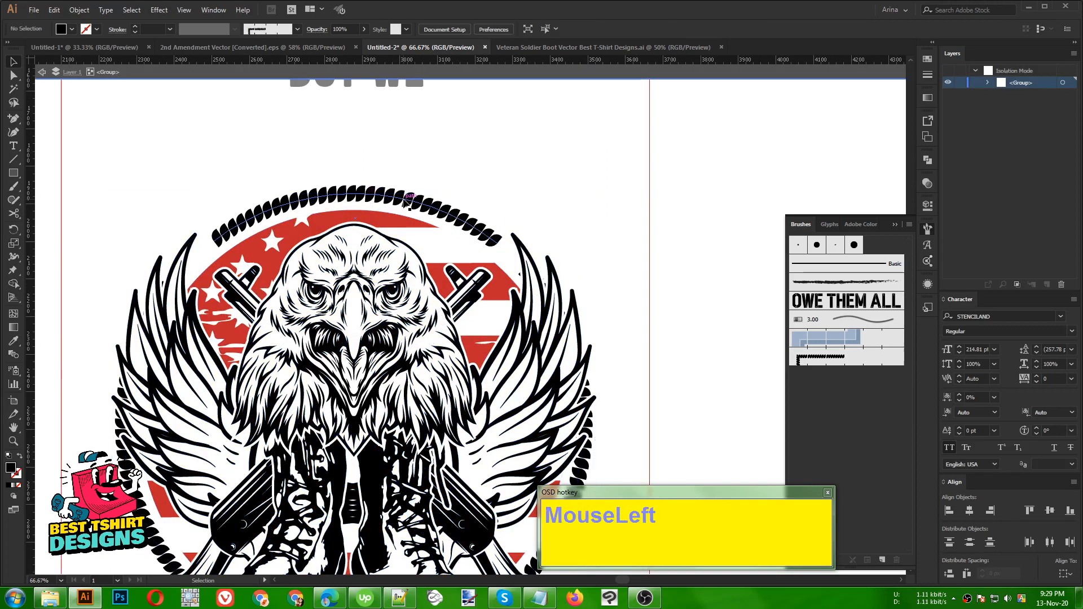
{"action": "left_click", "coordinate": [407, 203]}
{"action": "double_click", "coordinate": [405, 203]}
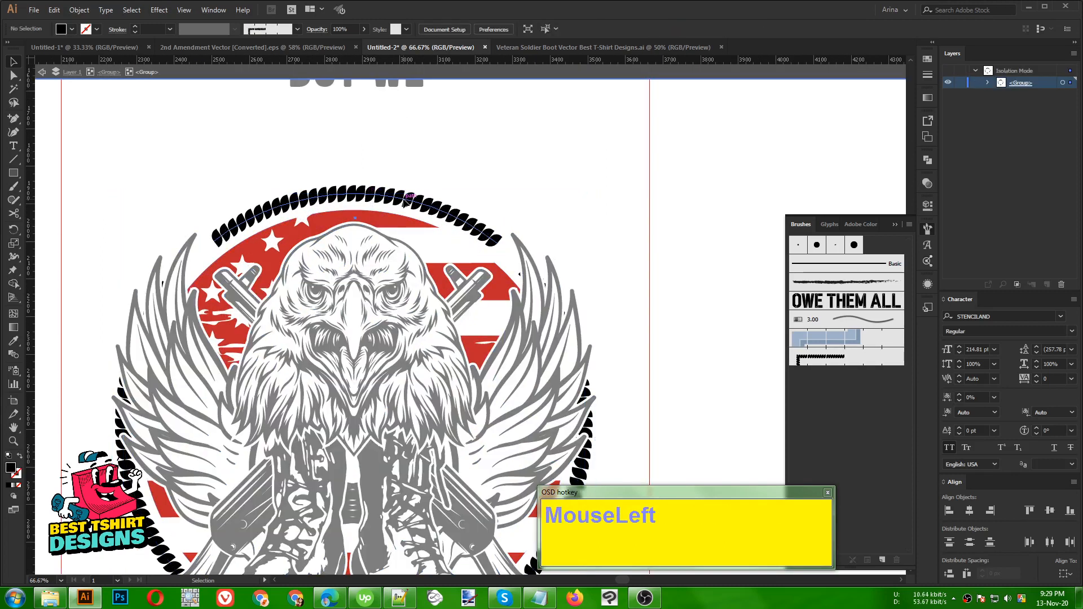
{"action": "left_click", "coordinate": [405, 203]}
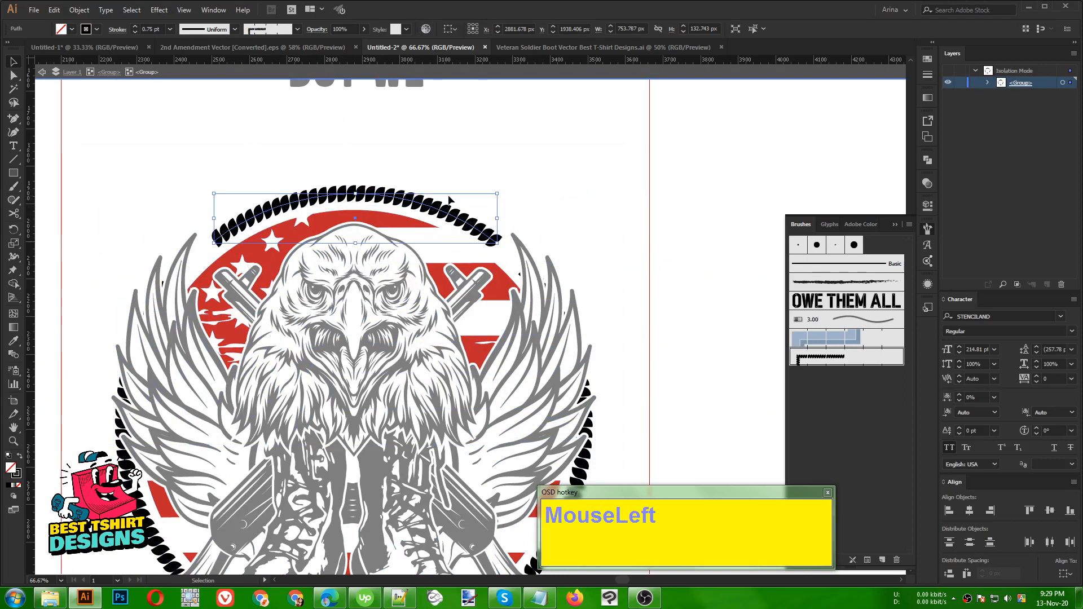
{"action": "left_click", "coordinate": [819, 300]}
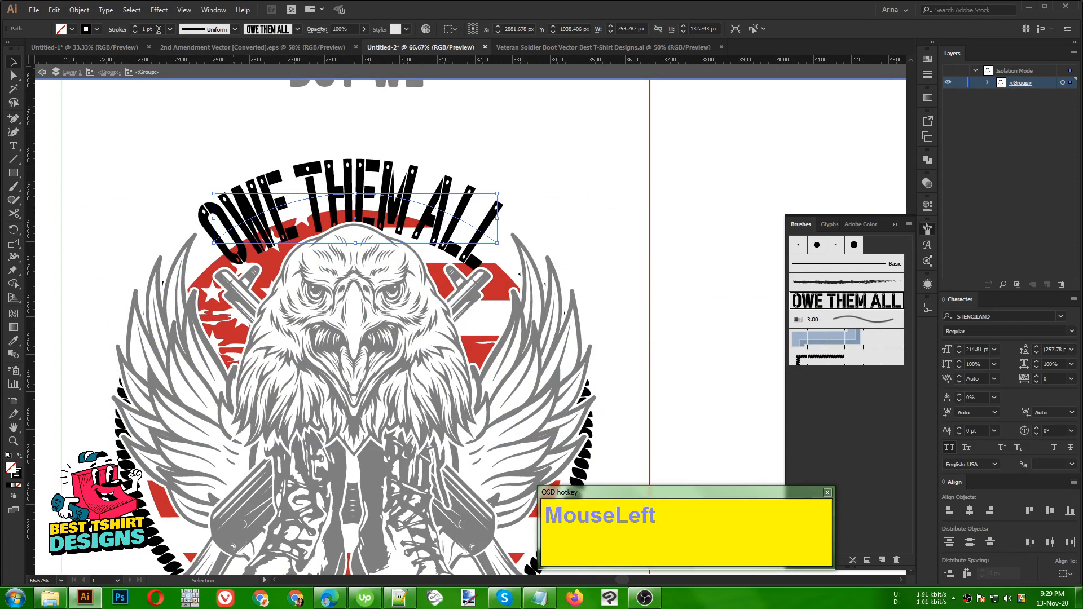
Set the stroke weight of the curved OWE THEM ALL lettering to 0.5 pt
{"action": "scroll", "coordinate": [157, 29], "scroll_direction": "down", "scroll_amount": 1}
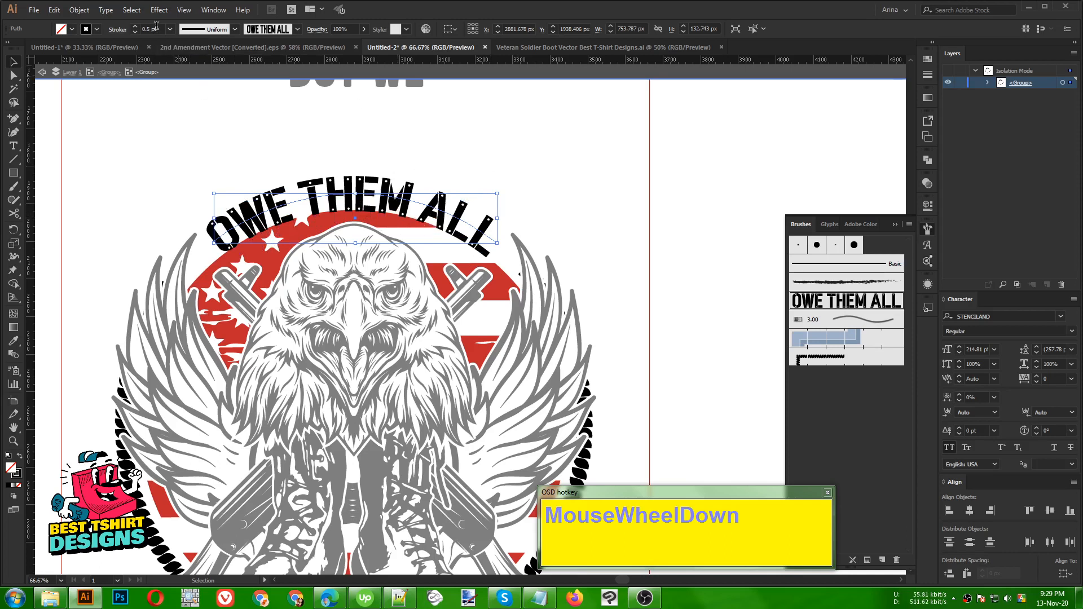
{"action": "scroll", "coordinate": [150, 30], "scroll_direction": "up", "scroll_amount": 1}
{"action": "scroll", "coordinate": [148, 30], "scroll_direction": "down", "scroll_amount": 1}
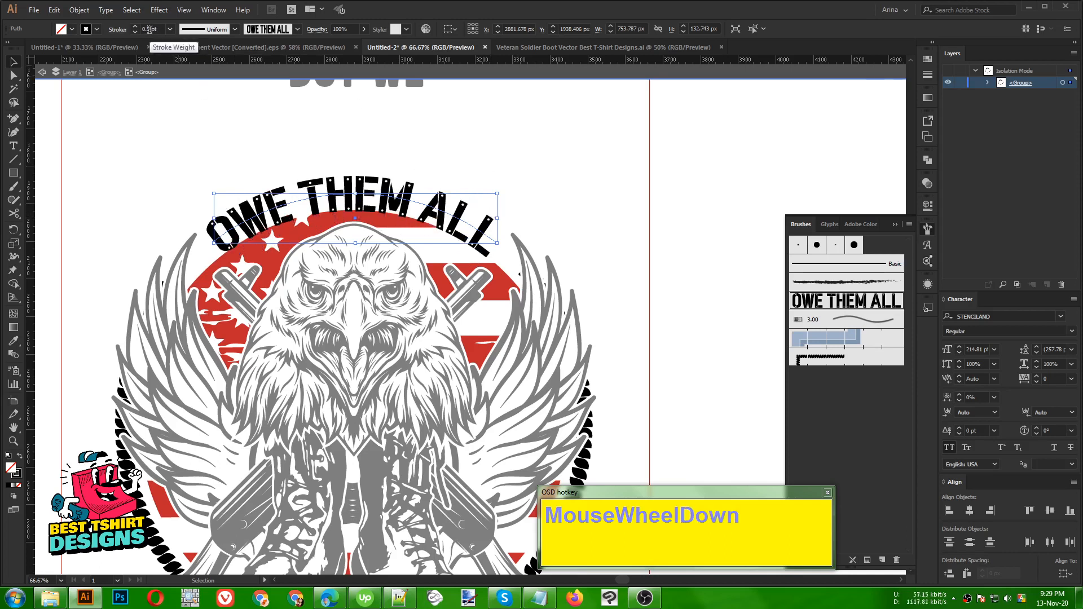
{"action": "left_click", "coordinate": [485, 140]}
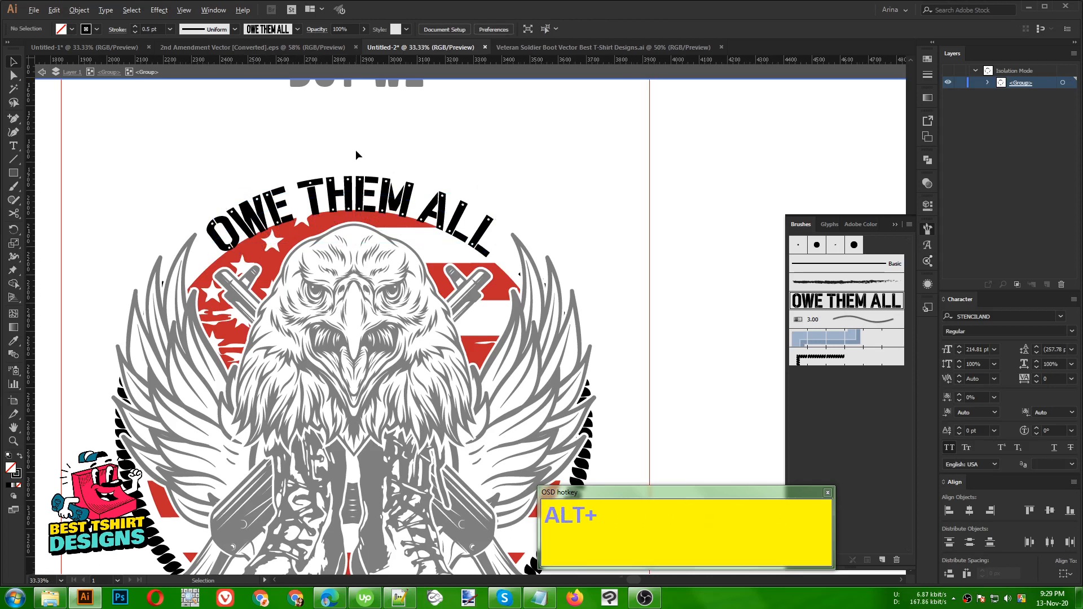
{"action": "scroll", "coordinate": [357, 150], "scroll_direction": "down", "scroll_amount": 2}
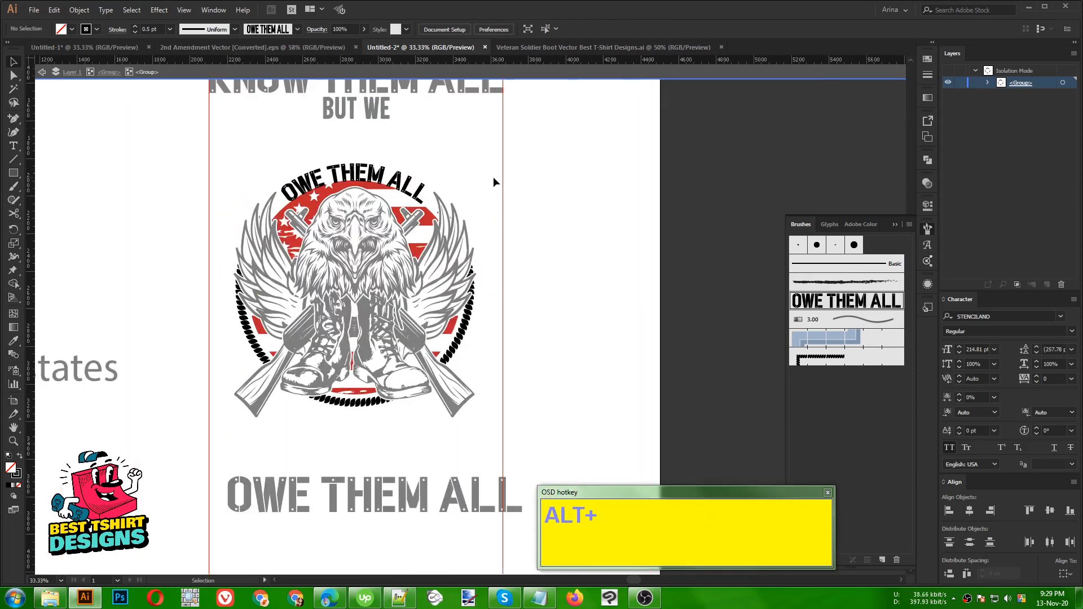
{"action": "left_click_drag", "start_coordinate": [493, 181], "coordinate": [428, 175]}
Undo the lettering's stroke weight and art brush so the top arc uses the rope brush again
{"action": "key", "text": "ctrl+z"}
{"action": "key", "text": "ctrl+z"}
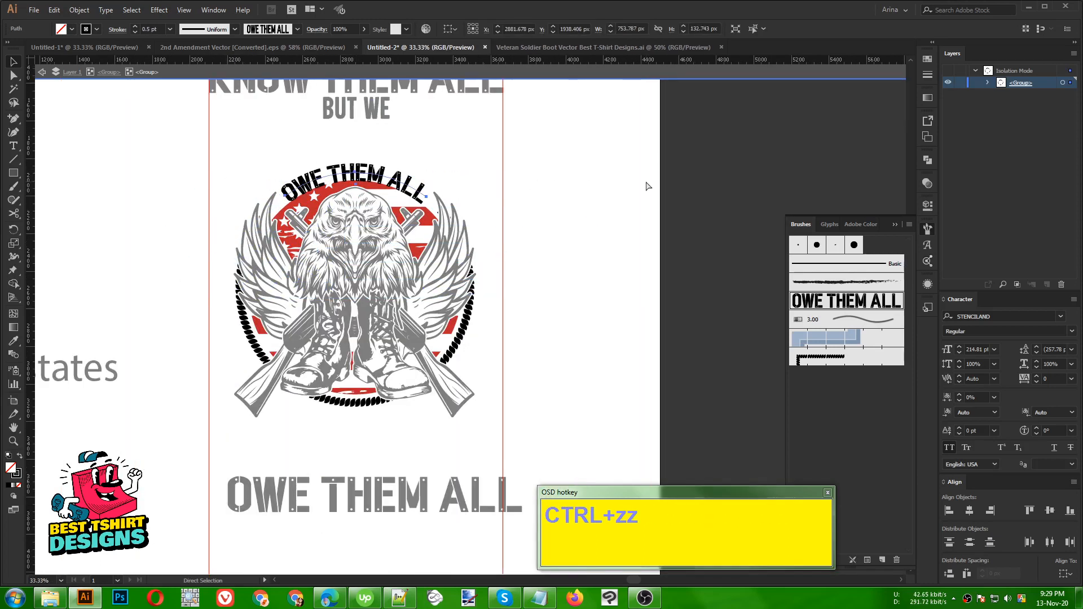
{"action": "key", "text": "ctrl+z"}
{"action": "key", "text": "ctrl+z"}
{"action": "key", "text": "ctrl+z"}
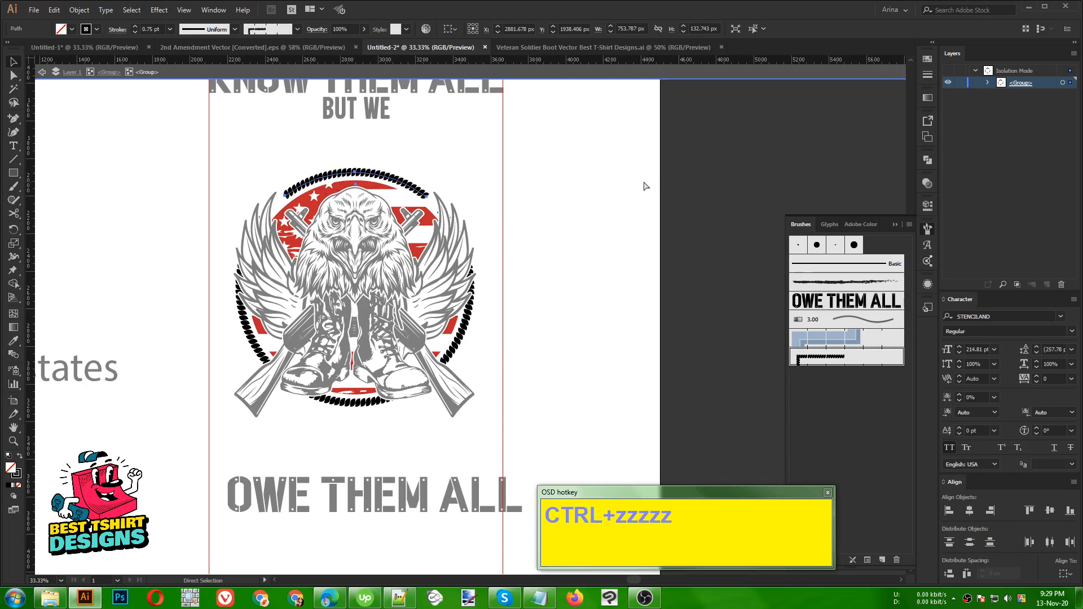
Undo further through the brush creation, slogan move and anchor point deletions to restore the closed rope circle, then exit isolation mode
{"action": "key", "text": "ctrl+z"}
{"action": "key", "text": "ctrl+z"}
{"action": "key", "text": "ctrl+z"}
{"action": "key", "text": "ctrl+z"}
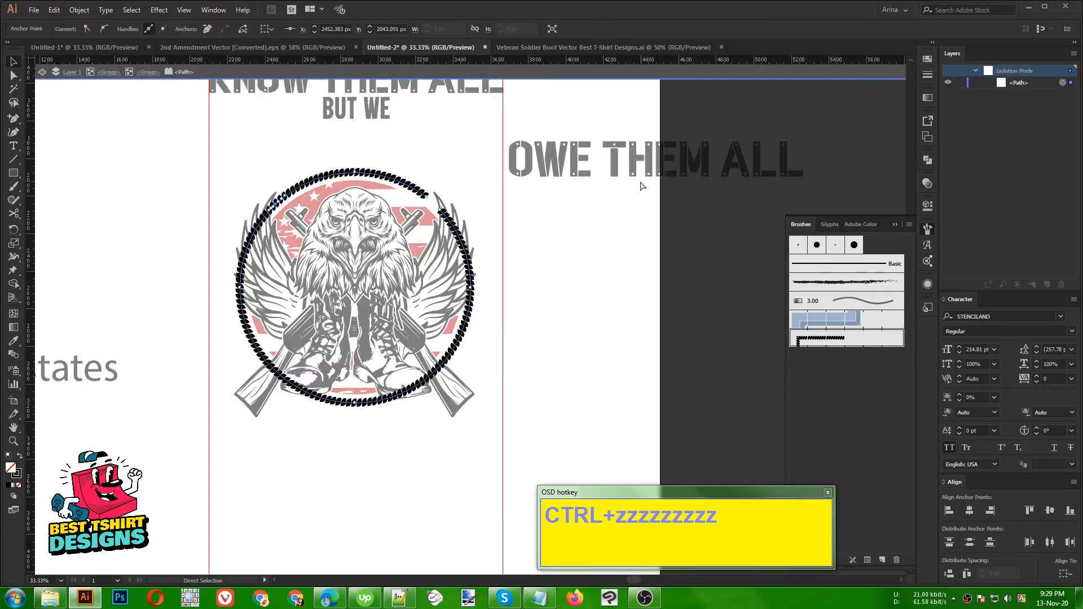
{"action": "key", "text": "ctrl+z"}
{"action": "double_click", "coordinate": [531, 225]}
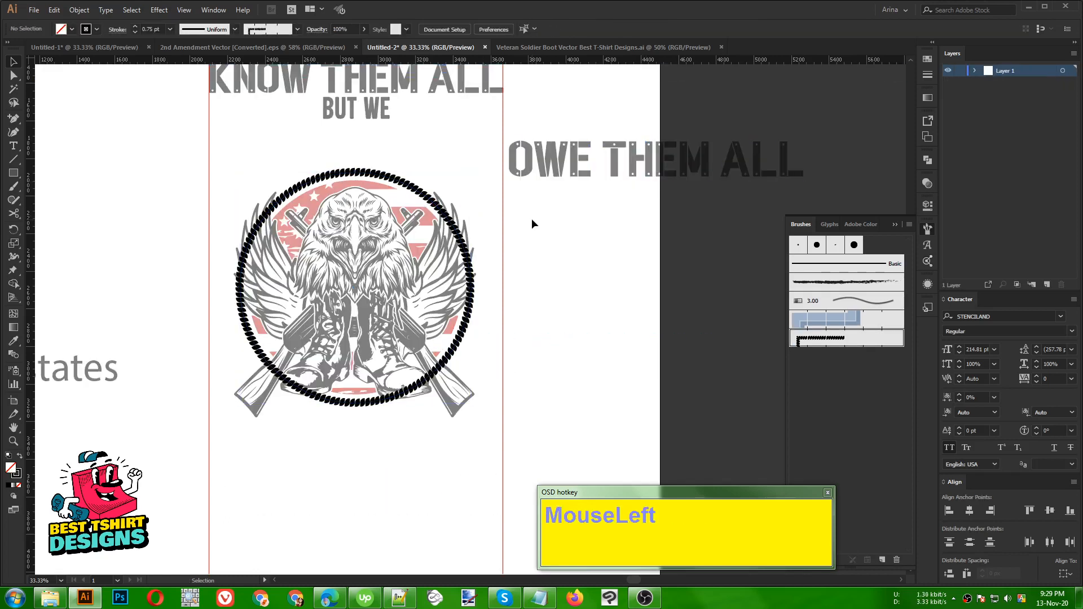
{"action": "scroll", "coordinate": [401, 225], "scroll_direction": "down", "scroll_amount": 1}
{"action": "double_click", "coordinate": [396, 192]}
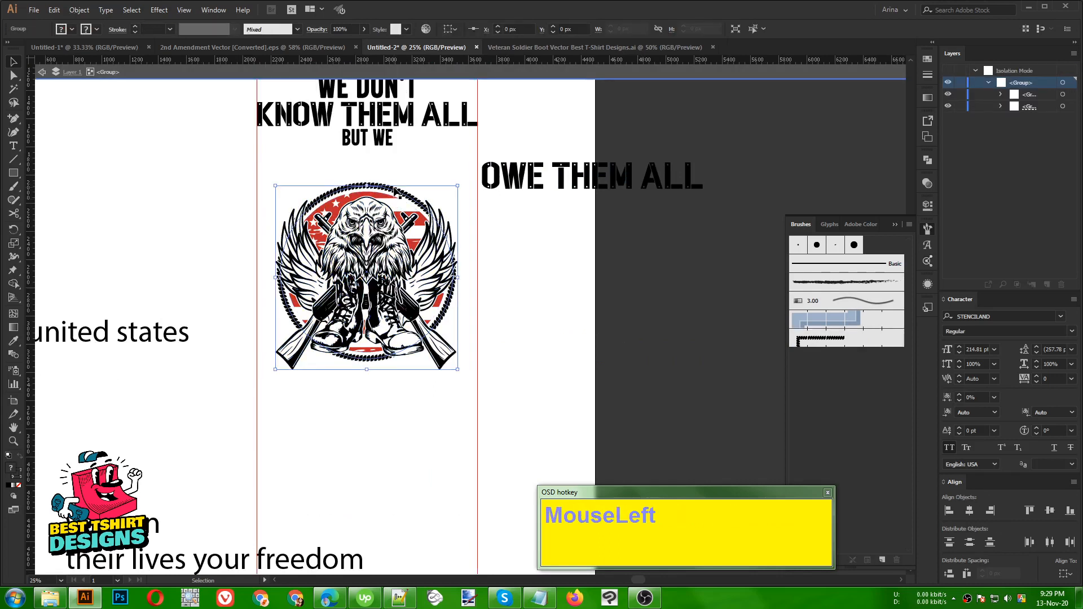
{"action": "double_click", "coordinate": [431, 175]}
Enter isolation mode on the eagle emblem group and clear the selection inside it
{"action": "scroll", "coordinate": [389, 195], "scroll_direction": "up", "scroll_amount": 1}
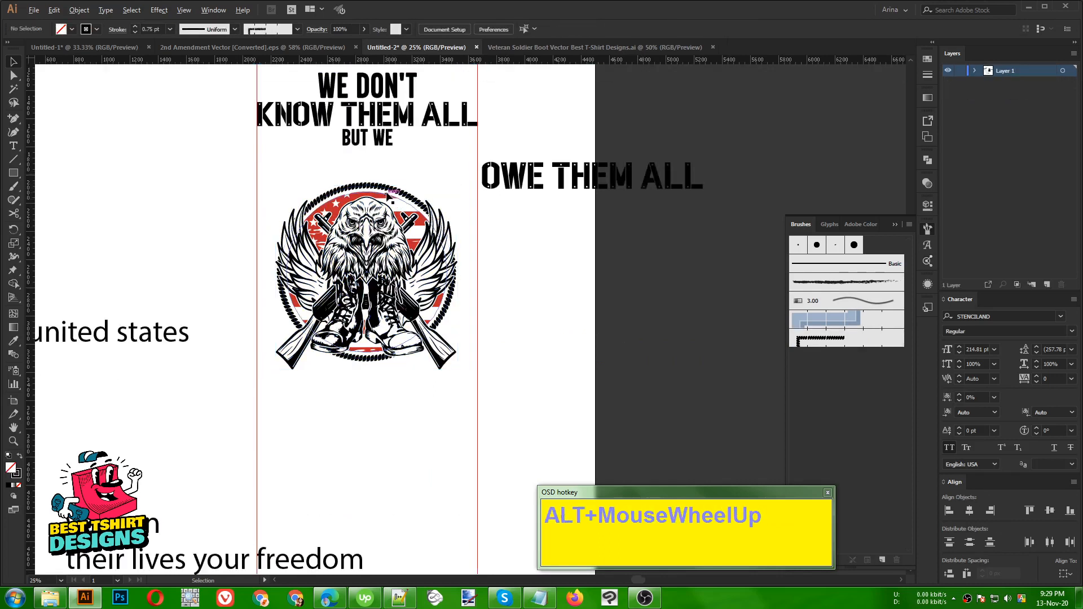
{"action": "scroll", "coordinate": [389, 196], "scroll_direction": "up", "scroll_amount": 5}
{"action": "left_click", "coordinate": [475, 203]}
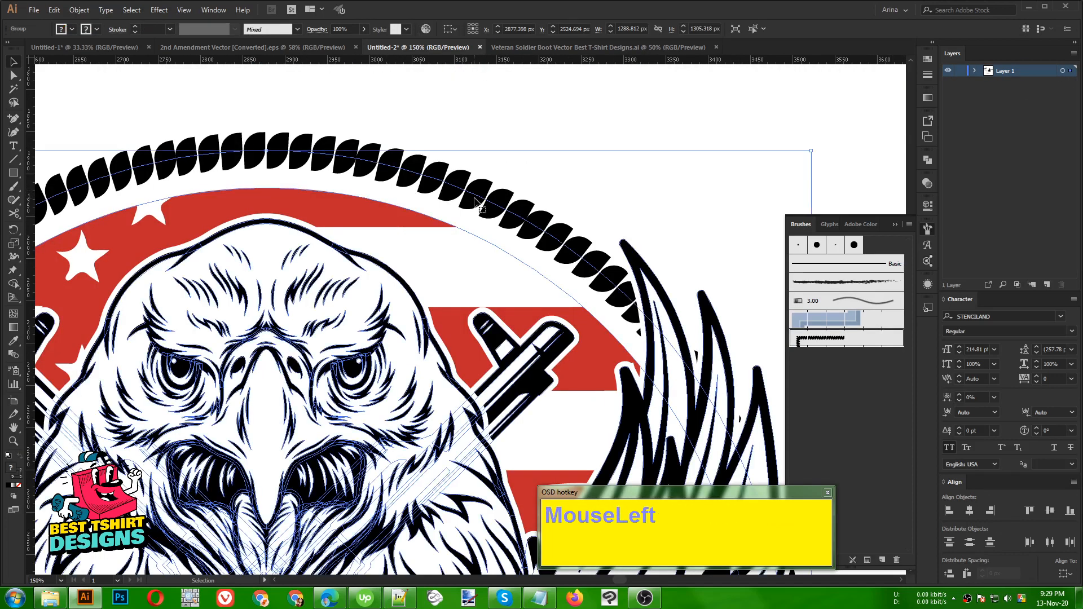
{"action": "double_click", "coordinate": [476, 202]}
{"action": "scroll", "coordinate": [475, 202], "scroll_direction": "down", "scroll_amount": 3}
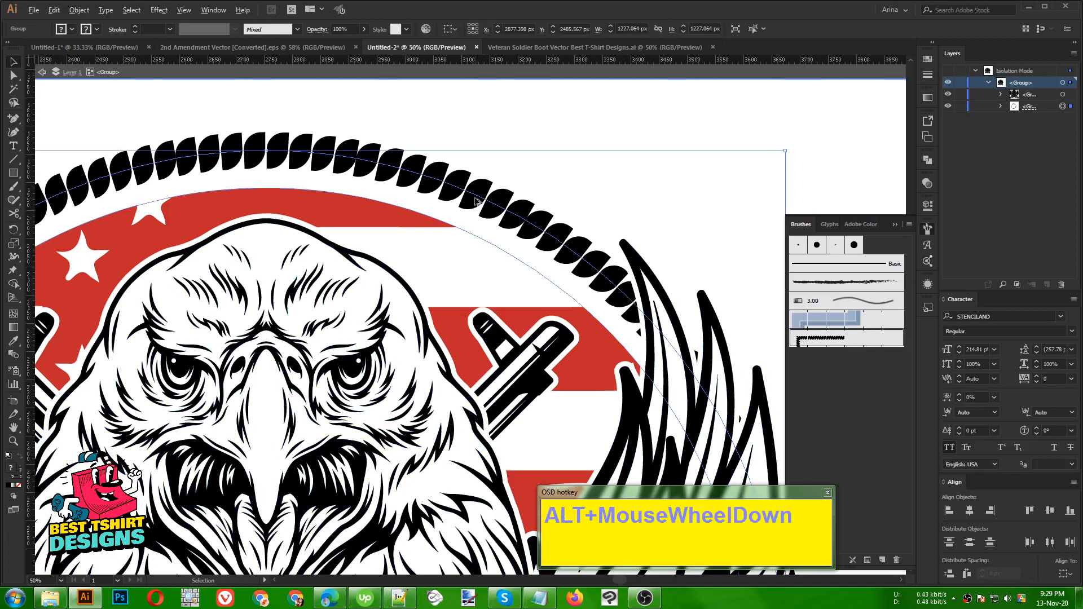
{"action": "scroll", "coordinate": [510, 167], "scroll_direction": "down", "scroll_amount": 1}
{"action": "left_click", "coordinate": [246, 213]}
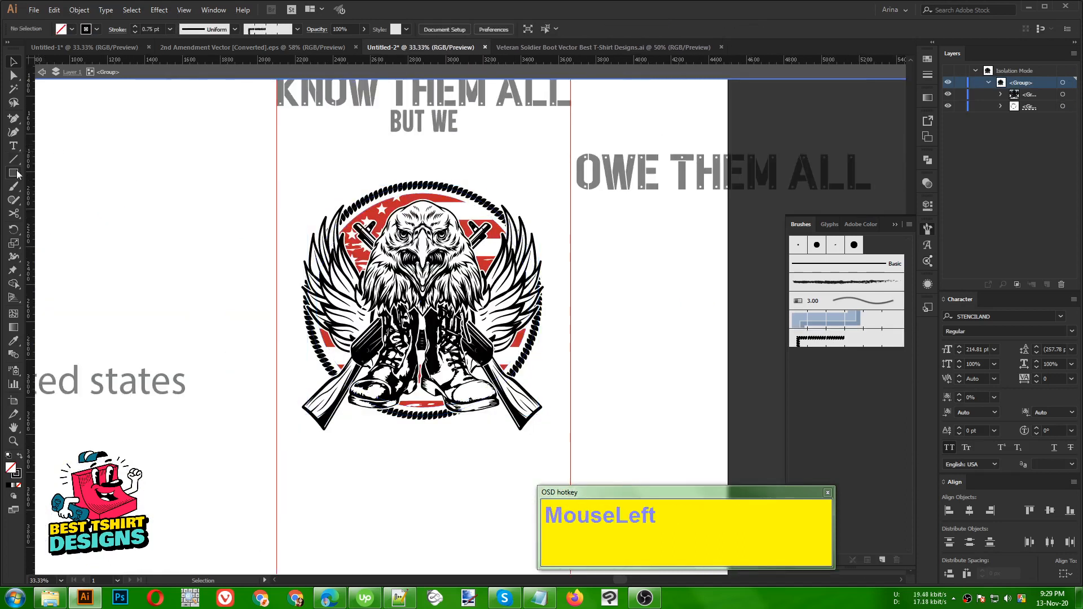
Draw a circle about 1395 px in diameter around the emblem, outside the rope and from its centre, with the Ellipse tool
{"action": "left_click_drag", "start_coordinate": [17, 174], "coordinate": [38, 202]}
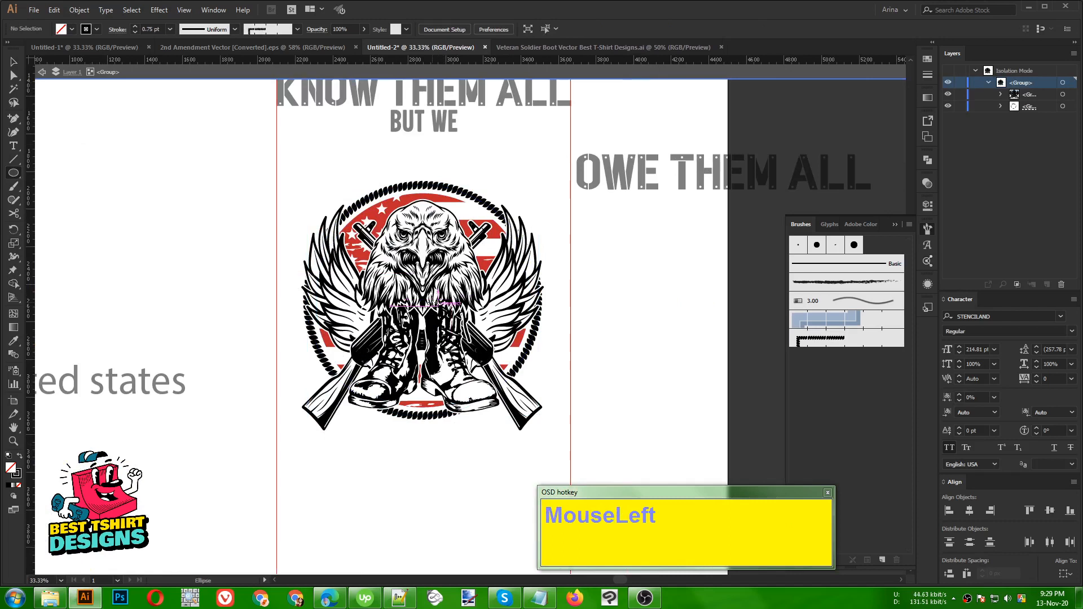
{"action": "left_click_drag", "start_coordinate": [423, 302], "coordinate": [555, 386]}
{"action": "left_click", "coordinate": [544, 343]}
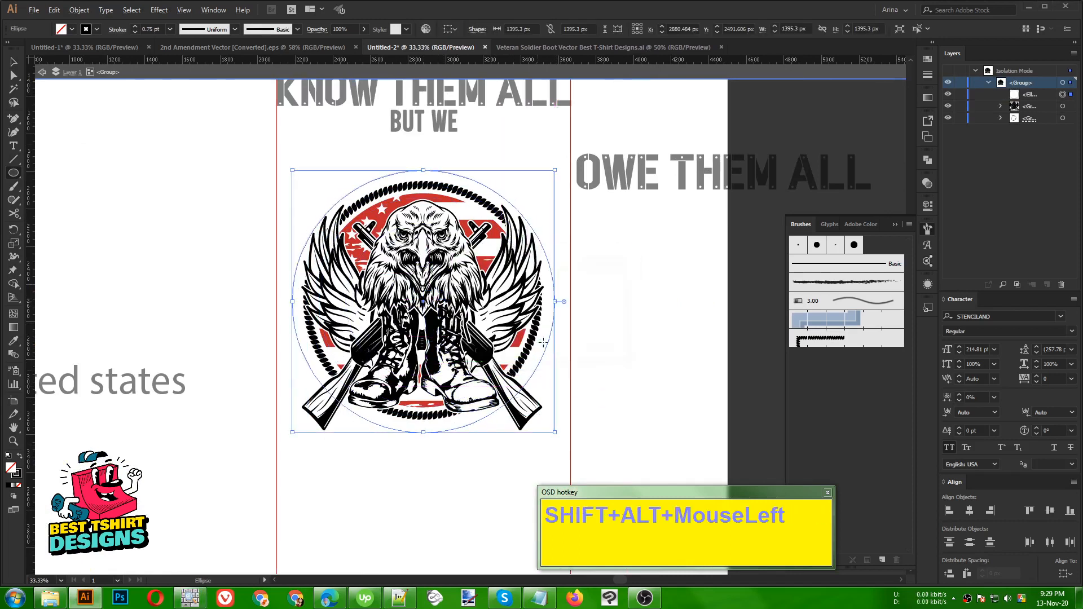
{"action": "key", "text": "v"}
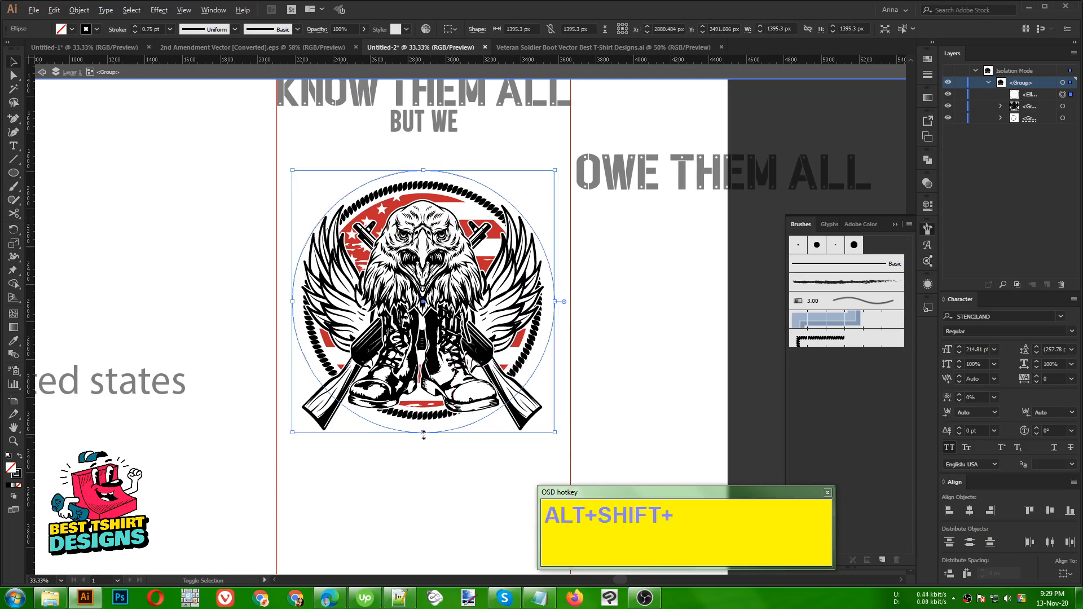
Try to centre the new outer circle and the separate emblem parts on each other
{"action": "left_click_drag", "start_coordinate": [458, 461], "coordinate": [371, 406]}
{"action": "left_click", "coordinate": [486, 27]}
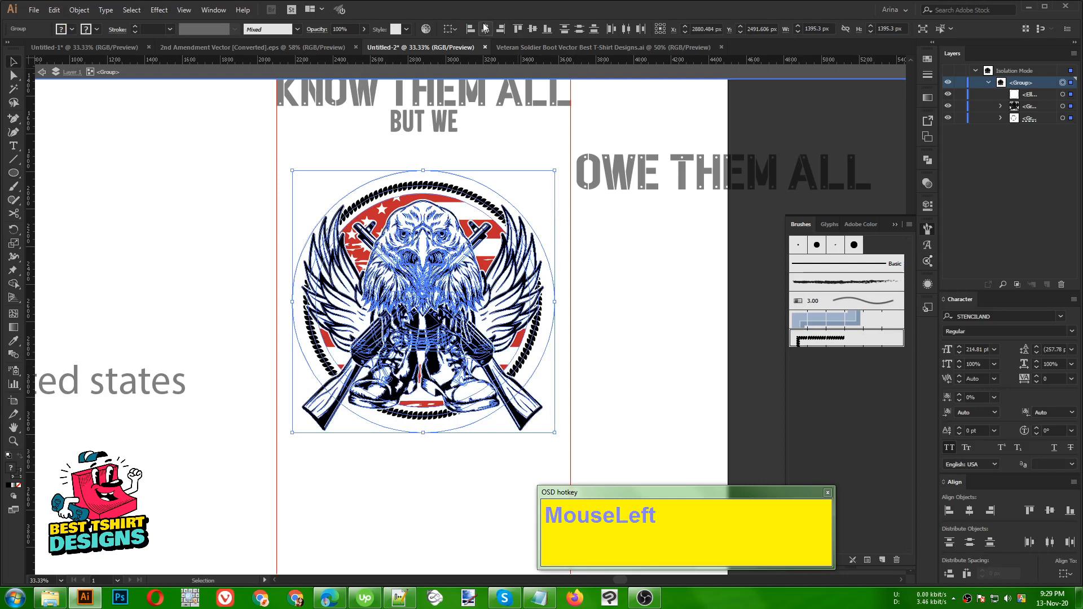
{"action": "left_click", "coordinate": [532, 28]}
{"action": "key", "text": "ctrl"}
{"action": "key", "text": "ctrl+z"}
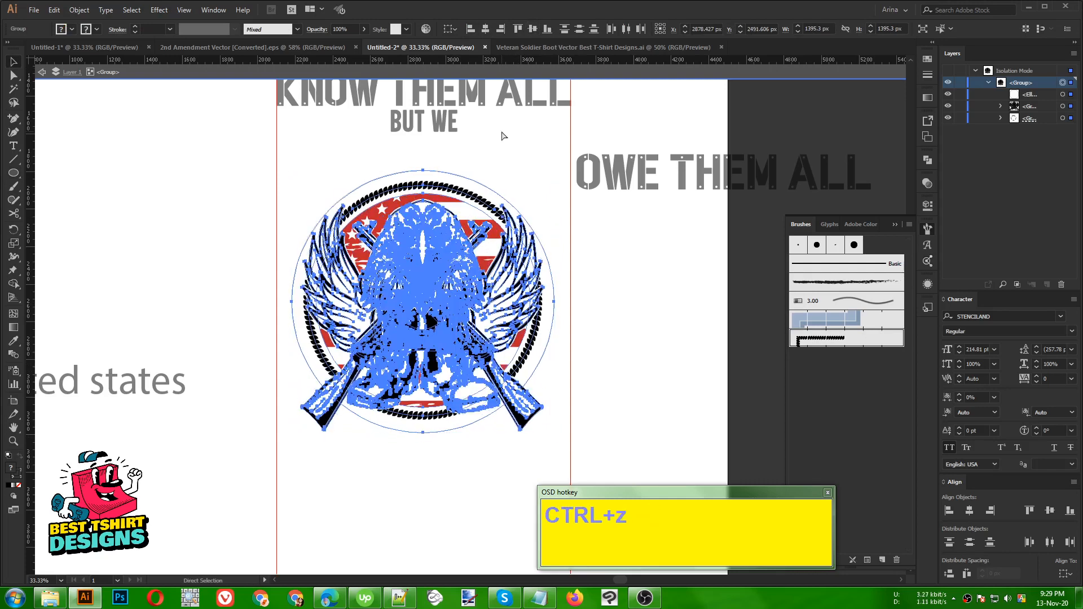
{"action": "left_click", "coordinate": [635, 302]}
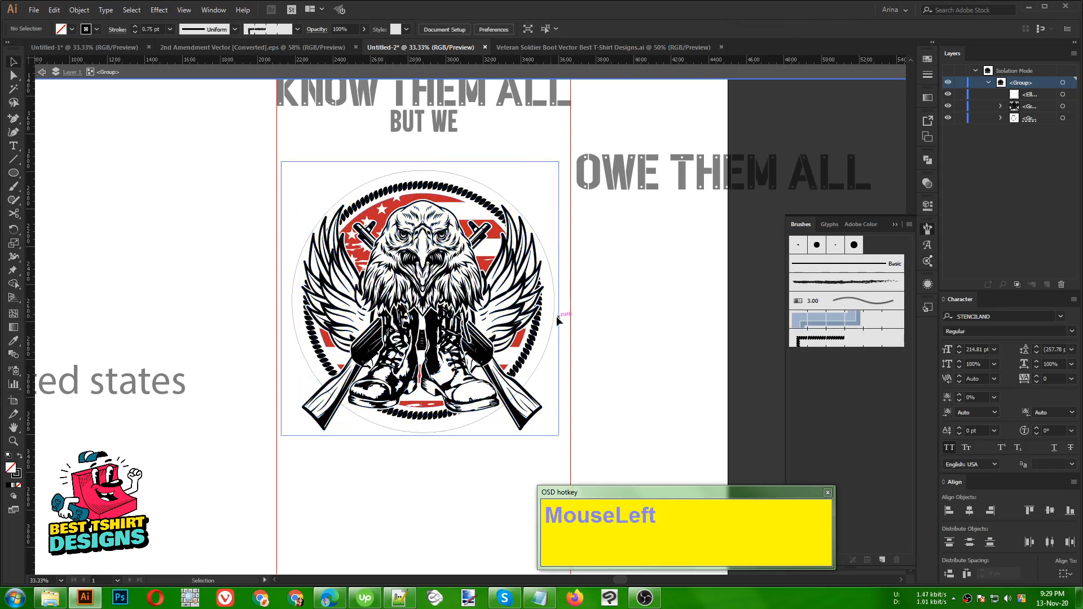
Group the eagle artwork with the rope and flag circle, and align that group and the outer circle on their centres
{"action": "left_click", "coordinate": [541, 315]}
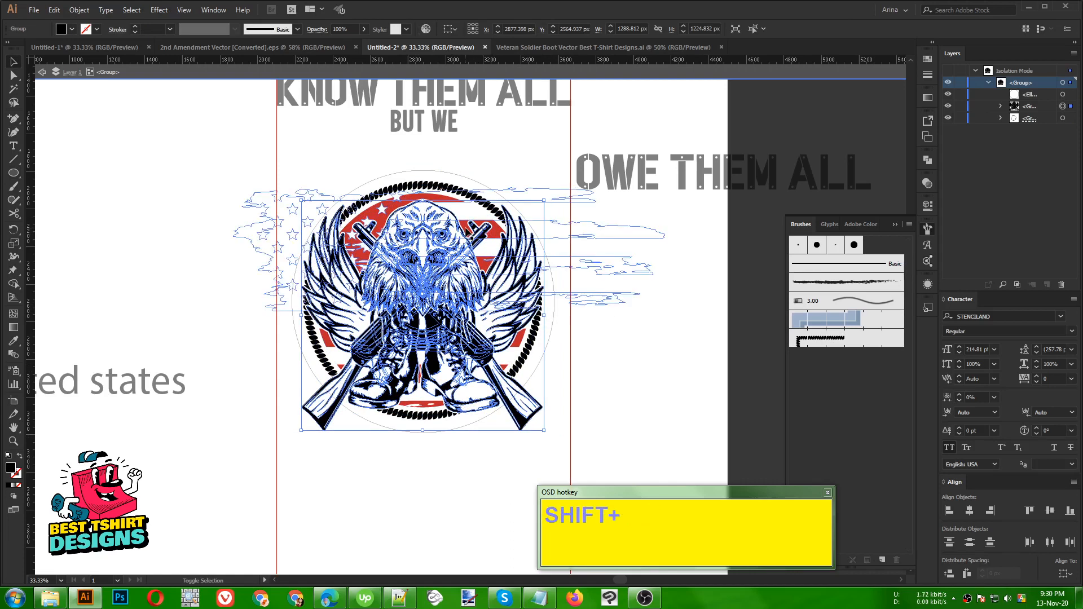
{"action": "left_click", "coordinate": [468, 234], "text": "shift"}
{"action": "key", "text": "ctrl"}
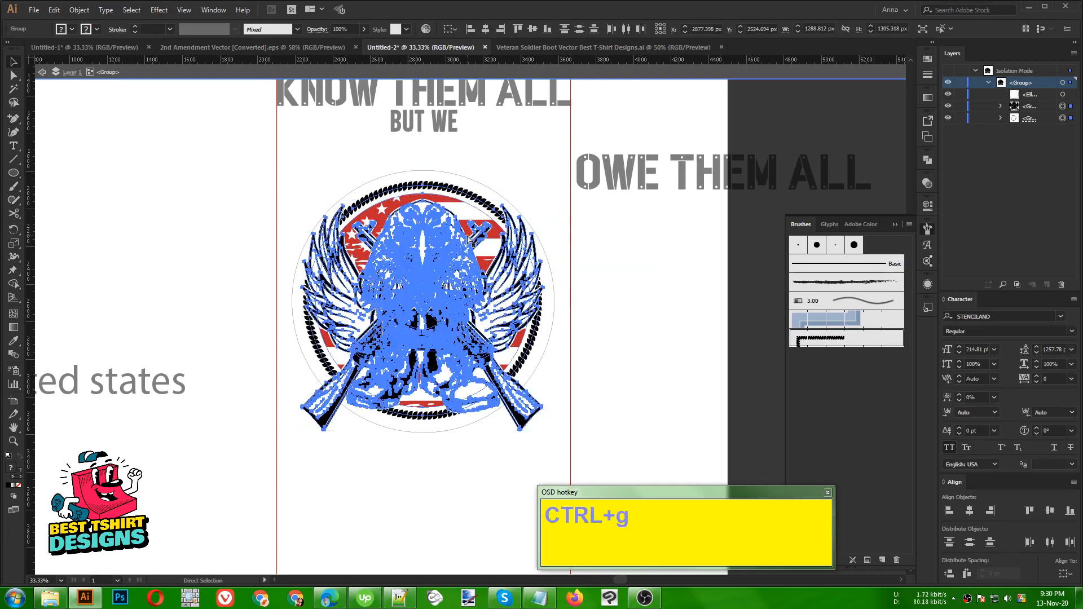
{"action": "key", "text": "ctrl+g"}
{"action": "left_click_drag", "start_coordinate": [504, 208], "coordinate": [398, 168]}
{"action": "left_click", "coordinate": [530, 31]}
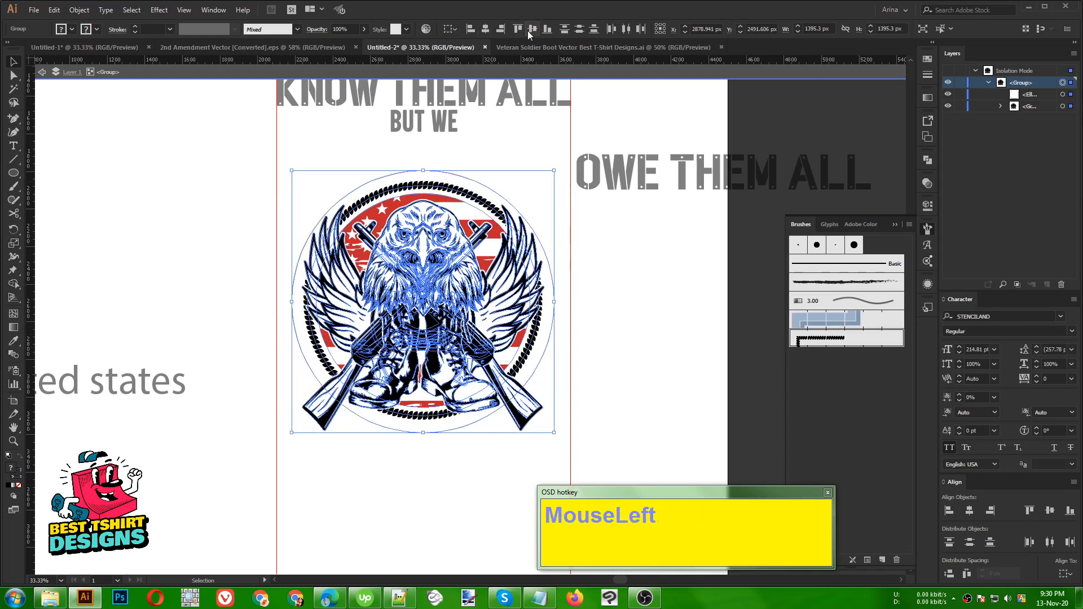
Nudge the outer circle upward around the emblem until its centre sits at about Y 2468.5 px, and leave isolation mode
{"action": "left_click", "coordinate": [642, 343]}
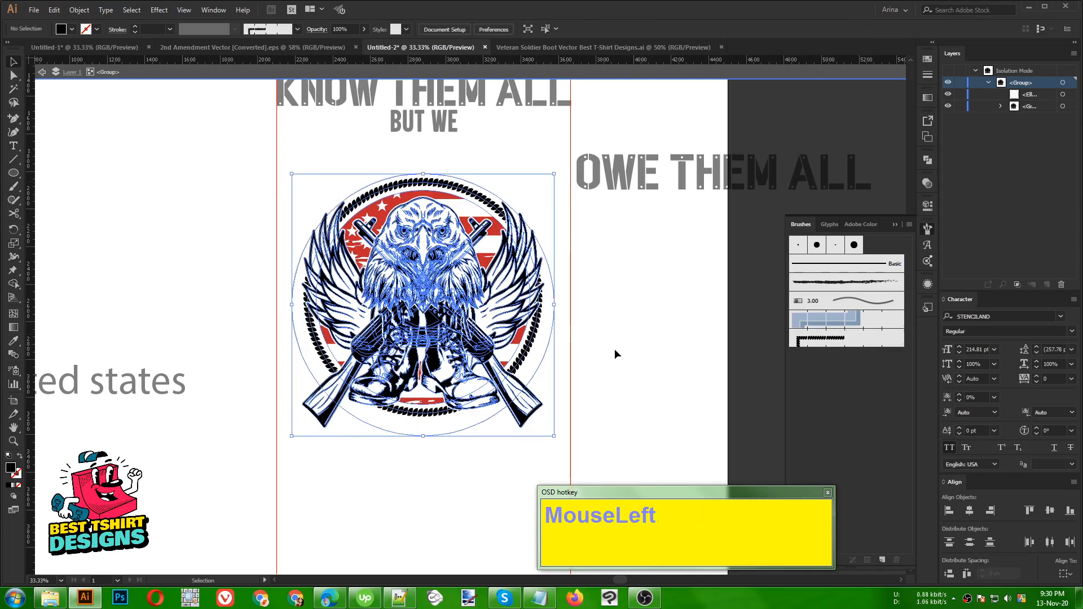
{"action": "left_click", "coordinate": [461, 431]}
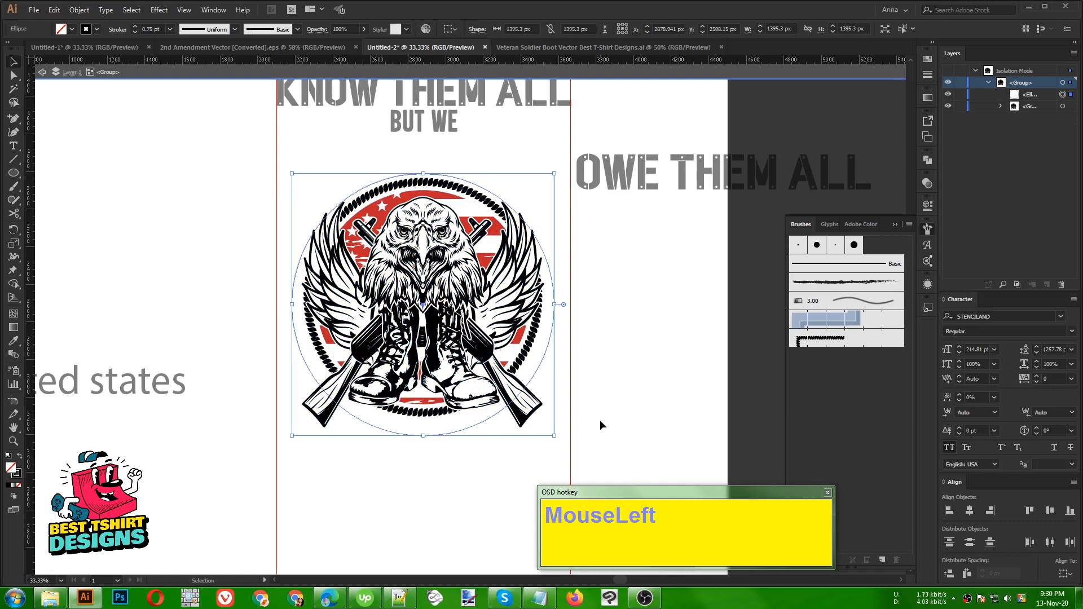
{"action": "key", "text": "Up"}
{"action": "key", "text": "Up"}
{"action": "key", "text": "Up"}
{"action": "key", "text": "Up"}
{"action": "key", "text": "Up"}
{"action": "key", "text": "Up"}
{"action": "key", "text": "Up"}
{"action": "key", "text": "Up"}
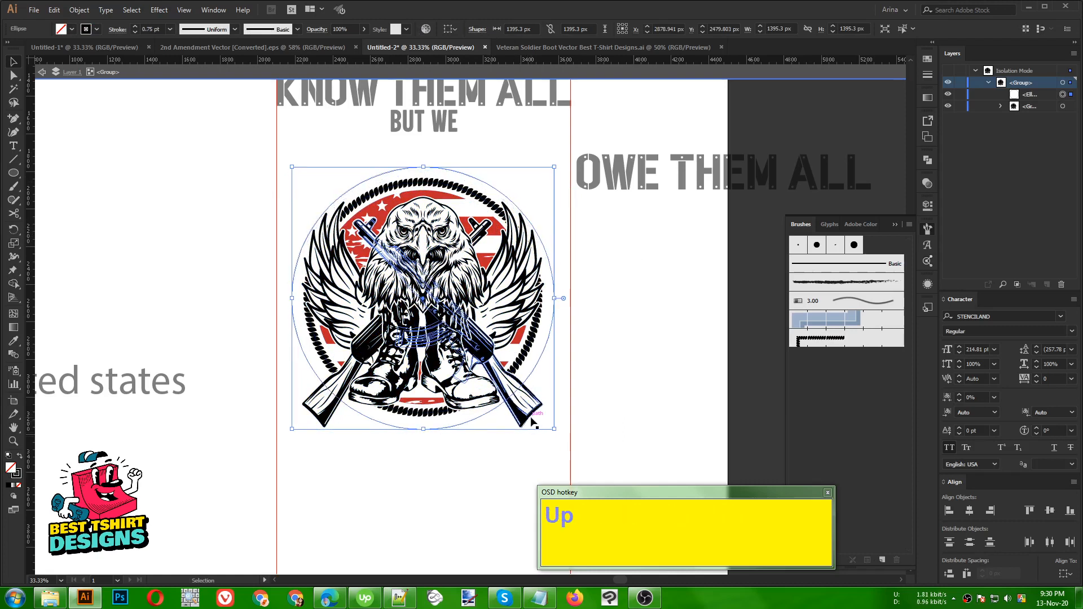
{"action": "key", "text": "Up"}
{"action": "key", "text": "Up"}
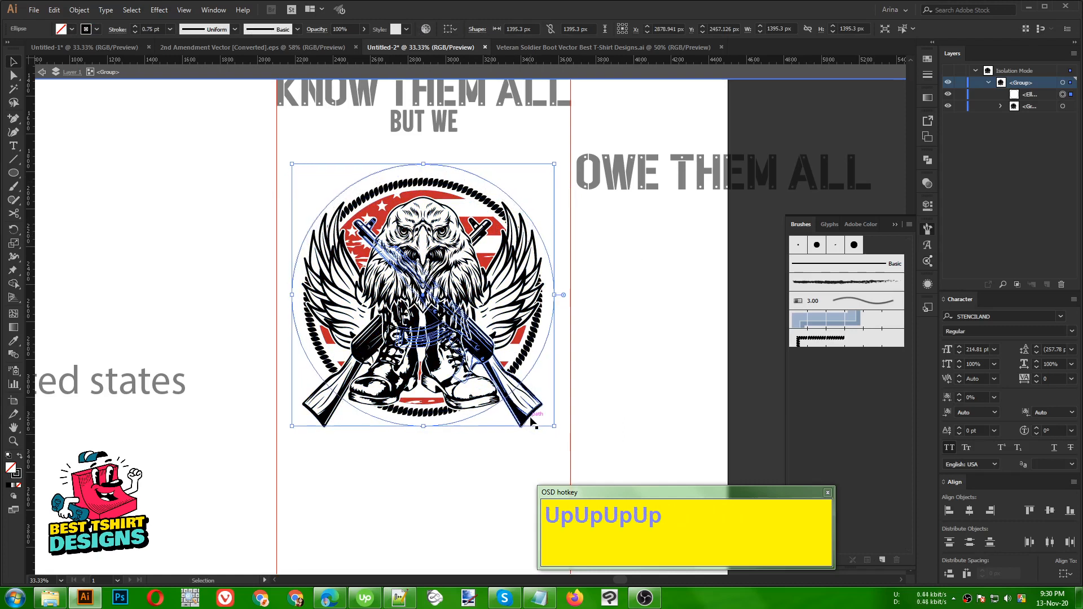
{"action": "key", "text": "Down"}
{"action": "key", "text": "Down"}
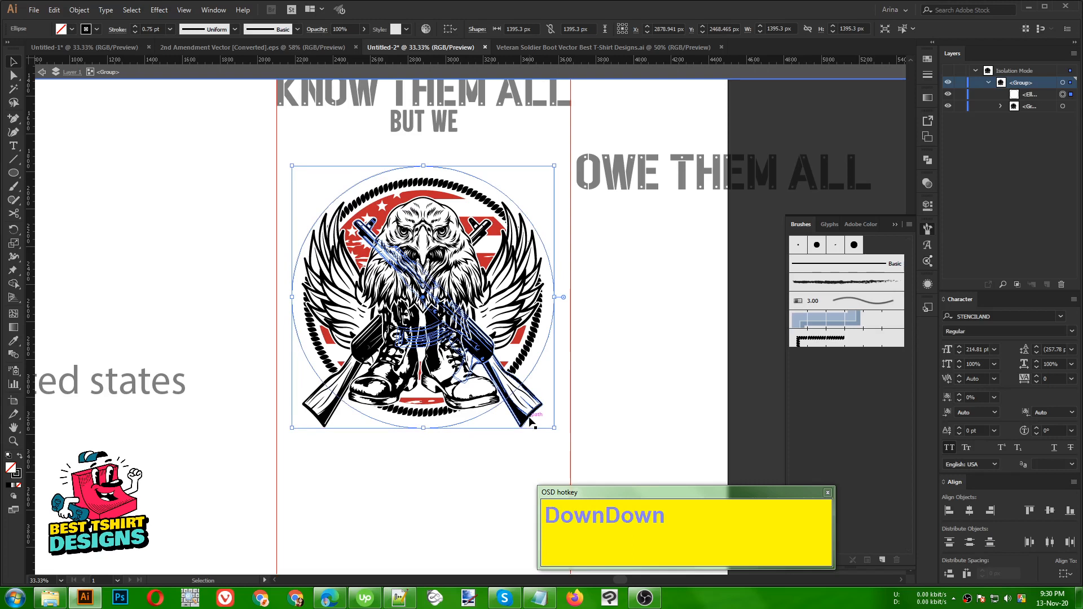
{"action": "double_click", "coordinate": [641, 397]}
Duplicate the "united states" line above itself and replace the copy's wording with "owe them all" copied from the Notepad notes
{"action": "scroll", "coordinate": [261, 321], "scroll_direction": "down", "scroll_amount": 1, "text": "alt"}
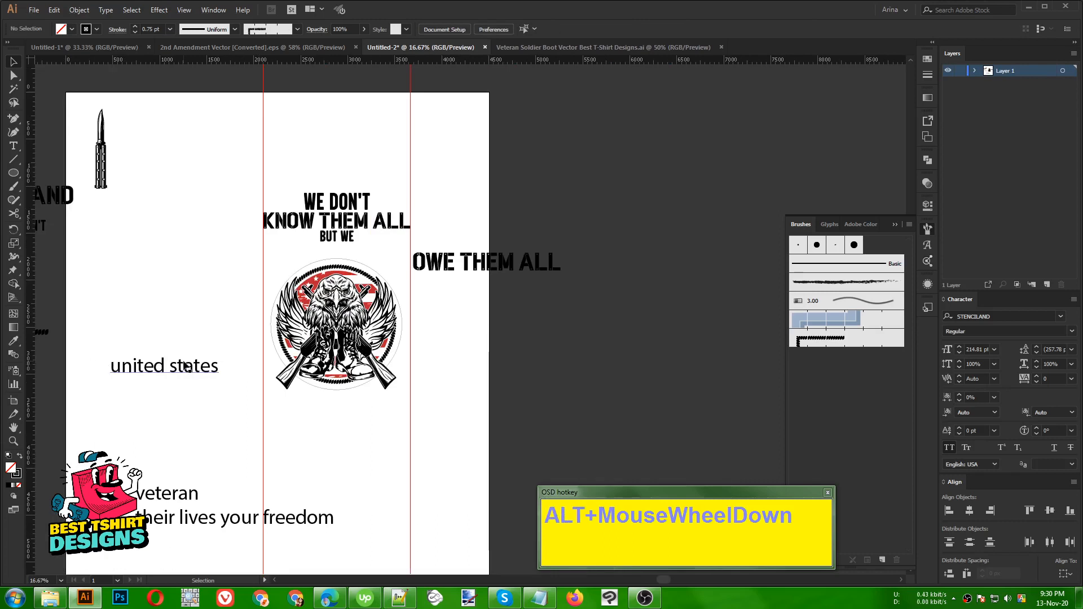
{"action": "left_click_drag", "start_coordinate": [186, 365], "coordinate": [183, 311], "text": "alt"}
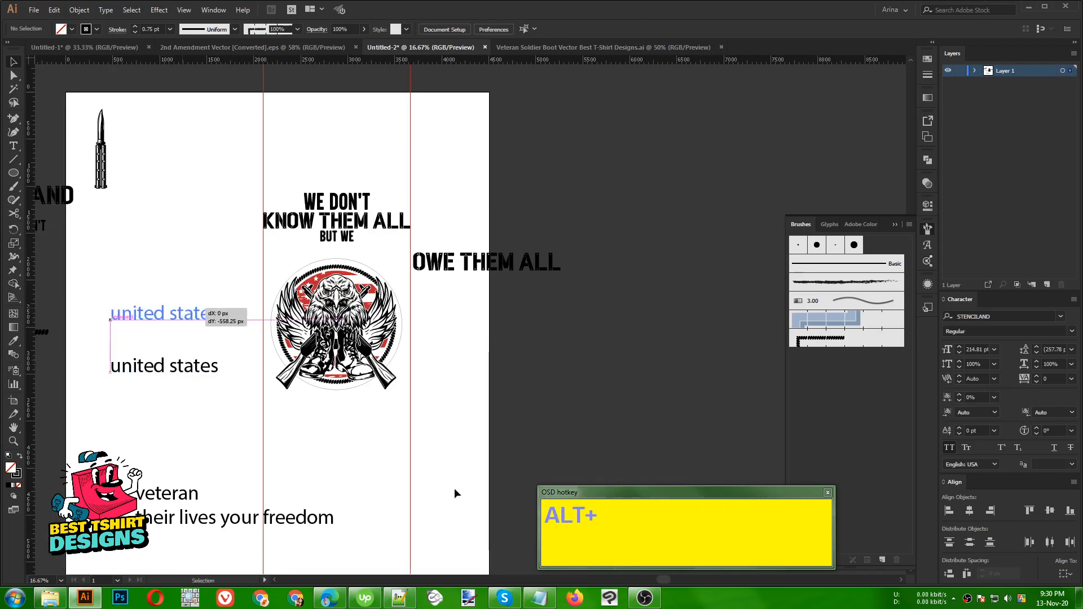
{"action": "left_click", "coordinate": [539, 598]}
{"action": "left_click", "coordinate": [405, 210]}
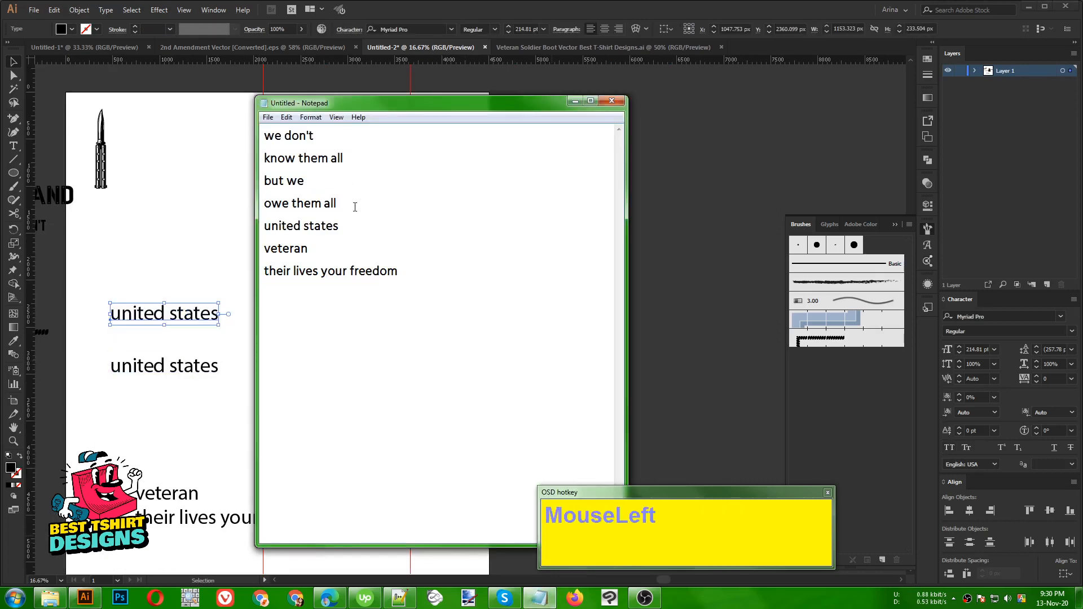
{"action": "left_click_drag", "start_coordinate": [355, 207], "coordinate": [262, 204]}
{"action": "key", "text": "ctrl+c"}
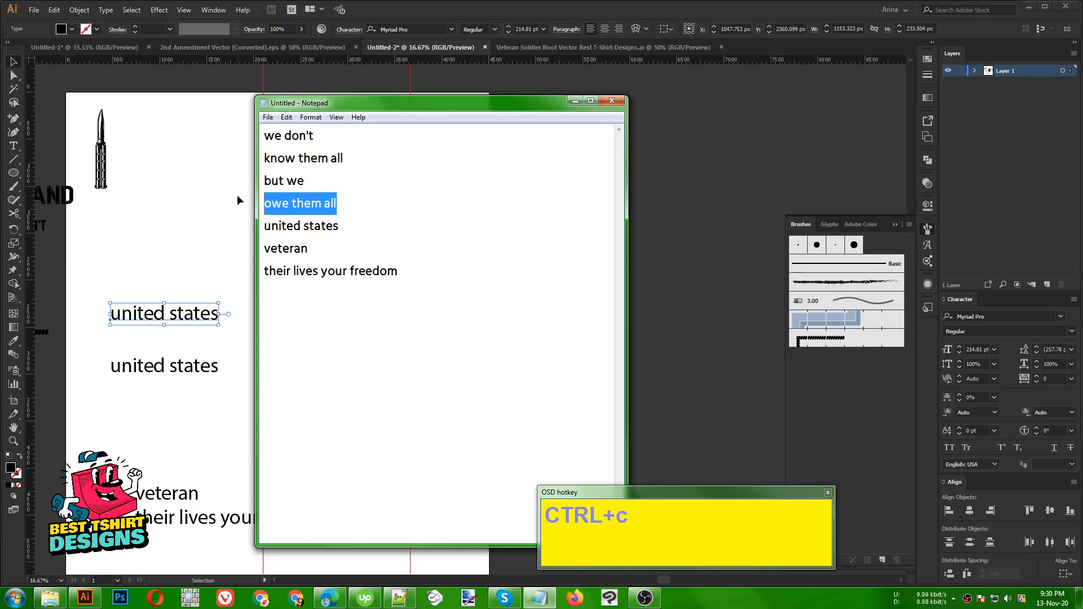
{"action": "left_click", "coordinate": [238, 200]}
{"action": "double_click", "coordinate": [174, 316]}
{"action": "key", "text": "ctrl+a"}
{"action": "key", "text": "ctrl+v"}
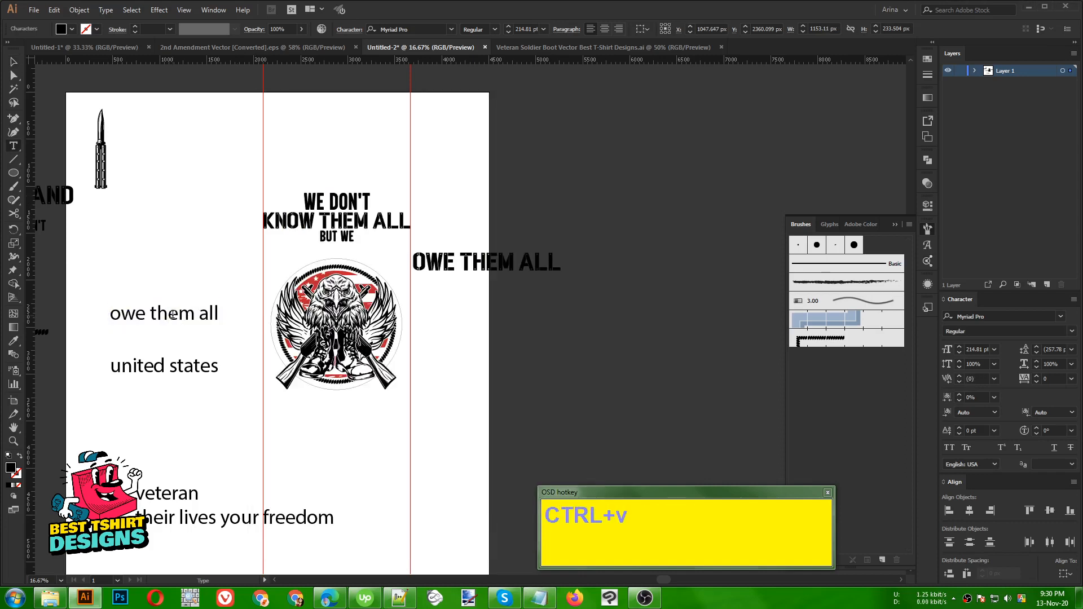
{"action": "left_click", "coordinate": [15, 62]}
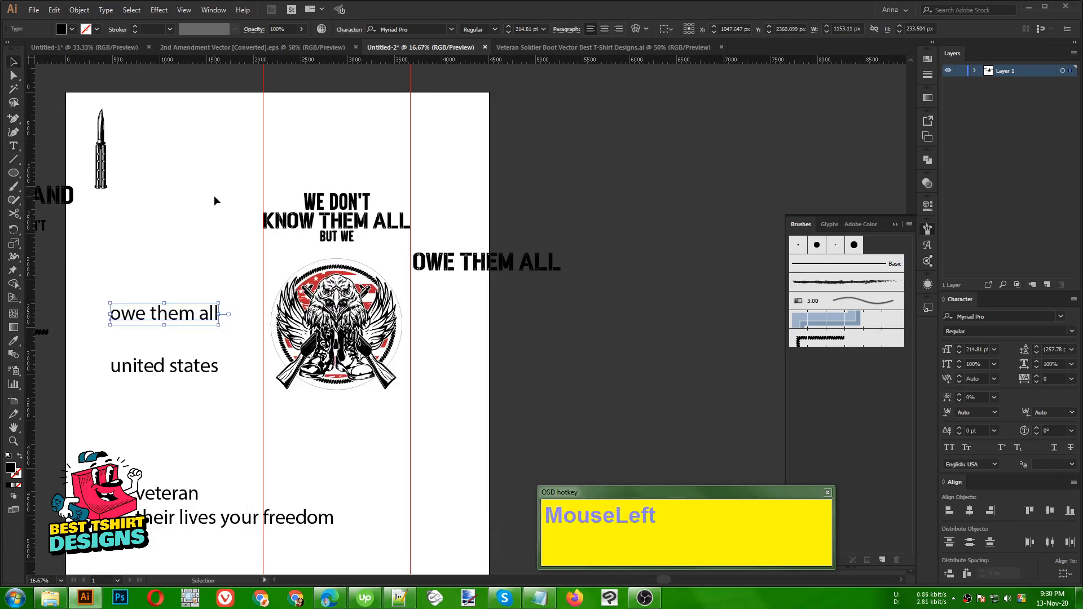
Apply the STENCILAND sample text's style to the "owe them all" line with the Eyedropper and shift the line slightly up
{"action": "key", "text": "i"}
{"action": "left_click", "coordinate": [56, 191]}
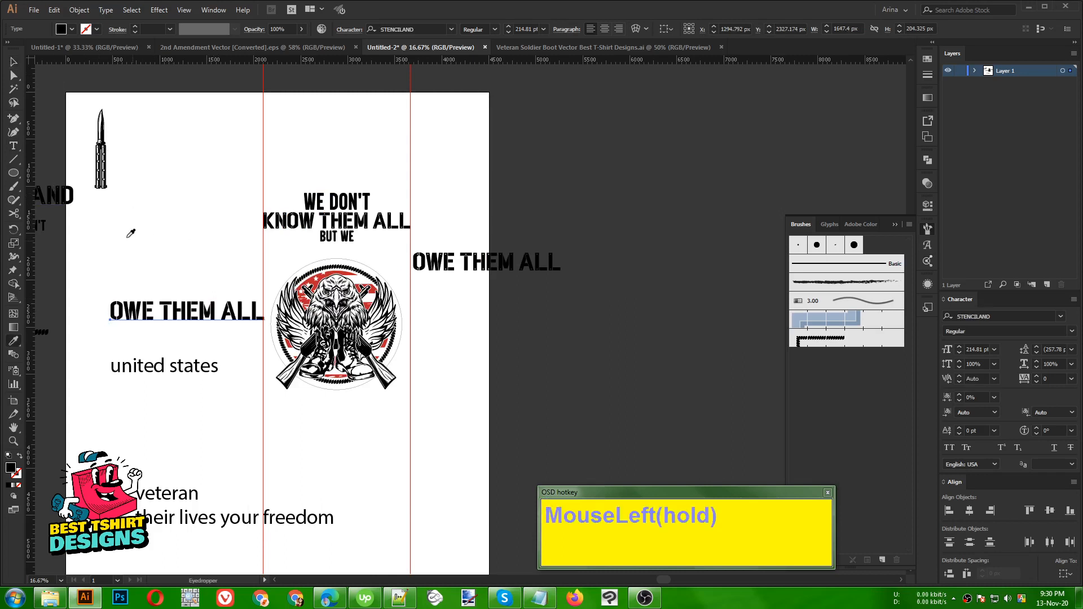
{"action": "key", "text": "v"}
{"action": "left_click_drag", "start_coordinate": [186, 310], "coordinate": [160, 297]}
{"action": "scroll", "coordinate": [161, 284], "scroll_direction": "up", "scroll_amount": 1}
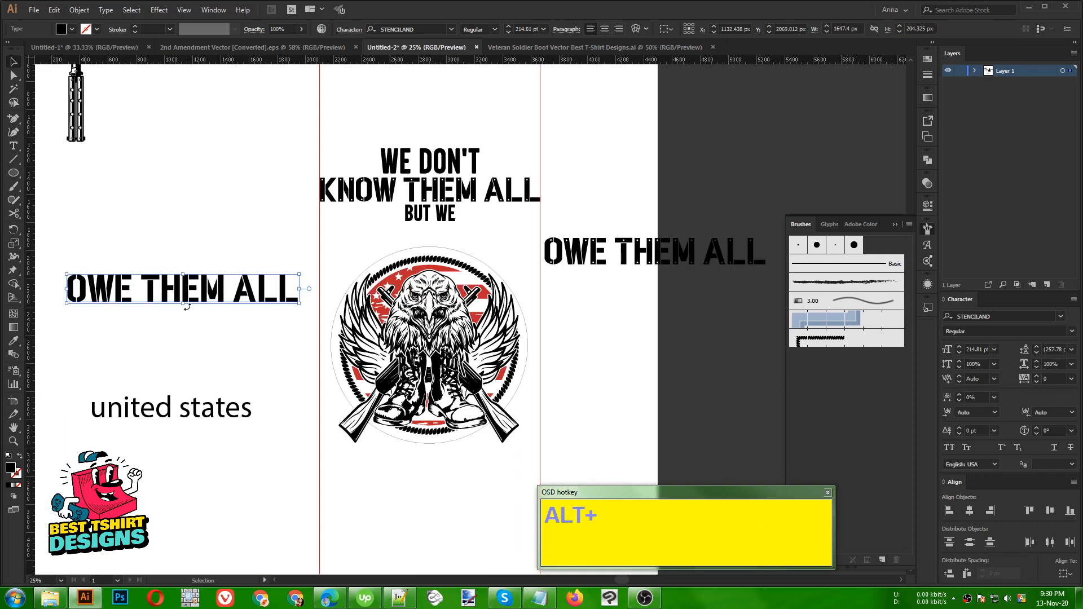
Turn the outer circle into a type path and replace its placeholder text with the copied "OWE THEM ALL" line
{"action": "left_click", "coordinate": [224, 325]}
{"action": "left_click_drag", "start_coordinate": [14, 146], "coordinate": [59, 175]}
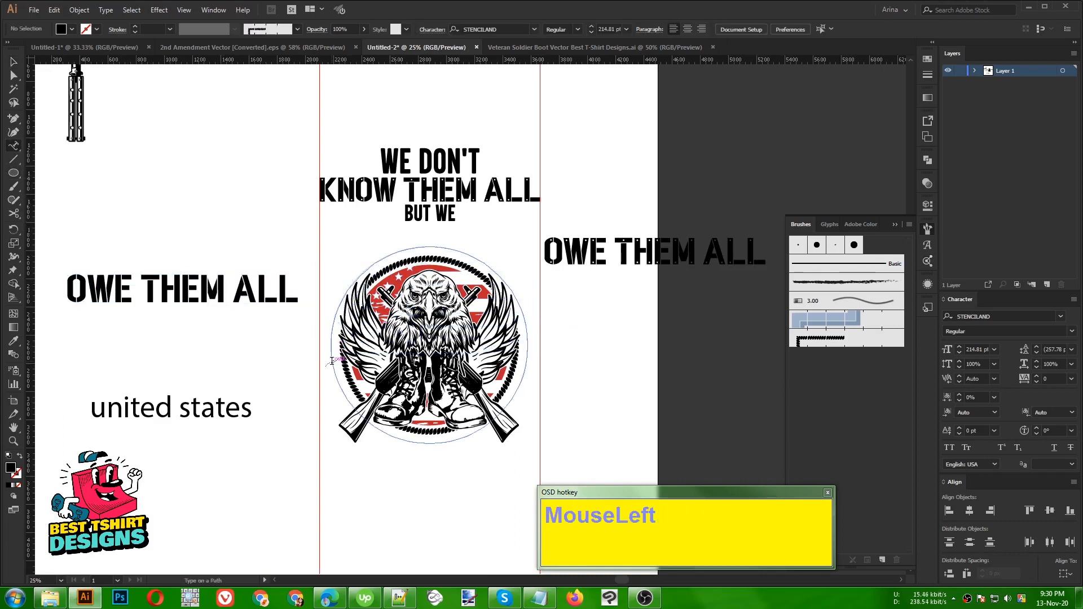
{"action": "left_click", "coordinate": [332, 358]}
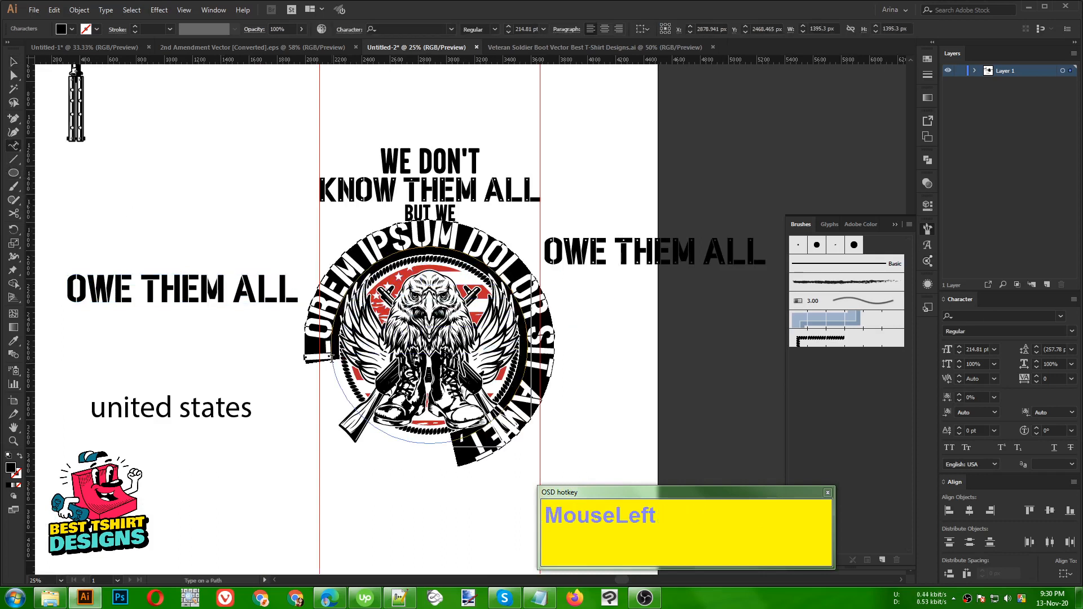
{"action": "triple_click", "coordinate": [161, 283]}
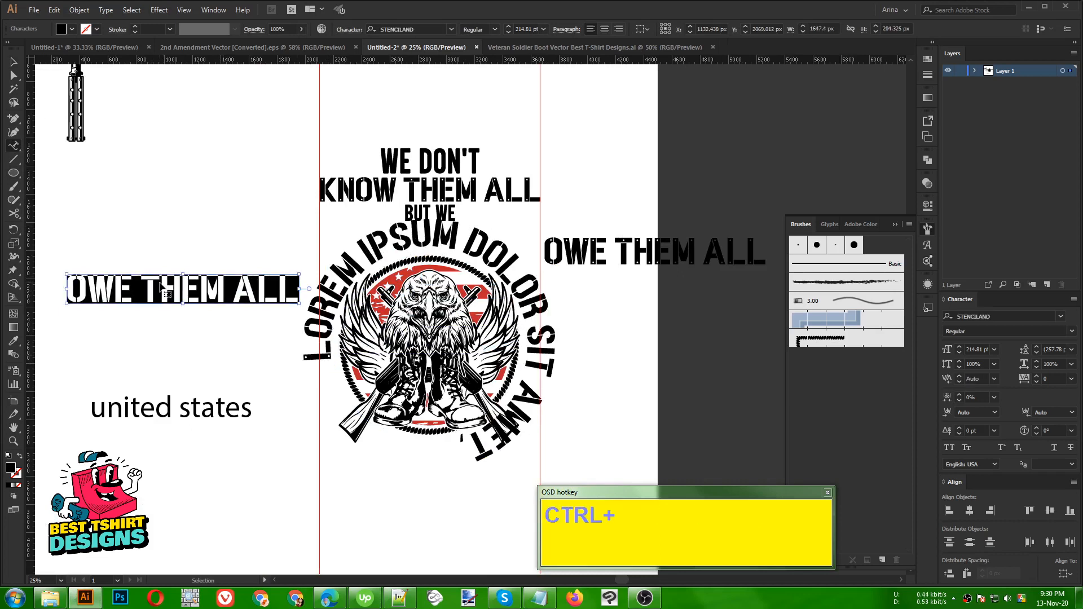
{"action": "key", "text": "ctrl+c"}
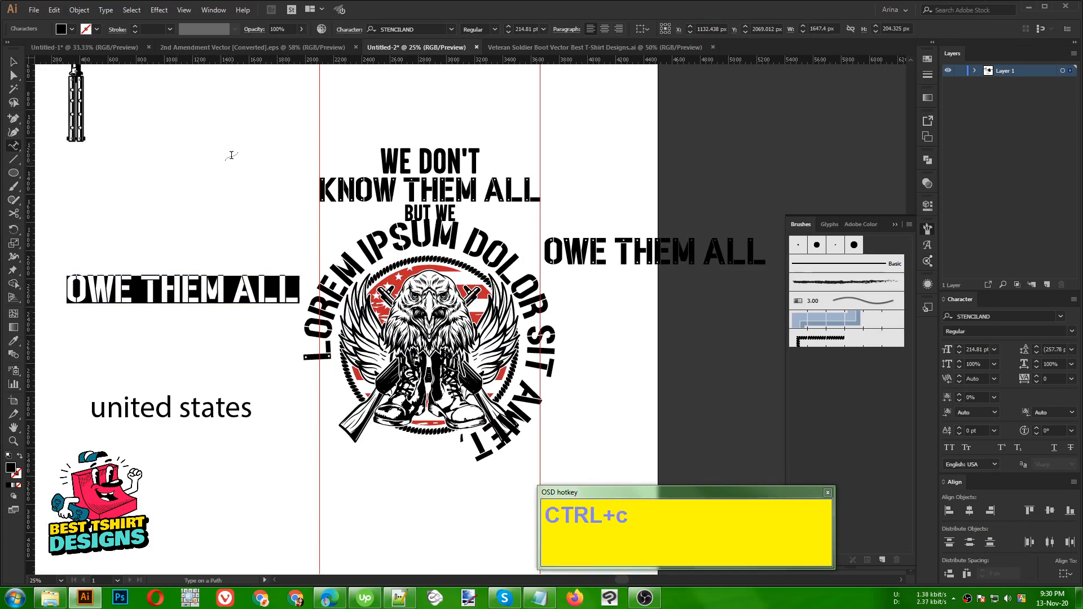
{"action": "triple_click", "coordinate": [326, 312]}
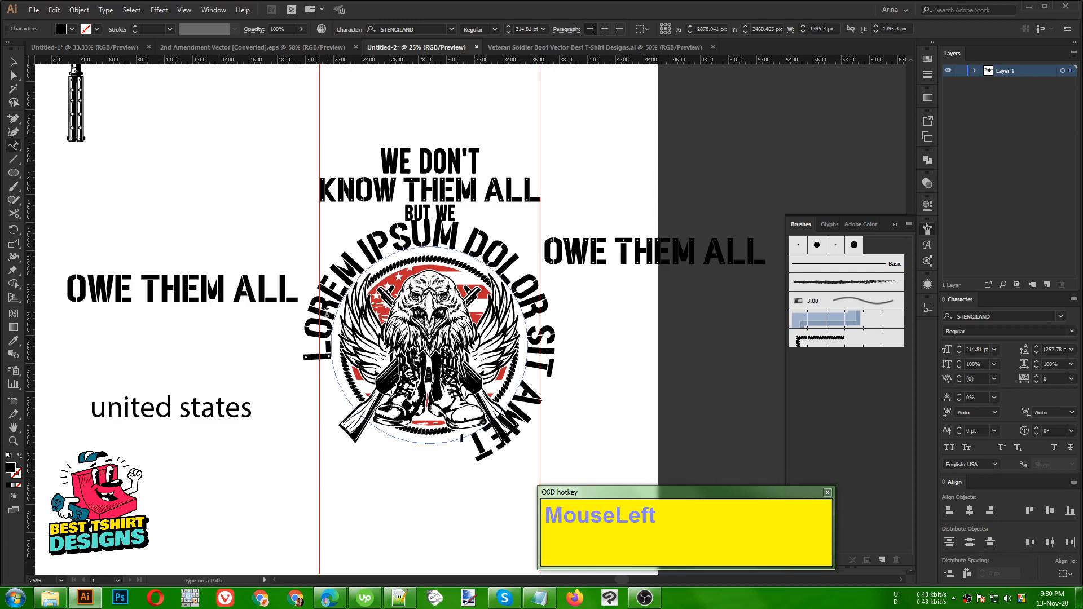
{"action": "key", "text": "ctrl"}
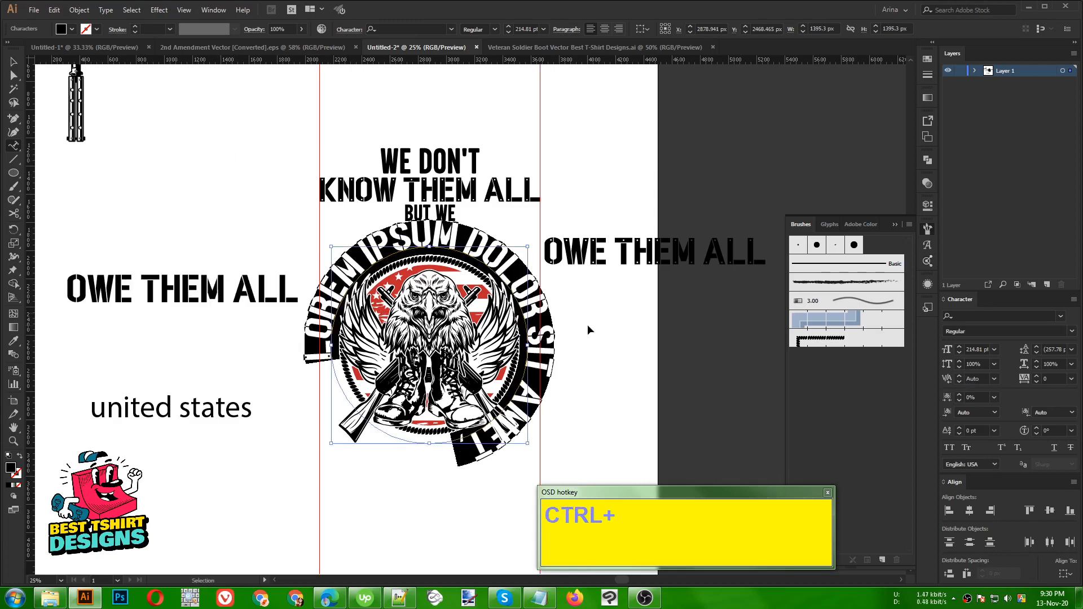
{"action": "key", "text": "ctrl+v"}
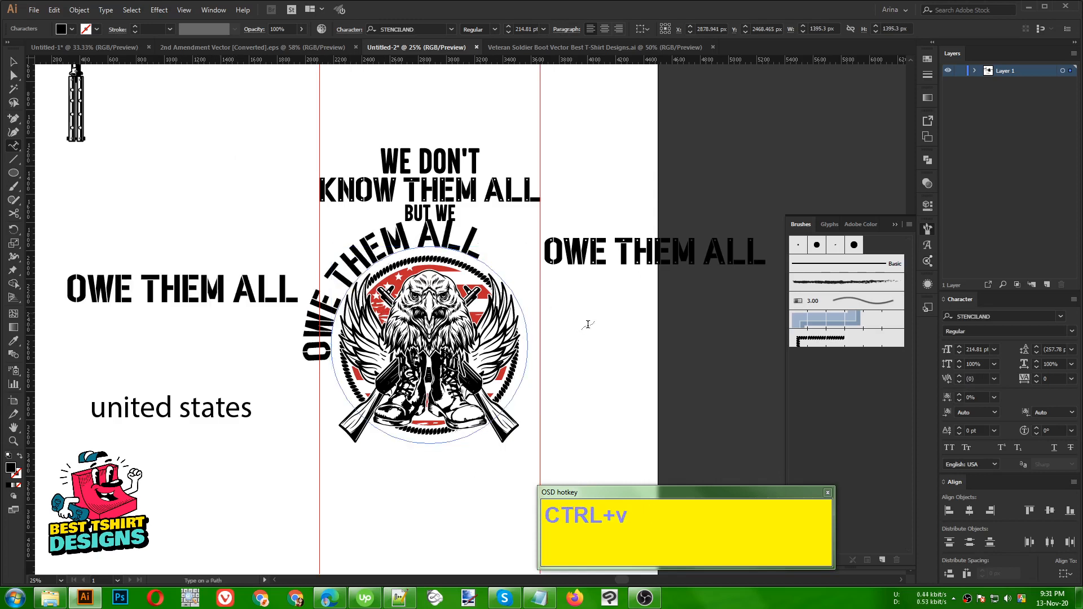
Slide the path text's brackets to the circle's horizontal diameter and centre-align "OWE THEM ALL" over the top of the emblem
{"action": "left_click", "coordinate": [14, 64]}
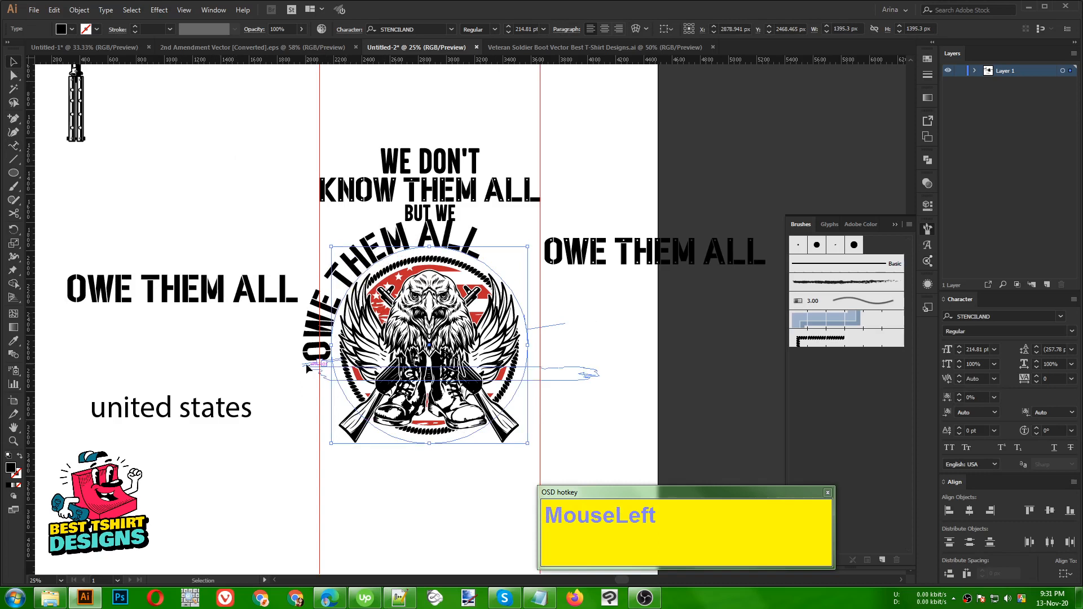
{"action": "scroll", "coordinate": [312, 371], "scroll_direction": "up", "scroll_amount": 1}
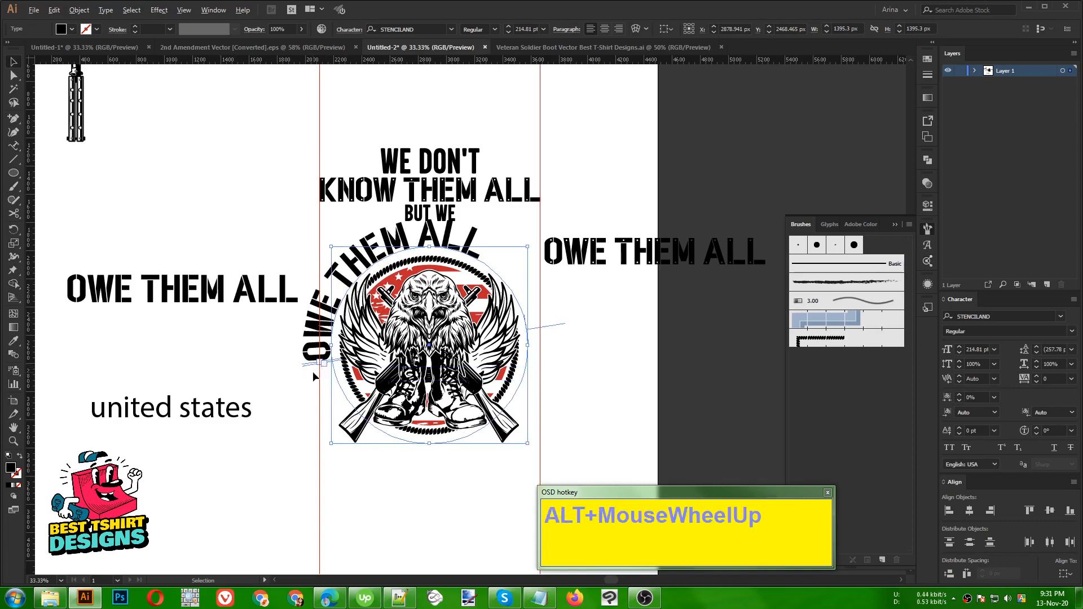
{"action": "left_click_drag", "start_coordinate": [303, 367], "coordinate": [638, 334]}
{"action": "key", "text": "Left"}
{"action": "key", "text": "Right"}
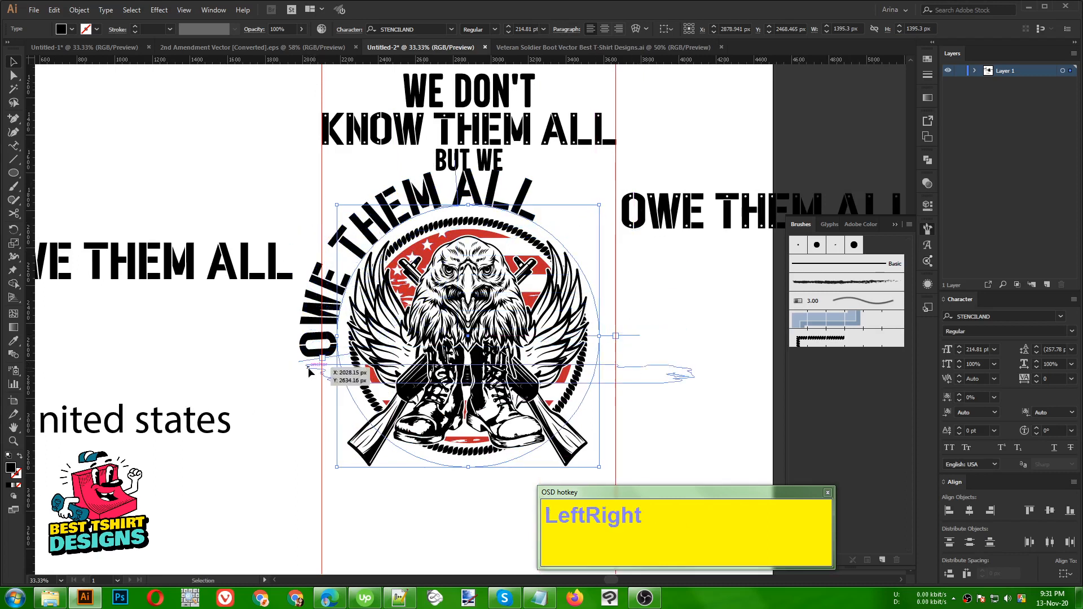
{"action": "left_click_drag", "start_coordinate": [299, 353], "coordinate": [295, 338]}
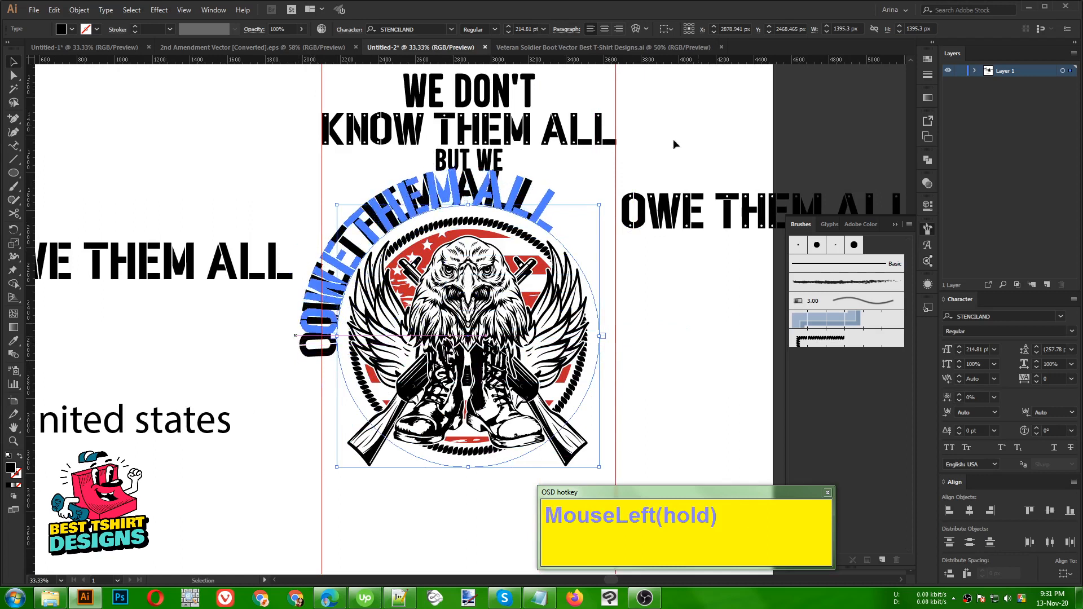
{"action": "left_click_drag", "start_coordinate": [673, 140], "coordinate": [673, 140]}
{"action": "left_click", "coordinate": [608, 29]}
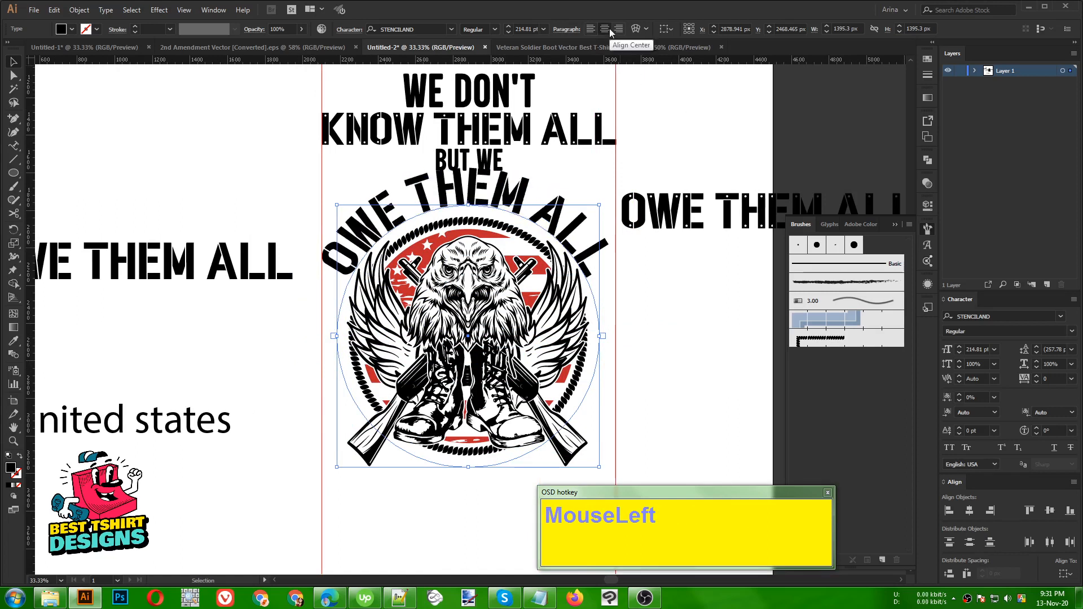
Reduce the curved "OWE THEM ALL" text to 160 pt and deselect it
{"action": "scroll", "coordinate": [529, 28], "scroll_direction": "down", "scroll_amount": 5}
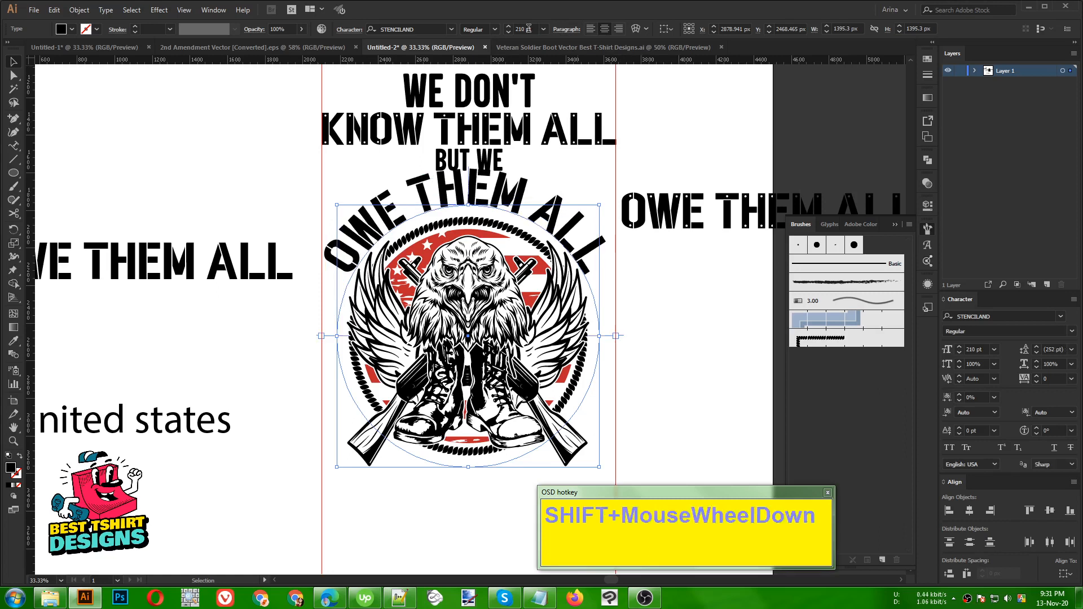
{"action": "scroll", "coordinate": [528, 28], "scroll_direction": "down", "scroll_amount": 1}
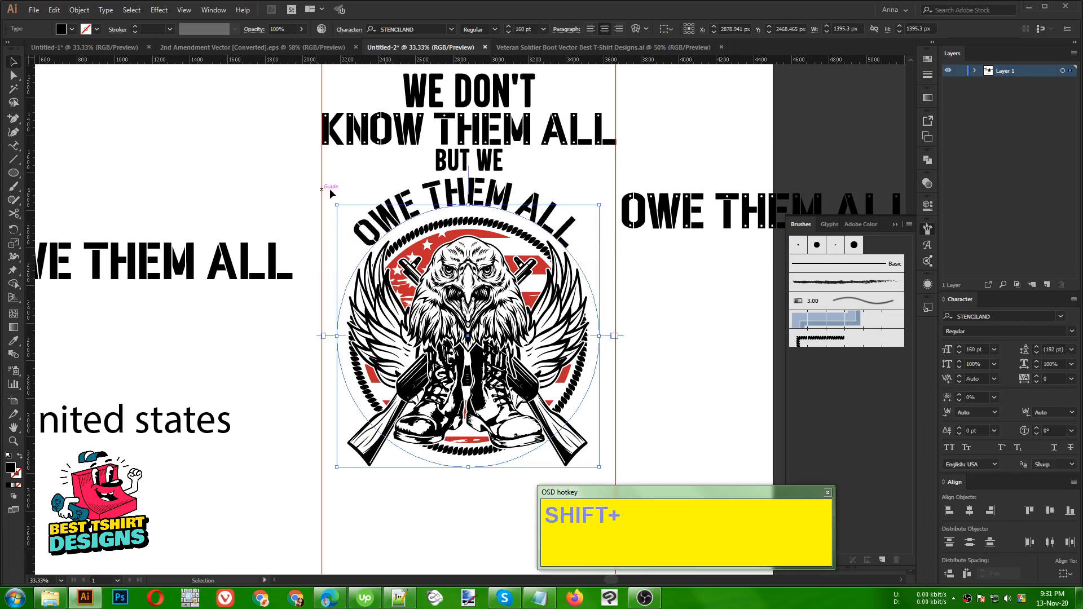
{"action": "scroll", "coordinate": [189, 185], "scroll_direction": "down", "scroll_amount": 1, "text": "alt"}
{"action": "left_click", "coordinate": [584, 307]}
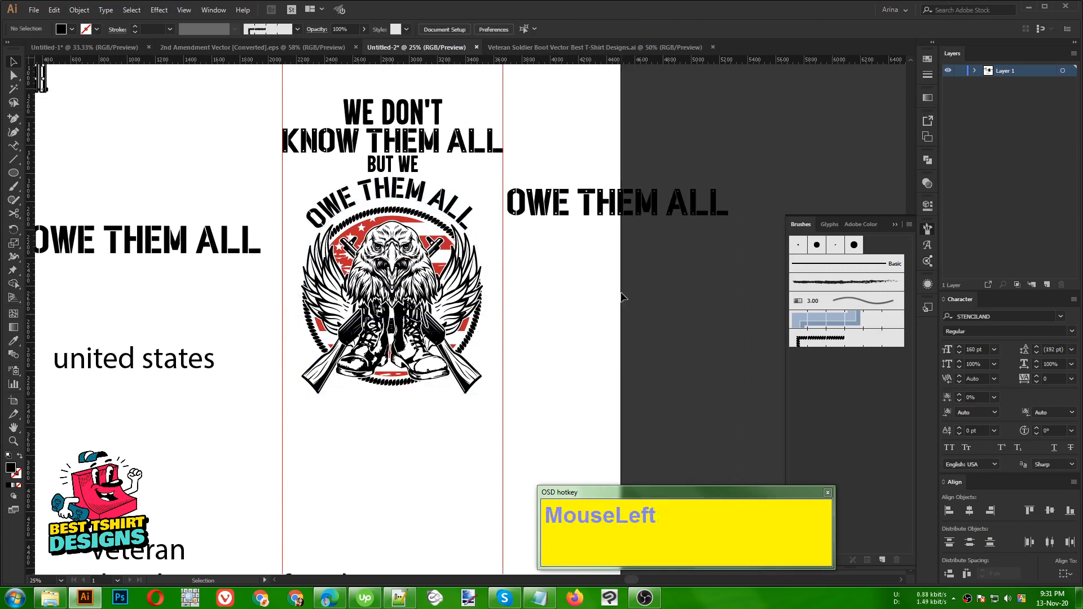
{"action": "key", "text": "F10"}
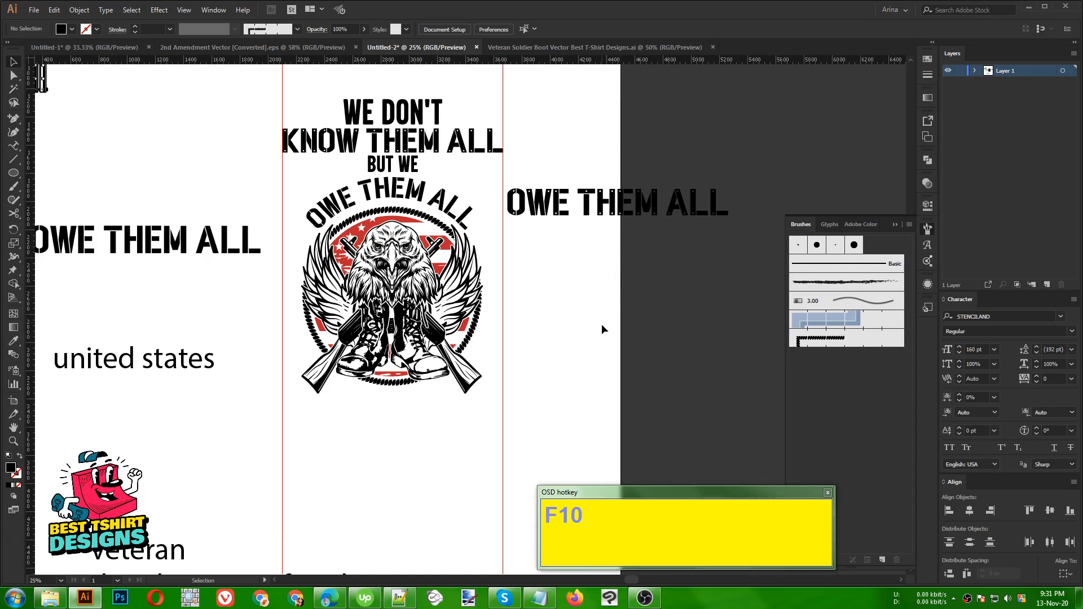
{"action": "left_click", "coordinate": [565, 288]}
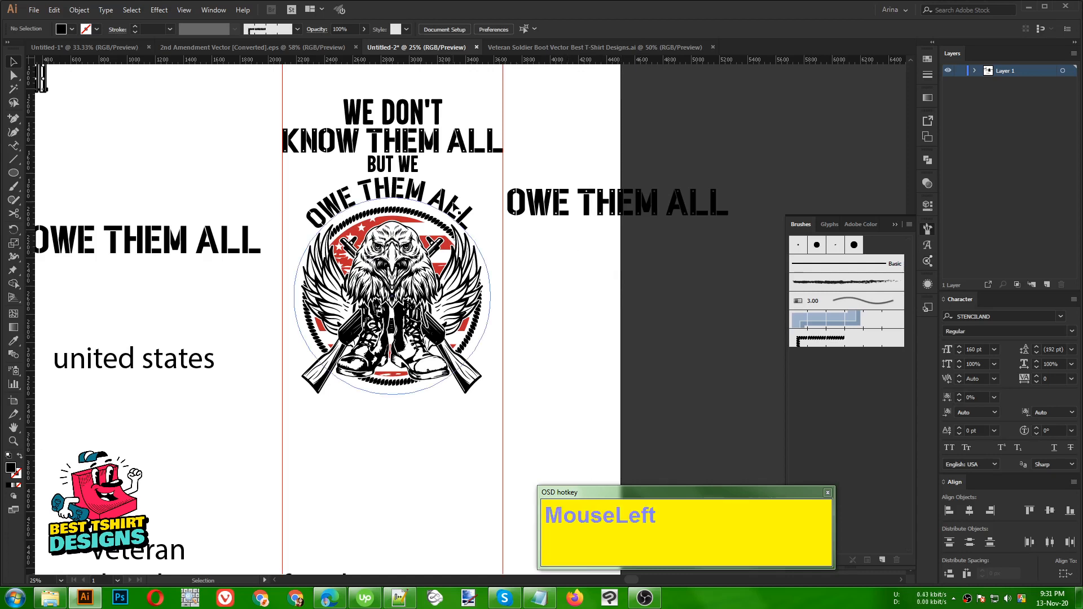
{"action": "left_click_drag", "start_coordinate": [439, 206], "coordinate": [712, 299]}
{"action": "key", "text": "ctrl+z"}
{"action": "left_click", "coordinate": [538, 222]}
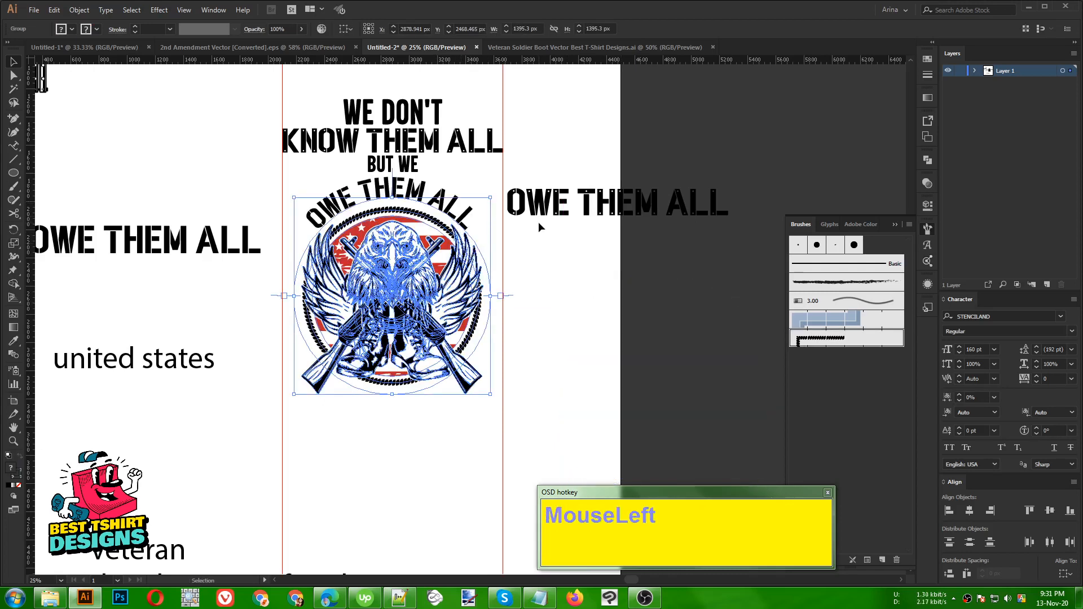
Delete the curved "OWE THEM ALL" text with its circle path from inside the emblem group, and leave isolation mode
{"action": "double_click", "coordinate": [451, 213]}
{"action": "left_click", "coordinate": [450, 209]}
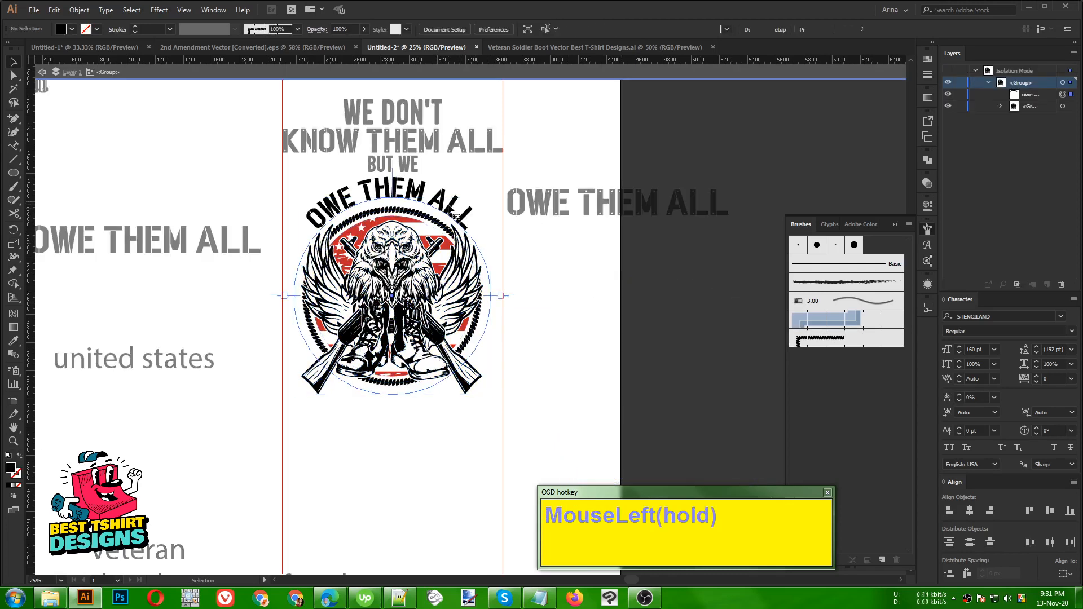
{"action": "key", "text": "Delete"}
{"action": "double_click", "coordinate": [580, 276]}
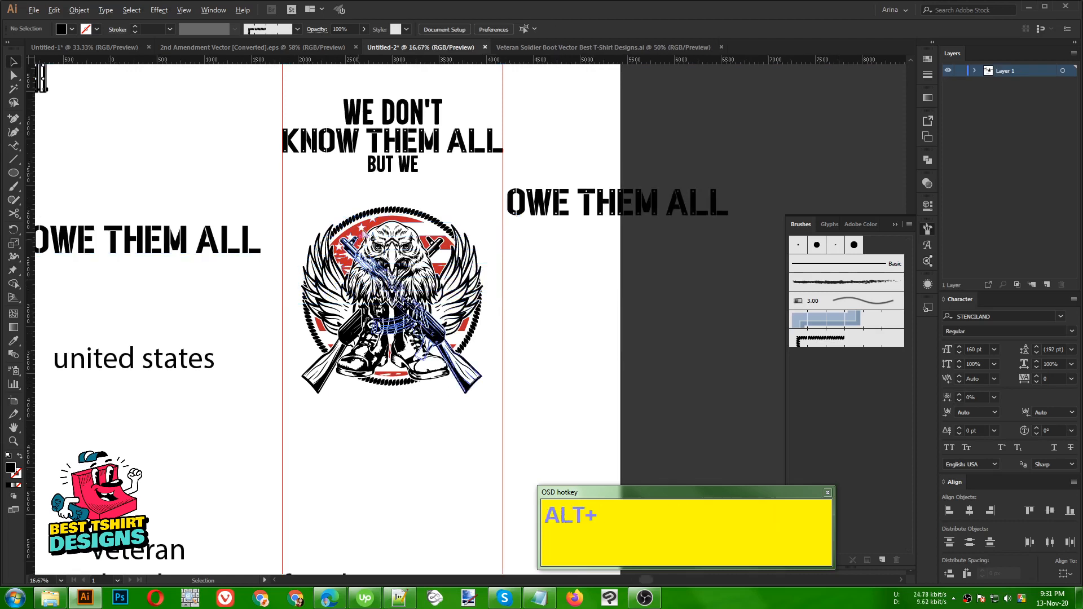
Move the "BUT WE" line away from the slogan to the empty area above the loose "OWE THEM ALL" text
{"action": "scroll", "coordinate": [358, 236], "scroll_direction": "down", "scroll_amount": 1}
{"action": "left_click_drag", "start_coordinate": [393, 195], "coordinate": [228, 172]}
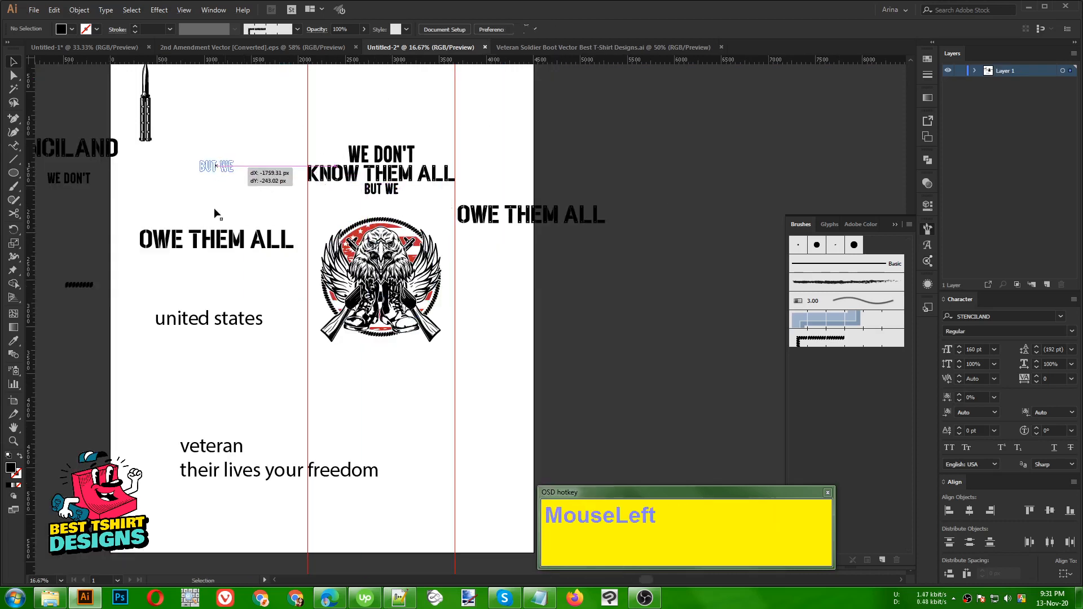
Insert "but we" in front of the loose "OWE THEM ALL" text so the line reads "BUT WE OWE THEM ALL"
{"action": "key", "text": "t"}
{"action": "left_click", "coordinate": [158, 237]}
{"action": "key", "text": "Home"}
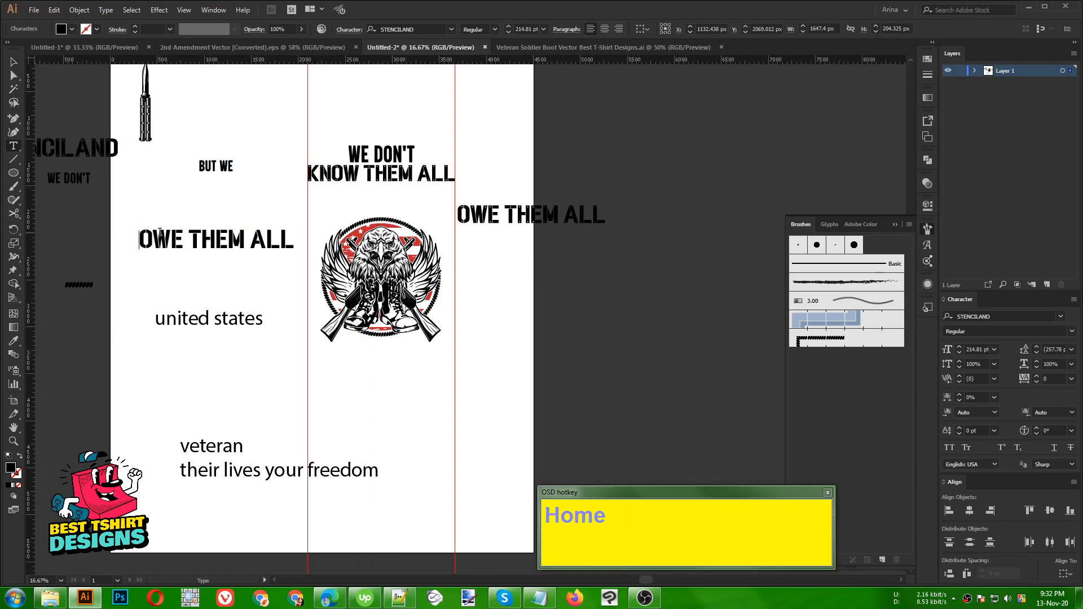
{"action": "type", "text": "but we"}
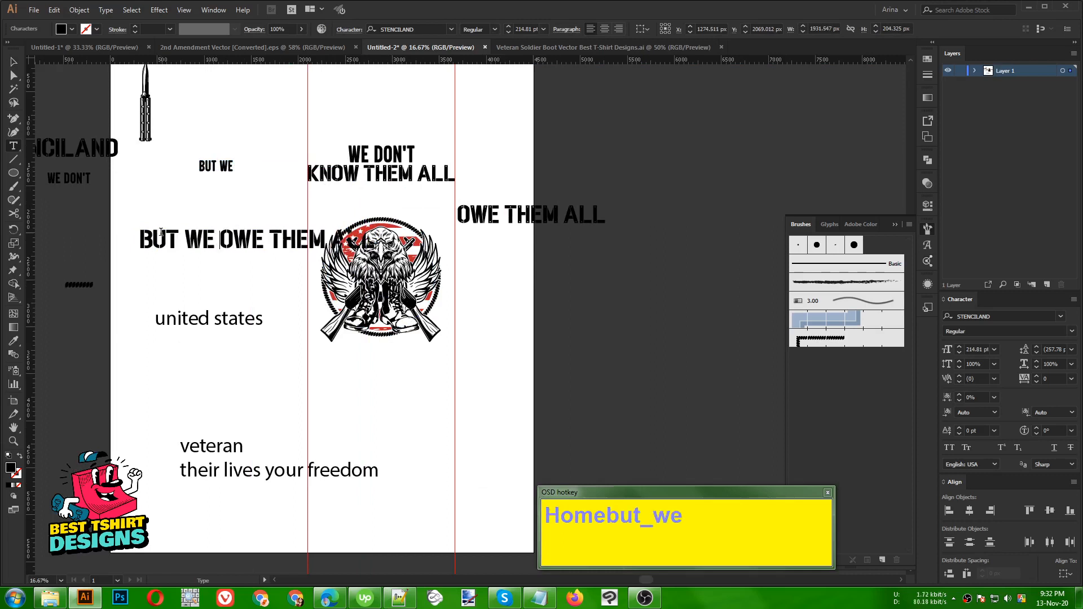
{"action": "left_click", "coordinate": [14, 62]}
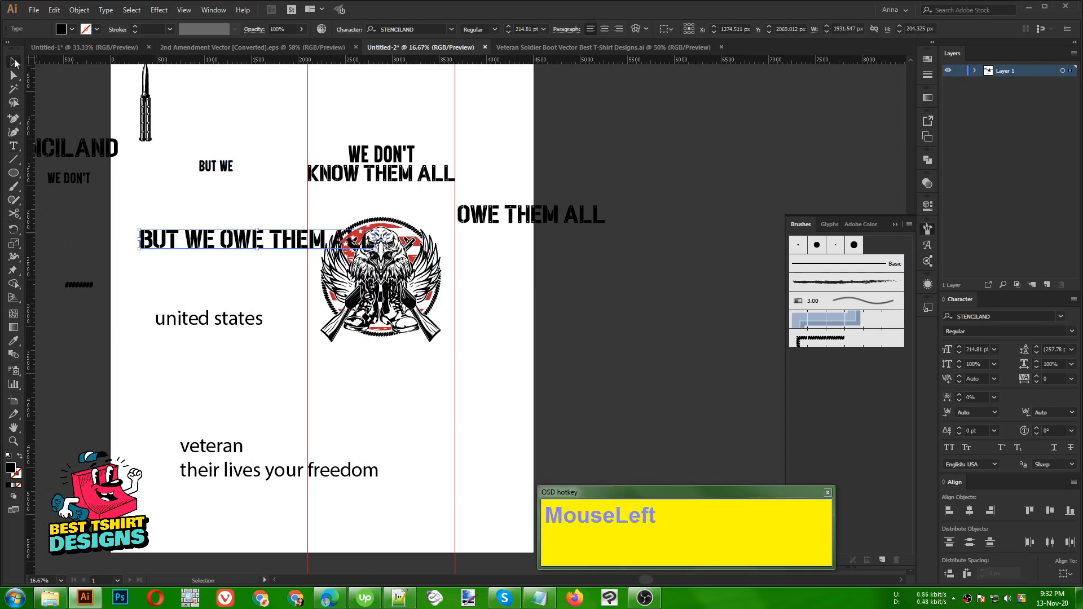
Place "BUT WE OWE THEM ALL" above the emblem, convert it to outlines and scale it to fit between the two vertical guides
{"action": "left_click_drag", "start_coordinate": [273, 250], "coordinate": [405, 213]}
{"action": "right_click", "coordinate": [408, 207]}
{"action": "left_click", "coordinate": [450, 284]}
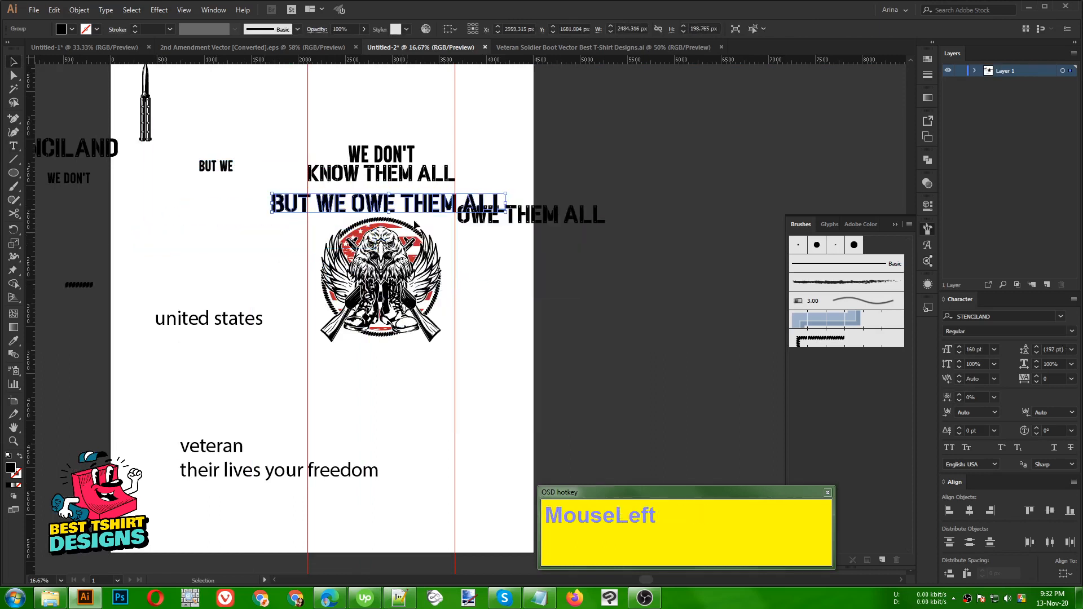
{"action": "scroll", "coordinate": [582, 207], "scroll_direction": "up", "scroll_amount": 1}
{"action": "left_click_drag", "start_coordinate": [561, 204], "coordinate": [483, 225]}
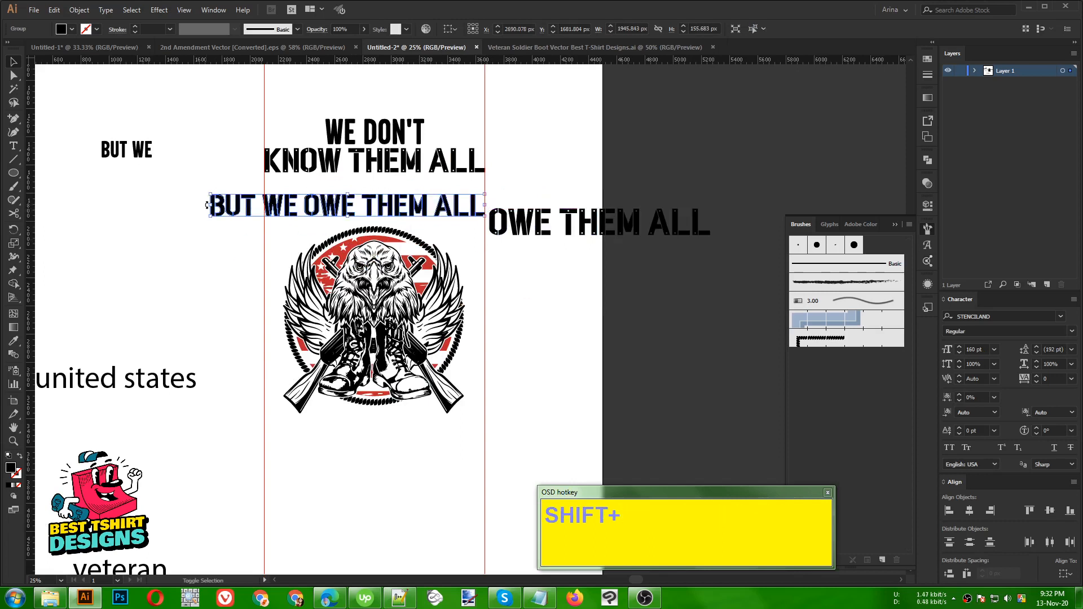
{"action": "left_click_drag", "start_coordinate": [206, 205], "coordinate": [263, 205]}
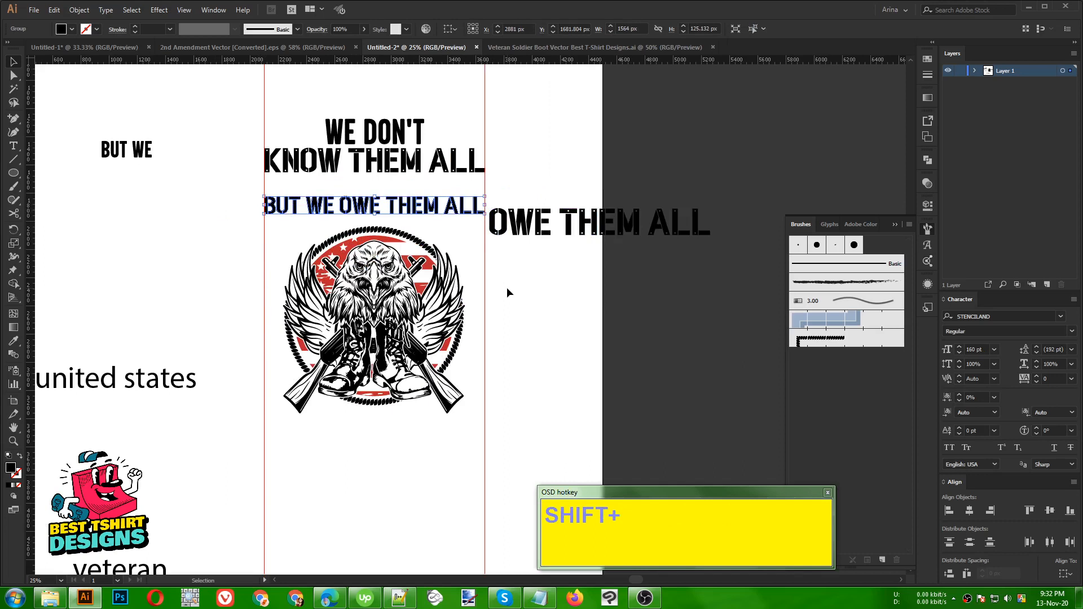
Nudge "BUT WE OWE THEM ALL" down to the top of the rope frame and delete the spare "OWE THEM ALL" beside the emblem
{"action": "key", "text": "Down"}
{"action": "key", "text": "Down"}
{"action": "key", "text": "Down"}
{"action": "key", "text": "Down"}
{"action": "key", "text": "Down"}
{"action": "key", "text": "Down"}
{"action": "key", "text": "Down"}
{"action": "key", "text": "Down"}
{"action": "key", "text": "Down"}
{"action": "key", "text": "Down"}
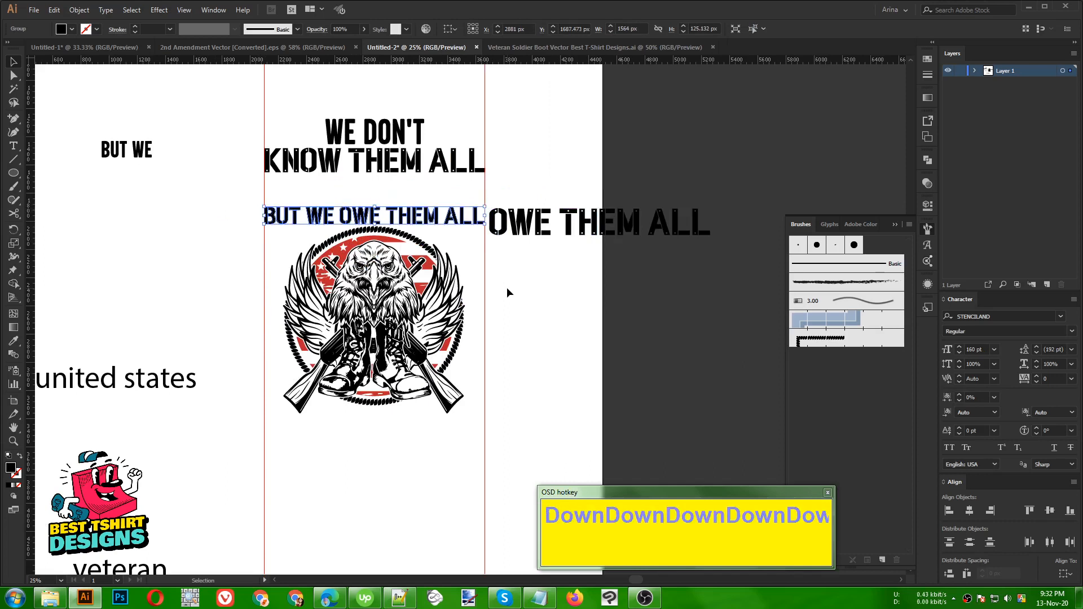
{"action": "left_click_drag", "start_coordinate": [563, 270], "coordinate": [543, 171]}
Move "KNOW THEM ALL" and "WE DON'T" down so they stack closely above "BUT WE OWE THEM ALL"
{"action": "left_click_drag", "start_coordinate": [418, 169], "coordinate": [421, 203]}
{"action": "left_click_drag", "start_coordinate": [405, 137], "coordinate": [401, 168]}
{"action": "key", "text": "Up"}
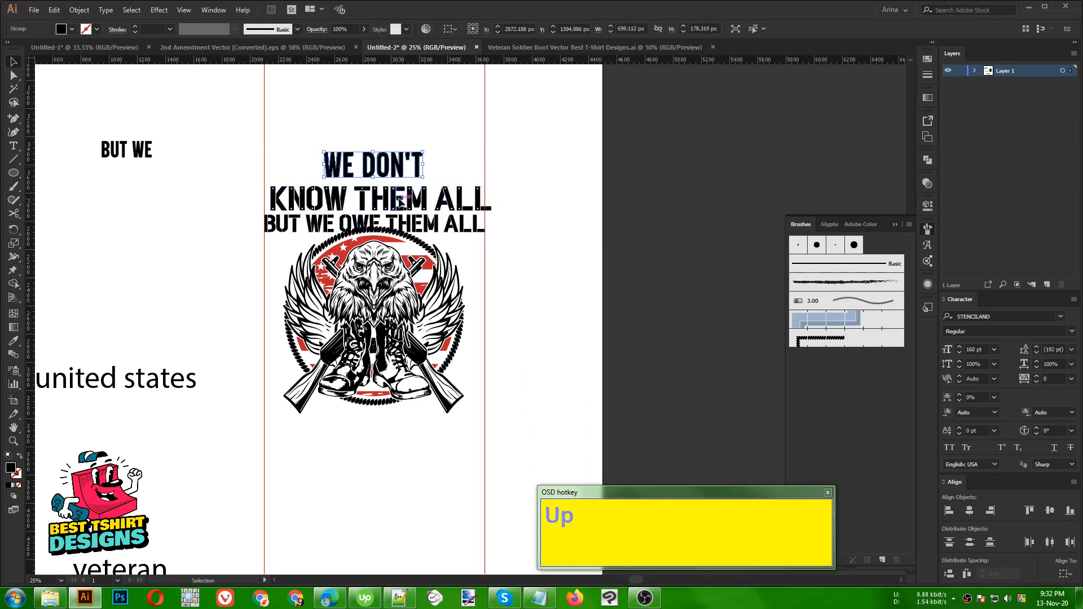
{"action": "left_click", "coordinate": [420, 200]}
{"action": "key", "text": "Up"}
{"action": "key", "text": "Up"}
{"action": "key", "text": "Up"}
{"action": "key", "text": "Up"}
{"action": "key", "text": "Up"}
{"action": "key", "text": "Up"}
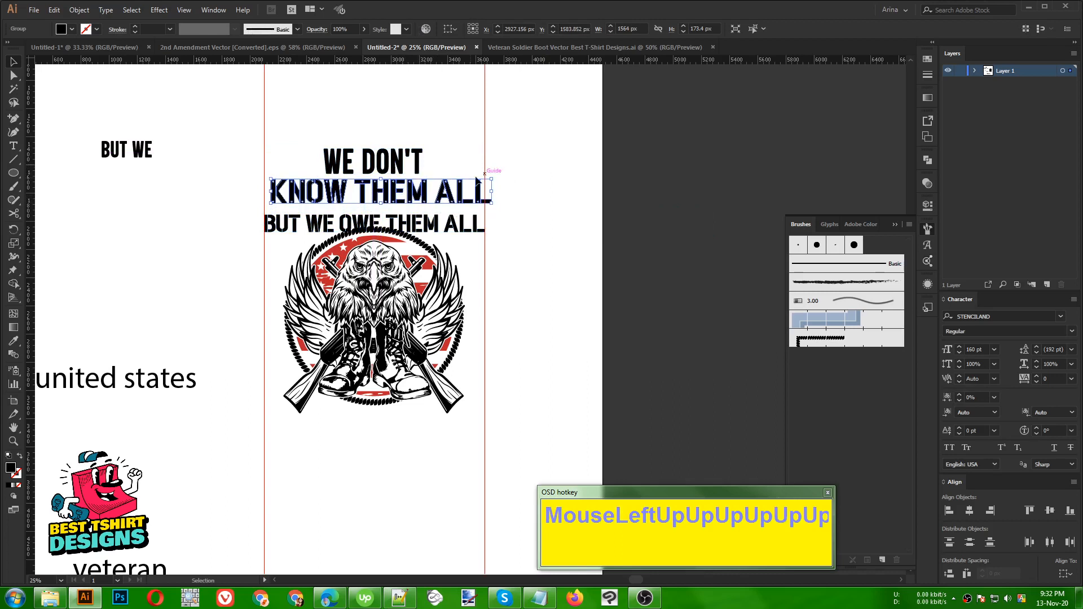
Draw a straight horizontal black line from guide to guide between "WE DON'T" and "KNOW THEM ALL", and thicken its stroke
{"action": "scroll", "coordinate": [387, 217], "scroll_direction": "up", "scroll_amount": 1, "text": "alt"}
{"action": "scroll", "coordinate": [369, 200], "scroll_direction": "up", "scroll_amount": 1}
{"action": "left_click", "coordinate": [248, 176]}
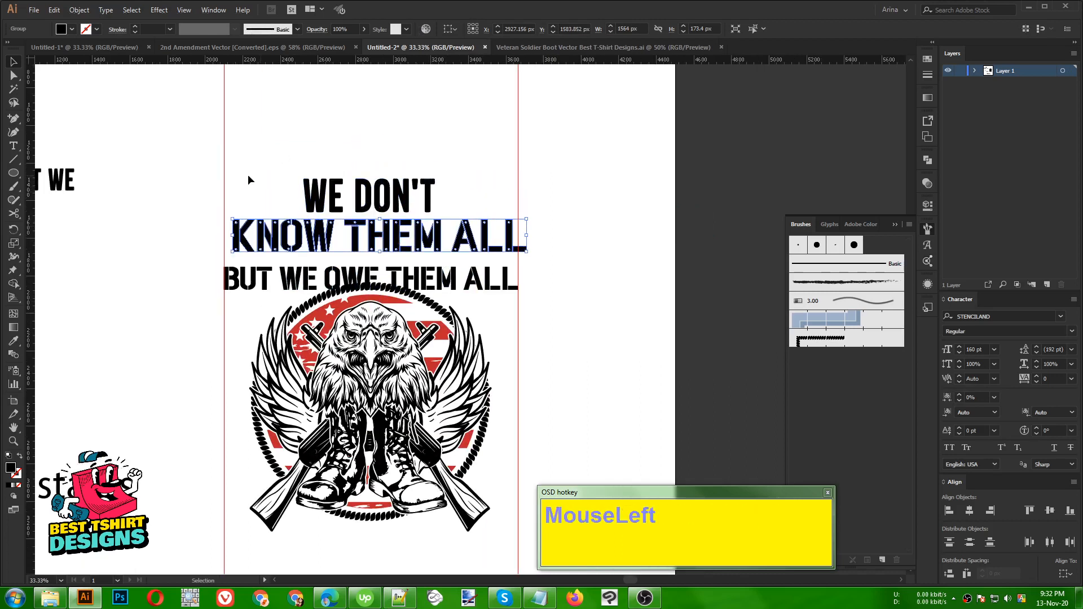
{"action": "left_click", "coordinate": [12, 121]}
{"action": "left_click_drag", "start_coordinate": [48, 123], "coordinate": [49, 121]}
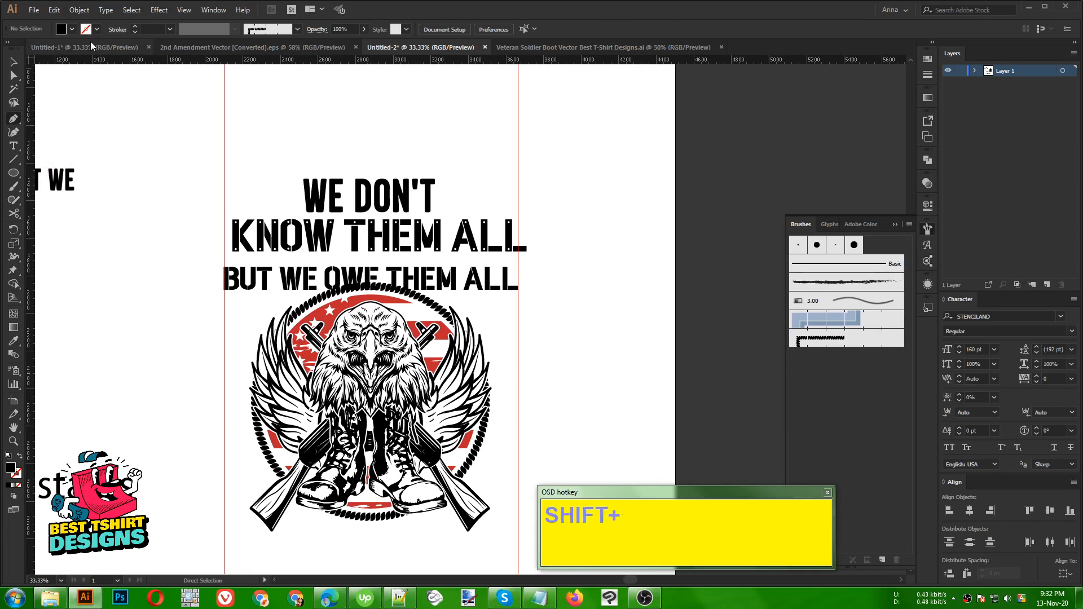
{"action": "key", "text": "shift+x"}
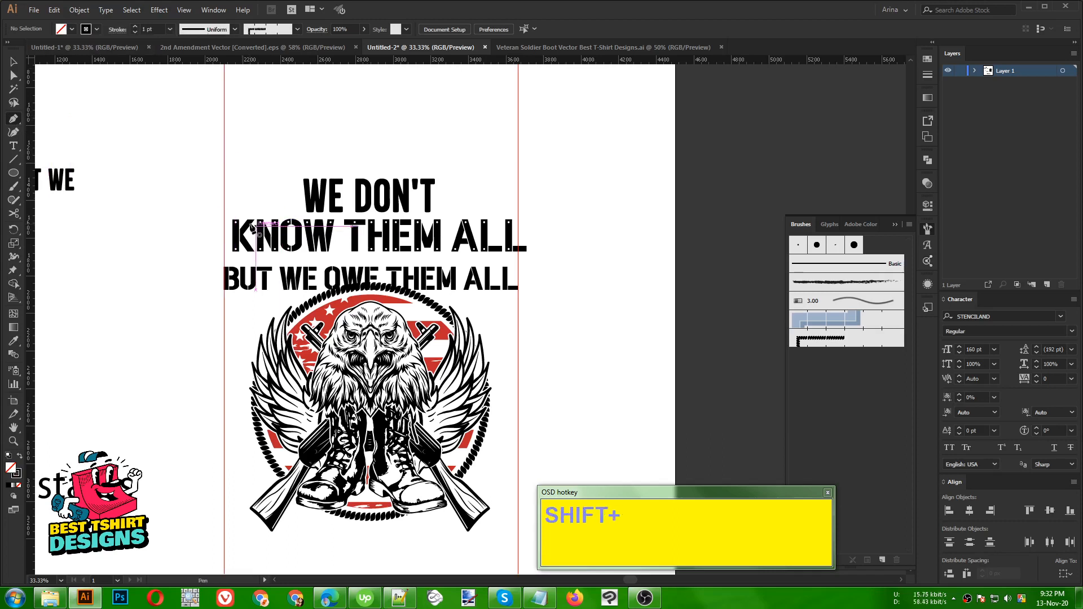
{"action": "left_click", "coordinate": [224, 213]}
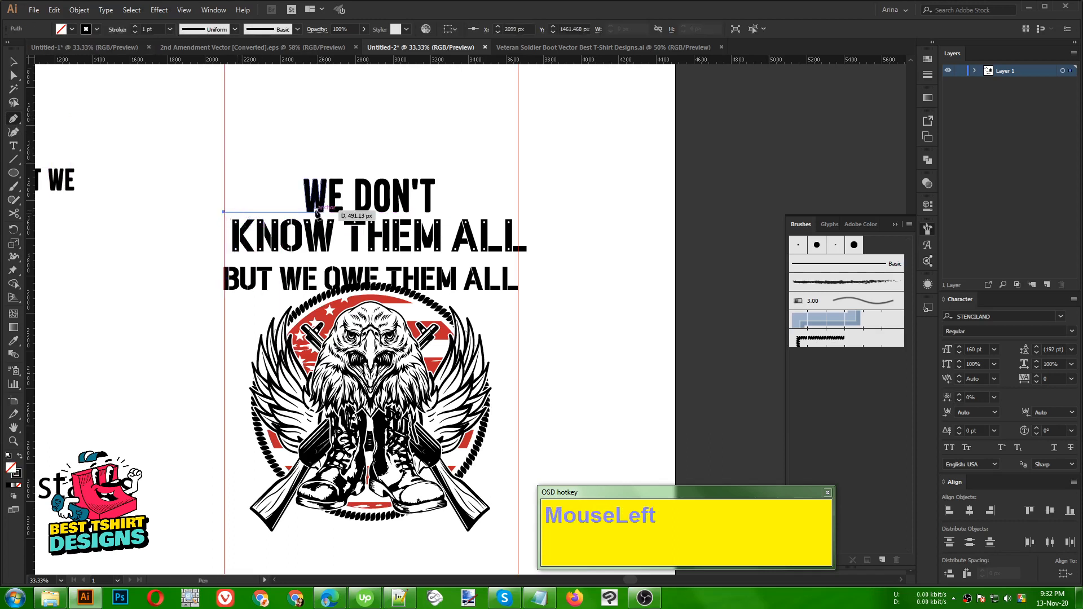
{"action": "left_click", "coordinate": [518, 213], "text": "shift"}
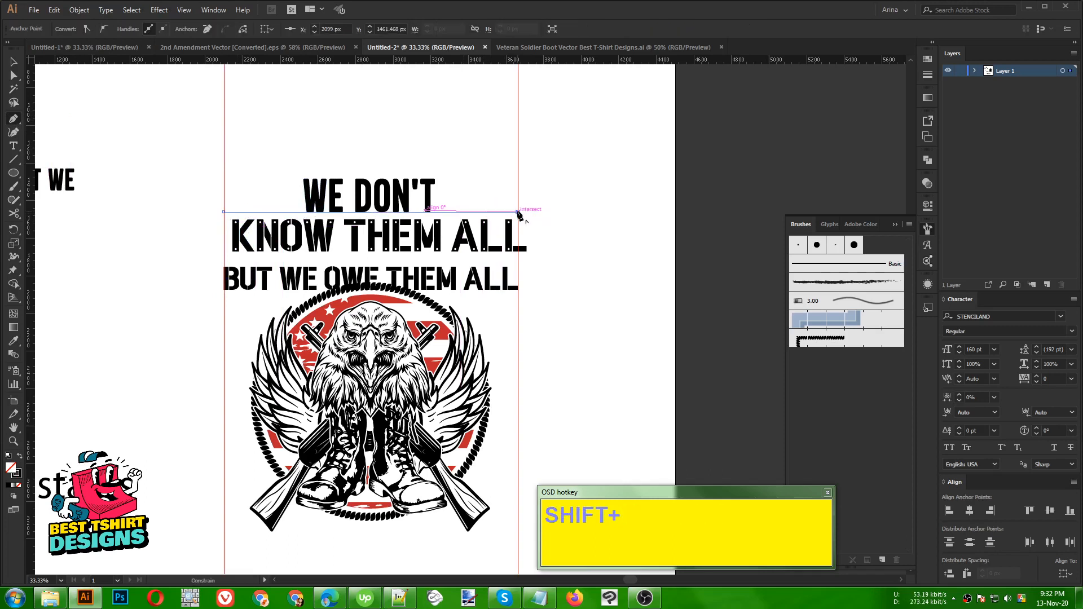
{"action": "left_click", "coordinate": [546, 215], "text": "ctrl"}
{"action": "left_click", "coordinate": [510, 213]}
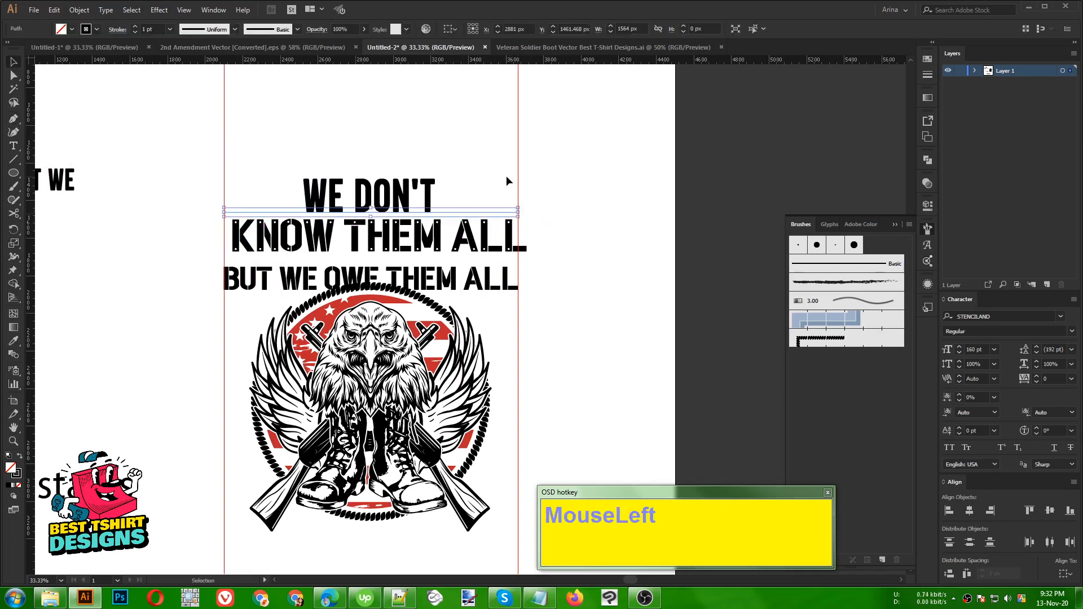
{"action": "scroll", "coordinate": [154, 29], "scroll_direction": "up", "scroll_amount": 1, "text": "shift"}
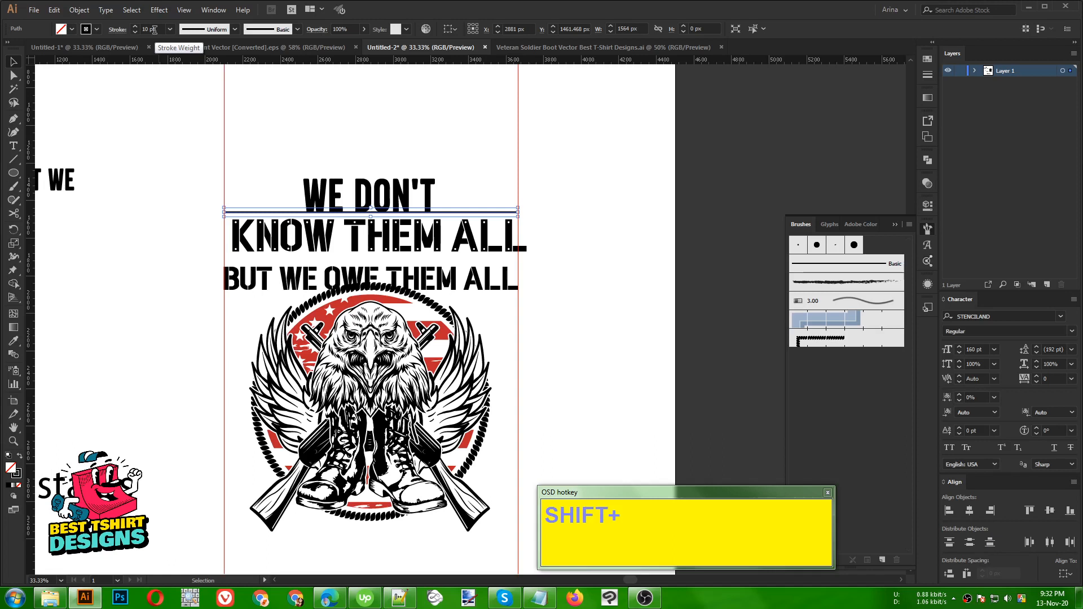
{"action": "scroll", "coordinate": [154, 29], "scroll_direction": "up", "scroll_amount": 1, "text": "shift"}
Move "WE DON'T" up from the line and duplicate the line below "KNOW THEM ALL"
{"action": "scroll", "coordinate": [400, 175], "scroll_direction": "up", "scroll_amount": 1, "text": "alt"}
{"action": "left_click_drag", "start_coordinate": [418, 196], "coordinate": [415, 171]}
{"action": "left_click", "coordinate": [487, 184]}
{"action": "mouse_move", "coordinate": [482, 233]}
{"action": "left_mouse_down", "text": "alt"}
{"action": "mouse_move", "coordinate": [480, 297]}
{"action": "mouse_move", "coordinate": [592, 301]}
{"action": "mouse_move", "coordinate": [593, 265]}
{"action": "mouse_move", "coordinate": [584, 266]}
{"action": "left_mouse_up", "text": "alt"}
Fit "KNOW THEM ALL" between the two guides and left-align it with the lines above and below it
{"action": "left_click", "coordinate": [590, 279]}
{"action": "left_click_drag", "start_coordinate": [152, 267], "coordinate": [140, 266], "text": "shift"}
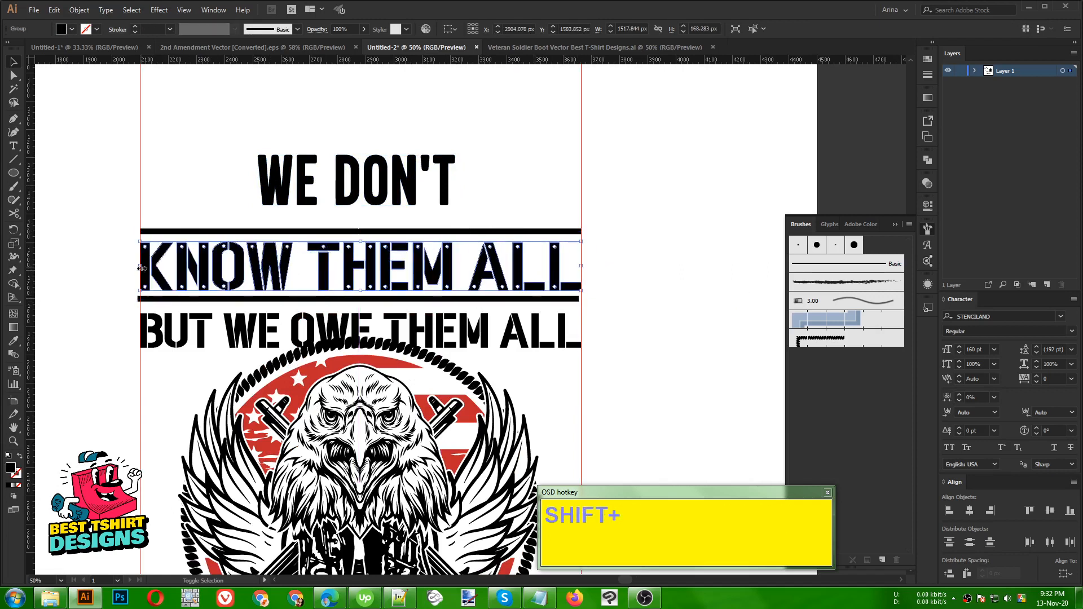
{"action": "left_click", "coordinate": [182, 231], "text": "shift"}
{"action": "left_click", "coordinate": [216, 298], "text": "shift"}
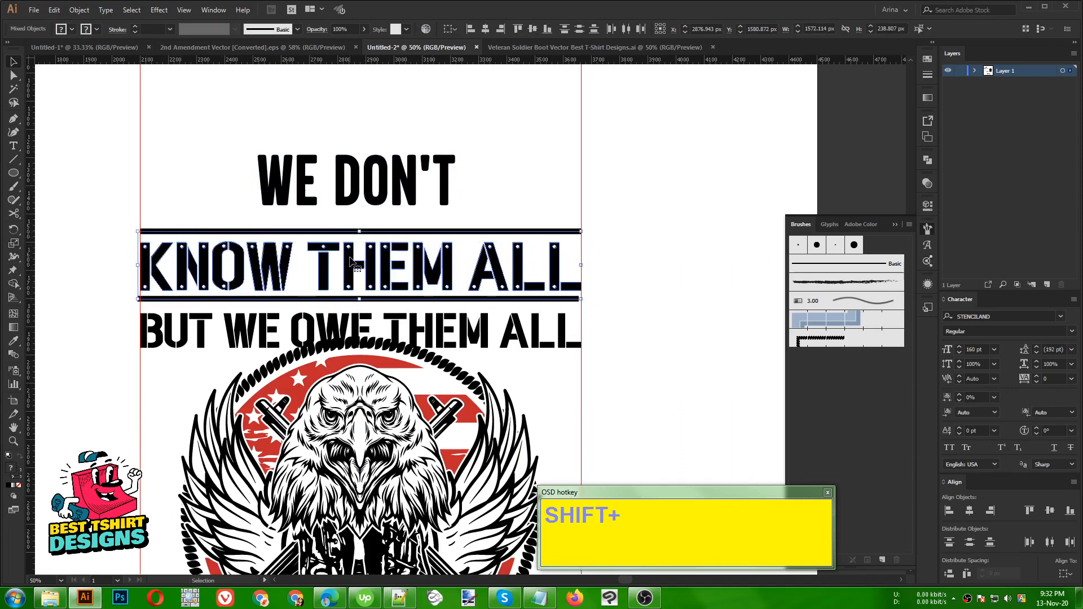
{"action": "left_click", "coordinate": [471, 29]}
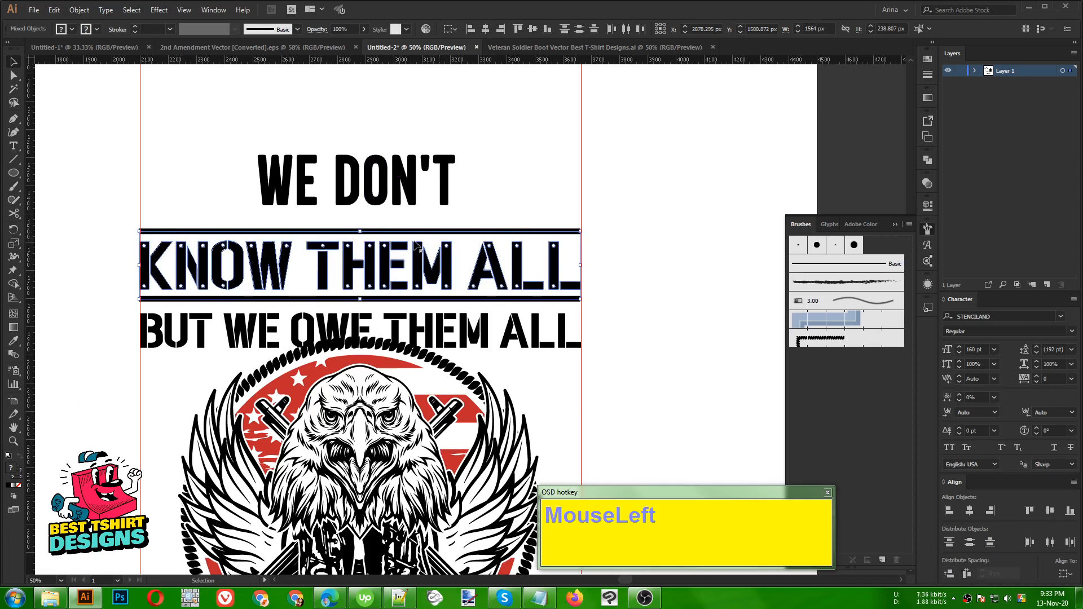
Nudge "KNOW THEM ALL" and its two lines down closer to "BUT WE OWE THEM ALL"
{"action": "scroll", "coordinate": [563, 258], "scroll_direction": "down", "scroll_amount": 1}
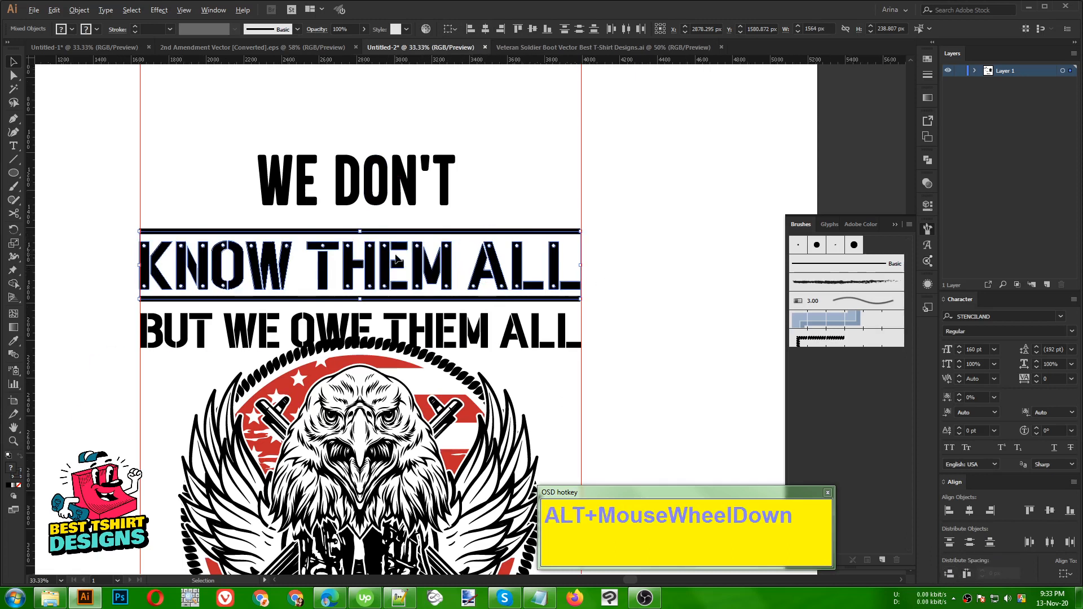
{"action": "key", "text": "Down"}
{"action": "key", "text": "Down"}
{"action": "key", "text": "Down"}
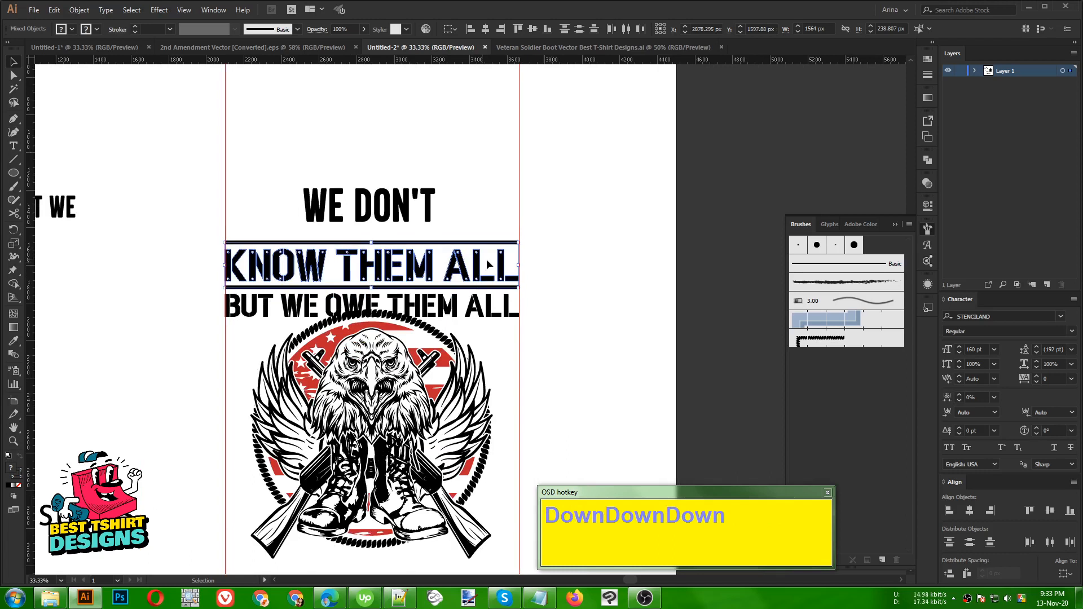
Nudge "WE DON'T" down until it sits just above the upper line
{"action": "left_click", "coordinate": [401, 212]}
{"action": "key", "text": "Down"}
{"action": "key", "text": "Down"}
{"action": "key", "text": "Down"}
{"action": "key", "text": "Down"}
{"action": "key", "text": "Down"}
{"action": "key", "text": "Down"}
{"action": "key", "text": "Down"}
{"action": "key", "text": "Down"}
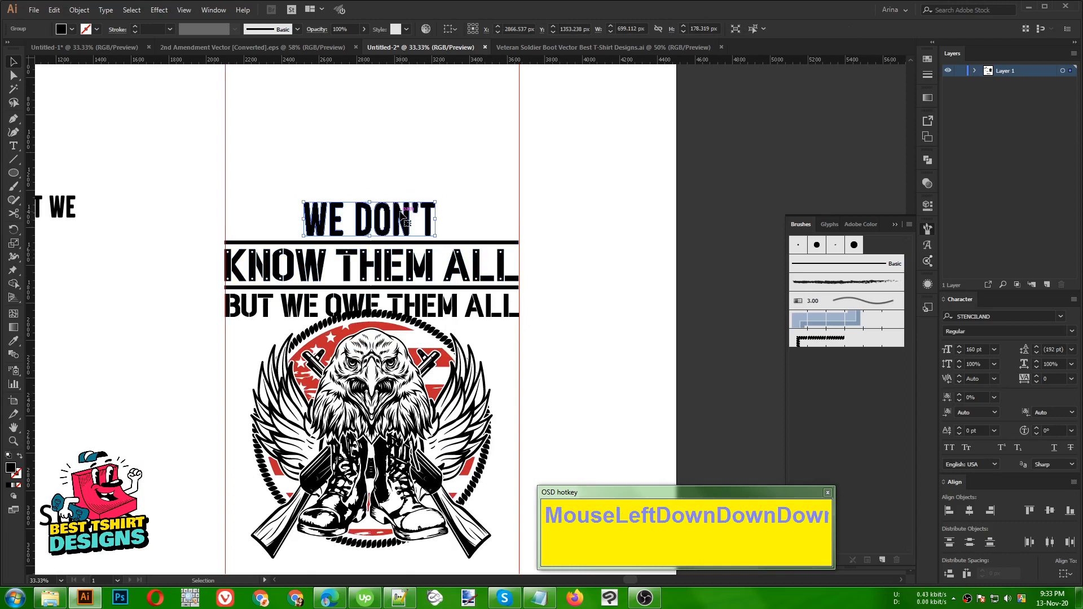
{"action": "key", "text": "Up"}
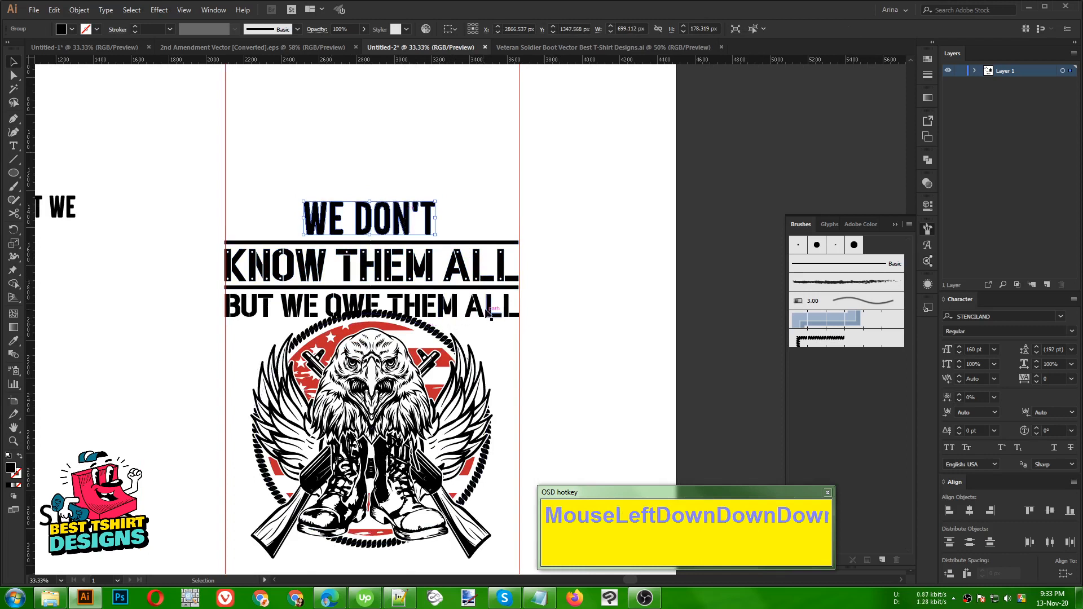
Move the whole slogan block with its two lines up until it clears the rope frame, and deselect it
{"action": "left_click_drag", "start_coordinate": [487, 190], "coordinate": [406, 304]}
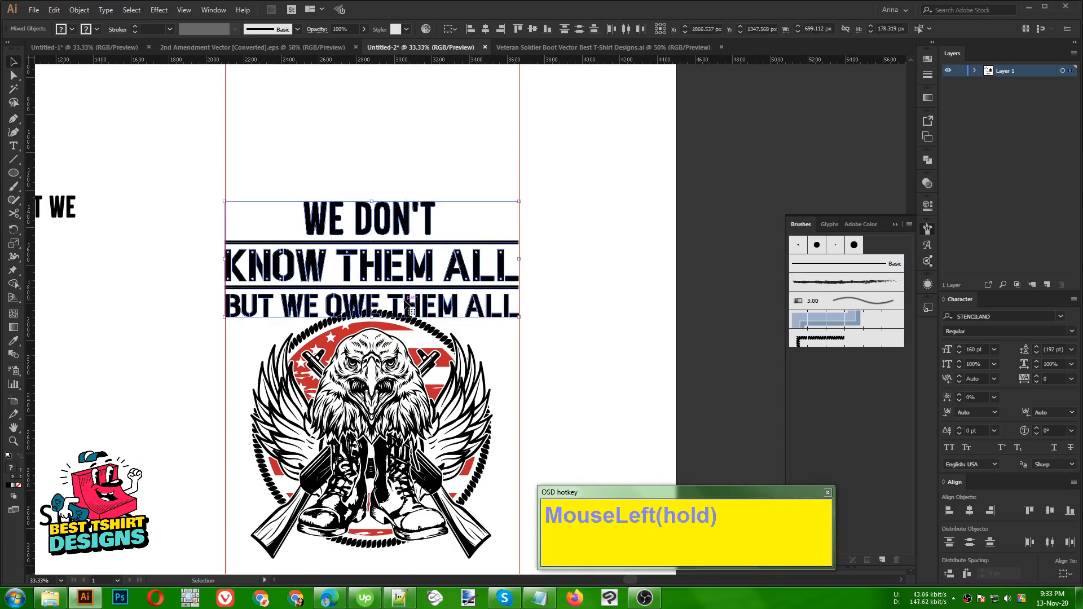
{"action": "key", "text": "Up"}
{"action": "key", "text": "Up"}
{"action": "key", "text": "Up"}
{"action": "key", "text": "Up"}
{"action": "key", "text": "Up"}
{"action": "key", "text": "Up"}
{"action": "key", "text": "Up"}
{"action": "key", "text": "Up"}
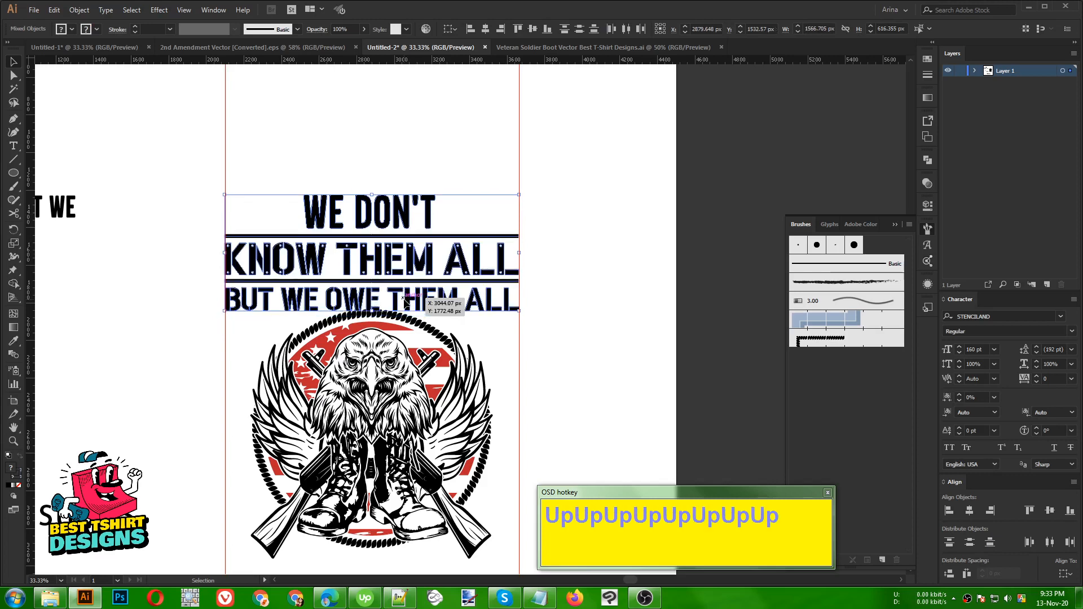
{"action": "key", "text": "Up"}
{"action": "key", "text": "Up"}
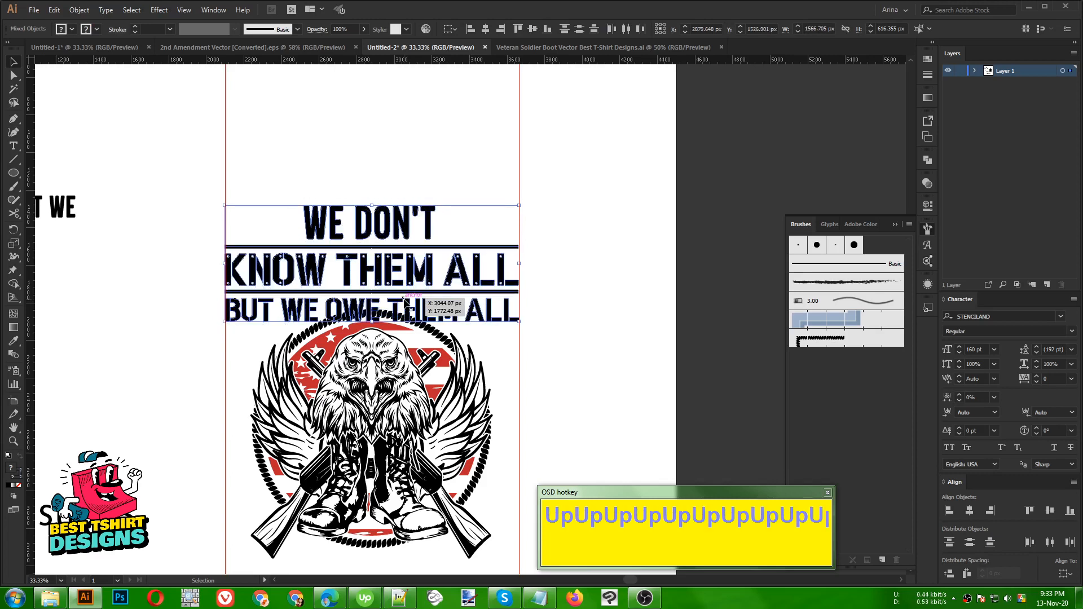
{"action": "key", "text": "Up"}
{"action": "key", "text": "Up"}
{"action": "key", "text": "Up"}
{"action": "key", "text": "Up"}
{"action": "key", "text": "Up"}
{"action": "key", "text": "Up"}
{"action": "key", "text": "Up"}
{"action": "key", "text": "Up"}
{"action": "key", "text": "Up"}
{"action": "key", "text": "Up"}
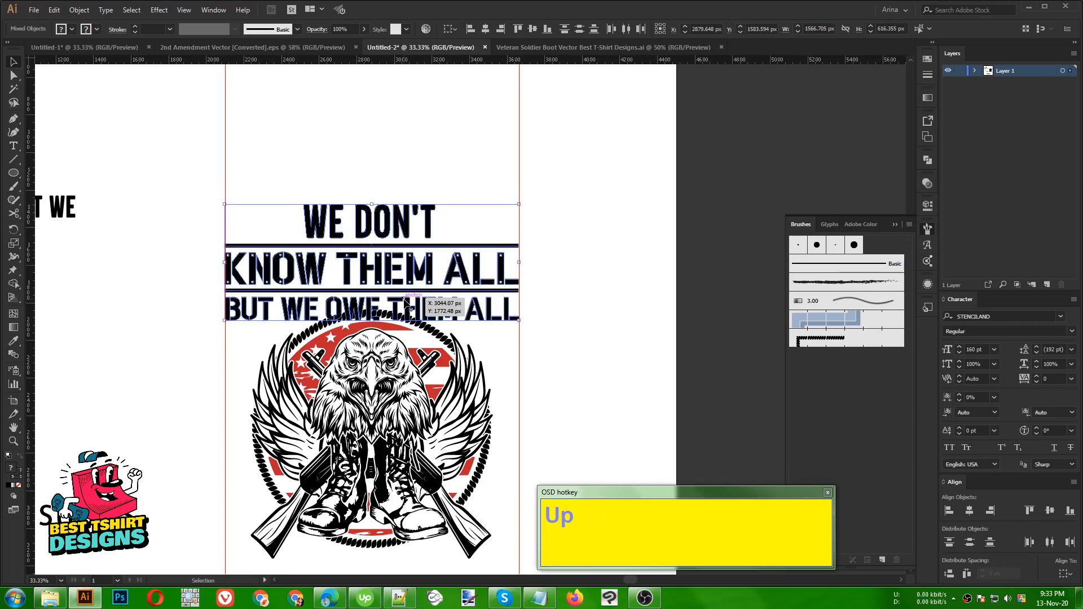
{"action": "key", "text": "Up"}
{"action": "key", "text": "Up"}
{"action": "key", "text": "Up"}
{"action": "key", "text": "Up"}
{"action": "key", "text": "Up"}
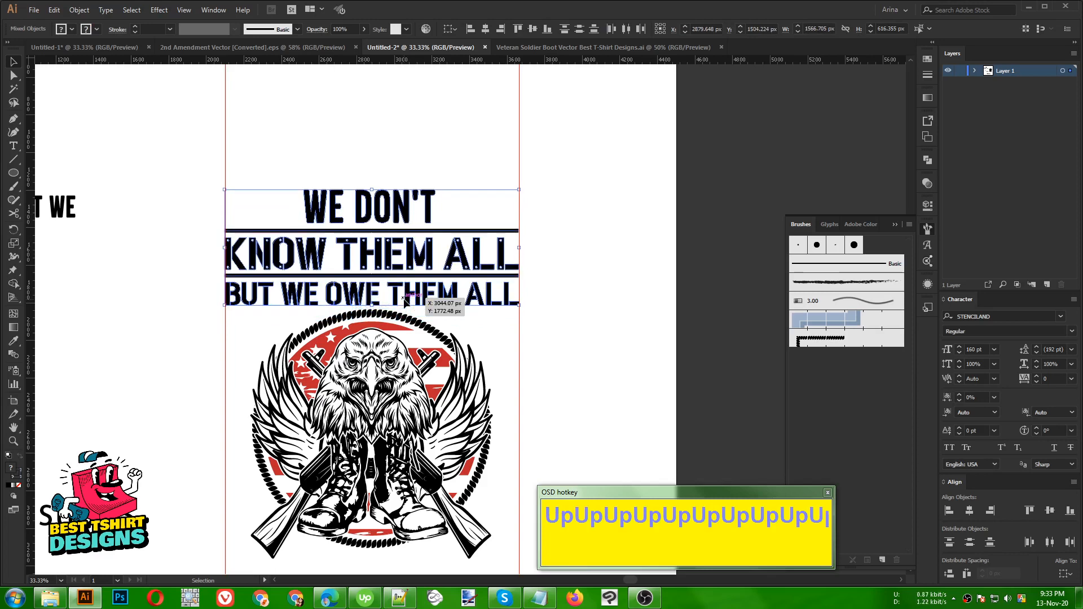
{"action": "left_click", "coordinate": [563, 271]}
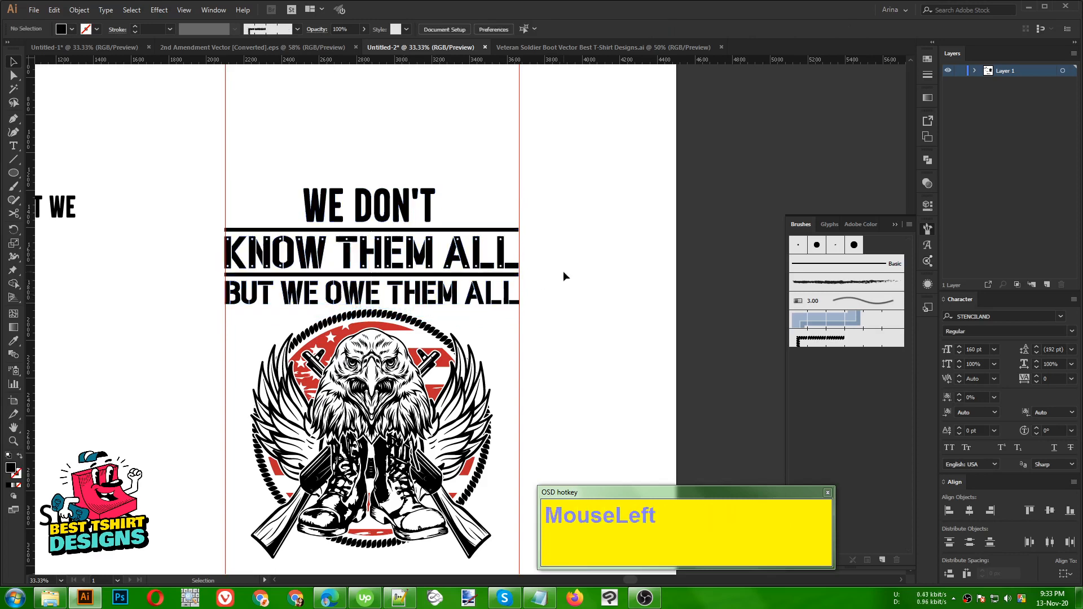
Move the "veteran" text up, away from the "their lives your freedom" line
{"action": "scroll", "coordinate": [311, 199], "scroll_direction": "down", "scroll_amount": 1, "text": "alt"}
{"action": "scroll", "coordinate": [311, 199], "scroll_direction": "down", "scroll_amount": 1}
{"action": "scroll", "coordinate": [311, 199], "scroll_direction": "down", "scroll_amount": 1}
{"action": "scroll", "coordinate": [451, 223], "scroll_direction": "down", "scroll_amount": 1, "text": "alt"}
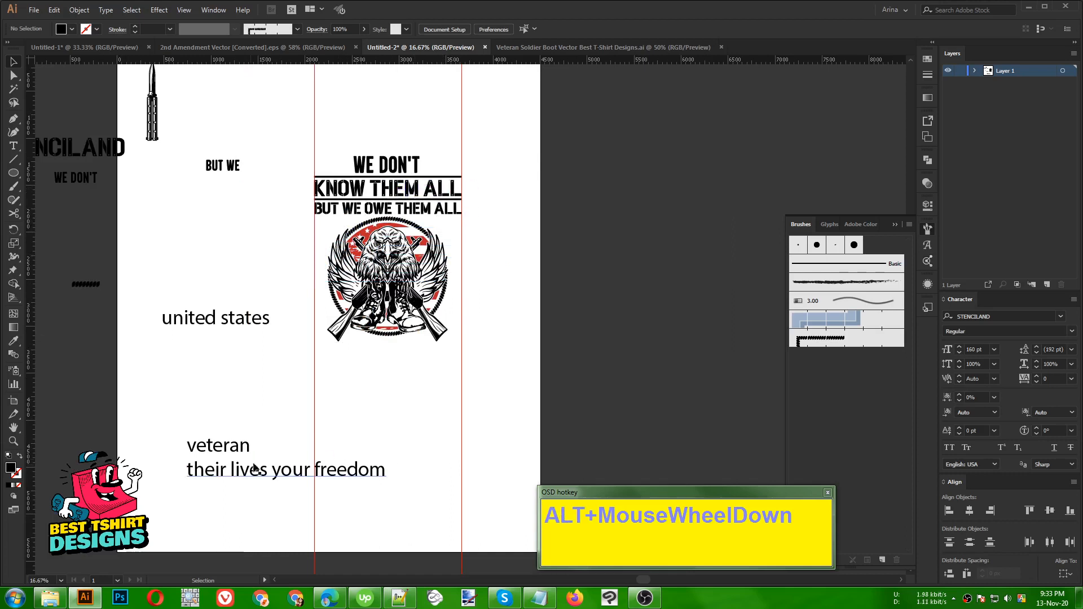
{"action": "left_click_drag", "start_coordinate": [212, 446], "coordinate": [228, 405]}
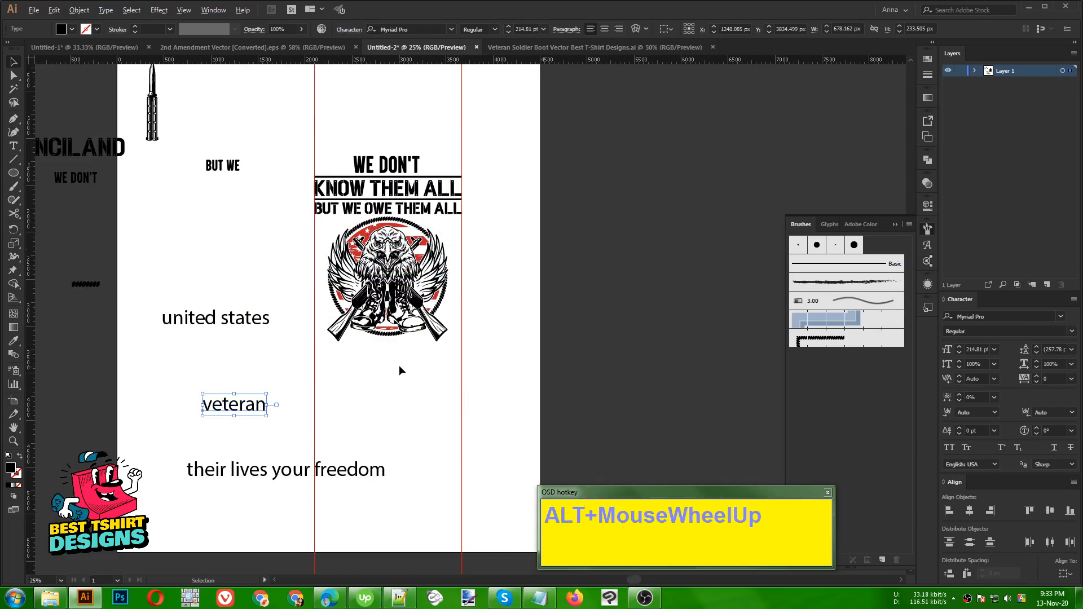
Move "united states" beneath the emblem and copy the Explorer Condensed Regular type style onto it from the spare "WE DON'T" text
{"action": "scroll", "coordinate": [398, 364], "scroll_direction": "up", "scroll_amount": 1, "text": "alt"}
{"action": "scroll", "coordinate": [398, 365], "scroll_direction": "up", "scroll_amount": 1}
{"action": "left_click_drag", "start_coordinate": [151, 343], "coordinate": [409, 401]}
{"action": "key", "text": "i"}
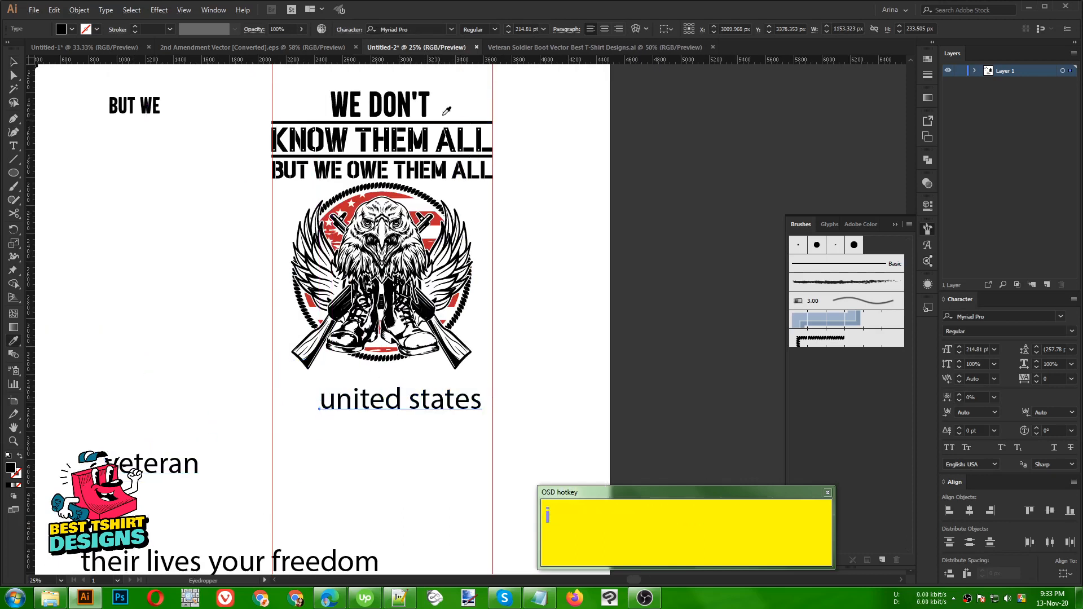
{"action": "left_click", "coordinate": [156, 105]}
{"action": "scroll", "coordinate": [502, 342], "scroll_direction": "down", "scroll_amount": 1, "text": "alt"}
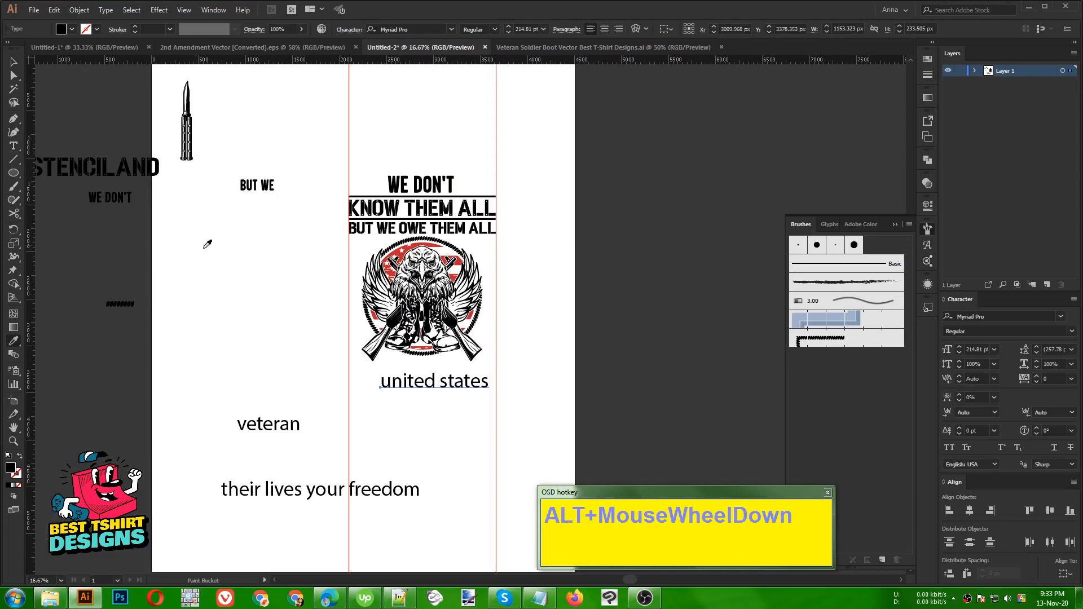
{"action": "left_click", "coordinate": [119, 191]}
{"action": "scroll", "coordinate": [389, 405], "scroll_direction": "up", "scroll_amount": 3, "text": "alt"}
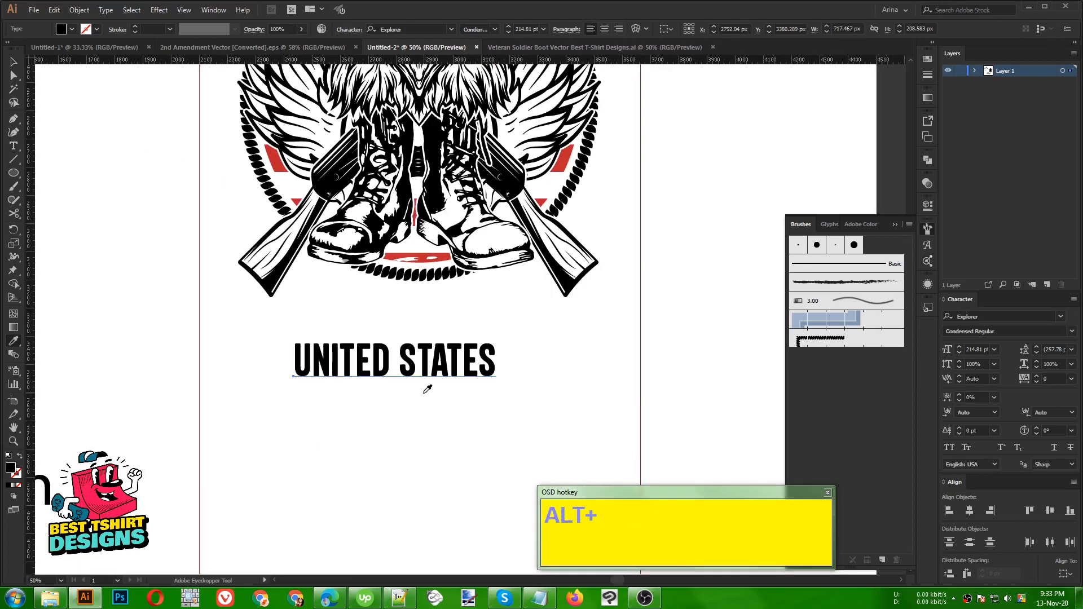
Enlarge "UNITED STATES" to about 260.71 pt and position it centrally just beneath the rope frame, between the rifle butts
{"action": "key", "text": "alt+v"}
{"action": "scroll", "coordinate": [411, 421], "scroll_direction": "down", "scroll_amount": 1, "text": "alt"}
{"action": "left_click_drag", "start_coordinate": [433, 387], "coordinate": [495, 338]}
{"action": "key", "text": "Up"}
{"action": "scroll", "coordinate": [507, 348], "scroll_direction": "up", "scroll_amount": 1, "text": "alt"}
{"action": "key", "text": "Down"}
{"action": "key", "text": "Down"}
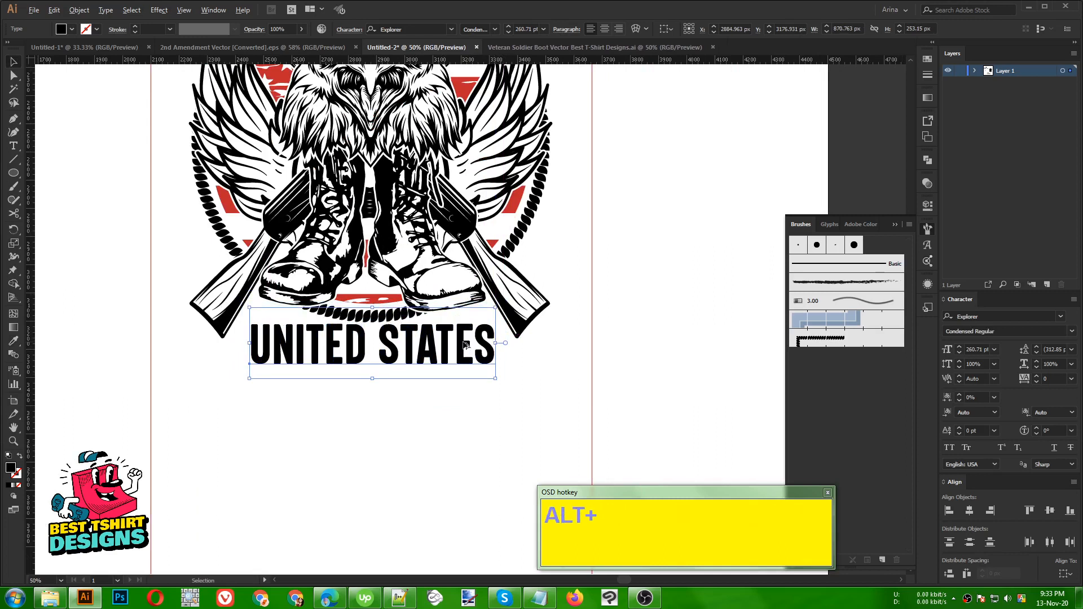
Move the "veteran" text beneath "UNITED STATES" under the emblem
{"action": "scroll", "coordinate": [416, 381], "scroll_direction": "down", "scroll_amount": 1, "text": "alt"}
{"action": "left_click", "coordinate": [416, 412]}
{"action": "scroll", "coordinate": [401, 386], "scroll_direction": "down", "scroll_amount": 1, "text": "alt"}
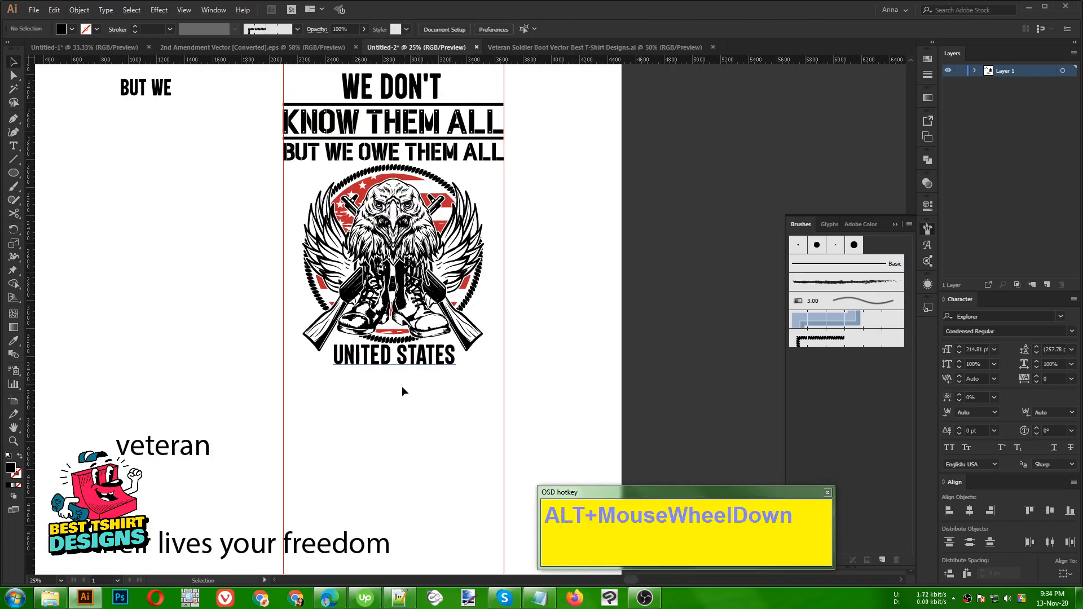
{"action": "left_click_drag", "start_coordinate": [178, 452], "coordinate": [412, 394], "text": "alt"}
{"action": "scroll", "coordinate": [536, 410], "scroll_direction": "down", "scroll_amount": 1, "text": "alt"}
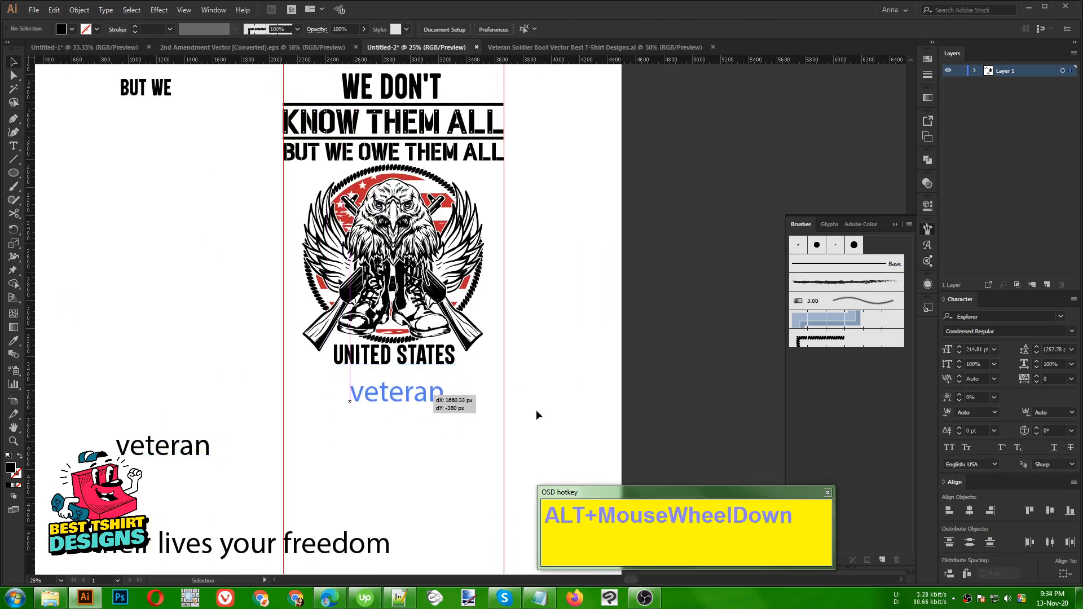
{"action": "scroll", "coordinate": [478, 427], "scroll_direction": "up", "scroll_amount": 3, "text": "alt"}
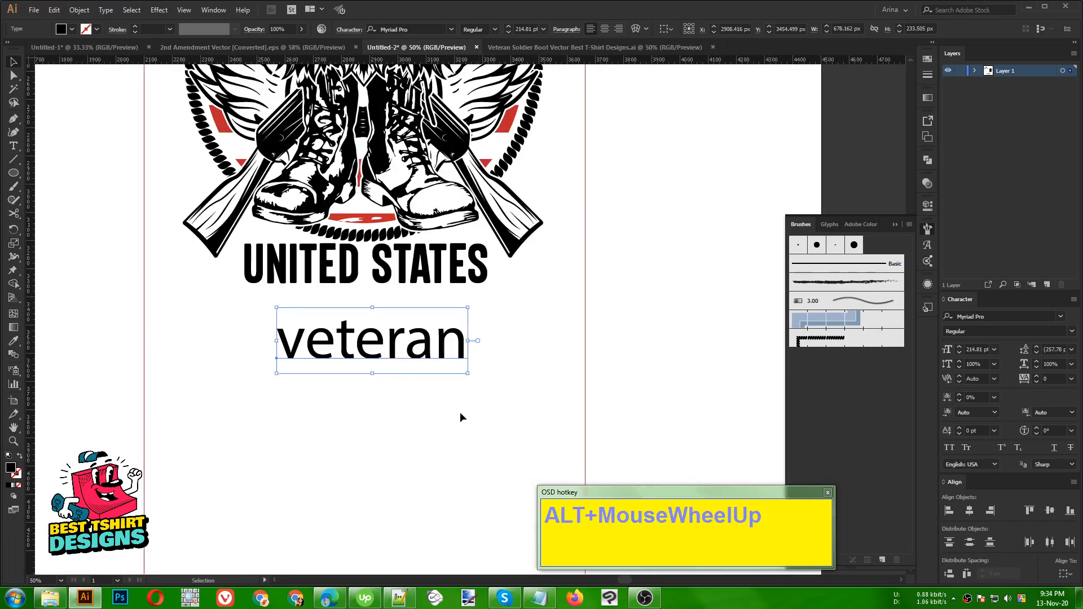
Set the "veteran" text in the STENCILAND font, position it centrally just beneath "UNITED STATES" and deselect it
{"action": "right_click", "coordinate": [387, 357]}
{"action": "mouse_move", "coordinate": [439, 406]}
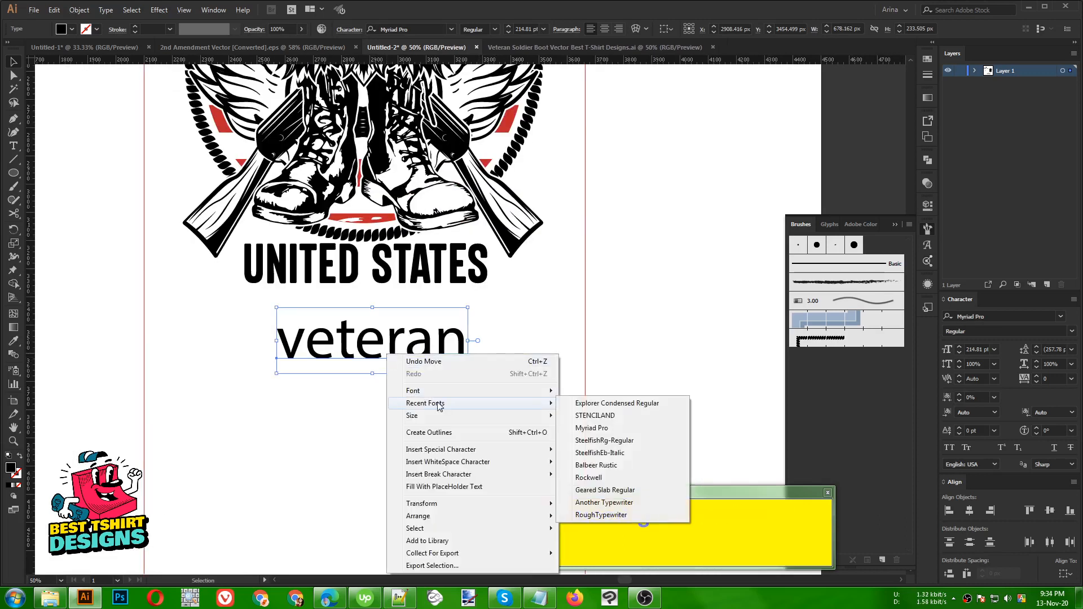
{"action": "left_click", "coordinate": [597, 415]}
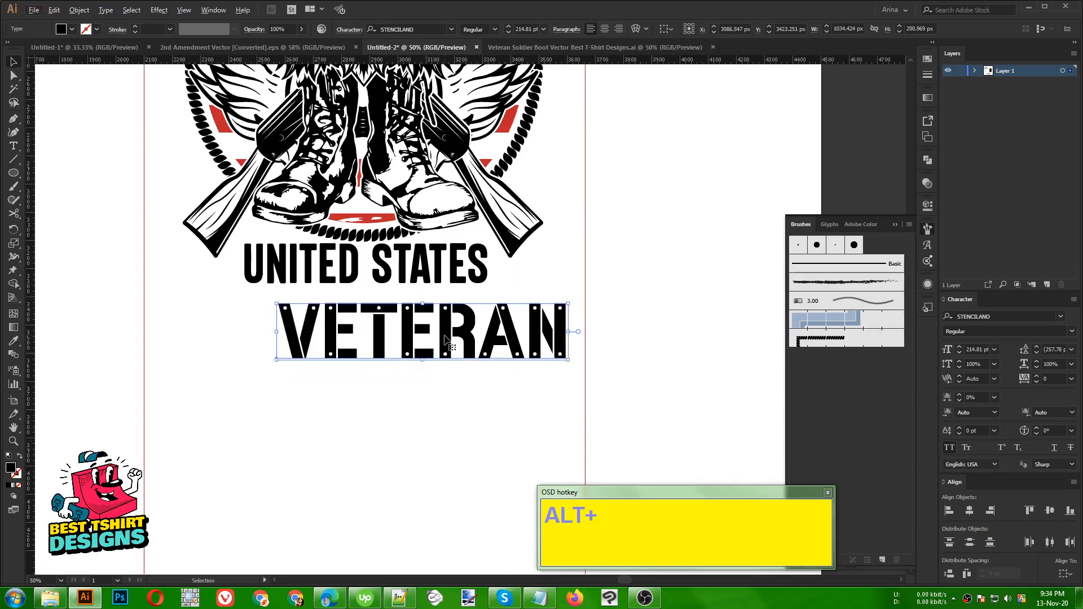
{"action": "left_click_drag", "start_coordinate": [444, 337], "coordinate": [391, 331]}
{"action": "left_click", "coordinate": [407, 402]}
Copy the horizontal line from the slogan block to just above and just below "VETERAN", spanning the two vertical guides
{"action": "scroll", "coordinate": [406, 400], "scroll_direction": "down", "scroll_amount": 2}
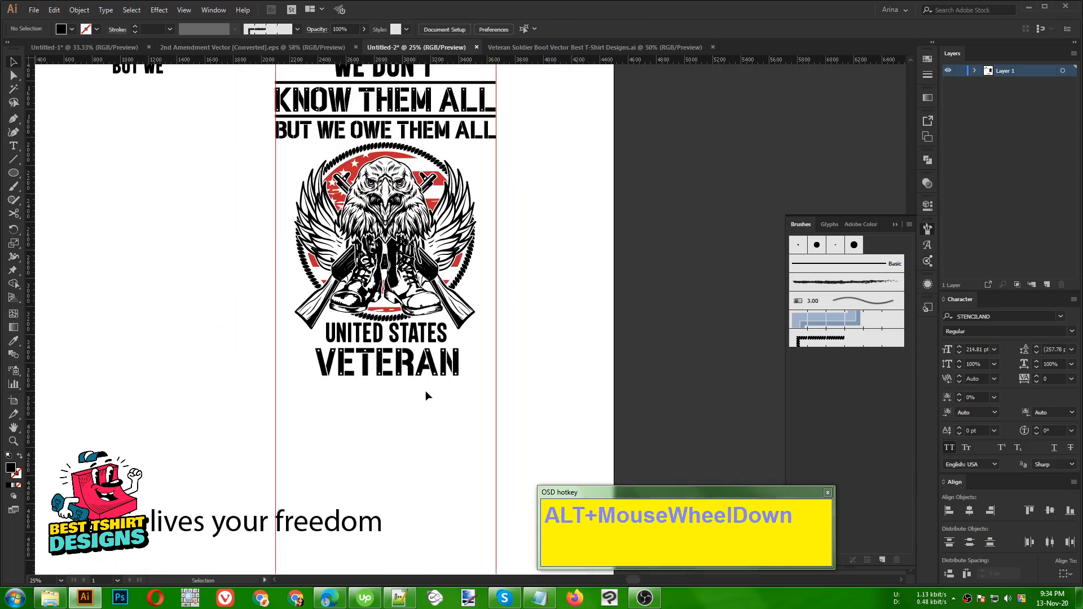
{"action": "scroll", "coordinate": [426, 395], "scroll_direction": "up", "scroll_amount": 3}
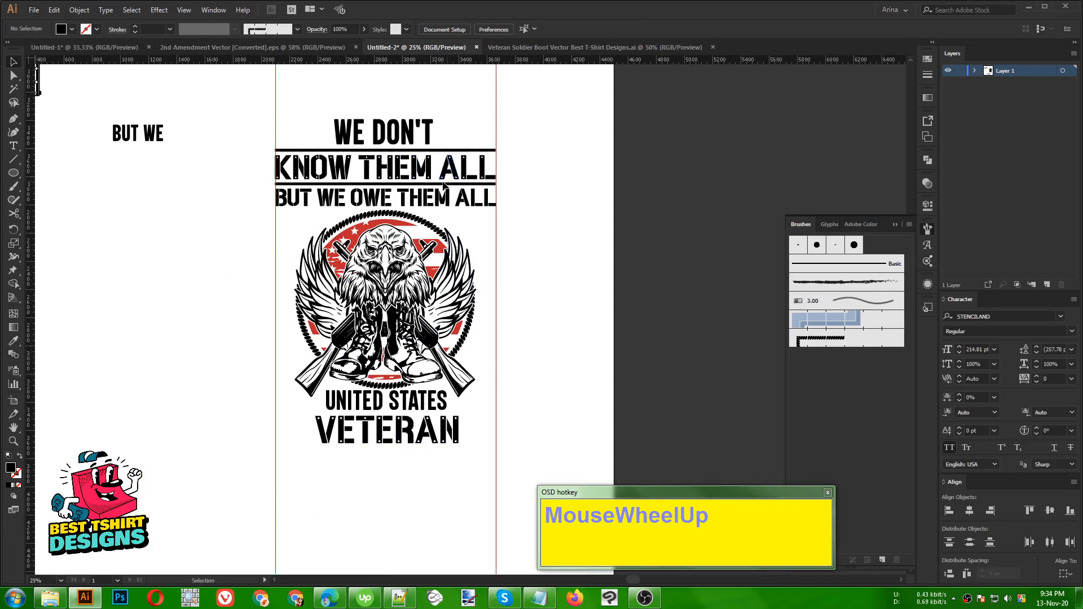
{"action": "scroll", "coordinate": [443, 185], "scroll_direction": "up", "scroll_amount": 2}
{"action": "scroll", "coordinate": [494, 166], "scroll_direction": "down", "scroll_amount": 1}
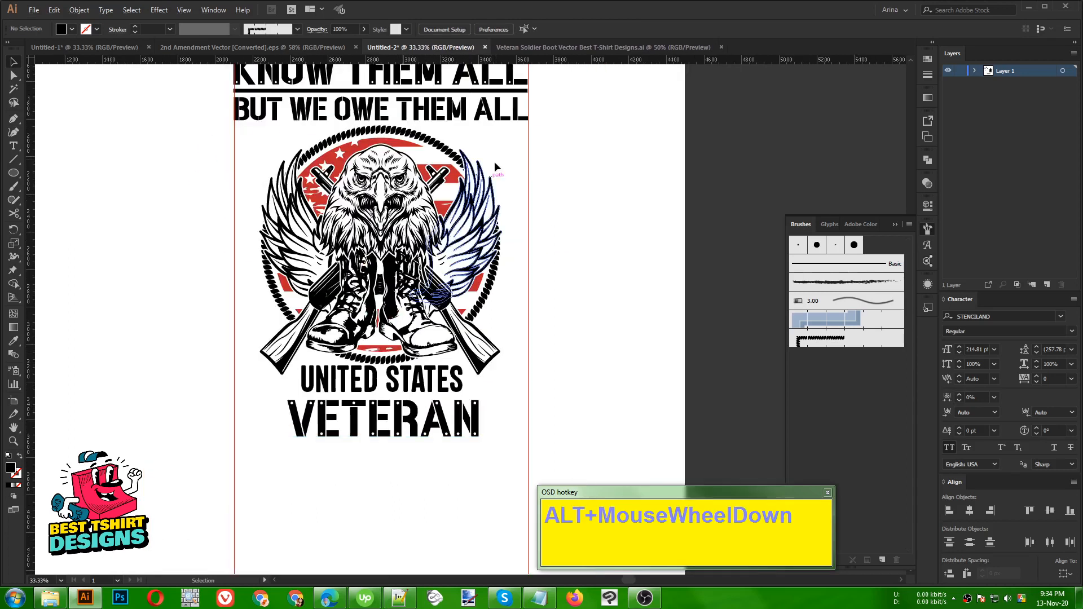
{"action": "left_click", "coordinate": [512, 91]}
{"action": "left_click_drag", "start_coordinate": [512, 91], "coordinate": [513, 397]}
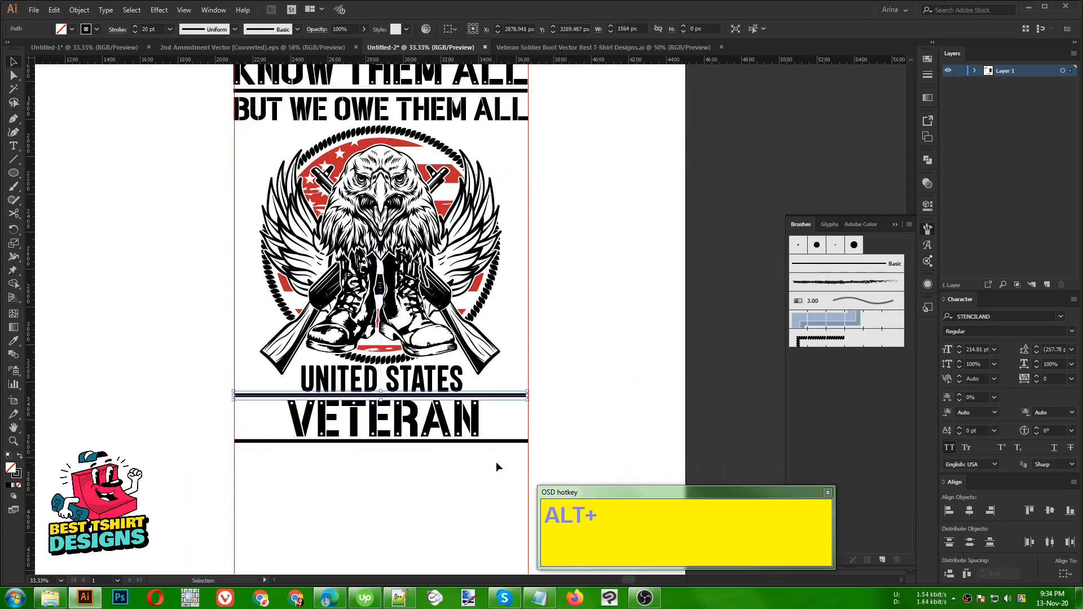
Convert the "VETERAN" text to outlines
{"action": "left_click_drag", "start_coordinate": [496, 462], "coordinate": [476, 391]}
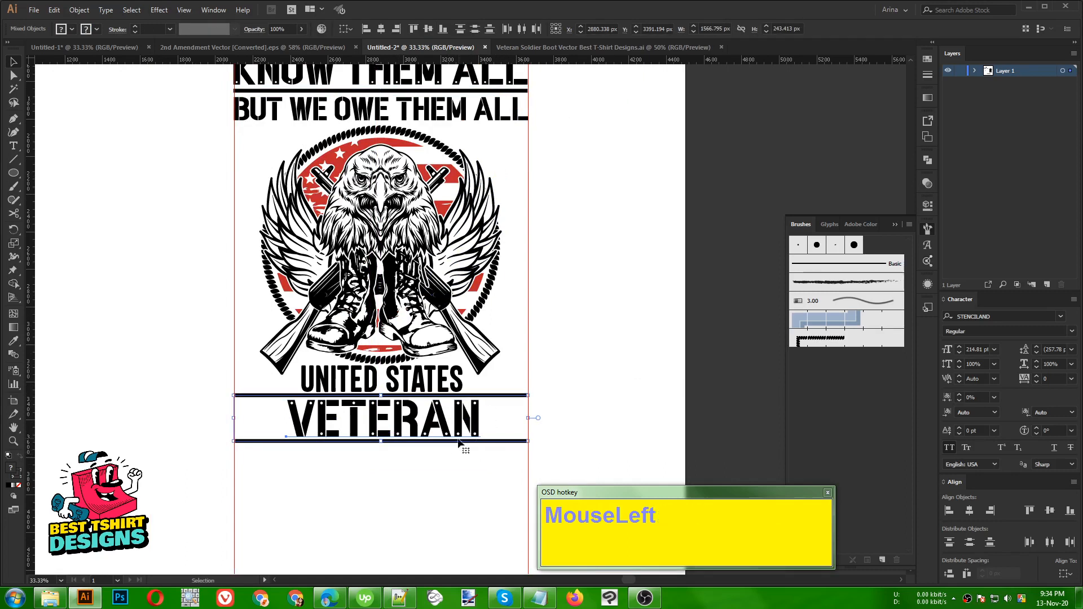
{"action": "left_click", "coordinate": [378, 479]}
{"action": "left_click", "coordinate": [376, 429]}
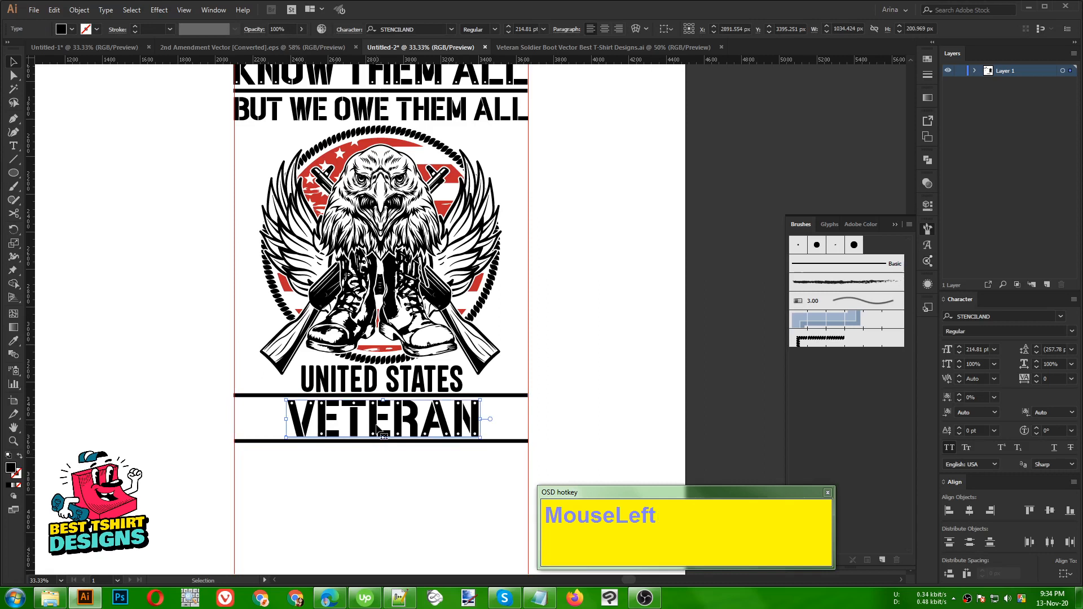
{"action": "right_click", "coordinate": [377, 435]}
{"action": "left_click", "coordinate": [409, 285]}
Align "VETERAN" and its two horizontal lines on their horizontal centres, and deselect them
{"action": "left_click_drag", "start_coordinate": [499, 461], "coordinate": [474, 388]}
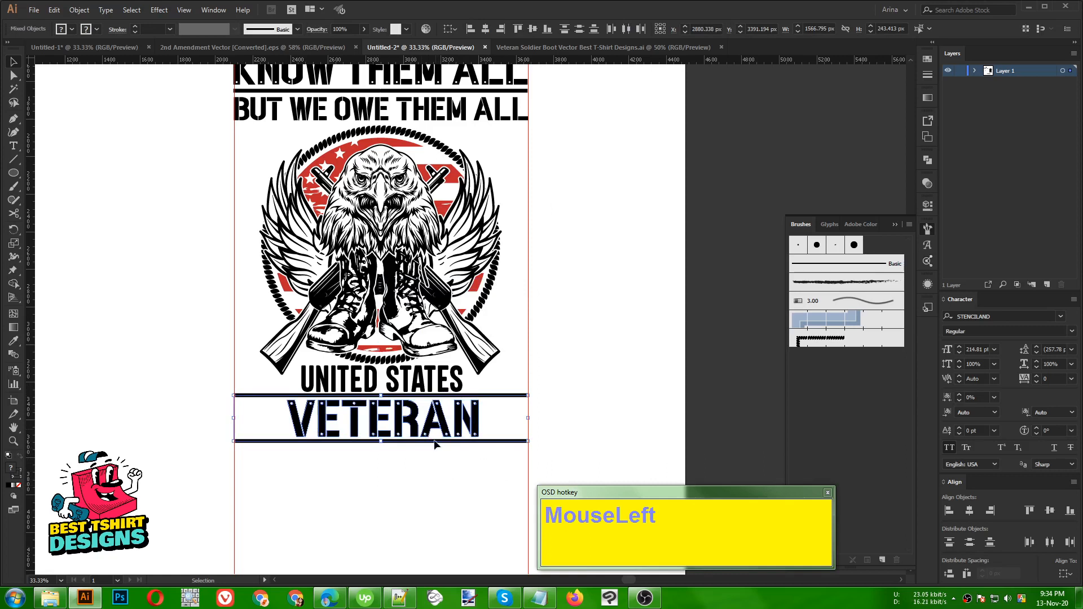
{"action": "scroll", "coordinate": [450, 418], "scroll_direction": "up", "scroll_amount": 1, "text": "alt"}
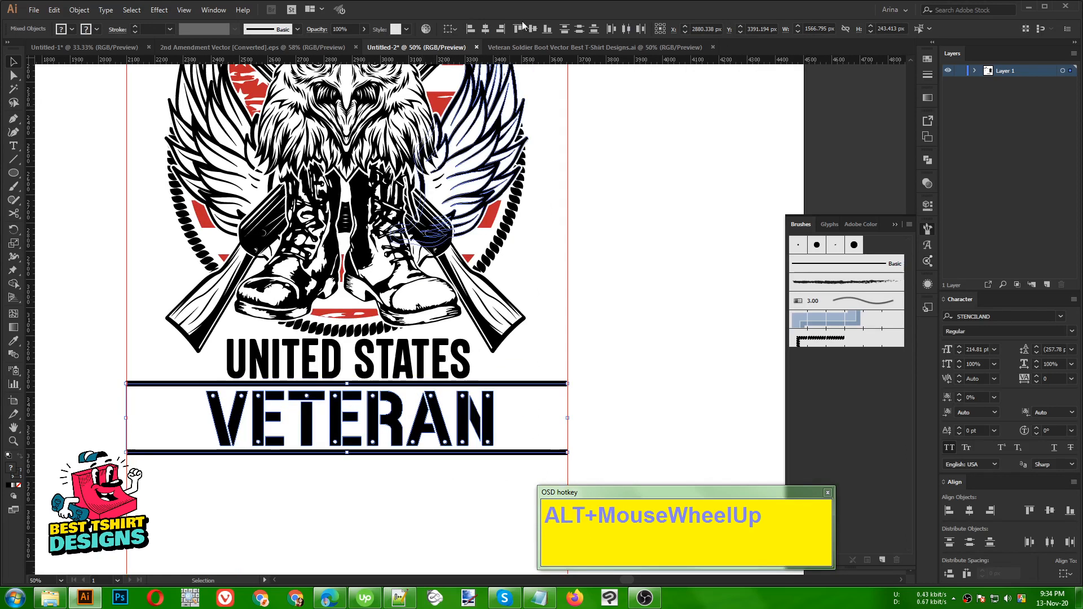
{"action": "left_click", "coordinate": [491, 28]}
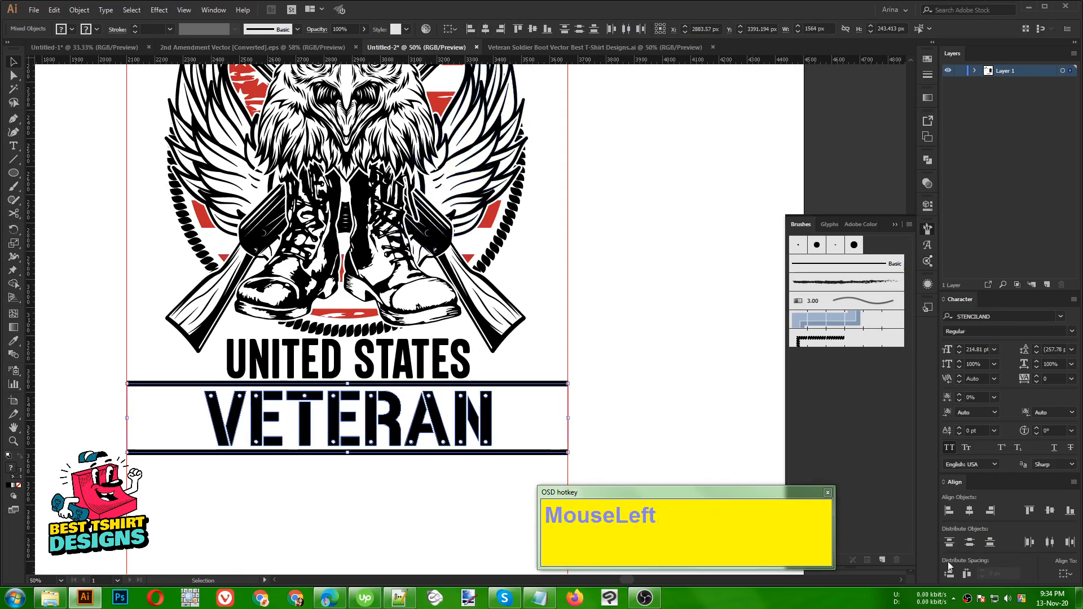
{"action": "left_click", "coordinate": [466, 486]}
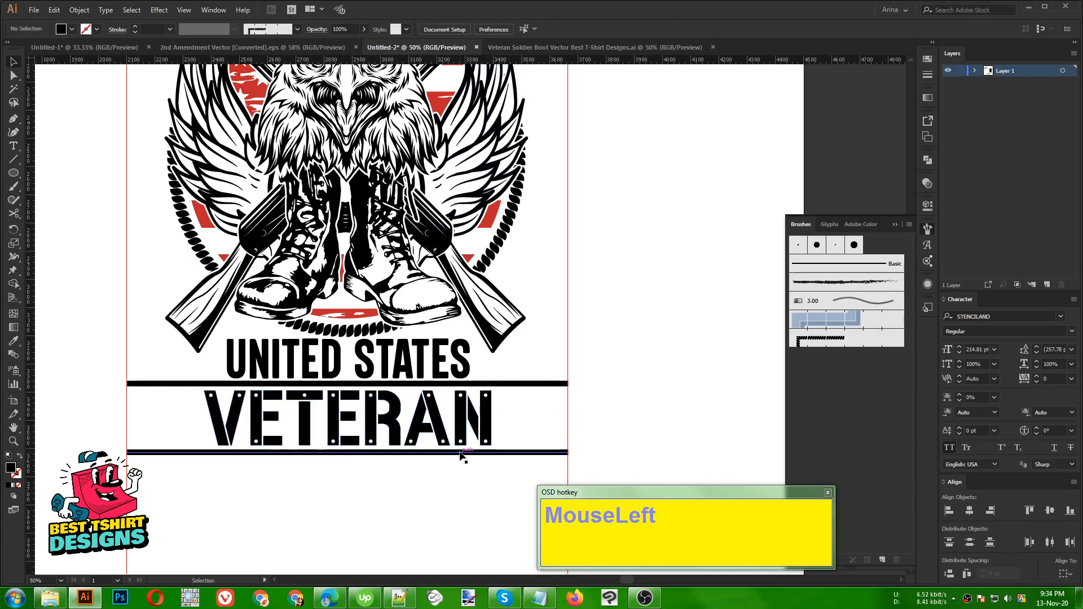
Nudge the line beneath "VETERAN" slightly down to widen the gap below the letters
{"action": "left_click", "coordinate": [460, 452]}
{"action": "key", "text": "Down"}
{"action": "key", "text": "Down"}
{"action": "key", "text": "Down"}
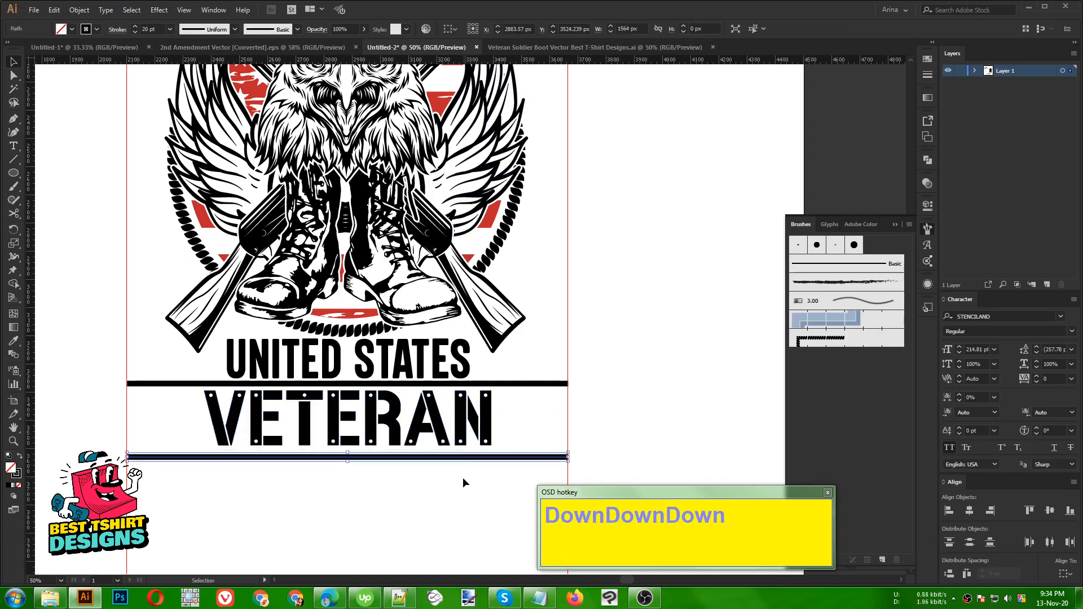
{"action": "key", "text": "Up"}
Distribute the vertical spacing evenly between "VETERAN" and the lines above and below it, and deselect them
{"action": "left_click_drag", "start_coordinate": [462, 477], "coordinate": [490, 376]}
{"action": "left_click", "coordinate": [504, 488]}
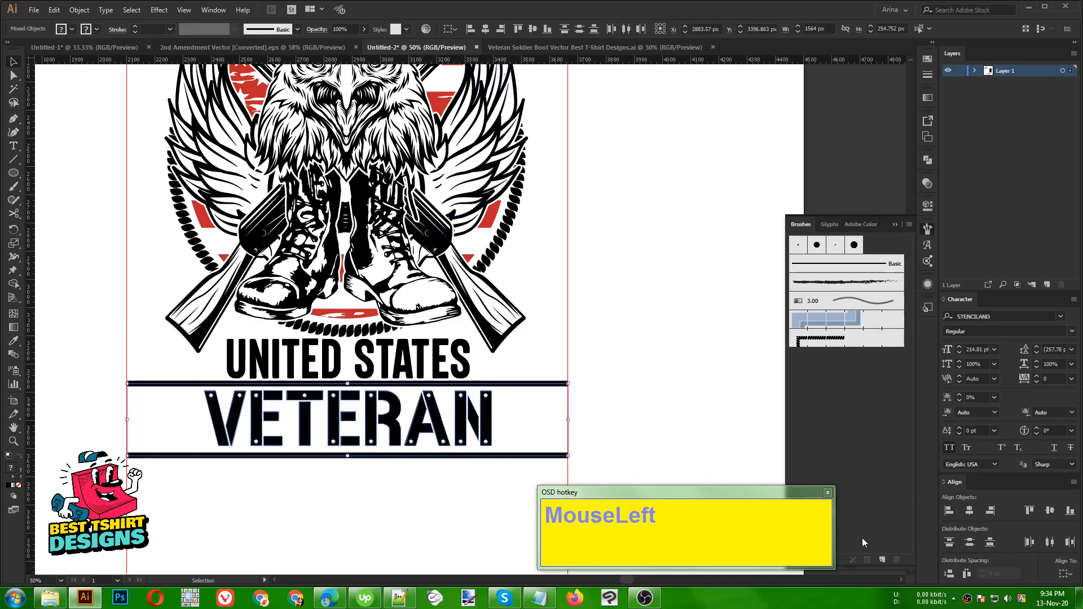
{"action": "left_click", "coordinate": [948, 574]}
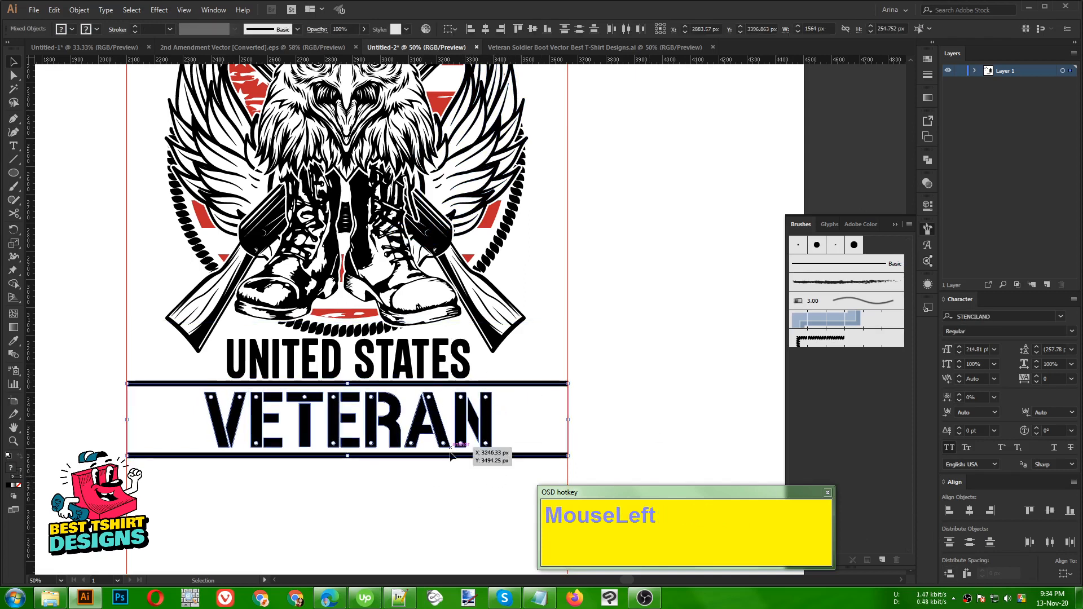
{"action": "scroll", "coordinate": [424, 475], "scroll_direction": "down", "scroll_amount": 1}
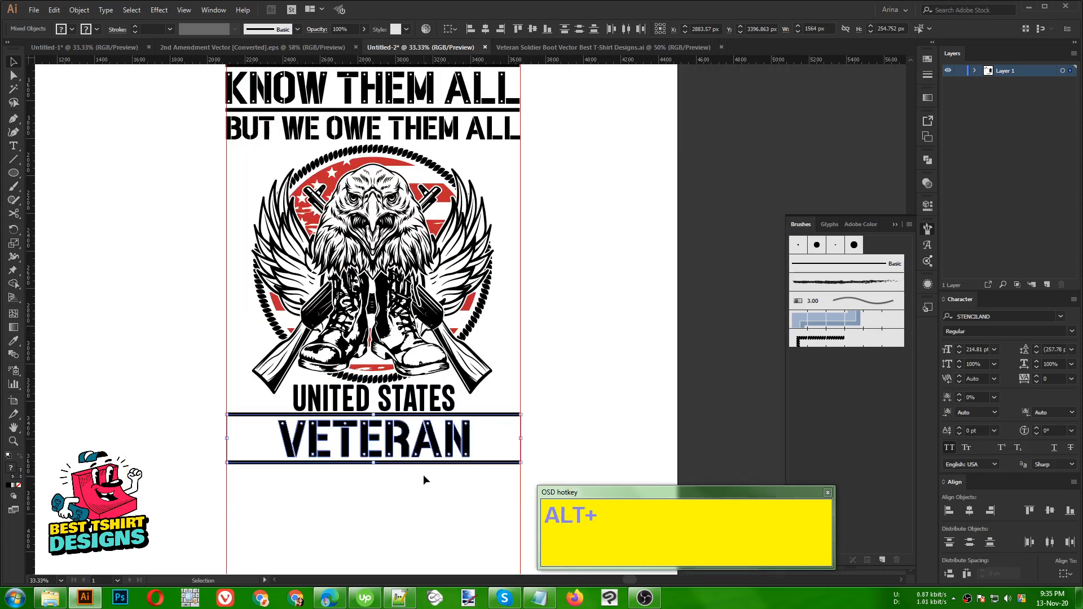
{"action": "left_click", "coordinate": [423, 475]}
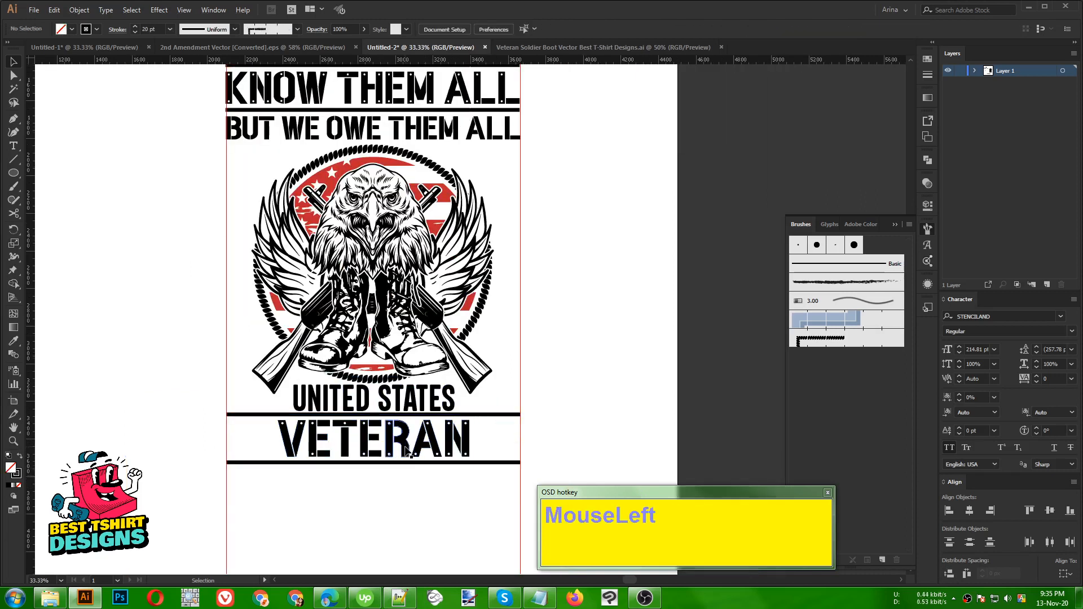
Enlarge "VETERAN" proportionally from its centre to about 1239 px wide and nudge it down off the upper line
{"action": "left_click", "coordinate": [467, 436]}
{"action": "mouse_move", "coordinate": [472, 432]}
{"action": "left_mouse_down"}
{"action": "mouse_move", "coordinate": [503, 443]}
{"action": "mouse_move", "coordinate": [490, 438]}
{"action": "left_mouse_up"}
{"action": "key", "text": "Down"}
{"action": "key", "text": "Down"}
{"action": "key", "text": "Down"}
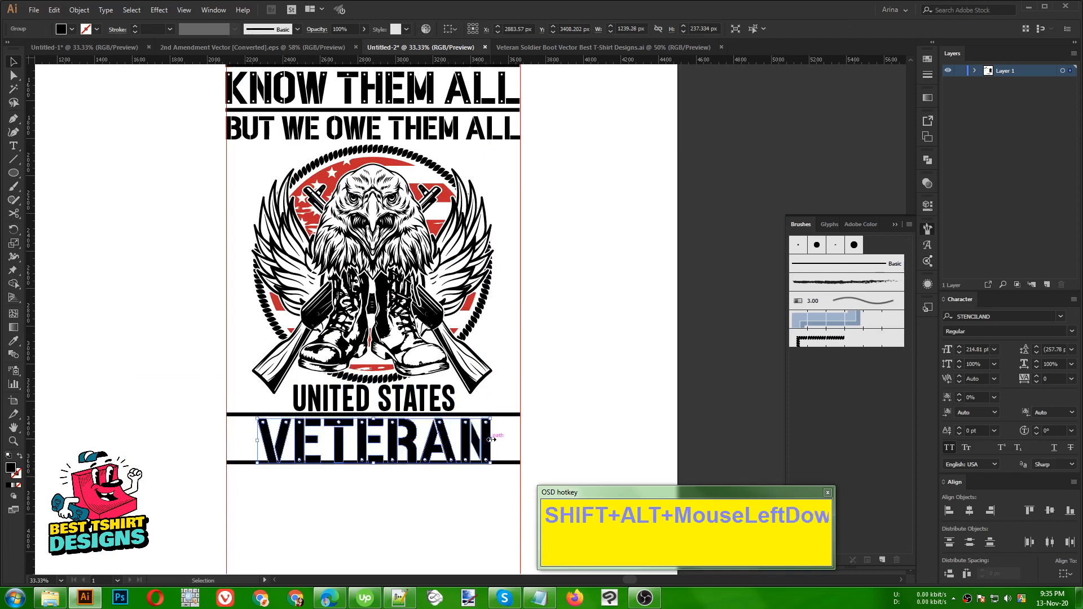
{"action": "key", "text": "Down"}
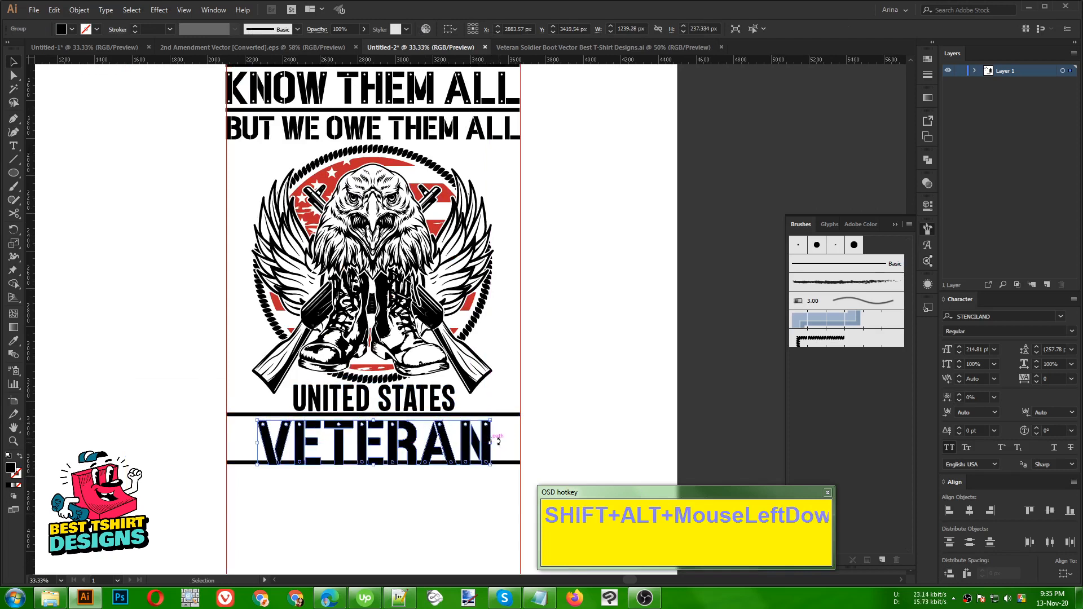
Move the line beneath "VETERAN" down until it clears the enlarged letters, and deselect it
{"action": "left_click", "coordinate": [507, 464]}
{"action": "key", "text": "Down"}
{"action": "key", "text": "Down"}
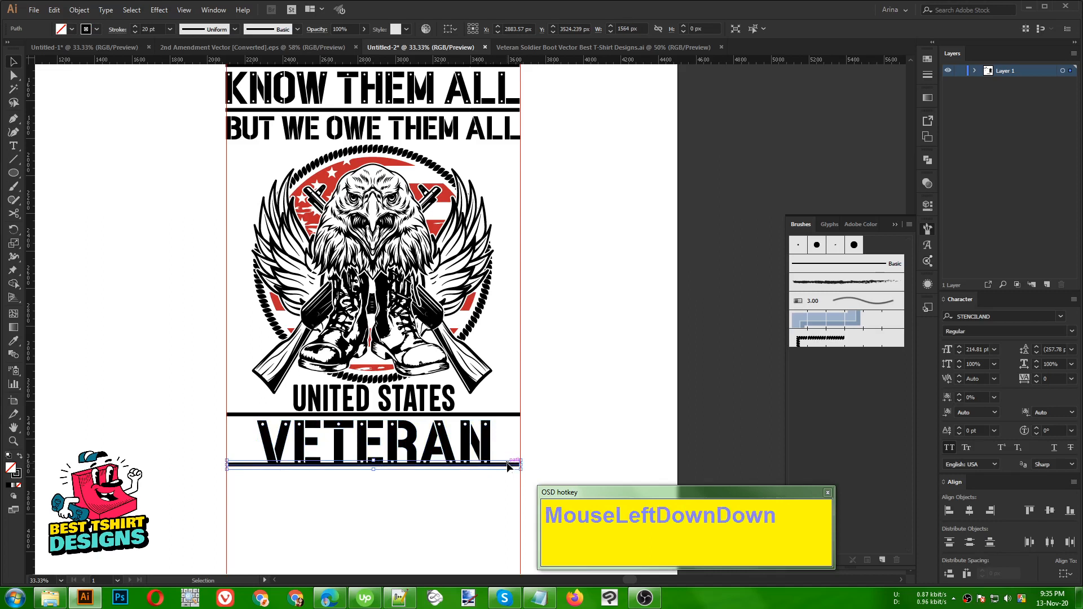
{"action": "key", "text": "Down"}
{"action": "key", "text": "Down"}
{"action": "key", "text": "Down"}
{"action": "key", "text": "Down"}
{"action": "key", "text": "Down"}
{"action": "key", "text": "Down"}
{"action": "key", "text": "Down"}
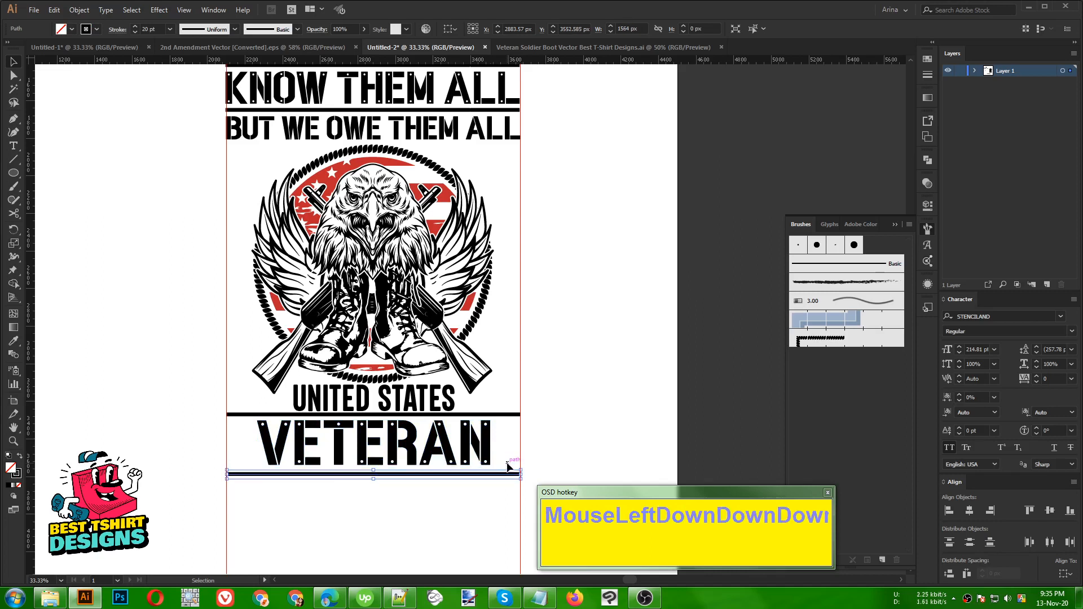
{"action": "left_click", "coordinate": [499, 498]}
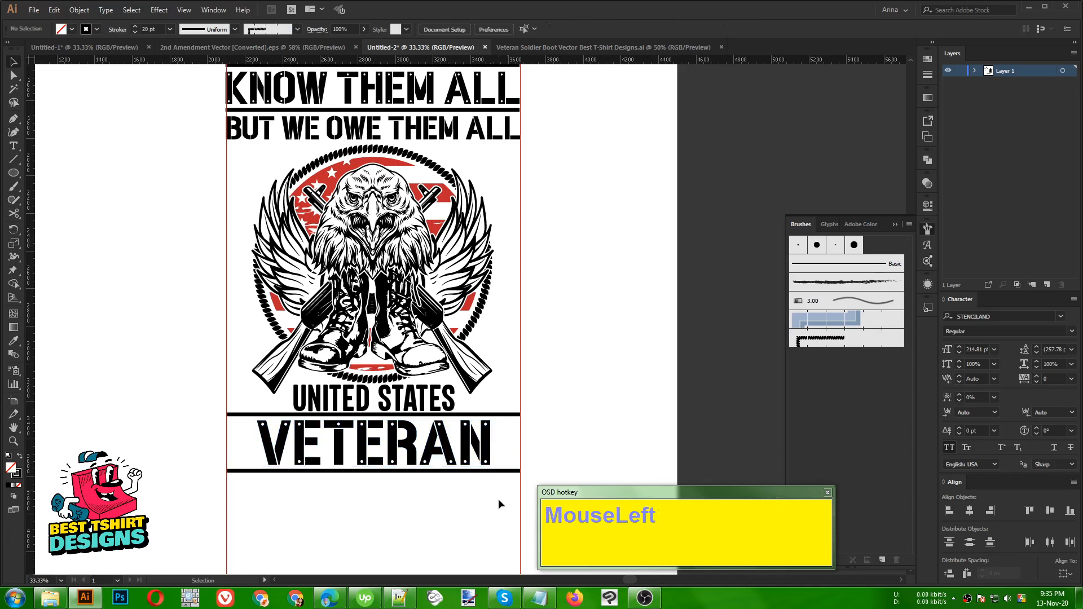
Even out the vertical gaps between the enlarged "VETERAN" and its two lines, and deselect them
{"action": "left_click_drag", "start_coordinate": [499, 498], "coordinate": [481, 404]}
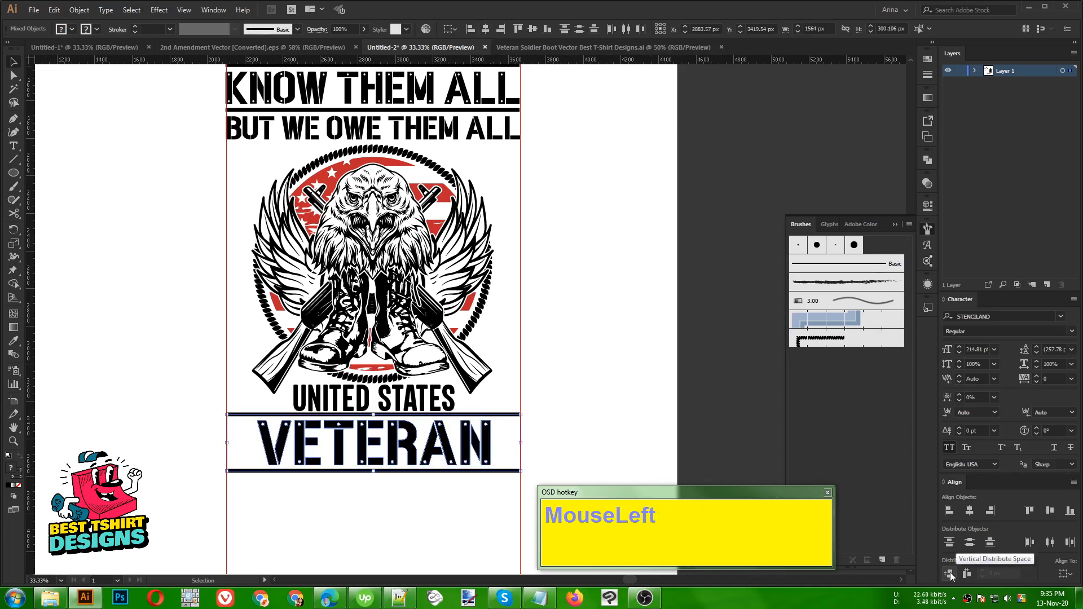
{"action": "left_click", "coordinate": [644, 406]}
{"action": "scroll", "coordinate": [443, 385], "scroll_direction": "down", "scroll_amount": 1, "text": "alt"}
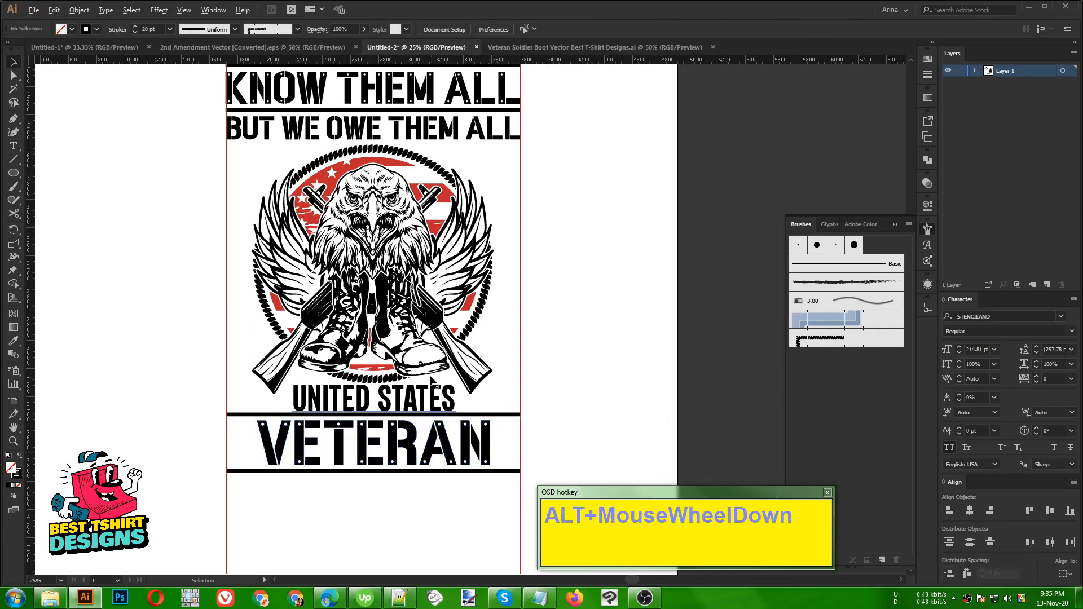
{"action": "scroll", "coordinate": [404, 266], "scroll_direction": "down", "scroll_amount": 1, "text": "alt"}
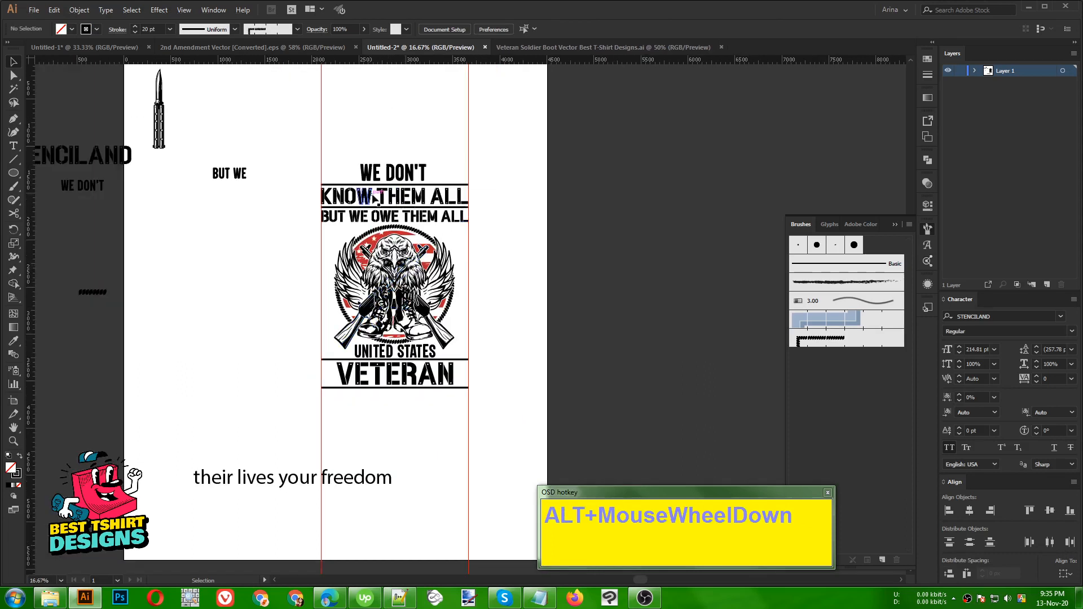
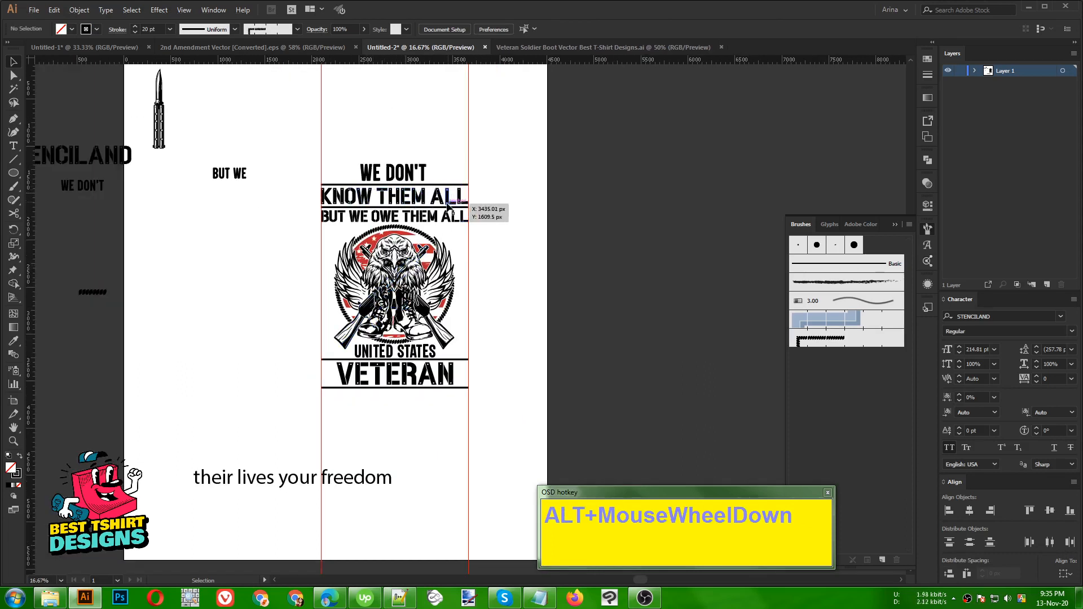
Move "their lives your freedom" below the "VETERAN" block and copy the Explorer Condensed Regular type style onto it from "UNITED STATES"
{"action": "left_click", "coordinate": [533, 220]}
{"action": "left_click_drag", "start_coordinate": [341, 480], "coordinate": [442, 433]}
{"action": "key", "text": "i"}
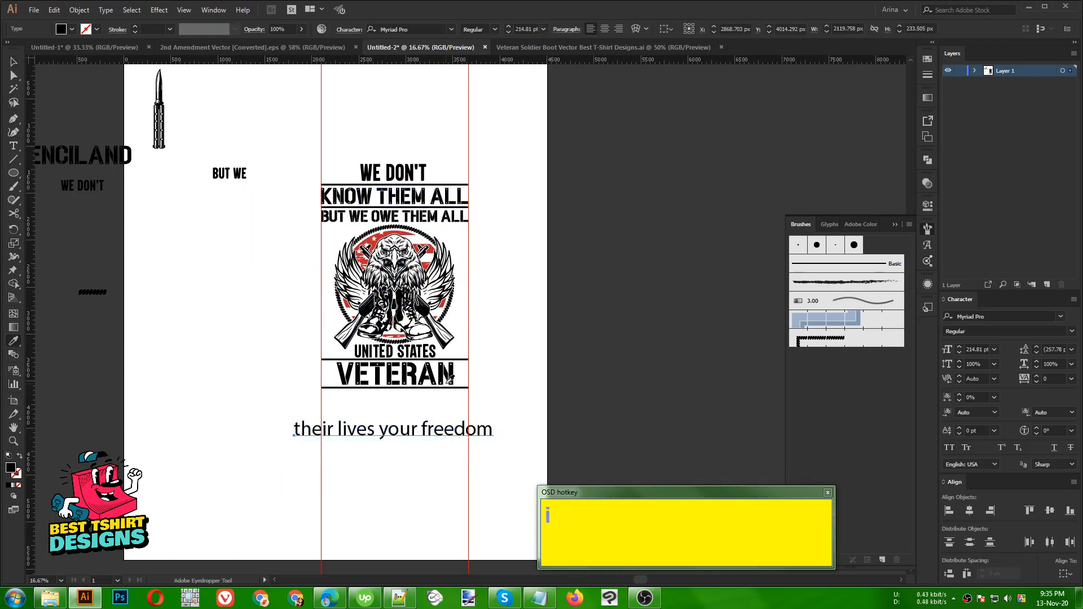
{"action": "left_click", "coordinate": [431, 346]}
{"action": "key", "text": "v"}
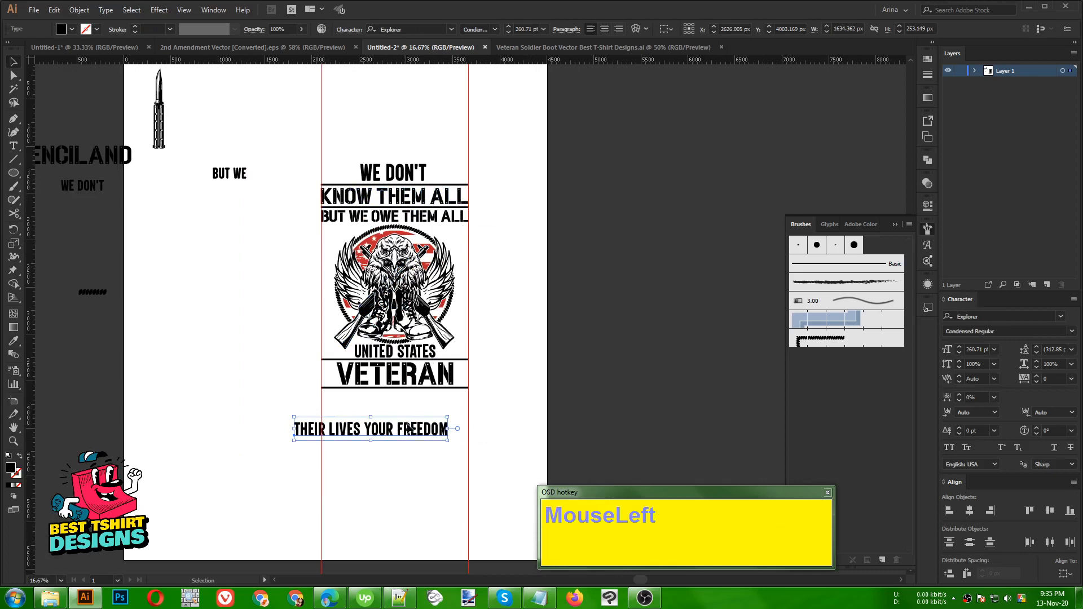
Position "THEIR LIVES YOUR FREEDOM" closer beneath the bottom line and convert it to outlines
{"action": "left_click_drag", "start_coordinate": [410, 430], "coordinate": [431, 404]}
{"action": "scroll", "coordinate": [427, 403], "scroll_direction": "up", "scroll_amount": 2}
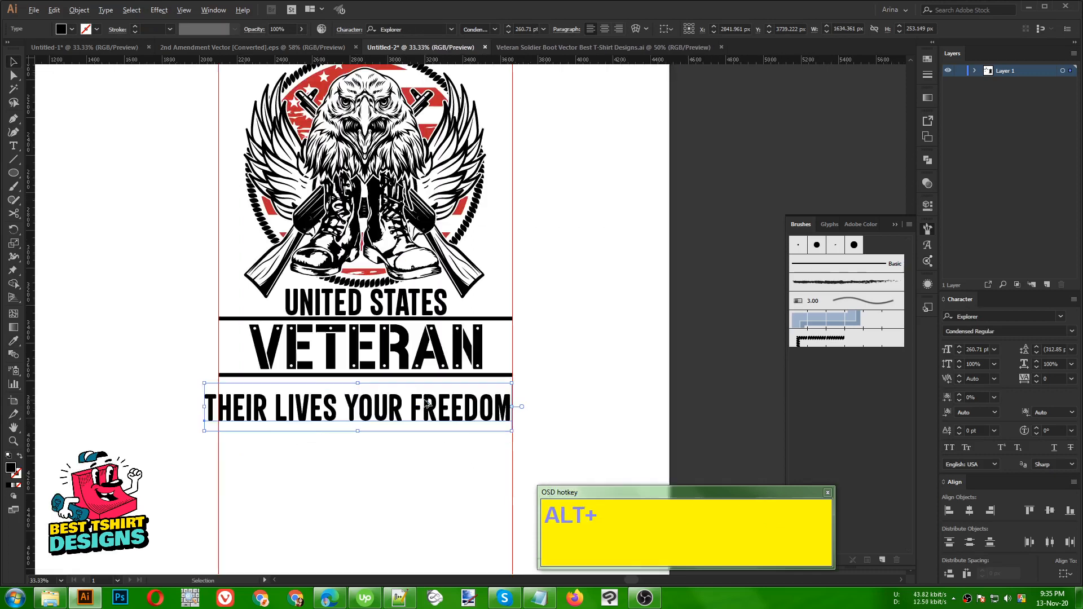
{"action": "right_click", "coordinate": [427, 406]}
{"action": "left_click", "coordinate": [496, 269]}
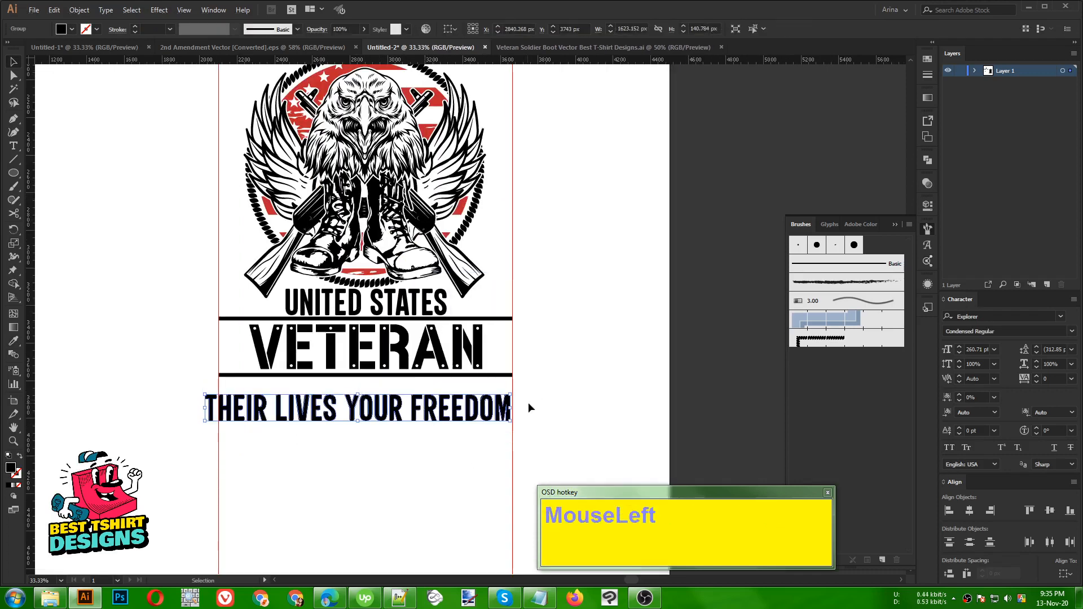
Fit "THEIR LIVES YOUR FREEDOM" to the width between the two vertical guides and move it up just beneath the bottom line
{"action": "left_click_drag", "start_coordinate": [205, 407], "coordinate": [222, 406]}
{"action": "left_click_drag", "start_coordinate": [511, 407], "coordinate": [514, 407]}
{"action": "key", "text": "shift+Up"}
{"action": "key", "text": "shift+Up"}
{"action": "key", "text": "shift+Up"}
{"action": "key", "text": "shift+Up"}
{"action": "key", "text": "shift+Up"}
{"action": "key", "text": "shift+Up"}
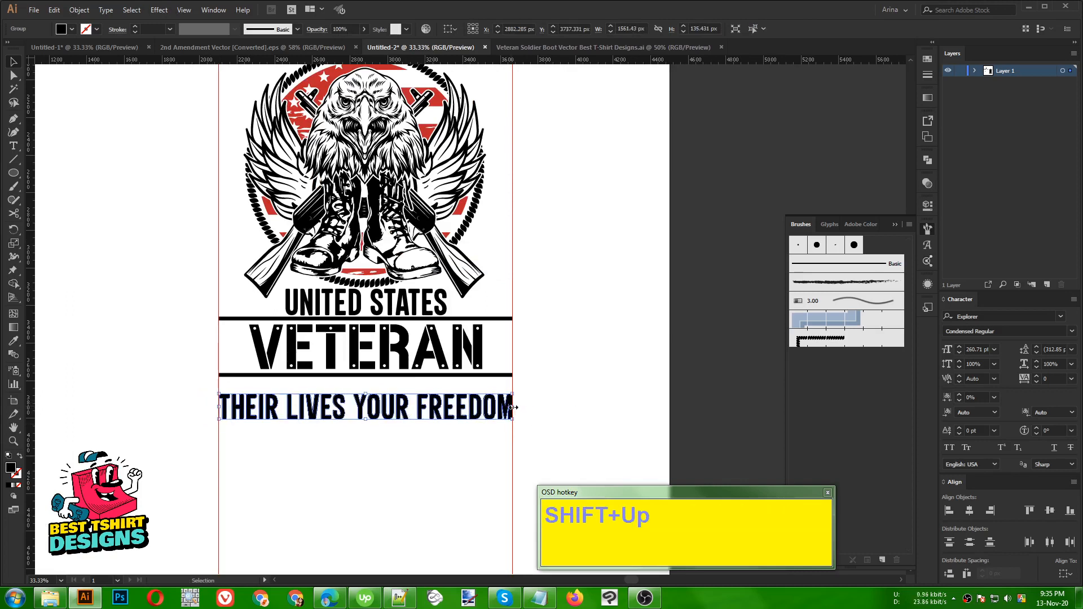
{"action": "key", "text": "shift+Up"}
{"action": "key", "text": "shift+Up"}
{"action": "key", "text": "shift+Up"}
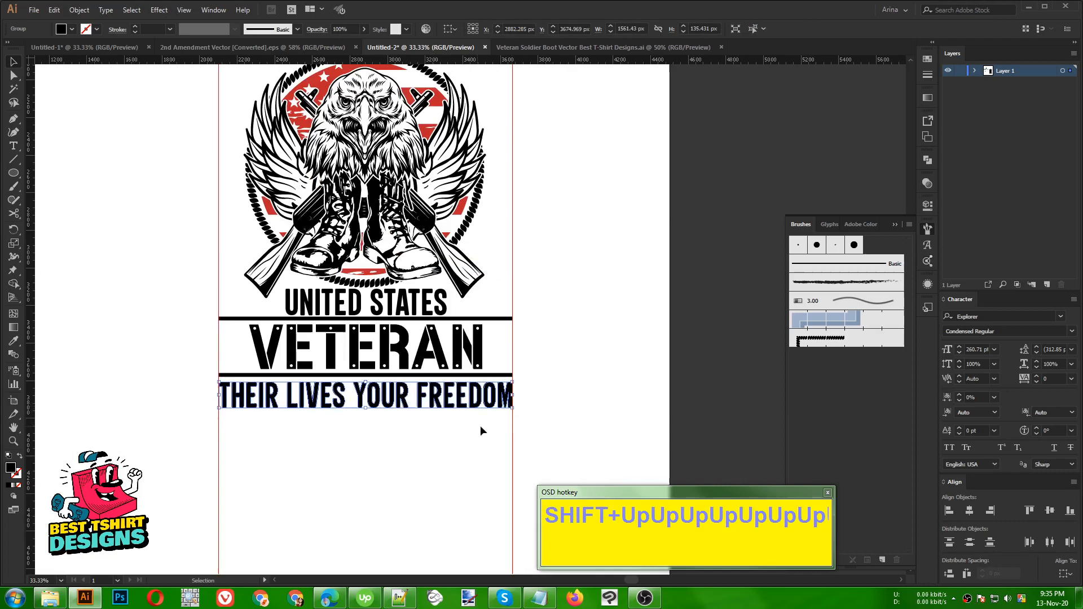
Convert "UNITED STATES" to outlines and distribute it, "VETERAN", both lines and "THEIR LIVES YOUR FREEDOM" with equal vertical spacing
{"action": "left_click_drag", "start_coordinate": [466, 432], "coordinate": [472, 314]}
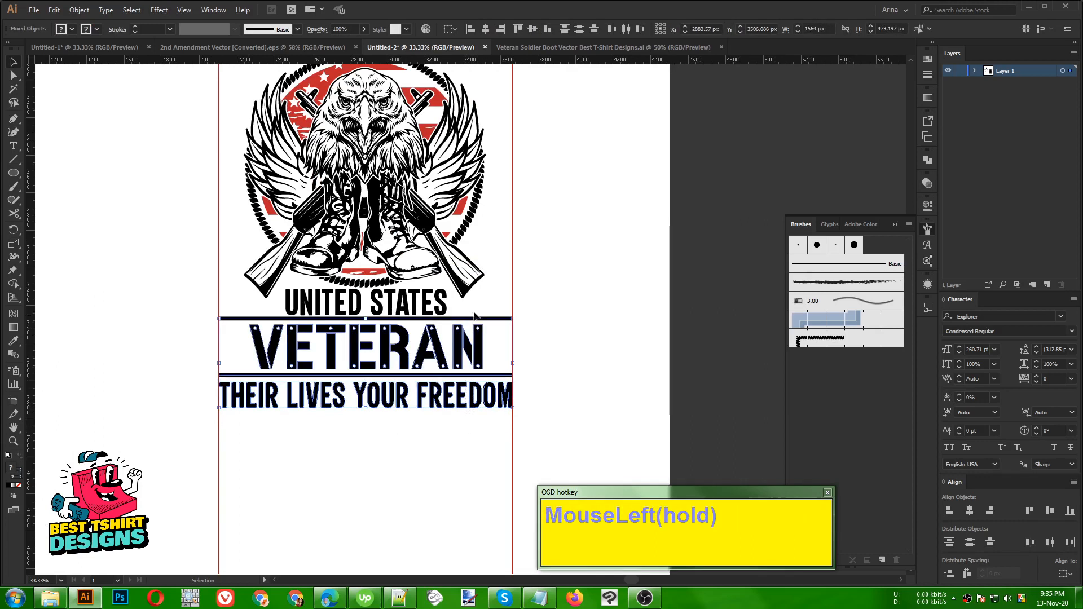
{"action": "left_click", "coordinate": [440, 311]}
{"action": "right_click", "coordinate": [440, 311]}
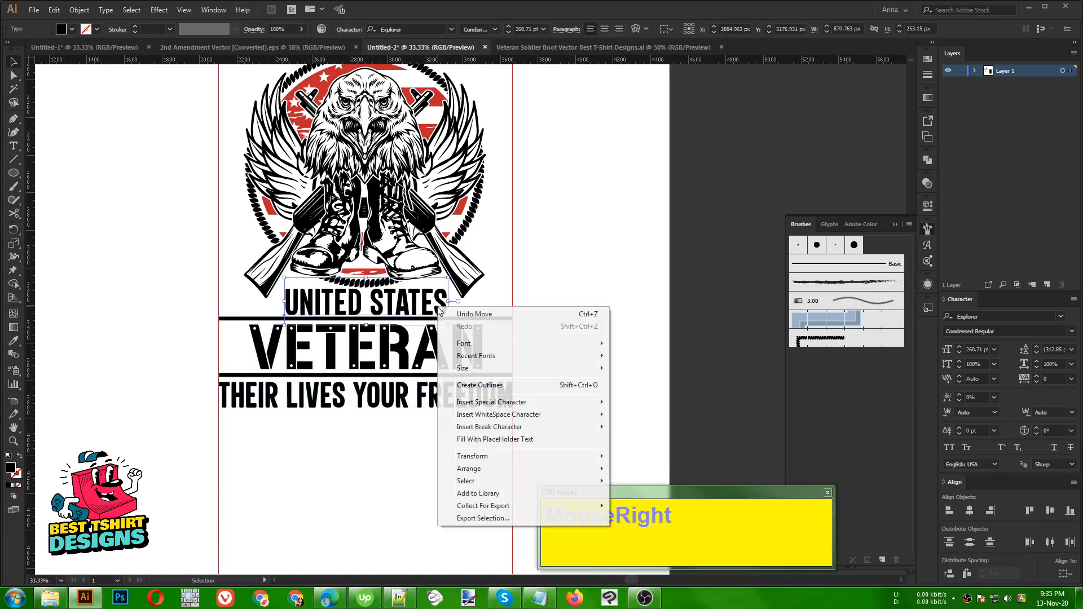
{"action": "left_click", "coordinate": [476, 383]}
{"action": "left_click_drag", "start_coordinate": [478, 462], "coordinate": [430, 307]}
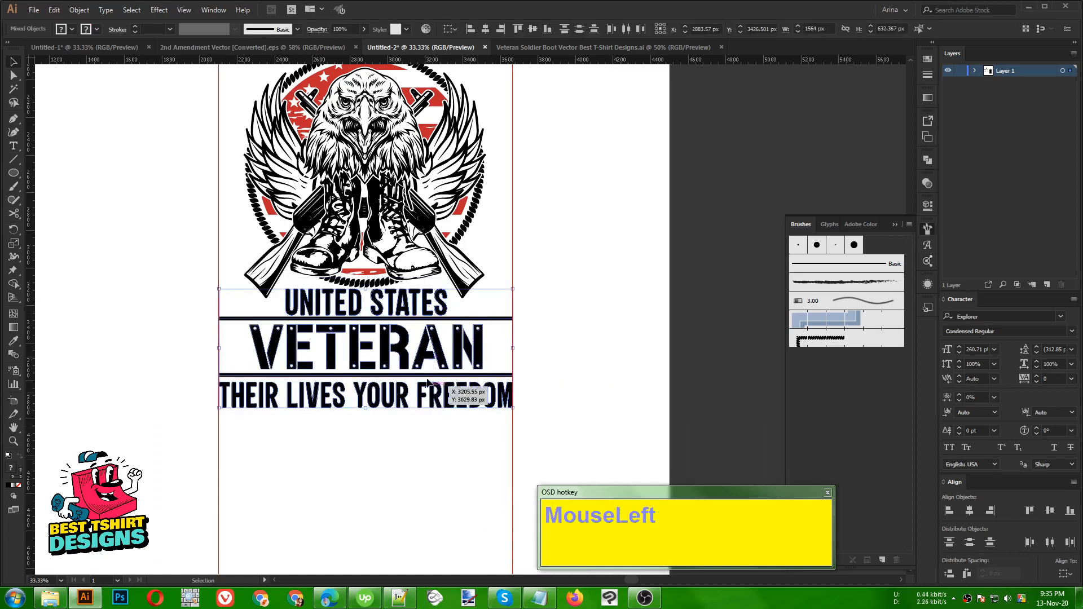
{"action": "left_click", "coordinate": [950, 574]}
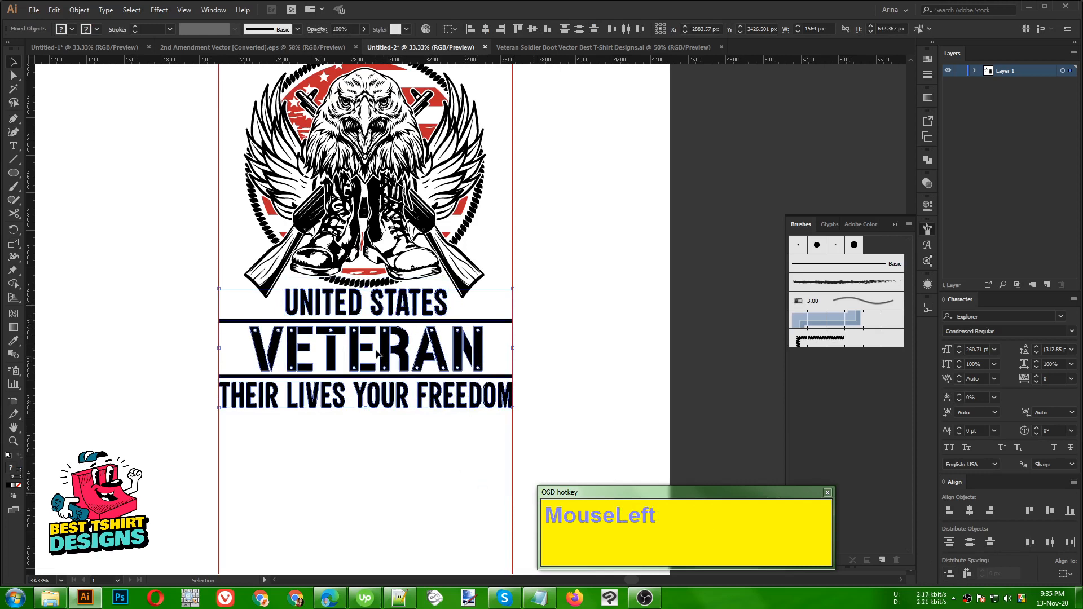
{"action": "left_click", "coordinate": [420, 445]}
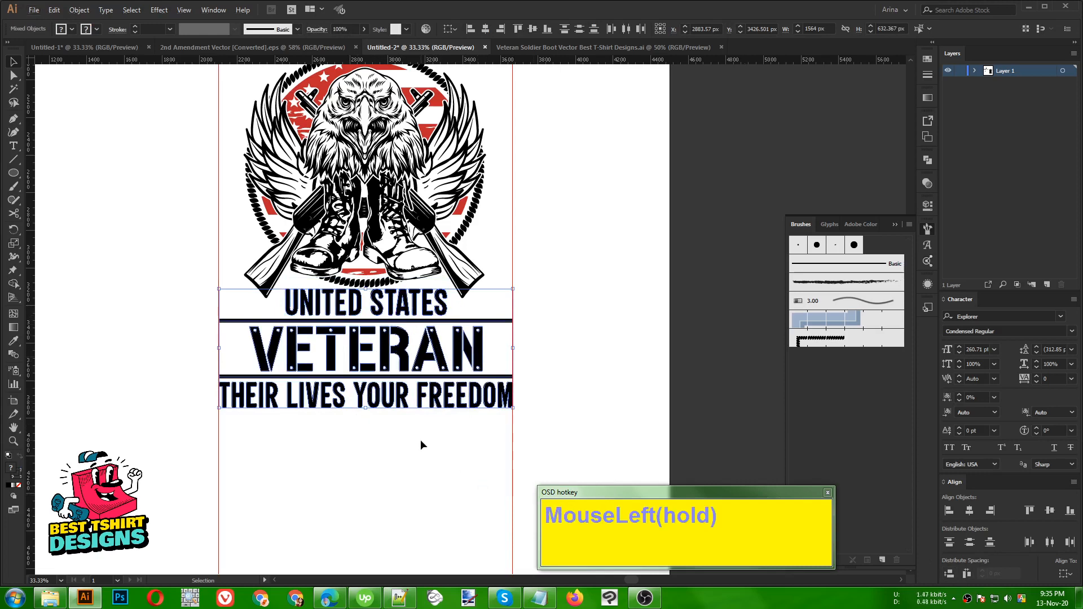
Enlarge the final S and the initial U of "UNITED STATES" upward from the baseline, inside the text group, and leave the group
{"action": "scroll", "coordinate": [420, 445], "scroll_direction": "up", "scroll_amount": 1}
{"action": "scroll", "coordinate": [384, 277], "scroll_direction": "up", "scroll_amount": 2}
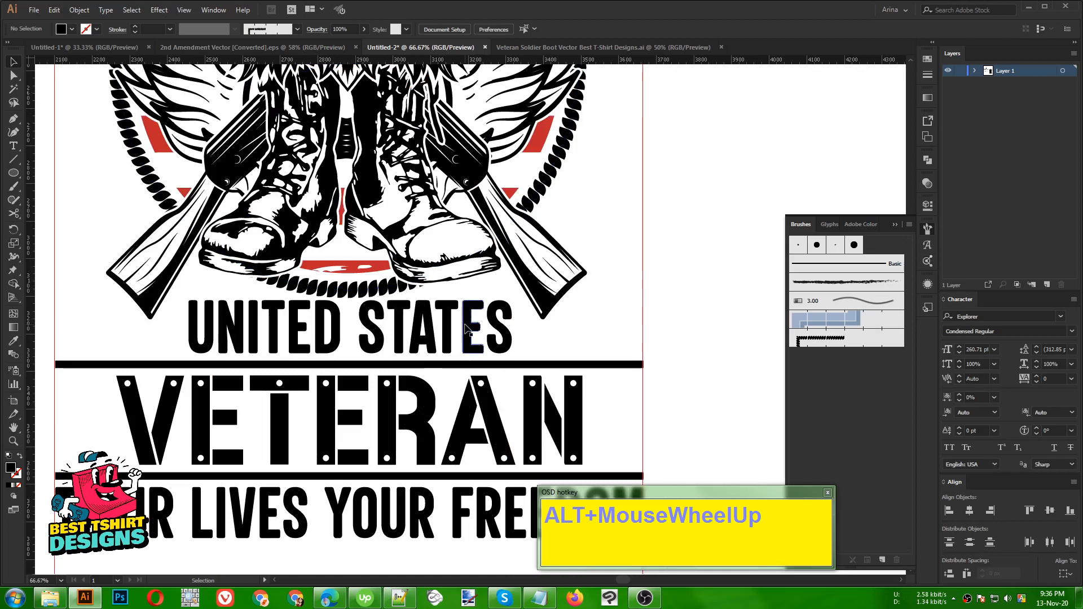
{"action": "double_click", "coordinate": [465, 329]}
{"action": "left_click", "coordinate": [510, 307]}
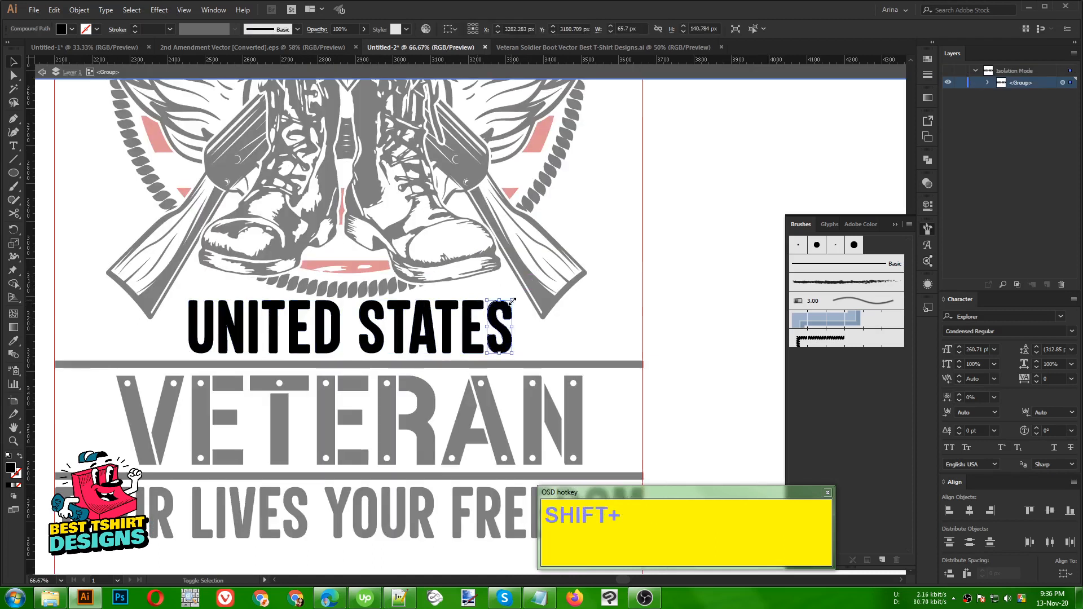
{"action": "left_click_drag", "start_coordinate": [512, 301], "coordinate": [522, 282]}
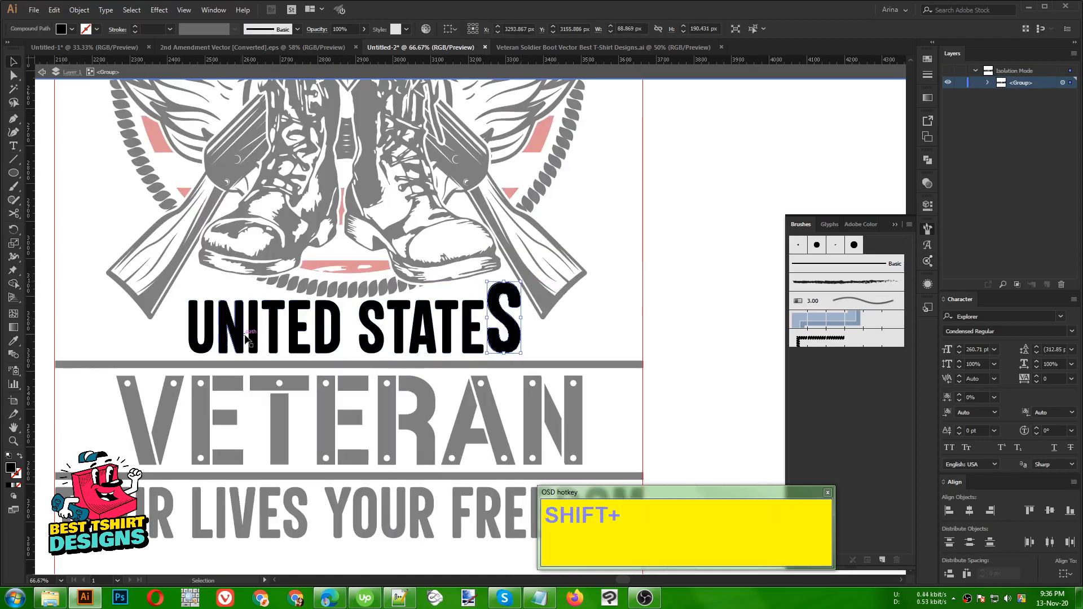
{"action": "left_click", "coordinate": [204, 332]}
{"action": "left_click_drag", "start_coordinate": [188, 299], "coordinate": [186, 282]}
{"action": "scroll", "coordinate": [334, 332], "scroll_direction": "down", "scroll_amount": 1}
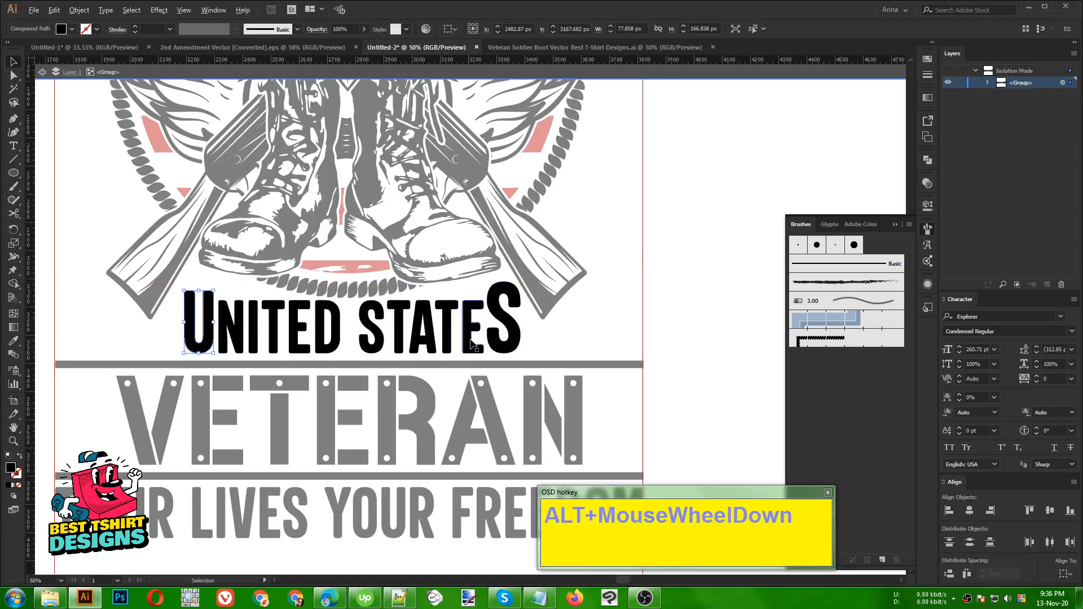
{"action": "double_click", "coordinate": [583, 332]}
Examine the whole design, checking the lettering, the emblem and the spacing between the guides at several magnifications
{"action": "scroll", "coordinate": [396, 385], "scroll_direction": "down", "scroll_amount": 1}
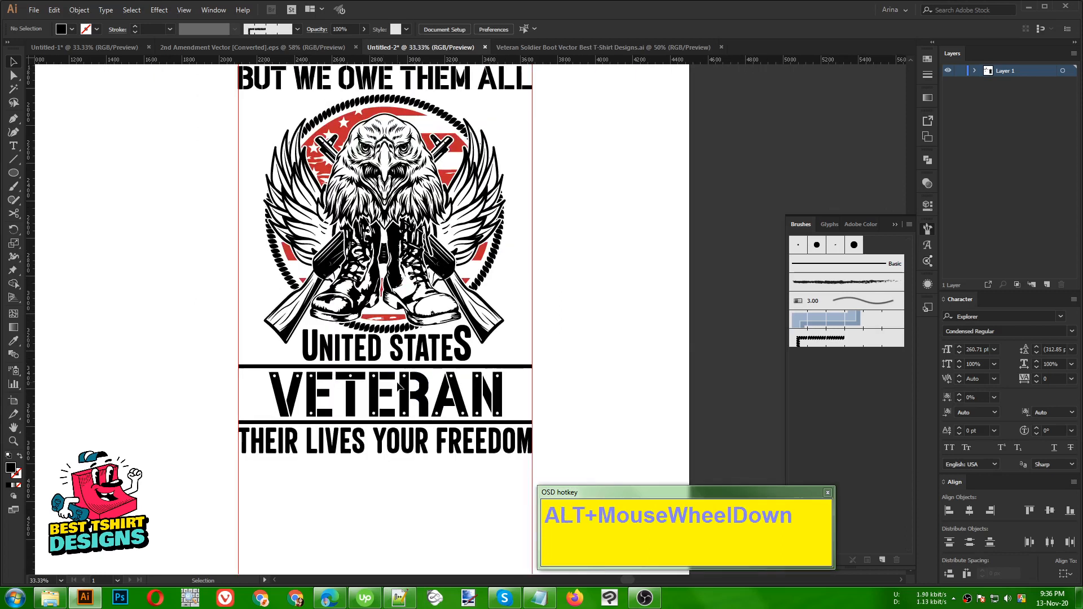
{"action": "left_click", "coordinate": [391, 478]}
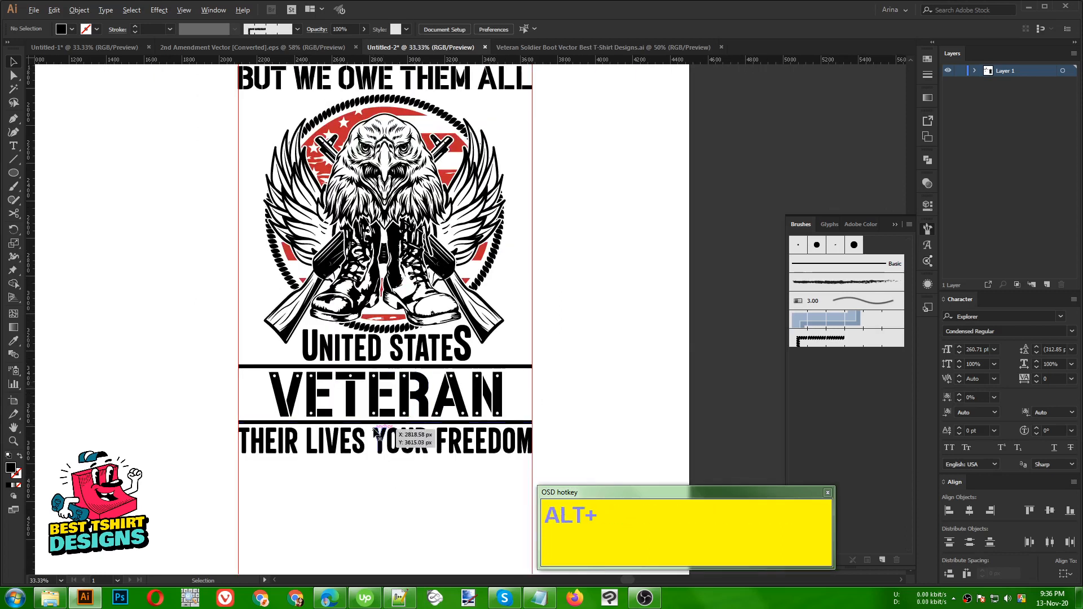
{"action": "scroll", "coordinate": [372, 426], "scroll_direction": "down", "scroll_amount": 1}
{"action": "left_click", "coordinate": [407, 483]}
{"action": "scroll", "coordinate": [567, 315], "scroll_direction": "up", "scroll_amount": 1}
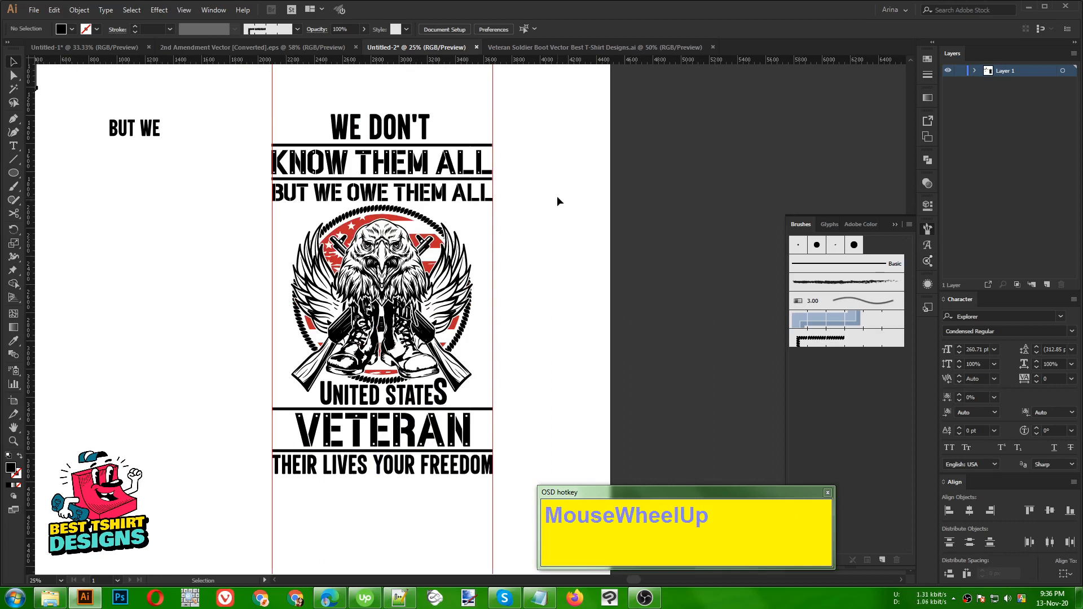
{"action": "left_click", "coordinate": [550, 228]}
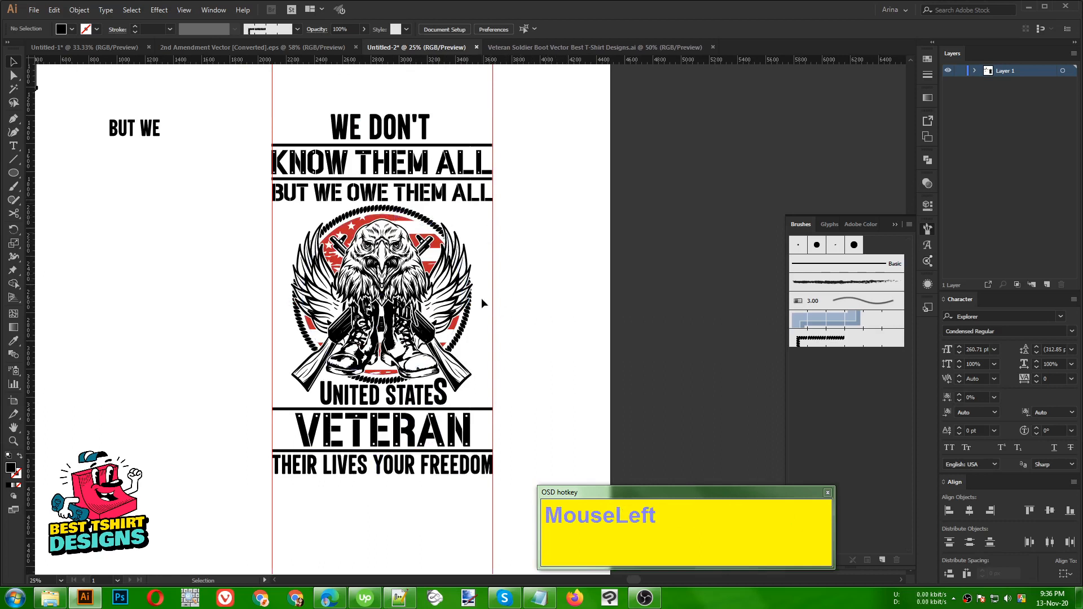
{"action": "scroll", "coordinate": [353, 239], "scroll_direction": "up", "scroll_amount": 1}
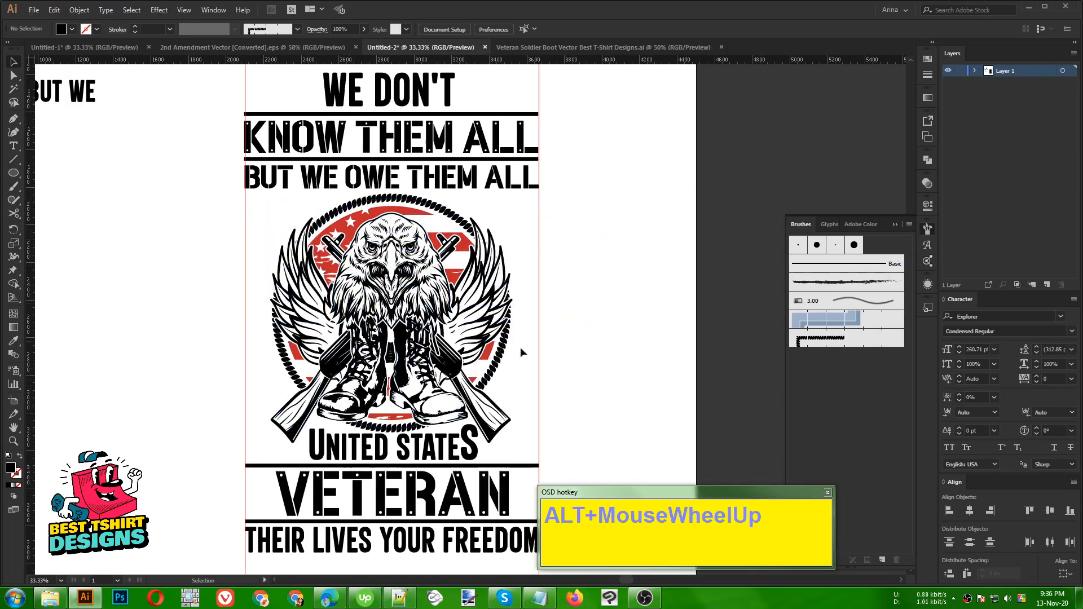
{"action": "left_click", "coordinate": [604, 353]}
{"action": "scroll", "coordinate": [516, 314], "scroll_direction": "down", "scroll_amount": 1}
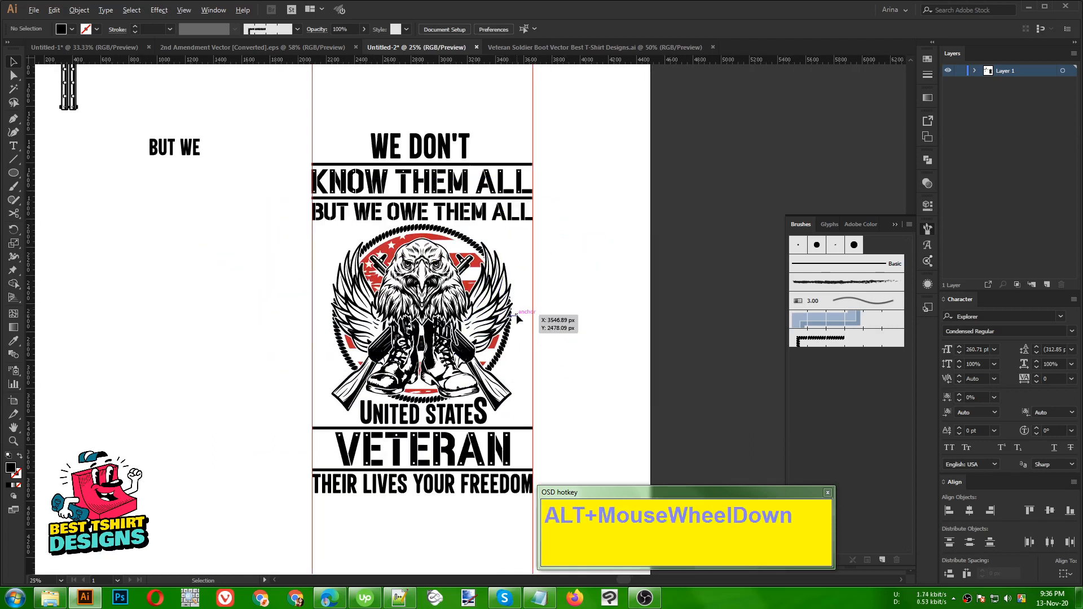
{"action": "scroll", "coordinate": [517, 313], "scroll_direction": "down", "scroll_amount": 1}
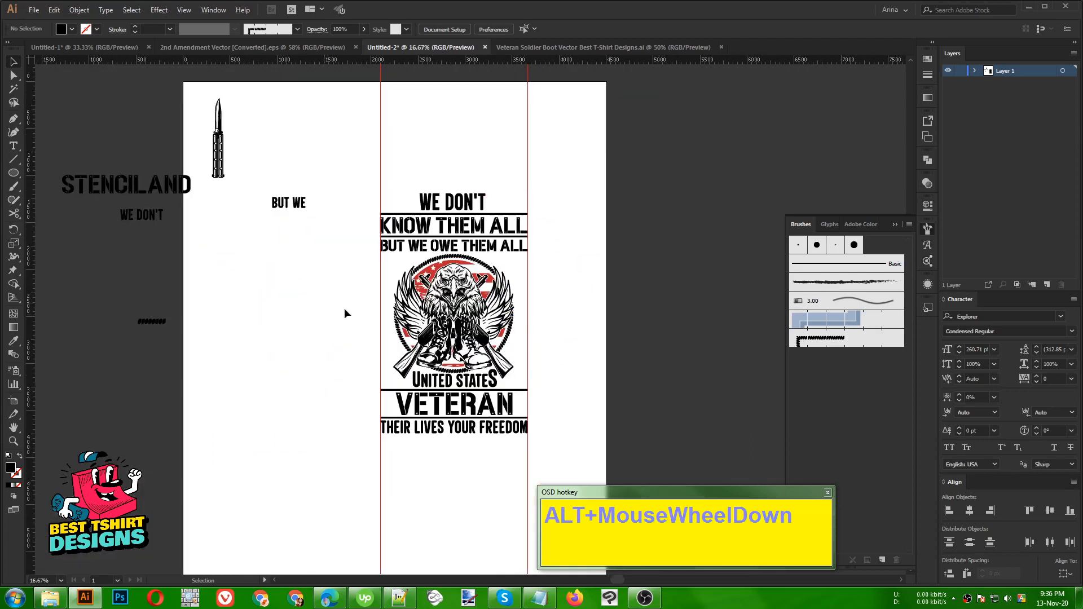
Build a pointed leaf from the overlap of two side-by-side black ellipses about 181 by 204 px, removing the outer parts with Shape Builder
{"action": "left_click", "coordinate": [13, 173]}
{"action": "scroll", "coordinate": [283, 345], "scroll_direction": "up", "scroll_amount": 3}
{"action": "left_click_drag", "start_coordinate": [185, 268], "coordinate": [225, 325]}
{"action": "key", "text": "shift+v"}
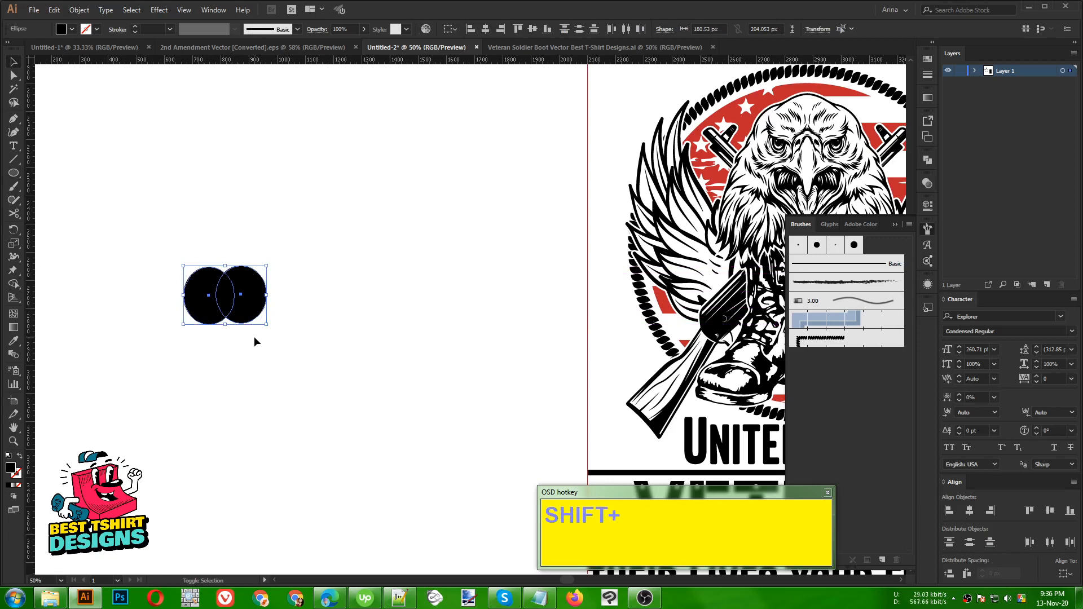
{"action": "key", "text": "shift+m"}
{"action": "left_click", "coordinate": [254, 294], "text": "alt"}
{"action": "left_click", "coordinate": [198, 294], "text": "alt"}
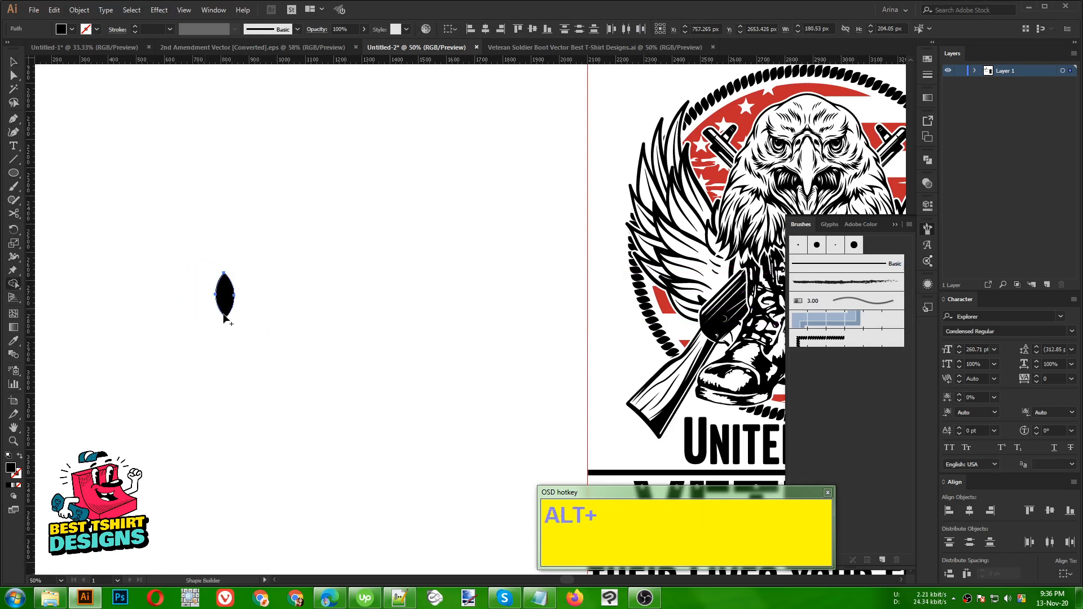
Duplicate the leaf beside the original and rotate the copy 45° clockwise
{"action": "key", "text": "v"}
{"action": "left_click", "coordinate": [282, 331]}
{"action": "left_click_drag", "start_coordinate": [228, 304], "coordinate": [249, 303]}
{"action": "scroll", "coordinate": [295, 304], "scroll_direction": "up", "scroll_amount": 2}
{"action": "left_click", "coordinate": [314, 296], "text": "shift"}
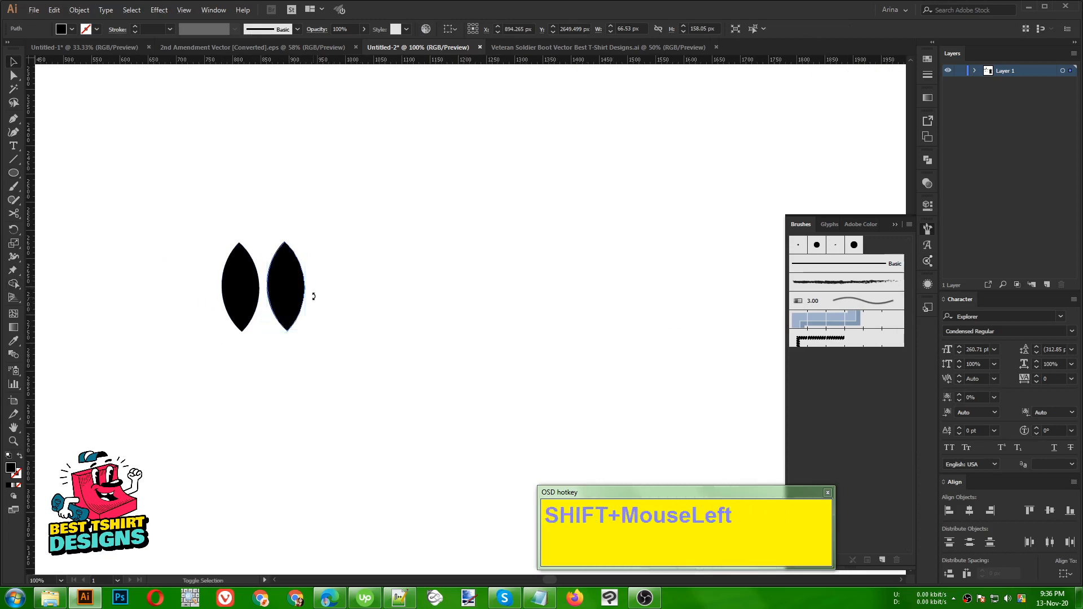
{"action": "left_click_drag", "start_coordinate": [314, 296], "coordinate": [310, 309]}
Rotate the original leaf 45° counterclockwise and join both leaves into a V shape with their bottom edges aligned
{"action": "left_click", "coordinate": [231, 290]}
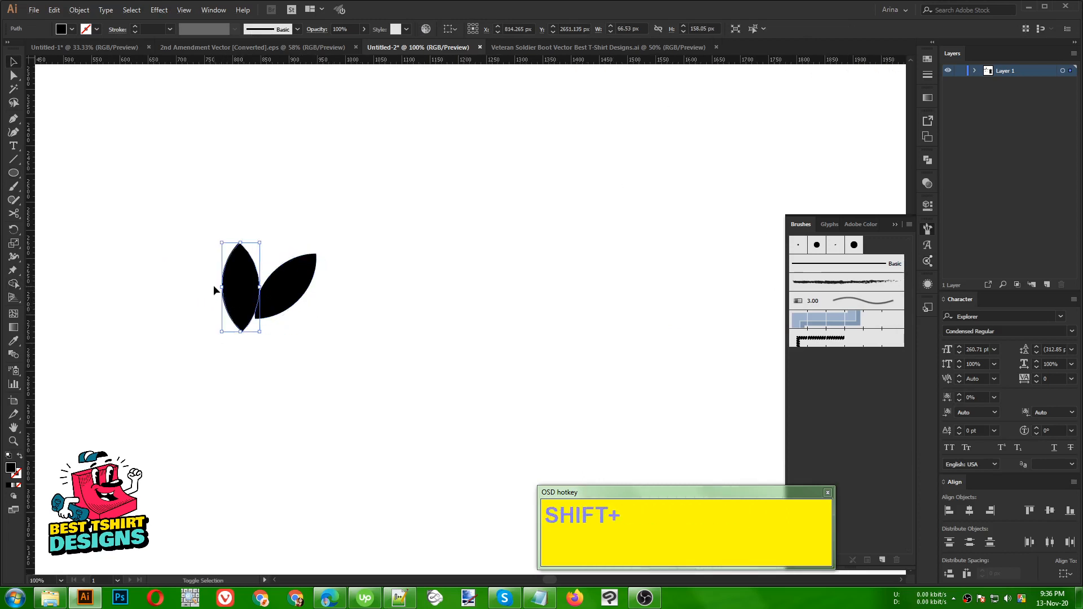
{"action": "left_click_drag", "start_coordinate": [214, 291], "coordinate": [292, 312]}
{"action": "left_click", "coordinate": [320, 337]}
{"action": "left_click_drag", "start_coordinate": [339, 348], "coordinate": [190, 270]}
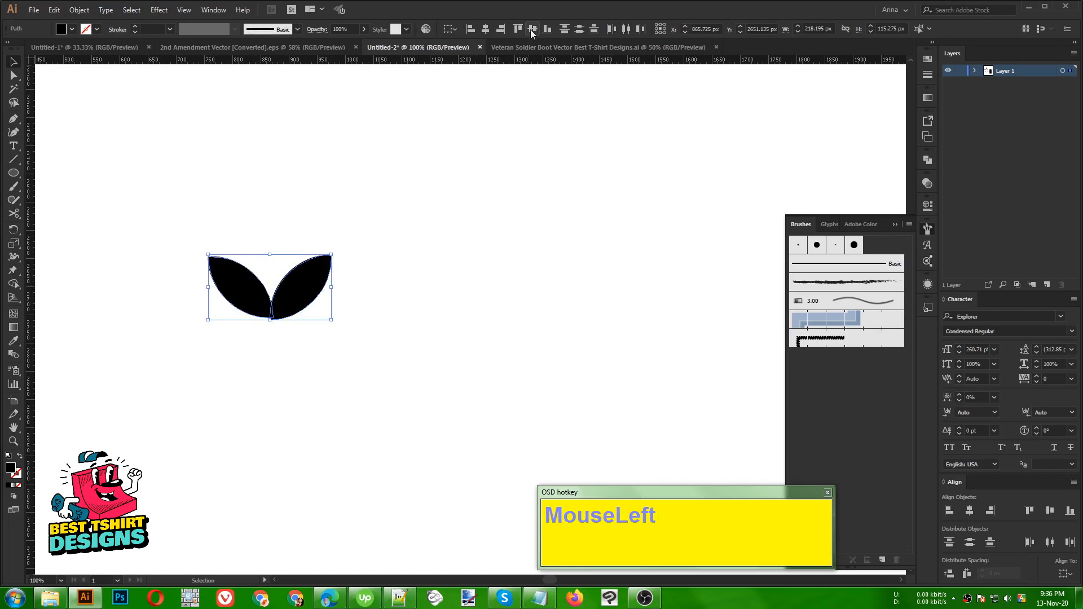
{"action": "left_click", "coordinate": [545, 30]}
{"action": "left_click", "coordinate": [239, 415]}
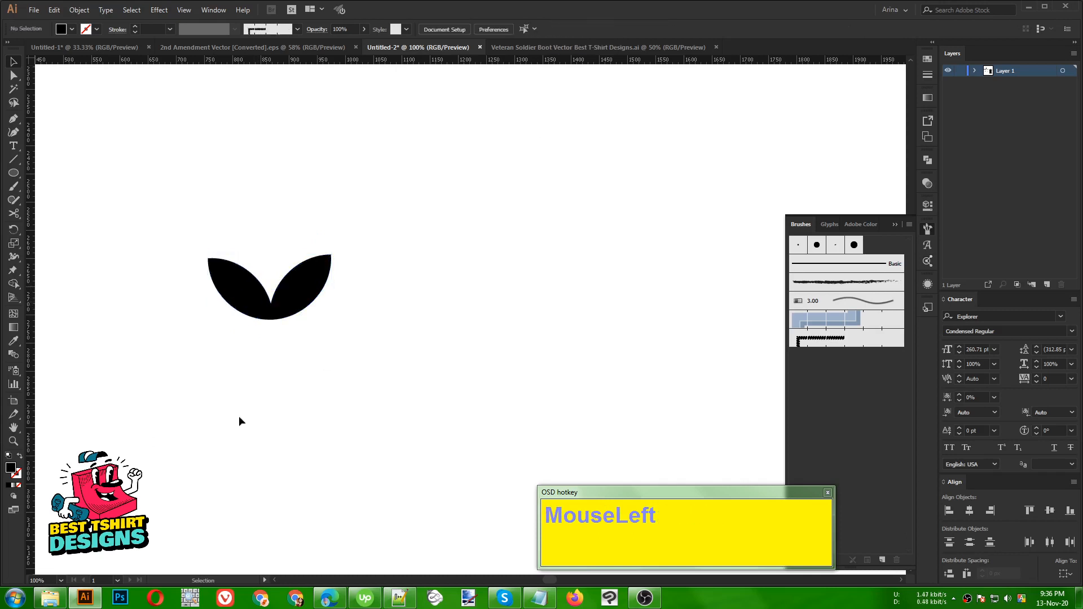
Group the two leaves and place the pair beside the rope ring's lower left, scaled to about 51 by 97 px and opening right
{"action": "scroll", "coordinate": [326, 282], "scroll_direction": "down", "scroll_amount": 4}
{"action": "left_click_drag", "start_coordinate": [242, 254], "coordinate": [611, 304]}
{"action": "key", "text": "ctrl+g"}
Enlarge the leaf pair proportionally to about 61 px wide and move it to the empty artboard area left of the design
{"action": "scroll", "coordinate": [436, 308], "scroll_direction": "up", "scroll_amount": 1}
{"action": "scroll", "coordinate": [656, 309], "scroll_direction": "up", "scroll_amount": 1}
{"action": "scroll", "coordinate": [448, 317], "scroll_direction": "down", "scroll_amount": 1}
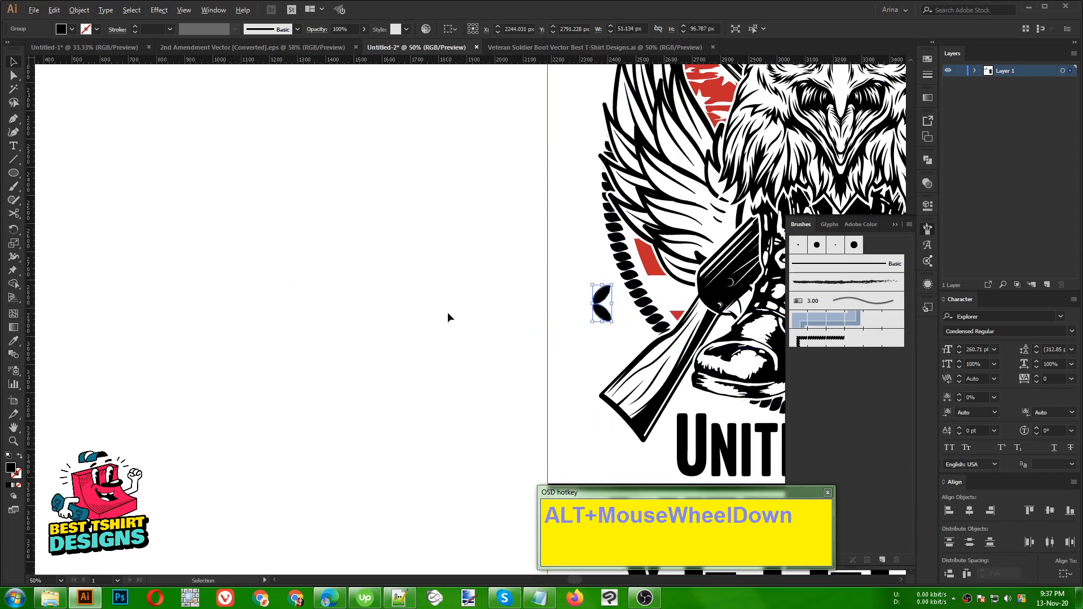
{"action": "scroll", "coordinate": [451, 316], "scroll_direction": "down", "scroll_amount": 1}
{"action": "scroll", "coordinate": [508, 311], "scroll_direction": "up", "scroll_amount": 1}
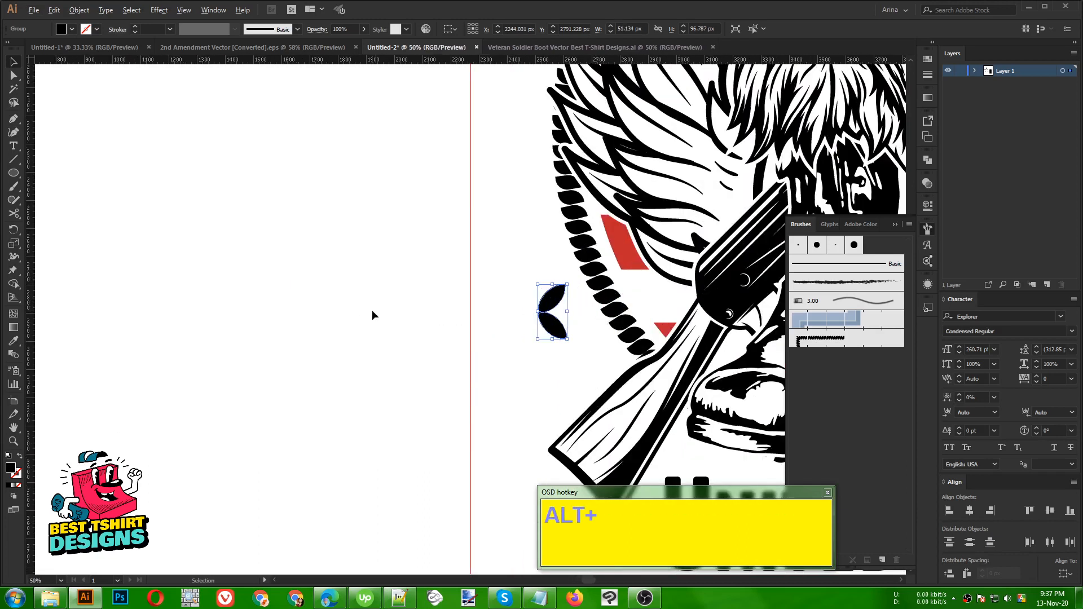
{"action": "scroll", "coordinate": [371, 315], "scroll_direction": "down", "scroll_amount": 1}
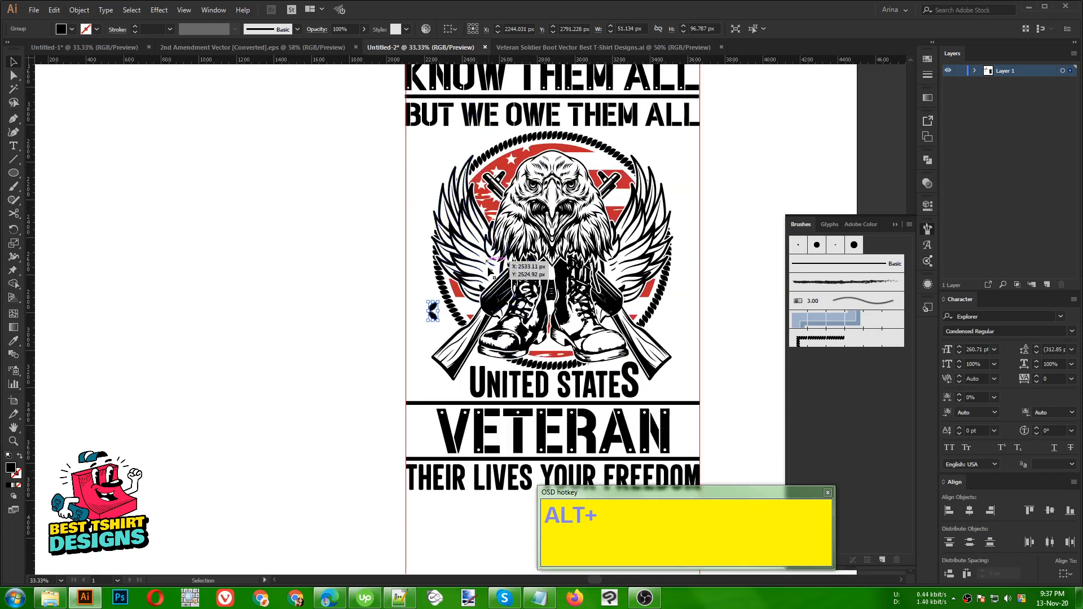
{"action": "scroll", "coordinate": [446, 299], "scroll_direction": "up", "scroll_amount": 3}
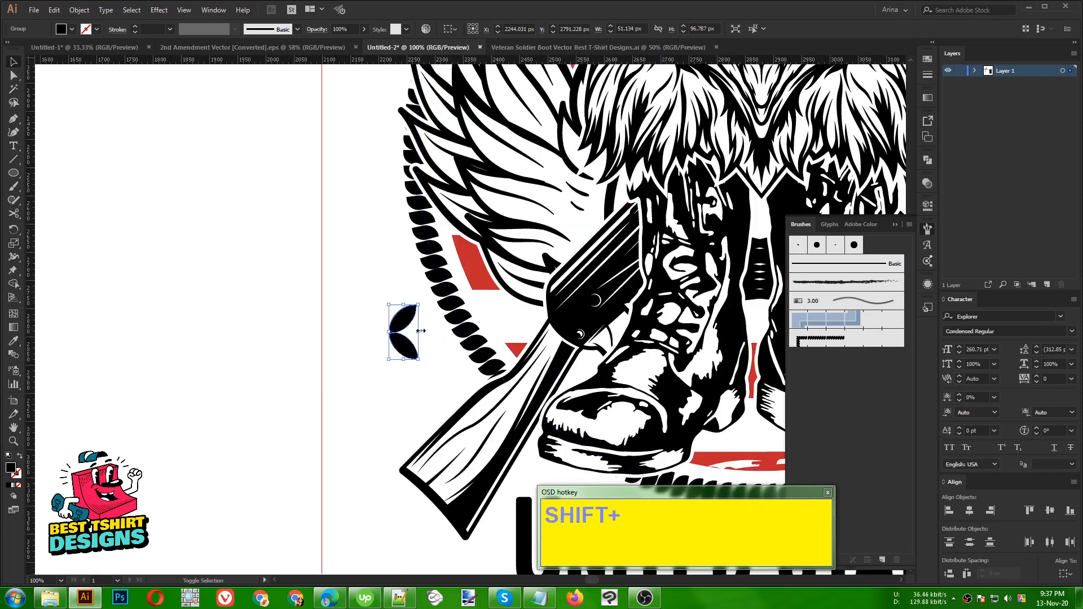
{"action": "left_click_drag", "start_coordinate": [421, 331], "coordinate": [424, 331]}
{"action": "scroll", "coordinate": [524, 326], "scroll_direction": "down", "scroll_amount": 1}
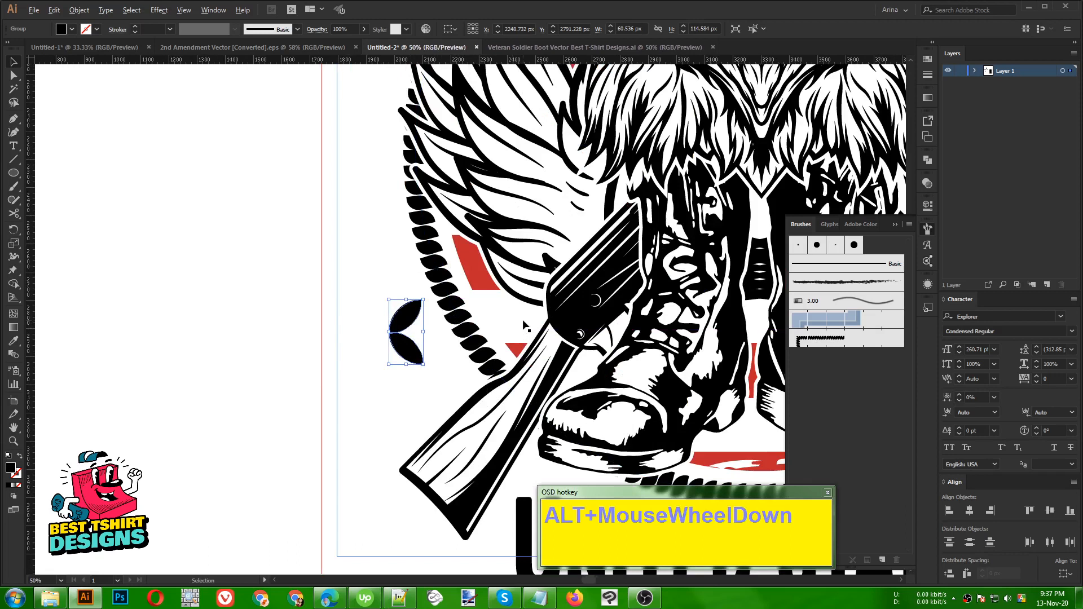
{"action": "scroll", "coordinate": [524, 326], "scroll_direction": "down", "scroll_amount": 3}
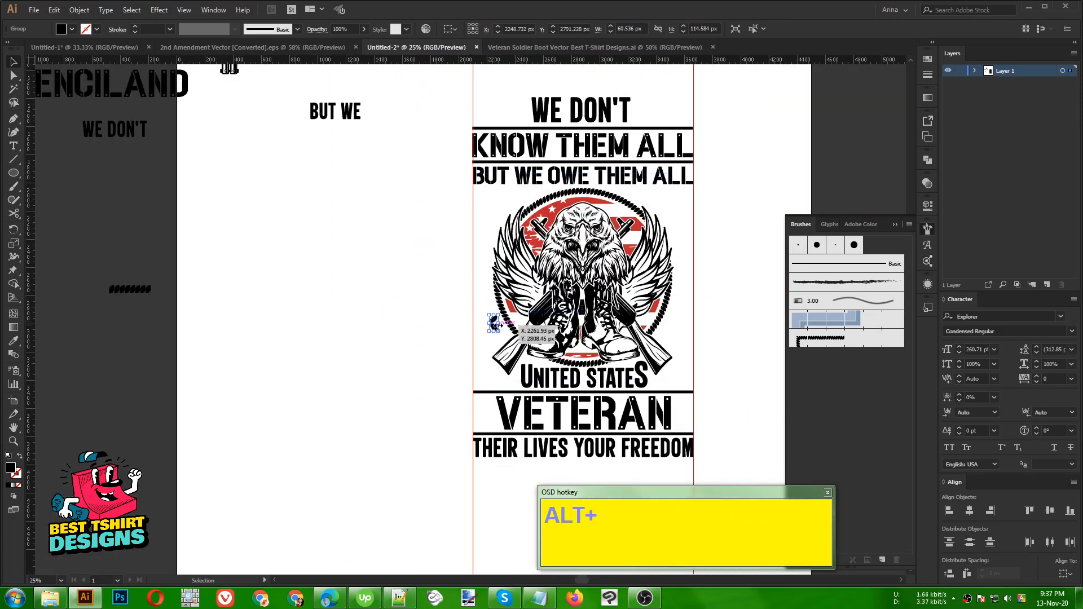
{"action": "left_click_drag", "start_coordinate": [494, 330], "coordinate": [277, 306]}
{"action": "scroll", "coordinate": [283, 307], "scroll_direction": "up", "scroll_amount": 4}
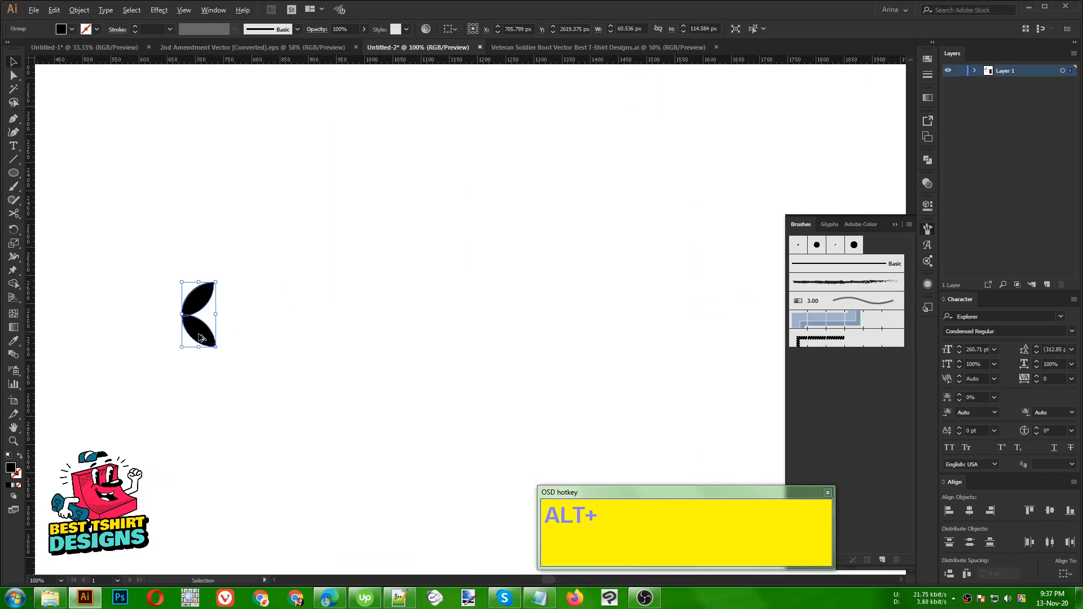
Duplicate the leaf pair to the right and repeat the copy to form a horizontal row of 14 closely spaced pairs
{"action": "left_click_drag", "start_coordinate": [198, 337], "coordinate": [231, 336]}
{"action": "scroll", "coordinate": [145, 297], "scroll_direction": "down", "scroll_amount": 1}
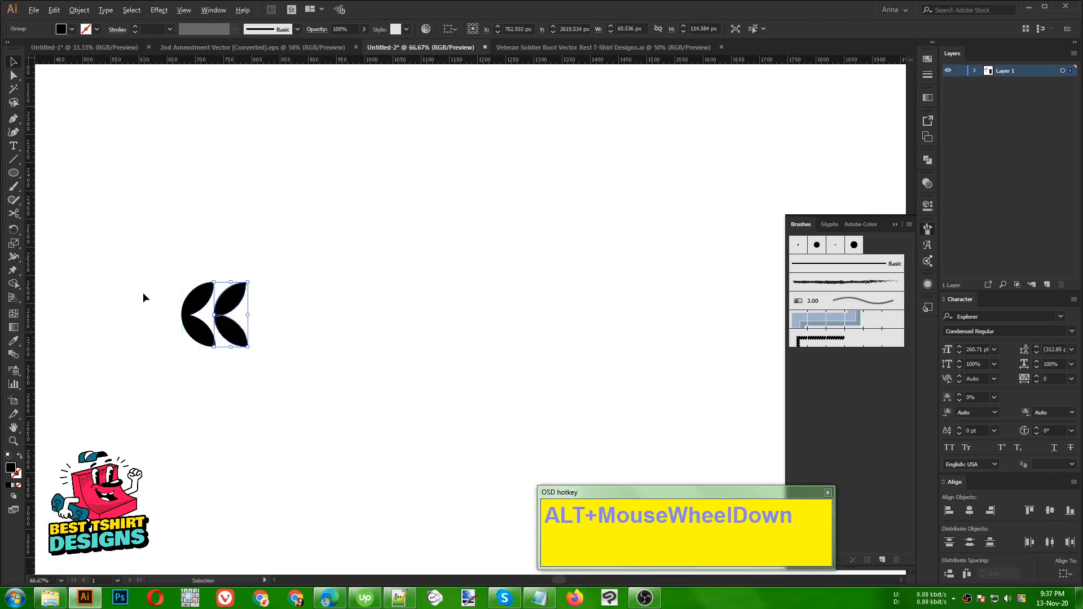
{"action": "key", "text": "ctrl+d"}
{"action": "key", "text": "ctrl+d"}
{"action": "key", "text": "ctrl+d"}
{"action": "key", "text": "ctrl+d"}
{"action": "key", "text": "ctrl+d"}
{"action": "key", "text": "ctrl+d"}
{"action": "key", "text": "ctrl+d"}
{"action": "key", "text": "ctrl+d"}
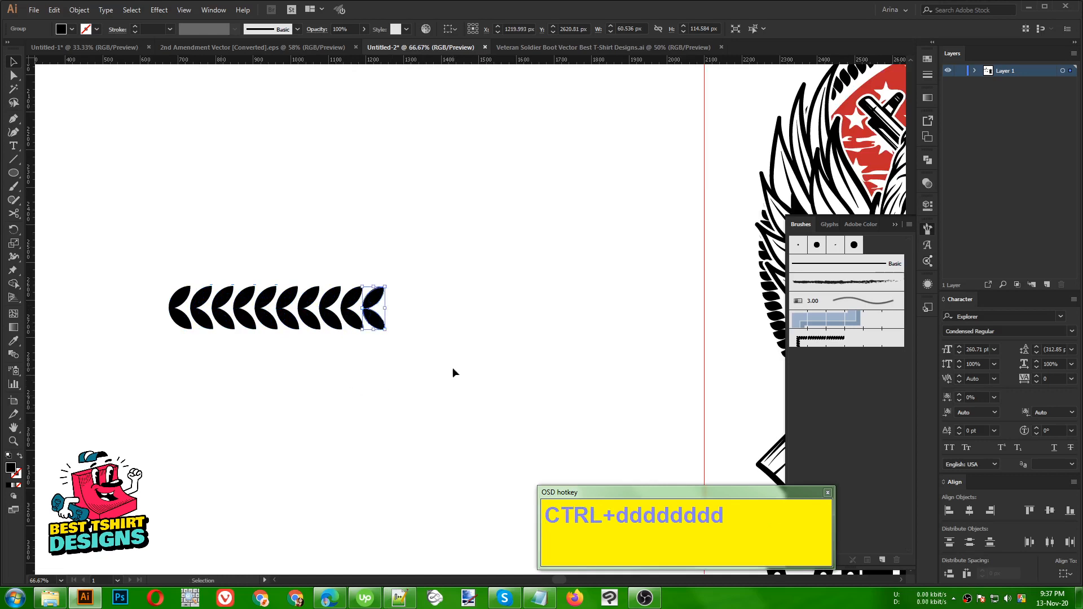
{"action": "key", "text": "ctrl+d"}
{"action": "key", "text": "ctrl+d"}
{"action": "key", "text": "ctrl+d"}
{"action": "key", "text": "ctrl+d"}
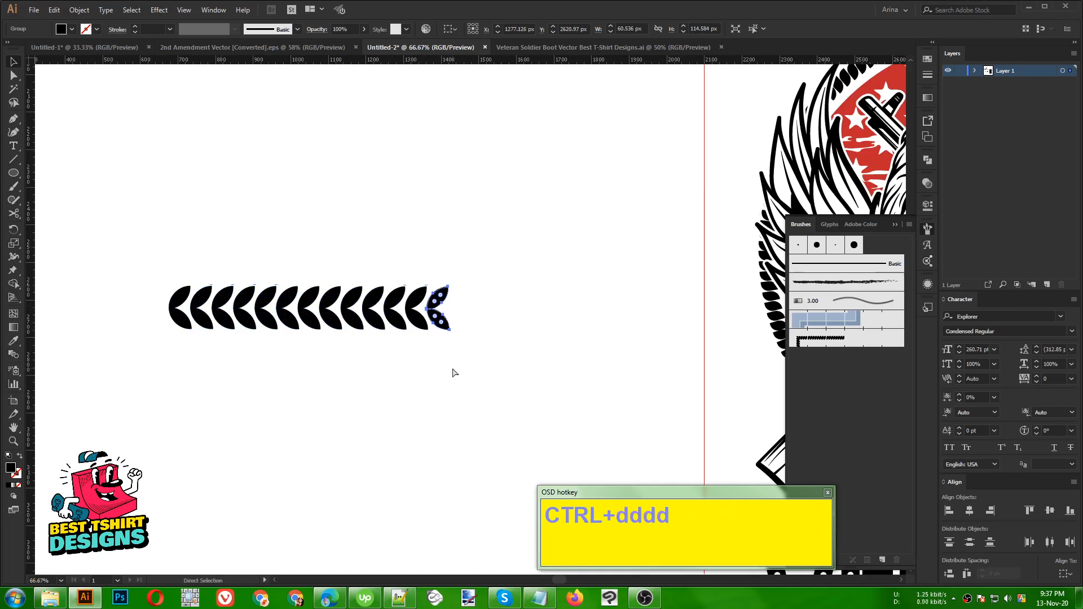
Align all the leaf pairs in the row to a common vertical center and deselect them
{"action": "left_click_drag", "start_coordinate": [494, 377], "coordinate": [106, 242]}
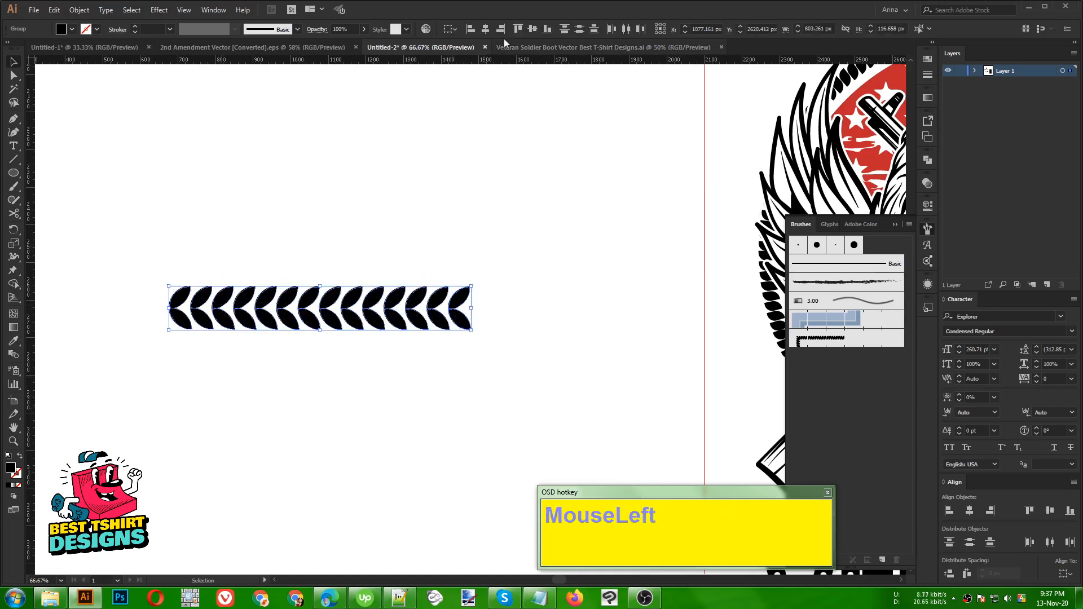
{"action": "left_click", "coordinate": [532, 28]}
{"action": "left_click", "coordinate": [320, 226]}
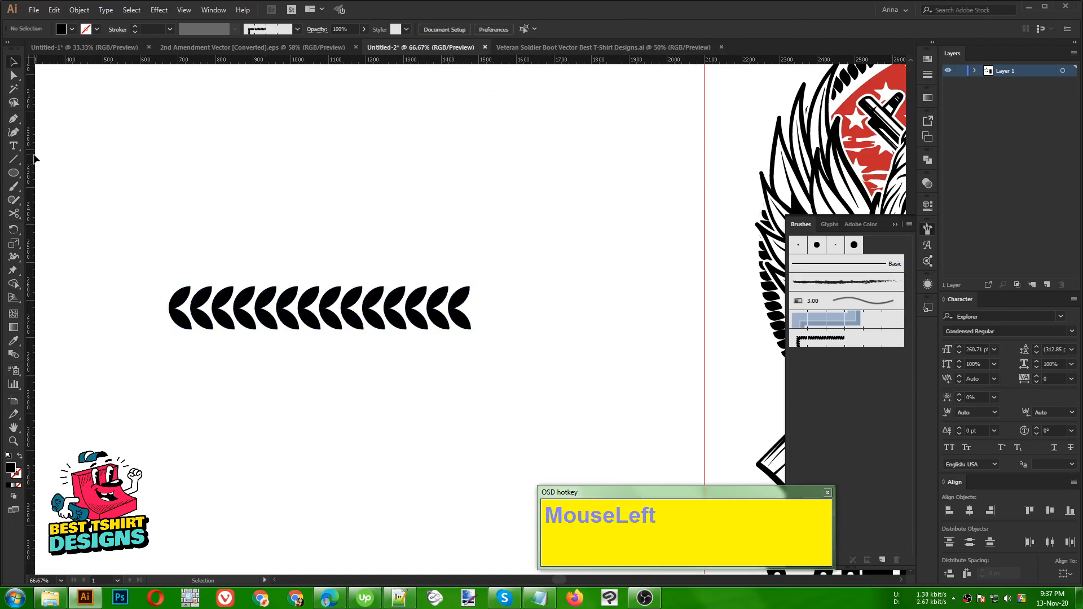
Draw a horizontal line about 984 px long through the middle of the leaf-pair row, extending past both ends
{"action": "left_click", "coordinate": [14, 158]}
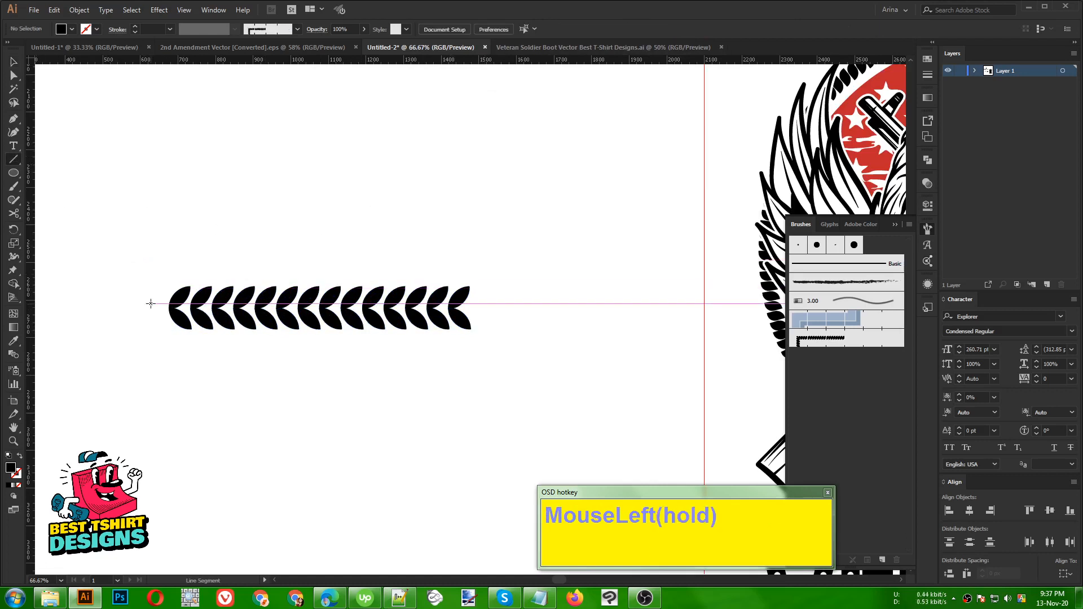
{"action": "left_click_drag", "start_coordinate": [153, 309], "coordinate": [523, 308]}
{"action": "key", "text": "shift+v"}
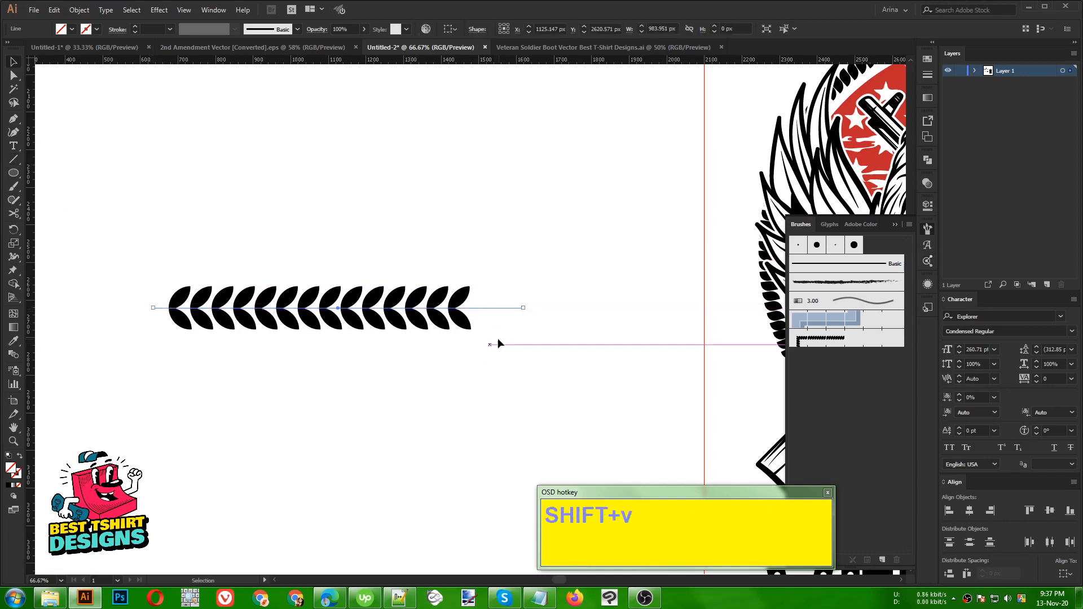
{"action": "left_click", "coordinate": [501, 309]}
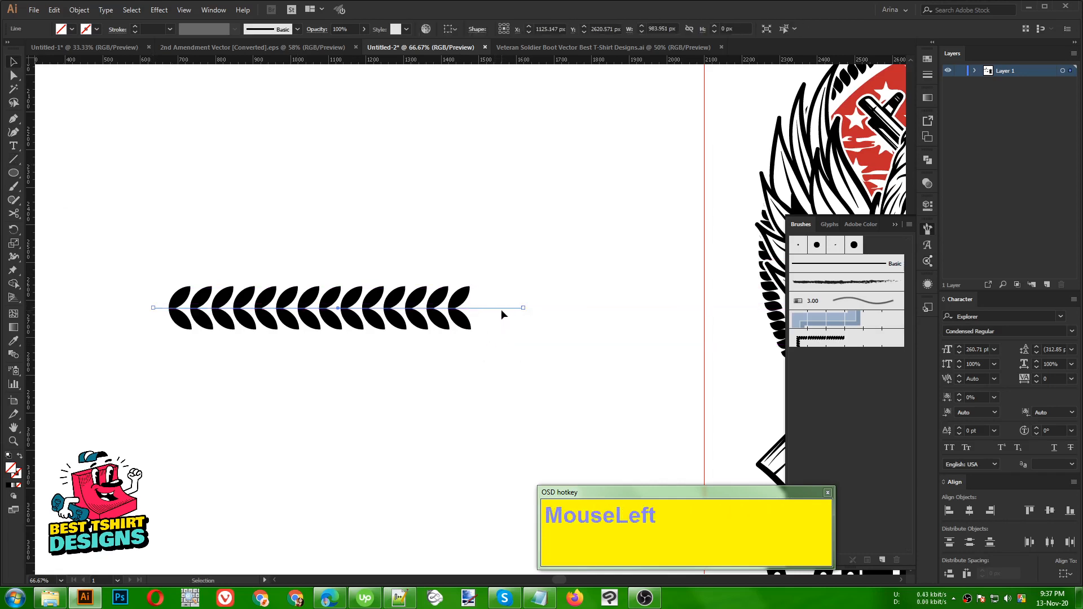
Give the line through the leaf row a black stroke with a 10 pt weight
{"action": "left_click", "coordinate": [97, 31]}
{"action": "left_click", "coordinate": [31, 49]}
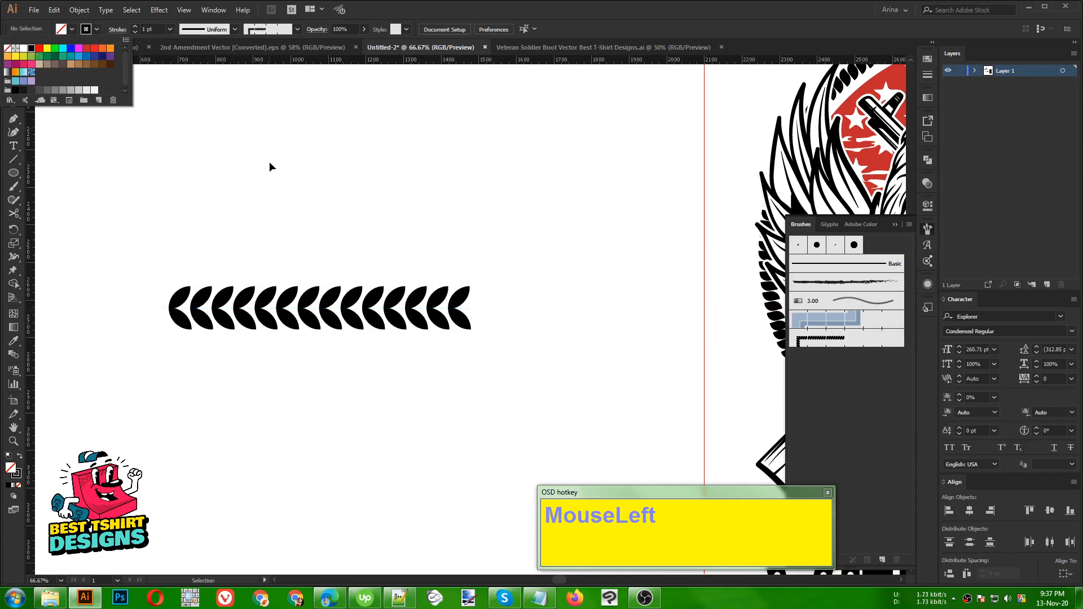
{"action": "left_click", "coordinate": [189, 114]}
{"action": "left_click_drag", "start_coordinate": [483, 320], "coordinate": [487, 343]}
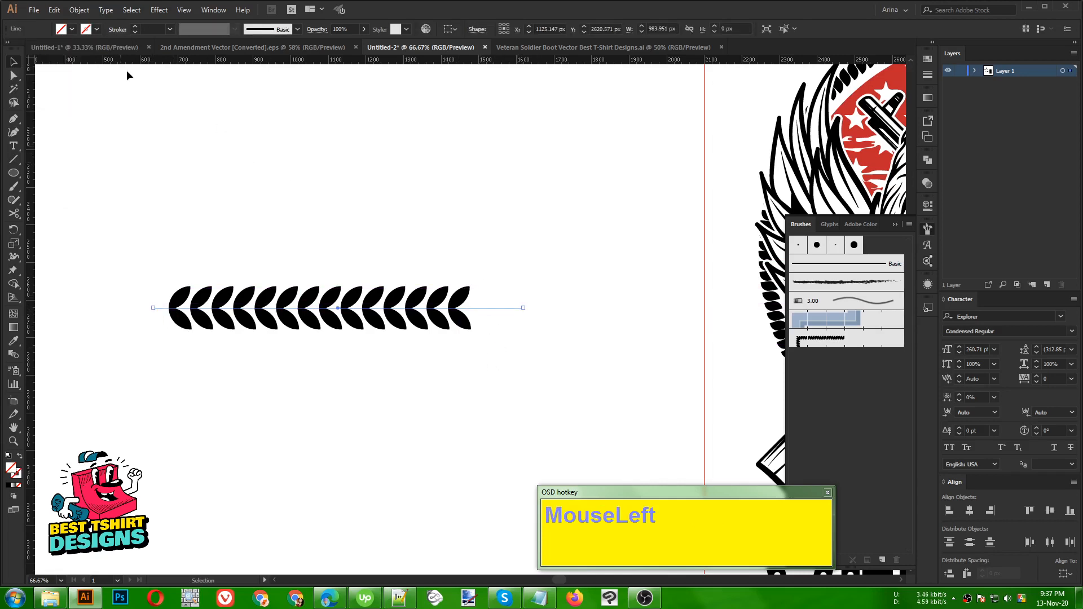
{"action": "left_click", "coordinate": [96, 30]}
{"action": "left_click", "coordinate": [32, 50]}
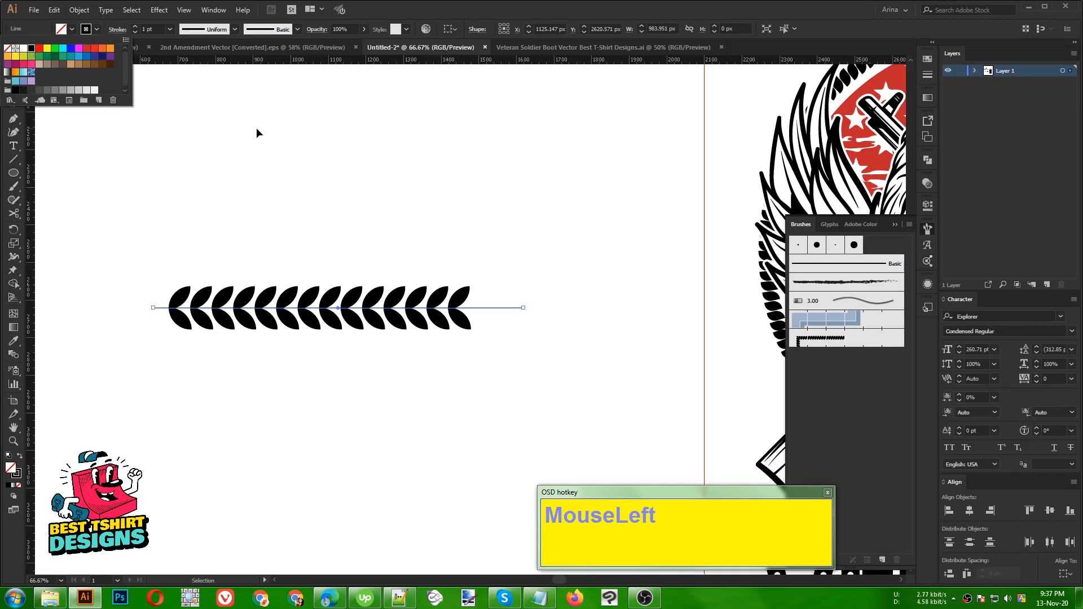
{"action": "left_click", "coordinate": [151, 29]}
{"action": "scroll", "coordinate": [151, 29], "scroll_direction": "up", "scroll_amount": 1}
{"action": "left_click", "coordinate": [351, 137]}
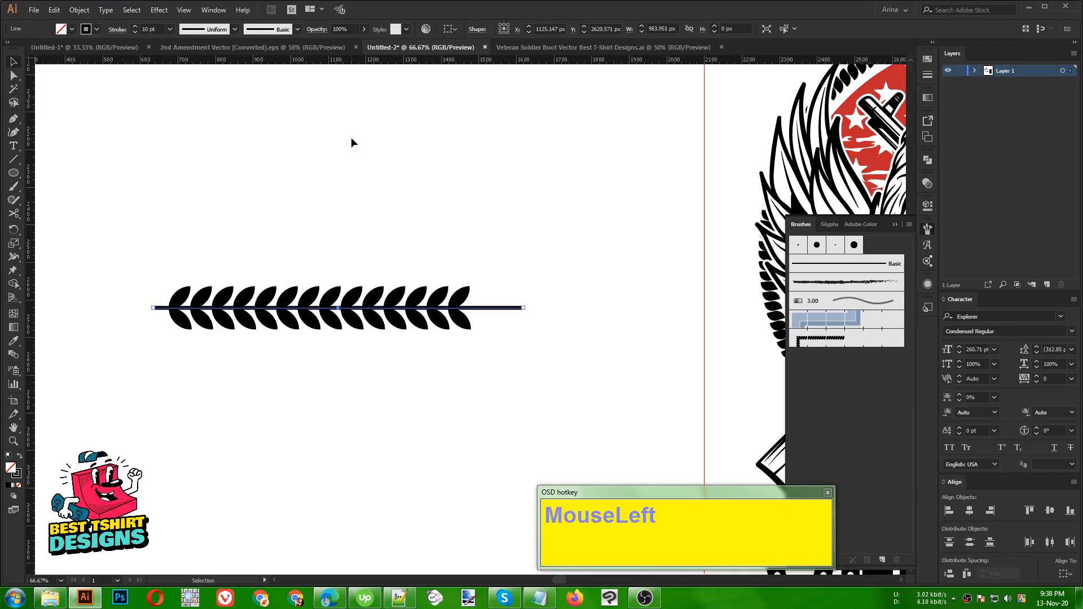
Shorten the line by moving its right end anchor inward to about X 1498 px, just past the last leaf pair
{"action": "key", "text": "a"}
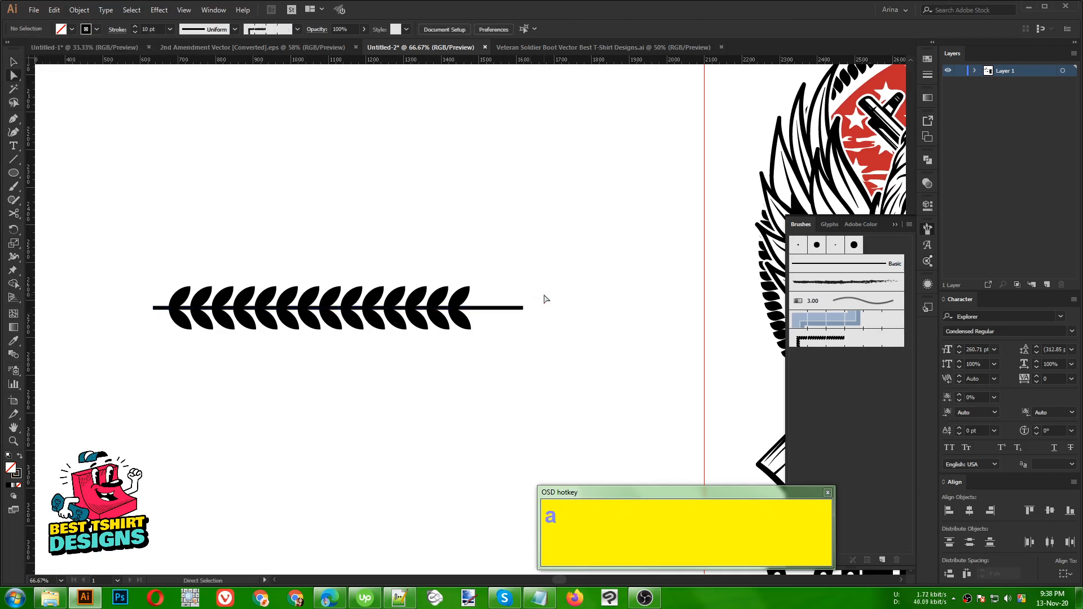
{"action": "left_click", "coordinate": [523, 308]}
{"action": "key", "text": "Left"}
{"action": "key", "text": "Left"}
{"action": "key", "text": "Left"}
{"action": "key", "text": "Left"}
{"action": "key", "text": "Left"}
{"action": "key", "text": "Left"}
{"action": "key", "text": "Left"}
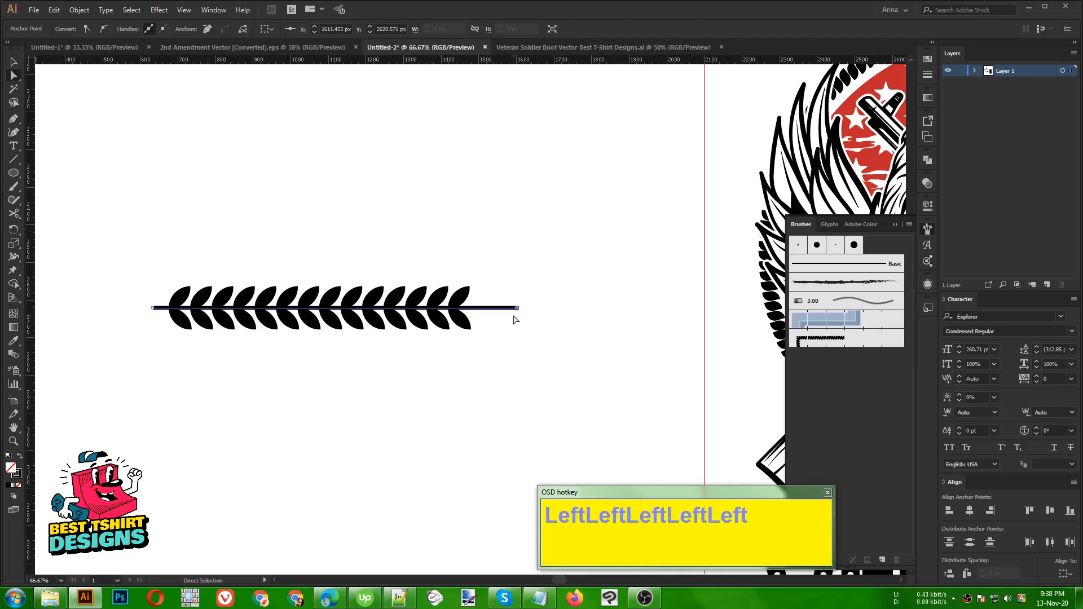
{"action": "key", "text": "v"}
{"action": "left_click", "coordinate": [532, 322]}
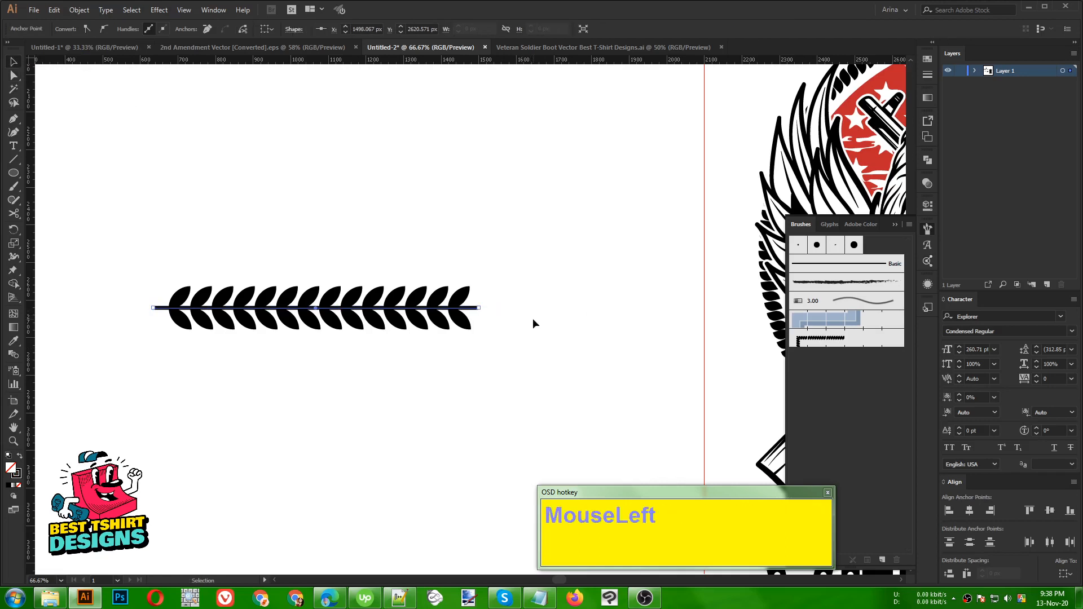
Create a new pattern brush from the leaf pairs and stem line, using the Approximate path fit
{"action": "left_click_drag", "start_coordinate": [162, 254], "coordinate": [529, 397]}
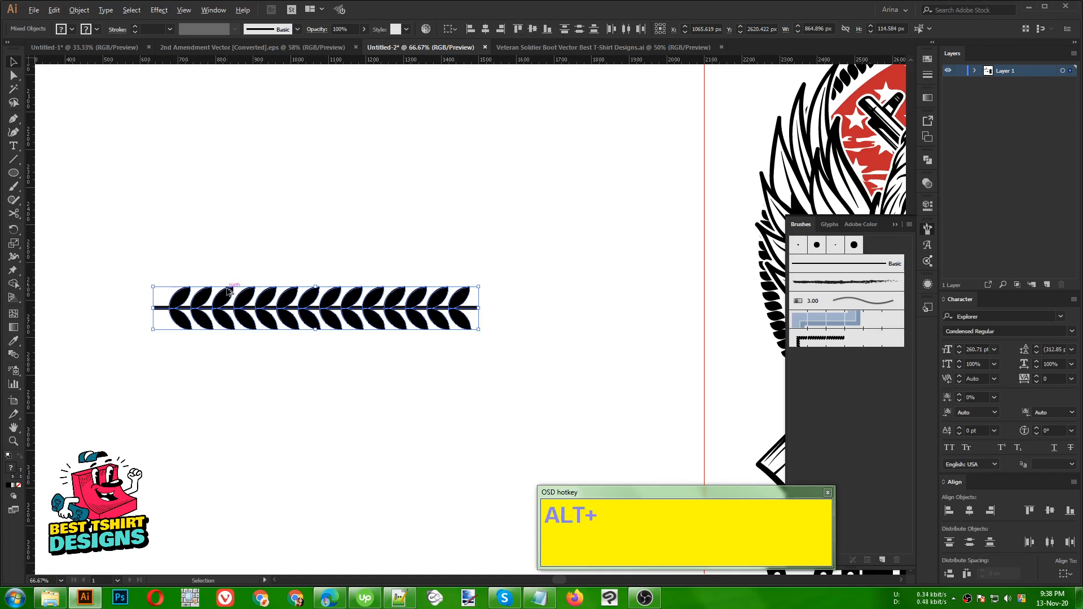
{"action": "scroll", "coordinate": [228, 290], "scroll_direction": "down", "scroll_amount": 1}
{"action": "scroll", "coordinate": [308, 318], "scroll_direction": "down", "scroll_amount": 1}
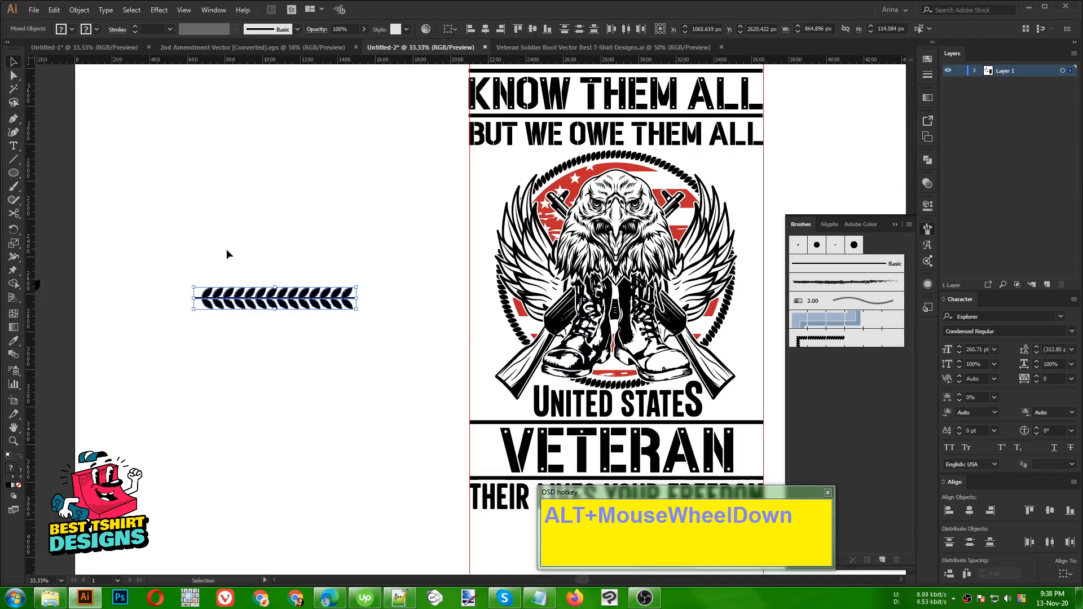
{"action": "left_click_drag", "start_coordinate": [173, 256], "coordinate": [370, 344]}
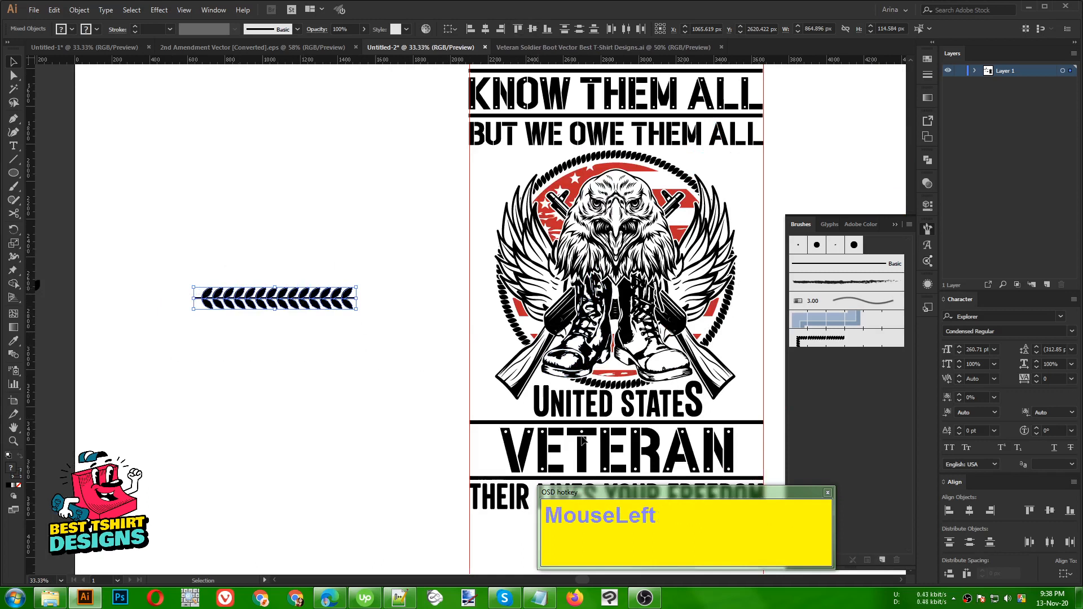
{"action": "left_click", "coordinate": [881, 561]}
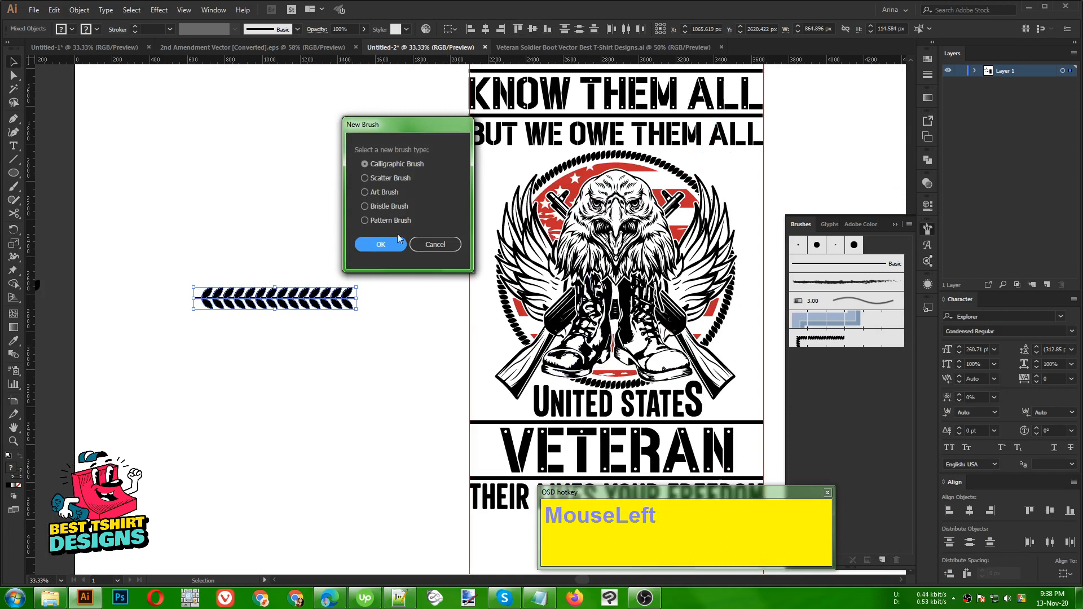
{"action": "left_click", "coordinate": [382, 224]}
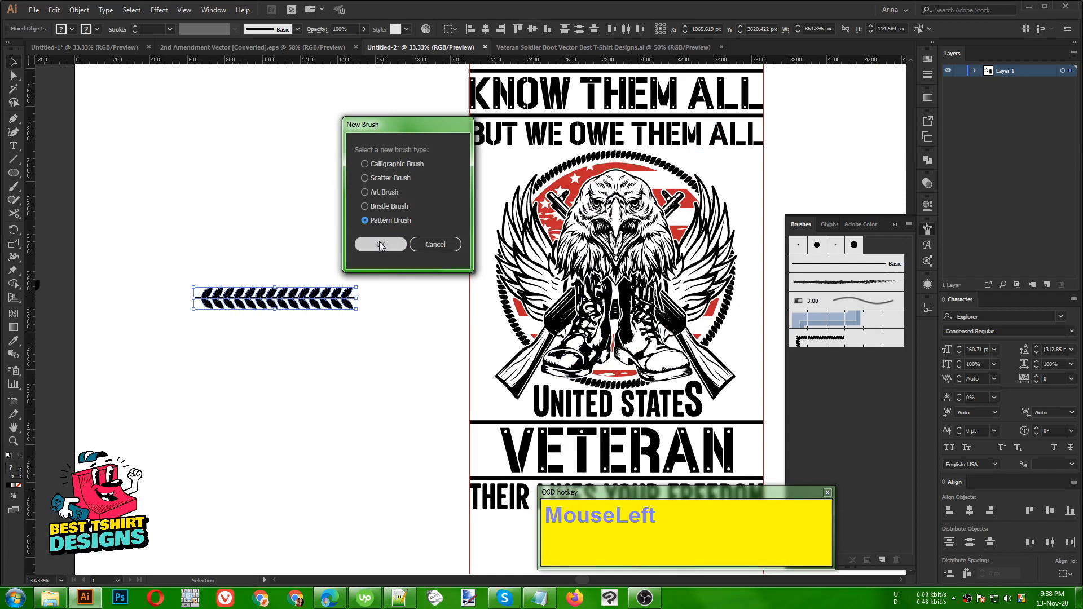
{"action": "left_click", "coordinate": [381, 244]}
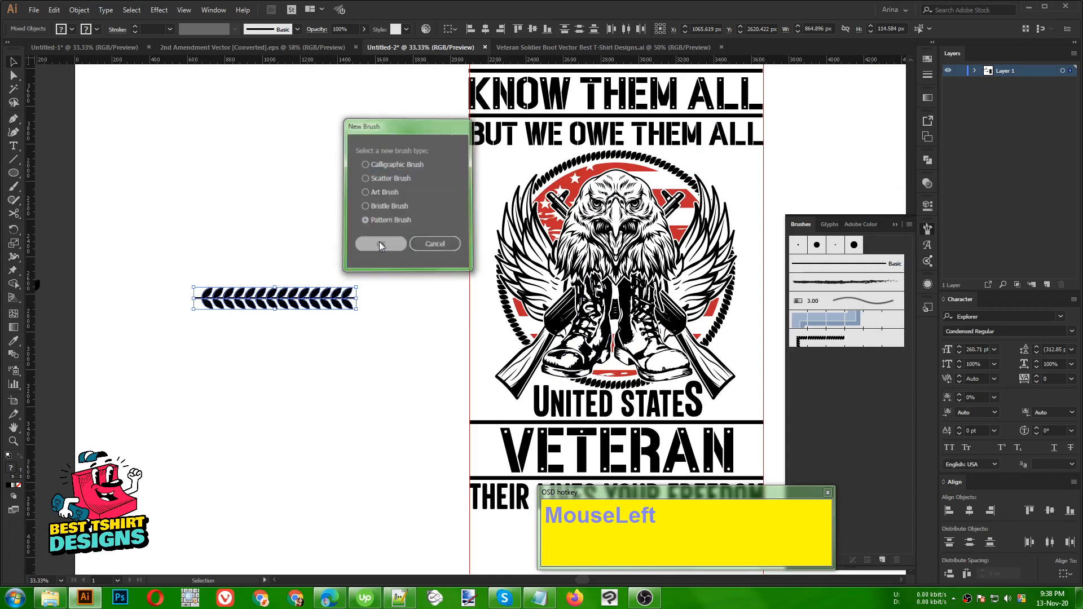
{"action": "left_click", "coordinate": [589, 332]}
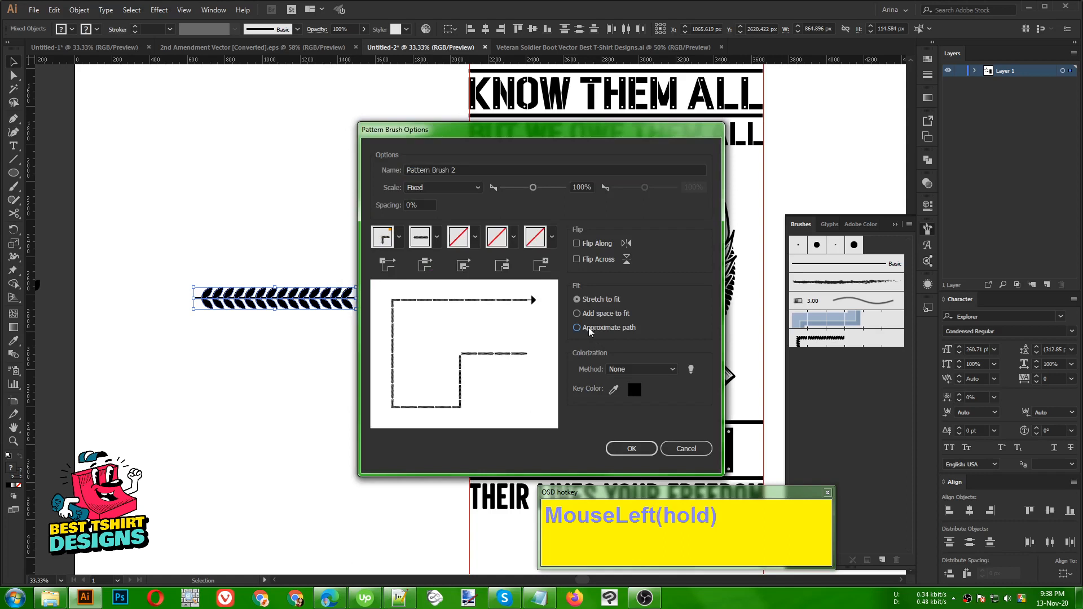
{"action": "left_click", "coordinate": [632, 449]}
{"action": "left_click", "coordinate": [212, 350]}
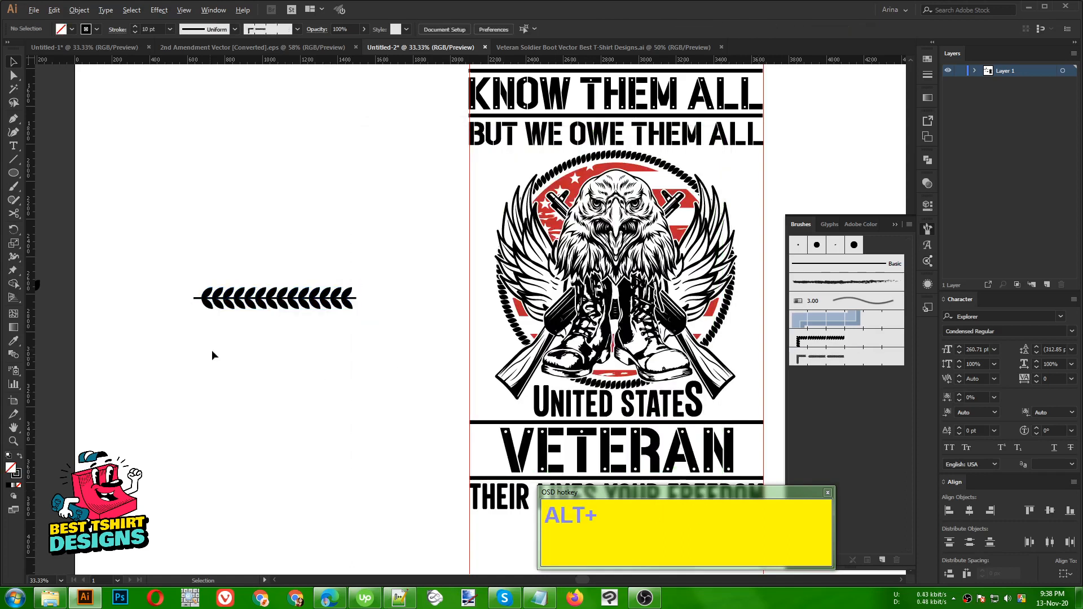
Try to draw a circle outward from the center of the eagle emblem
{"action": "scroll", "coordinate": [198, 344], "scroll_direction": "down", "scroll_amount": 1}
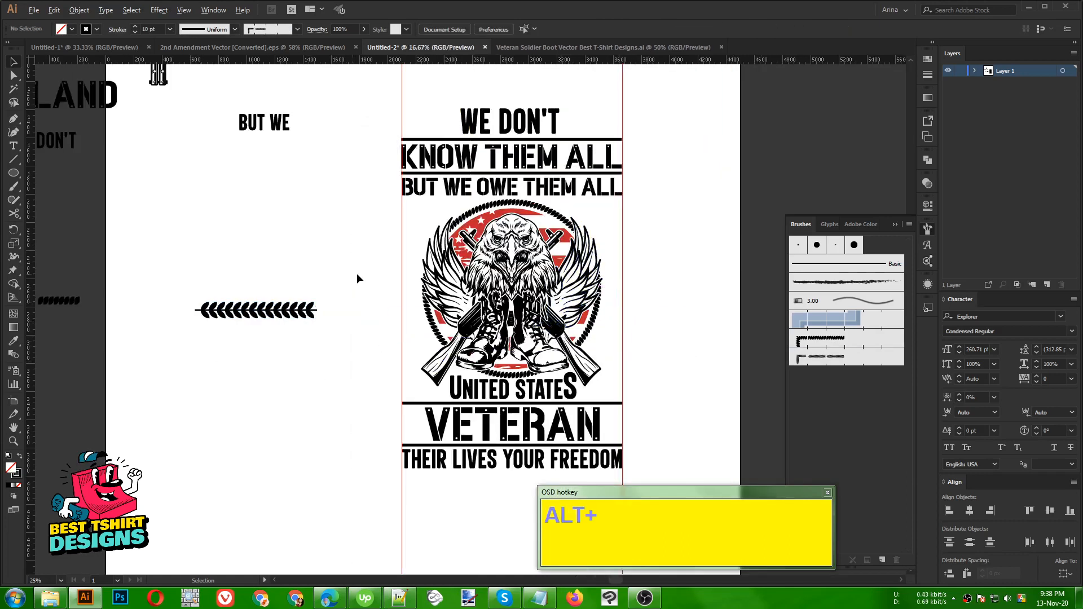
{"action": "scroll", "coordinate": [357, 273], "scroll_direction": "up", "scroll_amount": 1}
{"action": "scroll", "coordinate": [535, 274], "scroll_direction": "up", "scroll_amount": 1}
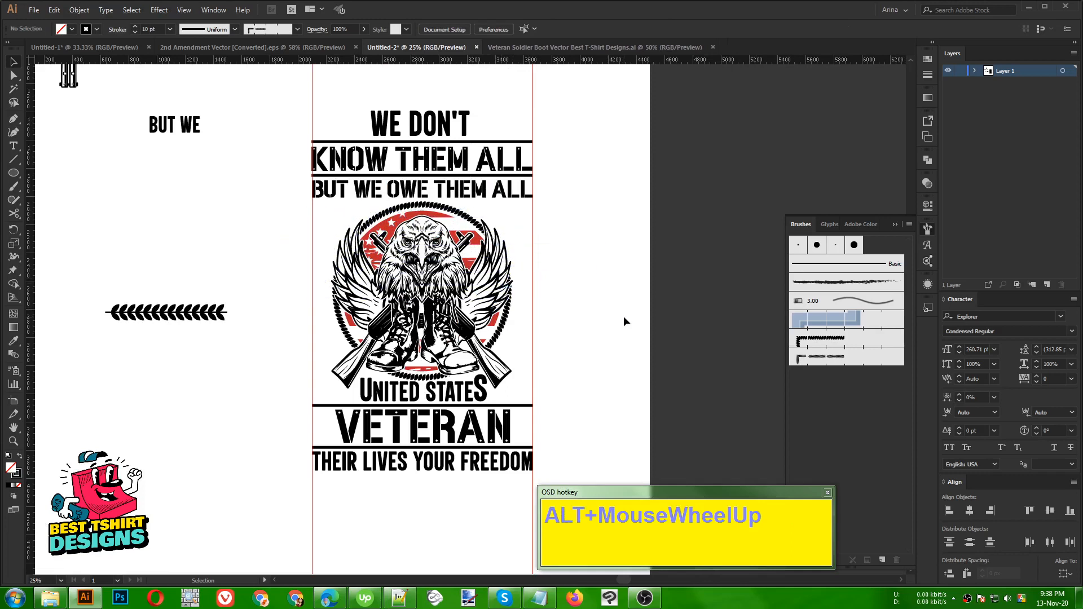
{"action": "left_click", "coordinate": [587, 299]}
{"action": "scroll", "coordinate": [588, 300], "scroll_direction": "up", "scroll_amount": 1}
{"action": "left_click", "coordinate": [16, 173]}
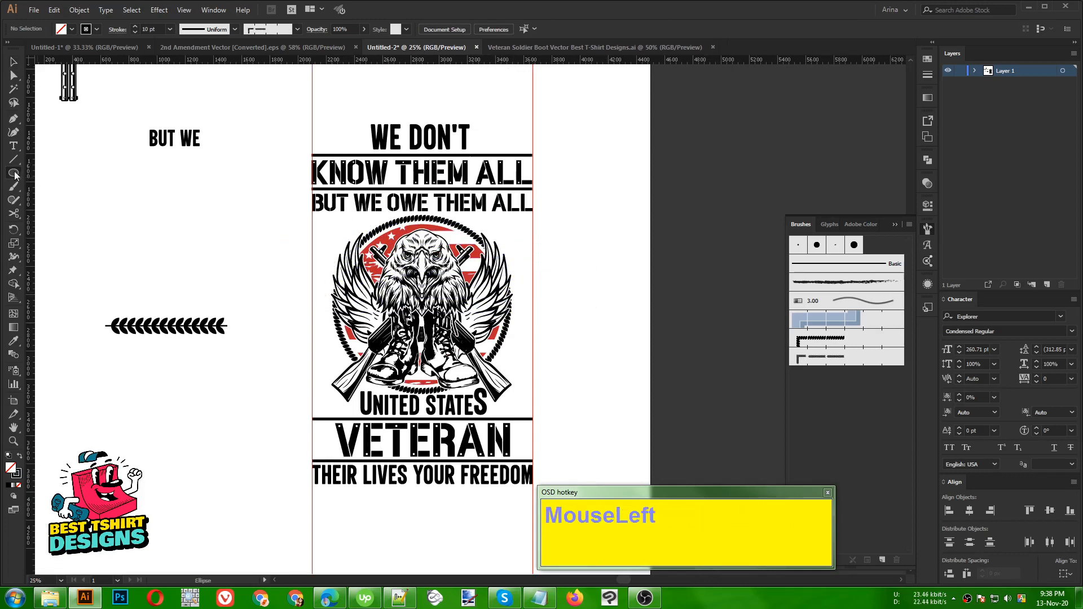
{"action": "left_click_drag", "start_coordinate": [420, 301], "coordinate": [522, 339]}
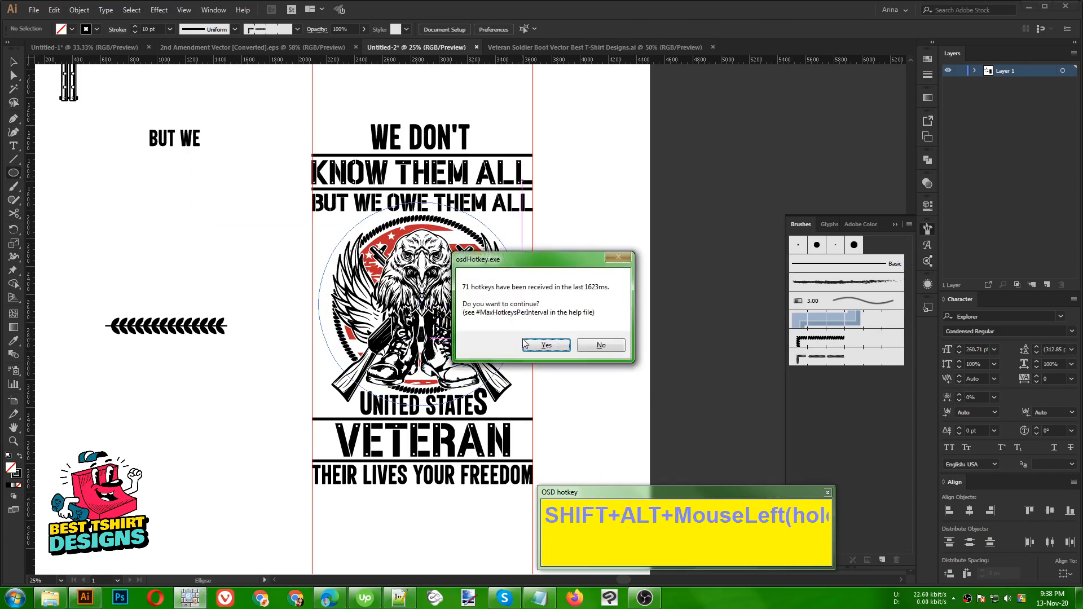
{"action": "left_click", "coordinate": [540, 345]}
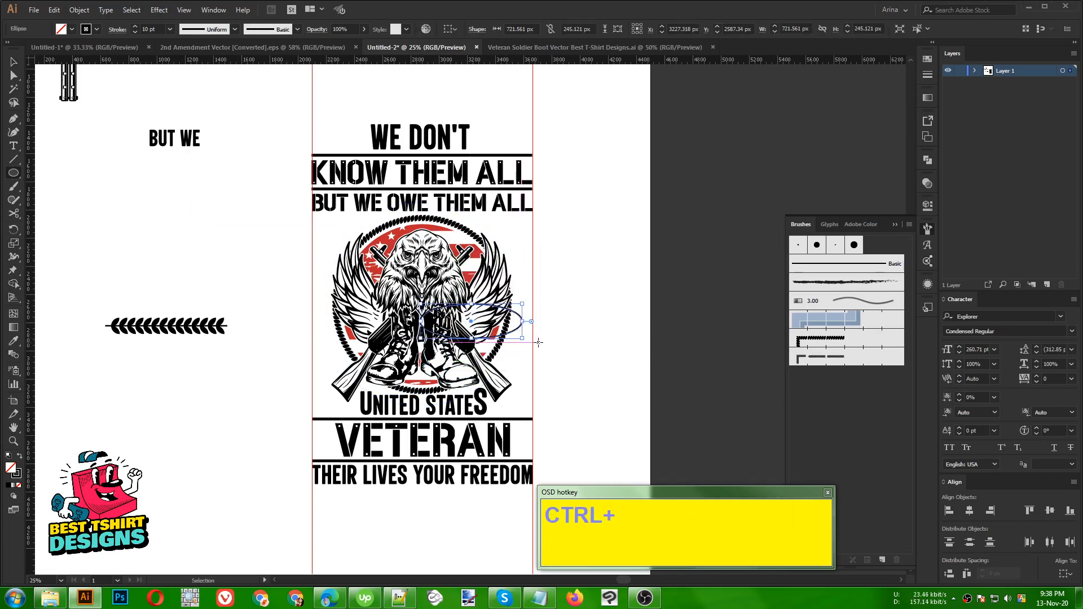
{"action": "key", "text": "ctrl+z"}
Draw a circle about 1468 px in diameter from the emblem's center, enclosing the rope ring and eagle wings
{"action": "left_click_drag", "start_coordinate": [423, 311], "coordinate": [526, 345]}
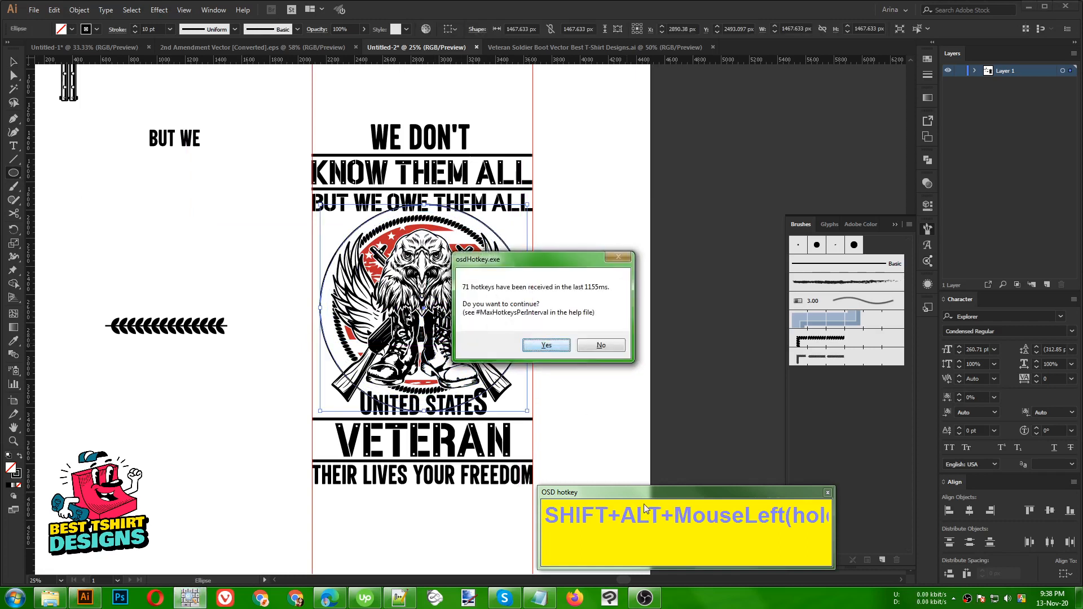
{"action": "left_click", "coordinate": [555, 349]}
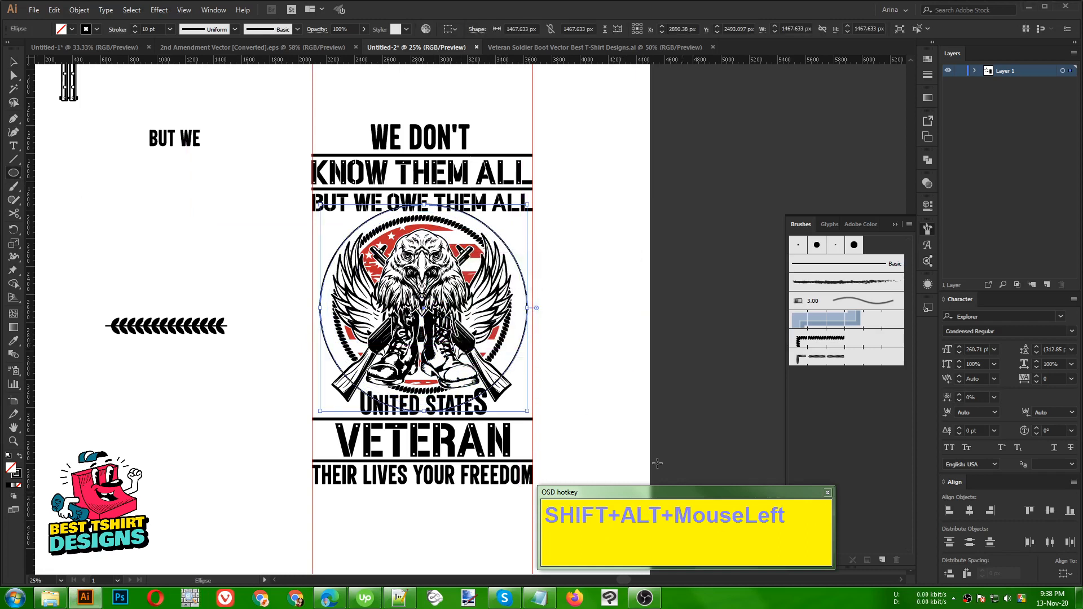
{"action": "key", "text": "v"}
{"action": "left_click", "coordinate": [640, 367]}
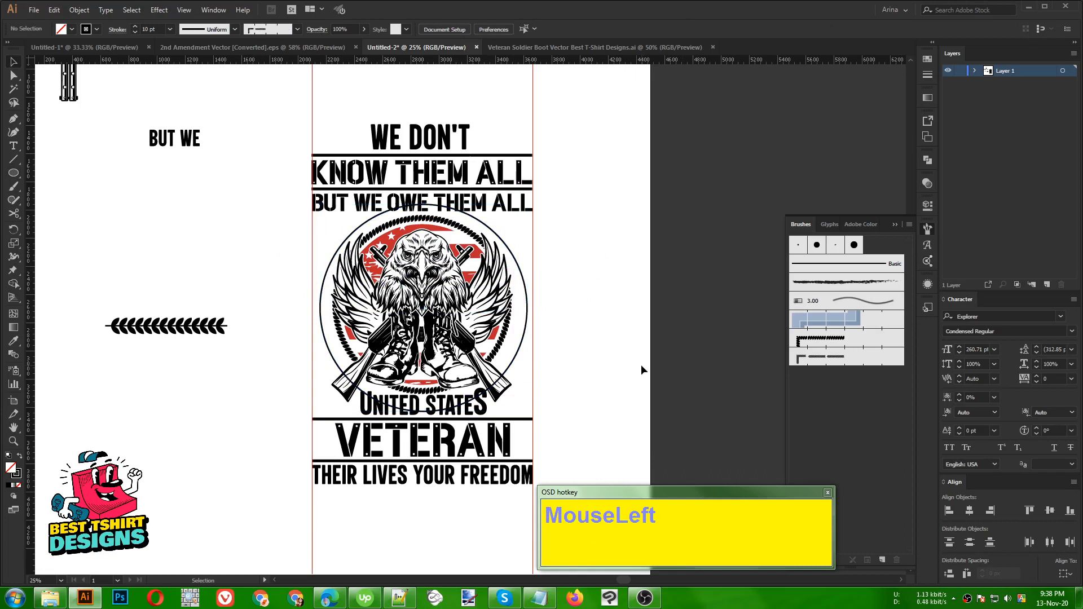
Nudge the outer circle up and slightly left to about X 2879, Y 2459 px, centering it around the rope ring
{"action": "scroll", "coordinate": [383, 264], "scroll_direction": "up", "scroll_amount": 1}
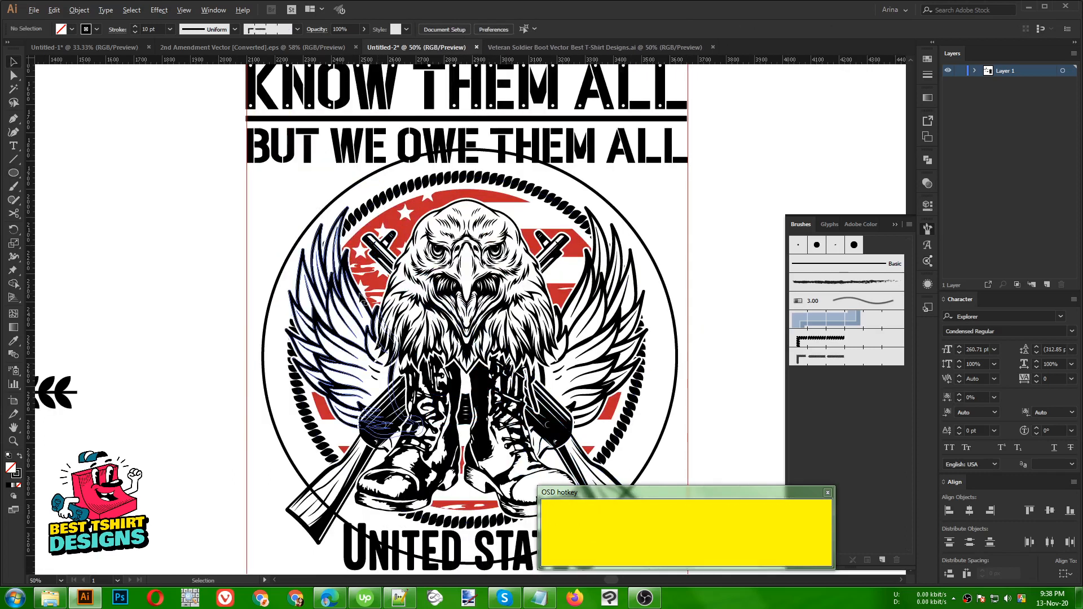
{"action": "scroll", "coordinate": [564, 386], "scroll_direction": "down", "scroll_amount": 1}
{"action": "left_click", "coordinate": [565, 388]}
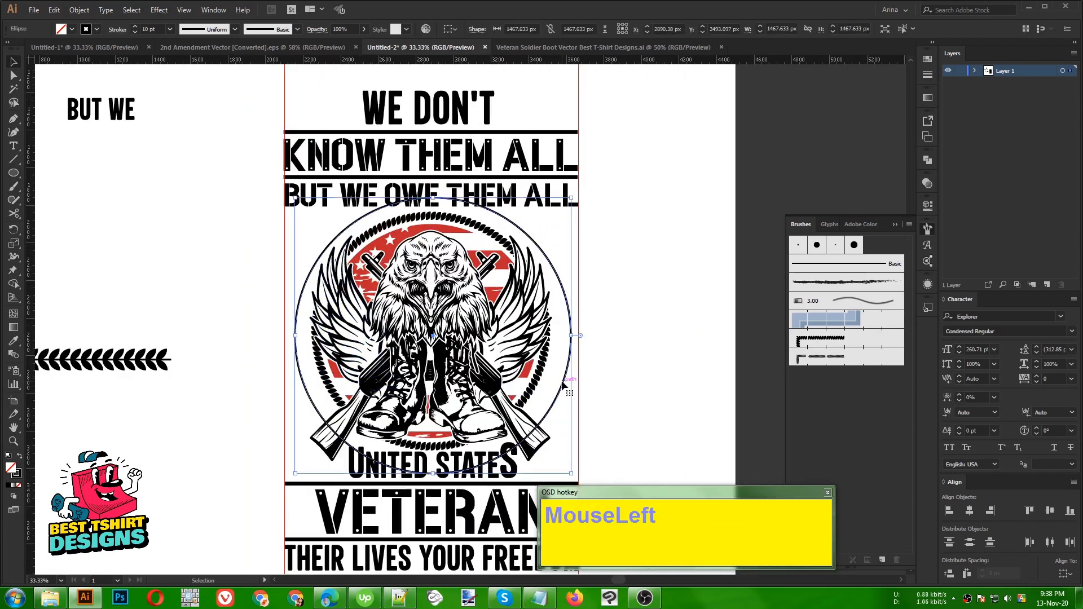
{"action": "key", "text": "Up"}
{"action": "key", "text": "Up"}
{"action": "key", "text": "Up"}
{"action": "key", "text": "Up"}
{"action": "key", "text": "Up"}
{"action": "key", "text": "Up"}
{"action": "key", "text": "Up"}
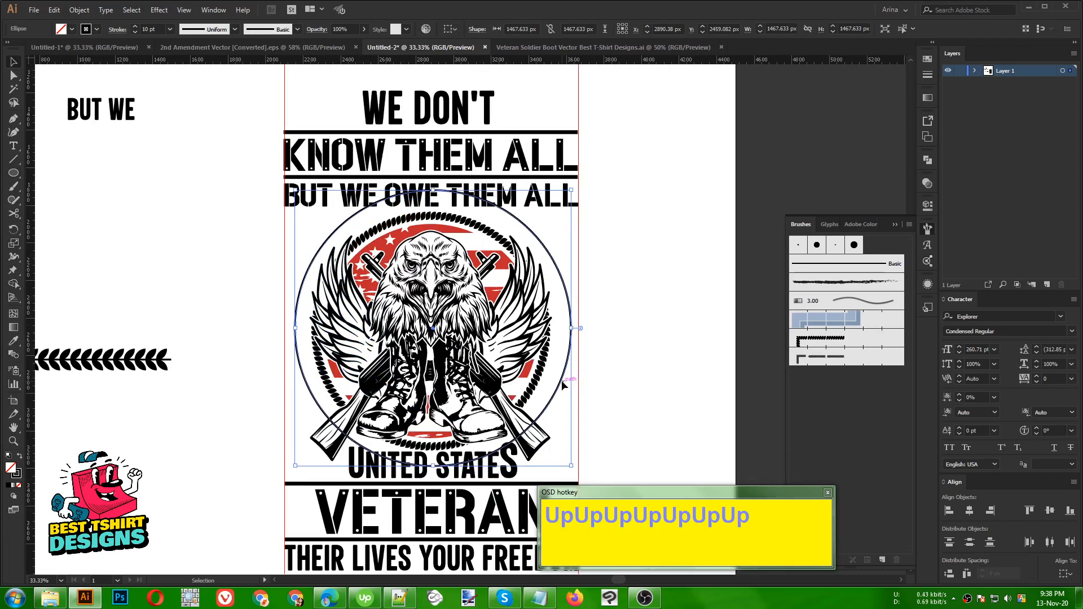
{"action": "key", "text": "Left"}
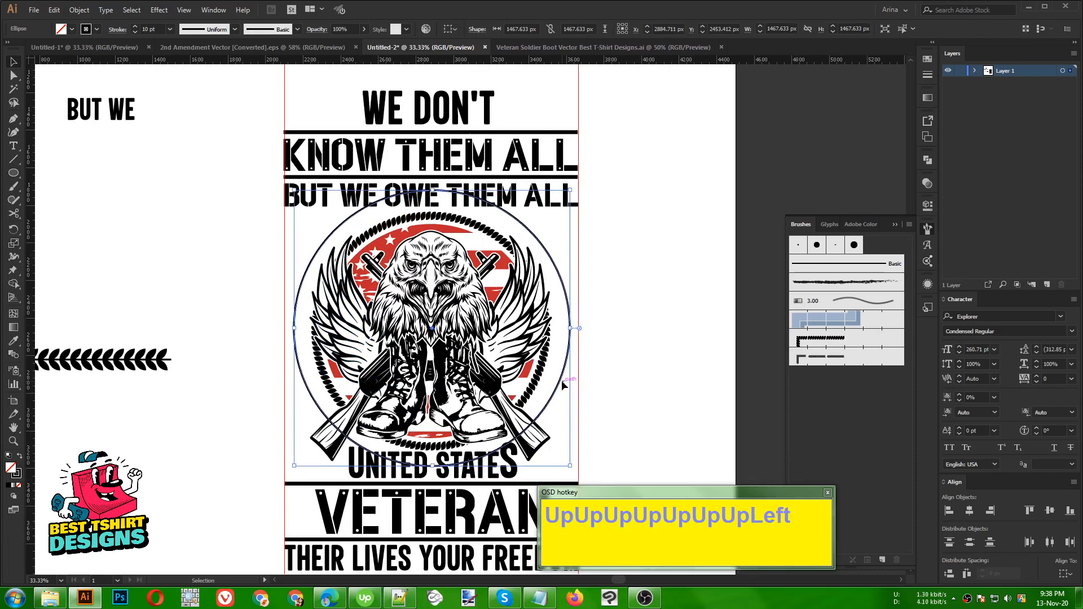
{"action": "key", "text": "Down"}
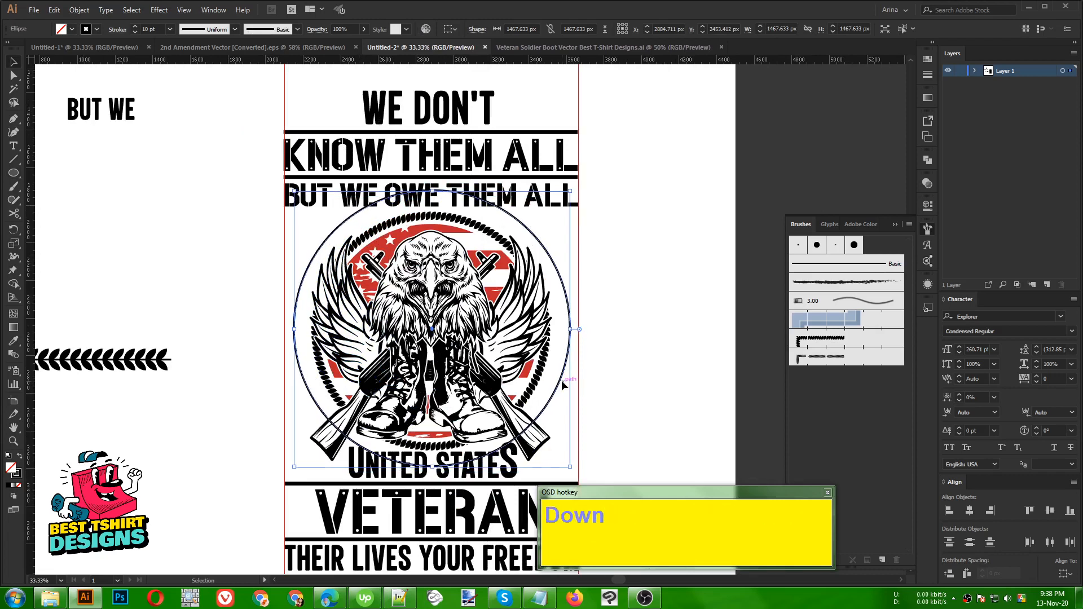
{"action": "key", "text": "Left"}
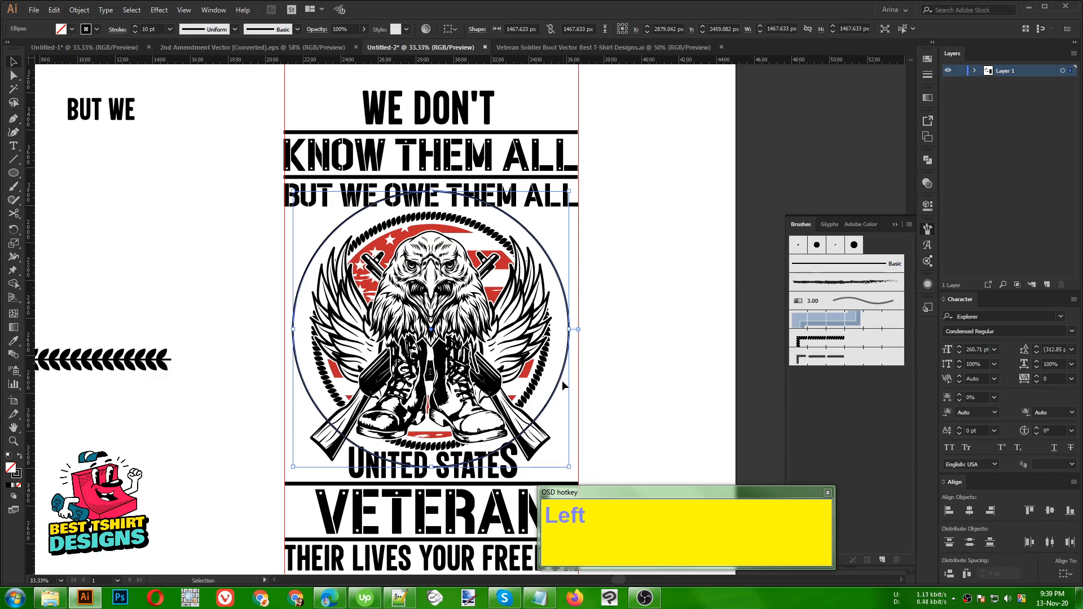
{"action": "left_click", "coordinate": [641, 298]}
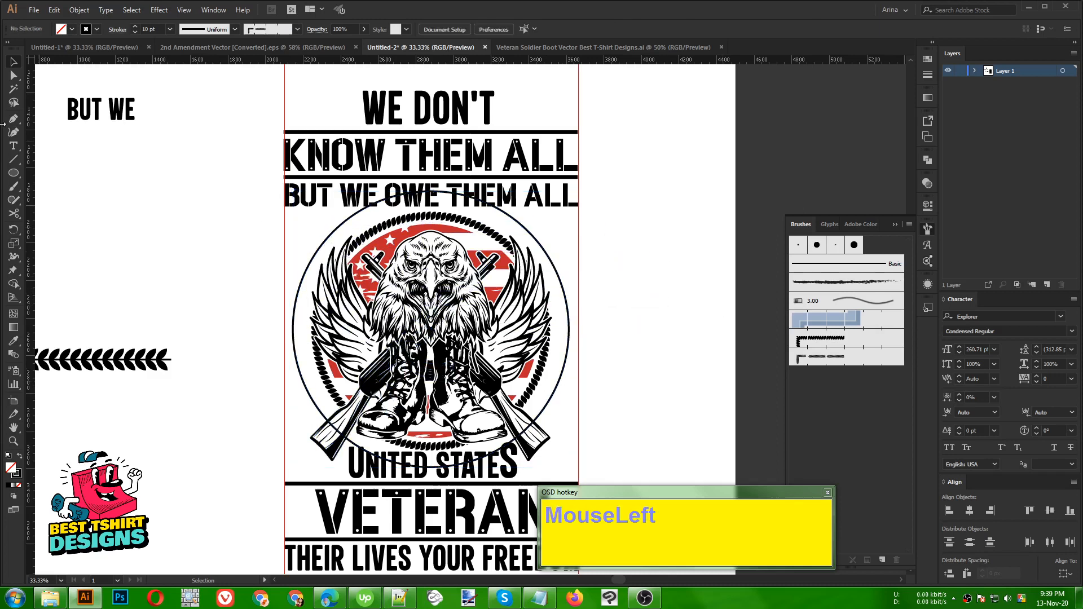
Add anchor points on the outer circle's upper-left and upper-right arcs, at about X 2417, Y 1889 px and X 3326, Y 1877 px
{"action": "left_click_drag", "start_coordinate": [16, 122], "coordinate": [68, 133]}
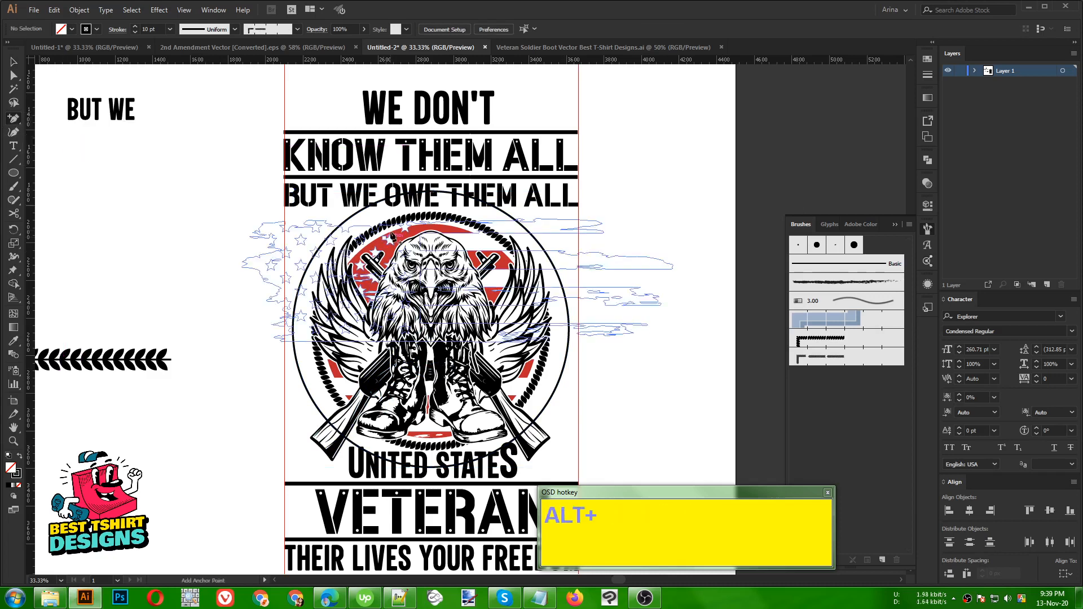
{"action": "scroll", "coordinate": [385, 215], "scroll_direction": "up", "scroll_amount": 1}
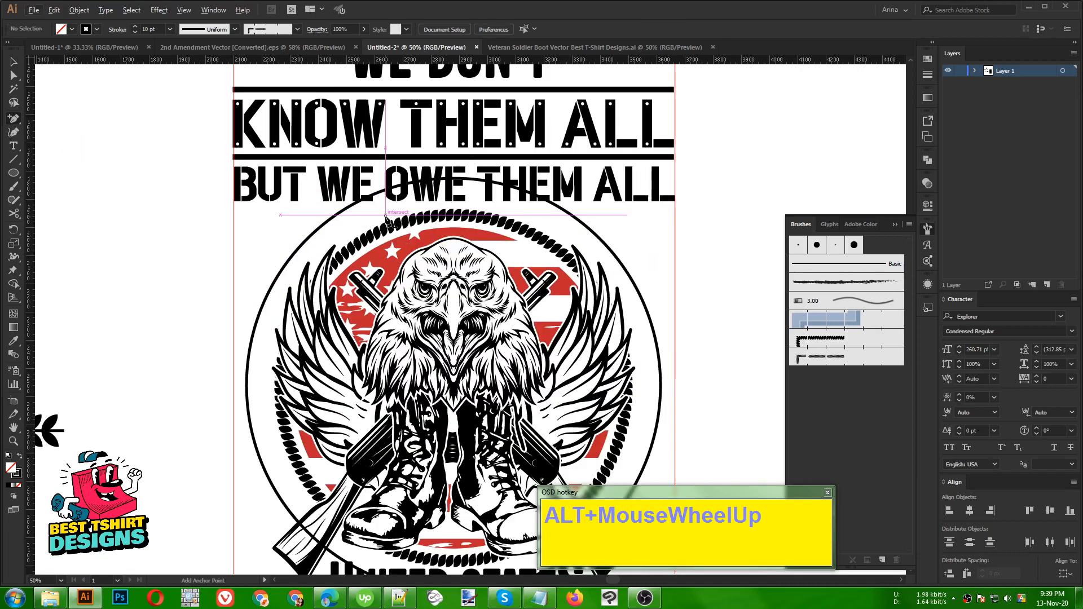
{"action": "left_click", "coordinate": [325, 225]}
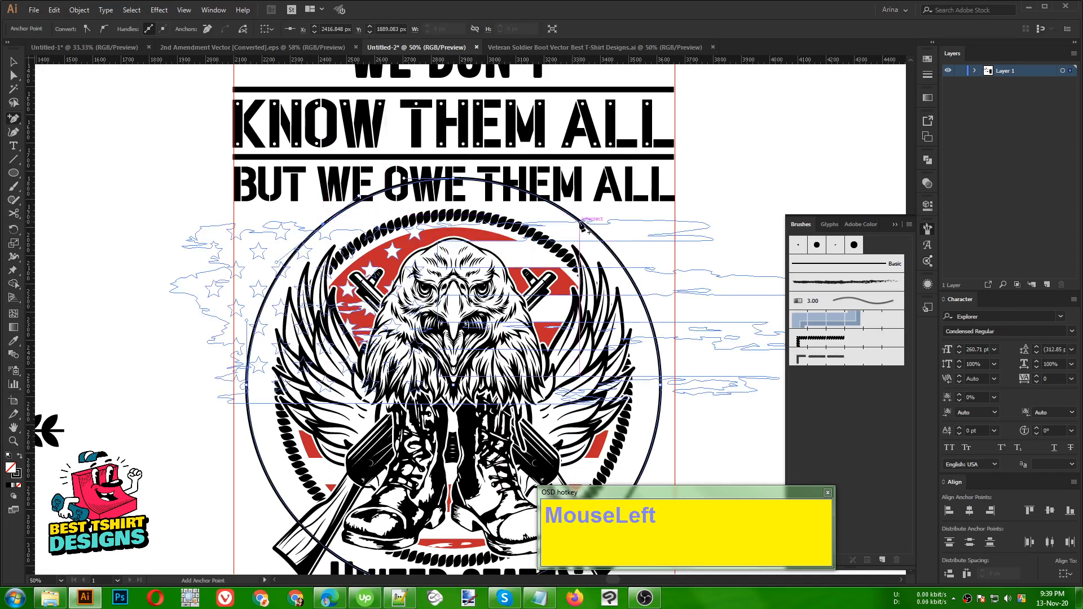
{"action": "left_click", "coordinate": [581, 224]}
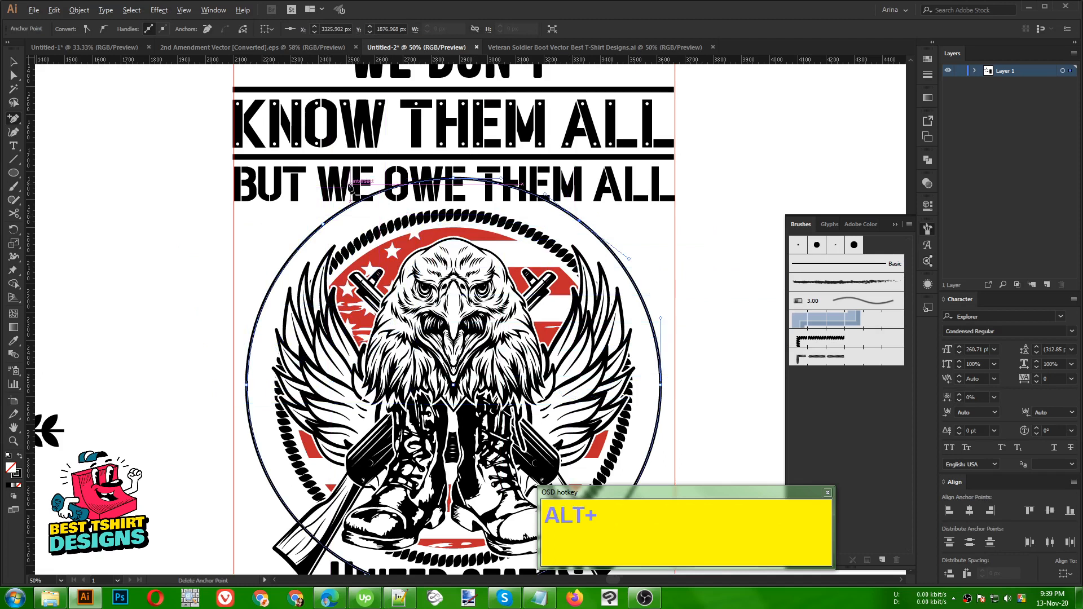
Add anchor points on the outer circle beside both rifle stocks, at about X 2279, Y 2882 px and X 3482, Y 2877 px
{"action": "scroll", "coordinate": [346, 169], "scroll_direction": "down", "scroll_amount": 1}
{"action": "scroll", "coordinate": [338, 338], "scroll_direction": "down", "scroll_amount": 1}
{"action": "scroll", "coordinate": [331, 384], "scroll_direction": "up", "scroll_amount": 2}
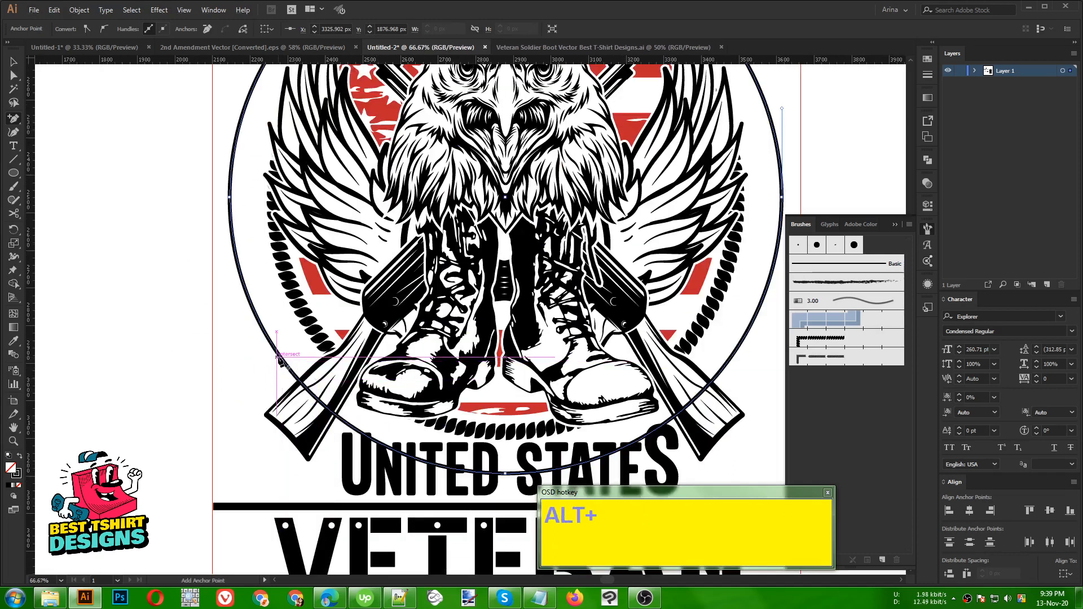
{"action": "left_click_drag", "start_coordinate": [278, 359], "coordinate": [736, 361]}
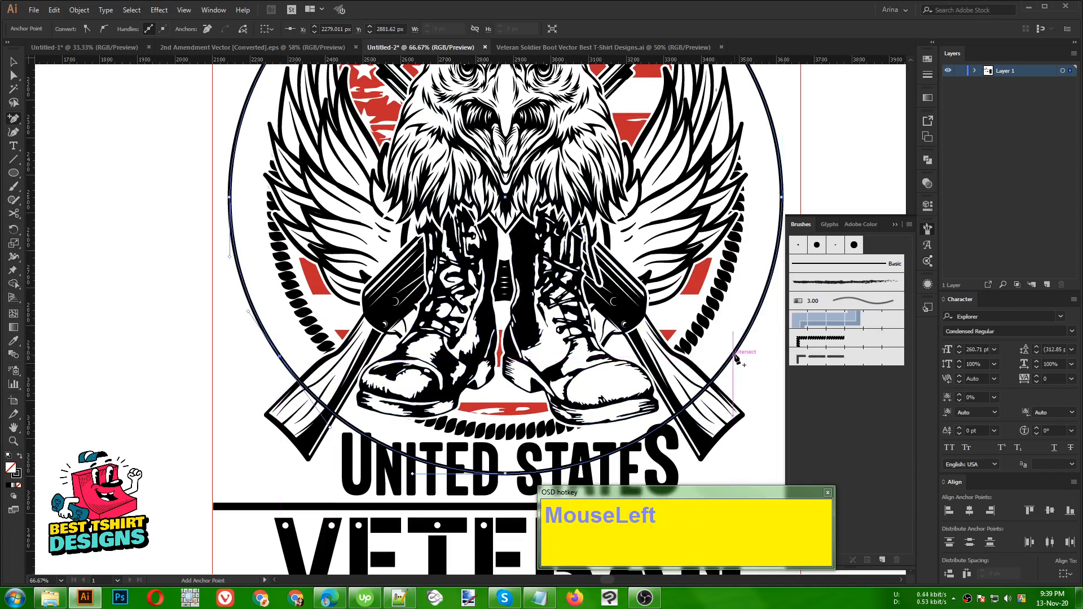
{"action": "scroll", "coordinate": [206, 317], "scroll_direction": "down", "scroll_amount": 1}
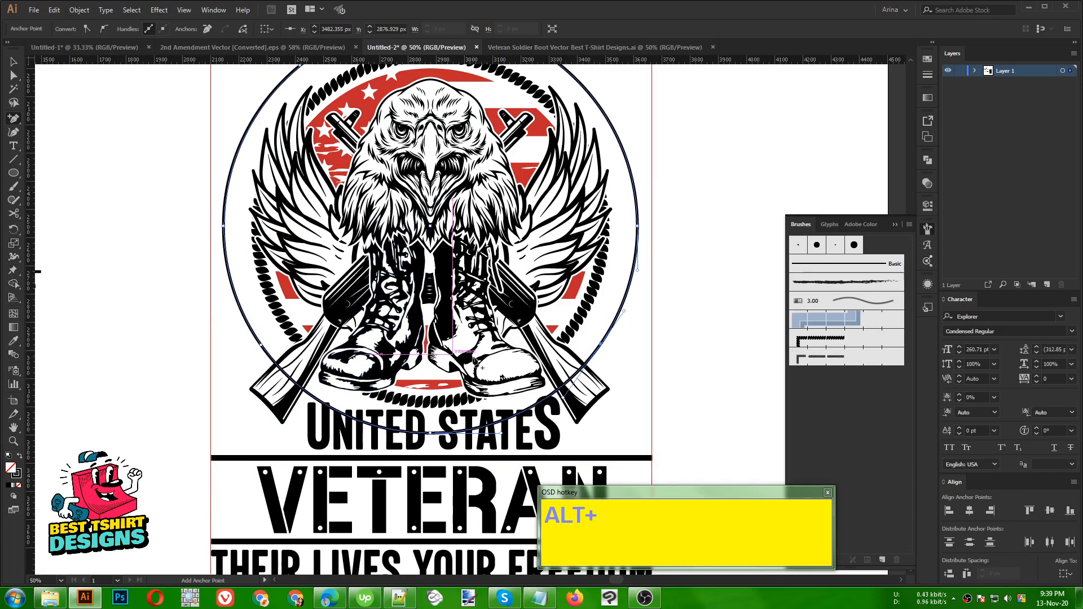
{"action": "scroll", "coordinate": [530, 335], "scroll_direction": "down", "scroll_amount": 1}
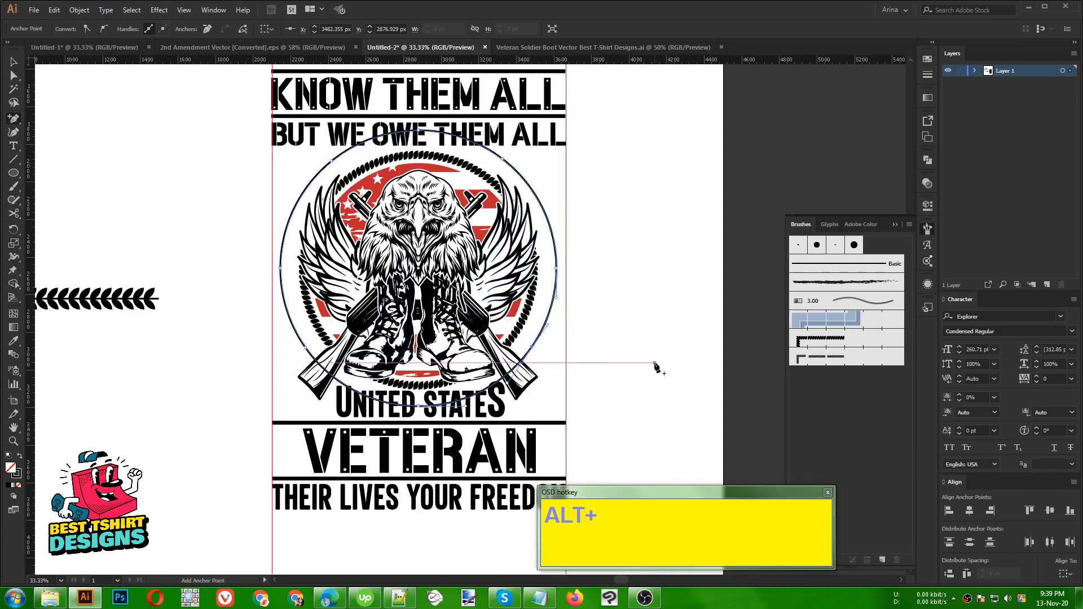
Remove the outer circle's lower arc between the rifle stocks by deleting its bottommost anchor point
{"action": "key", "text": "a"}
{"action": "left_click", "coordinate": [627, 387]}
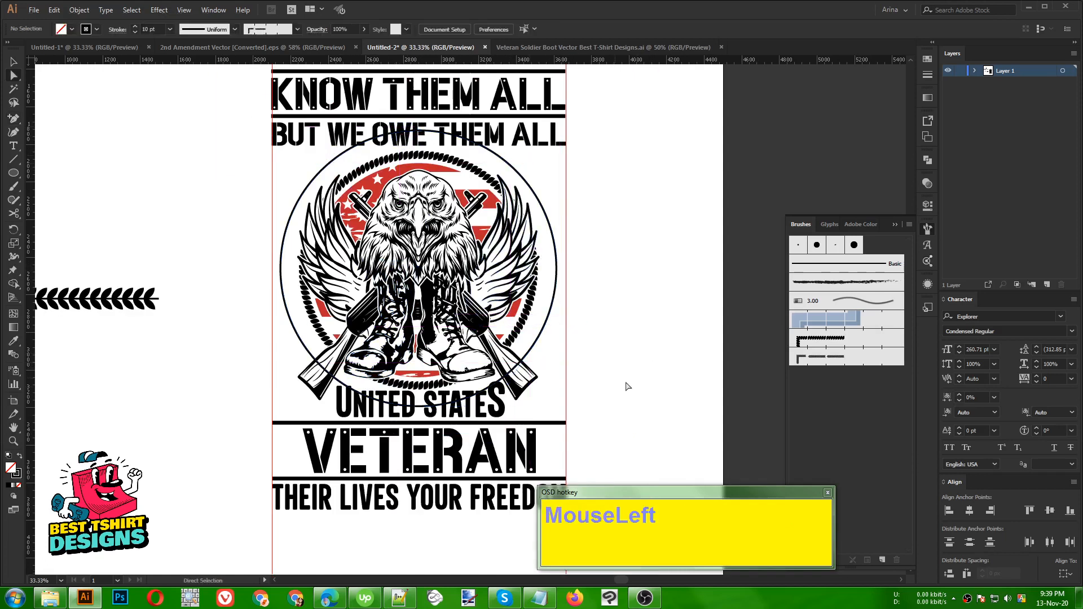
{"action": "left_click", "coordinate": [420, 408]}
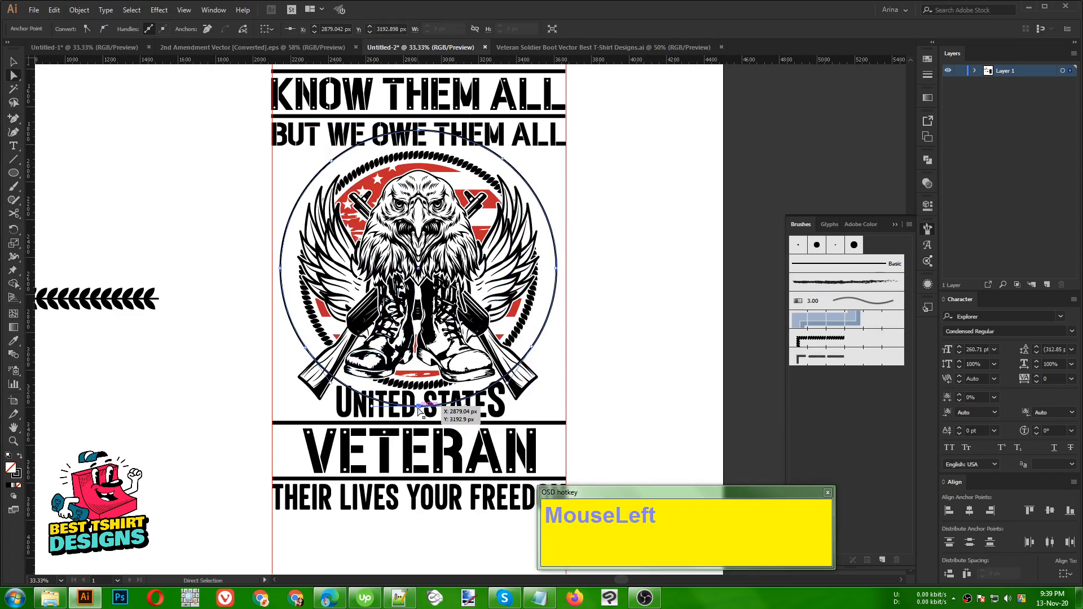
{"action": "key", "text": "Delete"}
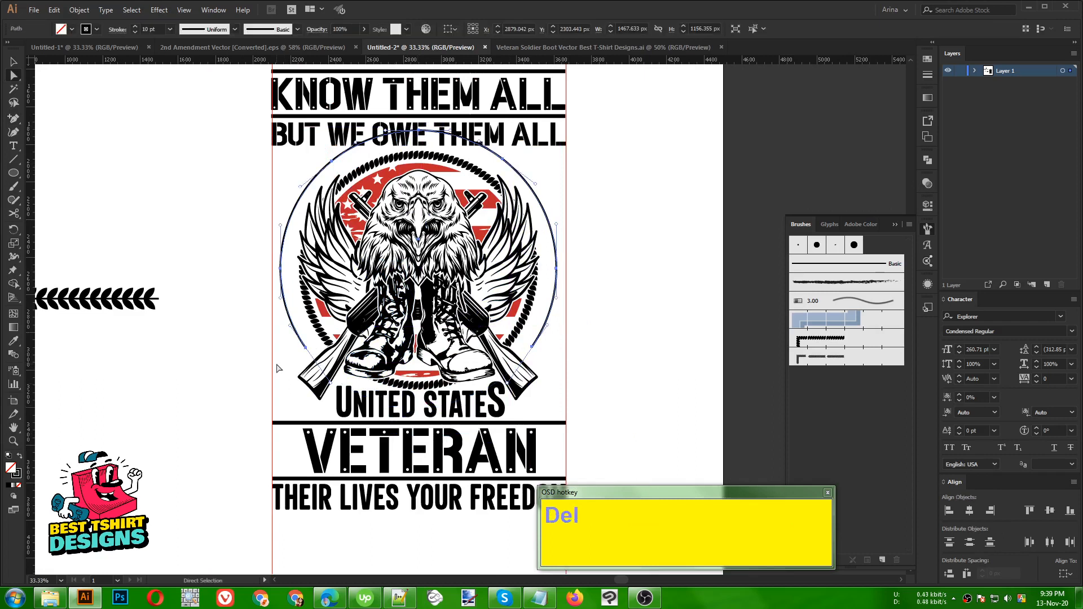
Select the topmost anchor point of the outer circle, over the BUT WE OWE THEM ALL line
{"action": "left_click", "coordinate": [419, 134]}
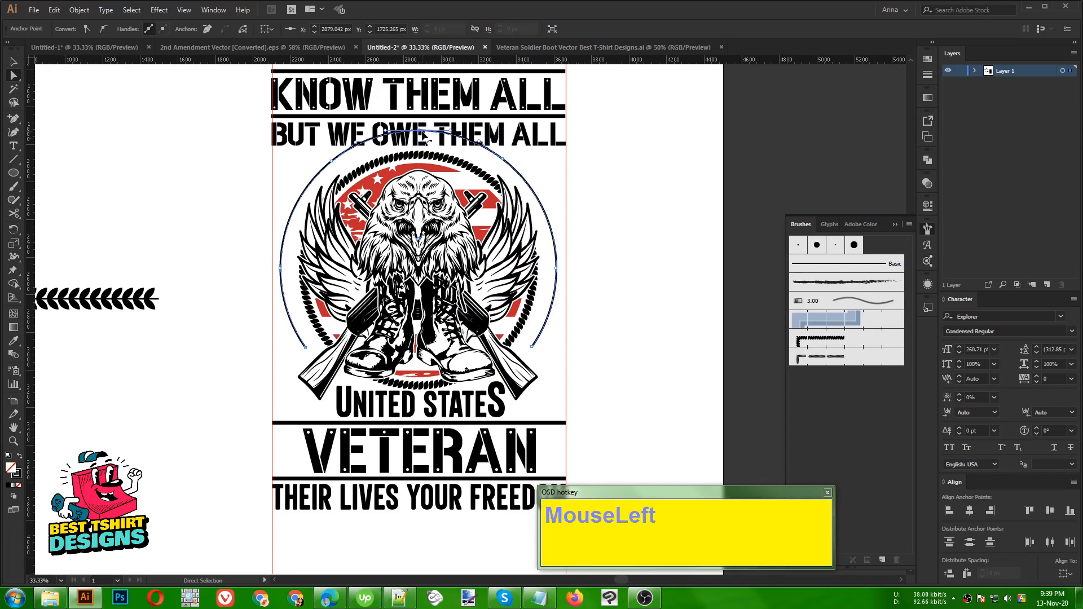
Delete the top anchor point of the arc around the eagle emblem to split it into two side arcs
{"action": "scroll", "coordinate": [422, 137], "scroll_direction": "up", "scroll_amount": 4}
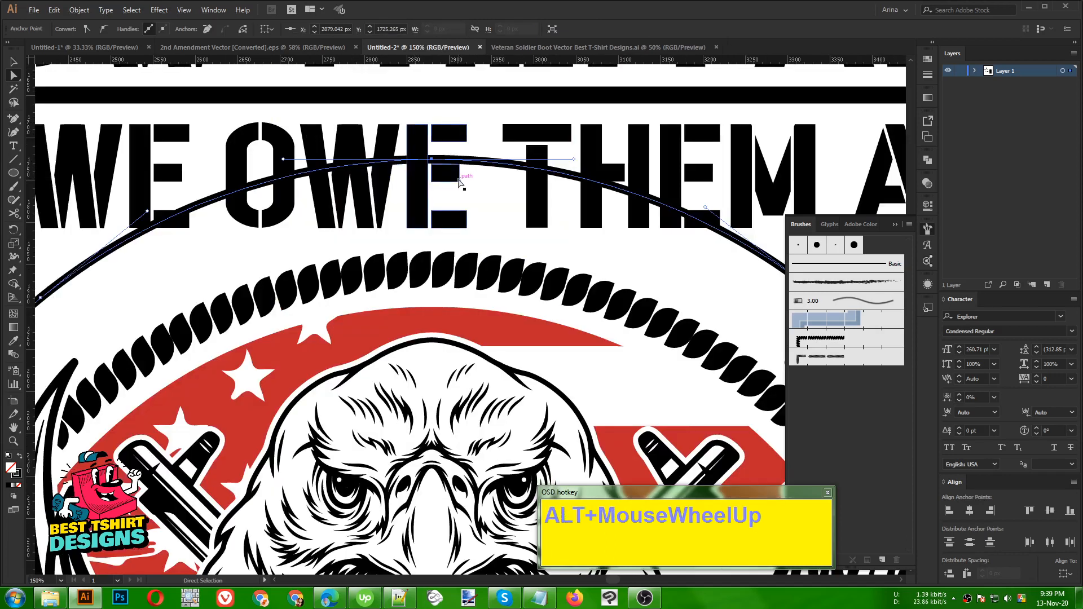
{"action": "left_click", "coordinate": [495, 195]}
{"action": "left_click", "coordinate": [457, 141]}
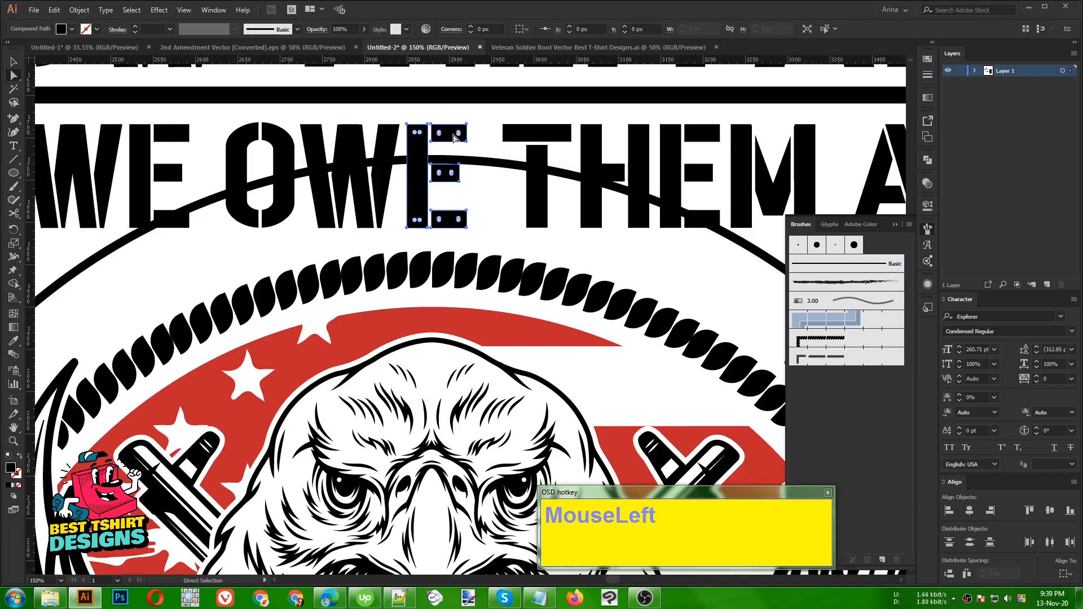
{"action": "left_click", "coordinate": [484, 189]}
{"action": "left_click", "coordinate": [499, 164]}
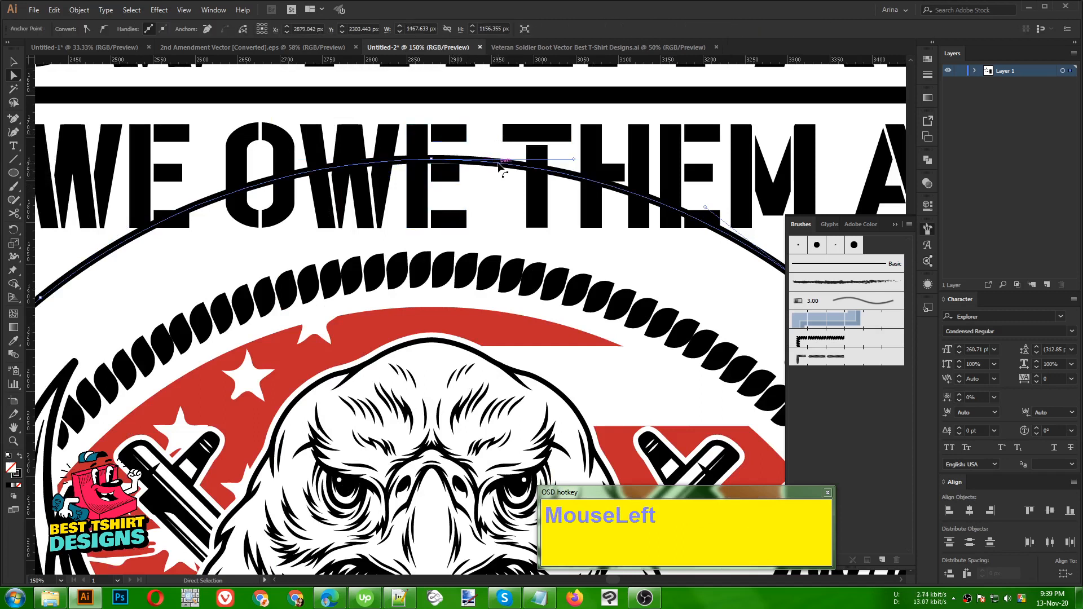
{"action": "left_click", "coordinate": [431, 161]}
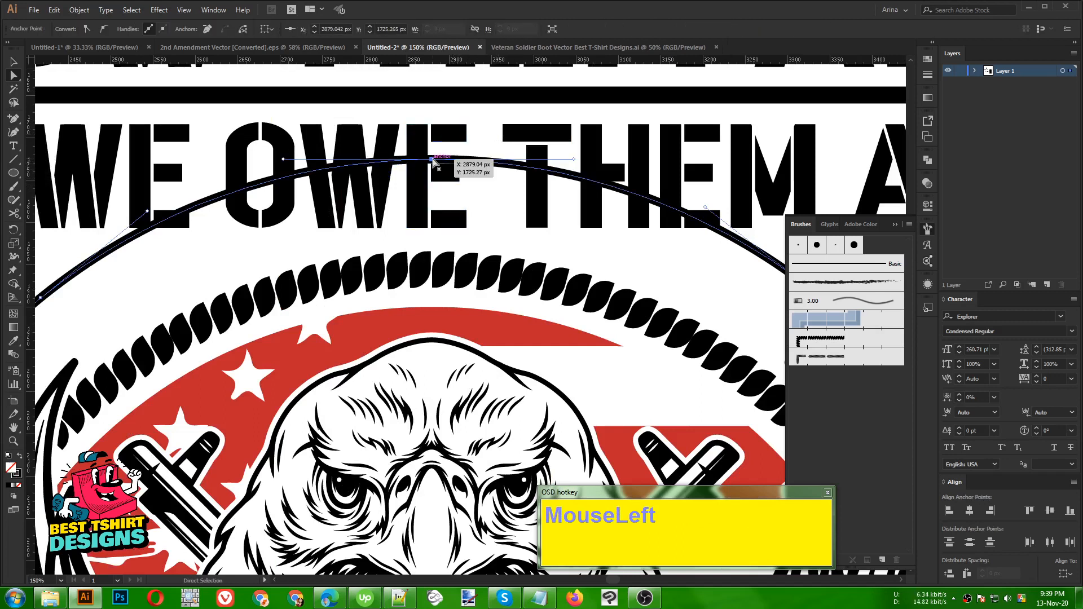
{"action": "key", "text": "Delete"}
{"action": "scroll", "coordinate": [433, 162], "scroll_direction": "down", "scroll_amount": 3}
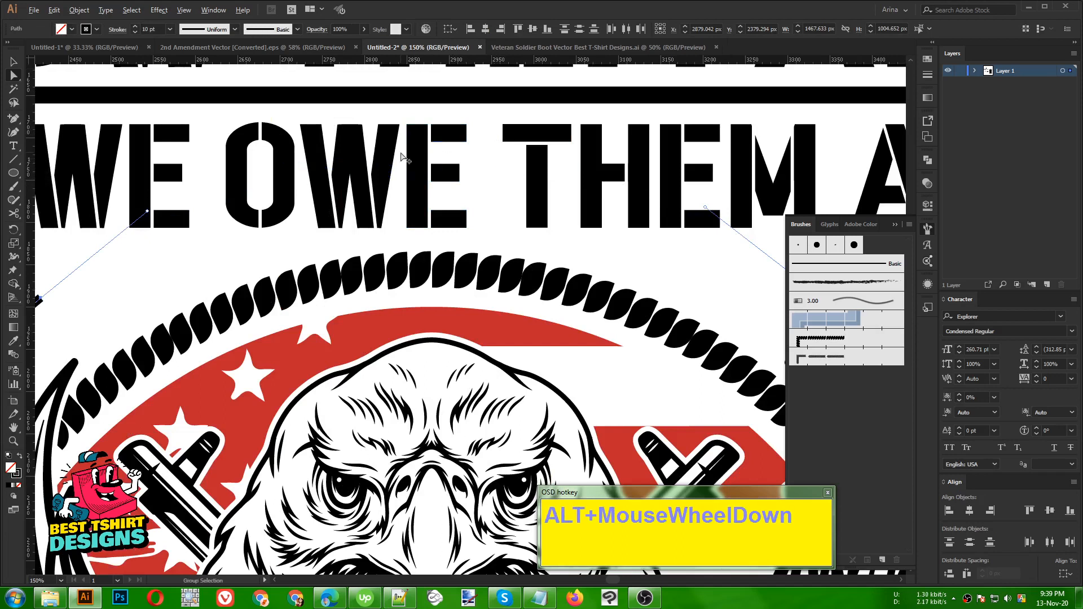
{"action": "scroll", "coordinate": [388, 153], "scroll_direction": "down", "scroll_amount": 1}
Apply the laurel pattern brush to the arc left of the eagle and rotate the branch slightly
{"action": "key", "text": "v"}
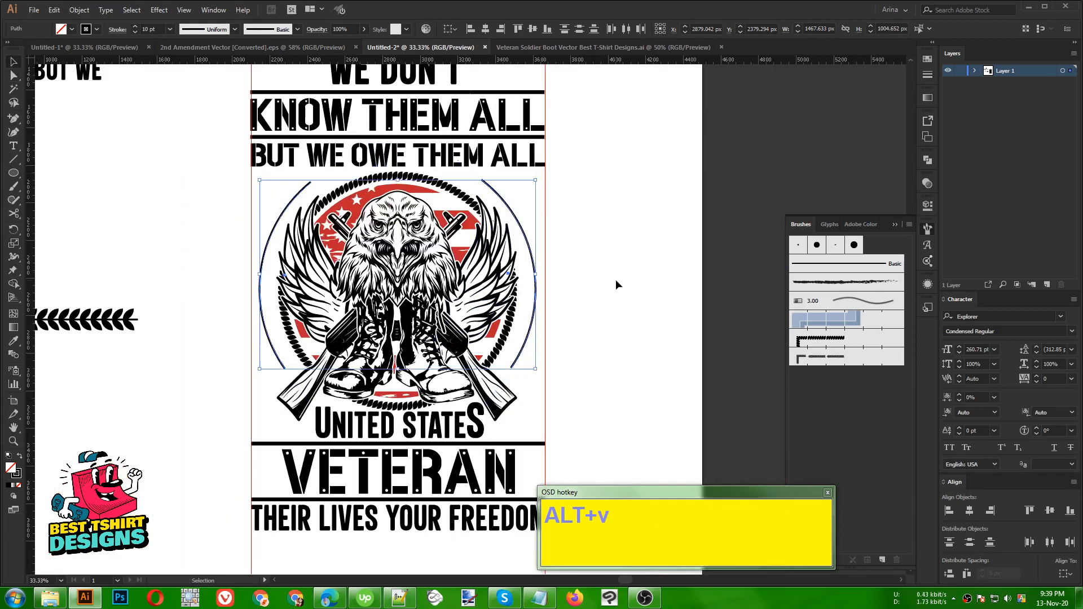
{"action": "left_click", "coordinate": [615, 279]}
{"action": "left_click", "coordinate": [263, 280]}
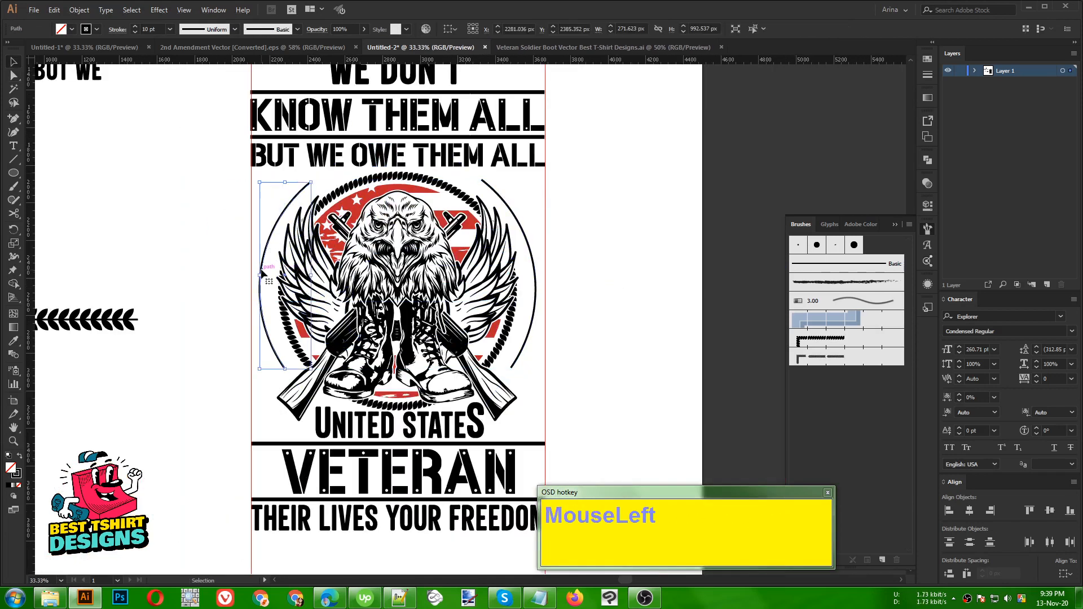
{"action": "left_click", "coordinate": [832, 357]}
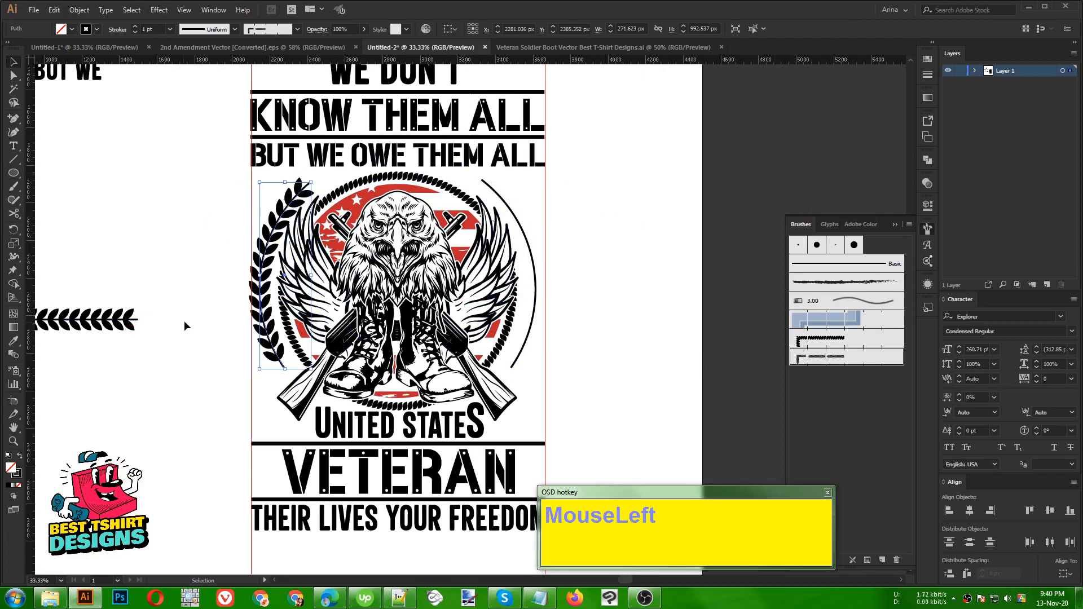
{"action": "scroll", "coordinate": [231, 229], "scroll_direction": "up", "scroll_amount": 1}
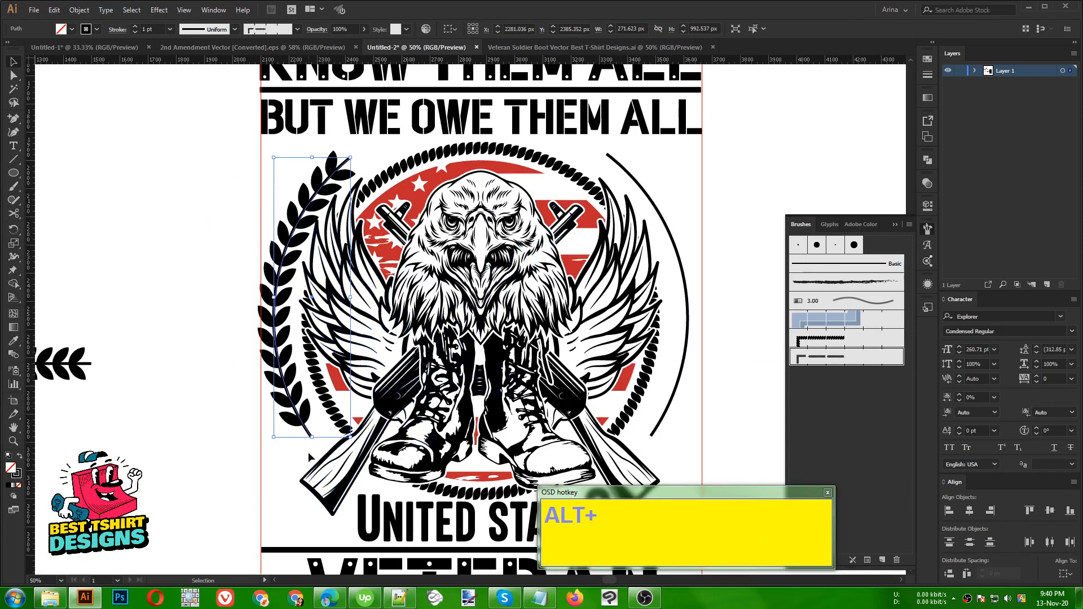
{"action": "left_click_drag", "start_coordinate": [312, 445], "coordinate": [320, 445]}
{"action": "scroll", "coordinate": [330, 342], "scroll_direction": "down", "scroll_amount": 1}
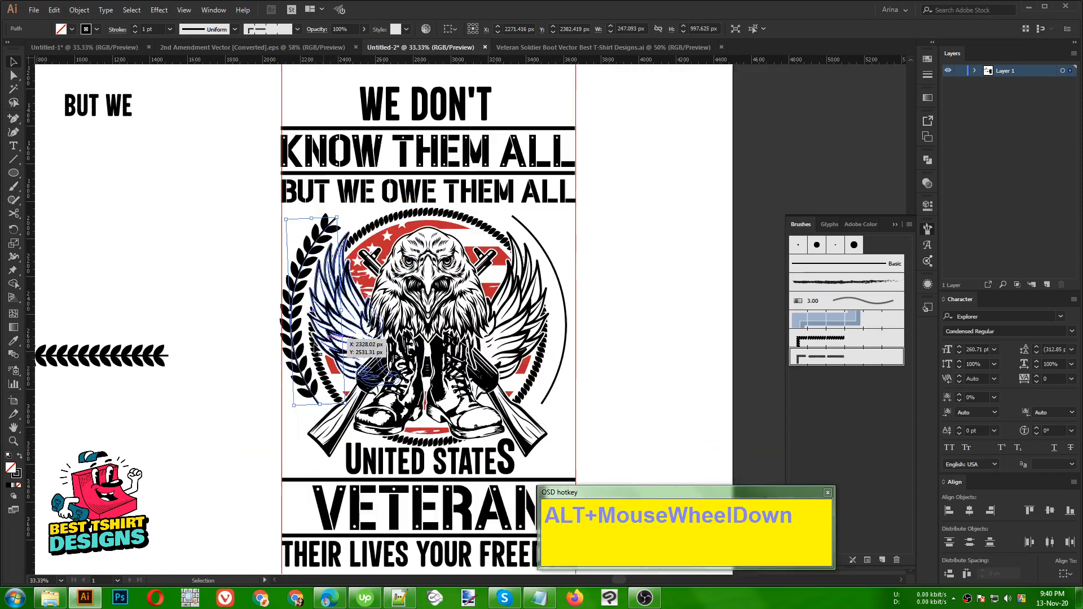
Delete the loose horizontal laurel branch beside the T-shirt design
{"action": "left_click", "coordinate": [143, 301]}
{"action": "left_click_drag", "start_coordinate": [180, 337], "coordinate": [44, 280]}
{"action": "key", "text": "Delete"}
{"action": "scroll", "coordinate": [195, 344], "scroll_direction": "down", "scroll_amount": 1, "text": "alt"}
{"action": "key", "text": "Delete"}
{"action": "left_click", "coordinate": [161, 328]}
Try the laurel brush on the arc right of the eagle and delete that arc
{"action": "scroll", "coordinate": [479, 317], "scroll_direction": "up", "scroll_amount": 1, "text": "alt"}
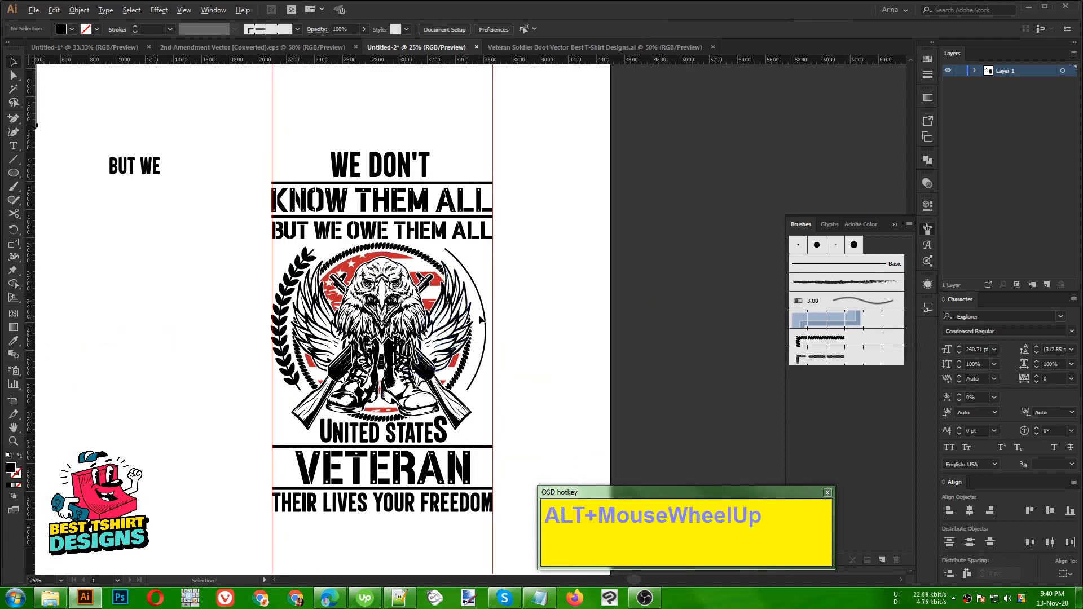
{"action": "left_click", "coordinate": [486, 315]}
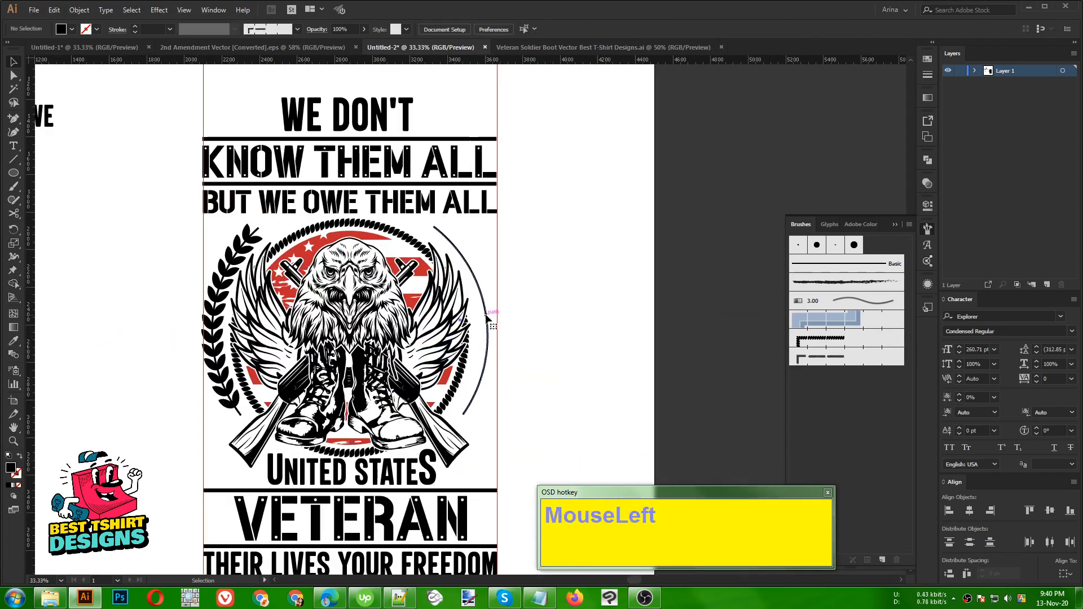
{"action": "left_click", "coordinate": [838, 355]}
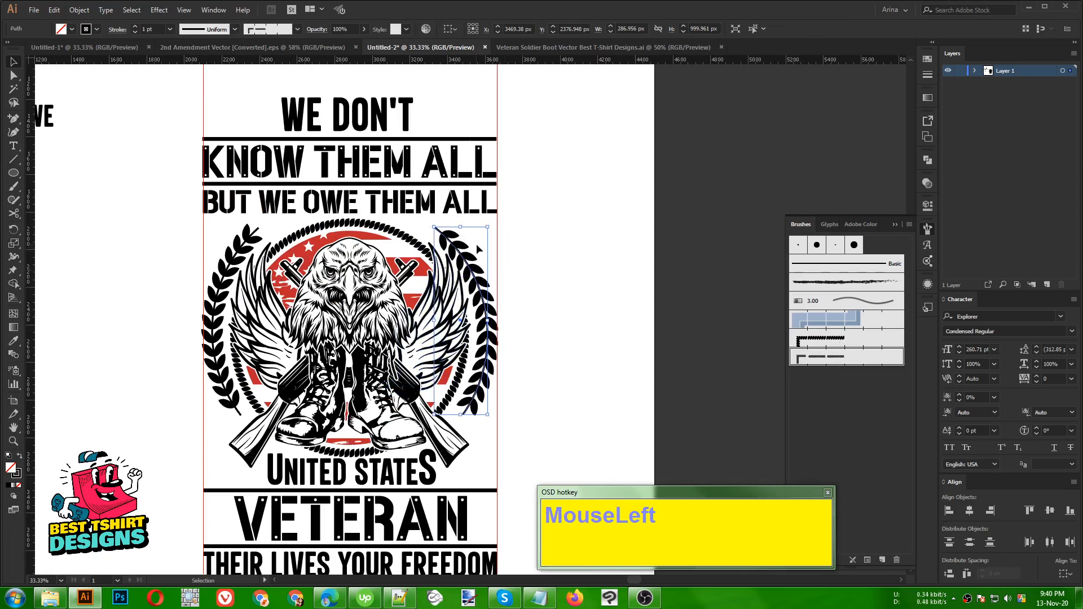
{"action": "key", "text": "Delete"}
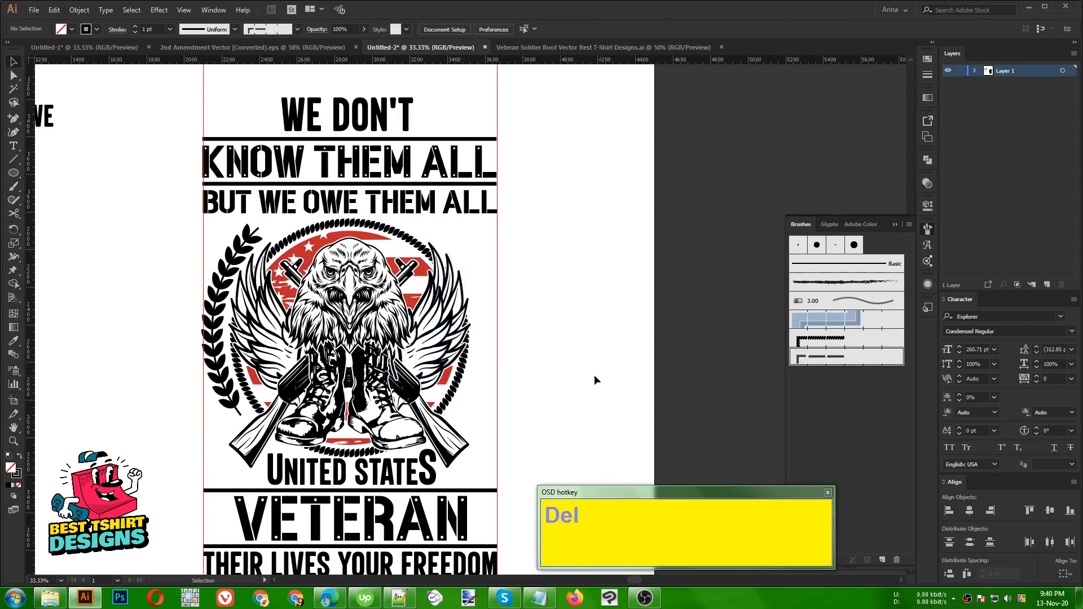
Duplicate the left laurel branch to the right side of the emblem and reflect the copy about the vertical axis
{"action": "left_click_drag", "start_coordinate": [214, 374], "coordinate": [451, 372]}
{"action": "left_click", "coordinate": [235, 384]}
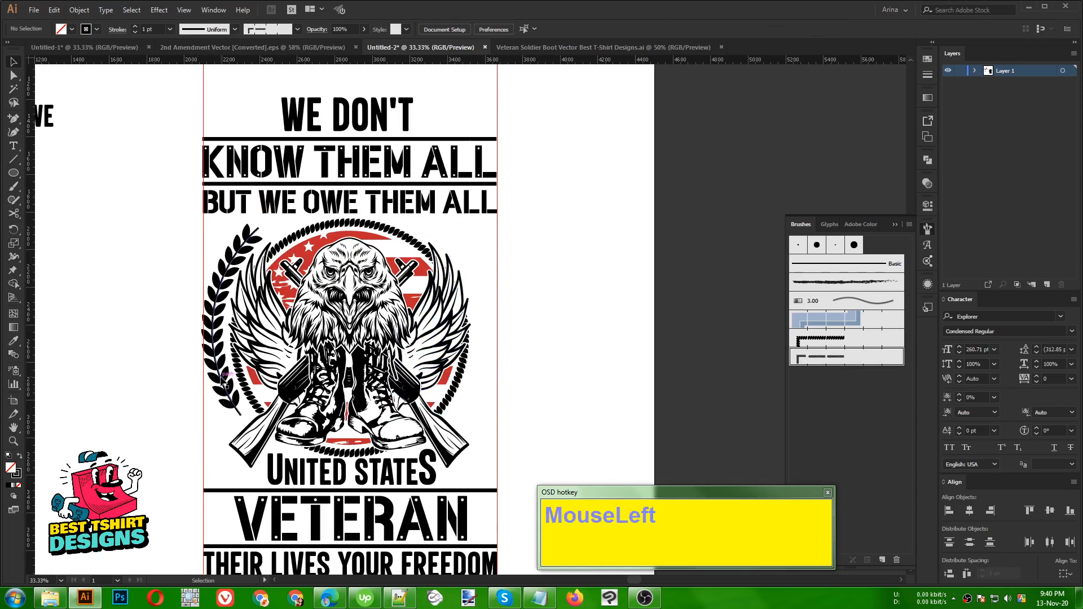
{"action": "left_click_drag", "start_coordinate": [226, 387], "coordinate": [495, 379]}
{"action": "right_click", "coordinate": [488, 375]}
{"action": "mouse_move", "coordinate": [535, 306]}
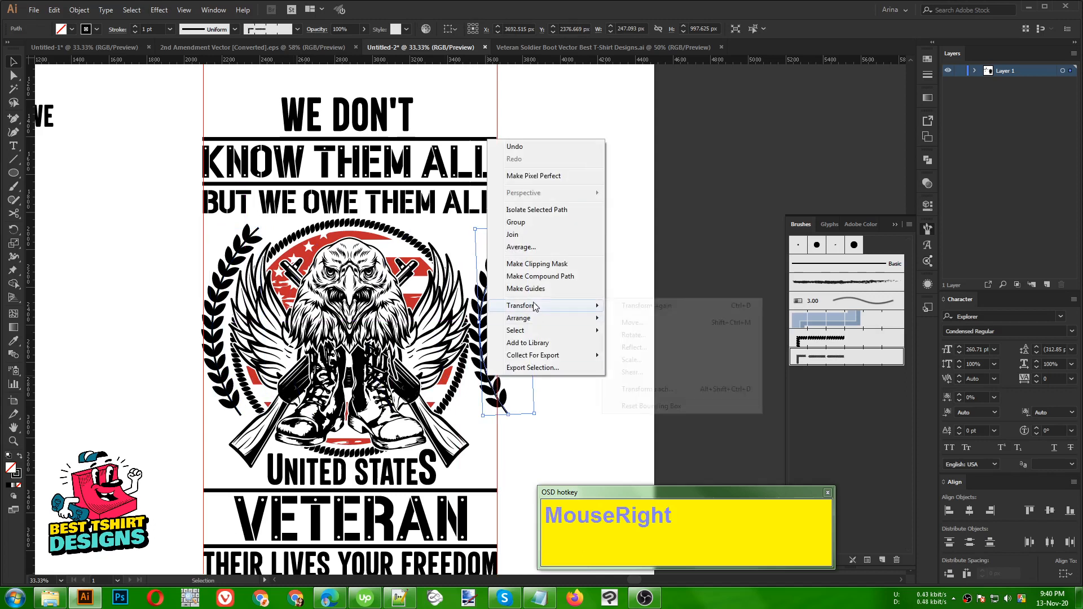
{"action": "left_click", "coordinate": [631, 347]}
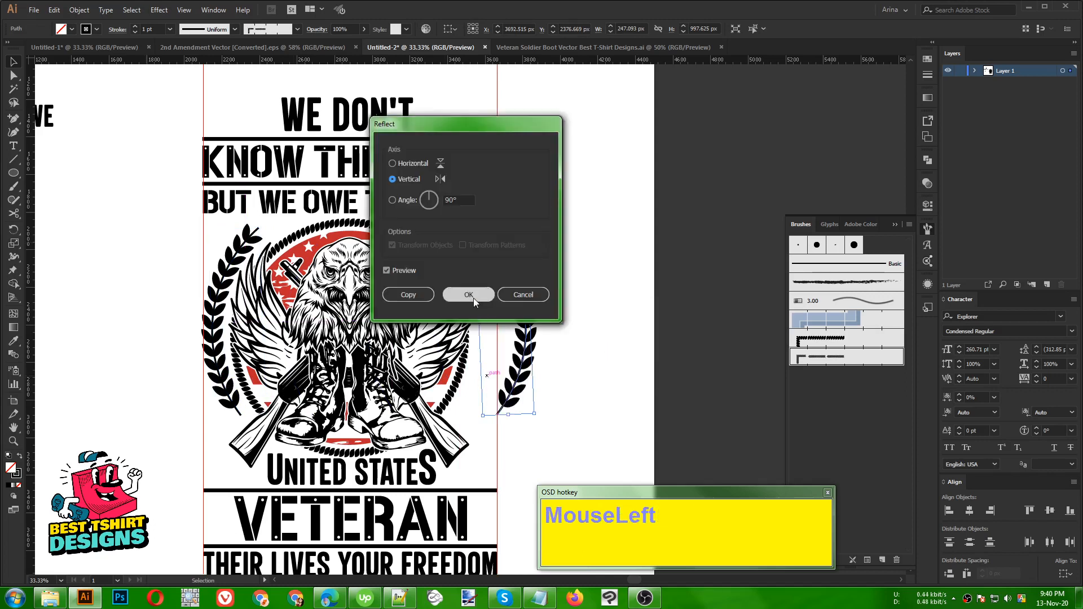
{"action": "left_click", "coordinate": [469, 295]}
Nudge the mirrored laurel branch left until its leaves sit against the right guide
{"action": "key", "text": "Left"}
{"action": "key", "text": "Left"}
{"action": "key", "text": "Left"}
{"action": "key", "text": "Left"}
{"action": "key", "text": "Left"}
{"action": "key", "text": "Left"}
{"action": "key", "text": "Left"}
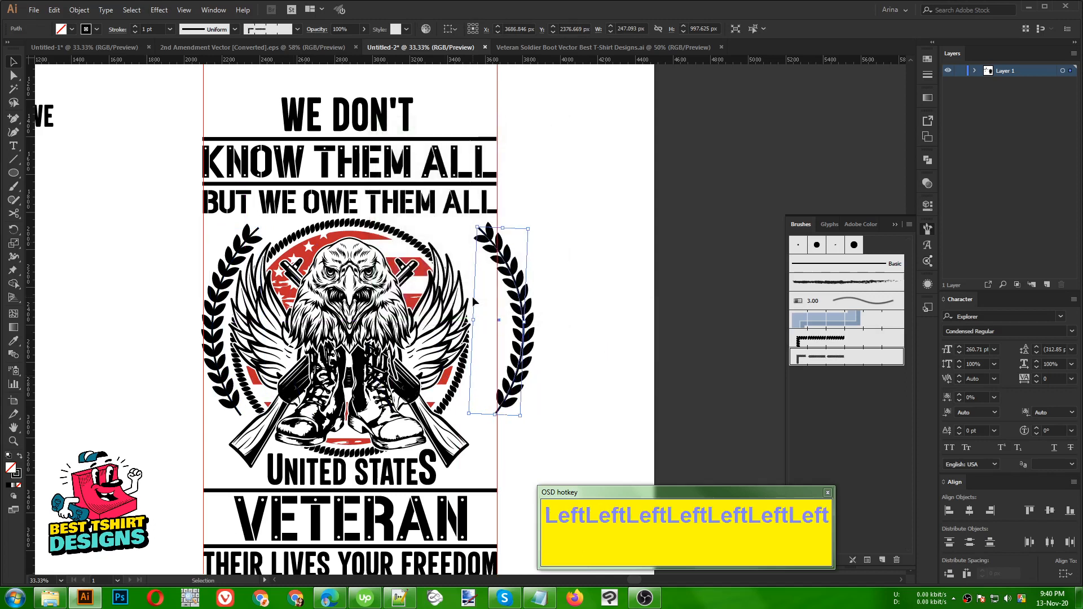
{"action": "key", "text": "Left"}
{"action": "key", "text": "Left"}
{"action": "key", "text": "Left"}
{"action": "key", "text": "Left"}
{"action": "key", "text": "Left"}
{"action": "key", "text": "Left"}
{"action": "key", "text": "Left"}
{"action": "key", "text": "Left"}
{"action": "key", "text": "Left"}
{"action": "key", "text": "Left"}
{"action": "key", "text": "Left"}
{"action": "key", "text": "Left"}
{"action": "key", "text": "Left"}
{"action": "key", "text": "Left"}
{"action": "key", "text": "Left"}
{"action": "key", "text": "Left"}
{"action": "key", "text": "Left"}
{"action": "key", "text": "Left"}
{"action": "key", "text": "Left"}
{"action": "key", "text": "Left"}
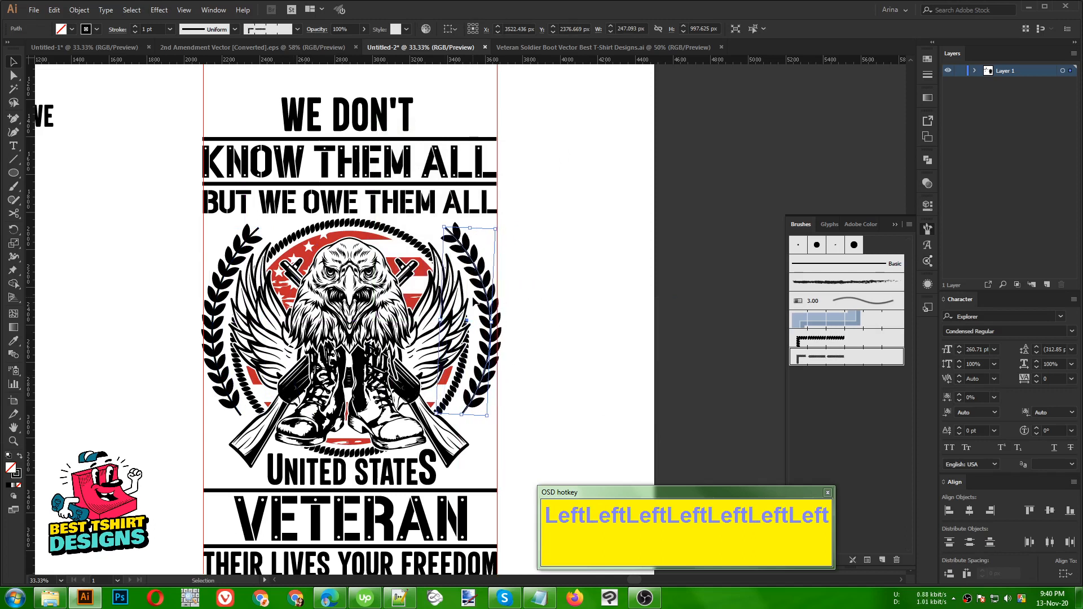
{"action": "key", "text": "Left"}
{"action": "key", "text": "Left"}
{"action": "key", "text": "Left"}
{"action": "key", "text": "Left"}
{"action": "key", "text": "Left"}
{"action": "key", "text": "Left"}
{"action": "key", "text": "Left"}
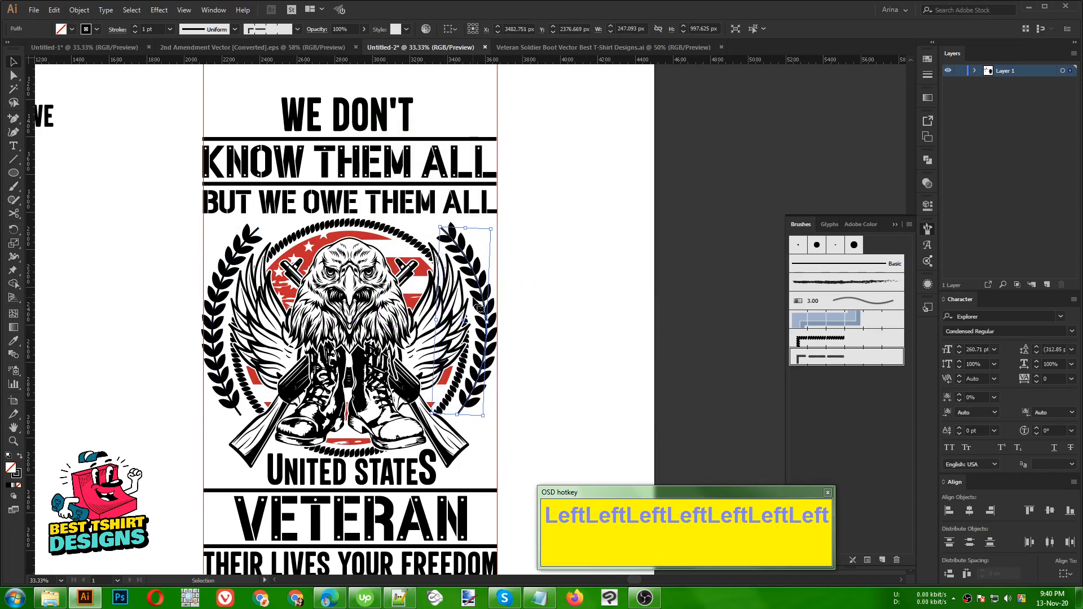
Nudge the left laurel branch slightly right so its leaves sit inside the left guide
{"action": "scroll", "coordinate": [208, 305], "scroll_direction": "up", "scroll_amount": 1, "text": "alt"}
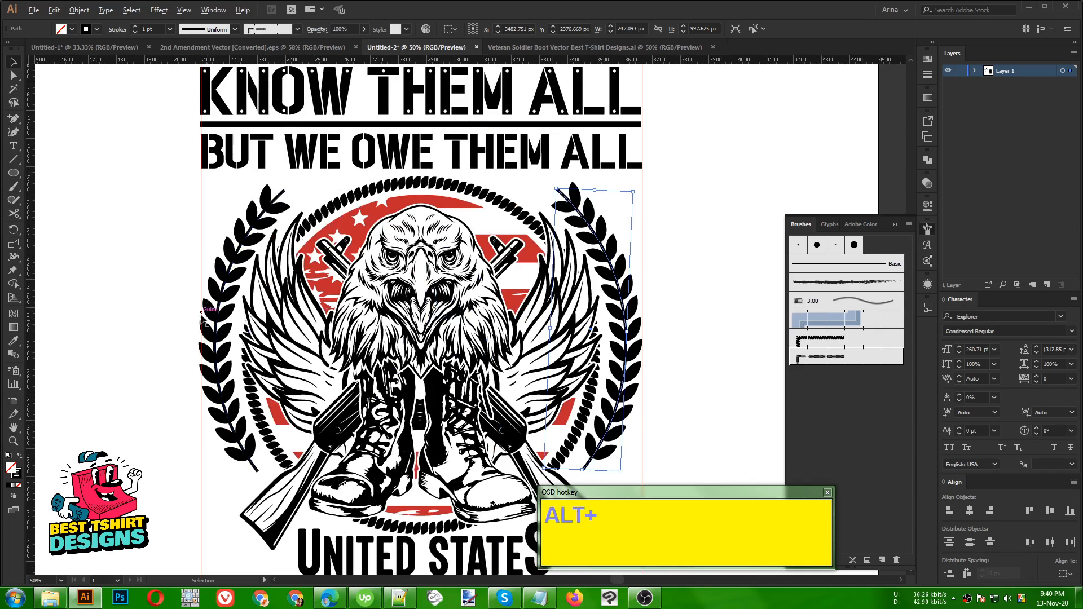
{"action": "left_click", "coordinate": [222, 332]}
{"action": "key", "text": "Right"}
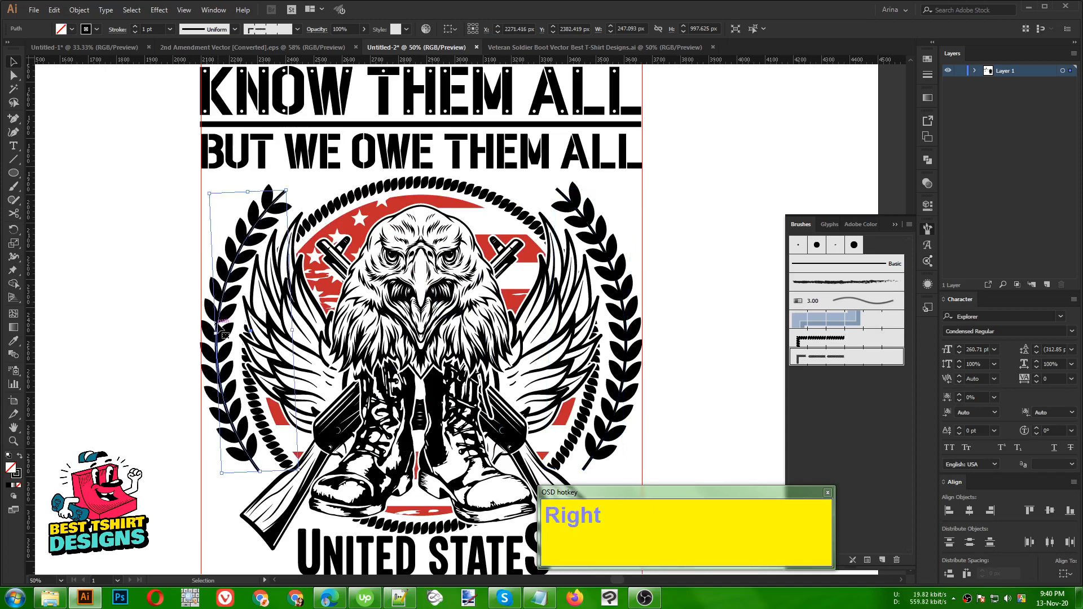
{"action": "scroll", "coordinate": [217, 327], "scroll_direction": "down", "scroll_amount": 1, "text": "alt"}
{"action": "left_click", "coordinate": [543, 353]}
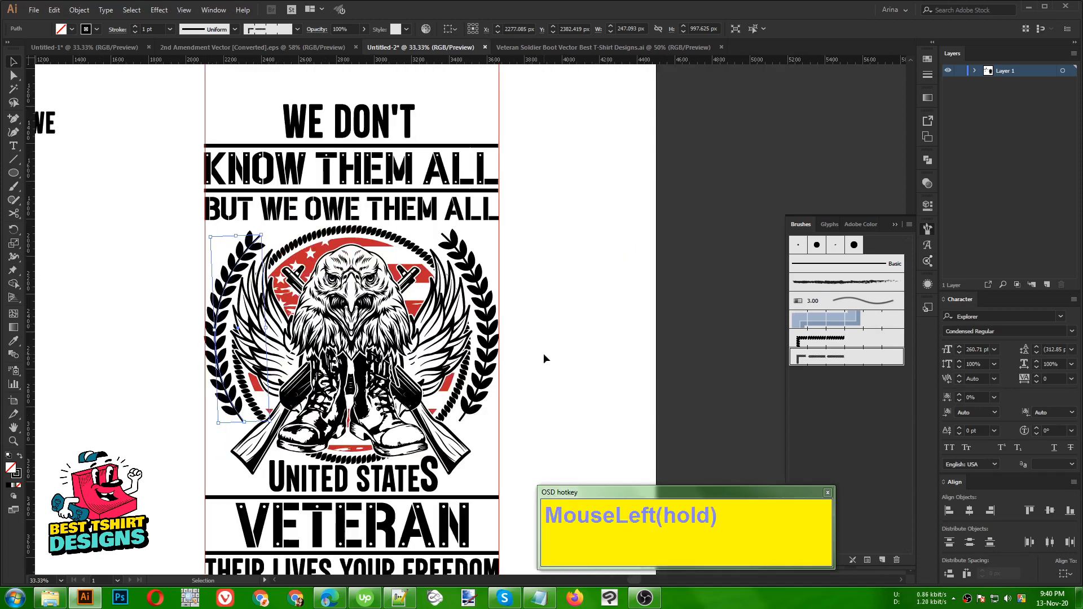
{"action": "scroll", "coordinate": [532, 279], "scroll_direction": "down", "scroll_amount": 1, "text": "alt"}
{"action": "left_click", "coordinate": [532, 278]}
{"action": "scroll", "coordinate": [385, 263], "scroll_direction": "up", "scroll_amount": 1, "text": "alt"}
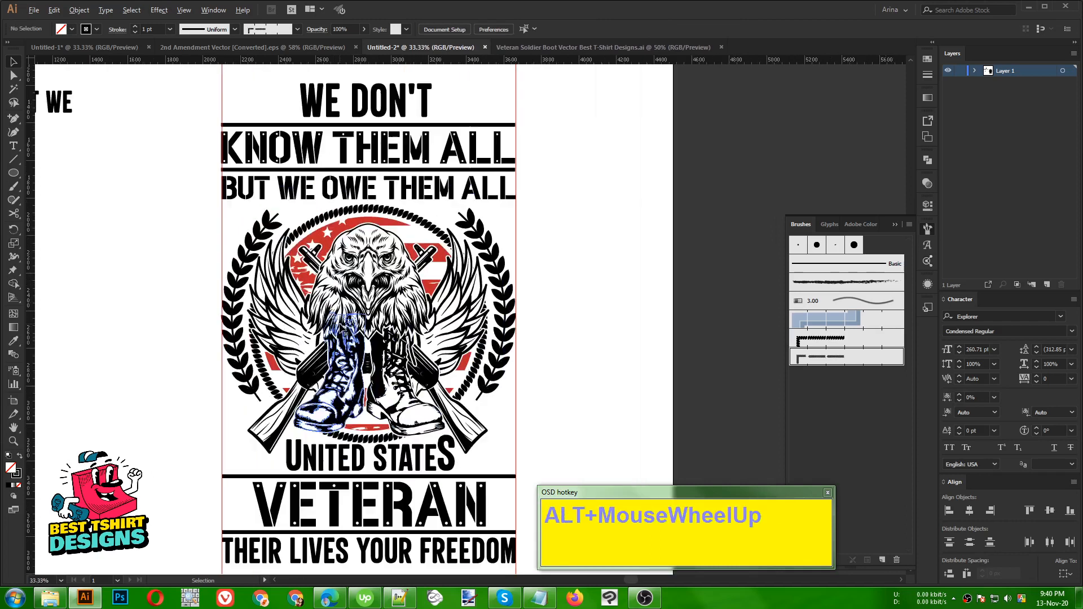
{"action": "left_click", "coordinate": [592, 420]}
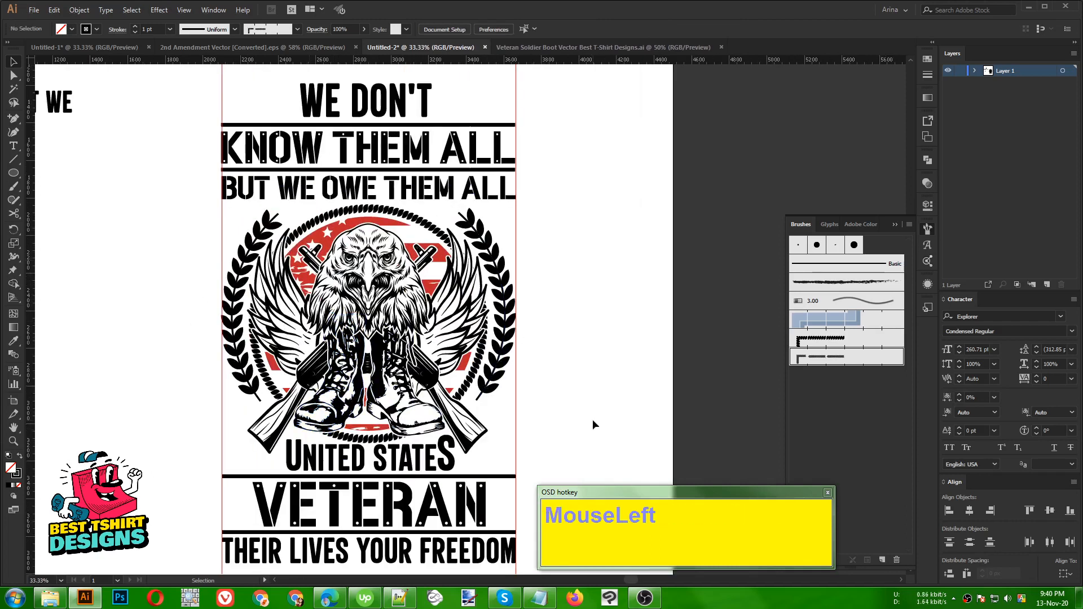
{"action": "scroll", "coordinate": [543, 284], "scroll_direction": "up", "scroll_amount": 1}
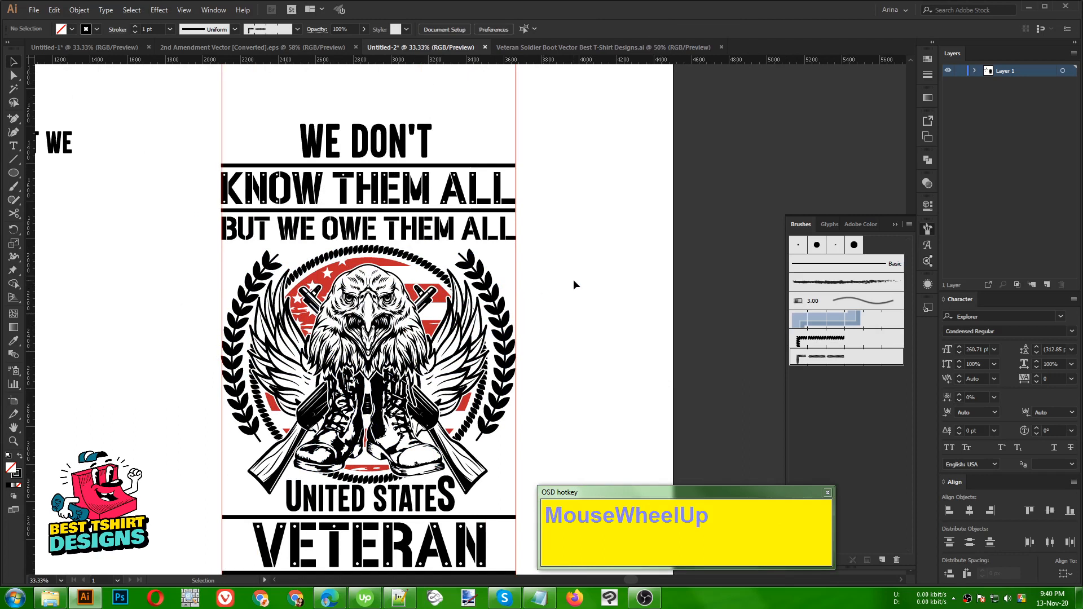
{"action": "scroll", "coordinate": [483, 288], "scroll_direction": "down", "scroll_amount": 1, "text": "alt"}
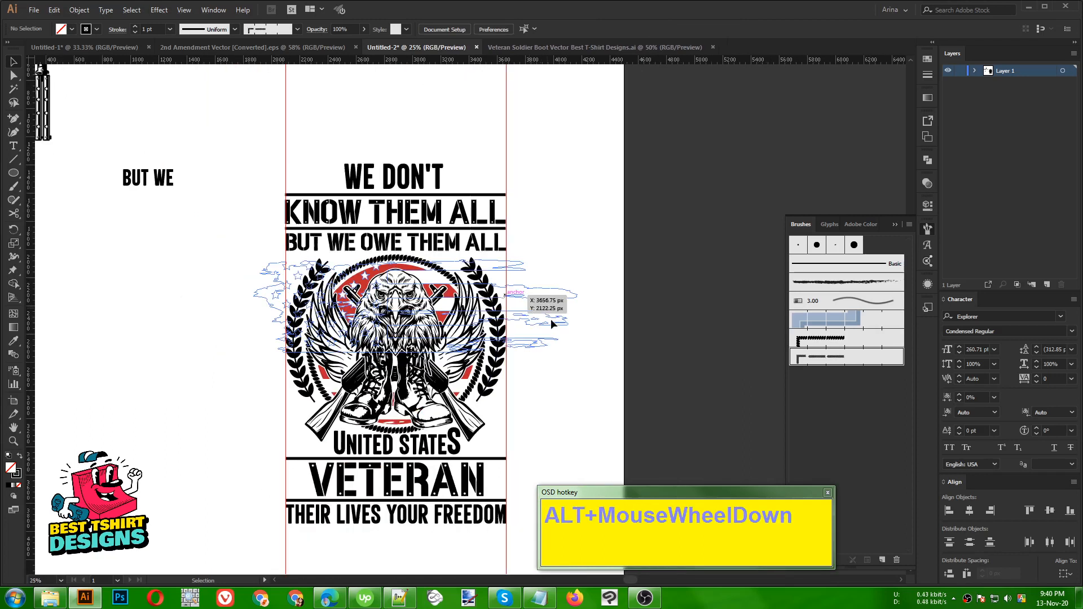
{"action": "left_click", "coordinate": [615, 327]}
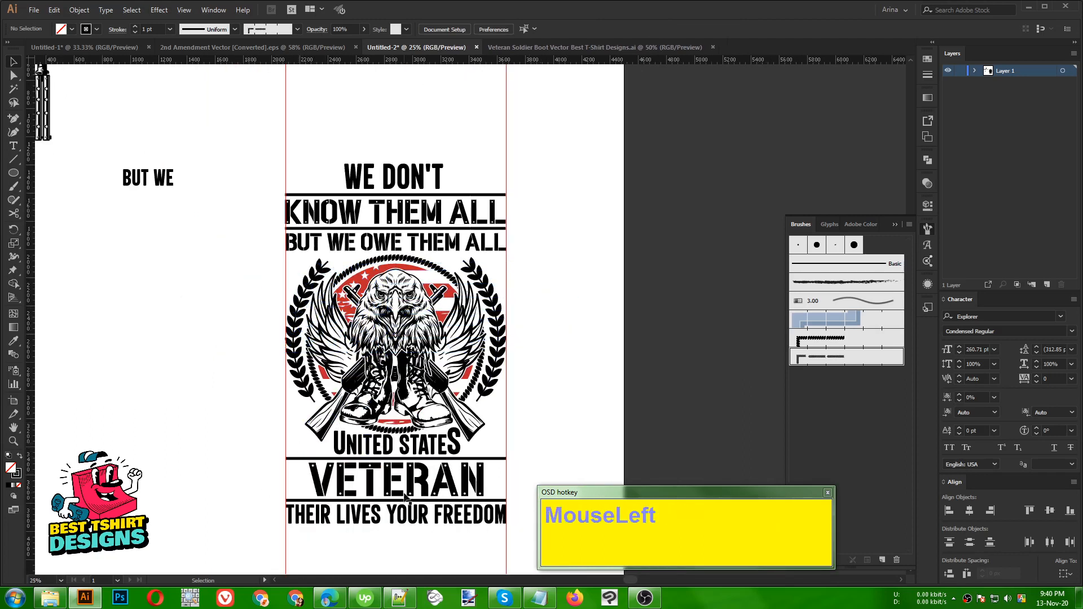
Draw a five-pointed star about 145 by 138 px between the left guide and VETERAN, and give it a black fill without stroke
{"action": "scroll", "coordinate": [495, 472], "scroll_direction": "up", "scroll_amount": 1, "text": "alt"}
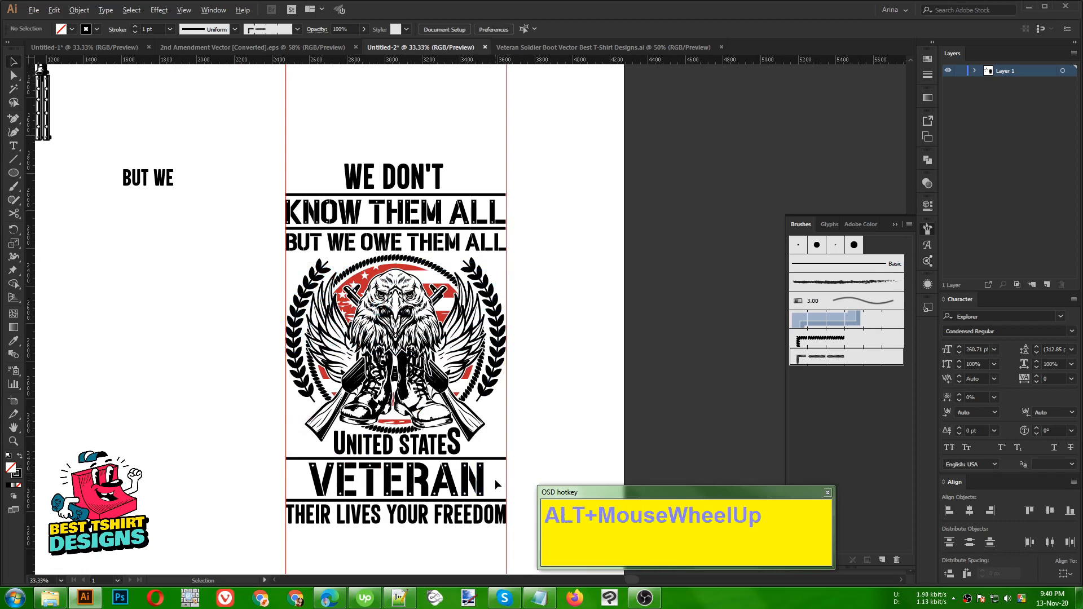
{"action": "left_click_drag", "start_coordinate": [14, 176], "coordinate": [56, 230]}
{"action": "scroll", "coordinate": [293, 330], "scroll_direction": "down", "scroll_amount": 1, "text": "alt"}
{"action": "scroll", "coordinate": [293, 330], "scroll_direction": "down", "scroll_amount": 1, "text": "alt"}
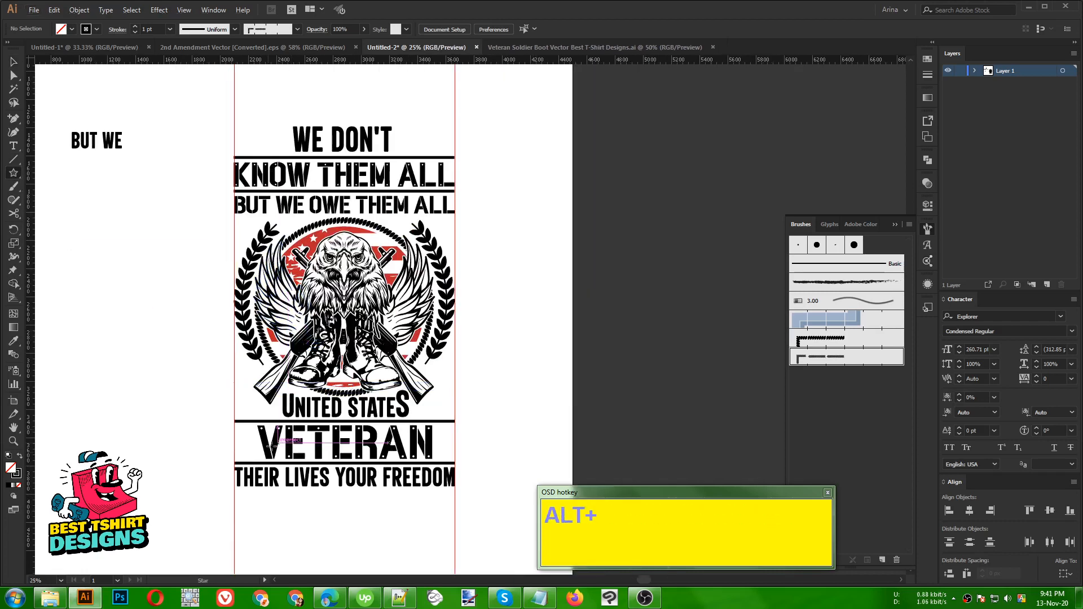
{"action": "scroll", "coordinate": [264, 389], "scroll_direction": "up", "scroll_amount": 4, "text": "alt"}
{"action": "left_click_drag", "start_coordinate": [264, 389], "coordinate": [290, 386]}
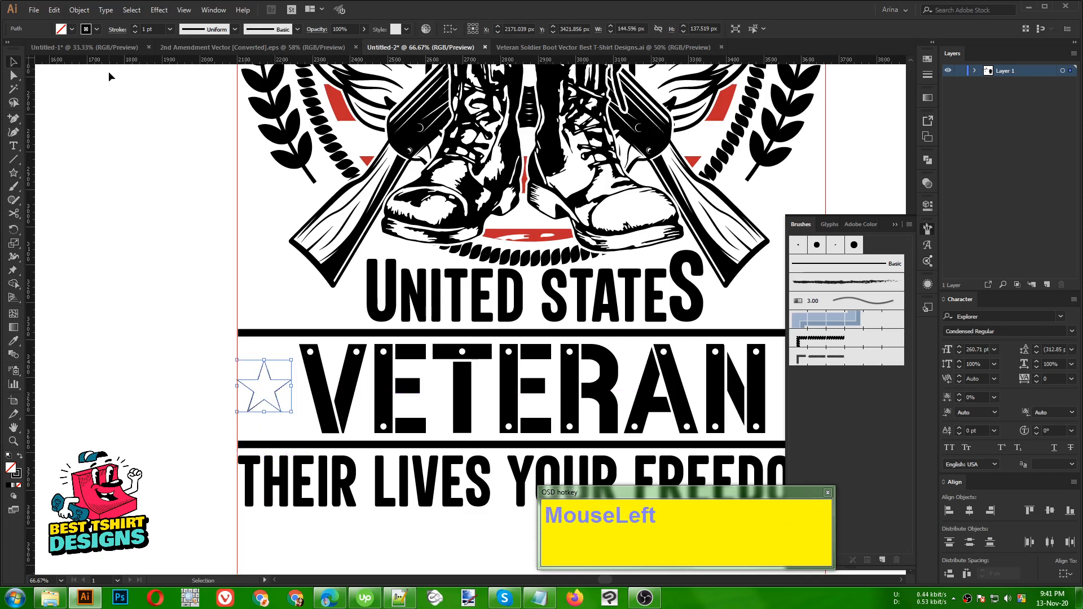
{"action": "key", "text": "shift+x"}
Duplicate the black star to the other end of VETERAN and align the copy with the right guide
{"action": "scroll", "coordinate": [279, 395], "scroll_direction": "up", "scroll_amount": 1, "text": "alt"}
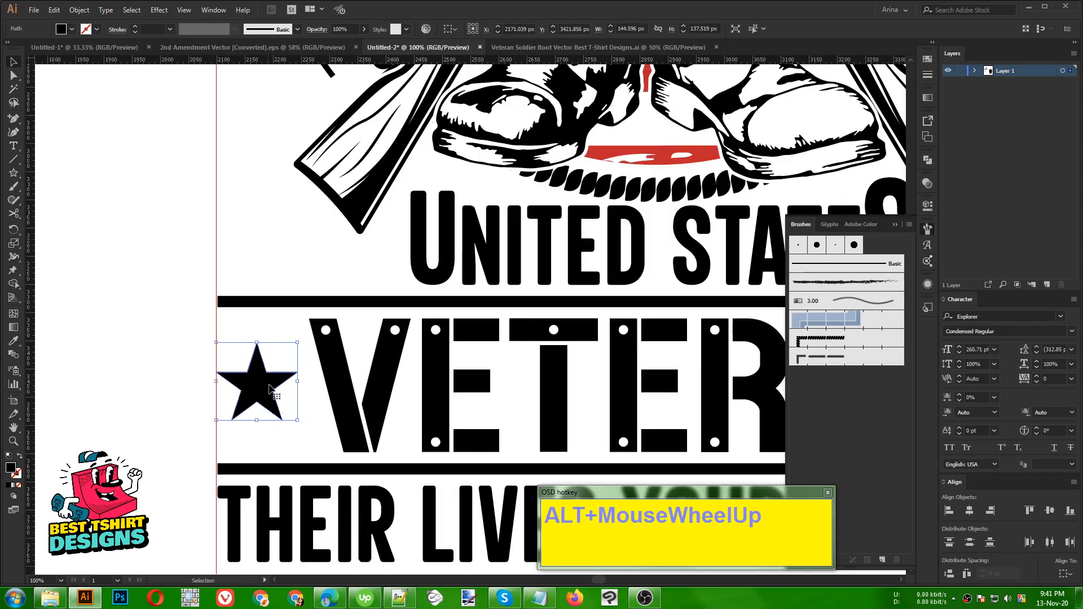
{"action": "left_click_drag", "start_coordinate": [269, 385], "coordinate": [629, 380]}
{"action": "scroll", "coordinate": [165, 359], "scroll_direction": "down", "scroll_amount": 2, "text": "alt"}
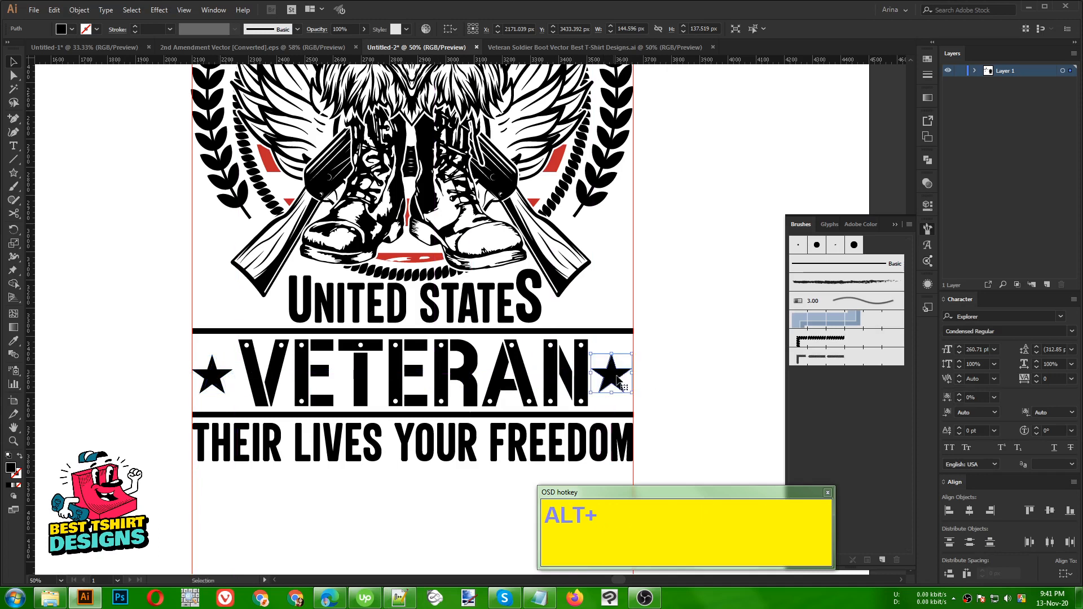
{"action": "left_click", "coordinate": [661, 371]}
{"action": "scroll", "coordinate": [658, 378], "scroll_direction": "up", "scroll_amount": 3}
{"action": "left_click_drag", "start_coordinate": [526, 372], "coordinate": [533, 372]}
{"action": "scroll", "coordinate": [618, 341], "scroll_direction": "down", "scroll_amount": 2, "text": "alt"}
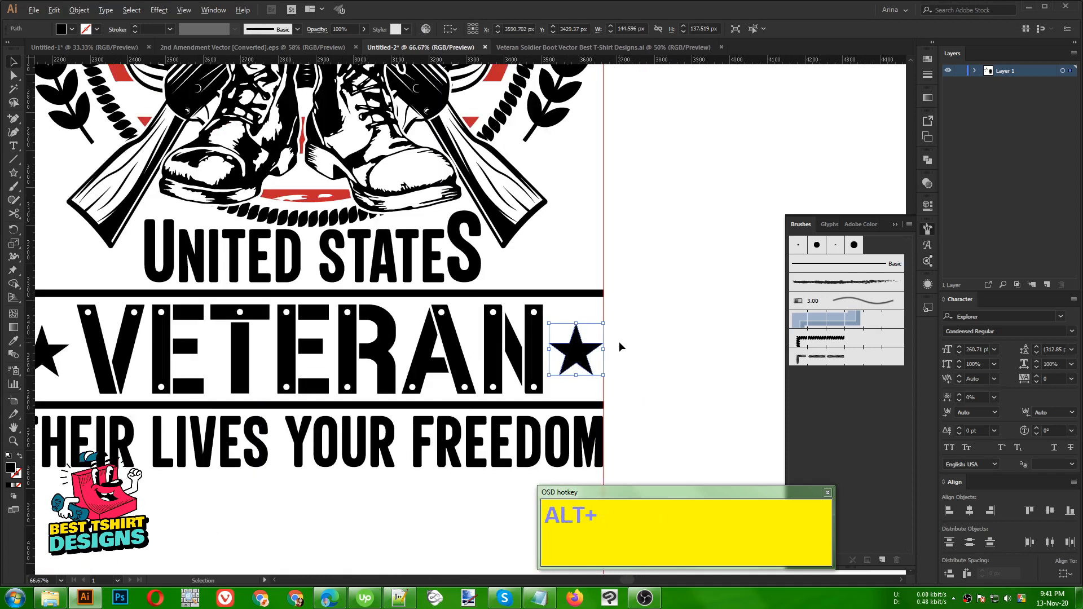
{"action": "scroll", "coordinate": [619, 344], "scroll_direction": "down", "scroll_amount": 1, "text": "alt"}
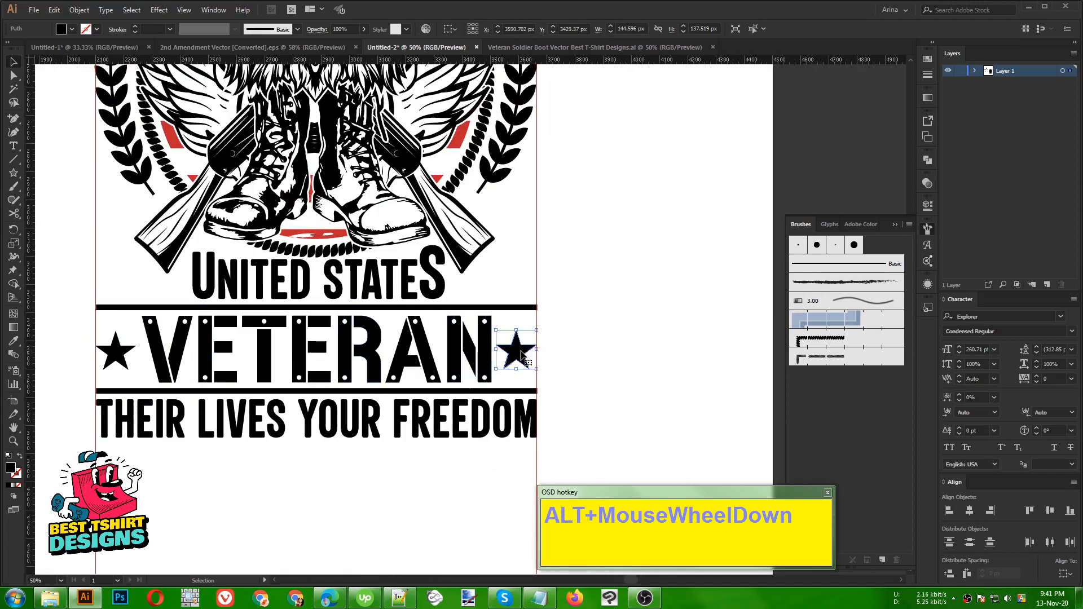
Vertically center VETERAN with its two flanking stars and distribute the horizontal spacing between them evenly
{"action": "left_click", "coordinate": [453, 356], "text": "shift"}
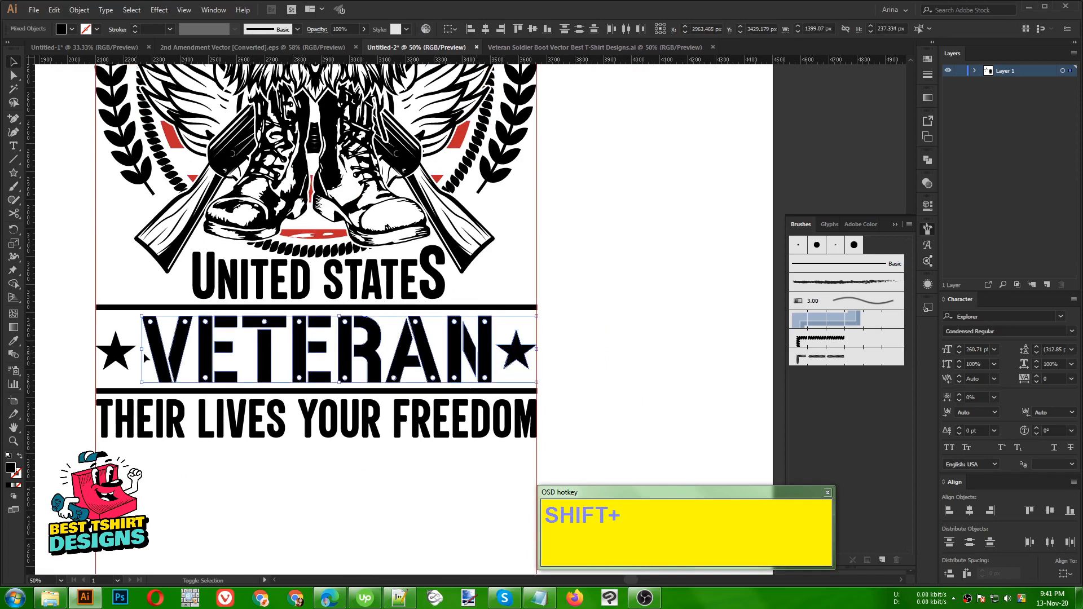
{"action": "left_click", "coordinate": [120, 356], "text": "shift"}
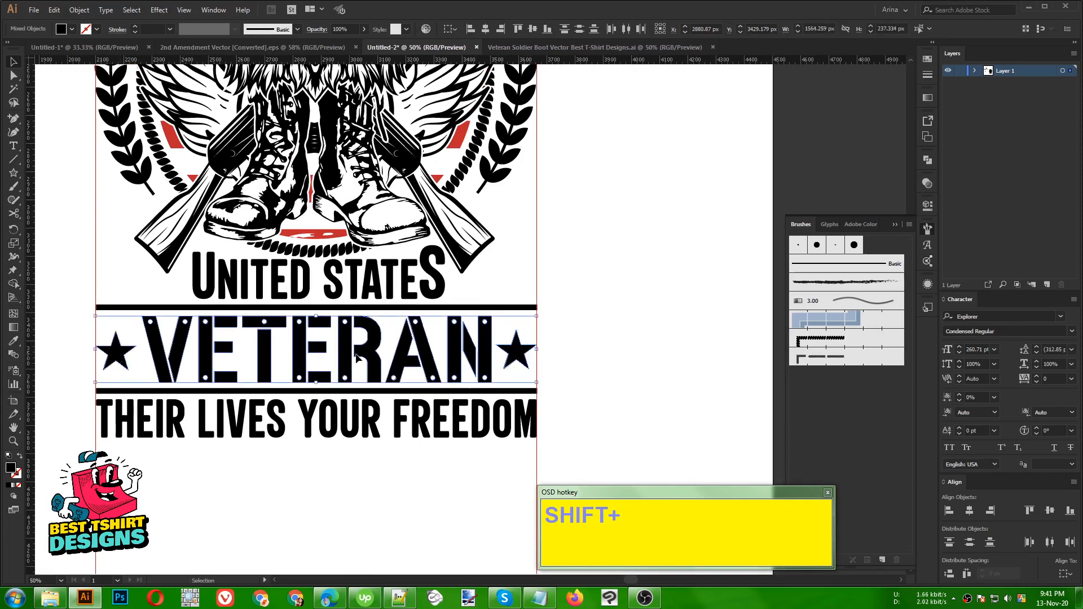
{"action": "left_click", "coordinate": [531, 29]}
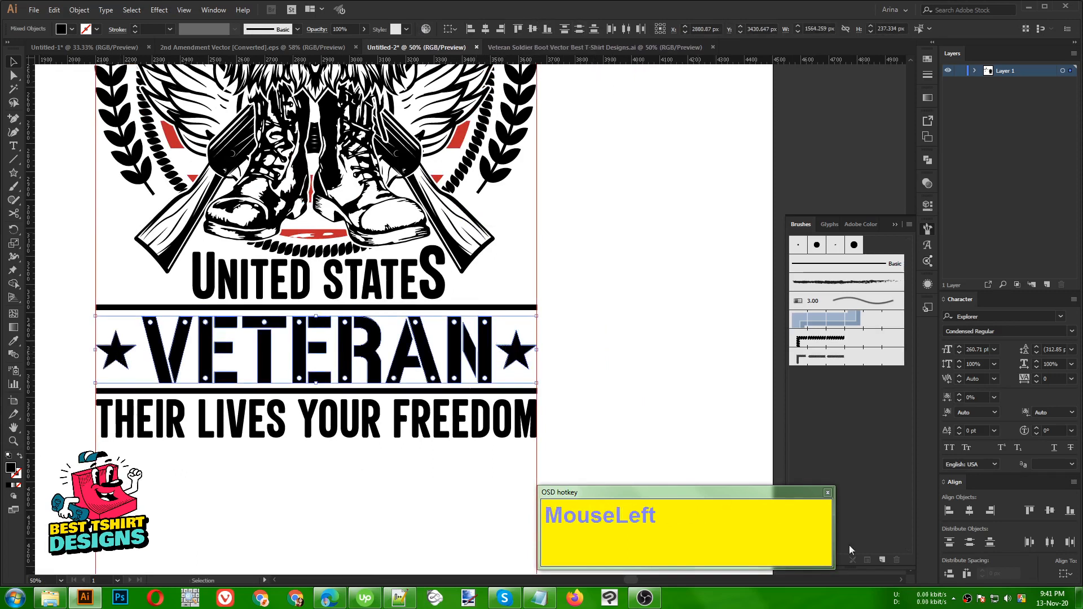
{"action": "left_click", "coordinate": [965, 575]}
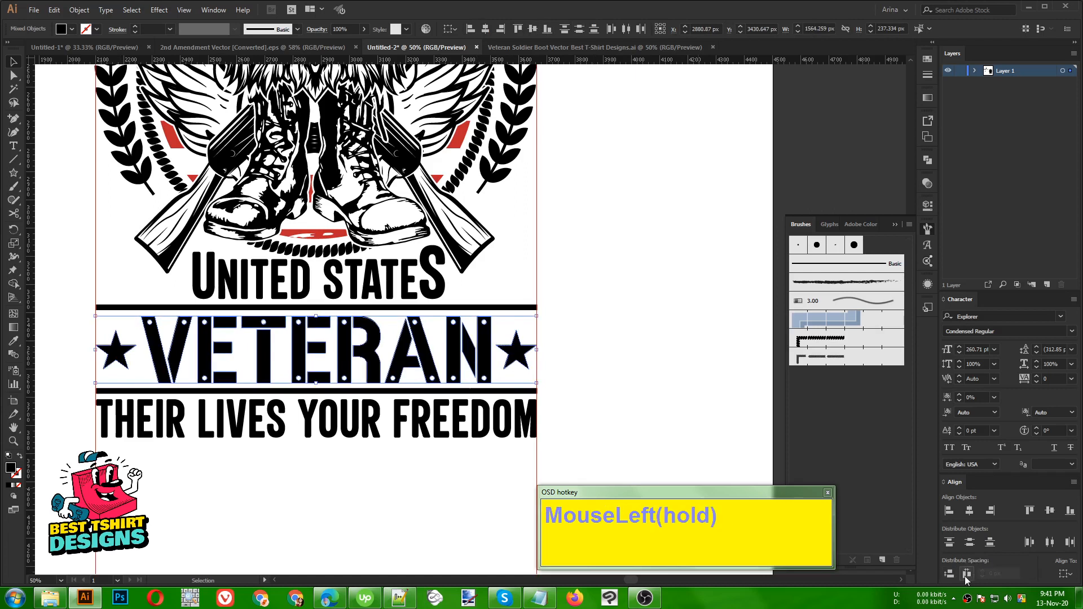
{"action": "left_click", "coordinate": [351, 476]}
Copy the right star up beside WE DON'T and repeat the duplication horizontally to make a row of three stars
{"action": "scroll", "coordinate": [382, 367], "scroll_direction": "down", "scroll_amount": 1}
{"action": "left_click", "coordinate": [545, 364]}
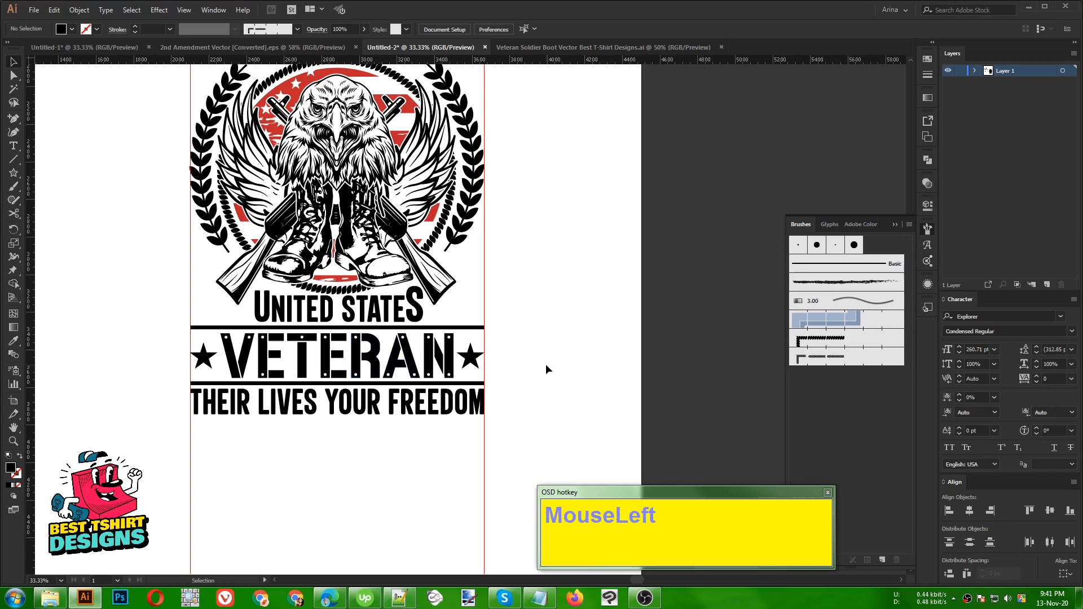
{"action": "scroll", "coordinate": [541, 363], "scroll_direction": "up", "scroll_amount": 1}
{"action": "scroll", "coordinate": [470, 352], "scroll_direction": "up", "scroll_amount": 1}
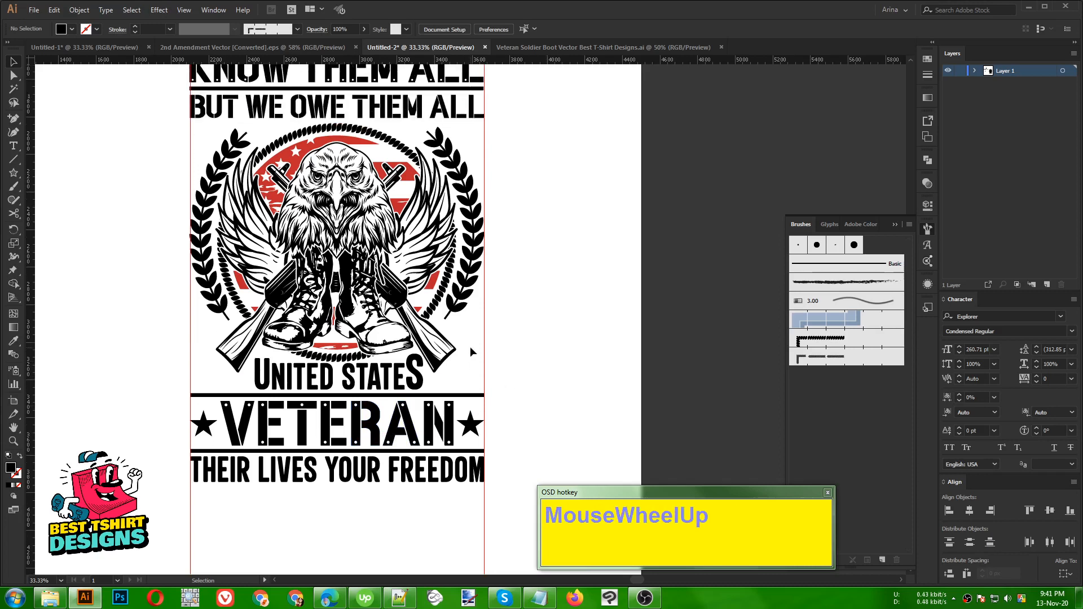
{"action": "left_click", "coordinate": [525, 359]}
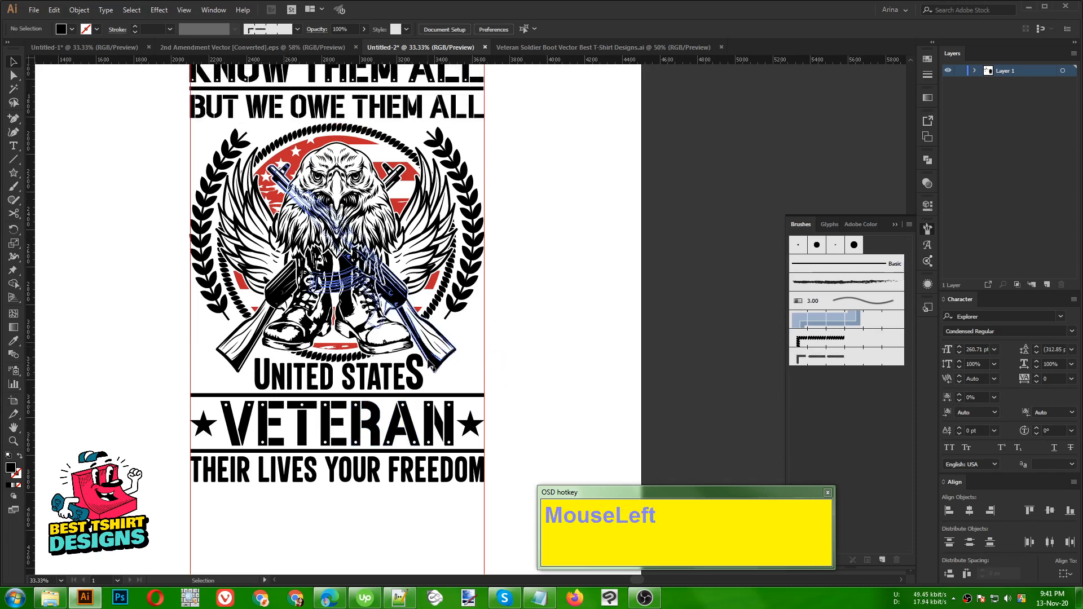
{"action": "scroll", "coordinate": [429, 361], "scroll_direction": "up", "scroll_amount": 3}
{"action": "scroll", "coordinate": [428, 361], "scroll_direction": "up", "scroll_amount": 1}
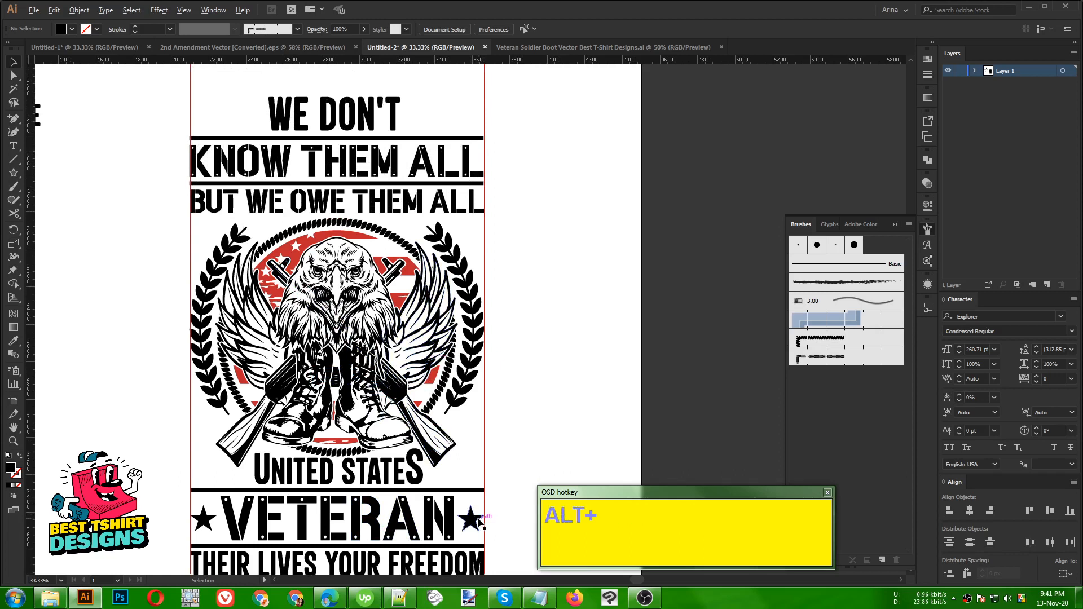
{"action": "left_click_drag", "start_coordinate": [475, 522], "coordinate": [433, 116]}
{"action": "scroll", "coordinate": [389, 166], "scroll_direction": "up", "scroll_amount": 4}
{"action": "scroll", "coordinate": [383, 115], "scroll_direction": "up", "scroll_amount": 2}
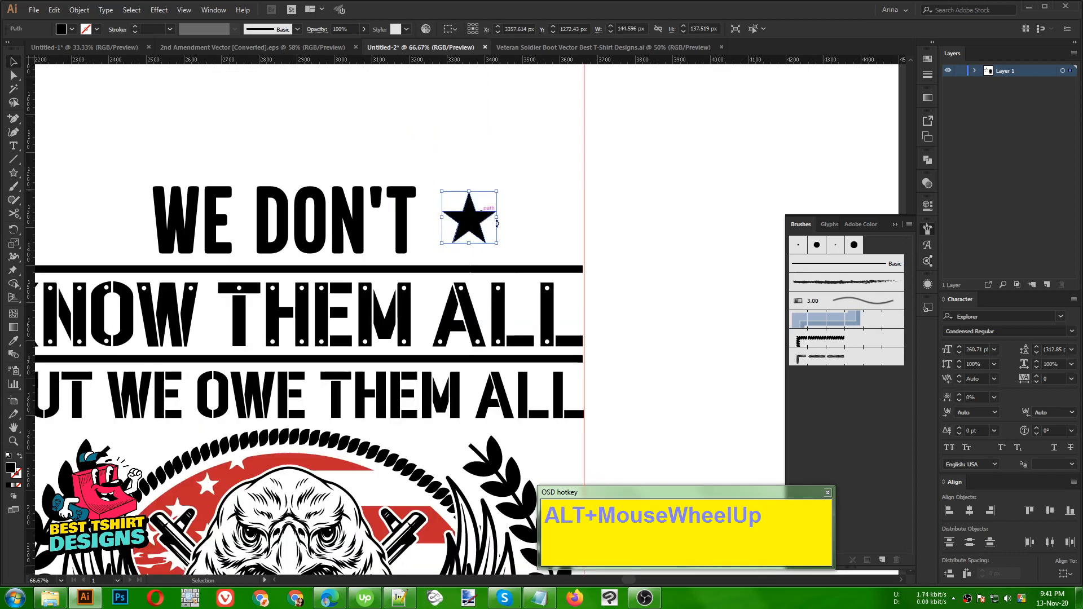
{"action": "left_click_drag", "start_coordinate": [484, 225], "coordinate": [529, 225]}
{"action": "key", "text": "ctrl+d"}
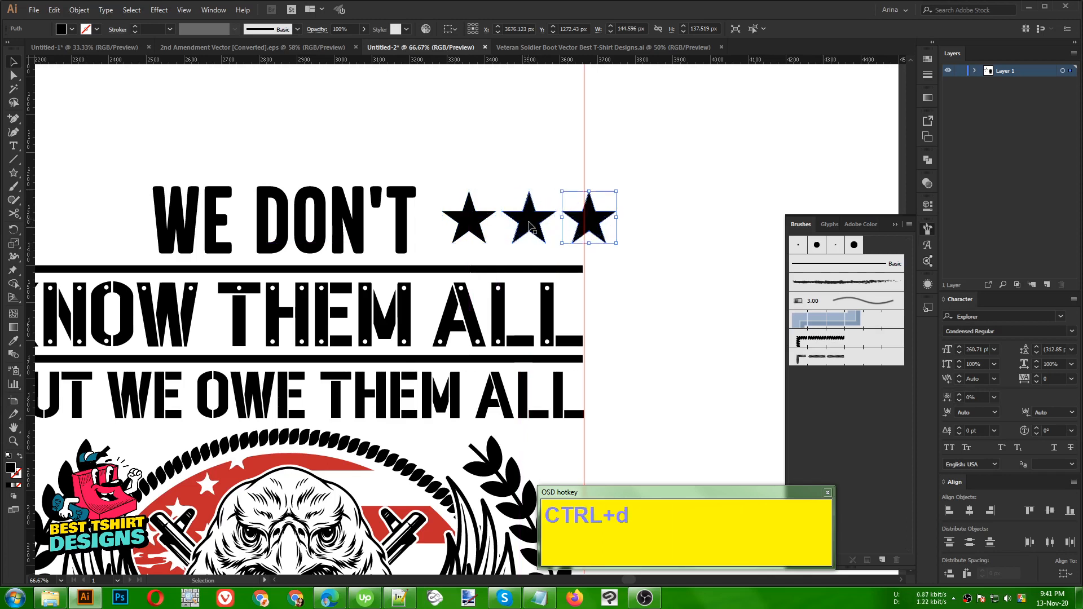
Scale the three-star row proportionally to about 375 px wide so its end meets the right guide
{"action": "left_click", "coordinate": [528, 226], "text": "shift"}
{"action": "left_click", "coordinate": [473, 223], "text": "shift"}
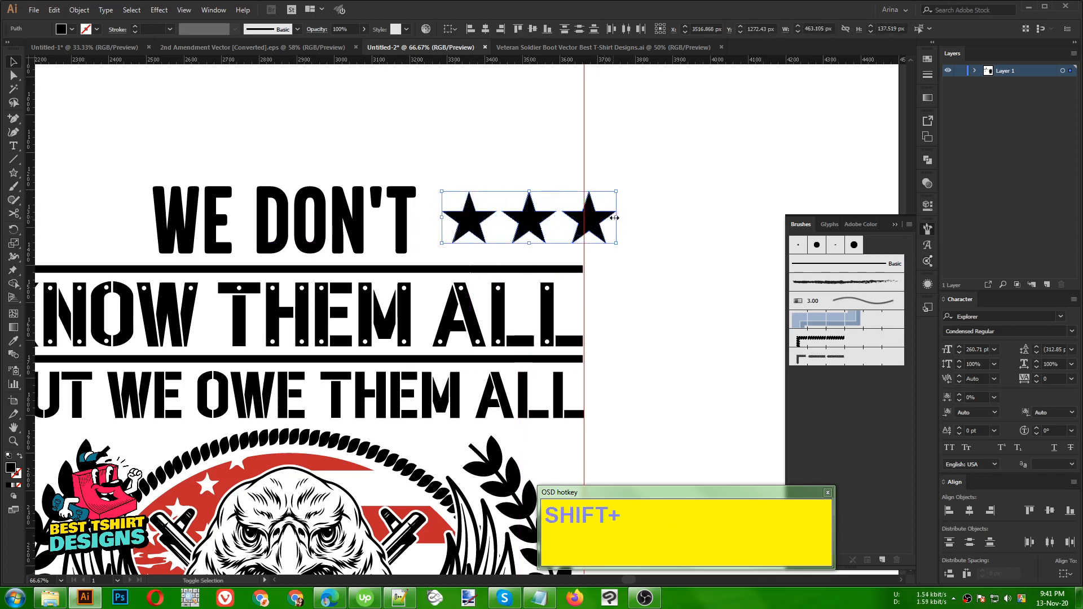
{"action": "left_click_drag", "start_coordinate": [615, 217], "coordinate": [583, 217]}
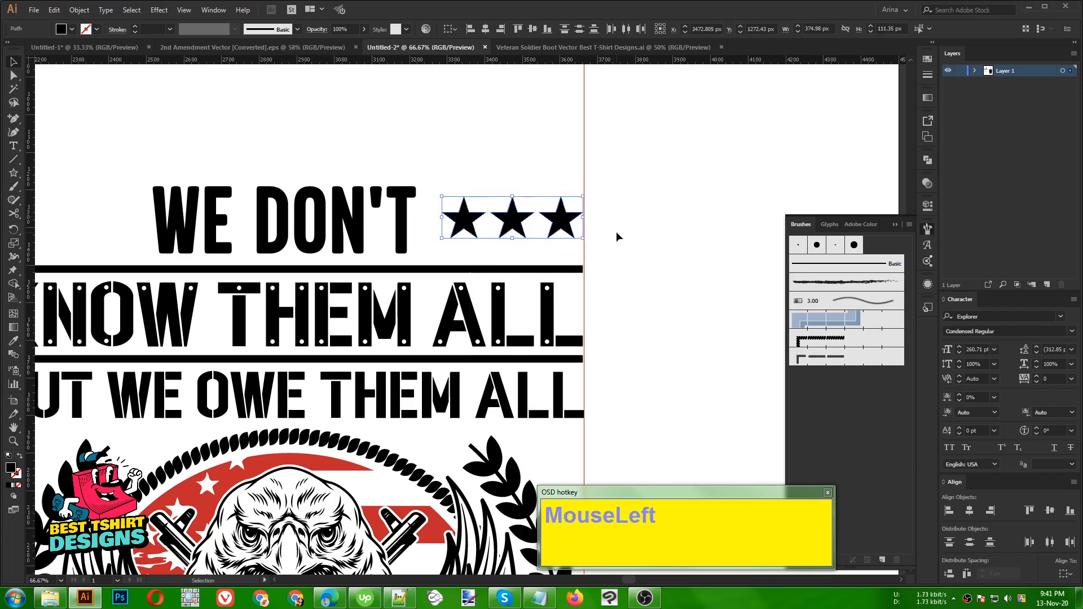
{"action": "left_click", "coordinate": [616, 236]}
Place a copy of the three stars on the other side of WE DON'T against the left guide and group each row
{"action": "scroll", "coordinate": [616, 236], "scroll_direction": "down", "scroll_amount": 1}
{"action": "left_click_drag", "start_coordinate": [495, 197], "coordinate": [170, 229]}
{"action": "key", "text": "ctrl+g"}
Vertically center WE DON'T with both star groups and distribute the horizontal spacing between them evenly
{"action": "left_click_drag", "start_coordinate": [163, 172], "coordinate": [586, 244]}
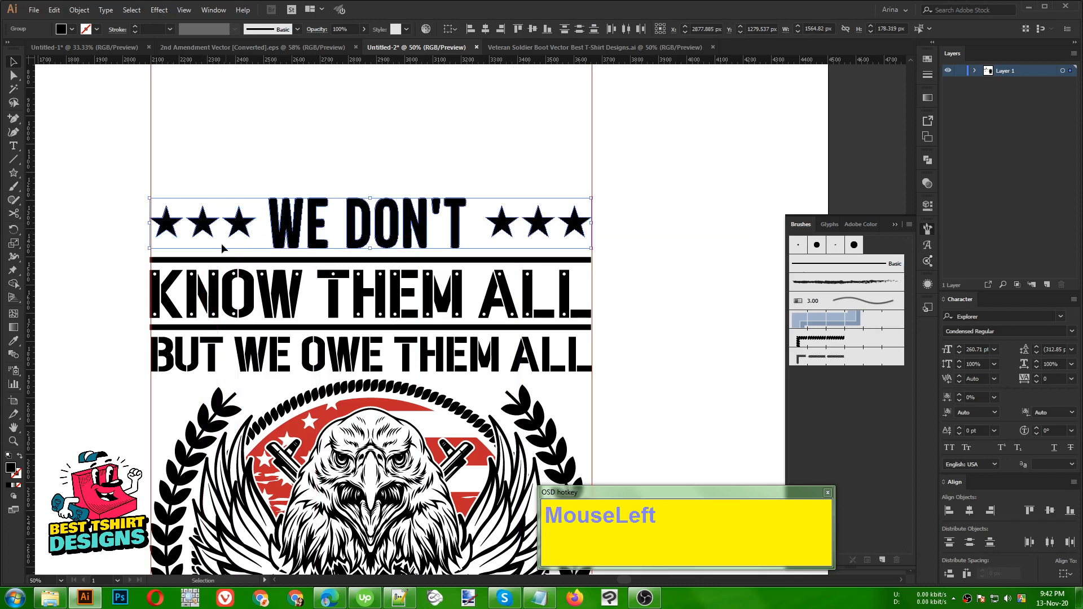
{"action": "left_click", "coordinate": [534, 30]}
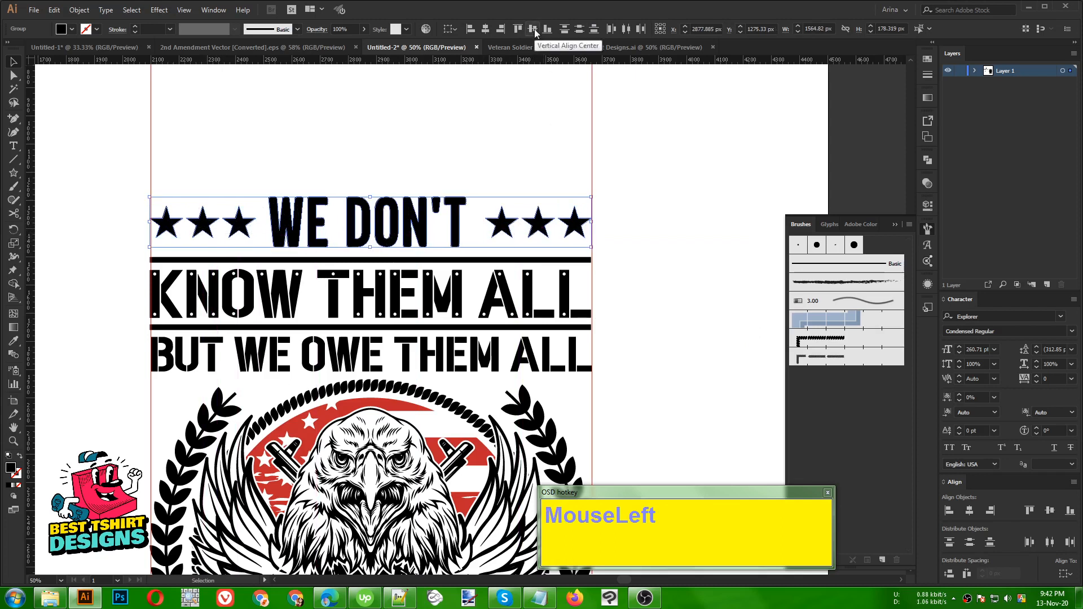
{"action": "left_click", "coordinate": [625, 28]}
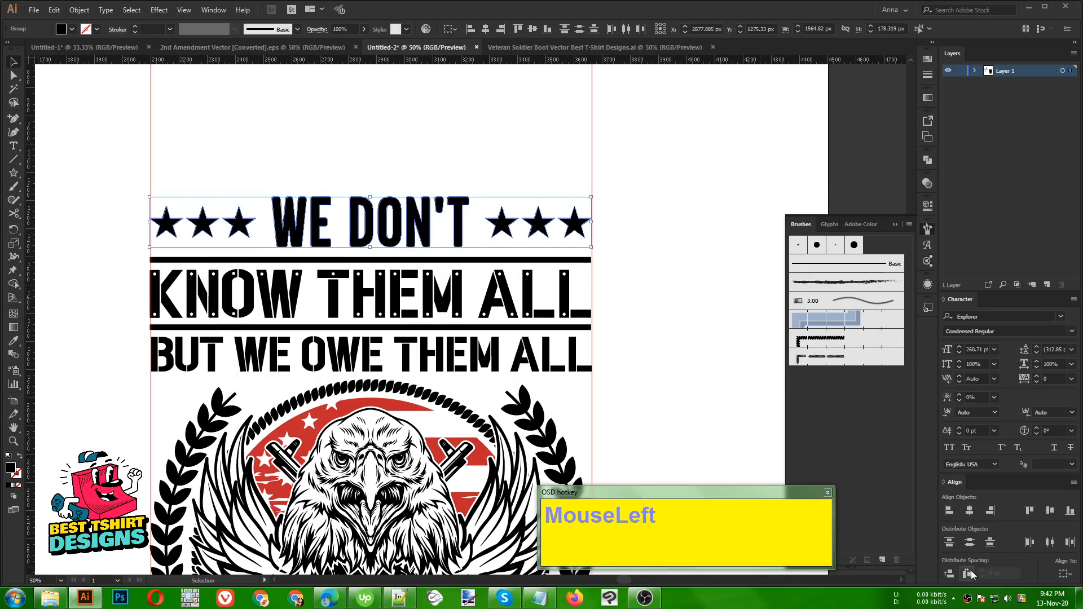
{"action": "left_click", "coordinate": [672, 279]}
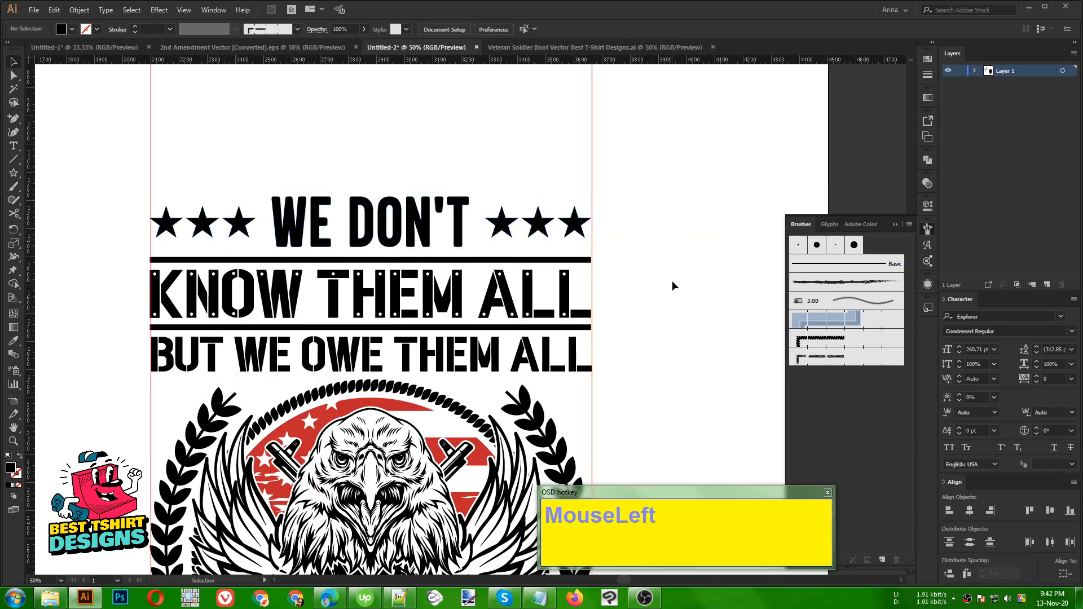
Delete the two vertical guides bounding the design
{"action": "scroll", "coordinate": [300, 172], "scroll_direction": "down", "scroll_amount": 1, "text": "alt"}
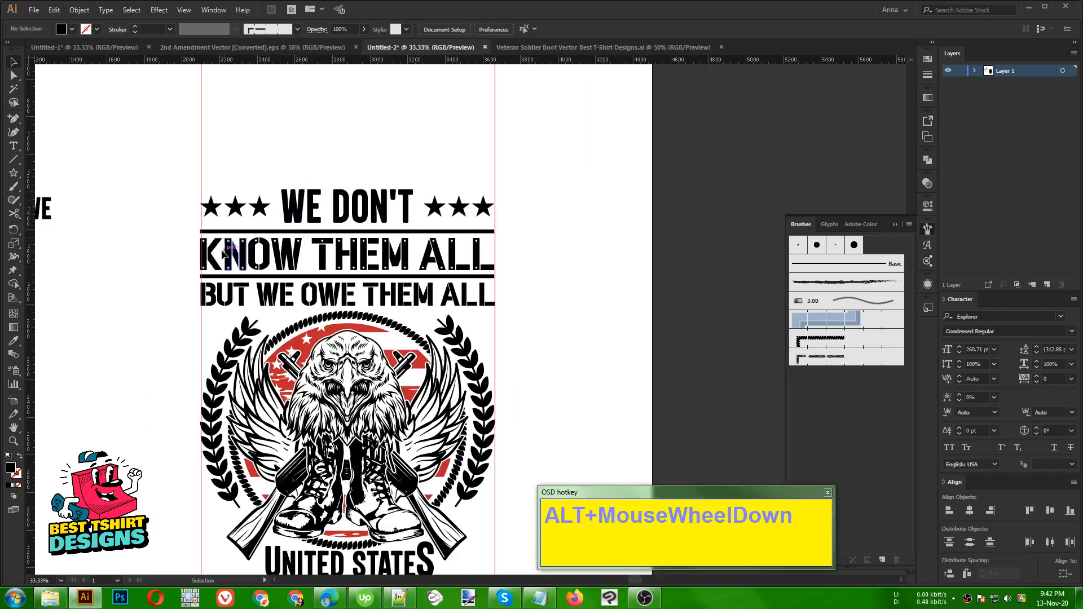
{"action": "scroll", "coordinate": [336, 242], "scroll_direction": "down", "scroll_amount": 1, "text": "alt"}
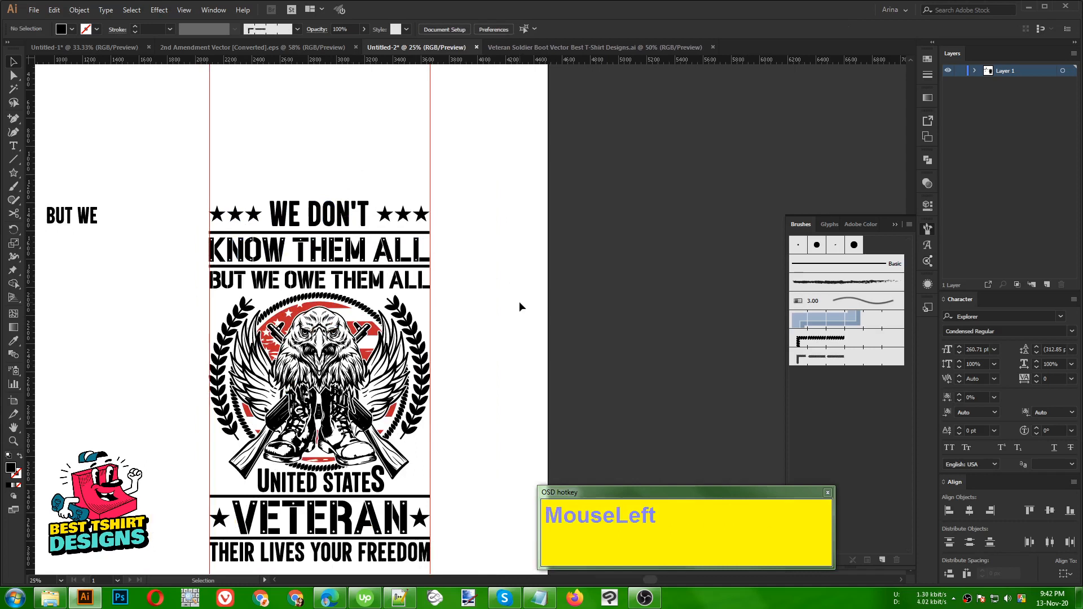
{"action": "scroll", "coordinate": [519, 307], "scroll_direction": "down", "scroll_amount": 1, "text": "alt"}
{"action": "scroll", "coordinate": [519, 306], "scroll_direction": "up", "scroll_amount": 2, "text": "alt"}
{"action": "scroll", "coordinate": [519, 307], "scroll_direction": "down", "scroll_amount": 1, "text": "alt"}
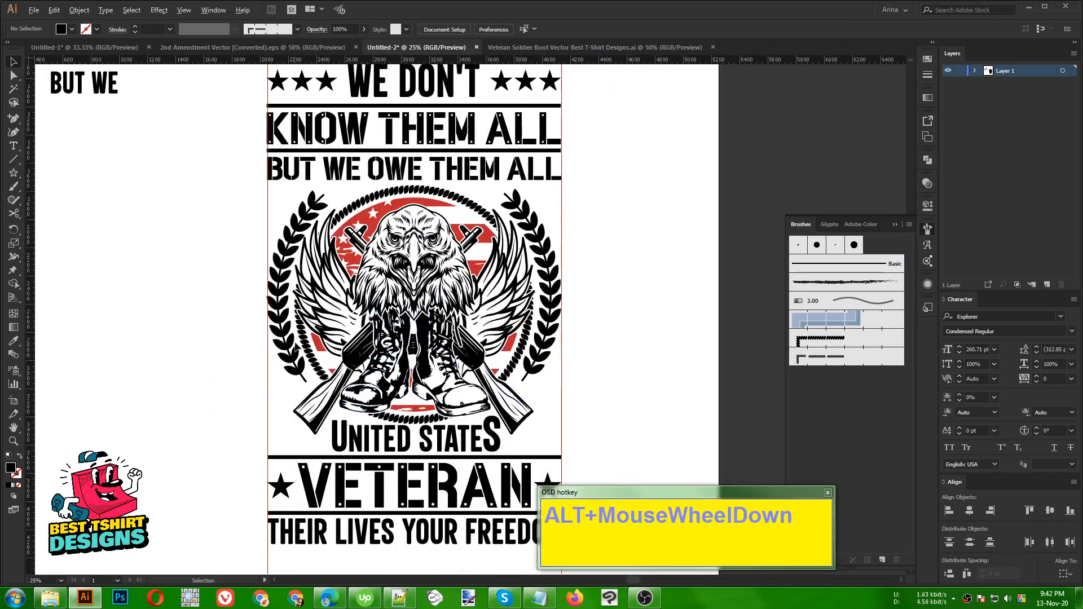
{"action": "left_click", "coordinate": [555, 399]}
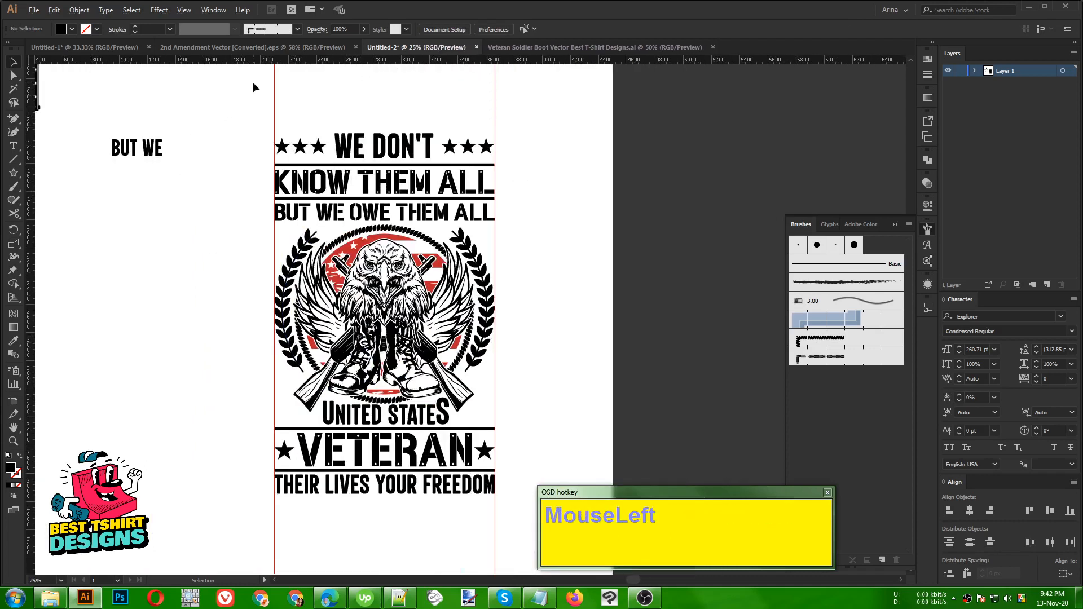
{"action": "left_click_drag", "start_coordinate": [254, 87], "coordinate": [685, 101]}
{"action": "key", "text": "Delete"}
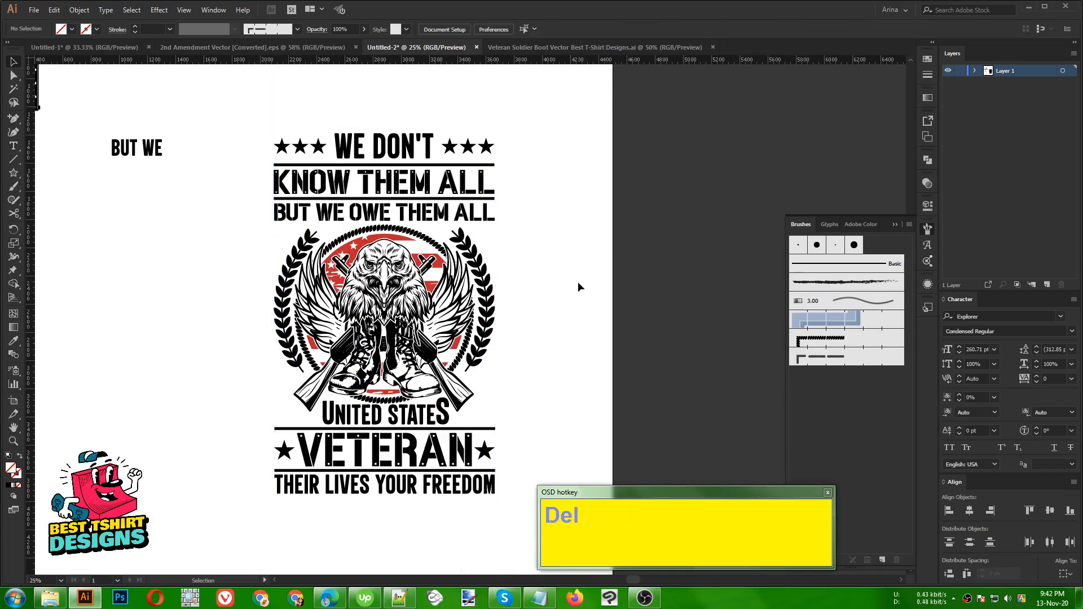
{"action": "left_click", "coordinate": [552, 310]}
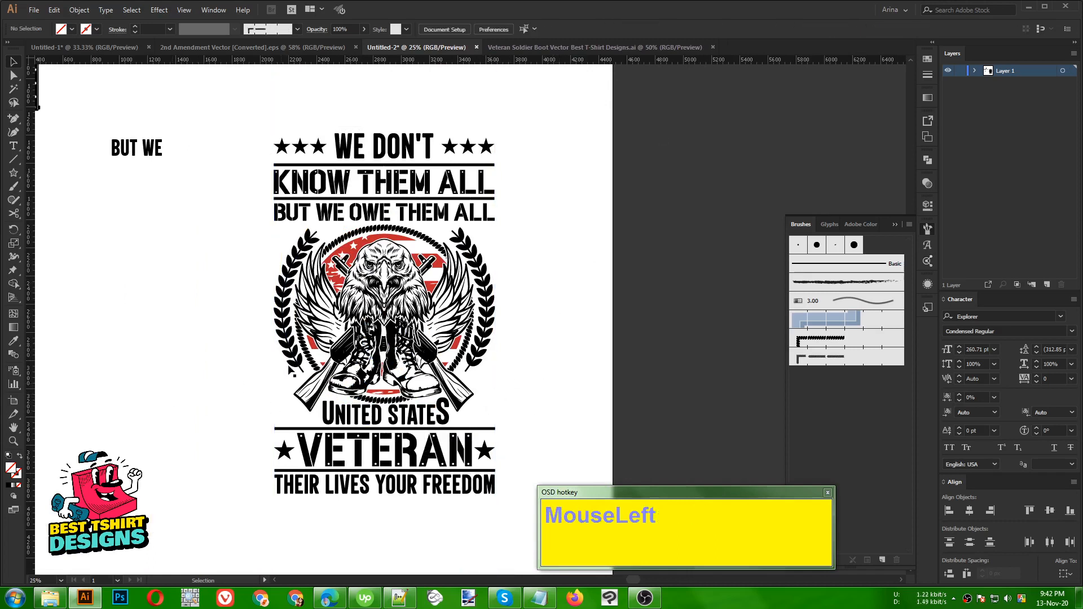
Try placing the butterfly knife below the right laurel branch and scaling it down proportionally beside UNITED STATES
{"action": "scroll", "coordinate": [164, 329], "scroll_direction": "down", "scroll_amount": 1, "text": "alt"}
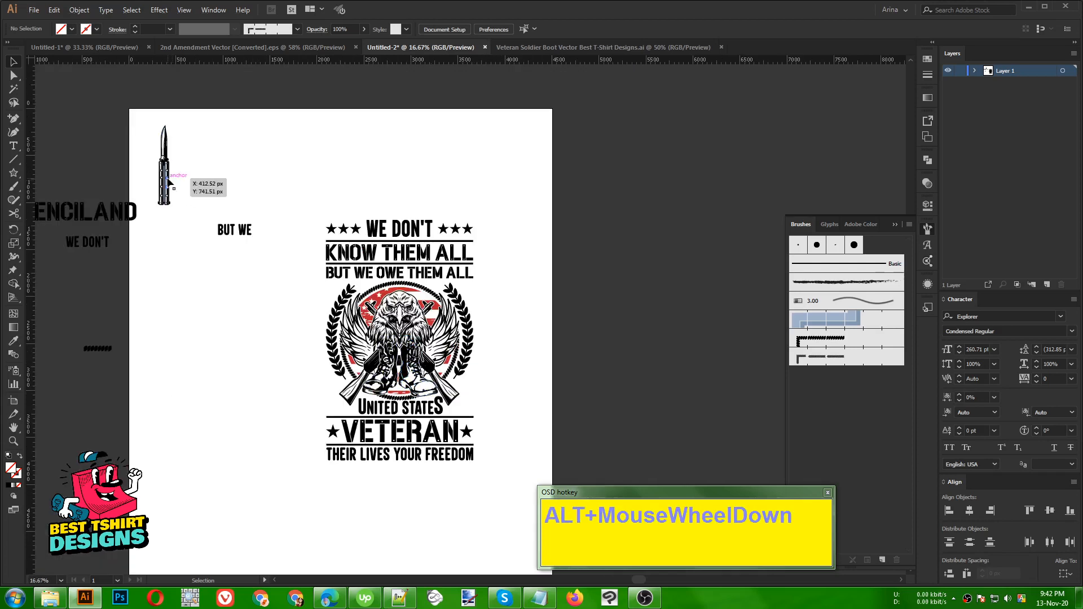
{"action": "left_click_drag", "start_coordinate": [169, 181], "coordinate": [472, 396]}
{"action": "scroll", "coordinate": [459, 388], "scroll_direction": "up", "scroll_amount": 3, "text": "alt"}
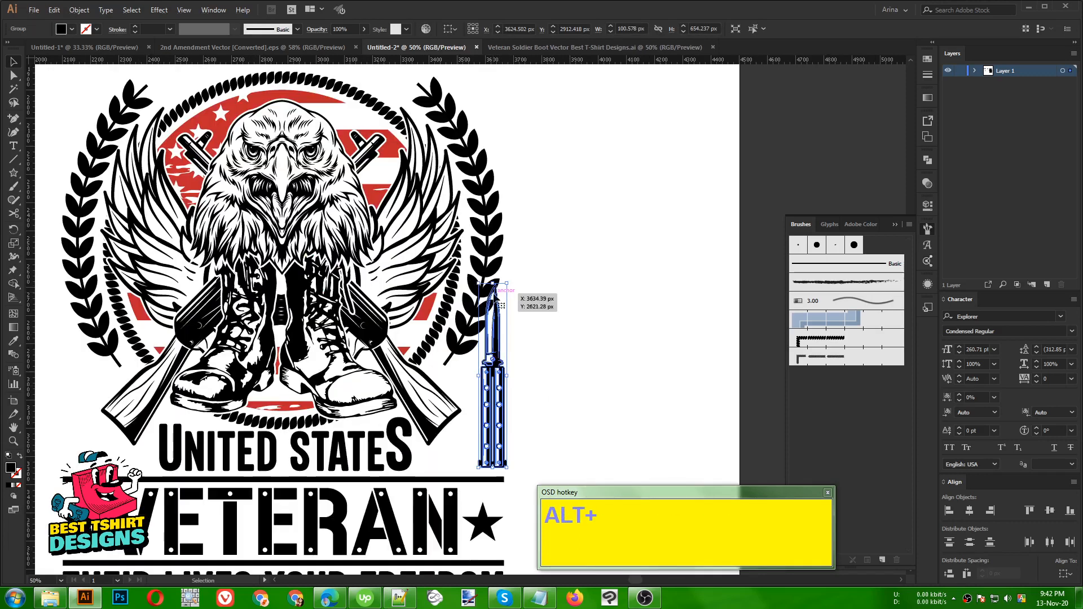
{"action": "left_click_drag", "start_coordinate": [506, 284], "coordinate": [492, 328], "text": "shift"}
{"action": "left_click", "coordinate": [573, 373]}
{"action": "scroll", "coordinate": [651, 381], "scroll_direction": "down", "scroll_amount": 1, "text": "alt"}
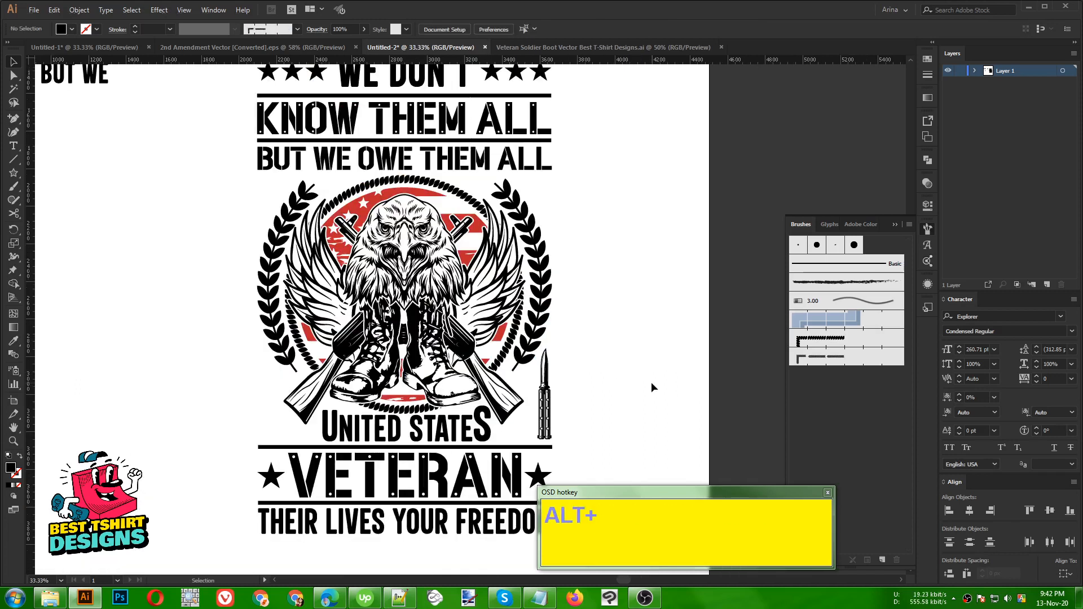
{"action": "scroll", "coordinate": [556, 413], "scroll_direction": "up", "scroll_amount": 3, "text": "alt"}
{"action": "scroll", "coordinate": [580, 370], "scroll_direction": "down", "scroll_amount": 2, "text": "alt"}
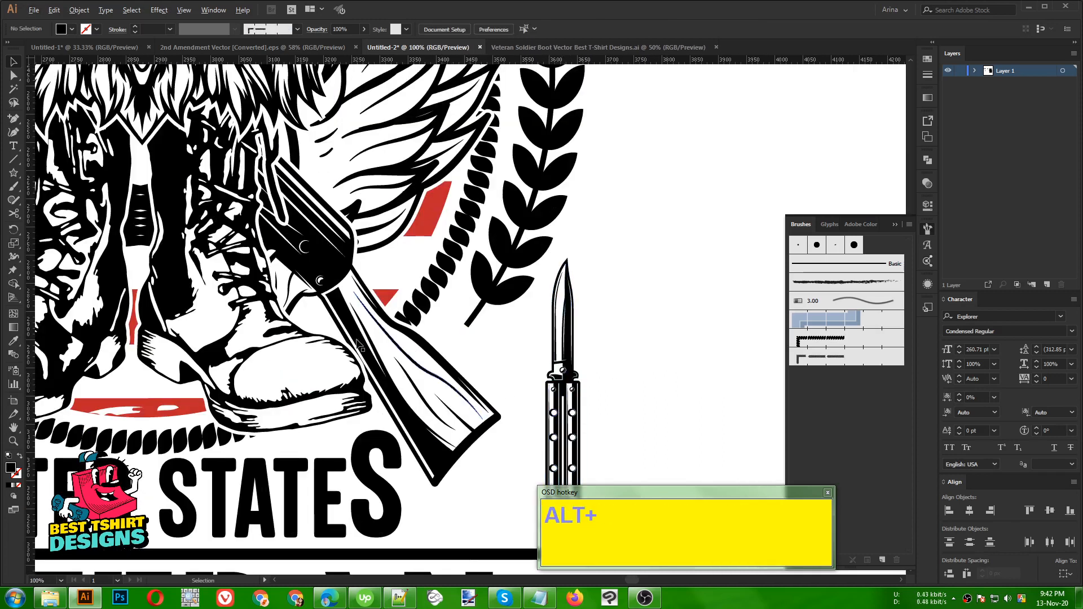
Undo the knife's placement and scaling as well as the deletion of the vertical guides
{"action": "key", "text": "ctrl"}
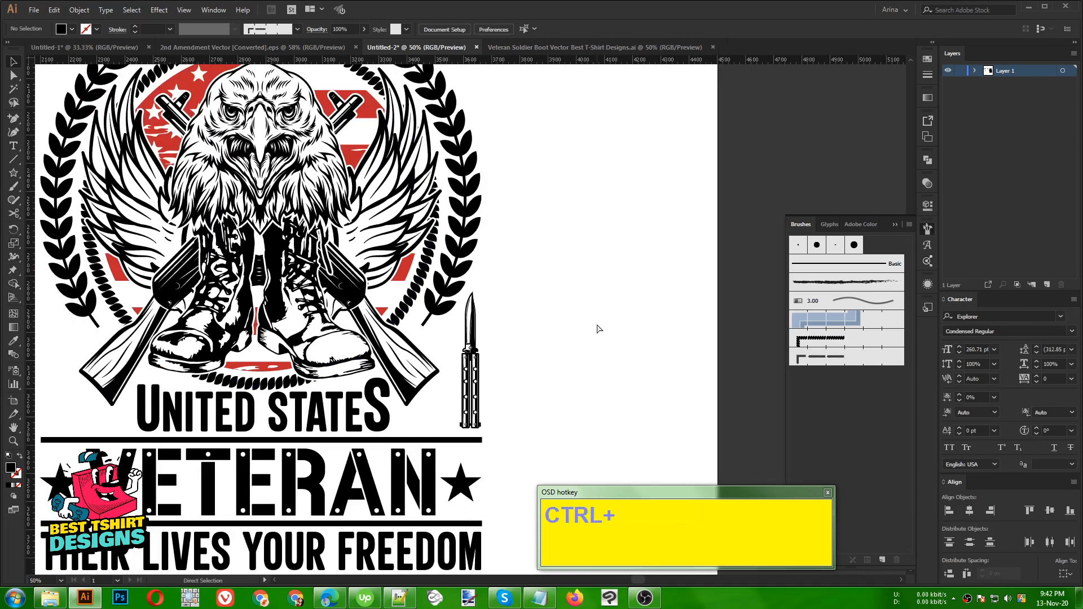
{"action": "scroll", "coordinate": [596, 324], "scroll_direction": "down", "scroll_amount": 1, "text": "alt"}
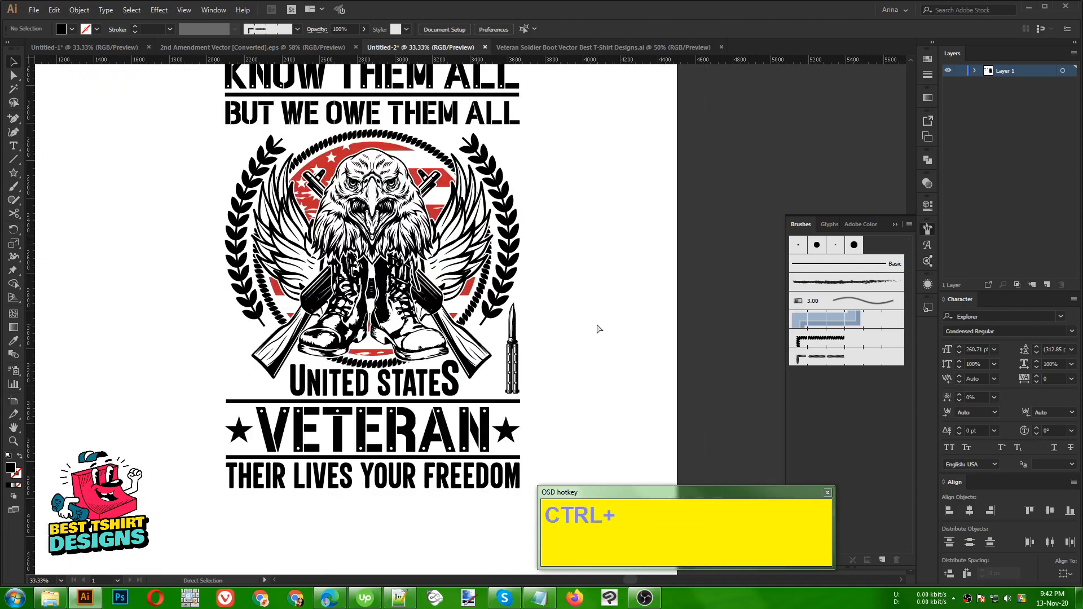
{"action": "key", "text": "ctrl+z"}
{"action": "key", "text": "ctrl+z"}
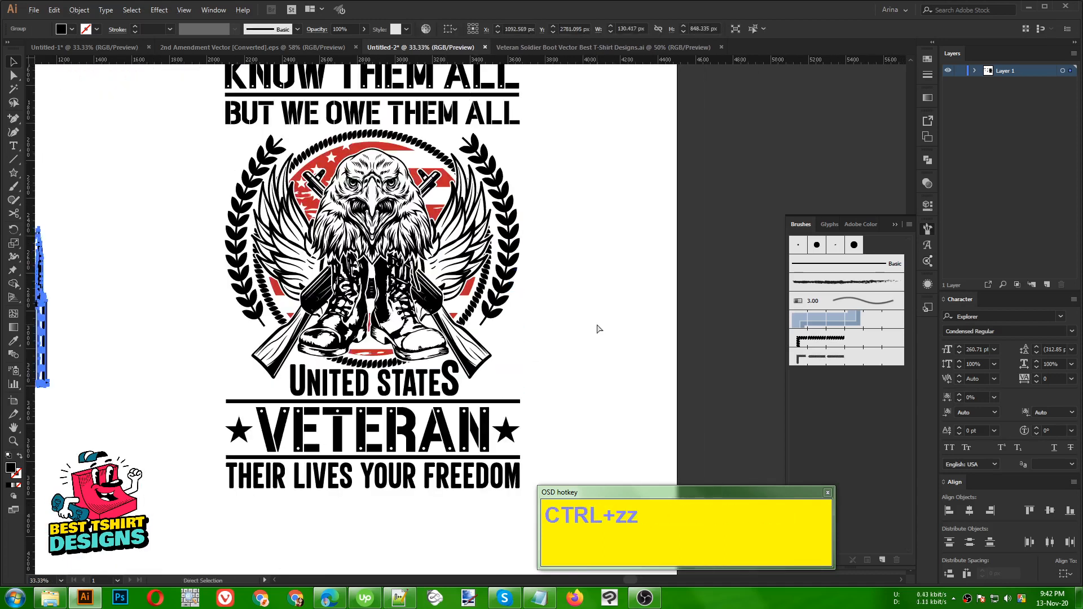
{"action": "key", "text": "ctrl+z"}
{"action": "key", "text": "ctrl+z"}
{"action": "left_click", "coordinate": [597, 328]}
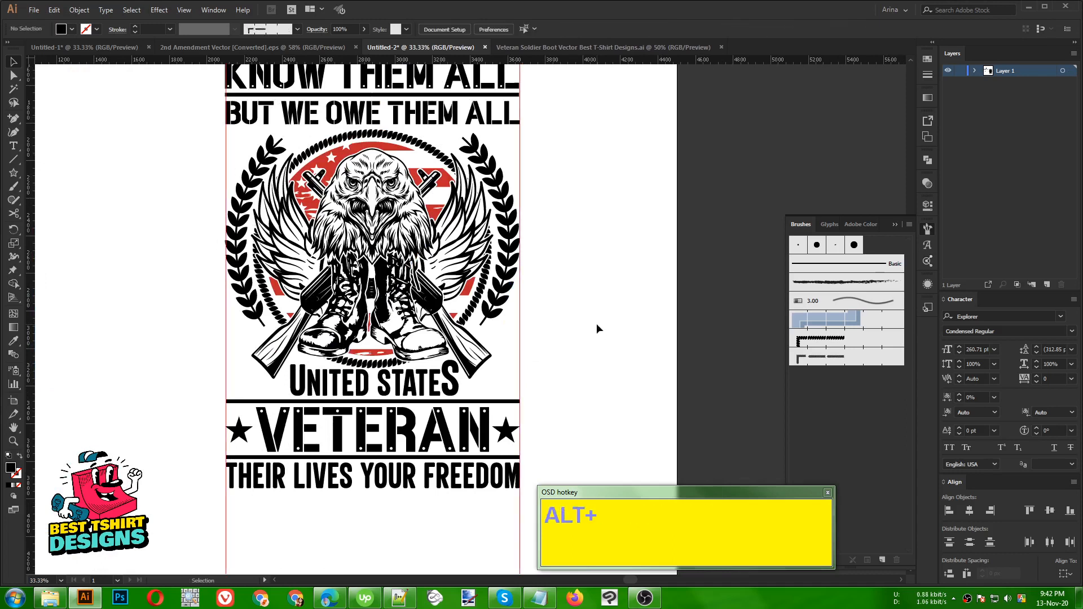
Place the butterfly knife over the lower end of the right laurel branch, near the right guide
{"action": "scroll", "coordinate": [544, 333], "scroll_direction": "down", "scroll_amount": 1, "text": "alt"}
{"action": "scroll", "coordinate": [193, 291], "scroll_direction": "up", "scroll_amount": 1}
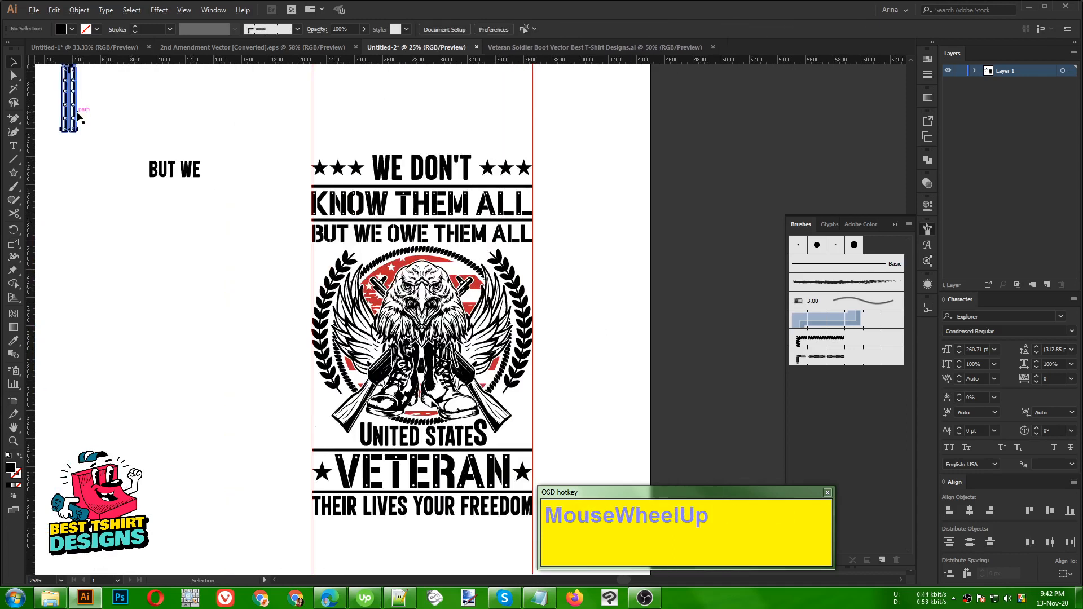
{"action": "left_click_drag", "start_coordinate": [77, 116], "coordinate": [530, 431]}
{"action": "scroll", "coordinate": [546, 292], "scroll_direction": "up", "scroll_amount": 3, "text": "alt"}
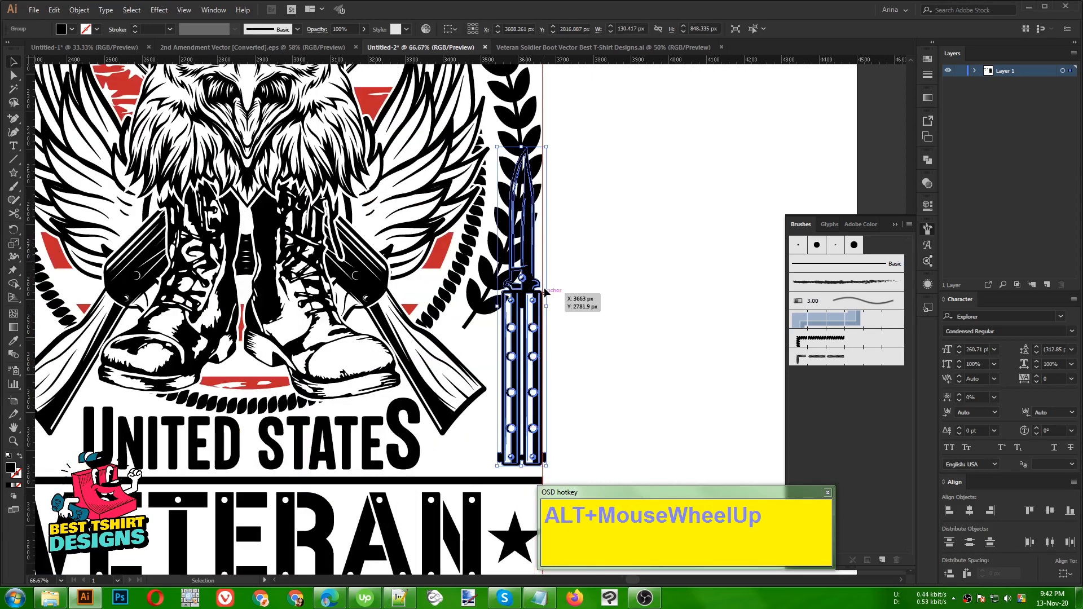
Scale the knife proportionally to about 90 by 582 px and fit it between UNITED STATES and the right guide
{"action": "left_click_drag", "start_coordinate": [521, 147], "coordinate": [550, 275]}
{"action": "left_click", "coordinate": [568, 345]}
{"action": "left_click", "coordinate": [522, 389]}
{"action": "left_click_drag", "start_coordinate": [538, 464], "coordinate": [540, 468]}
{"action": "scroll", "coordinate": [551, 391], "scroll_direction": "up", "scroll_amount": 1, "text": "alt"}
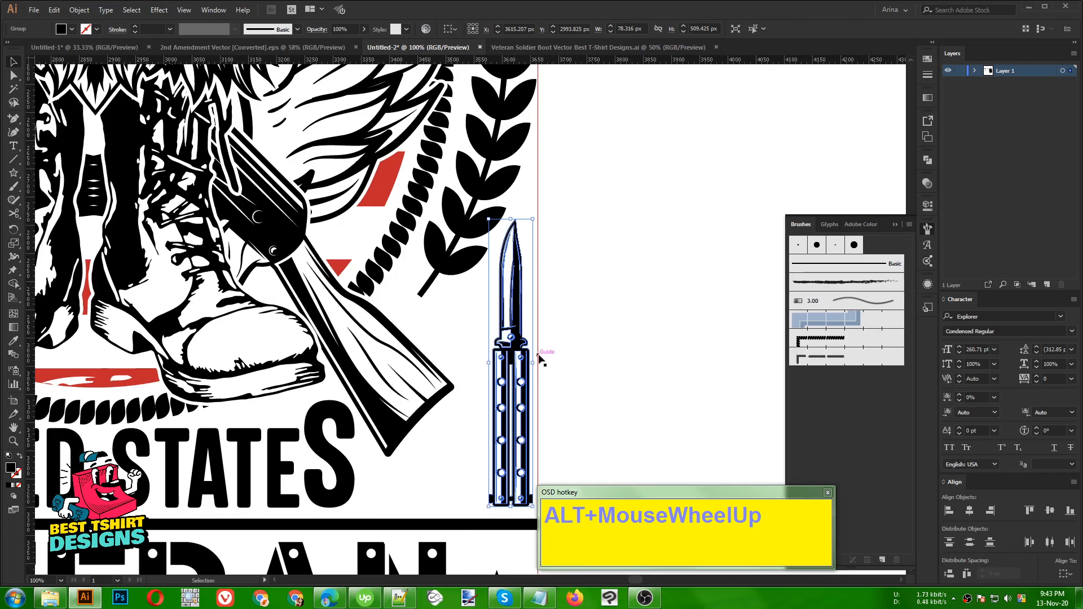
{"action": "left_click_drag", "start_coordinate": [533, 363], "coordinate": [541, 363], "text": "shift"}
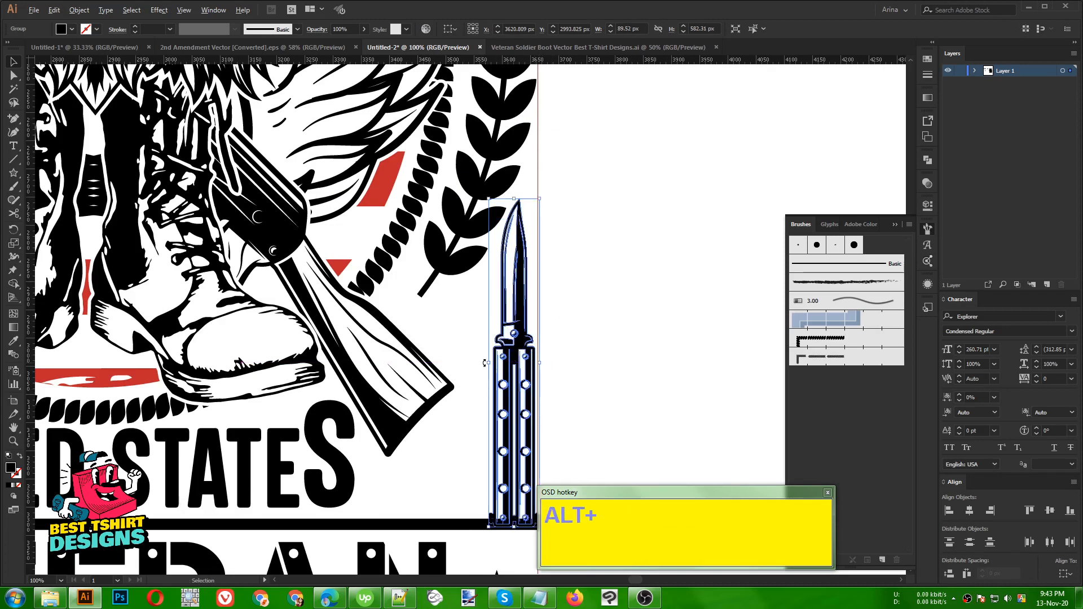
{"action": "scroll", "coordinate": [484, 363], "scroll_direction": "down", "scroll_amount": 2, "text": "alt"}
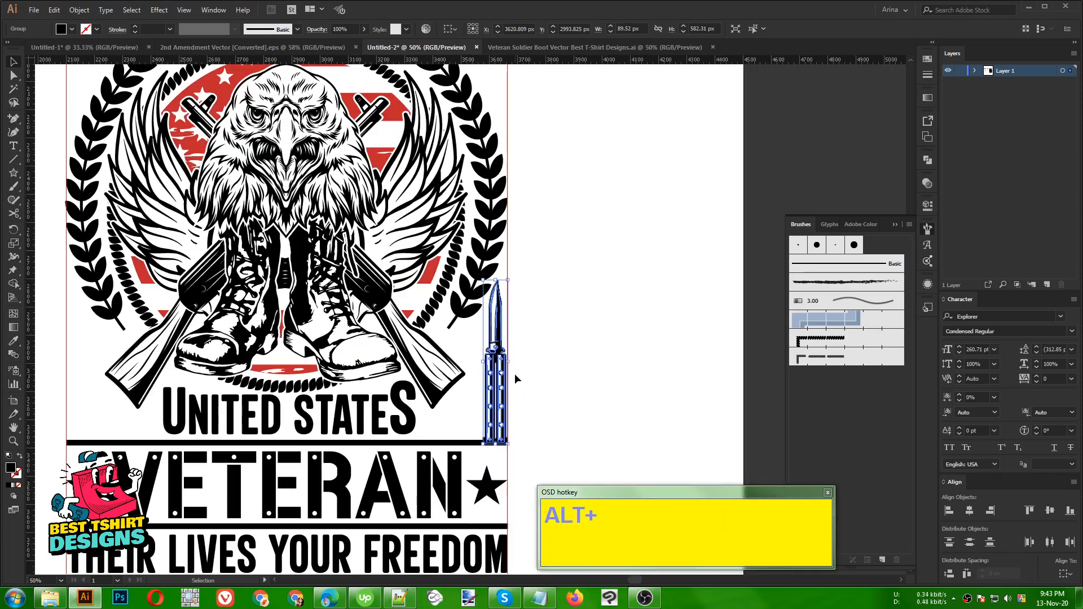
Nudge the butterfly knife up above the line over VETERAN and scale it down proportionally to about 78 by 505 px
{"action": "key", "text": "Up"}
{"action": "key", "text": "Up"}
{"action": "key", "text": "Up"}
{"action": "key", "text": "Up"}
{"action": "key", "text": "Up"}
{"action": "key", "text": "Up"}
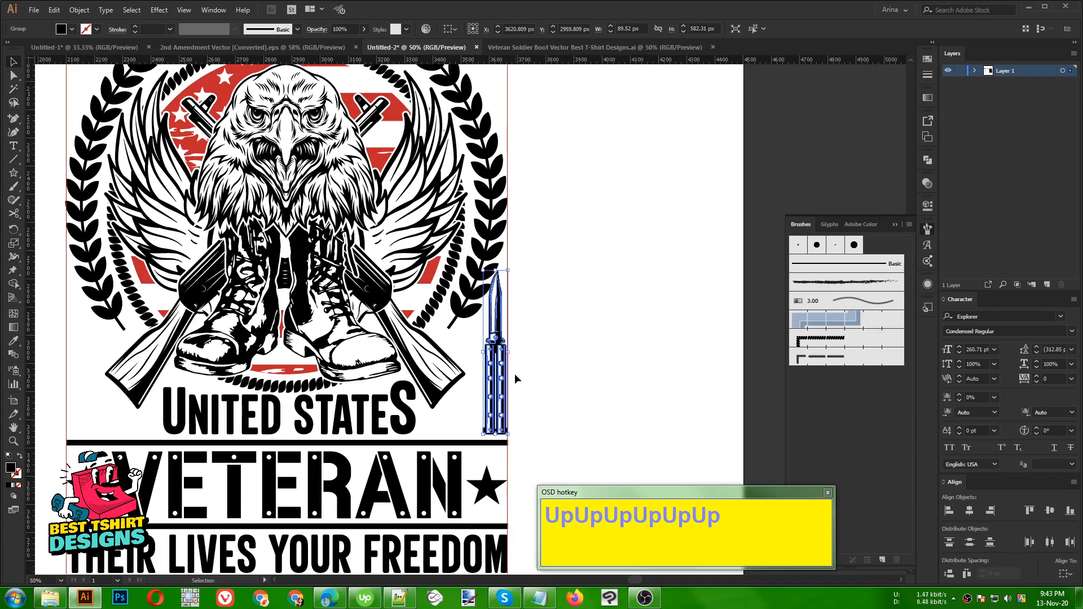
{"action": "scroll", "coordinate": [506, 290], "scroll_direction": "up", "scroll_amount": 2, "text": "alt"}
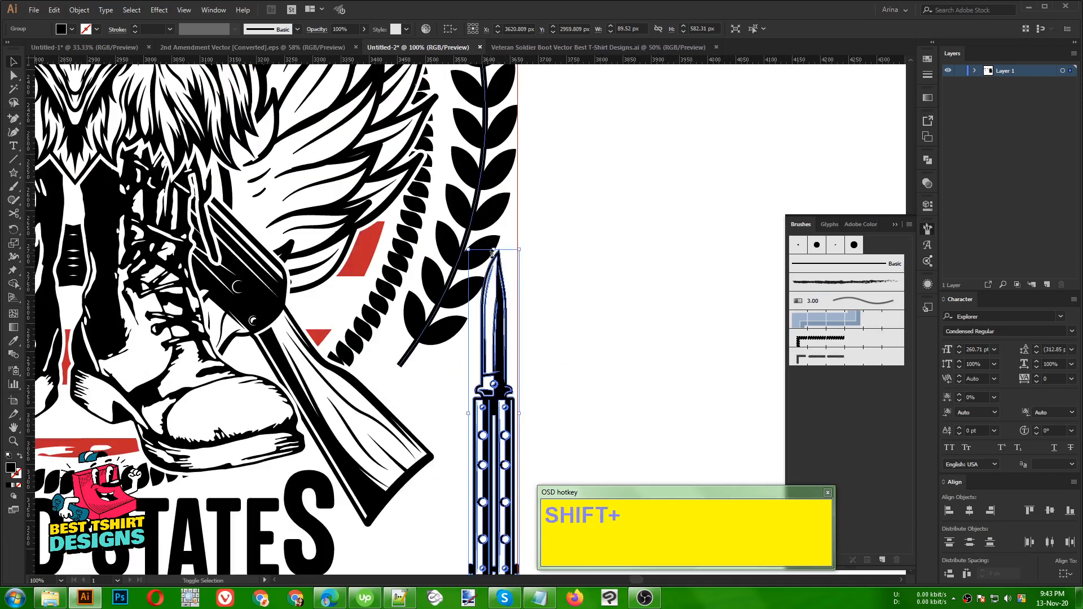
{"action": "left_click_drag", "start_coordinate": [492, 253], "coordinate": [494, 294]}
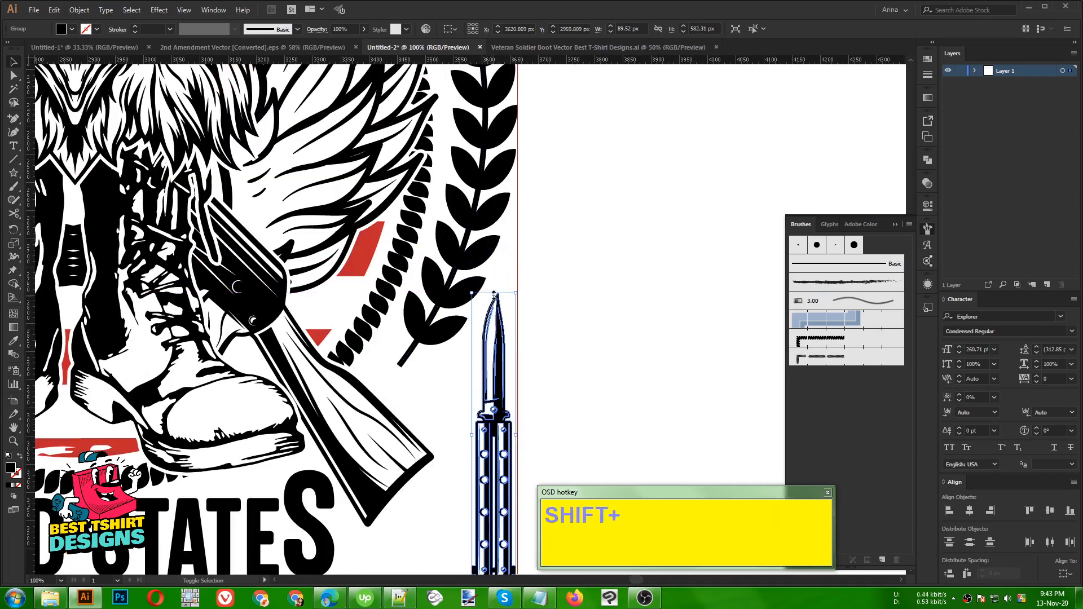
{"action": "scroll", "coordinate": [564, 310], "scroll_direction": "down", "scroll_amount": 3, "text": "alt"}
{"action": "left_click", "coordinate": [587, 348]}
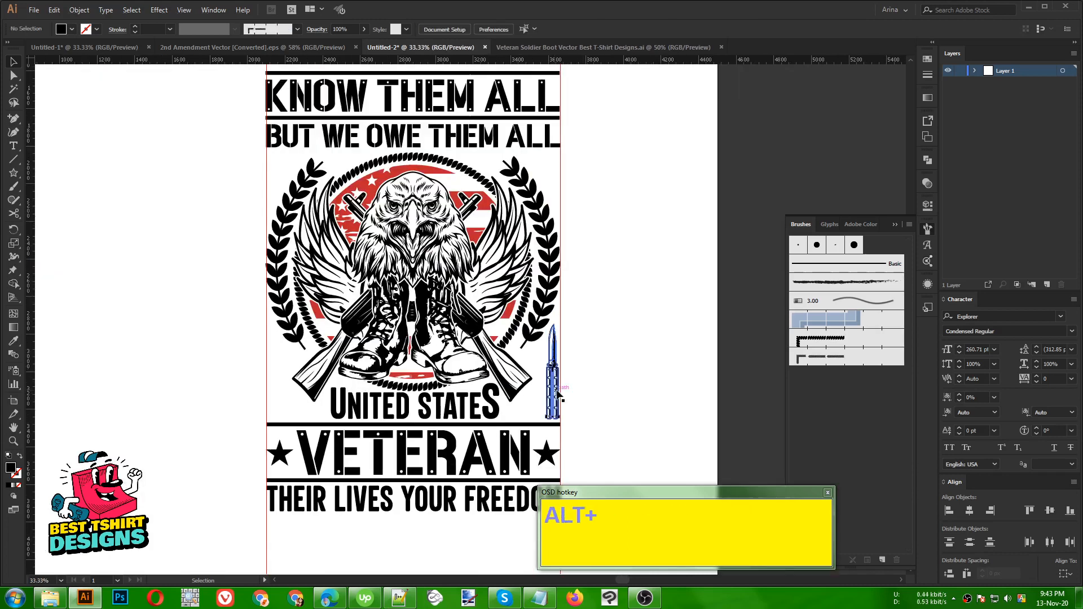
Duplicate the butterfly knife to the left guide beside UNITED STATES and reflect the copy across the vertical axis
{"action": "left_click_drag", "start_coordinate": [553, 393], "coordinate": [276, 390]}
{"action": "right_click", "coordinate": [276, 390]}
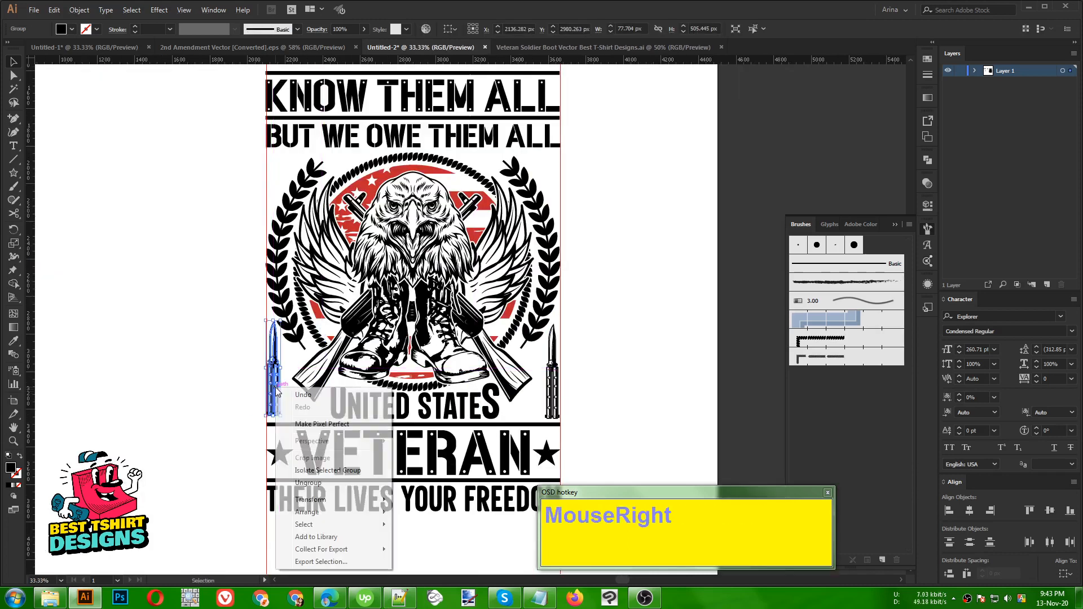
{"action": "mouse_move", "coordinate": [311, 500]}
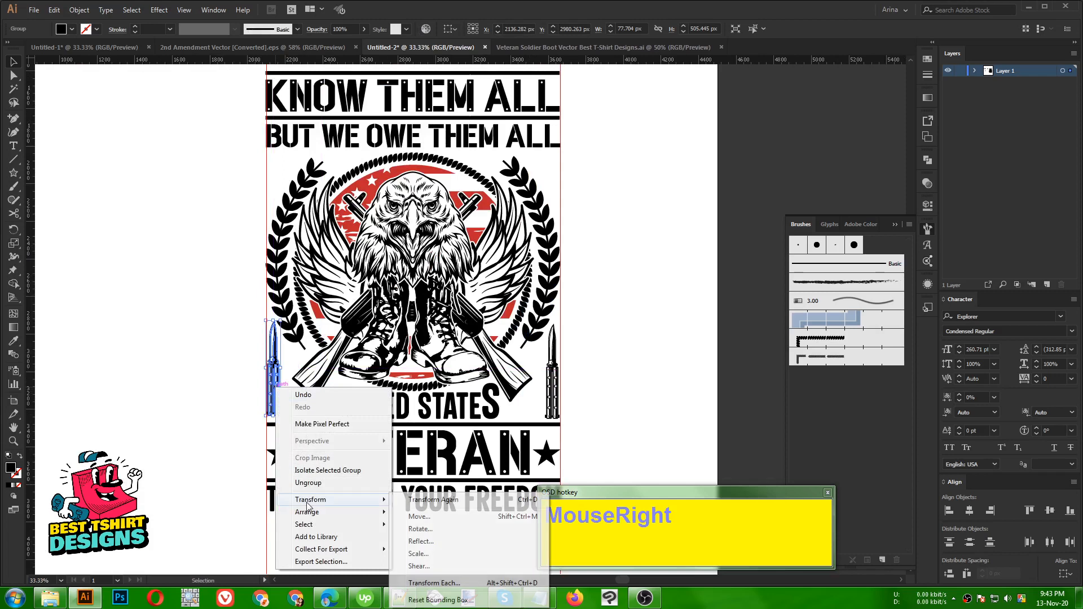
{"action": "left_click", "coordinate": [430, 542]}
{"action": "left_click", "coordinate": [482, 300]}
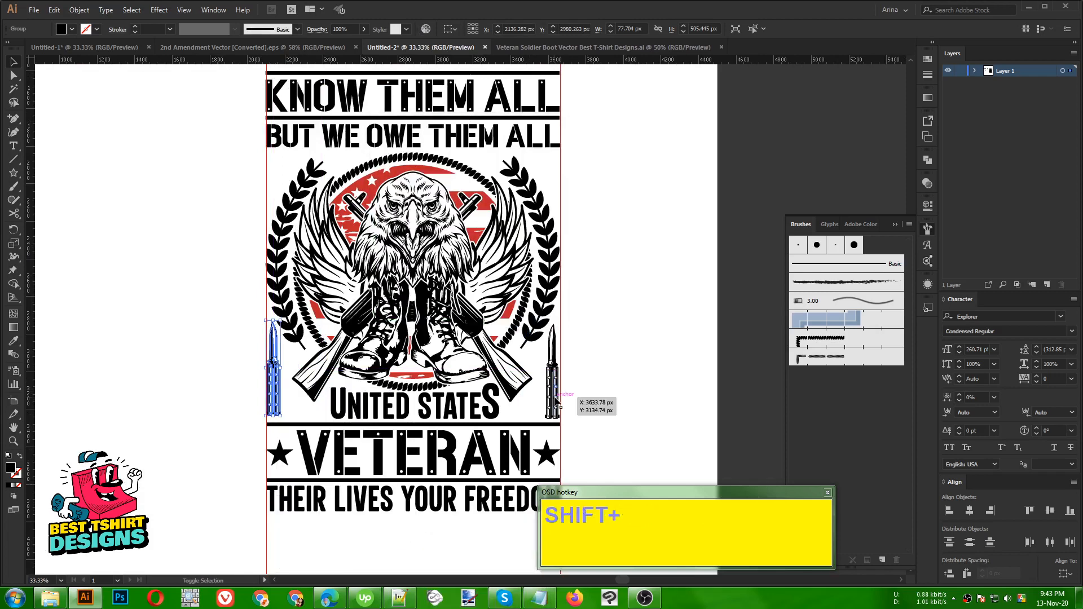
Align the bottom edges of the two butterfly knives flanking UNITED STATES
{"action": "left_click", "coordinate": [556, 402], "text": "shift"}
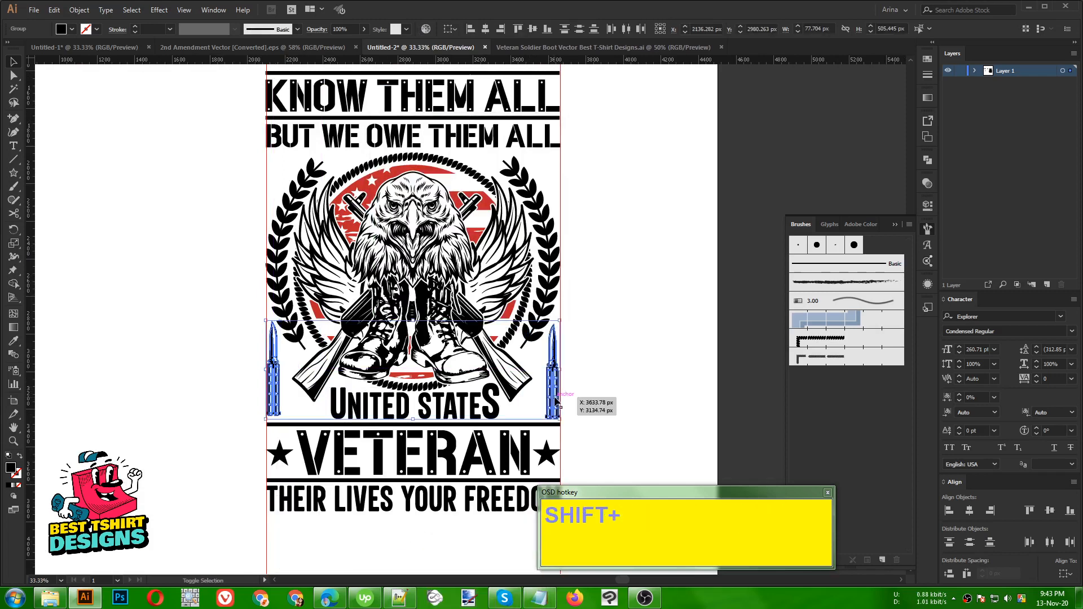
{"action": "left_click", "coordinate": [546, 32]}
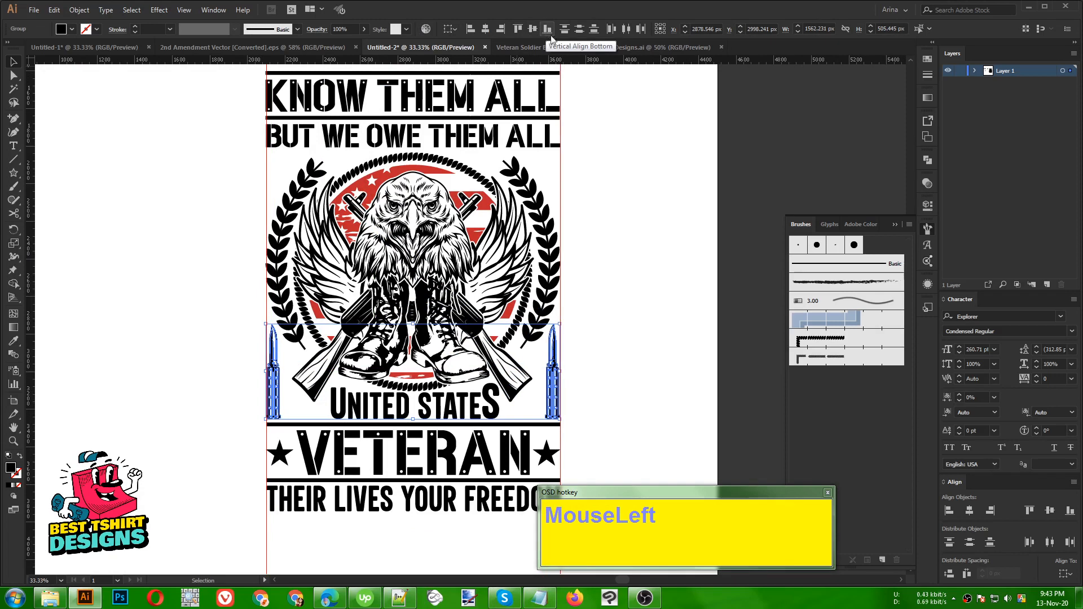
{"action": "left_click", "coordinate": [598, 324]}
Duplicate the right butterfly knife, turn the copy upside down and place it below the start of BUT WE OWE THEM ALL
{"action": "scroll", "coordinate": [254, 370], "scroll_direction": "down", "scroll_amount": 1, "text": "alt"}
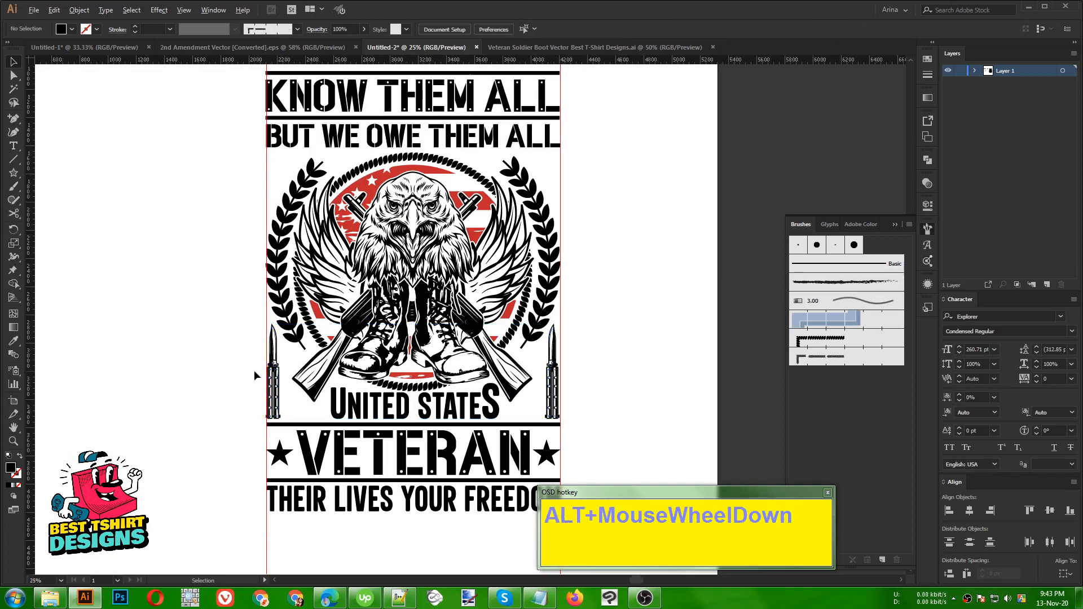
{"action": "scroll", "coordinate": [509, 367], "scroll_direction": "up", "scroll_amount": 1}
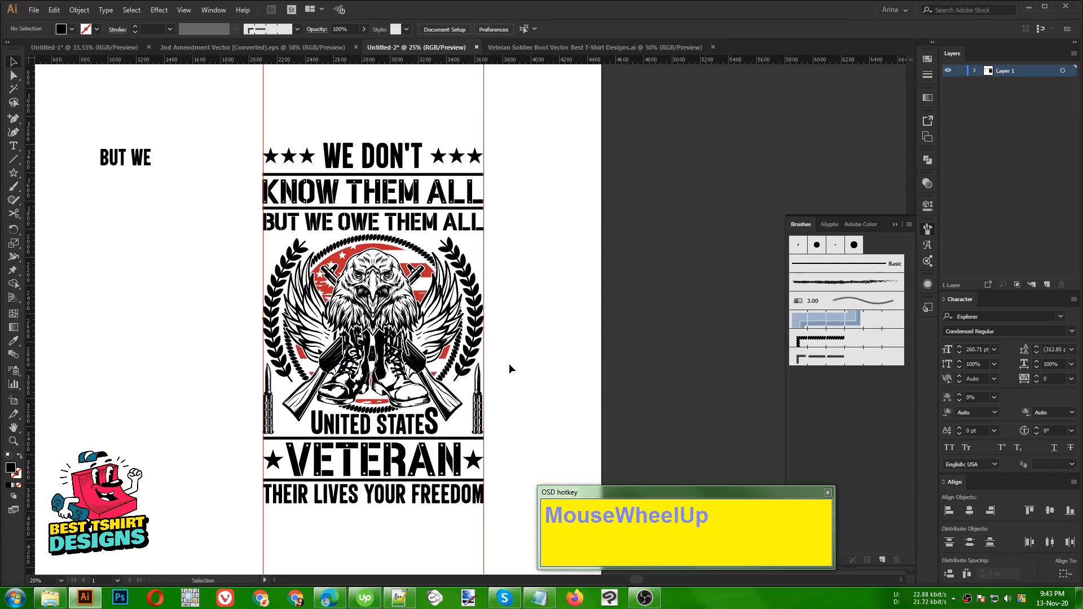
{"action": "scroll", "coordinate": [485, 239], "scroll_direction": "up", "scroll_amount": 1, "text": "alt"}
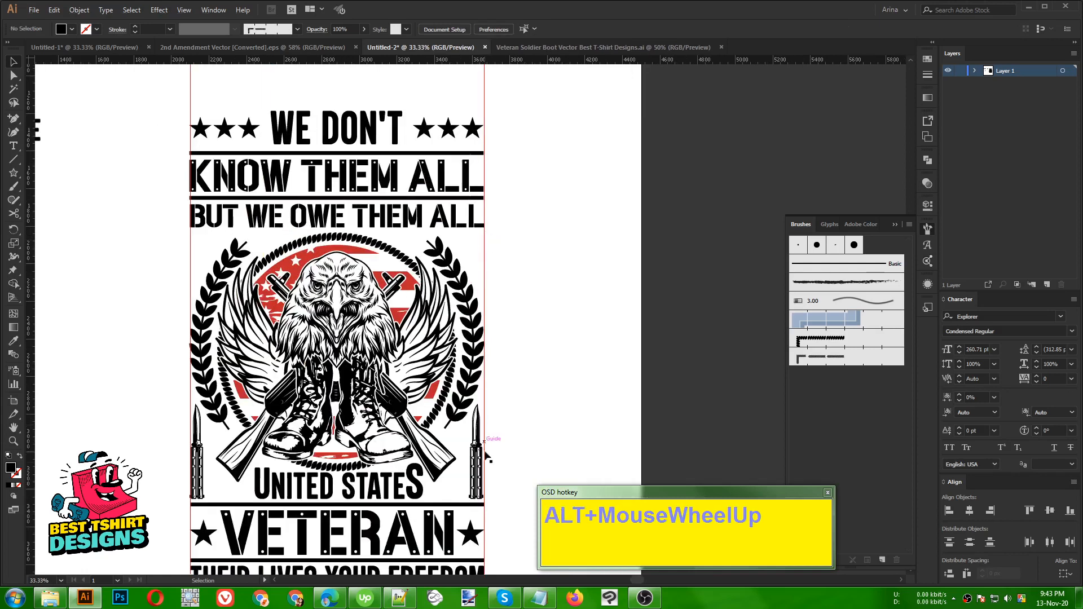
{"action": "left_click_drag", "start_coordinate": [480, 461], "coordinate": [592, 320], "text": "alt"}
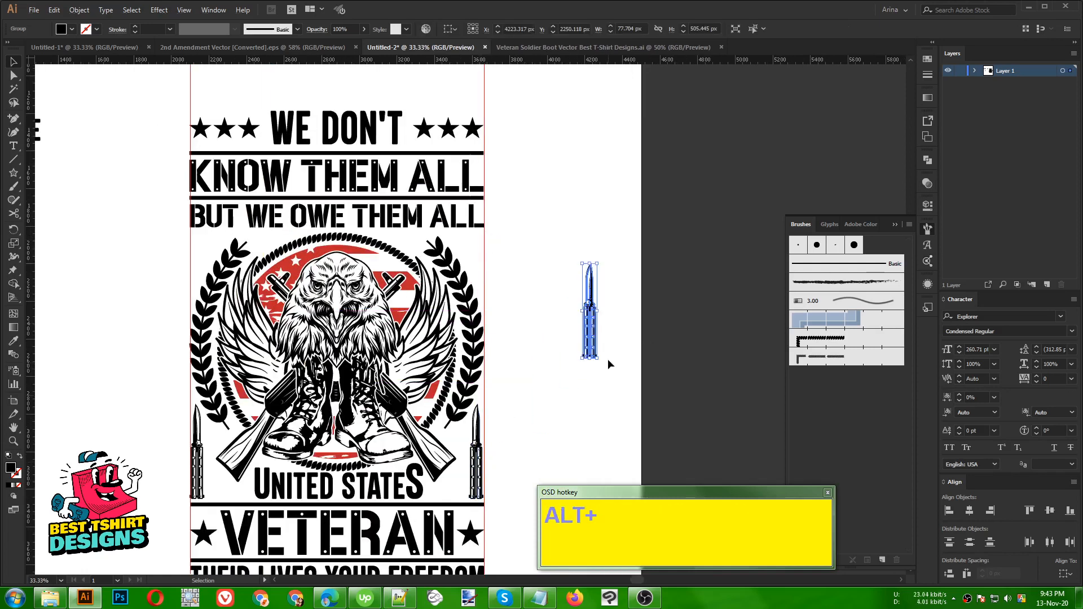
{"action": "left_click_drag", "start_coordinate": [601, 370], "coordinate": [581, 221], "text": "shift"}
{"action": "left_click_drag", "start_coordinate": [591, 308], "coordinate": [198, 277]}
{"action": "scroll", "coordinate": [183, 241], "scroll_direction": "up", "scroll_amount": 2, "text": "alt"}
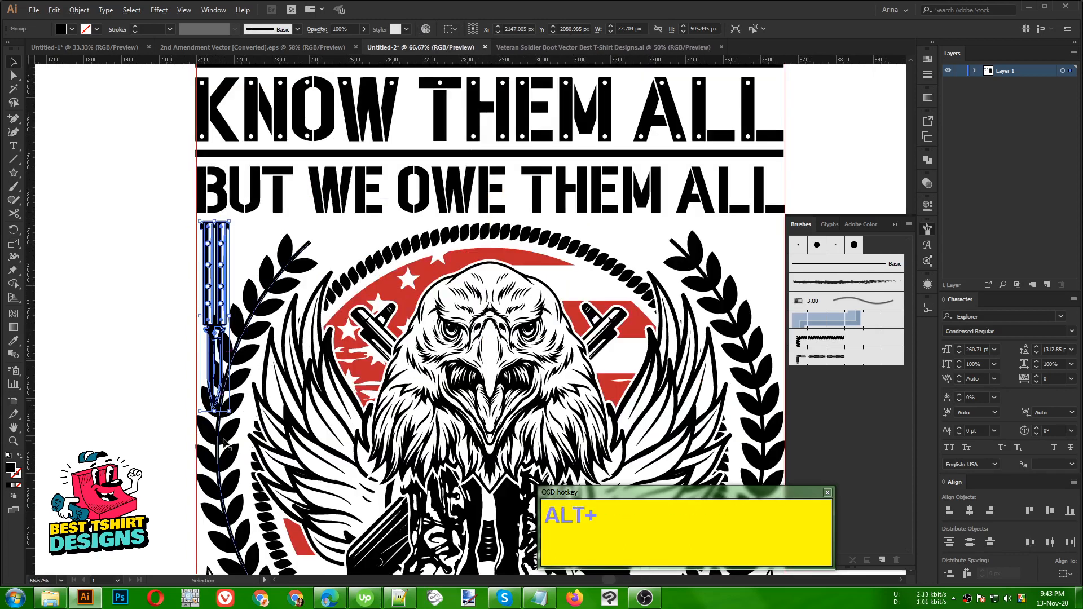
Scale the upside-down knife proportionally to about 284 px tall and set it against the left guide
{"action": "left_click_drag", "start_coordinate": [213, 410], "coordinate": [214, 303], "text": "shift"}
{"action": "scroll", "coordinate": [253, 254], "scroll_direction": "up", "scroll_amount": 1, "text": "alt"}
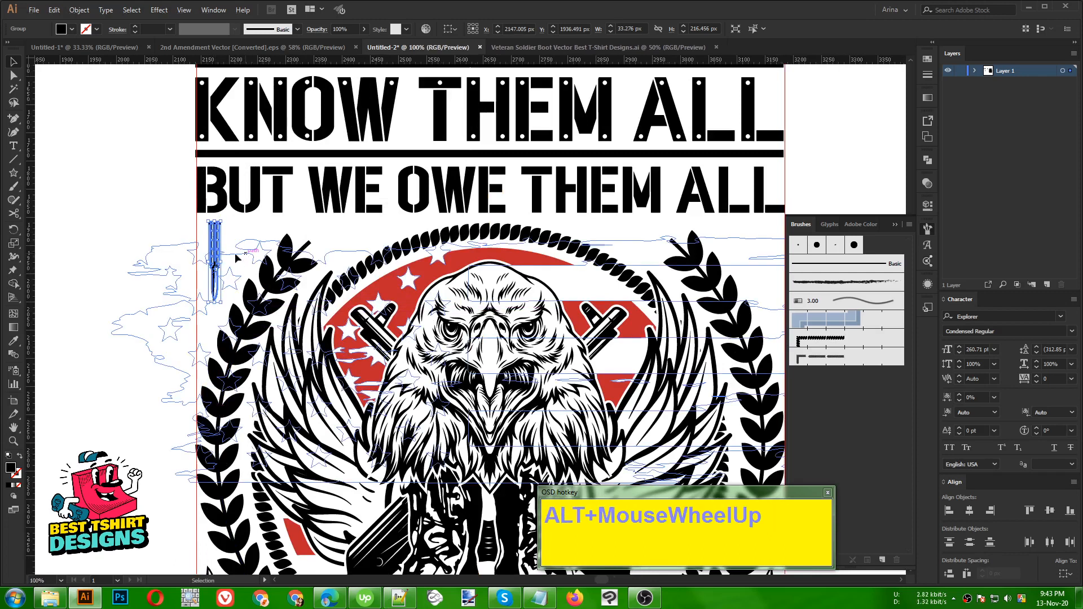
{"action": "left_click_drag", "start_coordinate": [202, 237], "coordinate": [177, 237]}
{"action": "left_click_drag", "start_coordinate": [193, 329], "coordinate": [200, 366], "text": "shift"}
Place two progressively smaller knife copies to the right of the upside-down knife, about 180 px and 139 px tall
{"action": "left_click_drag", "start_coordinate": [180, 273], "coordinate": [221, 270], "text": "alt"}
{"action": "left_click_drag", "start_coordinate": [227, 364], "coordinate": [227, 310], "text": "shift"}
{"action": "left_click_drag", "start_coordinate": [219, 246], "coordinate": [244, 247]}
{"action": "left_click_drag", "start_coordinate": [243, 310], "coordinate": [243, 285], "text": "shift"}
Align the top edges of the three upside-down knives beside the left laurel branch
{"action": "left_click", "coordinate": [215, 251], "text": "shift"}
{"action": "left_click", "coordinate": [196, 257], "text": "shift"}
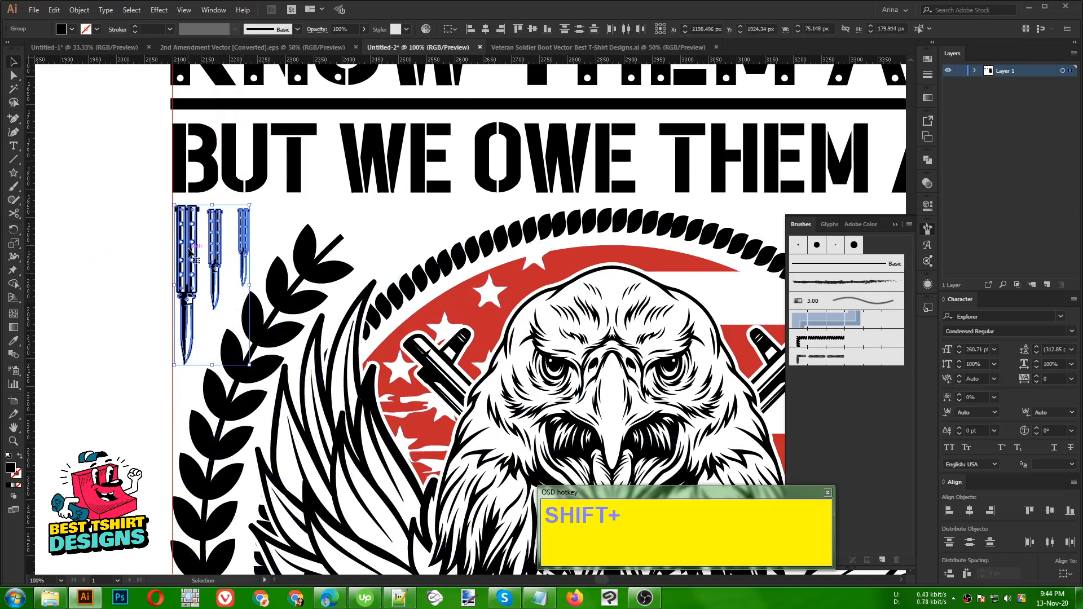
{"action": "left_click", "coordinate": [520, 30]}
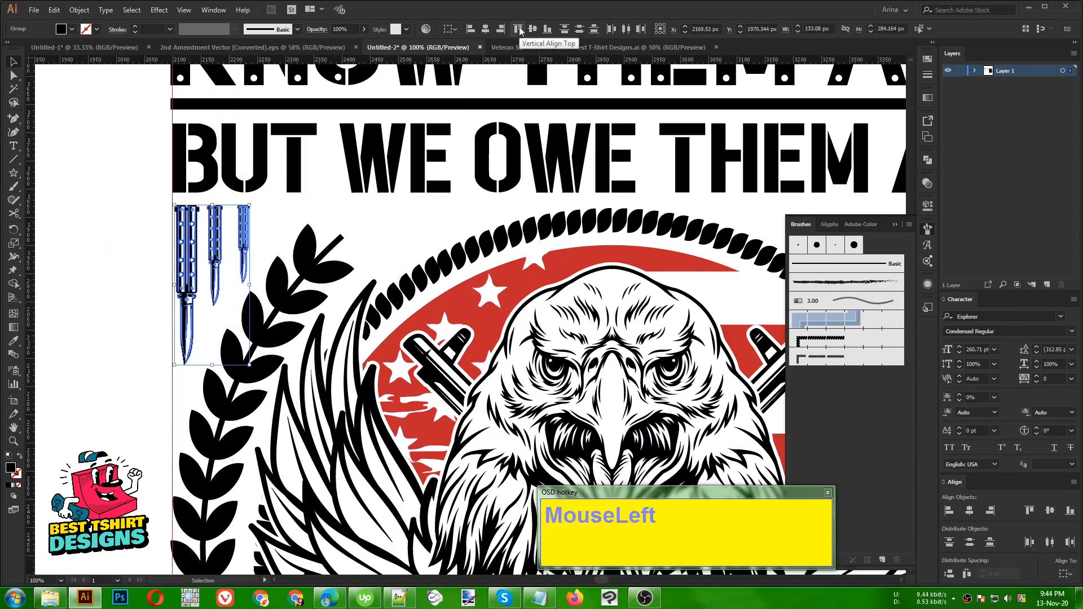
Duplicate the three knives, reflect the copies across the vertical axis, place them against the right guide and group them
{"action": "scroll", "coordinate": [73, 254], "scroll_direction": "down", "scroll_amount": 2, "text": "alt"}
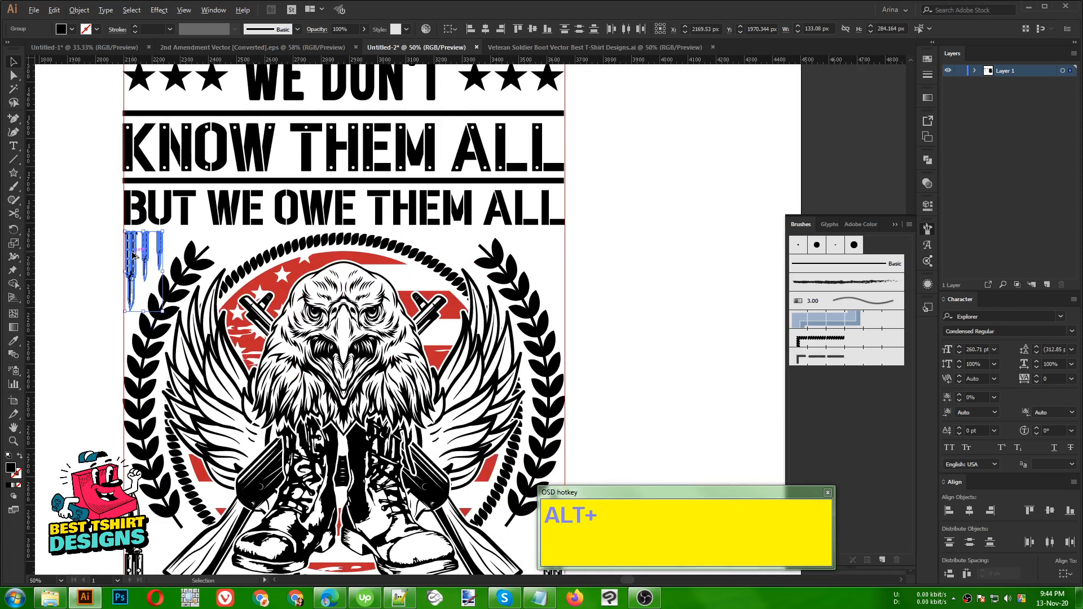
{"action": "left_click_drag", "start_coordinate": [135, 255], "coordinate": [600, 259], "text": "alt"}
{"action": "right_click", "coordinate": [600, 260]}
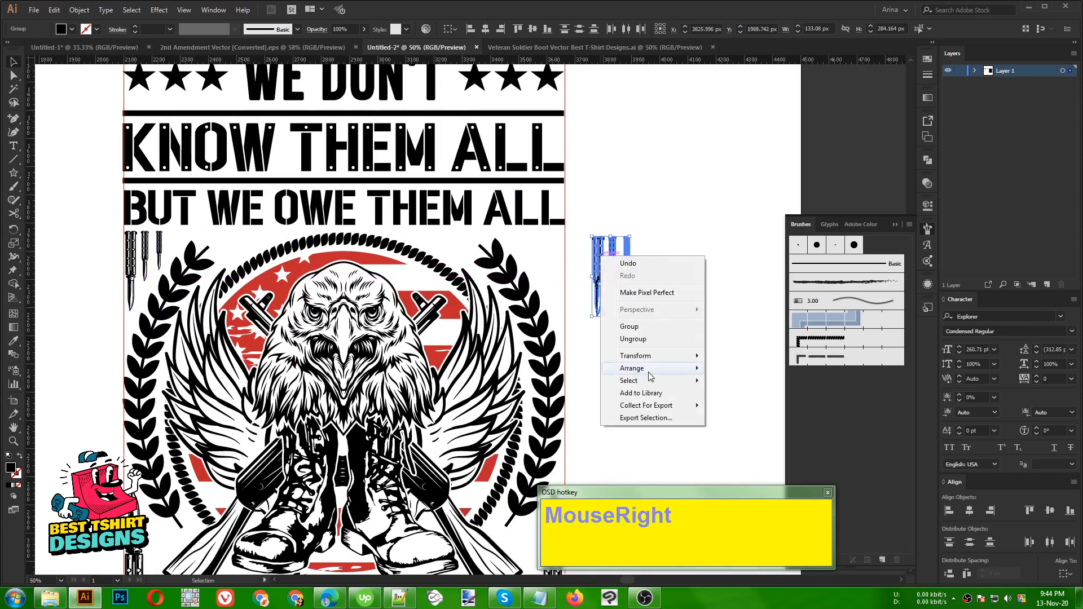
{"action": "left_click", "coordinate": [737, 398]}
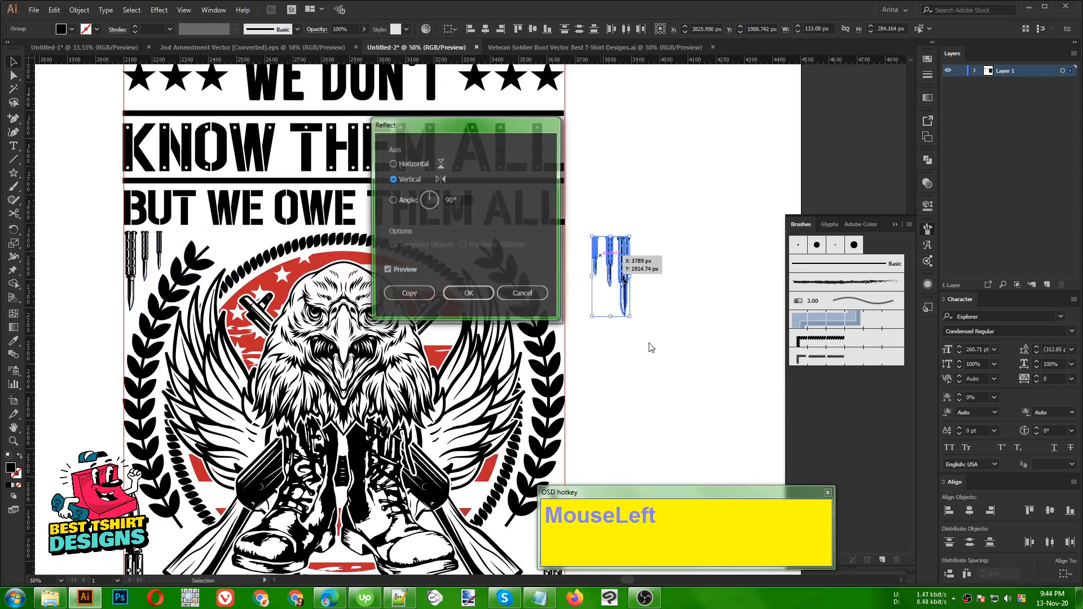
{"action": "key", "text": "Return"}
{"action": "left_click_drag", "start_coordinate": [620, 272], "coordinate": [555, 266]}
{"action": "key", "text": "ctrl+g"}
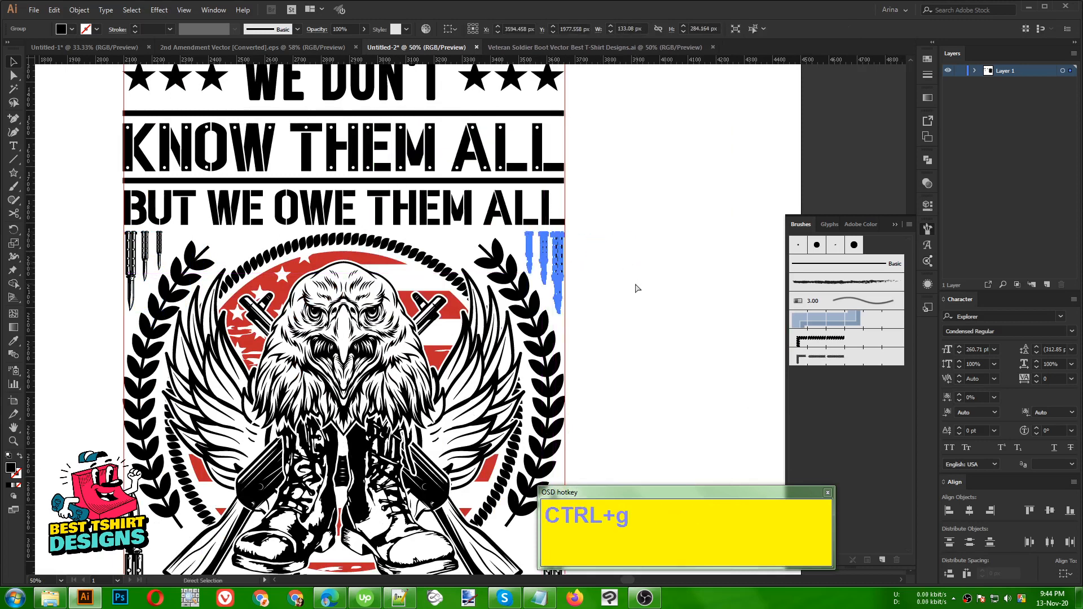
Group the three knives at the left guide and align the tops of the left and right knife groups
{"action": "left_click", "coordinate": [159, 246]}
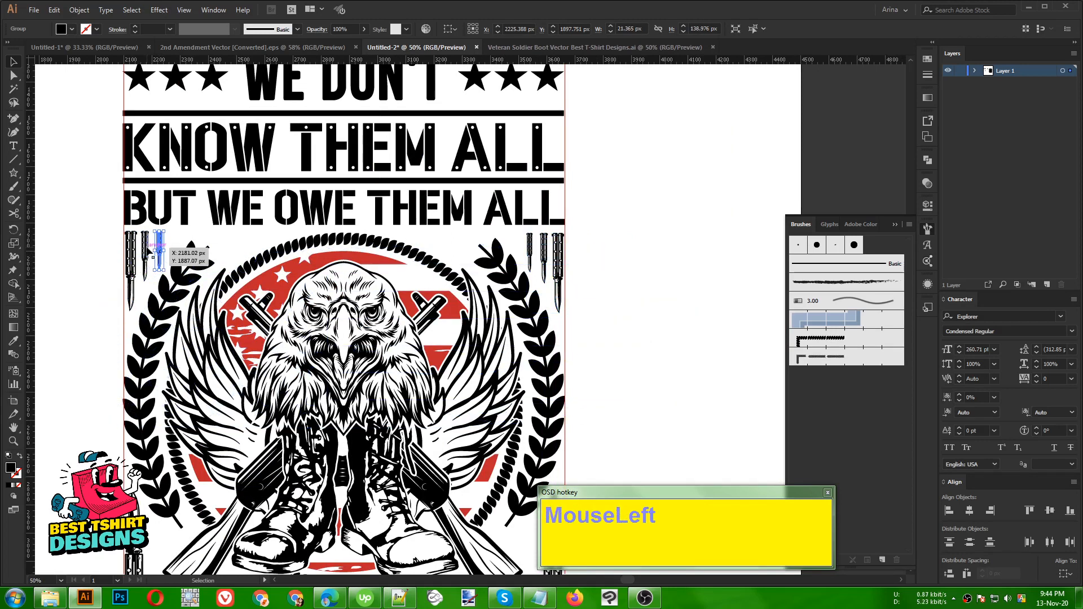
{"action": "left_click", "coordinate": [146, 249], "text": "shift"}
{"action": "left_click", "coordinate": [132, 249], "text": "shift"}
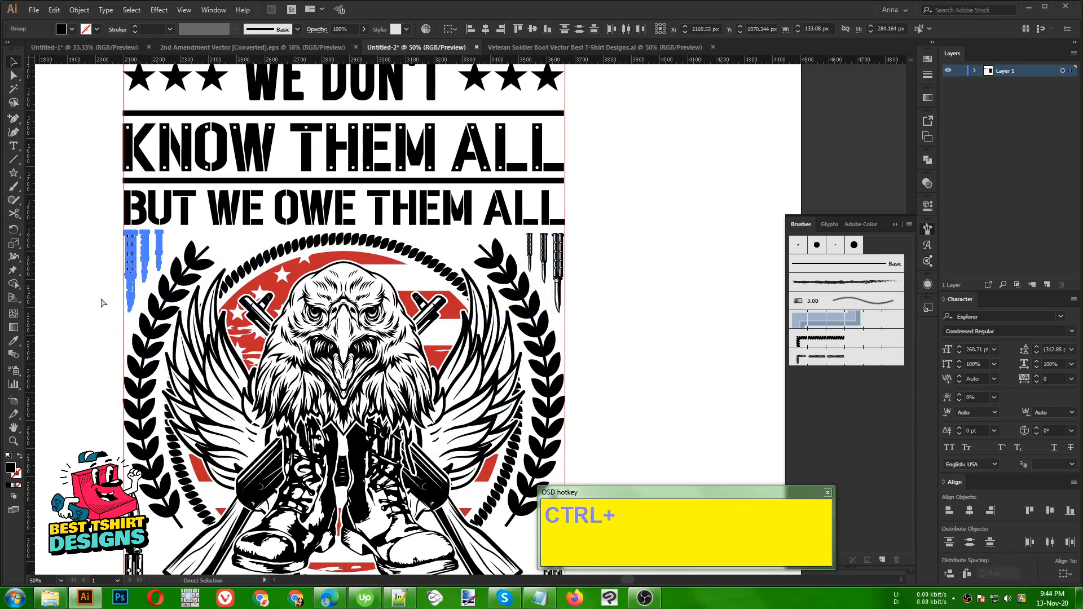
{"action": "key", "text": "ctrl+g"}
{"action": "left_click", "coordinate": [561, 242], "text": "shift"}
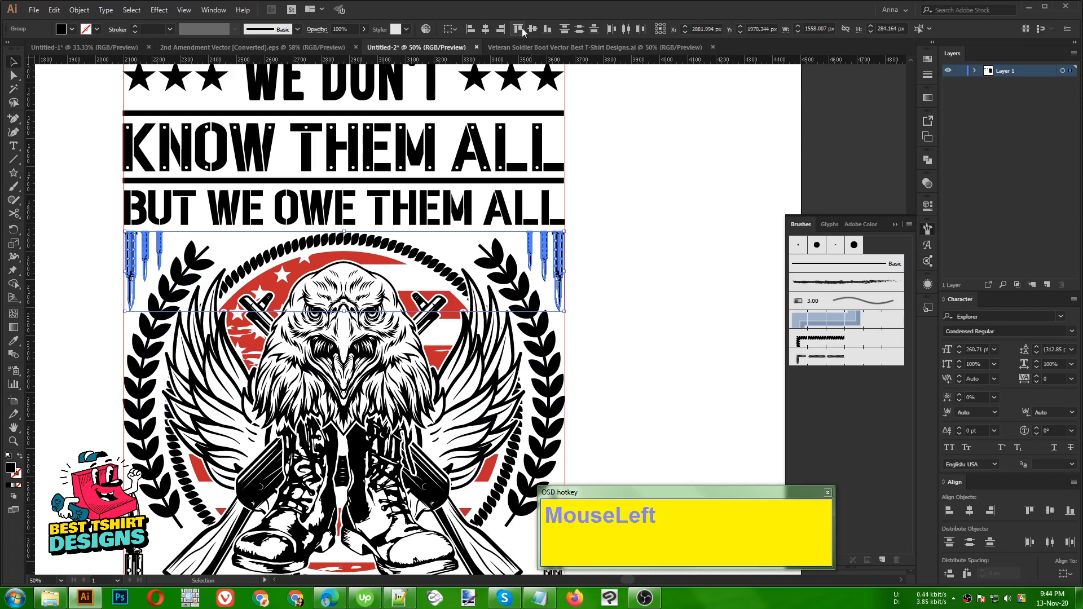
{"action": "left_click", "coordinate": [658, 313]}
{"action": "scroll", "coordinate": [251, 211], "scroll_direction": "down", "scroll_amount": 1, "text": "alt"}
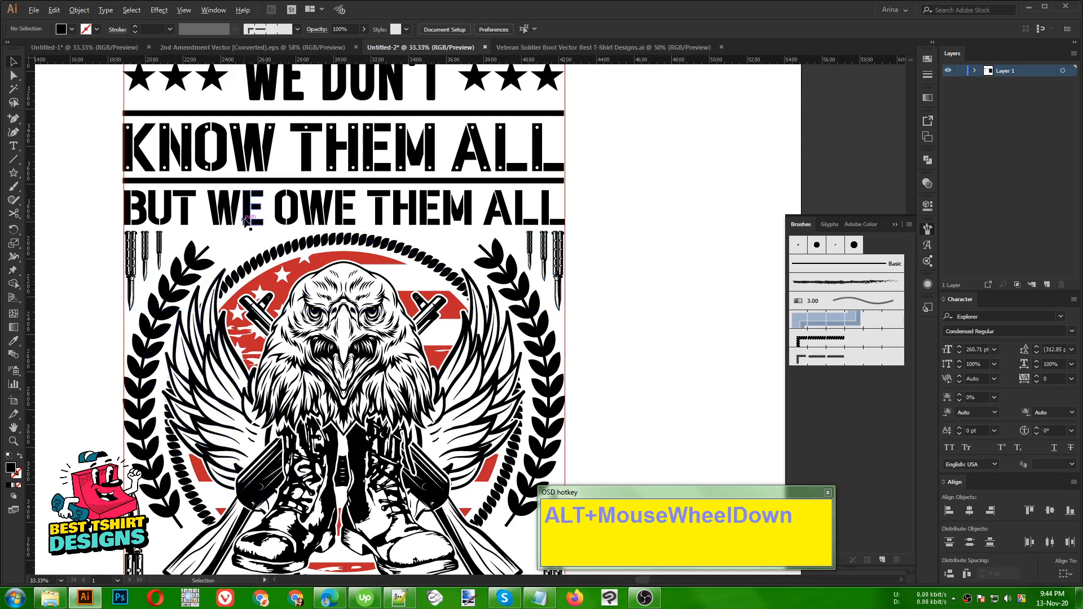
Draw a black star about 114 px tall left of UNITED STATES and duplicate it to the right side of the text
{"action": "scroll", "coordinate": [561, 335], "scroll_direction": "down", "scroll_amount": 1}
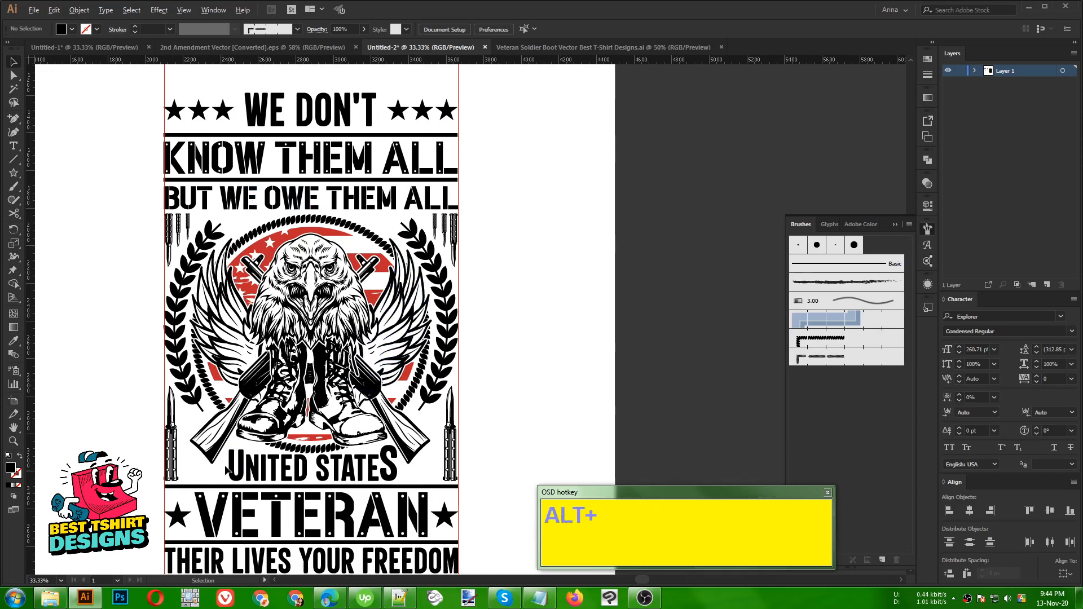
{"action": "scroll", "coordinate": [561, 337], "scroll_direction": "up", "scroll_amount": 1, "text": "alt"}
{"action": "scroll", "coordinate": [581, 367], "scroll_direction": "down", "scroll_amount": 2}
{"action": "scroll", "coordinate": [588, 384], "scroll_direction": "up", "scroll_amount": 1, "text": "alt"}
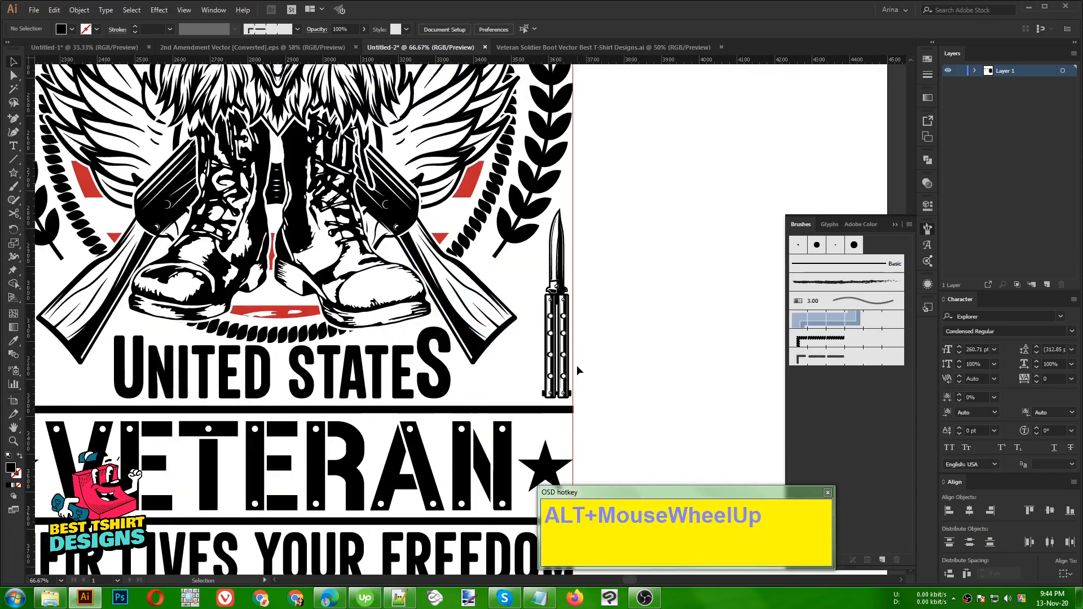
{"action": "left_click", "coordinate": [617, 388]}
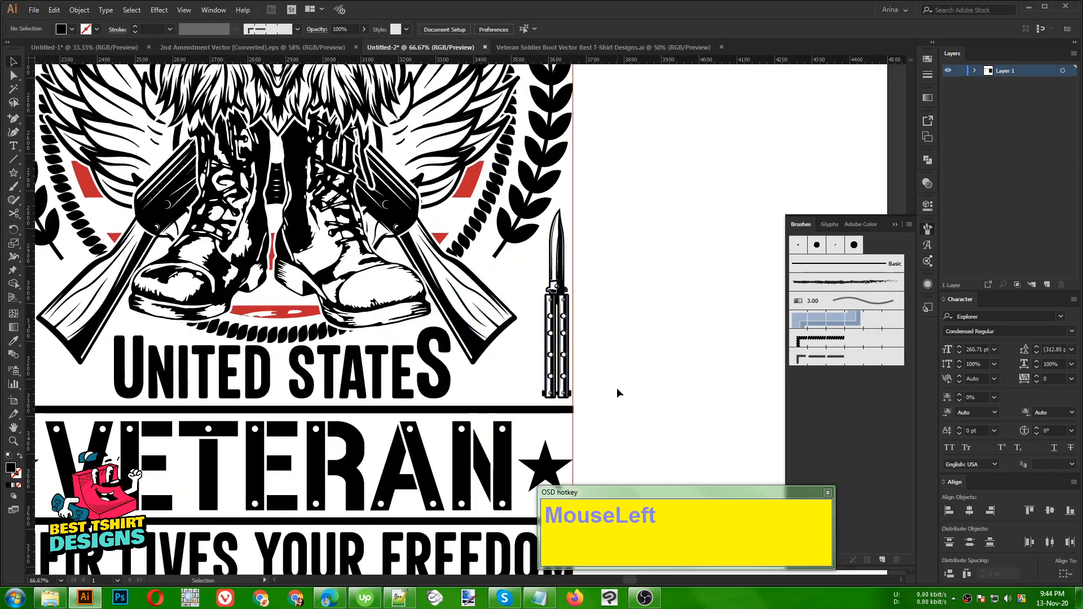
{"action": "scroll", "coordinate": [617, 389], "scroll_direction": "down", "scroll_amount": 1, "text": "alt"}
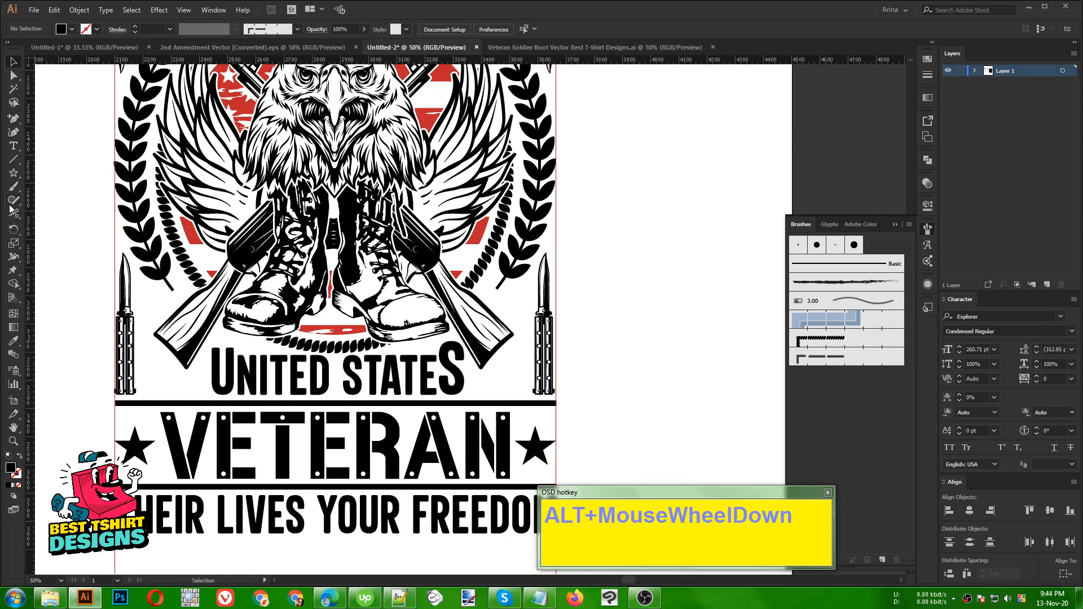
{"action": "left_click_drag", "start_coordinate": [17, 180], "coordinate": [59, 229]}
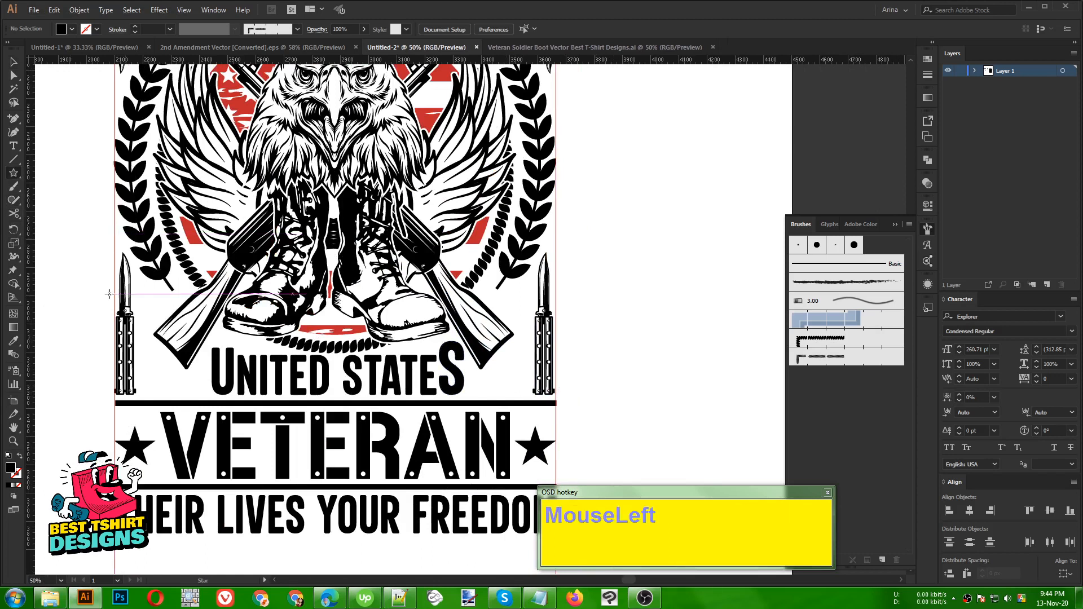
{"action": "scroll", "coordinate": [180, 400], "scroll_direction": "up", "scroll_amount": 1, "text": "alt"}
{"action": "left_click_drag", "start_coordinate": [161, 368], "coordinate": [625, 366], "text": "alt+shift"}
Align the two stars beside UNITED STATES on their vertical centers
{"action": "key", "text": "v"}
{"action": "left_click", "coordinate": [154, 367], "text": "shift"}
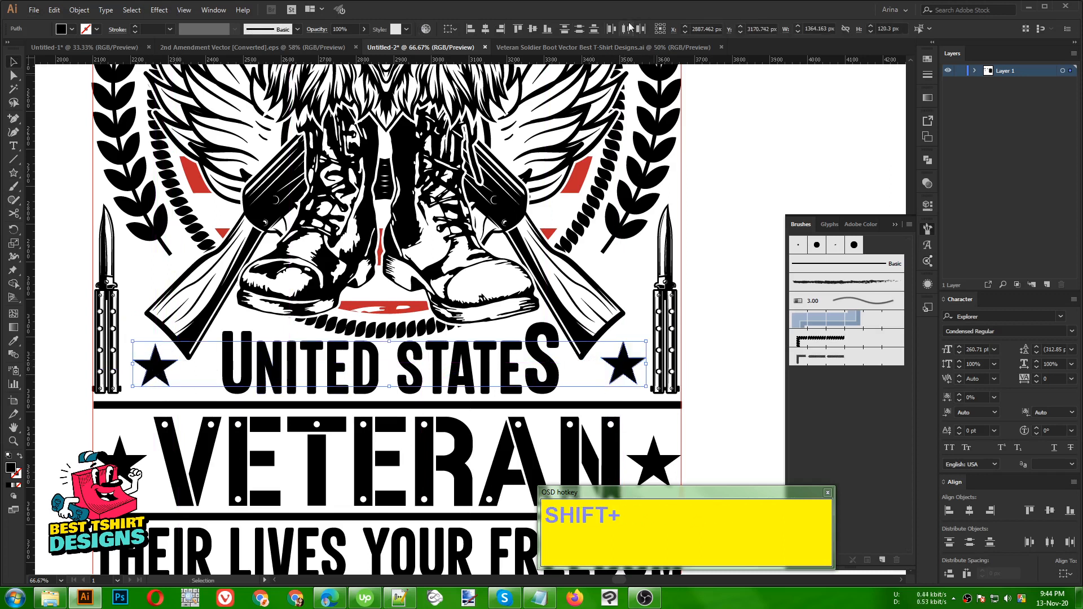
{"action": "left_click", "coordinate": [534, 29]}
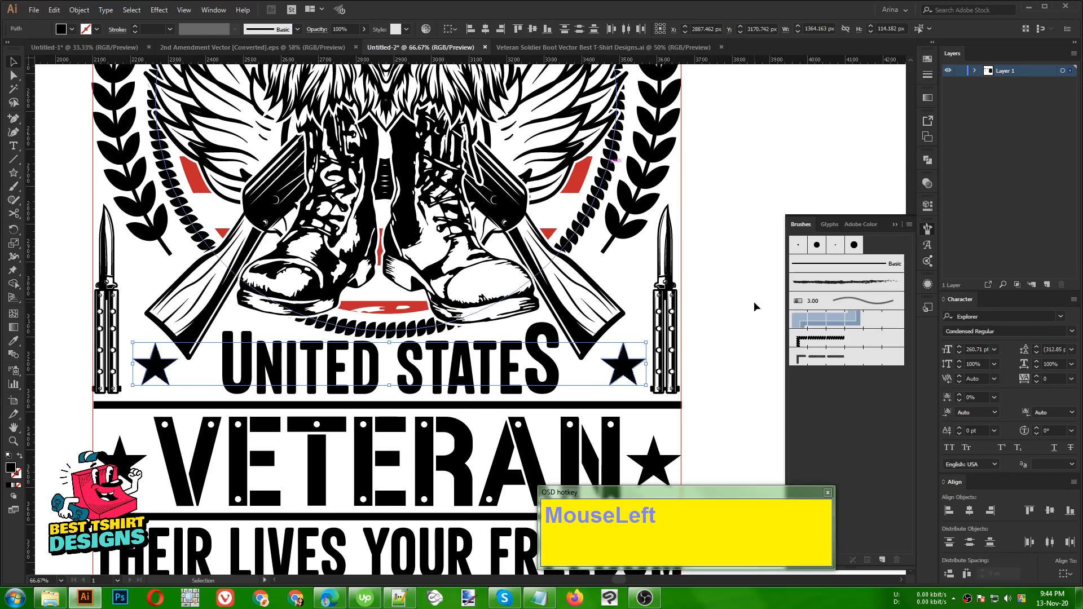
{"action": "left_click", "coordinate": [733, 335]}
Place smaller star copies about 72 px tall between the knives and rifle stocks on both sides and align their vertical centers
{"action": "left_click_drag", "start_coordinate": [628, 369], "coordinate": [145, 284], "text": "alt"}
{"action": "left_click", "coordinate": [628, 271], "text": "shift"}
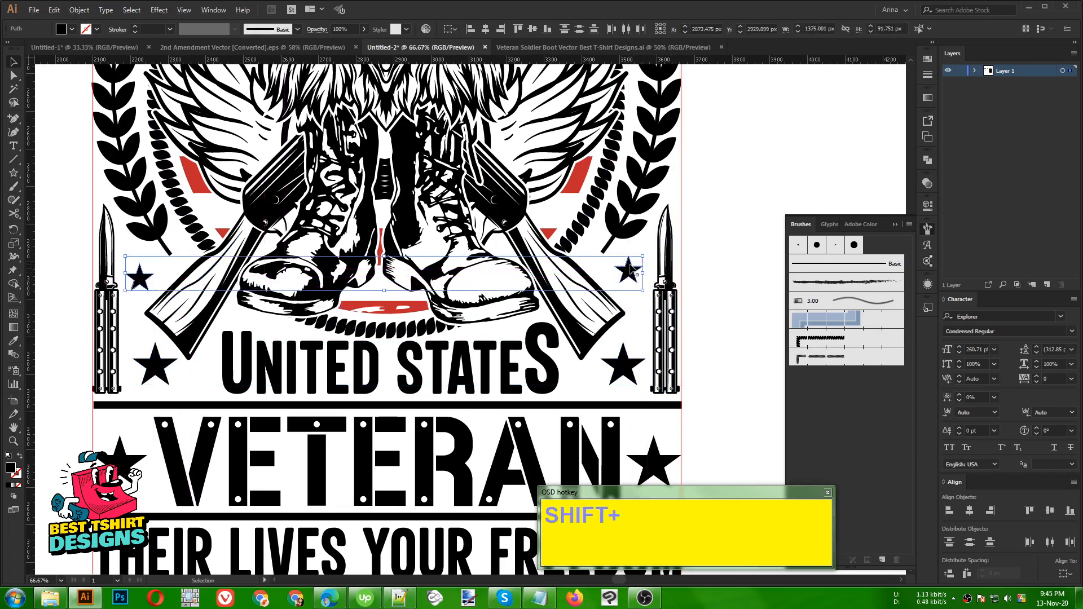
{"action": "left_click", "coordinate": [531, 29]}
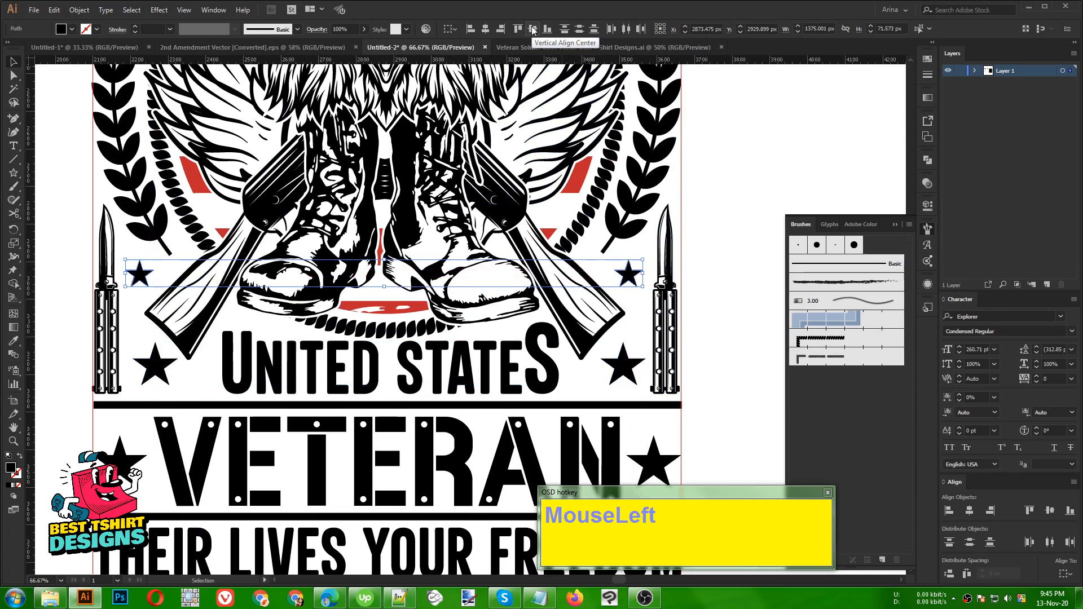
{"action": "left_click", "coordinate": [692, 312]}
{"action": "scroll", "coordinate": [500, 370], "scroll_direction": "down", "scroll_amount": 2, "text": "alt"}
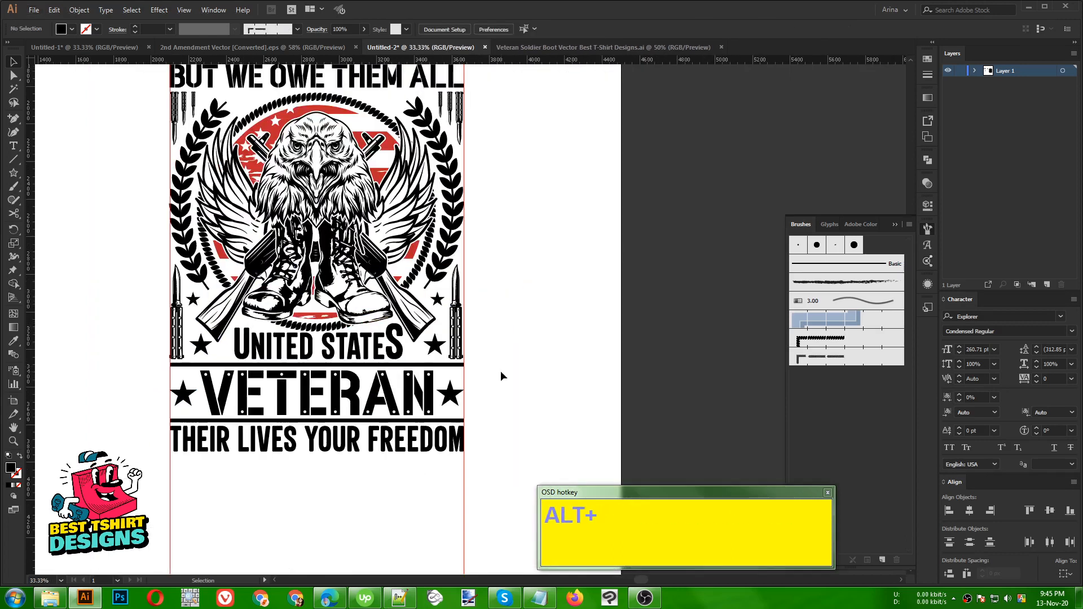
Delete the two red vertical guides running along both sides of the design
{"action": "scroll", "coordinate": [500, 371], "scroll_direction": "up", "scroll_amount": 2}
{"action": "scroll", "coordinate": [500, 371], "scroll_direction": "down", "scroll_amount": 1, "text": "alt"}
{"action": "left_click", "coordinate": [486, 367]}
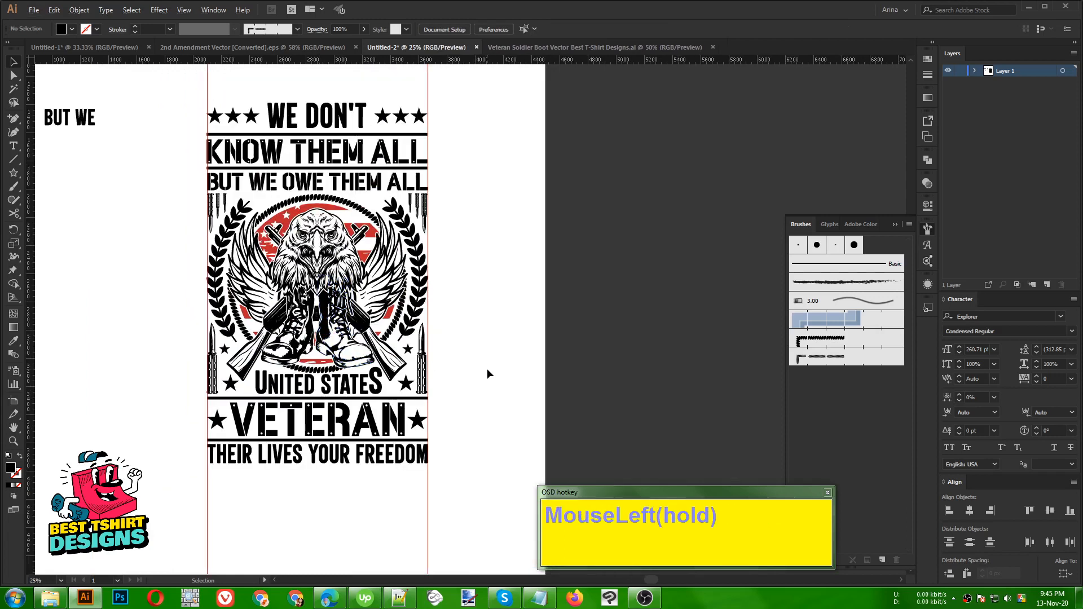
{"action": "scroll", "coordinate": [487, 366], "scroll_direction": "up", "scroll_amount": 1}
{"action": "scroll", "coordinate": [402, 460], "scroll_direction": "down", "scroll_amount": 1}
{"action": "left_click_drag", "start_coordinate": [215, 469], "coordinate": [496, 530]}
{"action": "key", "text": "Delete"}
{"action": "scroll", "coordinate": [509, 481], "scroll_direction": "up", "scroll_amount": 1}
{"action": "scroll", "coordinate": [508, 483], "scroll_direction": "up", "scroll_amount": 2}
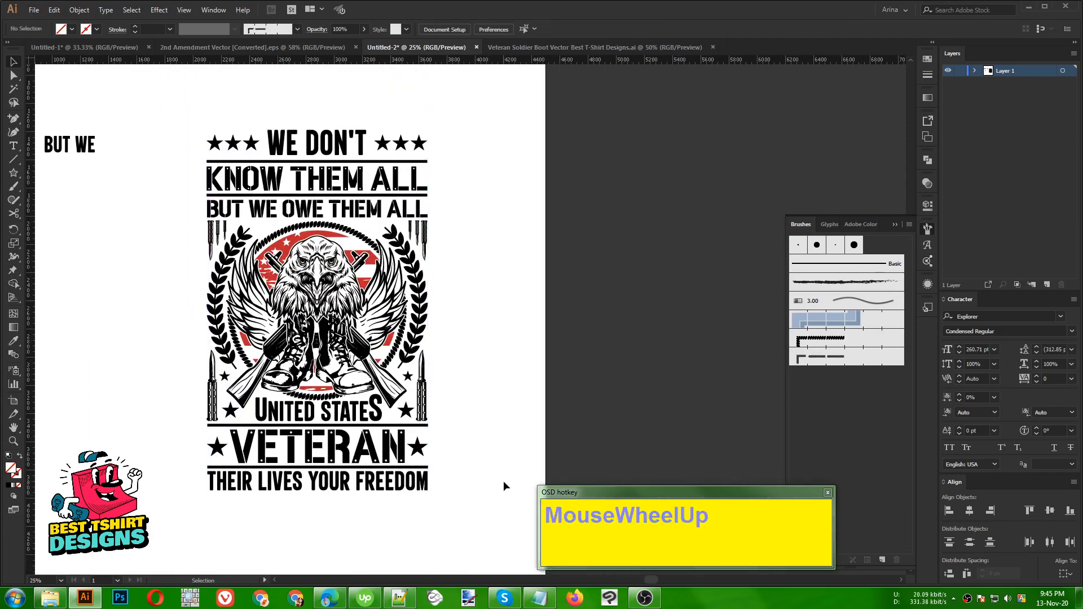
{"action": "left_click", "coordinate": [545, 323]}
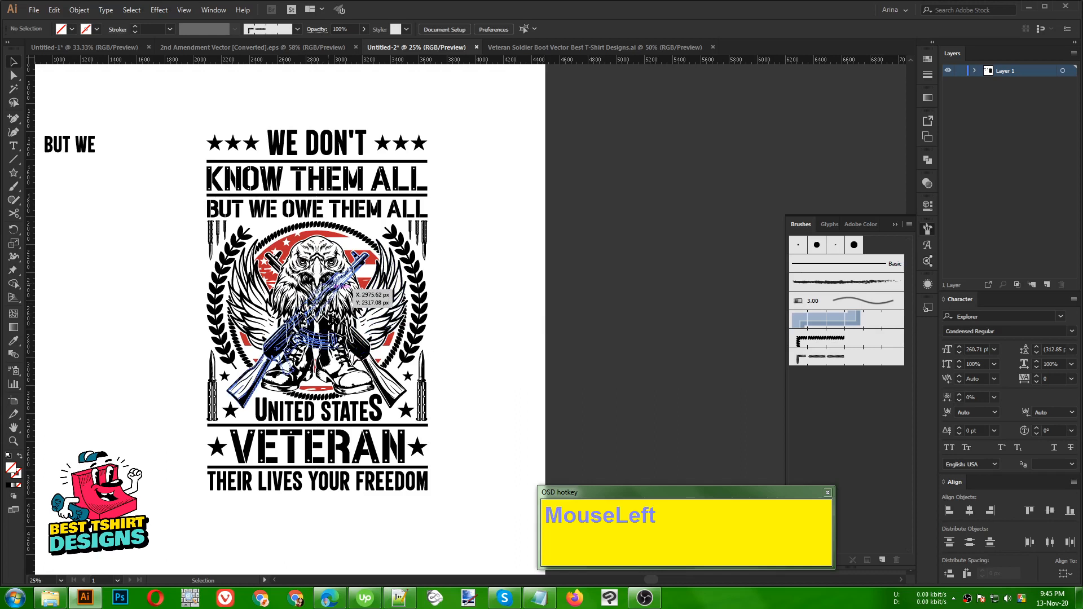
{"action": "scroll", "coordinate": [516, 271], "scroll_direction": "up", "scroll_amount": 1}
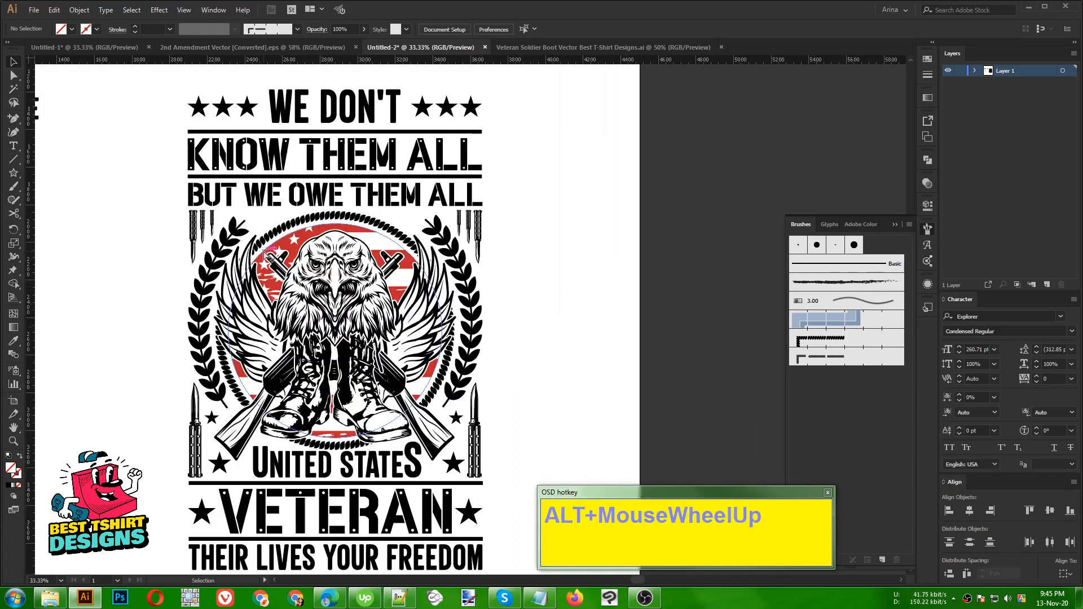
{"action": "scroll", "coordinate": [529, 256], "scroll_direction": "down", "scroll_amount": 1}
{"action": "left_click", "coordinate": [546, 252]}
{"action": "scroll", "coordinate": [332, 231], "scroll_direction": "up", "scroll_amount": 1}
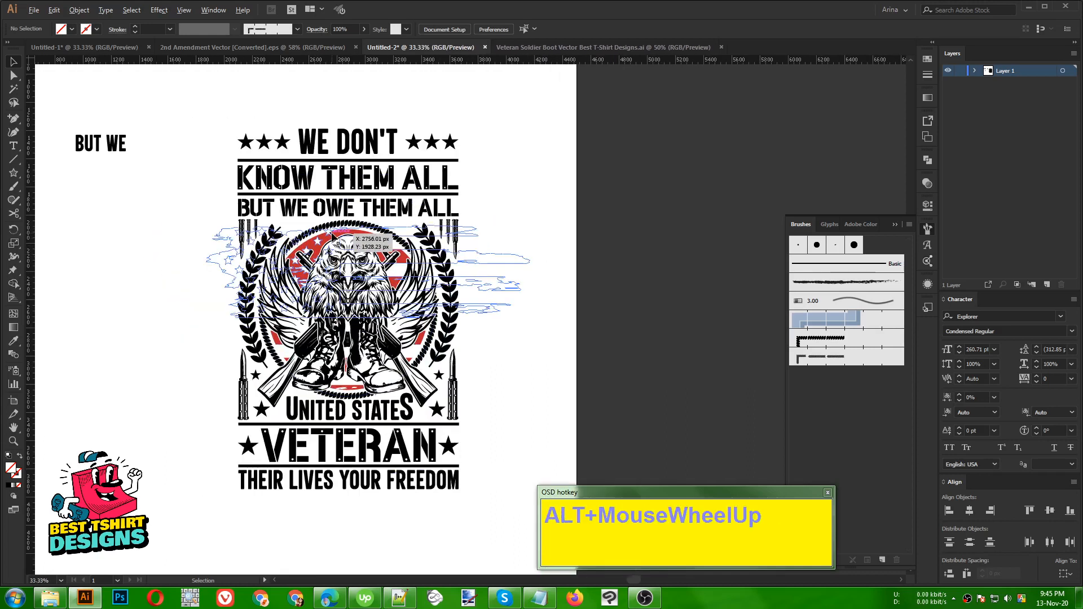
{"action": "scroll", "coordinate": [333, 234], "scroll_direction": "down", "scroll_amount": 1}
{"action": "left_click", "coordinate": [573, 266]}
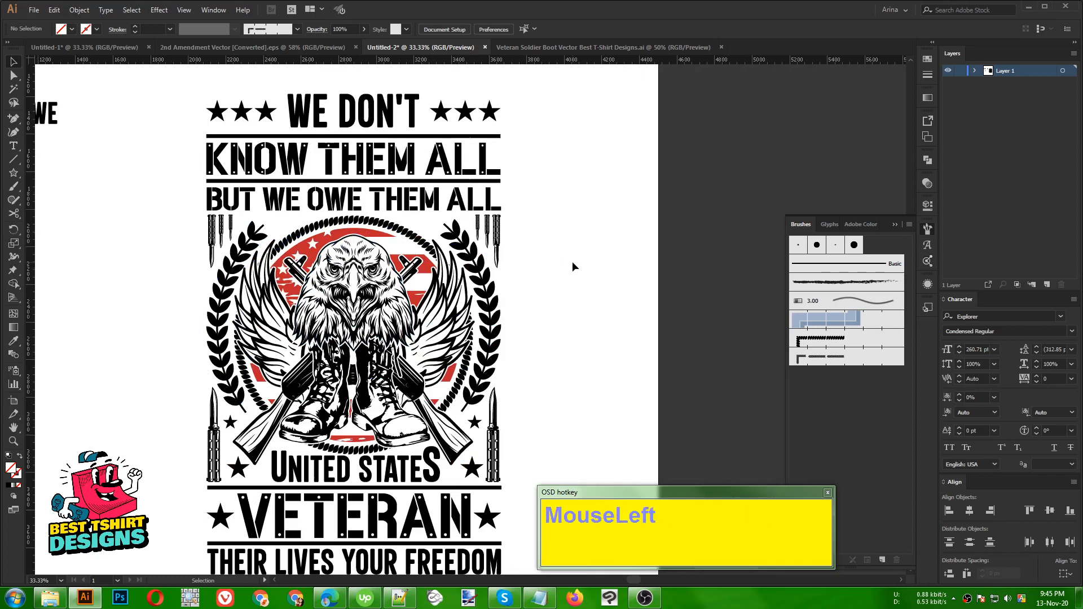
Fill the KNOW THEM ALL and VETERAN text lines with the red used in the emblem's flag
{"action": "left_click", "coordinate": [361, 163]}
{"action": "scroll", "coordinate": [403, 464], "scroll_direction": "down", "scroll_amount": 2}
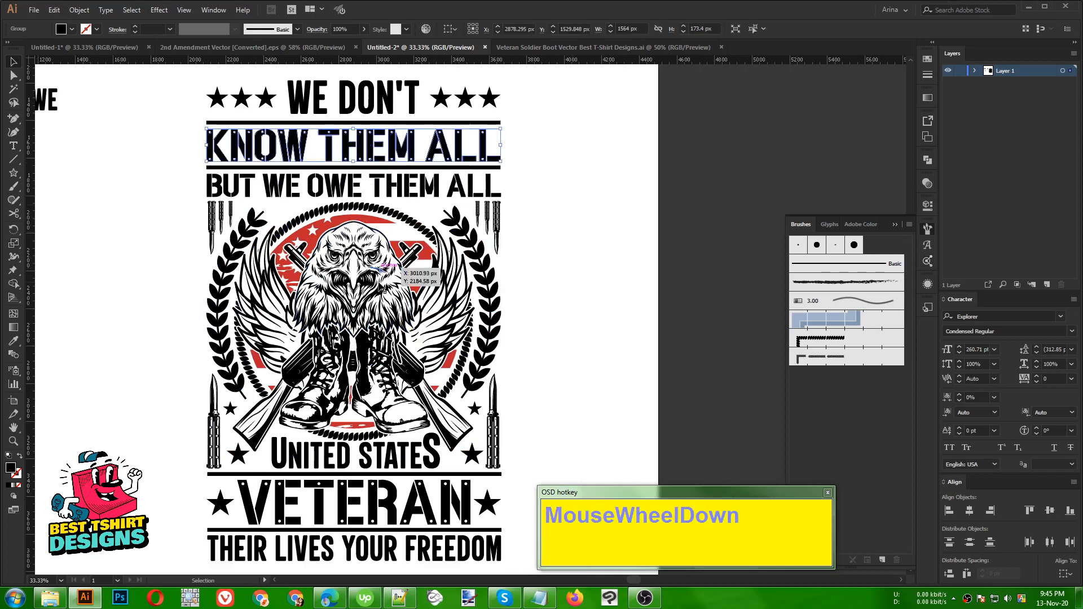
{"action": "left_click", "coordinate": [380, 456], "text": "shift"}
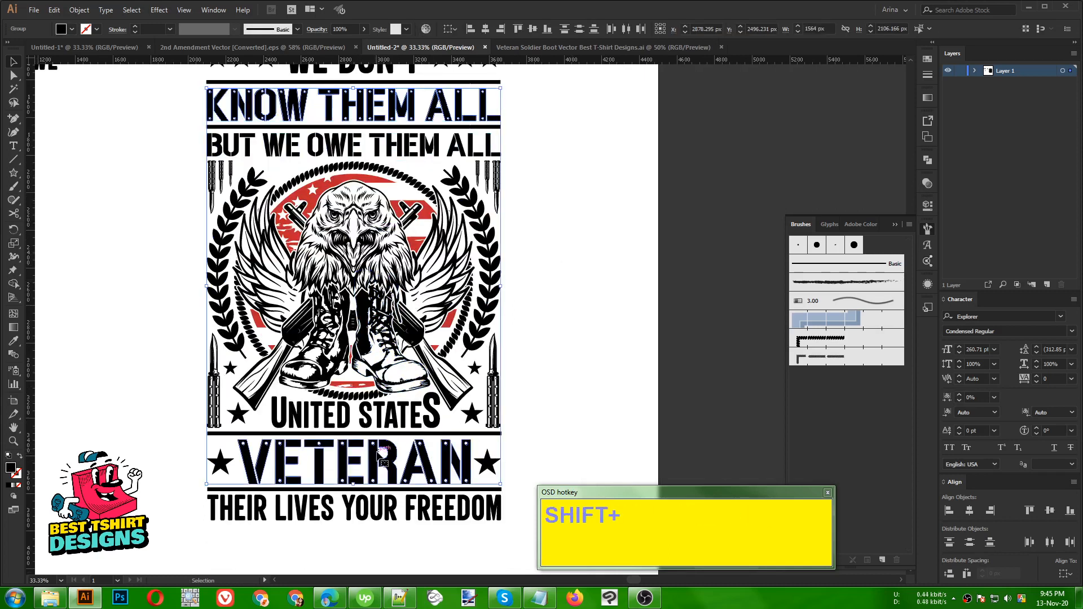
{"action": "left_click", "coordinate": [71, 32]}
{"action": "left_click", "coordinate": [88, 51]}
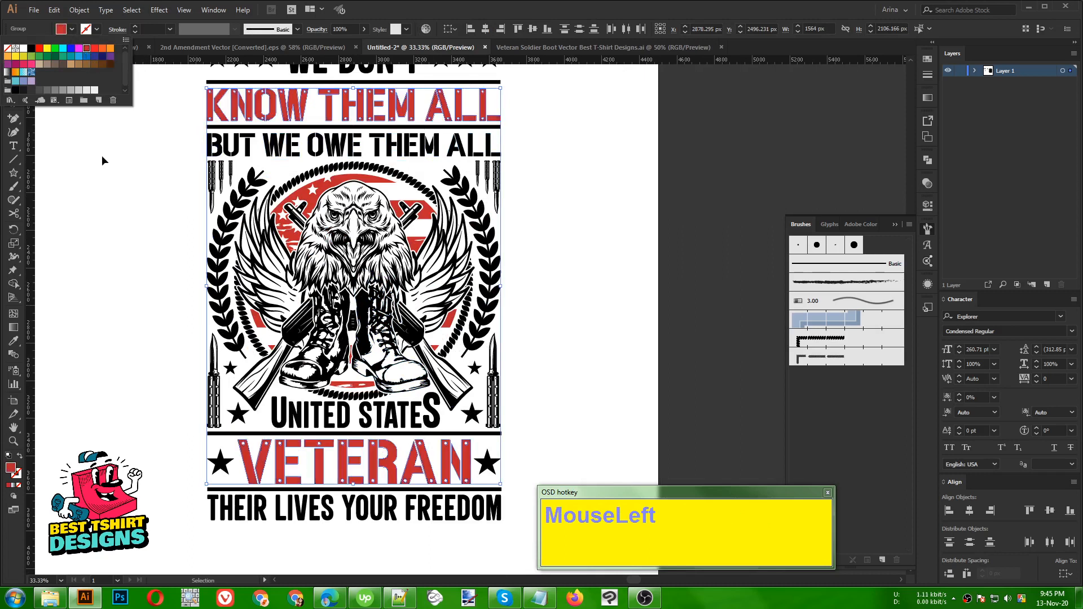
{"action": "left_click", "coordinate": [101, 155]}
{"action": "left_click", "coordinate": [108, 184]}
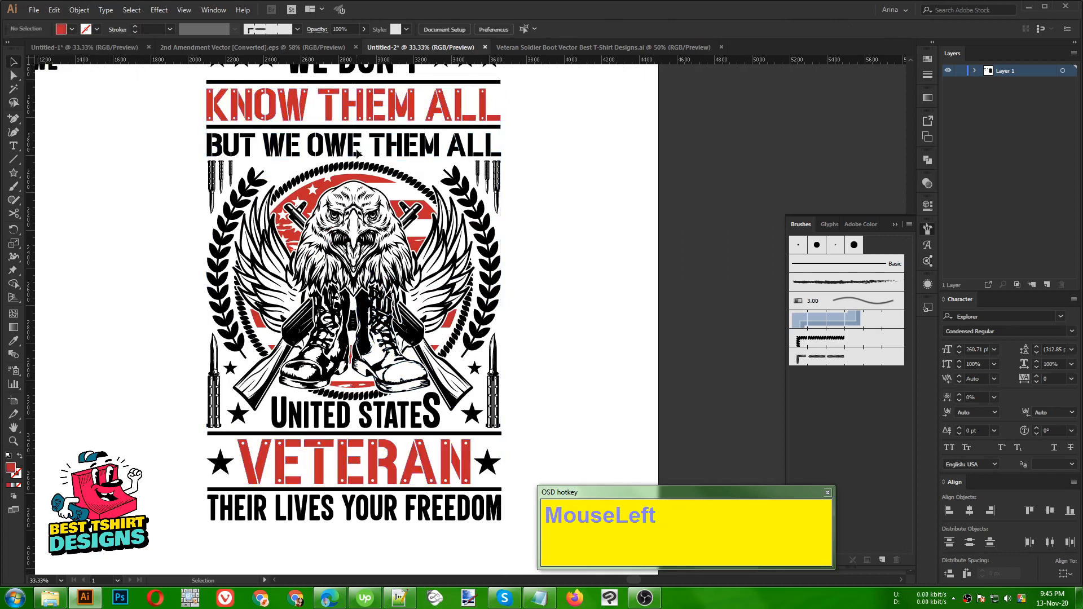
Fill the BUT WE OWE THEM ALL and THEIR LIVES YOUR FREEDOM lines with white
{"action": "left_click", "coordinate": [351, 151]}
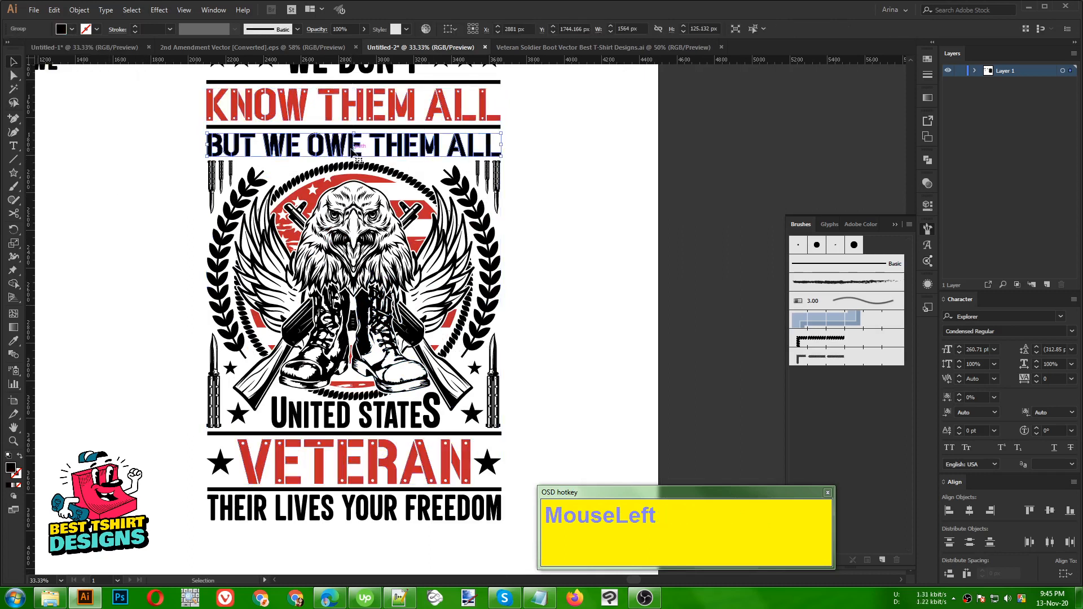
{"action": "left_click", "coordinate": [390, 515], "text": "shift"}
{"action": "left_click", "coordinate": [72, 29]}
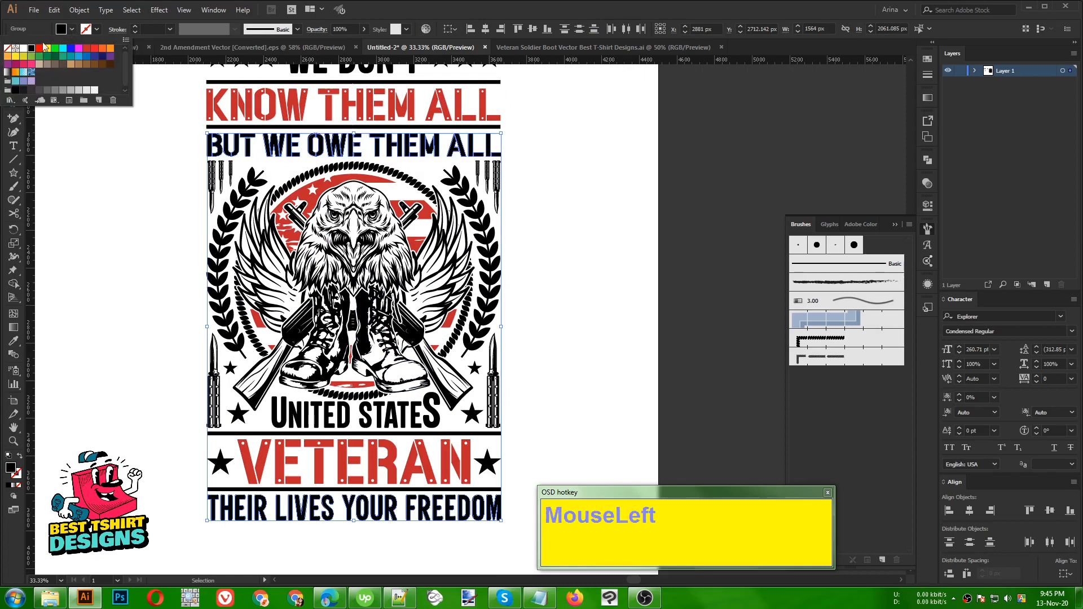
{"action": "left_click", "coordinate": [25, 49]}
{"action": "scroll", "coordinate": [95, 178], "scroll_direction": "up", "scroll_amount": 3}
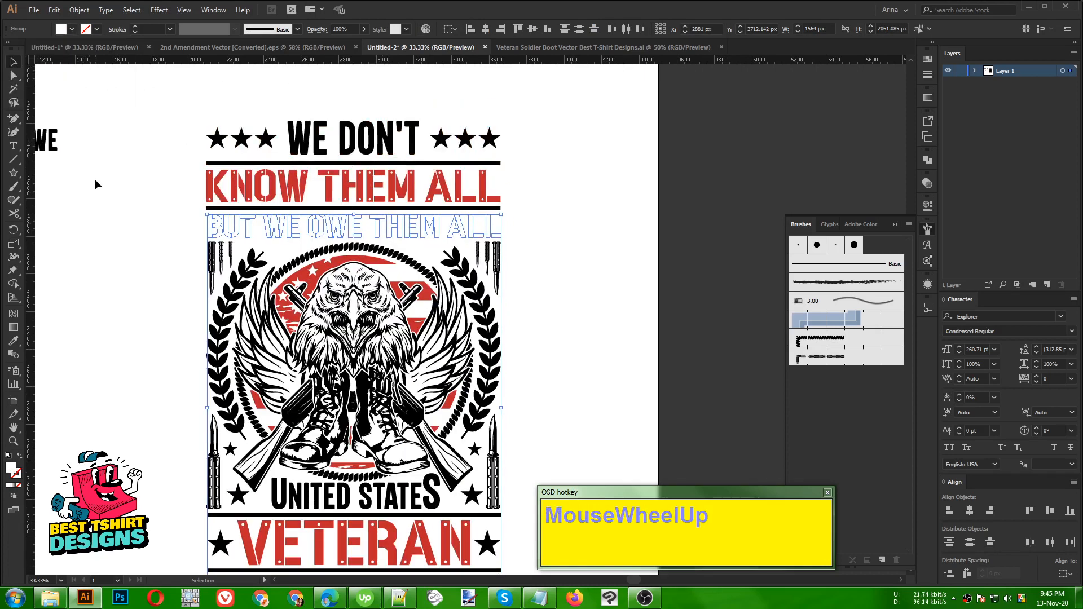
{"action": "left_click", "coordinate": [94, 178]}
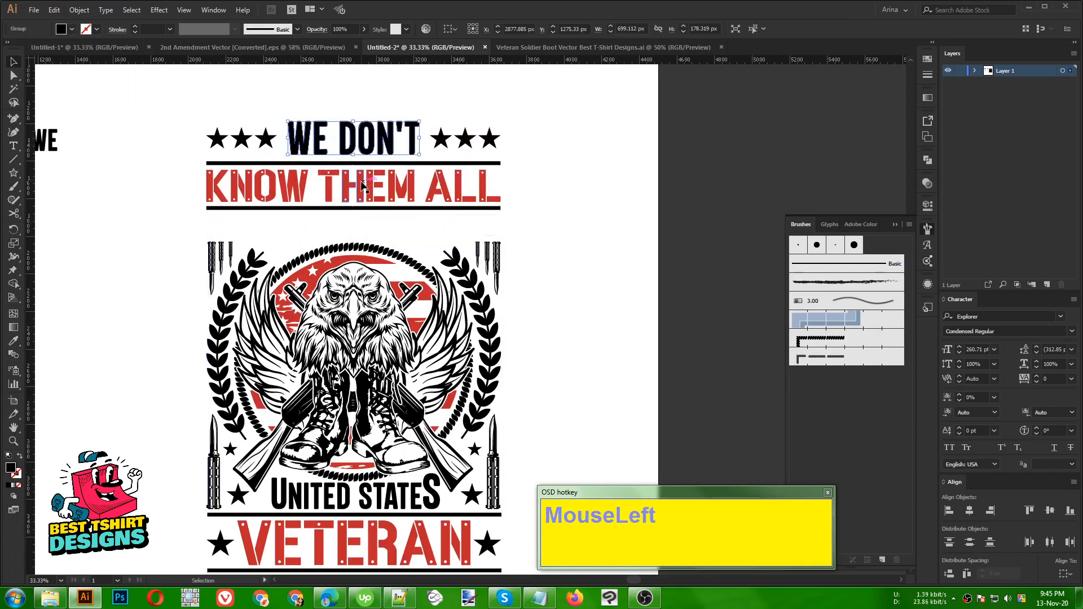
Fill the WE DON'T and UNITED STATES text with white
{"action": "scroll", "coordinate": [362, 186], "scroll_direction": "down", "scroll_amount": 3}
{"action": "key", "text": "shift"}
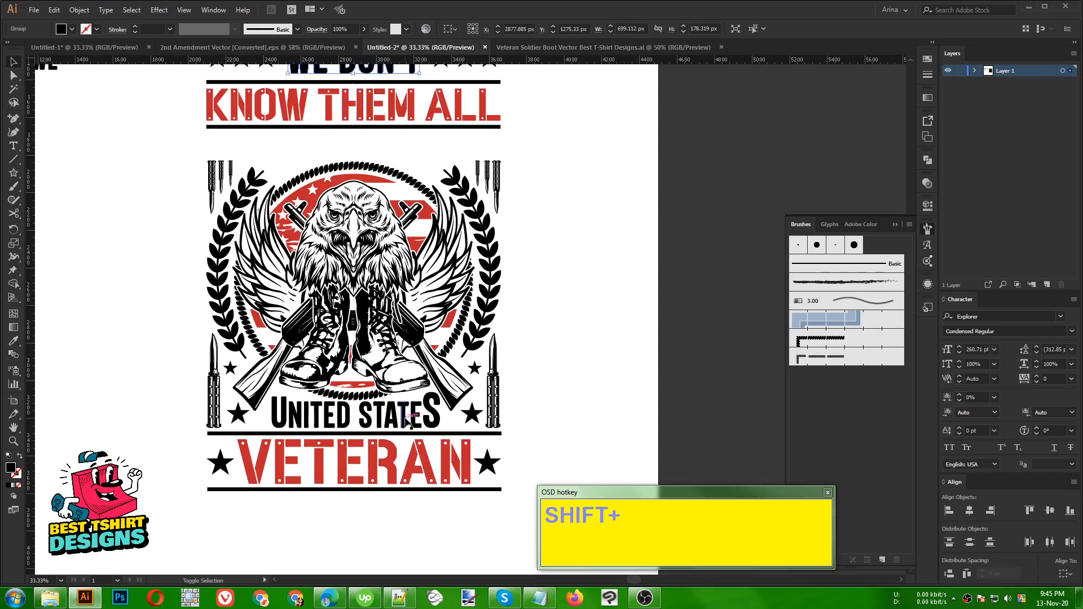
{"action": "left_click", "coordinate": [410, 420], "text": "shift"}
{"action": "scroll", "coordinate": [361, 474], "scroll_direction": "up", "scroll_amount": 3}
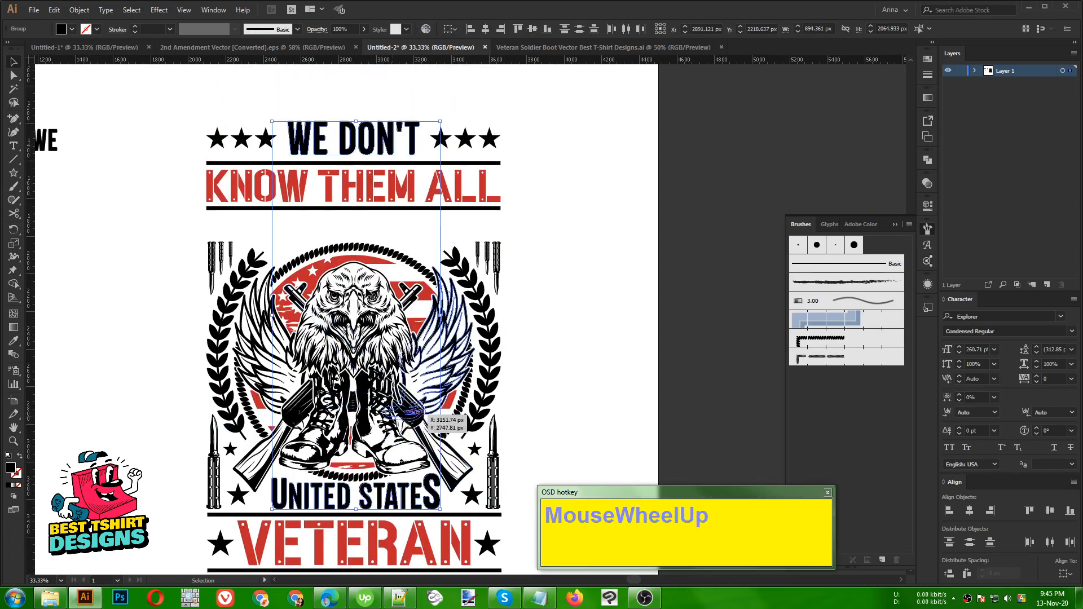
{"action": "left_click", "coordinate": [71, 28]}
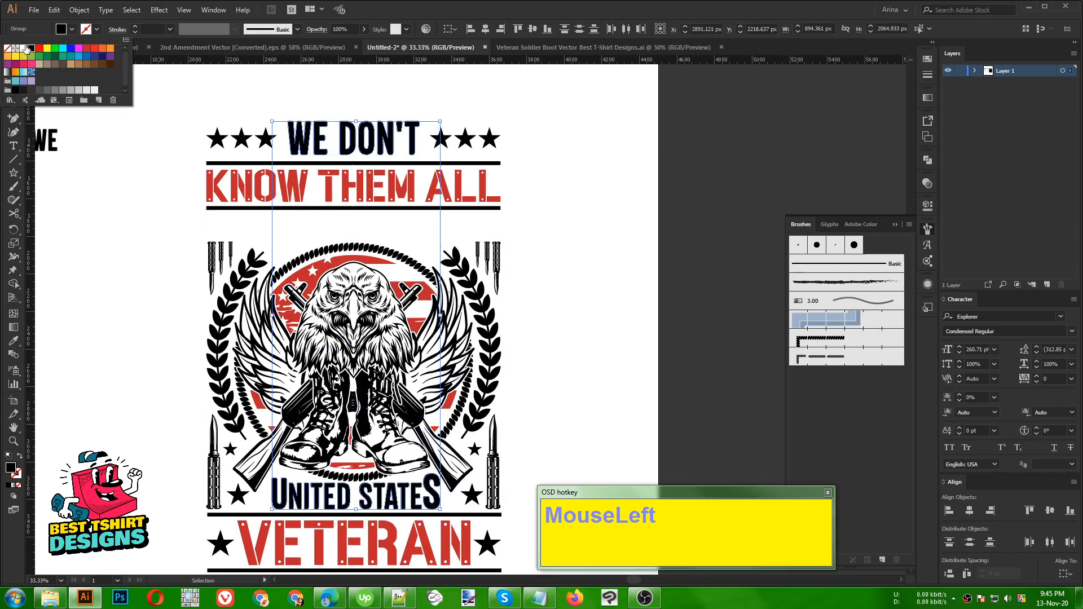
{"action": "left_click", "coordinate": [24, 49]}
{"action": "left_click_drag", "start_coordinate": [100, 57], "coordinate": [96, 58]}
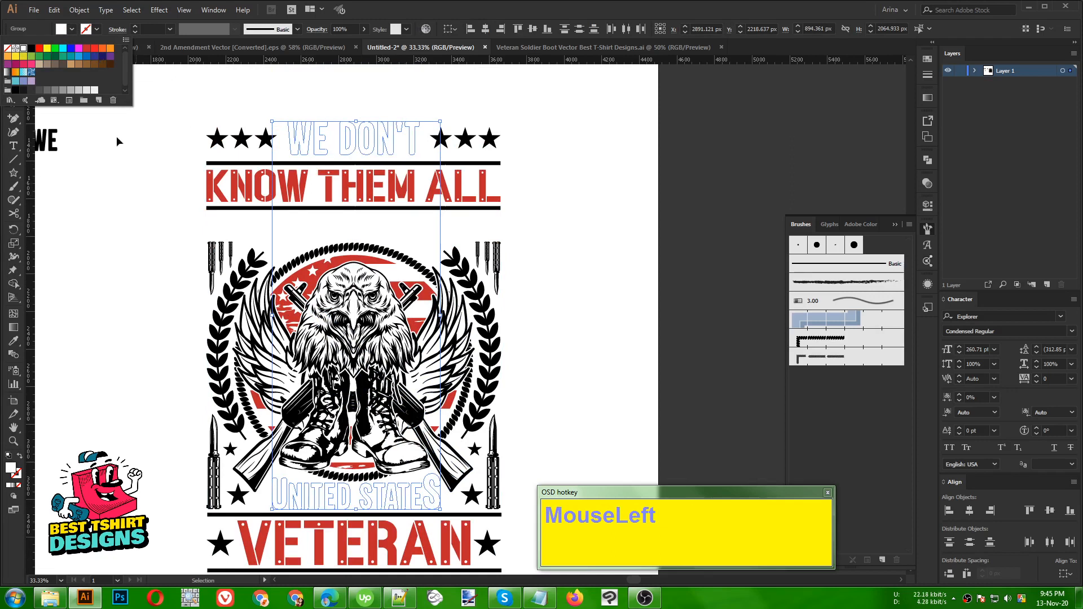
{"action": "left_click", "coordinate": [135, 184]}
{"action": "scroll", "coordinate": [387, 215], "scroll_direction": "down", "scroll_amount": 1, "text": "alt"}
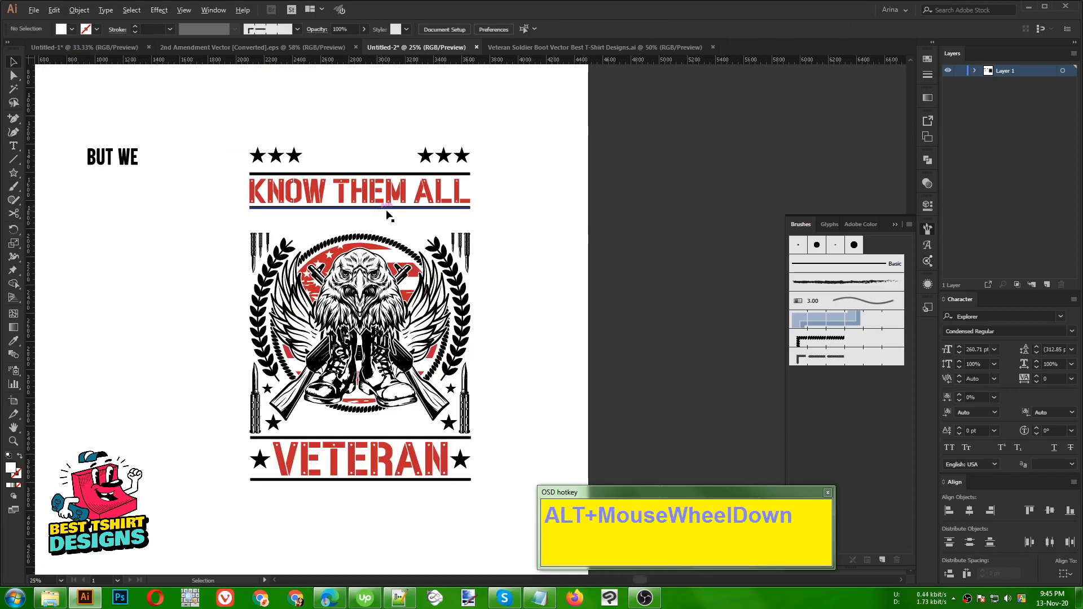
{"action": "left_click", "coordinate": [551, 293]}
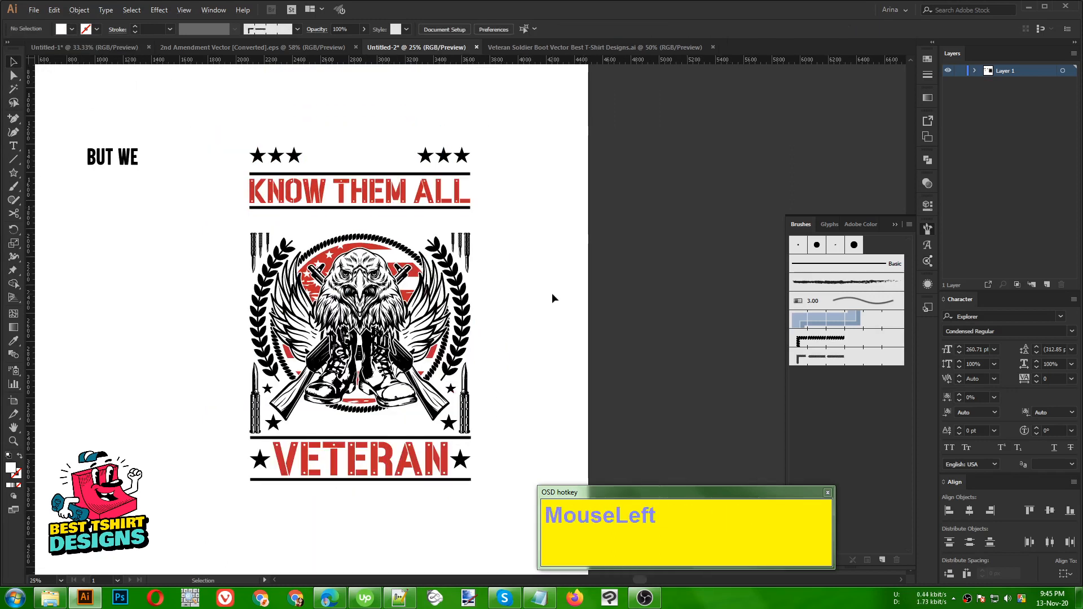
Fill both three-star groups in the design's first row with the flag's red
{"action": "left_click", "coordinate": [294, 162]}
{"action": "left_click", "coordinate": [463, 159], "text": "shift"}
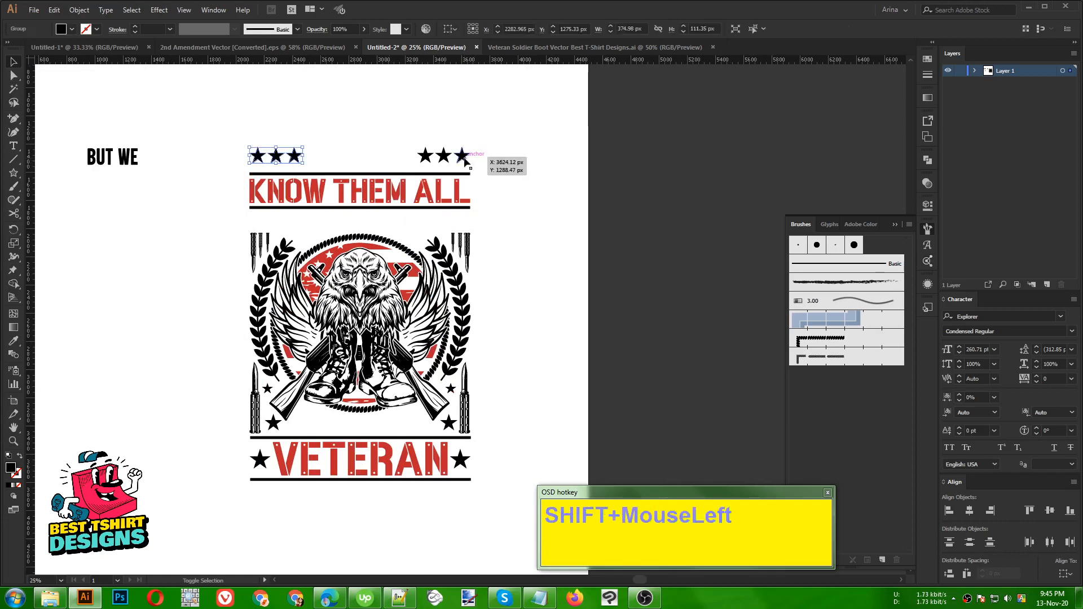
{"action": "left_click", "coordinate": [72, 30]}
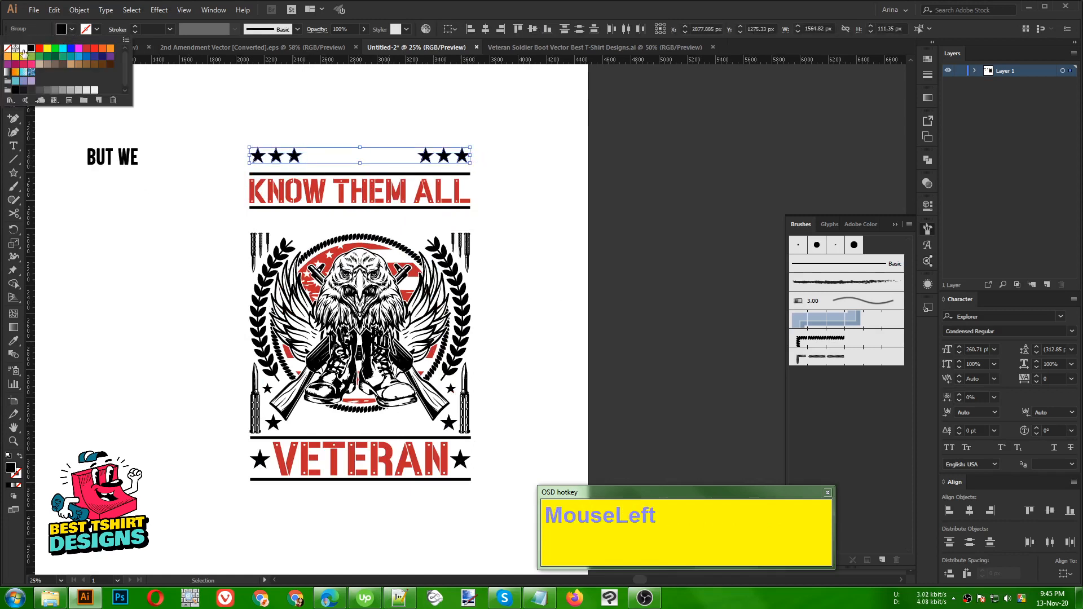
{"action": "left_click", "coordinate": [84, 51]}
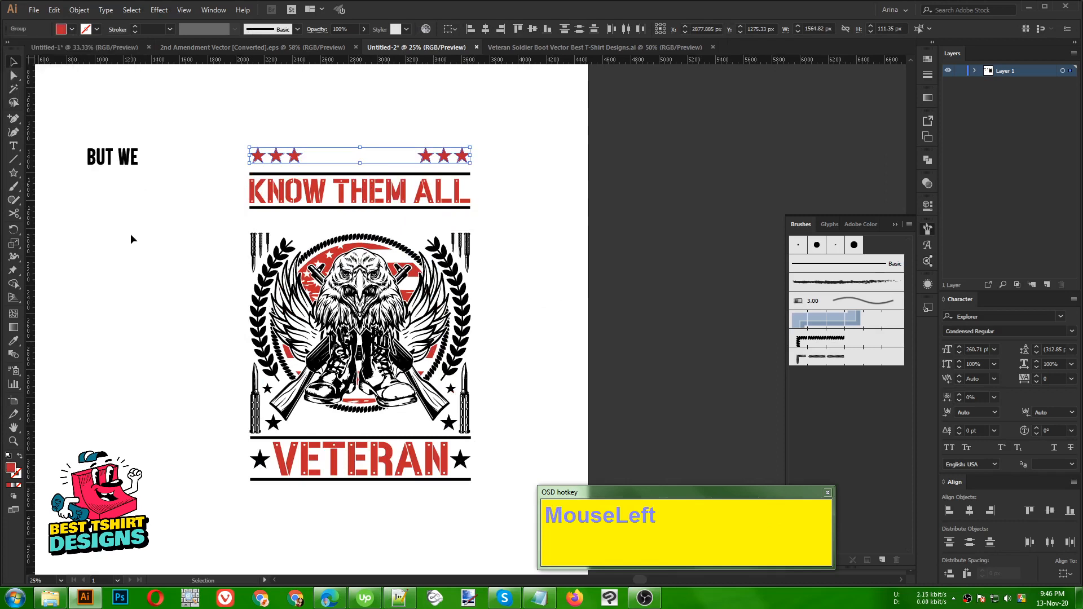
Fill the two stars on either side of VETERAN with white
{"action": "left_click", "coordinate": [464, 469]}
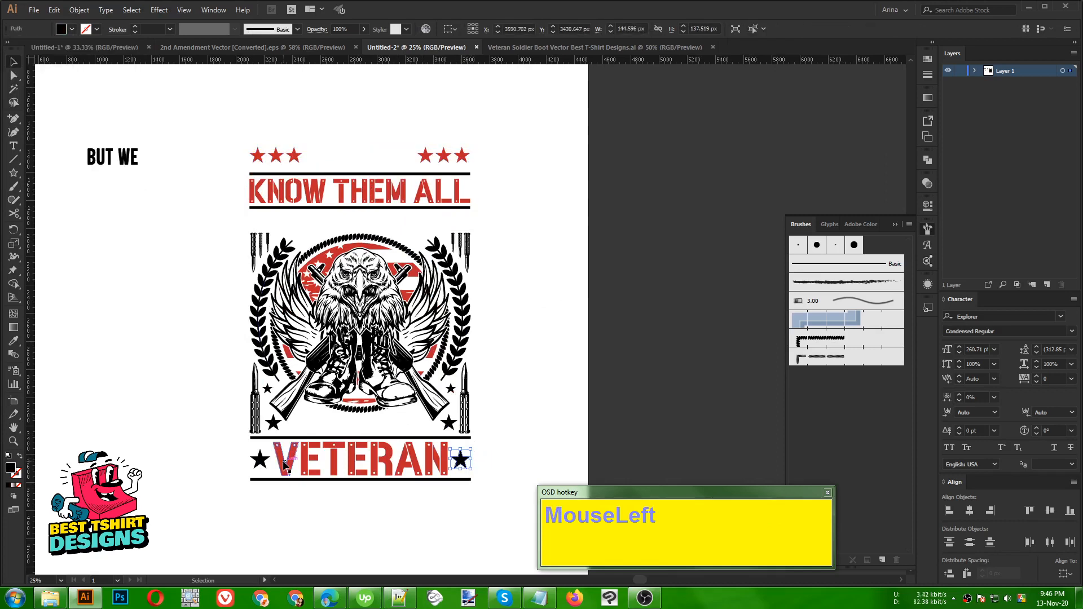
{"action": "left_click", "coordinate": [260, 460], "text": "shift"}
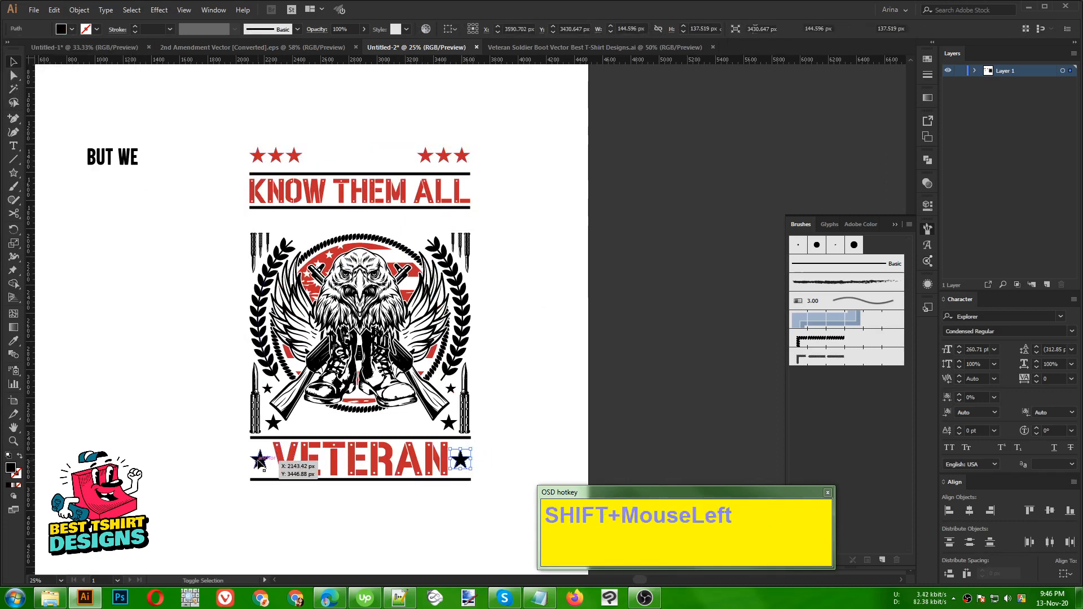
{"action": "left_click", "coordinate": [71, 30]}
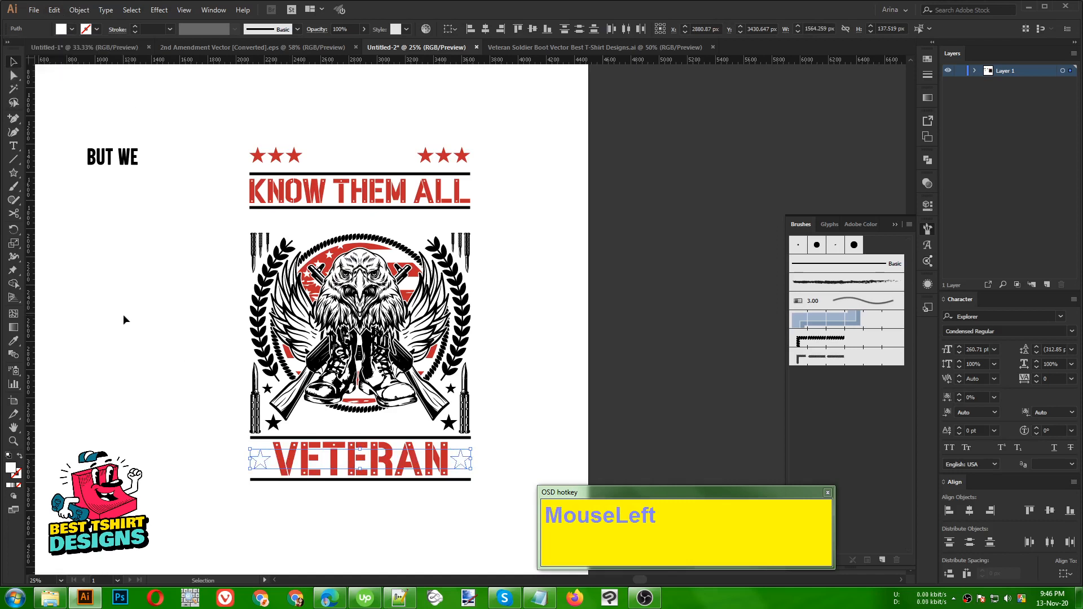
{"action": "scroll", "coordinate": [328, 427], "scroll_direction": "up", "scroll_amount": 1}
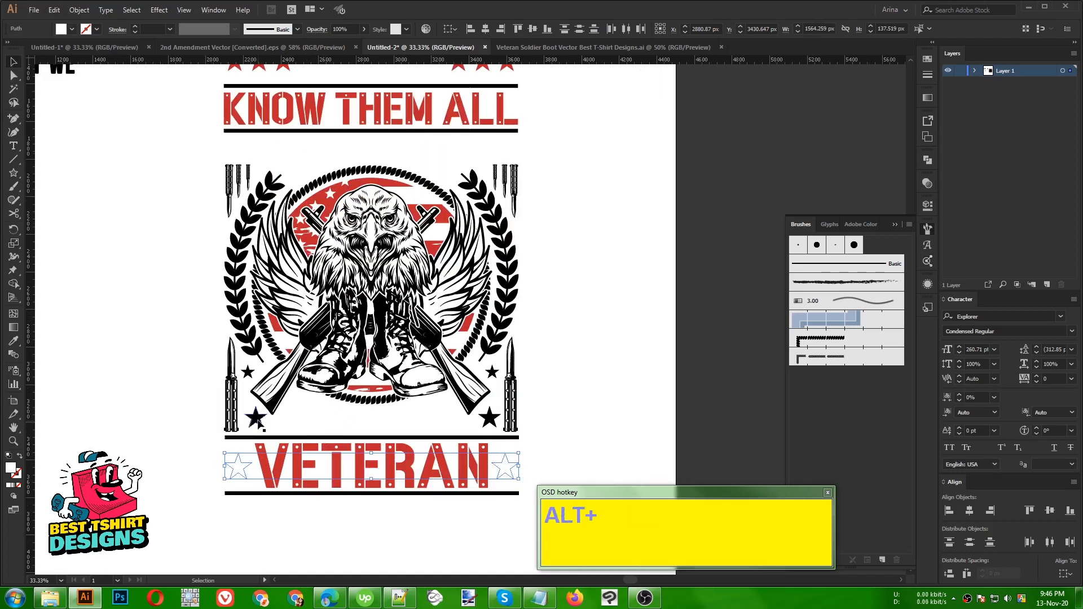
Fill the four stars around the rifle stocks, two on each side of the boots, with red
{"action": "left_click", "coordinate": [258, 420], "text": "alt"}
{"action": "left_click", "coordinate": [490, 417], "text": "shift"}
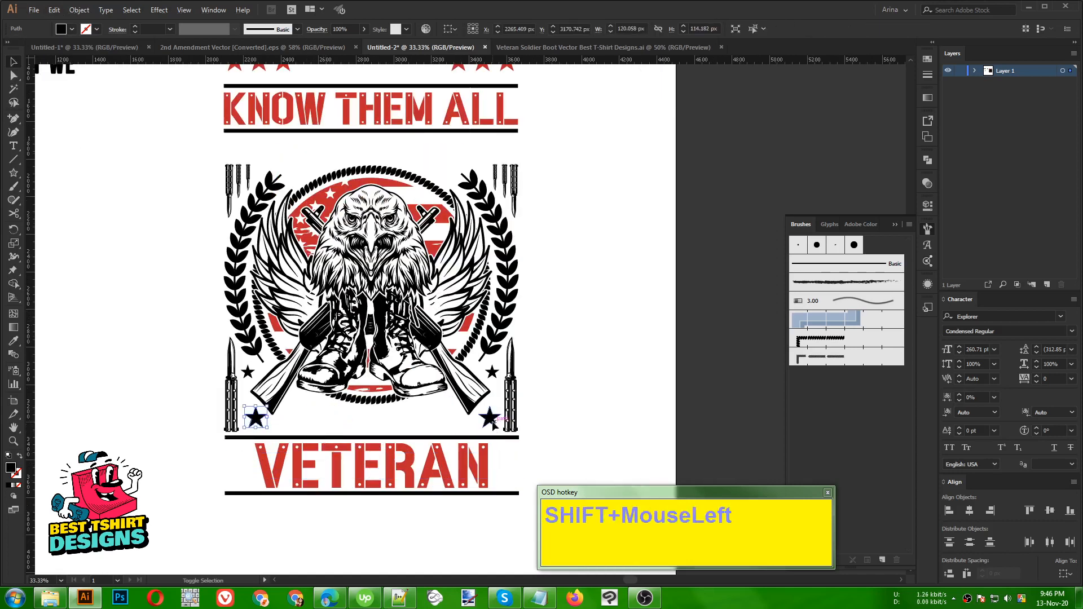
{"action": "left_click", "coordinate": [492, 372], "text": "shift"}
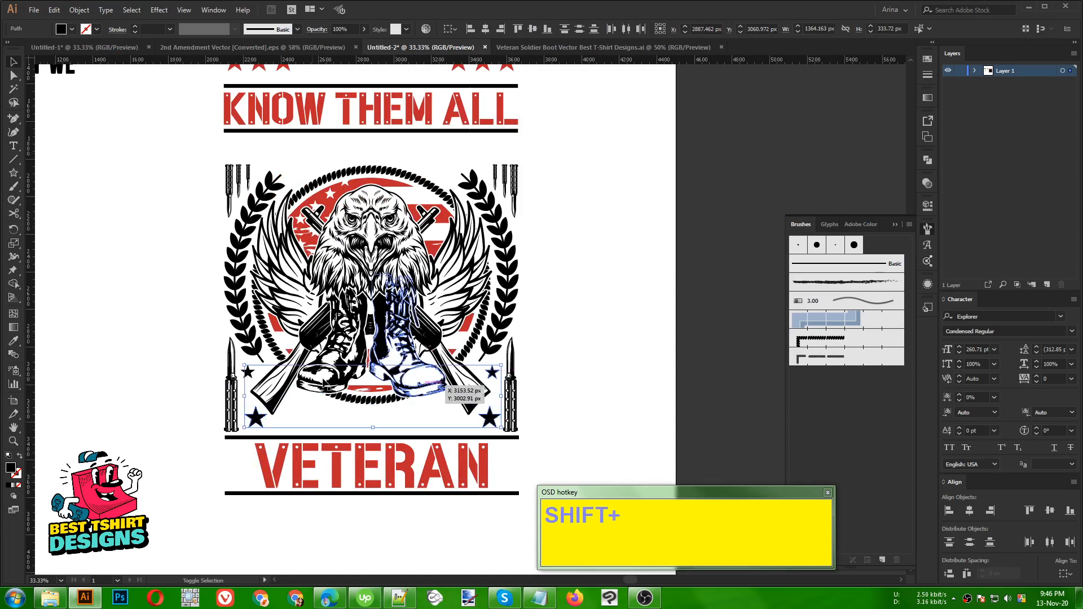
{"action": "left_click", "coordinate": [249, 373], "text": "shift"}
{"action": "left_click", "coordinate": [71, 29]}
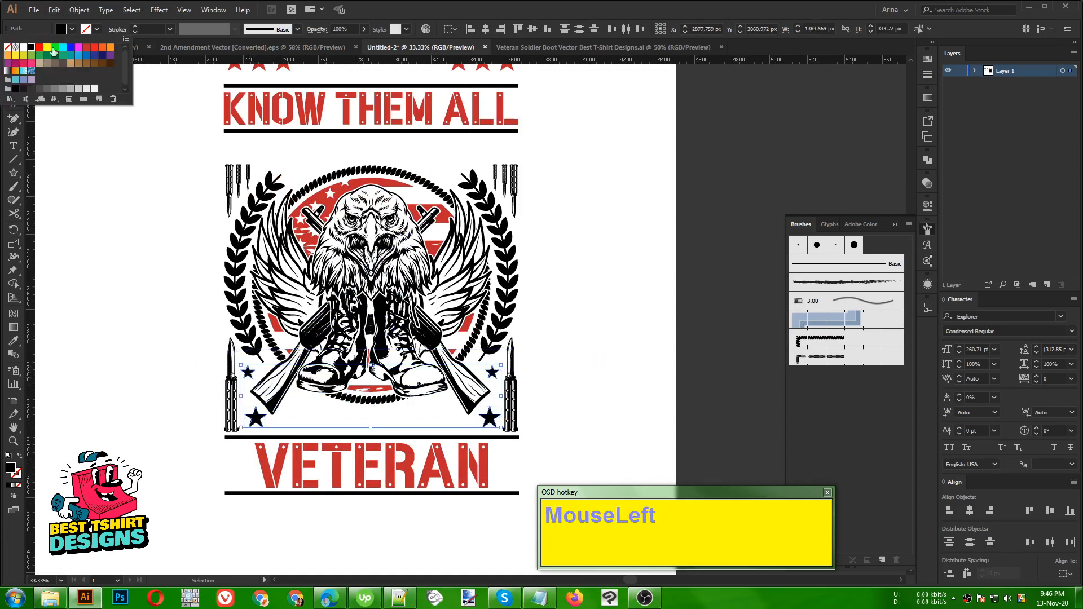
{"action": "left_click", "coordinate": [90, 51]}
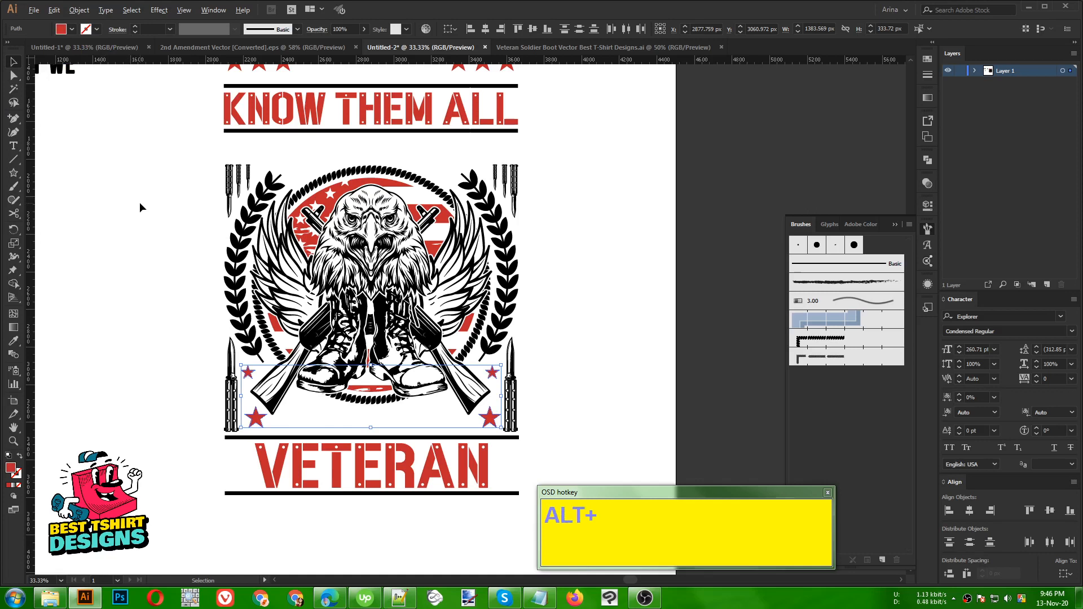
{"action": "scroll", "coordinate": [140, 202], "scroll_direction": "down", "scroll_amount": 1}
{"action": "left_click", "coordinate": [486, 257]}
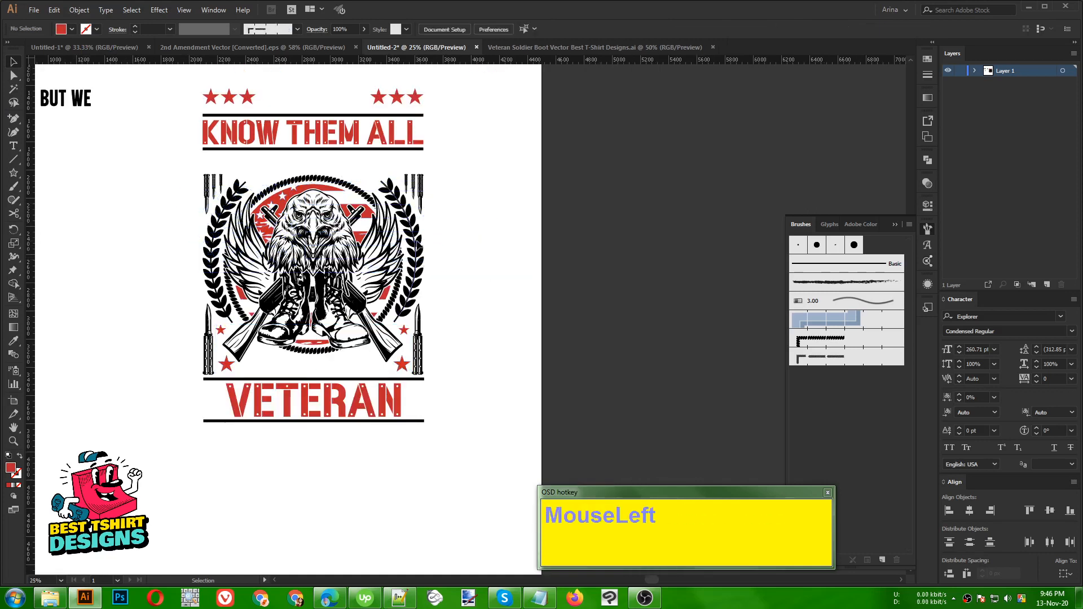
{"action": "left_click", "coordinate": [418, 251]}
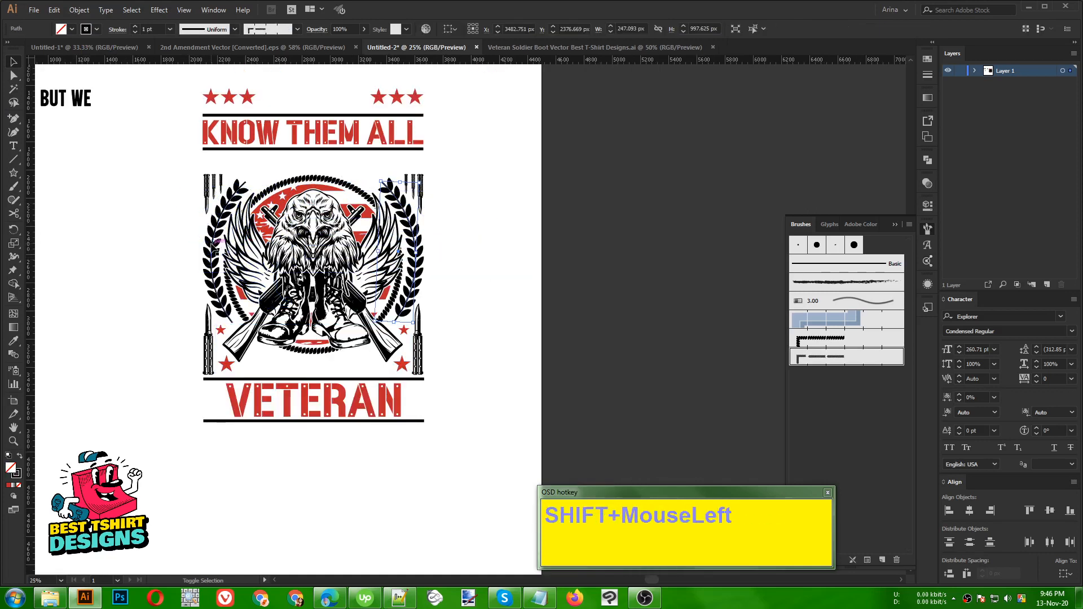
{"action": "left_click", "coordinate": [218, 244], "text": "shift"}
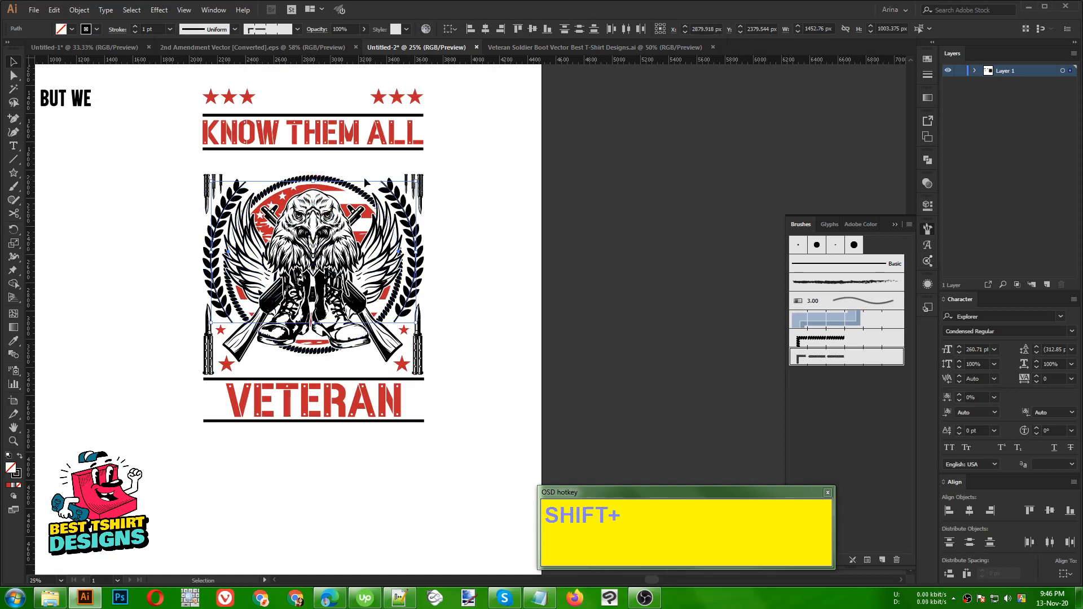
{"action": "left_click", "coordinate": [353, 212], "text": "shift"}
{"action": "left_click", "coordinate": [606, 259]}
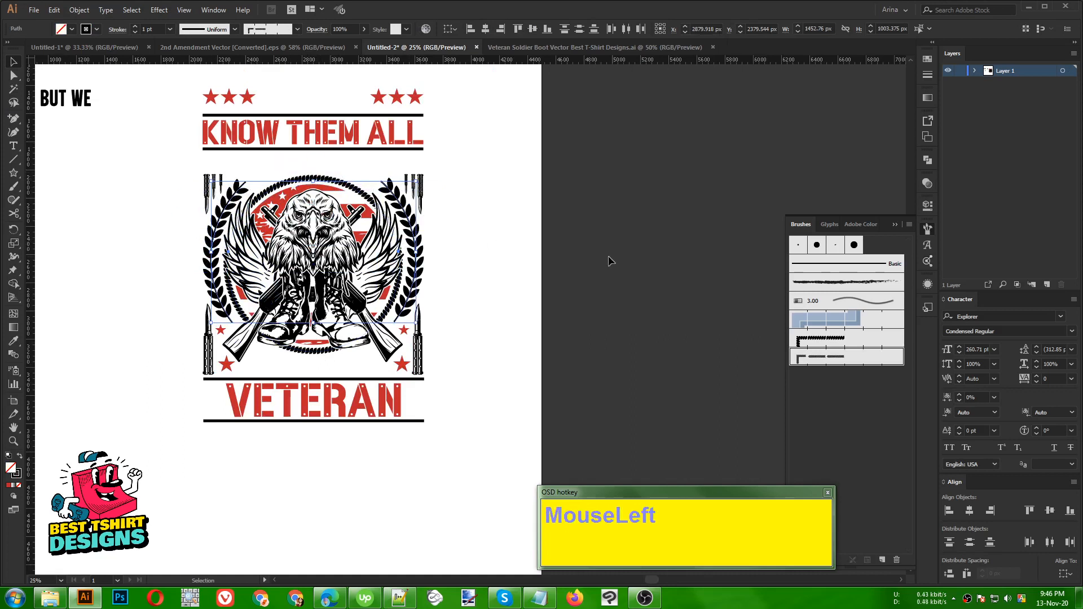
Expand the appearance of the entire T-shirt design, and expand its objects into plain fills
{"action": "scroll", "coordinate": [472, 241], "scroll_direction": "down", "scroll_amount": 1, "text": "alt"}
{"action": "left_click_drag", "start_coordinate": [255, 106], "coordinate": [572, 446]}
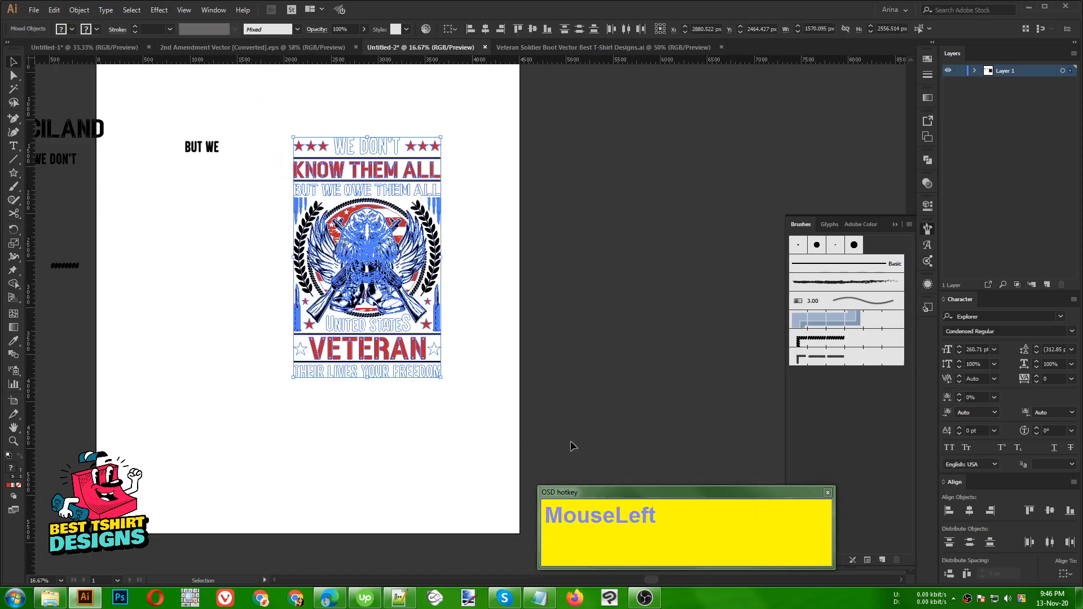
{"action": "left_click", "coordinate": [79, 10]}
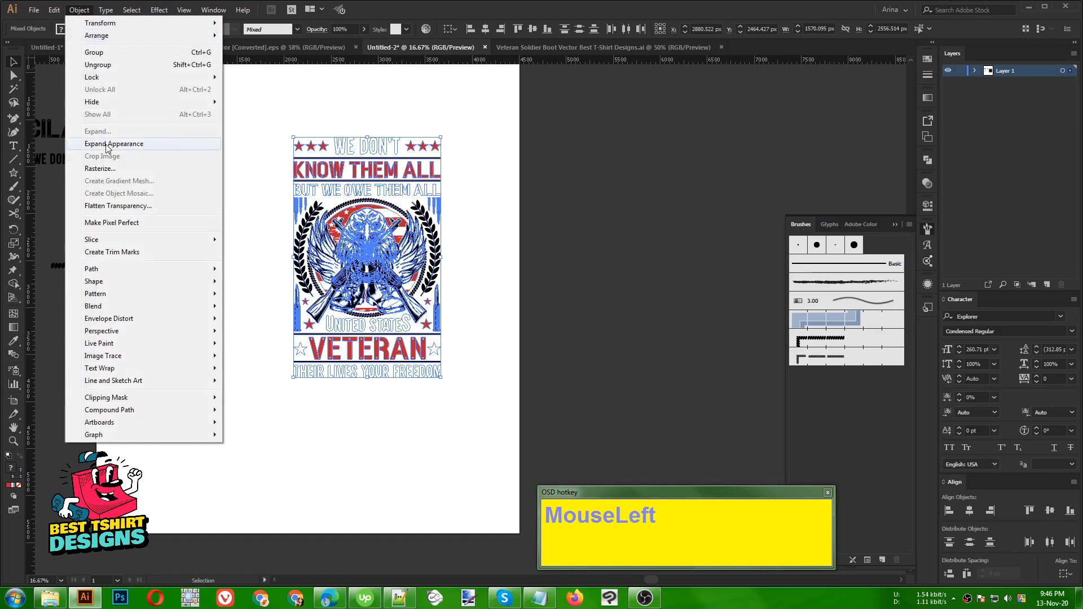
{"action": "left_click", "coordinate": [113, 144]}
{"action": "left_click", "coordinate": [79, 10]}
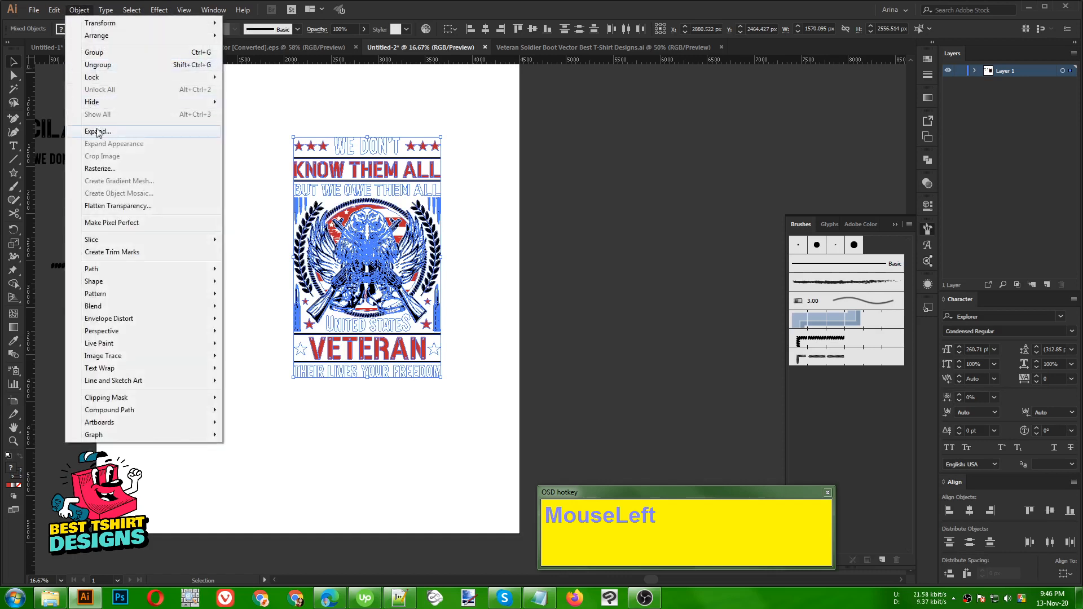
{"action": "left_click", "coordinate": [99, 131]}
{"action": "left_click", "coordinate": [288, 330]}
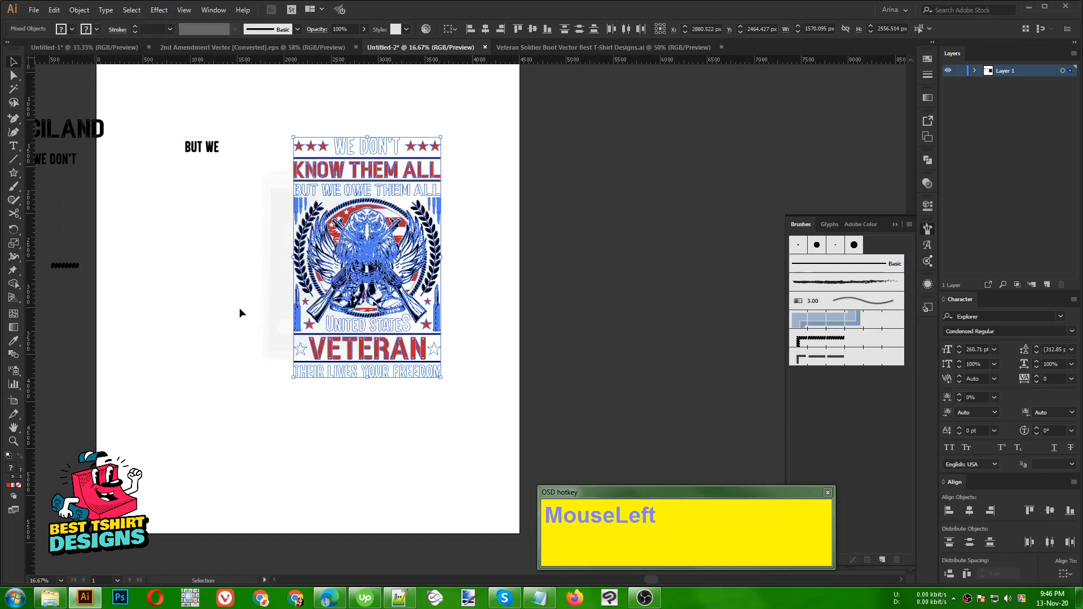
{"action": "left_click", "coordinate": [208, 278]}
Fill both laurel branches beside the eagle emblem with white
{"action": "scroll", "coordinate": [358, 302], "scroll_direction": "up", "scroll_amount": 1, "text": "alt"}
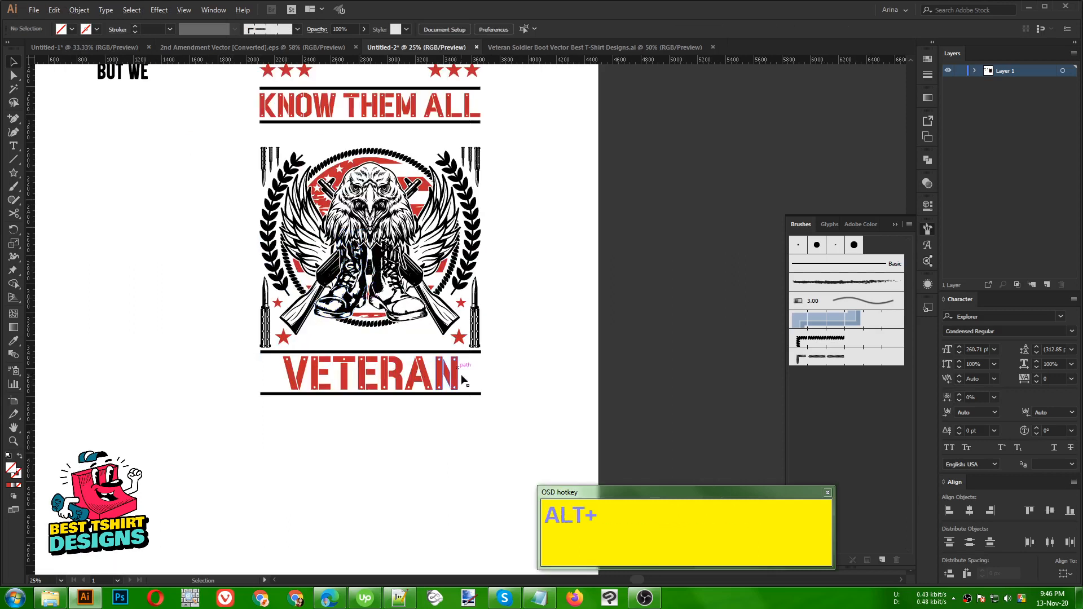
{"action": "left_click", "coordinate": [477, 245]}
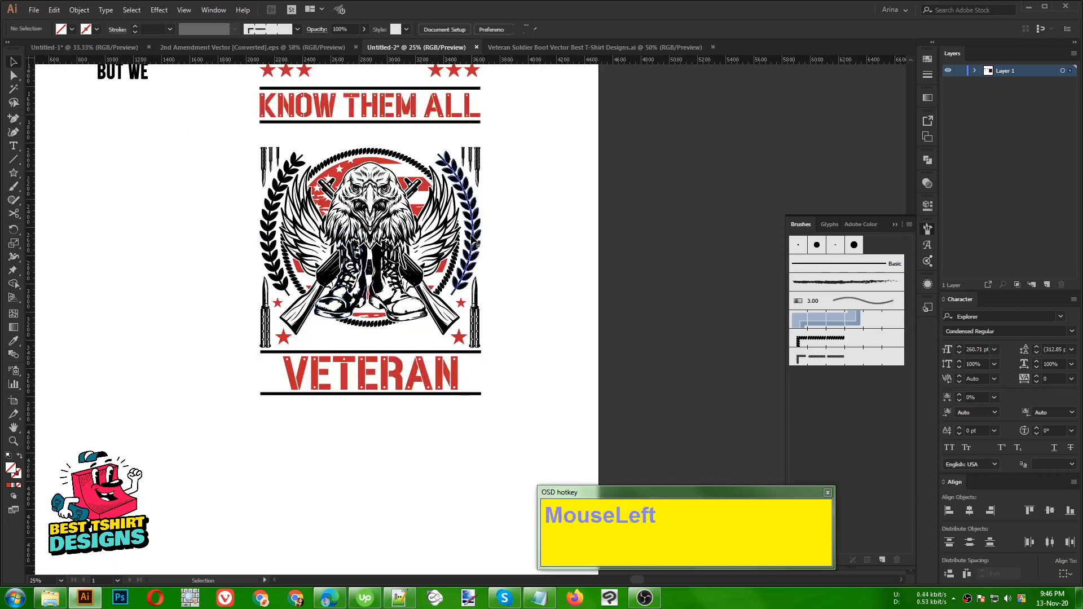
{"action": "left_click", "coordinate": [270, 248], "text": "shift"}
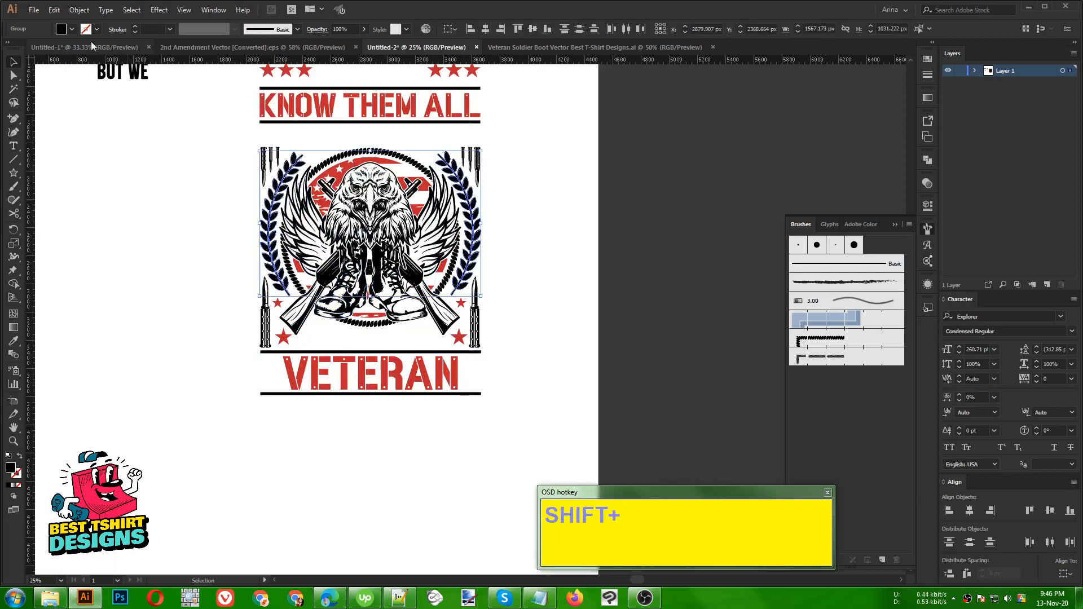
{"action": "left_click", "coordinate": [62, 29]}
{"action": "left_click", "coordinate": [22, 50]}
{"action": "left_click", "coordinate": [85, 195]}
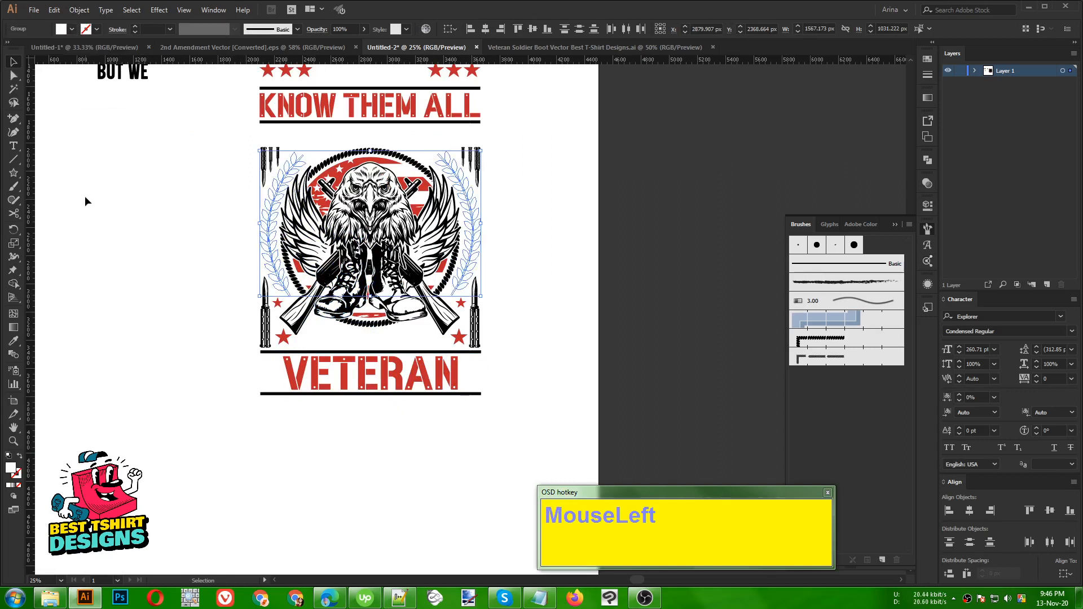
{"action": "left_click", "coordinate": [85, 195]}
Fill the two horizontal lines above and below VETERAN with white
{"action": "left_click", "coordinate": [363, 394]}
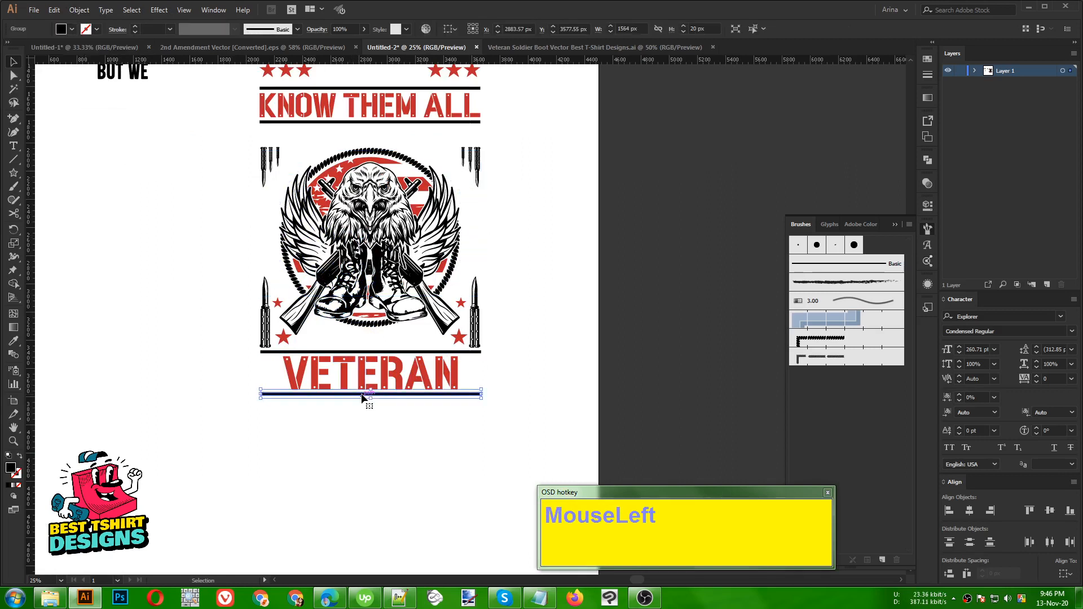
{"action": "left_click", "coordinate": [411, 354], "text": "shift"}
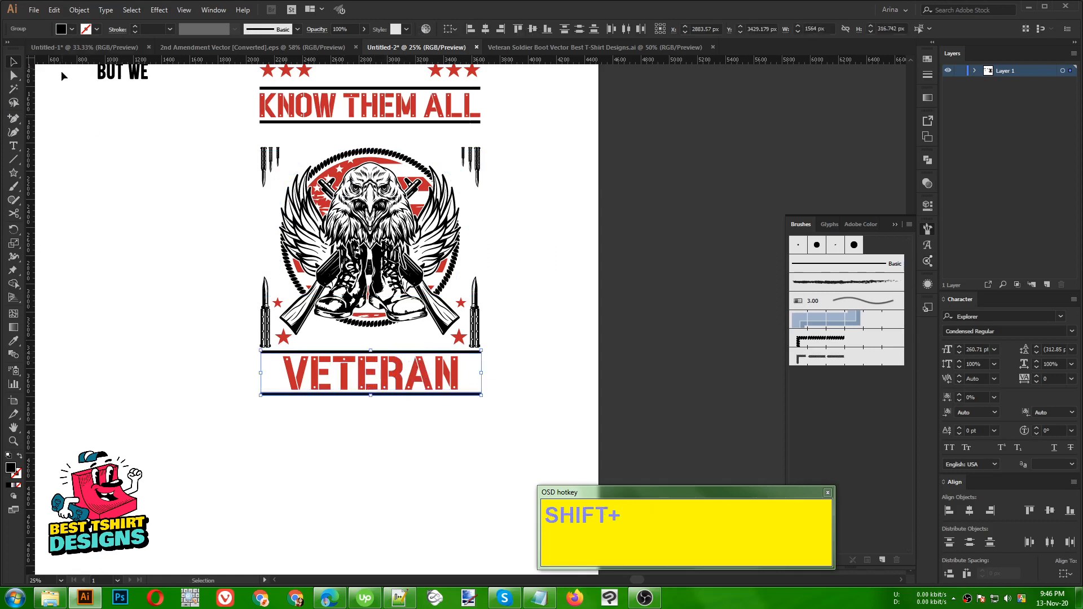
{"action": "left_click", "coordinate": [71, 29]}
{"action": "left_click", "coordinate": [23, 50]}
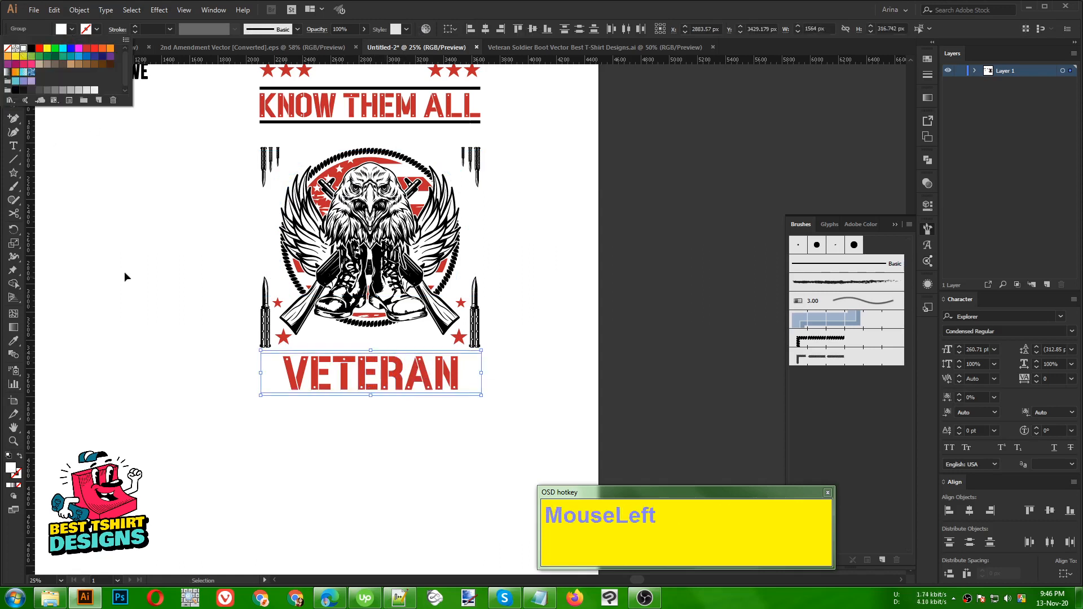
{"action": "left_click", "coordinate": [127, 275]}
Fill the two horizontal lines above and below KNOW THEM ALL with white
{"action": "scroll", "coordinate": [127, 276], "scroll_direction": "up", "scroll_amount": 3}
{"action": "left_click_drag", "start_coordinate": [367, 210], "coordinate": [367, 209]}
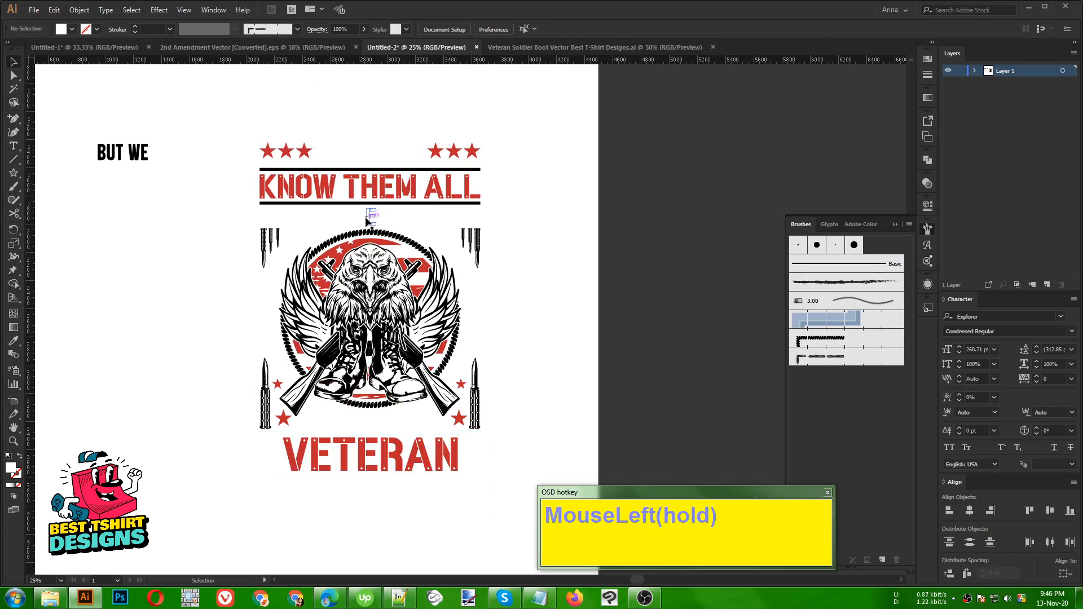
{"action": "left_click", "coordinate": [395, 202]}
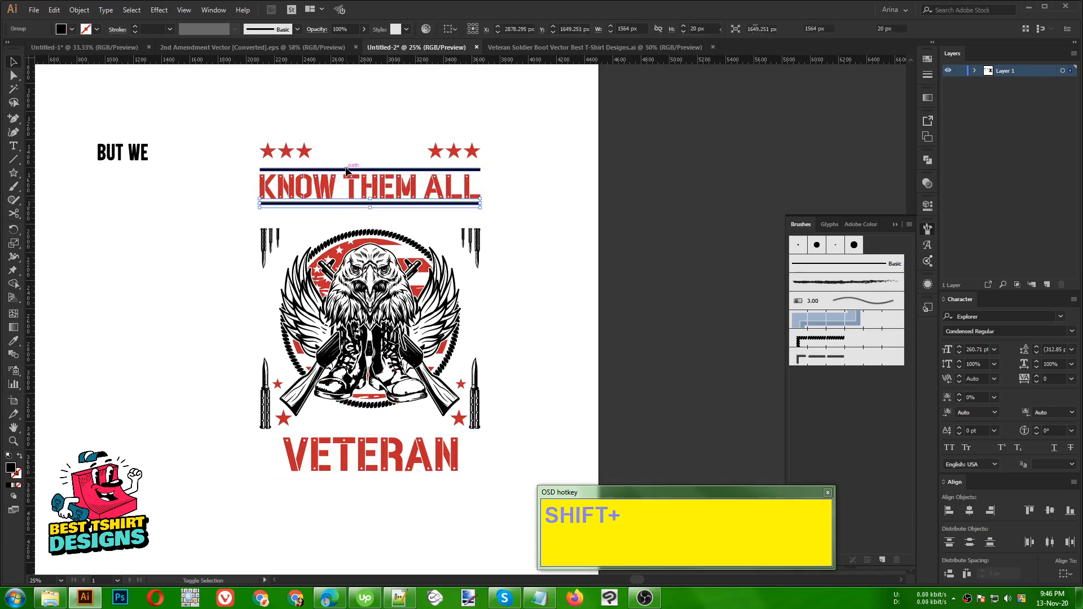
{"action": "left_click", "coordinate": [347, 170], "text": "shift"}
{"action": "left_click", "coordinate": [72, 29]}
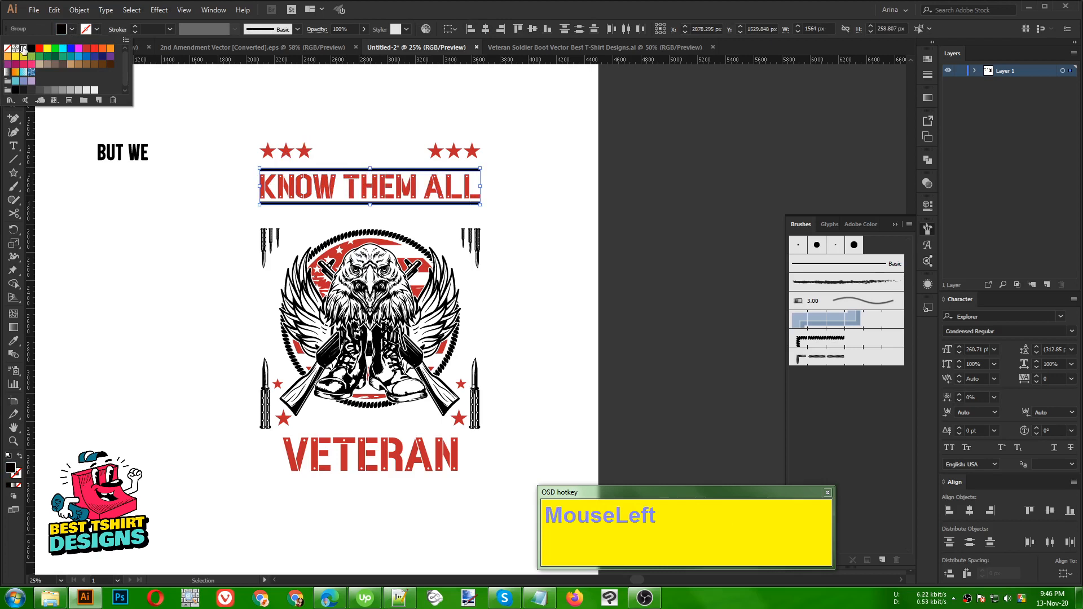
{"action": "left_click", "coordinate": [23, 49]}
{"action": "left_click", "coordinate": [106, 243]}
{"action": "left_click", "coordinate": [107, 239]}
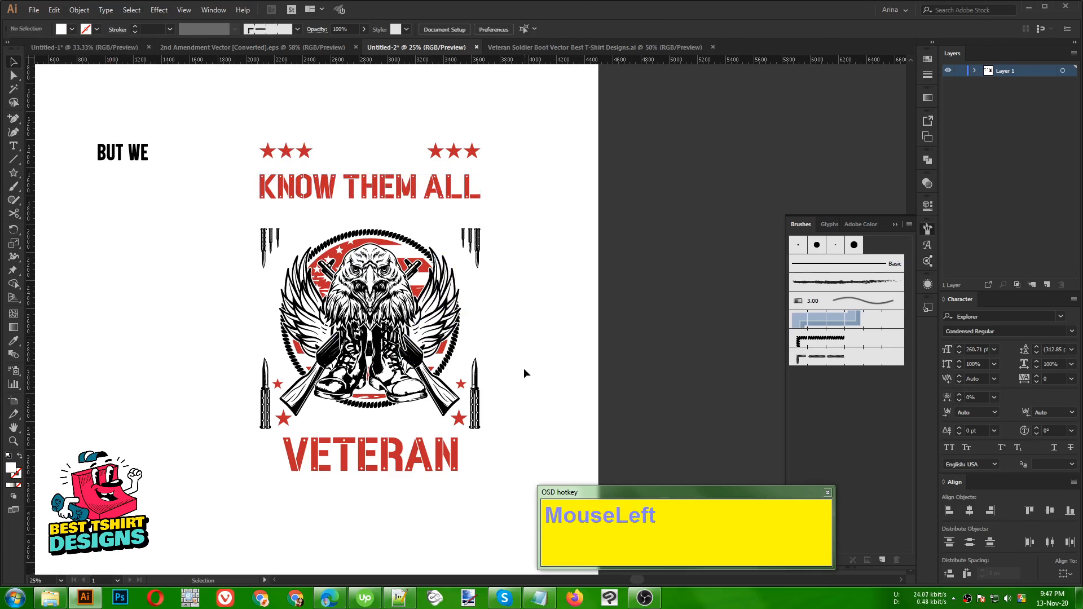
Fill the four bullet groups at the corners of the eagle emblem with white
{"action": "left_click", "coordinate": [270, 245]}
{"action": "left_click", "coordinate": [477, 239], "text": "shift"}
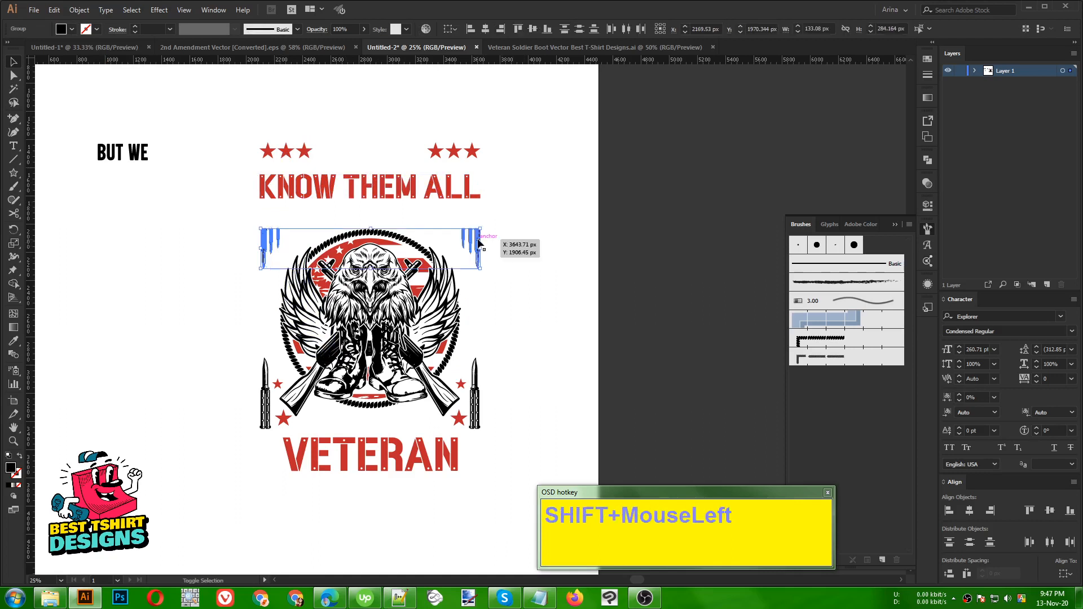
{"action": "left_click", "coordinate": [479, 397], "text": "shift"}
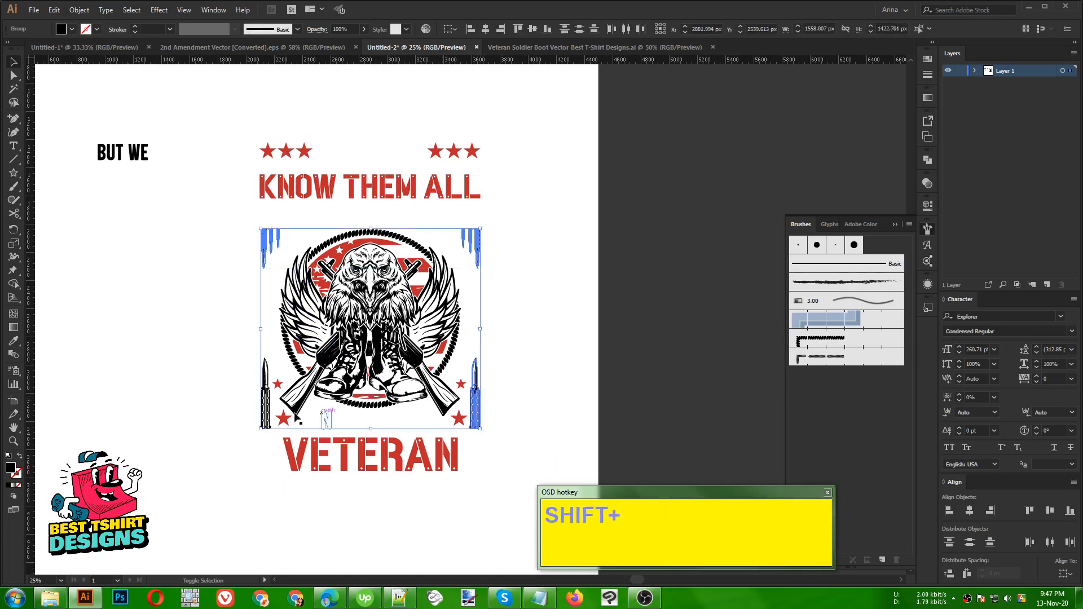
{"action": "left_click", "coordinate": [264, 395], "text": "shift"}
{"action": "left_click", "coordinate": [75, 28]}
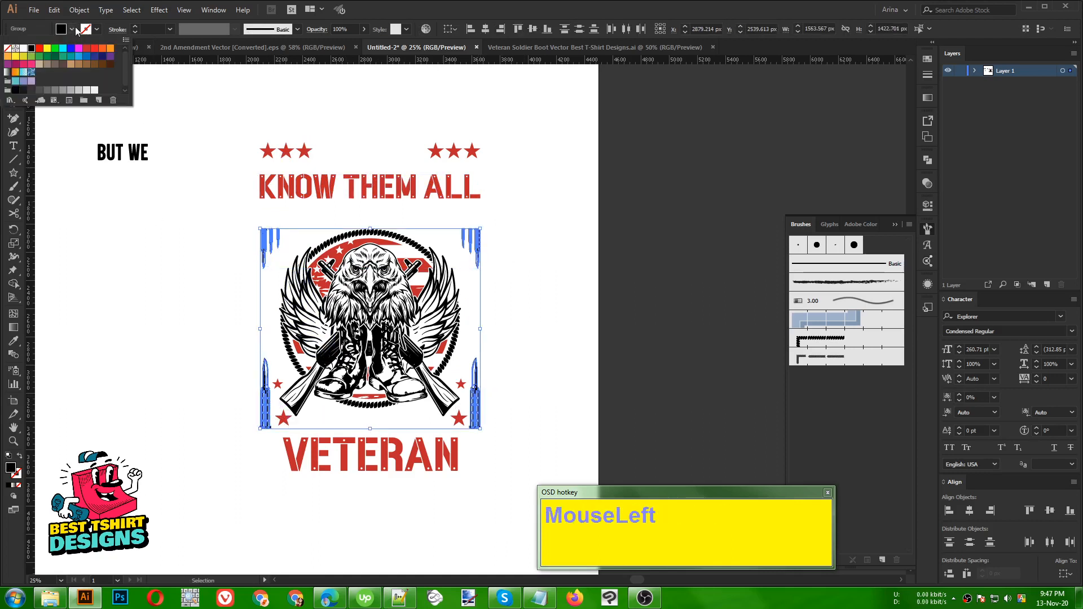
{"action": "left_click", "coordinate": [23, 48]}
{"action": "left_click", "coordinate": [122, 285]}
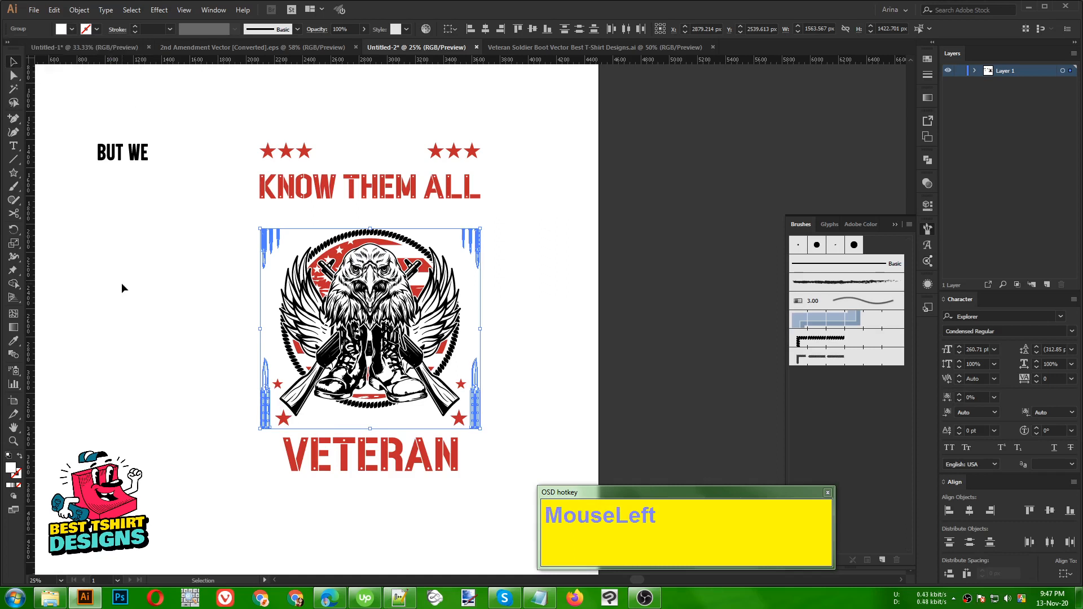
{"action": "left_click", "coordinate": [122, 284]}
Draw a rectangle about 2584 by 3266 px around the whole design and fill it with black
{"action": "scroll", "coordinate": [361, 289], "scroll_direction": "down", "scroll_amount": 1}
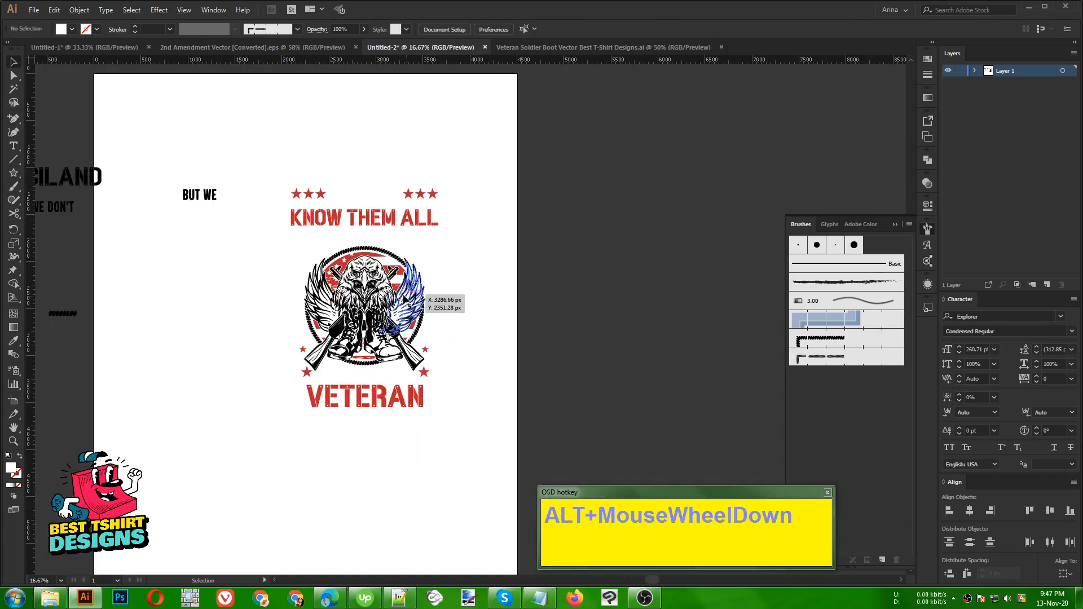
{"action": "scroll", "coordinate": [429, 290], "scroll_direction": "up", "scroll_amount": 1}
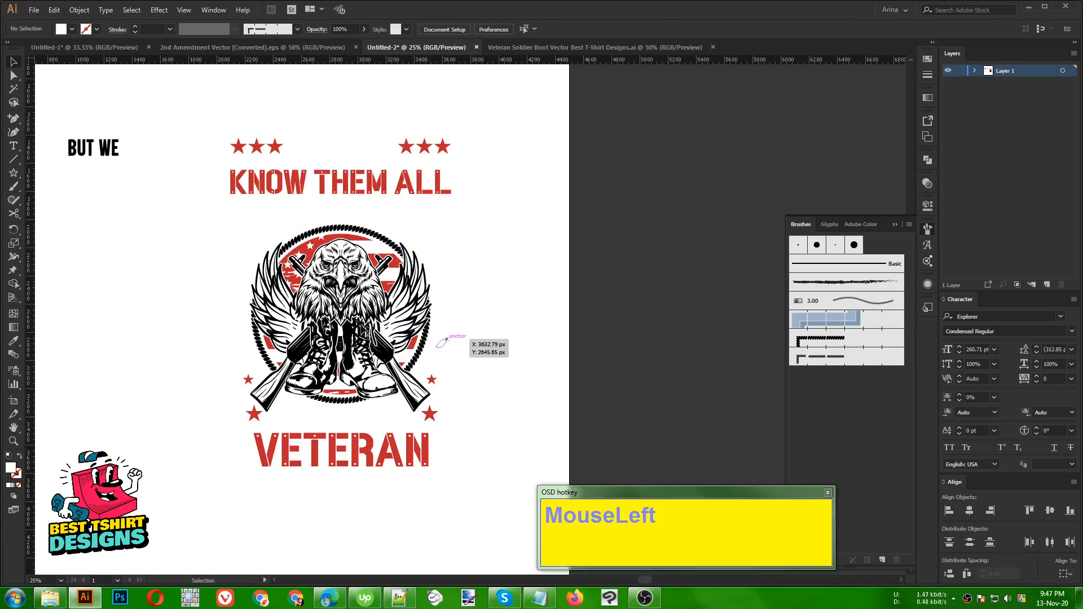
{"action": "left_click", "coordinate": [340, 319]}
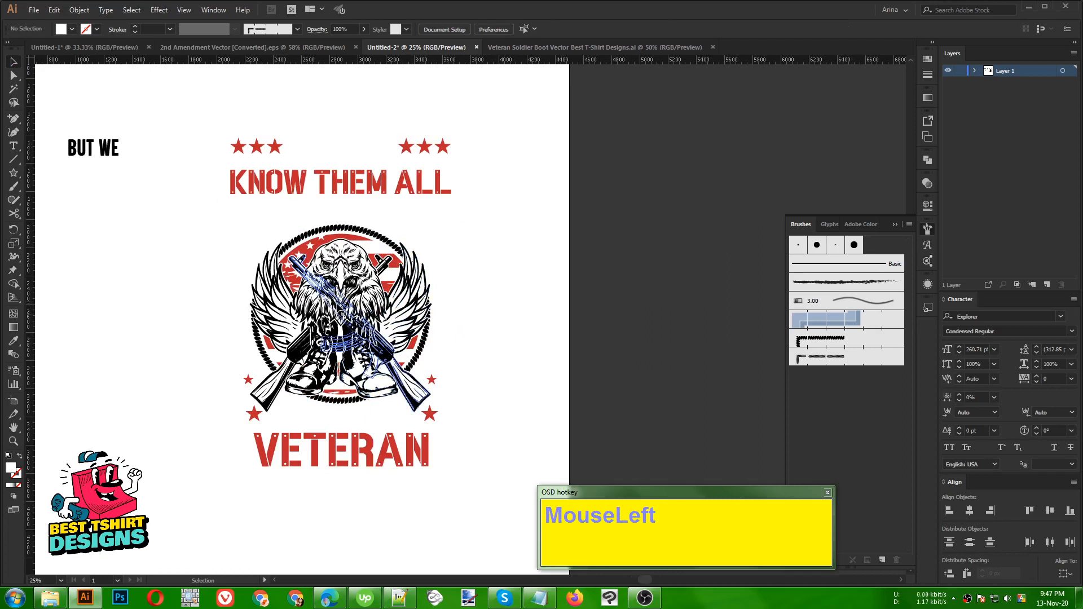
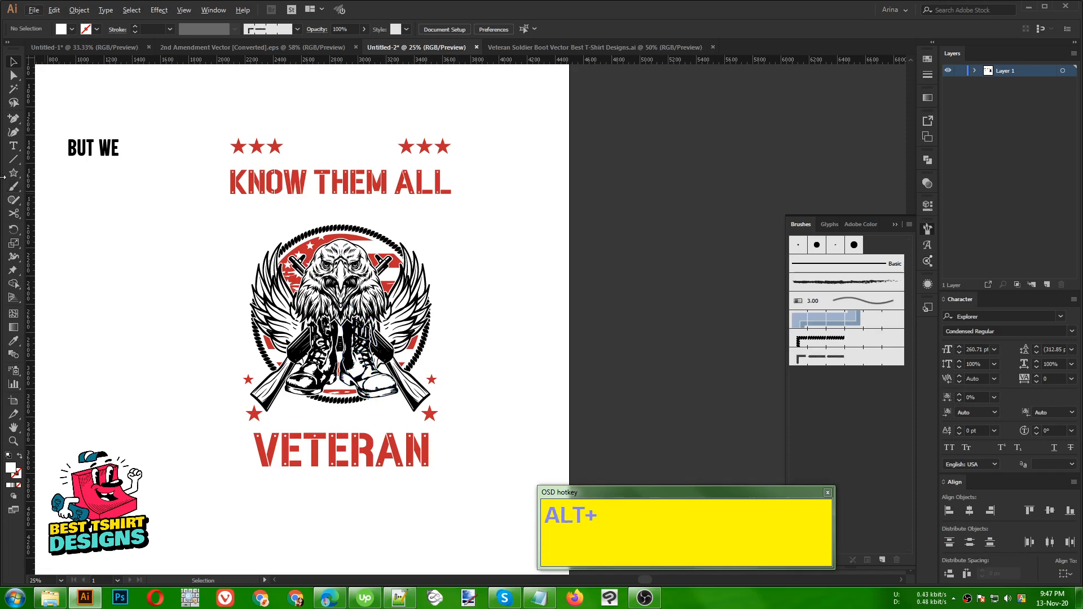
{"action": "left_click_drag", "start_coordinate": [13, 173], "coordinate": [164, 172]}
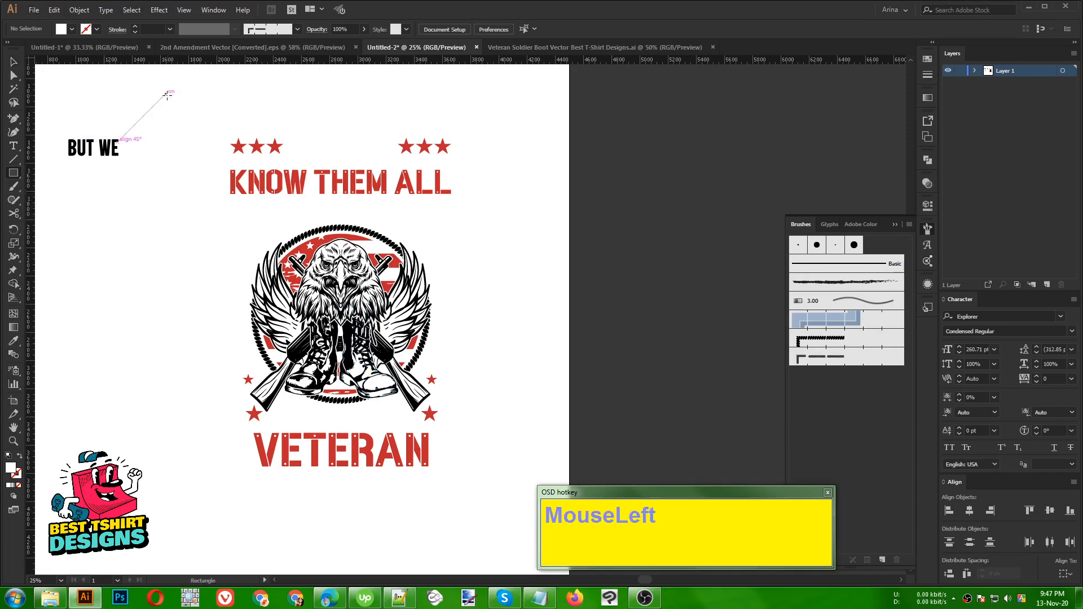
{"action": "mouse_move", "coordinate": [167, 94]}
{"action": "left_mouse_down"}
{"action": "mouse_move", "coordinate": [533, 495]}
{"action": "mouse_move", "coordinate": [530, 554]}
{"action": "left_mouse_up"}
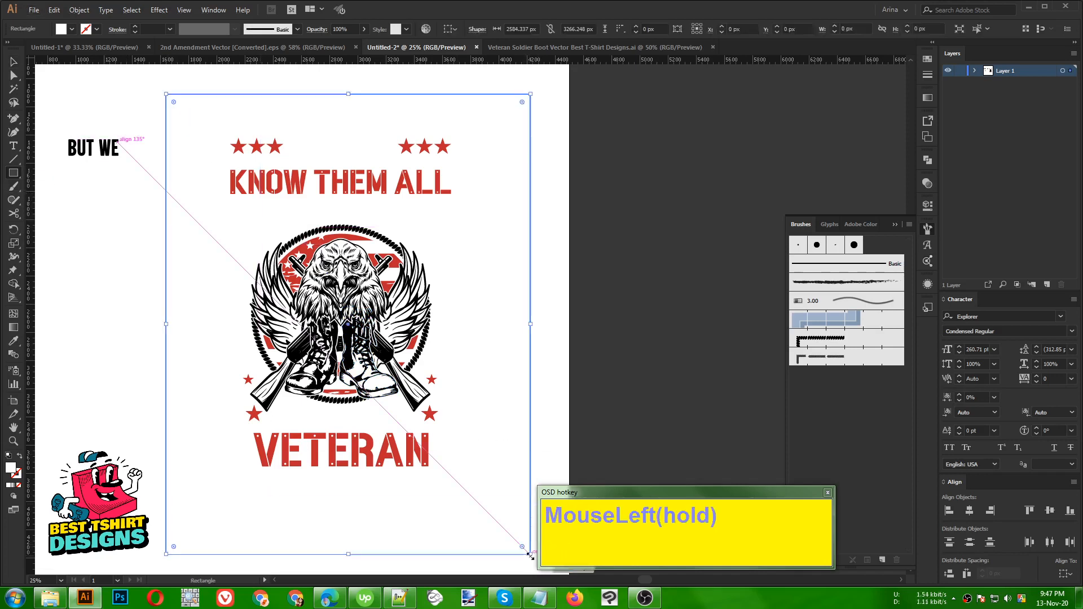
{"action": "left_click", "coordinate": [72, 29]}
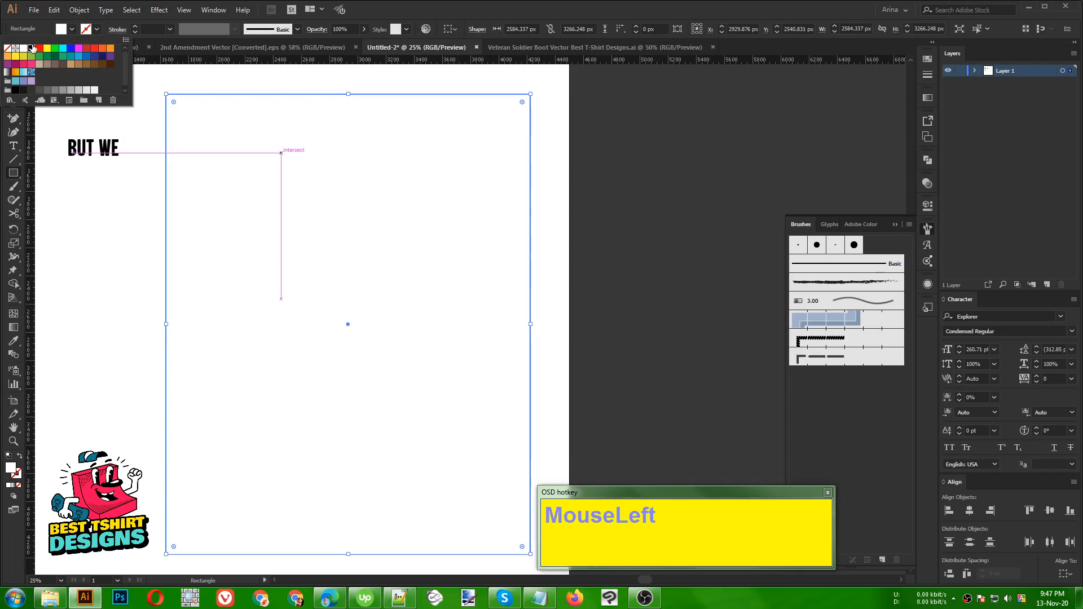
{"action": "left_click", "coordinate": [31, 48]}
Place the black rectangle behind all the design artwork as its background
{"action": "key", "text": "ctrl+x"}
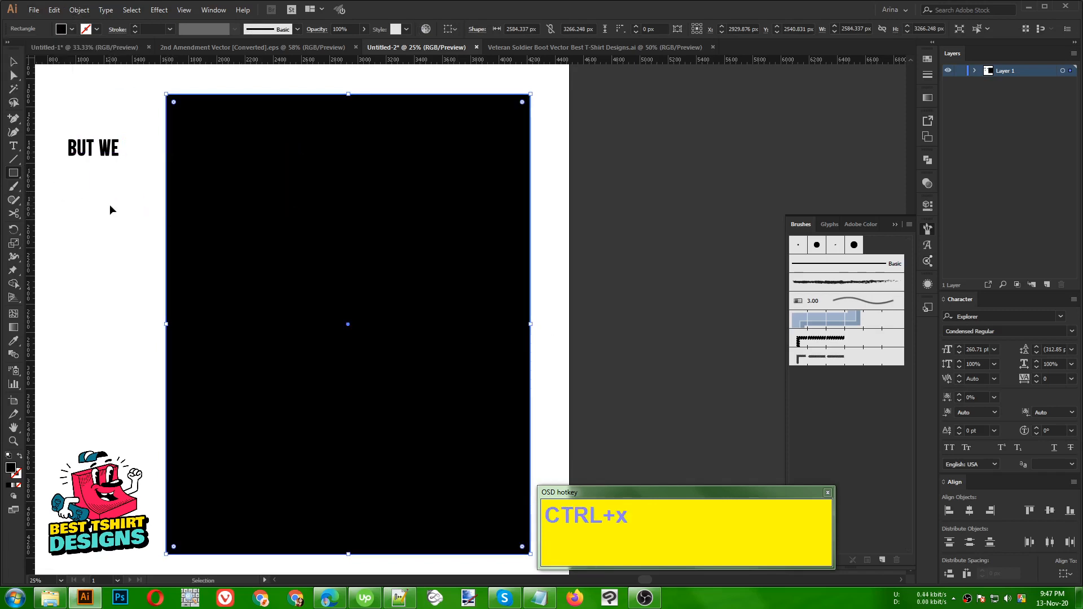
{"action": "key", "text": "ctrl+b"}
{"action": "key", "text": "v"}
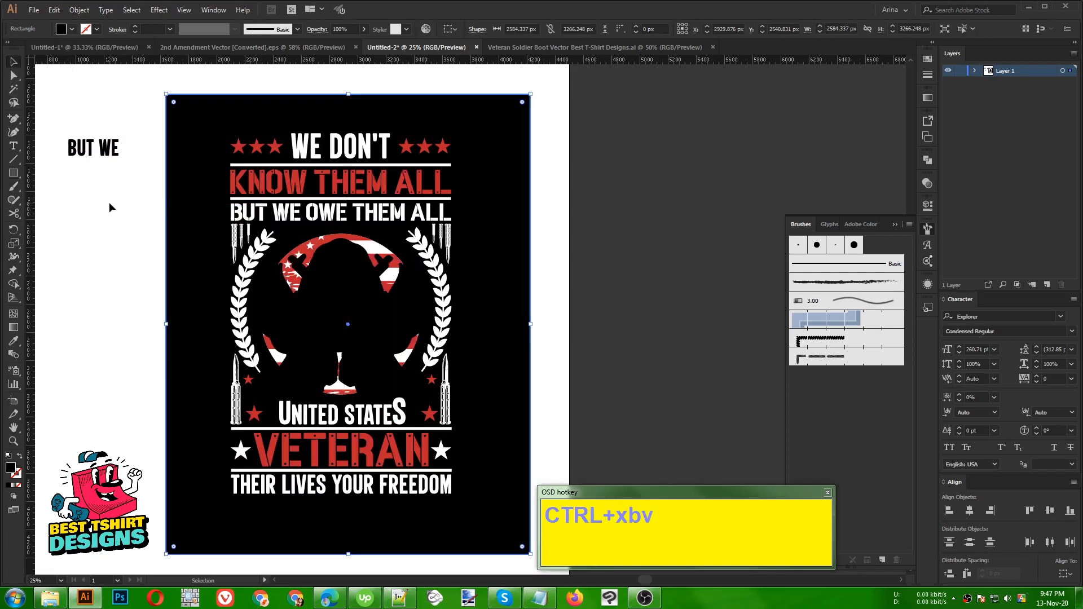
{"action": "left_click", "coordinate": [106, 218]}
Isolate the nested group inside the eagle emblem that holds the rope ring and the flag circle, and select it
{"action": "scroll", "coordinate": [192, 212], "scroll_direction": "down", "scroll_amount": 1, "text": "alt"}
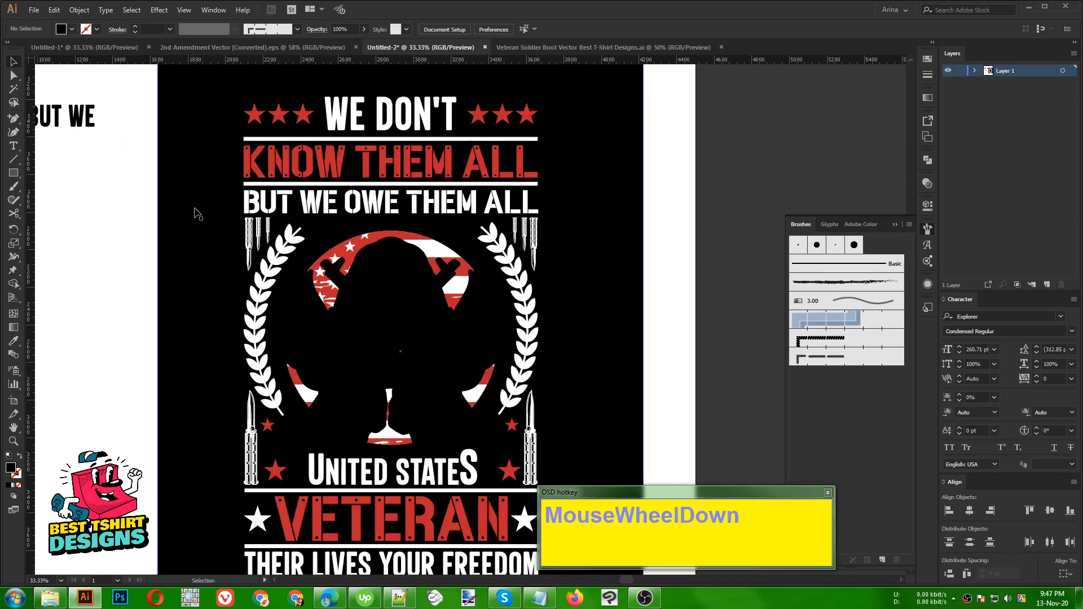
{"action": "scroll", "coordinate": [196, 213], "scroll_direction": "down", "scroll_amount": 1}
{"action": "scroll", "coordinate": [391, 192], "scroll_direction": "up", "scroll_amount": 1}
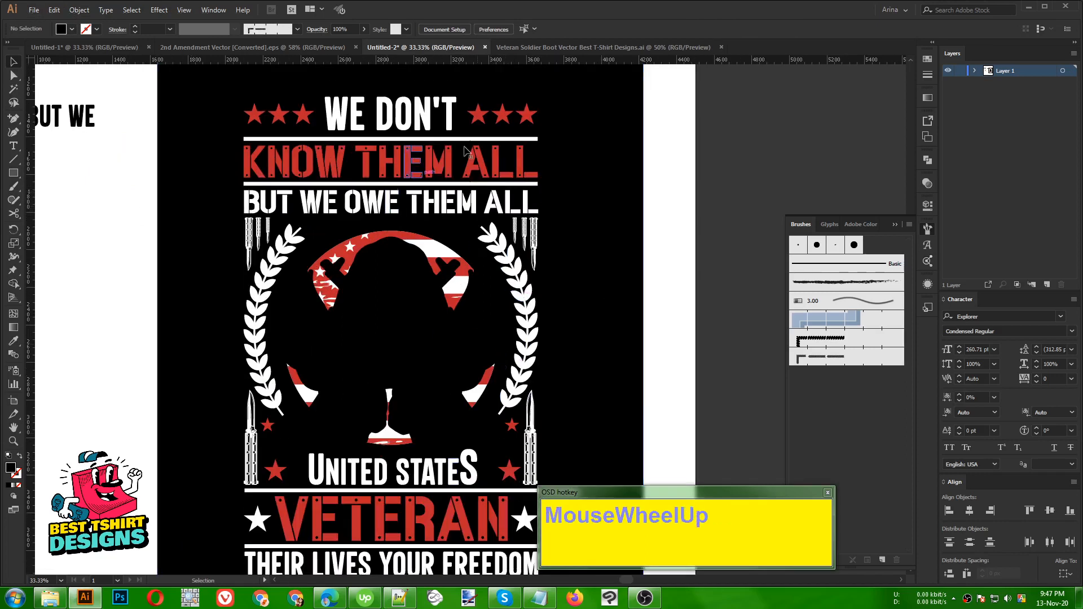
{"action": "left_click", "coordinate": [409, 337]}
{"action": "double_click", "coordinate": [409, 338]}
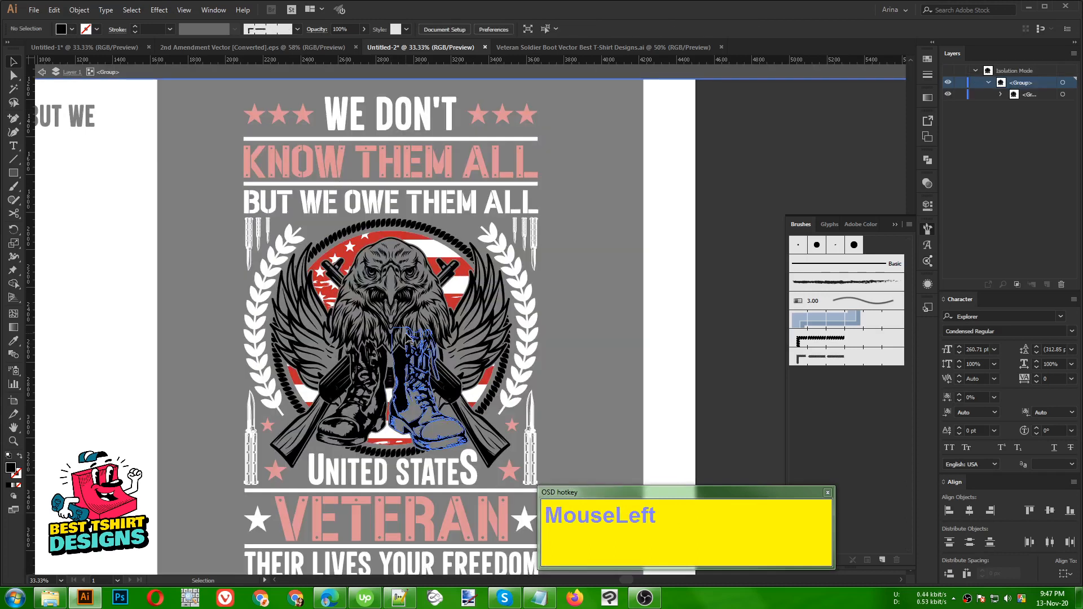
{"action": "left_click", "coordinate": [432, 236]}
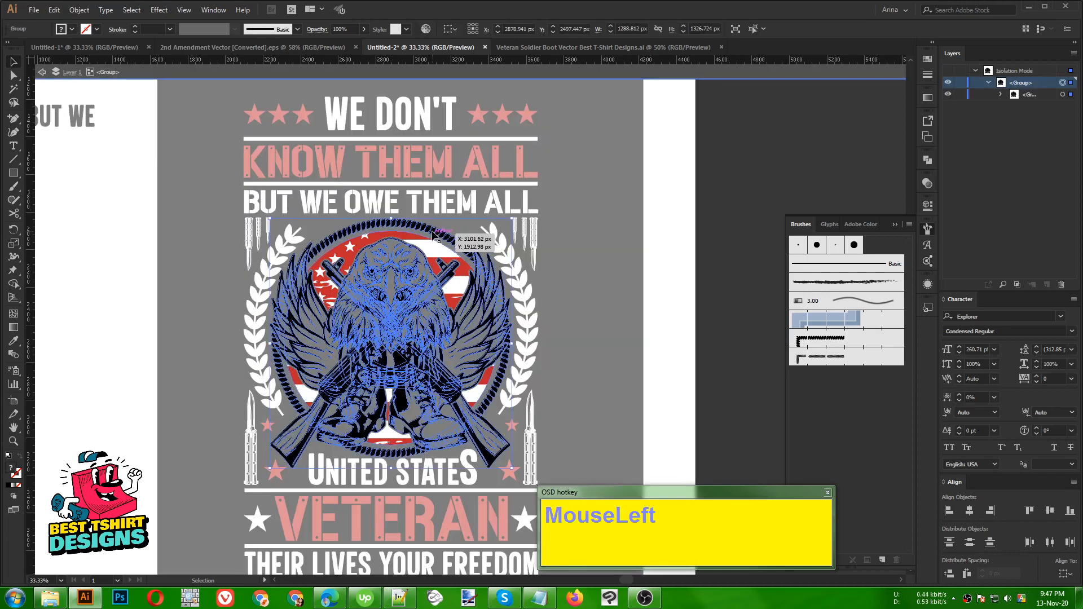
{"action": "double_click", "coordinate": [432, 237]}
{"action": "left_click", "coordinate": [432, 233]}
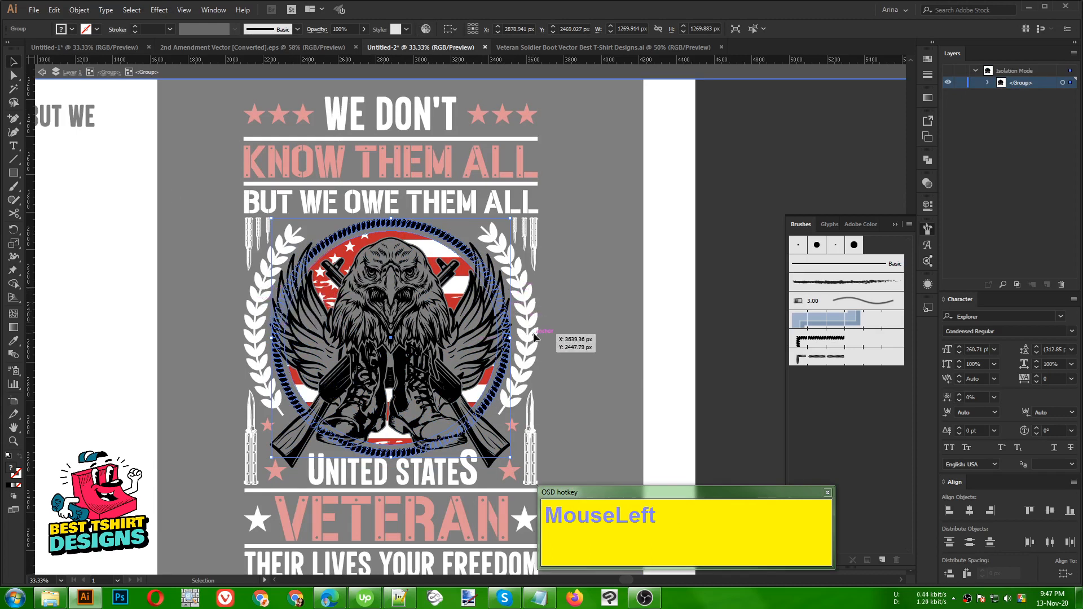
Try to fill the combined rope ring and flag group with red
{"action": "left_click", "coordinate": [72, 29]}
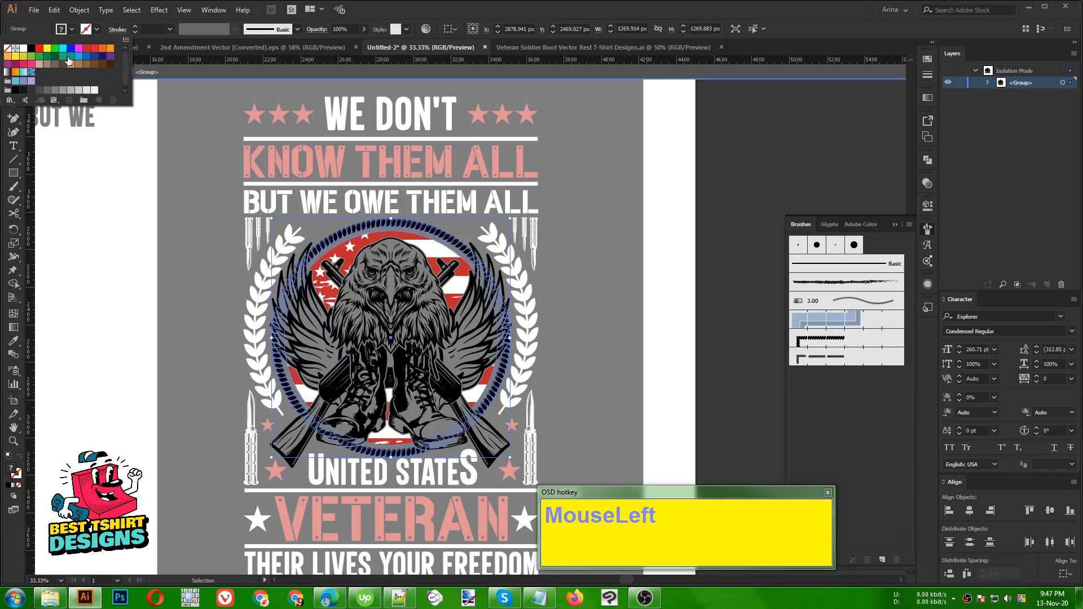
{"action": "left_click", "coordinate": [86, 49]}
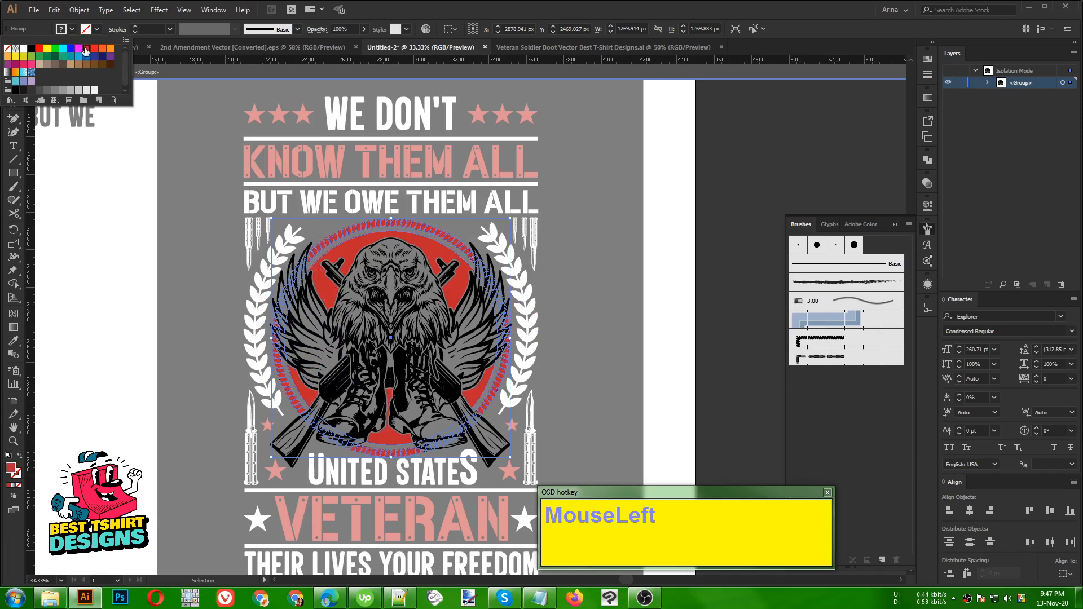
{"action": "key", "text": "ctrl+z"}
{"action": "left_click", "coordinate": [108, 232]}
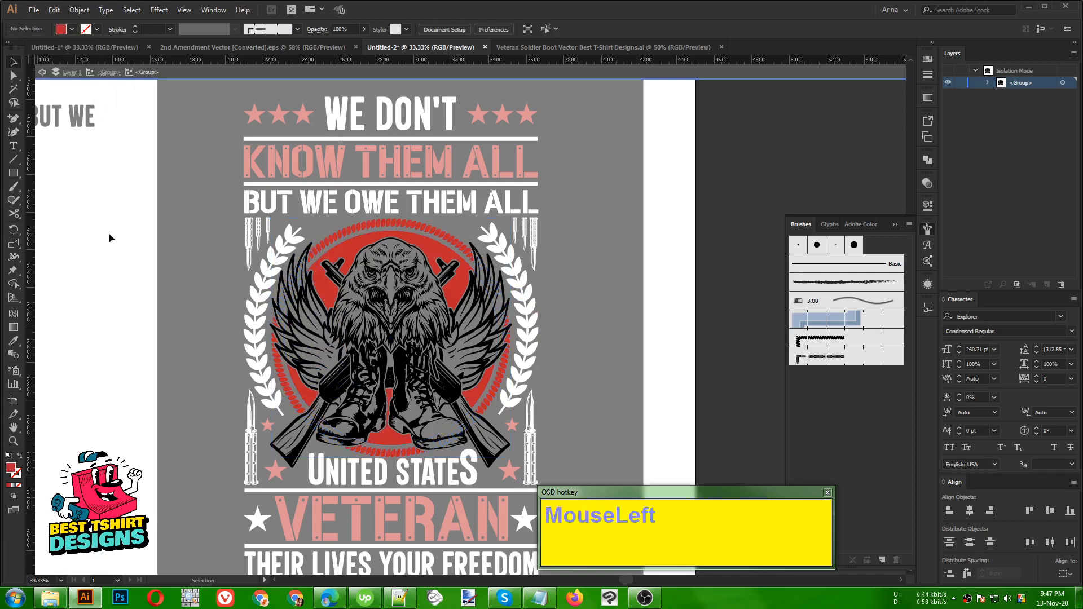
{"action": "key", "text": "ctrl+z"}
{"action": "left_click", "coordinate": [111, 248]}
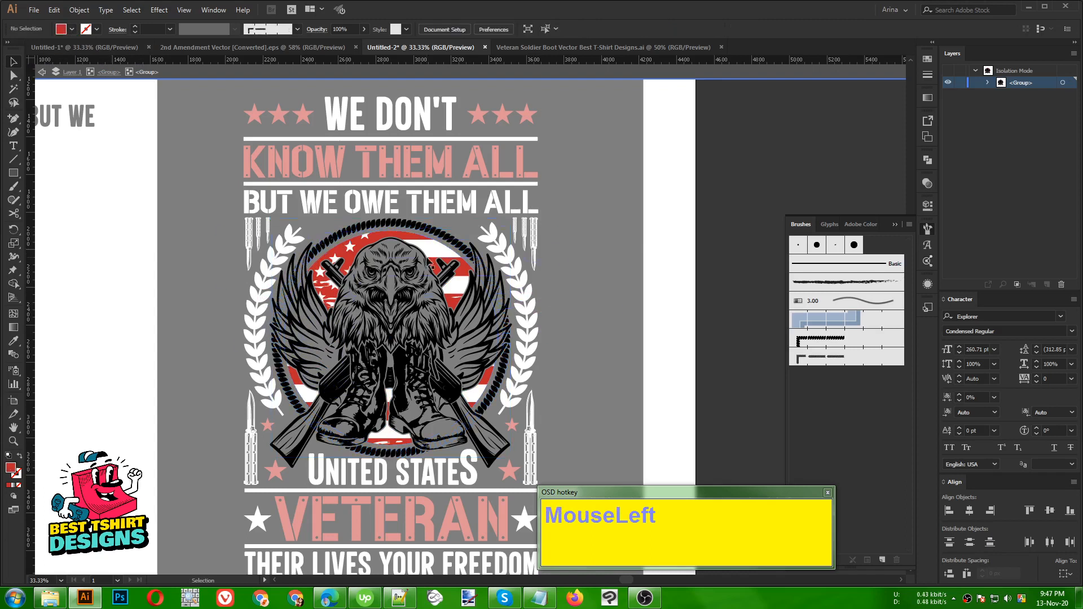
Fill only the rope ring around the eagle emblem with red, working inside its own subgroup, and exit isolation
{"action": "double_click", "coordinate": [438, 235]}
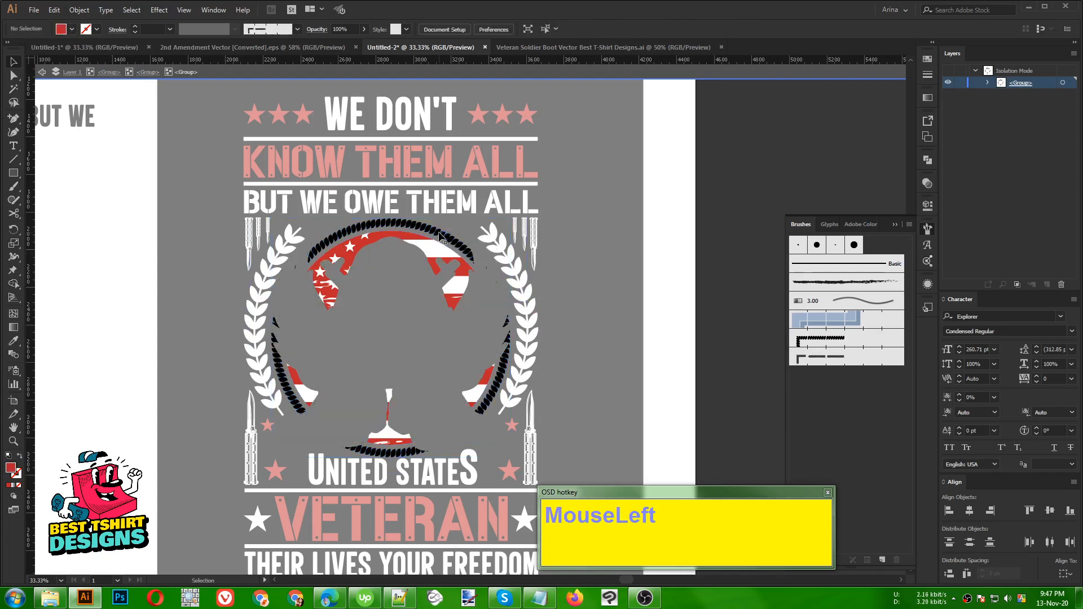
{"action": "left_click", "coordinate": [439, 233]}
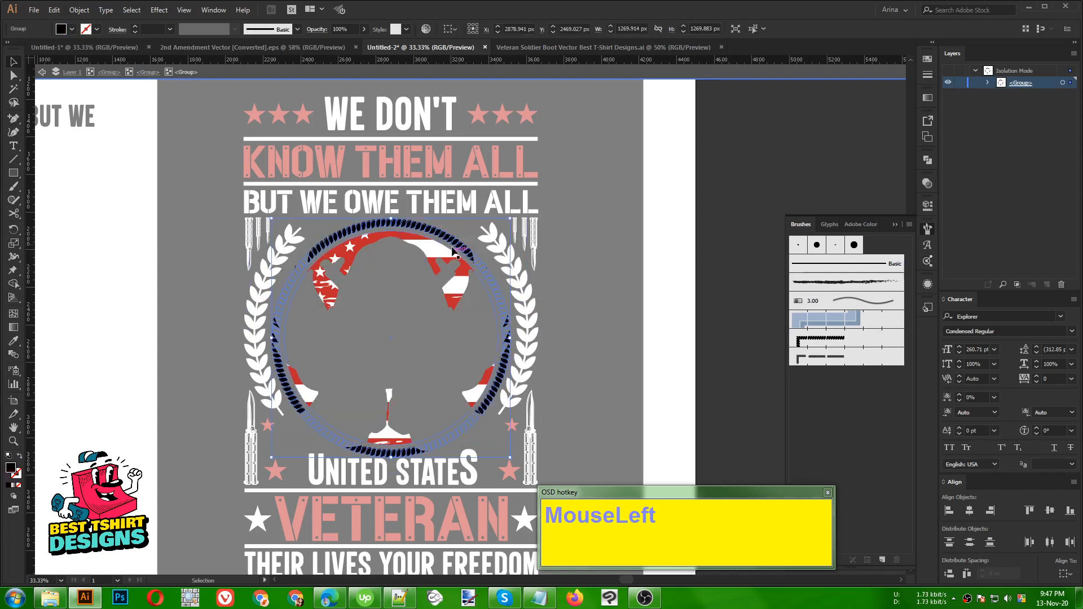
{"action": "left_click", "coordinate": [70, 29]}
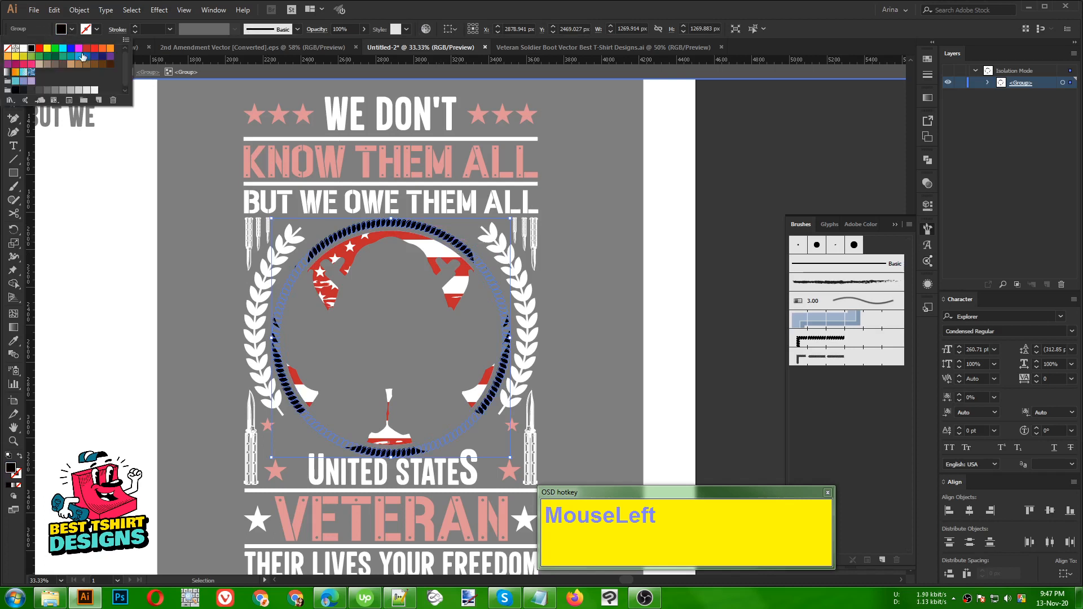
{"action": "left_click", "coordinate": [88, 50]}
{"action": "left_click", "coordinate": [102, 263]}
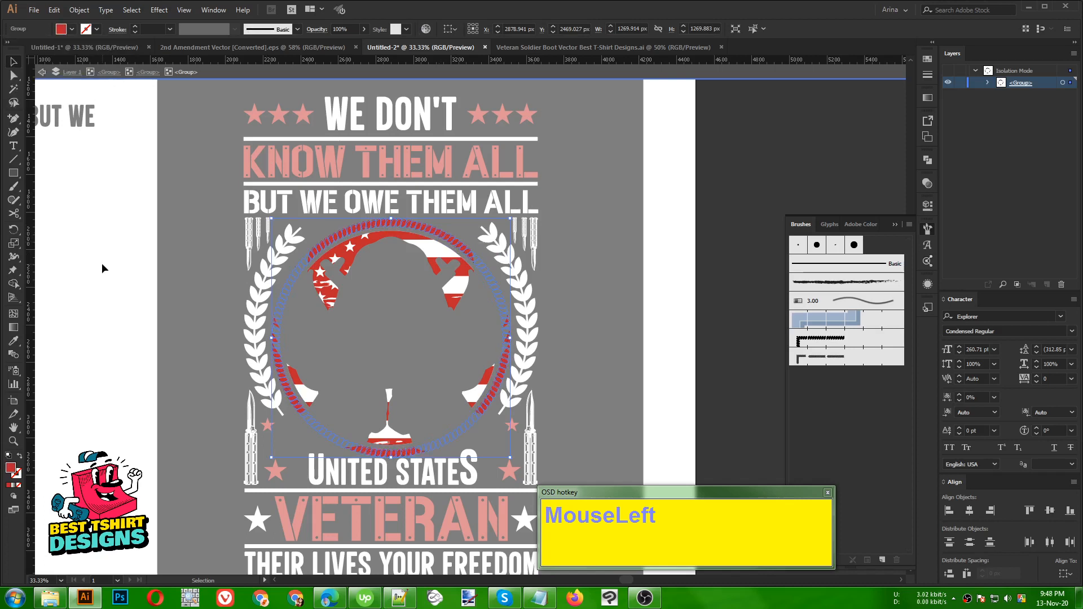
{"action": "double_click", "coordinate": [102, 262]}
{"action": "left_click", "coordinate": [102, 263]}
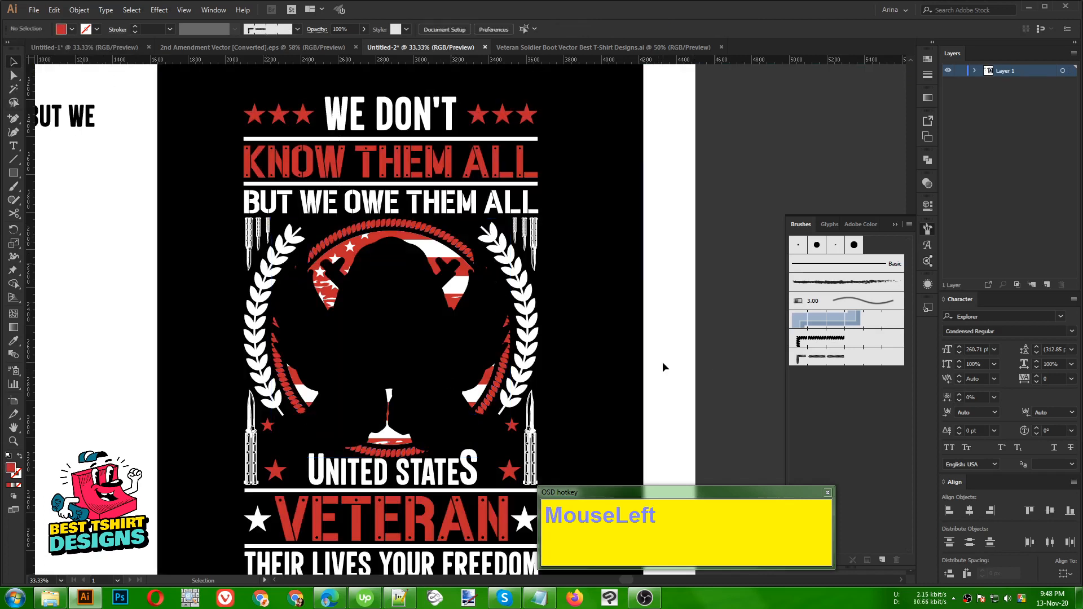
{"action": "left_click", "coordinate": [529, 343]}
{"action": "double_click", "coordinate": [529, 343]}
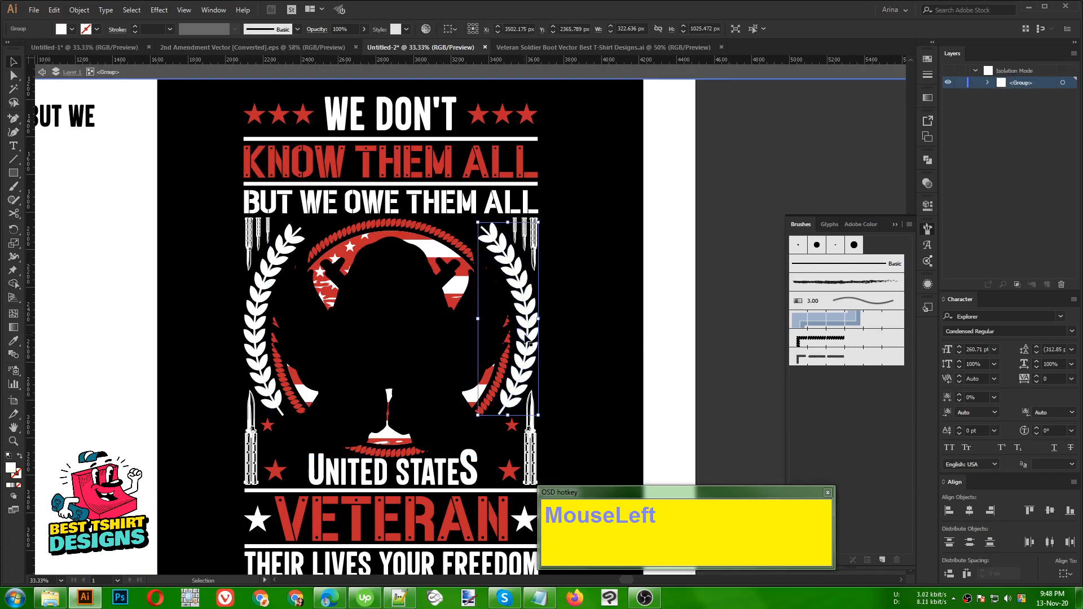
{"action": "double_click", "coordinate": [628, 357]}
Isolate the nested group of the eagle emblem that contains the wings and boots, and select the wings
{"action": "left_click", "coordinate": [398, 338]}
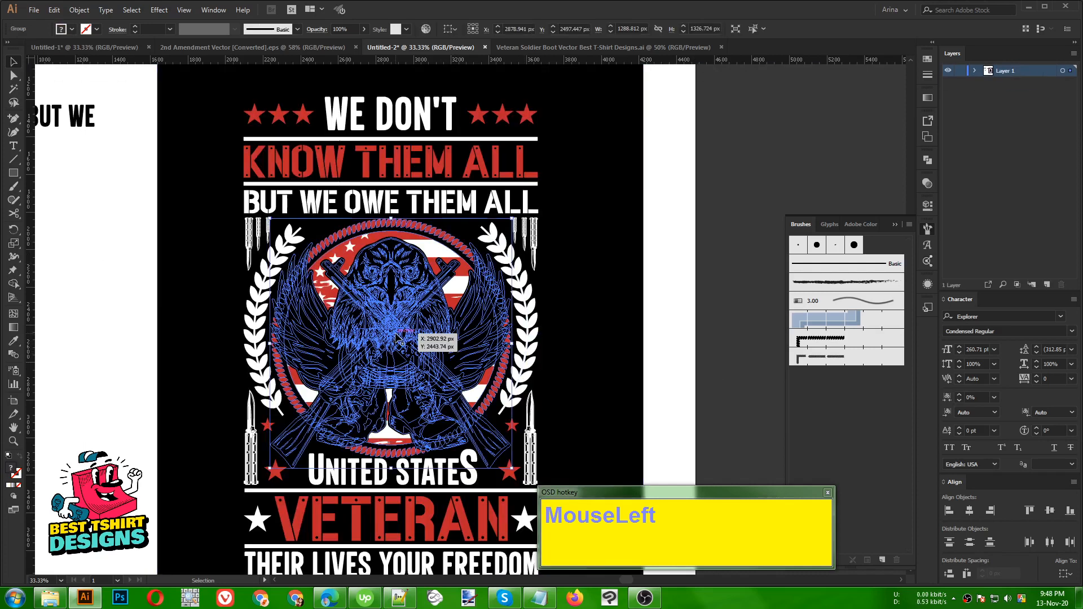
{"action": "double_click", "coordinate": [398, 339]}
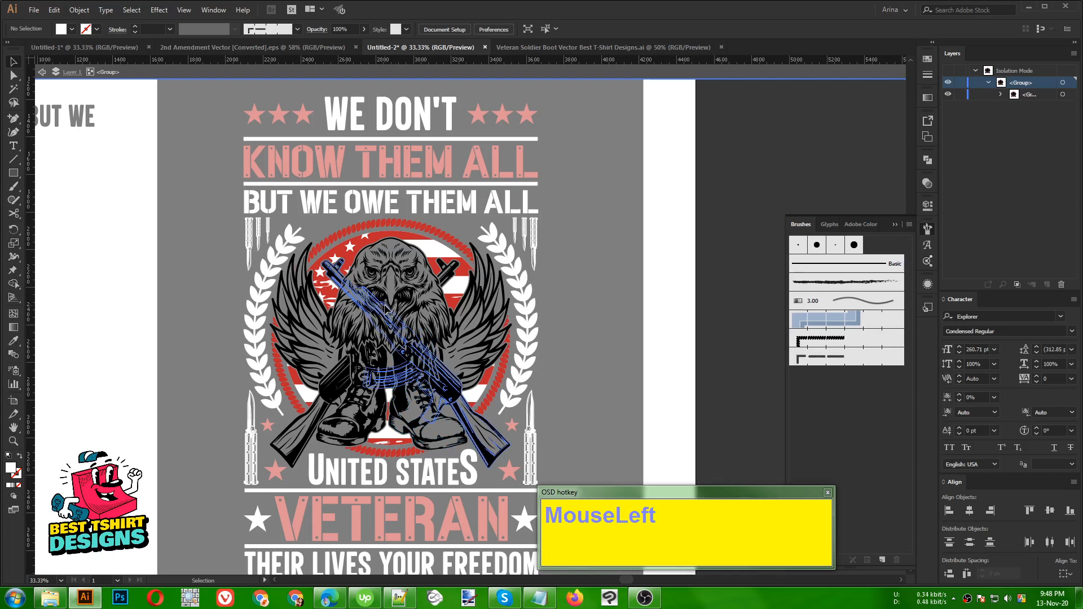
{"action": "left_click", "coordinate": [392, 303]}
{"action": "double_click", "coordinate": [391, 303]}
{"action": "left_click", "coordinate": [391, 303]}
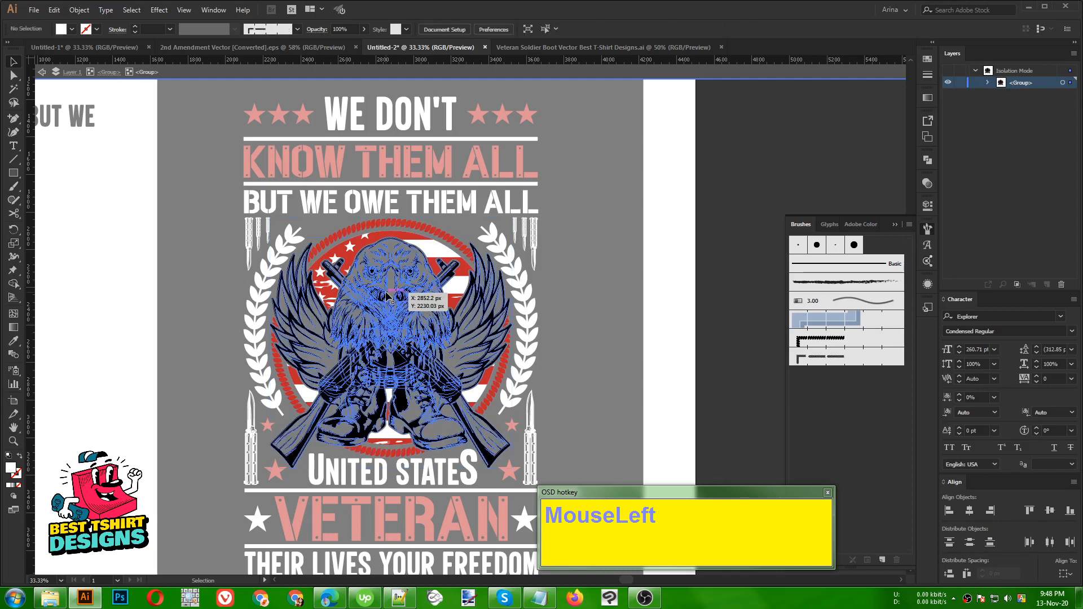
{"action": "double_click", "coordinate": [488, 360]}
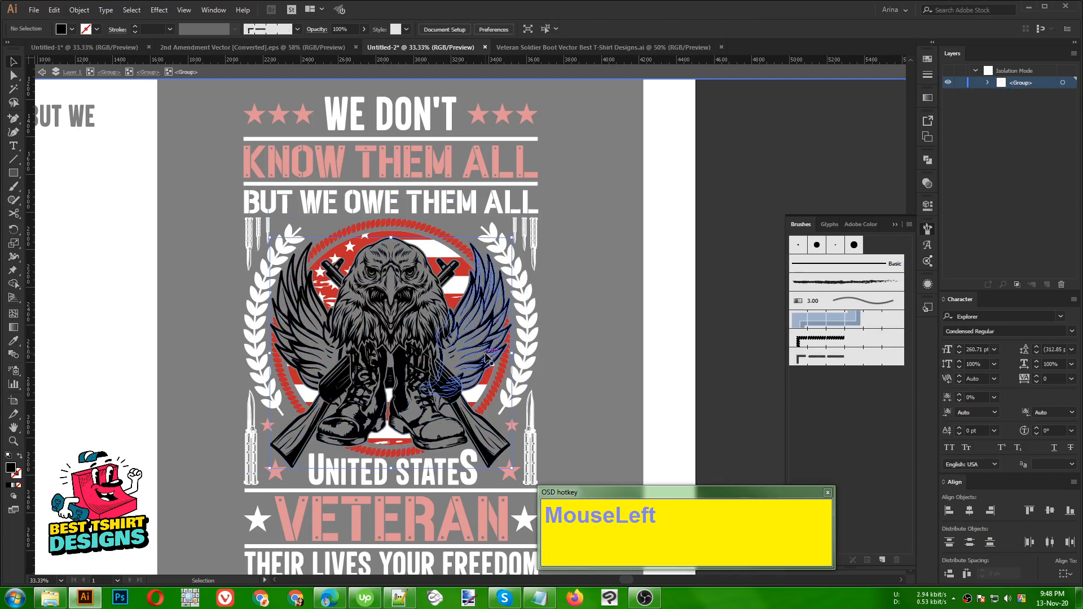
{"action": "double_click", "coordinate": [488, 356]}
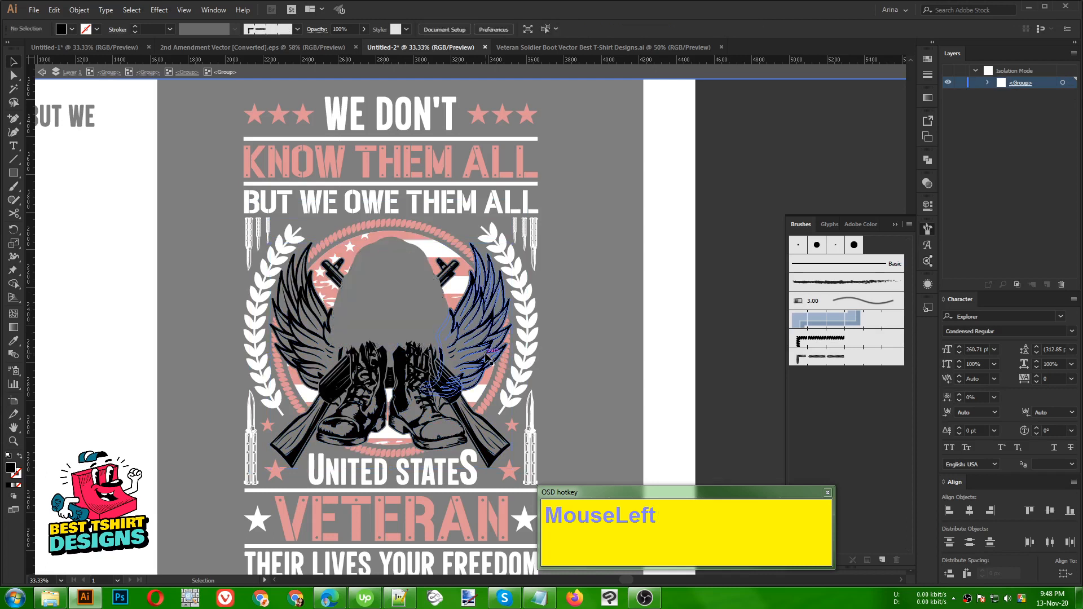
{"action": "double_click", "coordinate": [488, 357]}
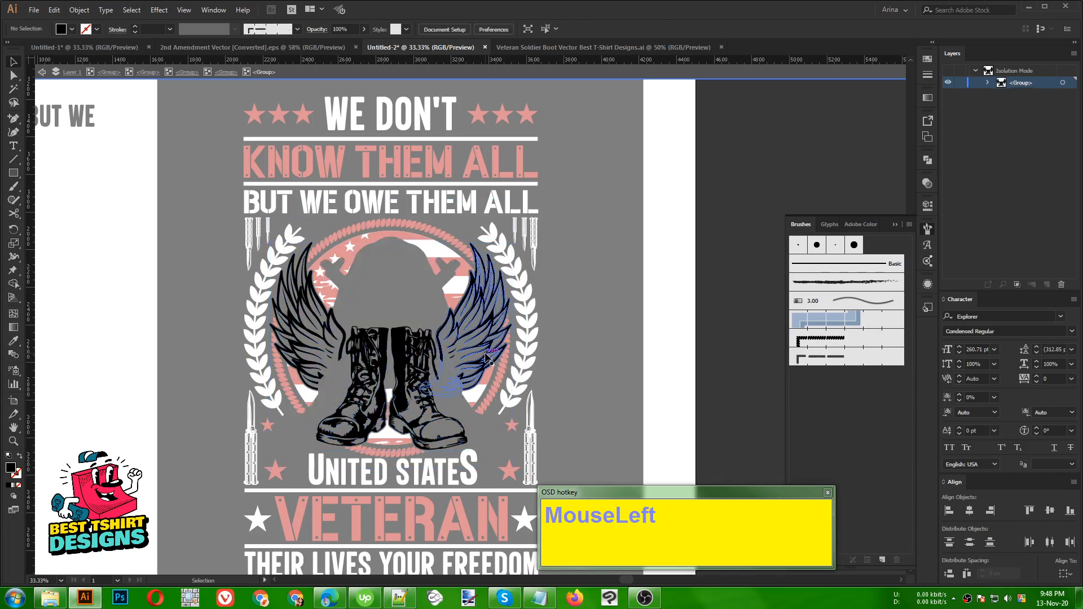
{"action": "left_click", "coordinate": [489, 357]}
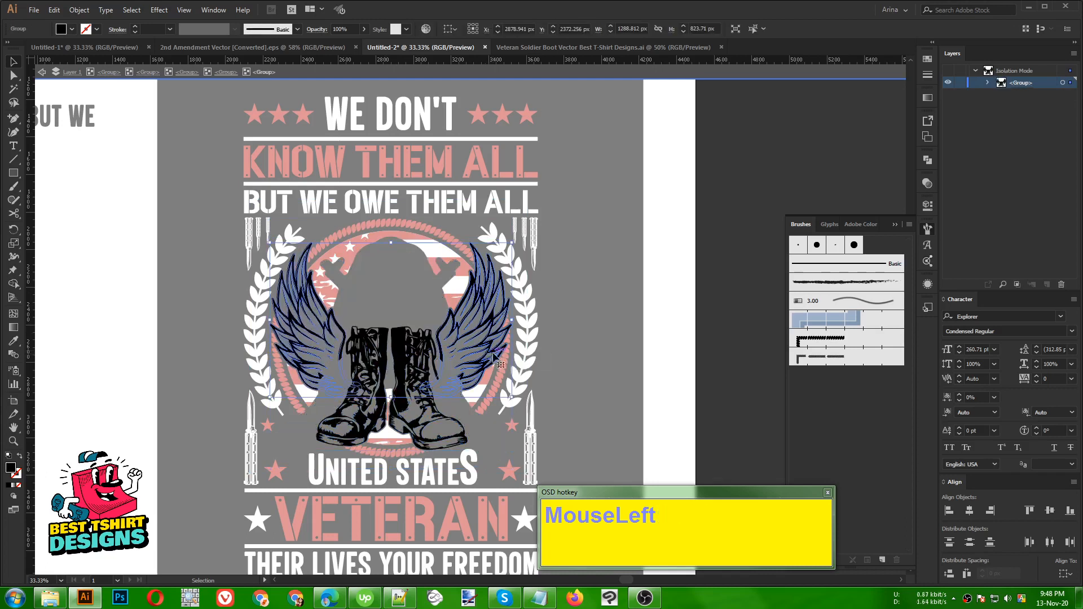
Draw a rectangle about 1719 by 1120 px covering both wings and fill it with white
{"action": "left_click", "coordinate": [164, 267]}
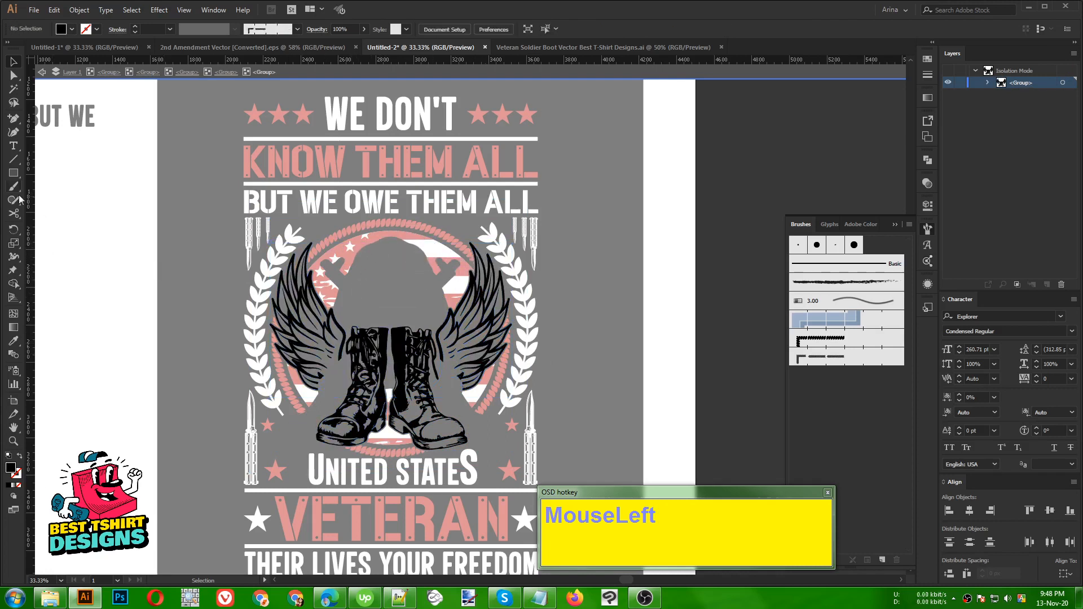
{"action": "left_click_drag", "start_coordinate": [232, 217], "coordinate": [556, 428]}
{"action": "left_click", "coordinate": [72, 31]}
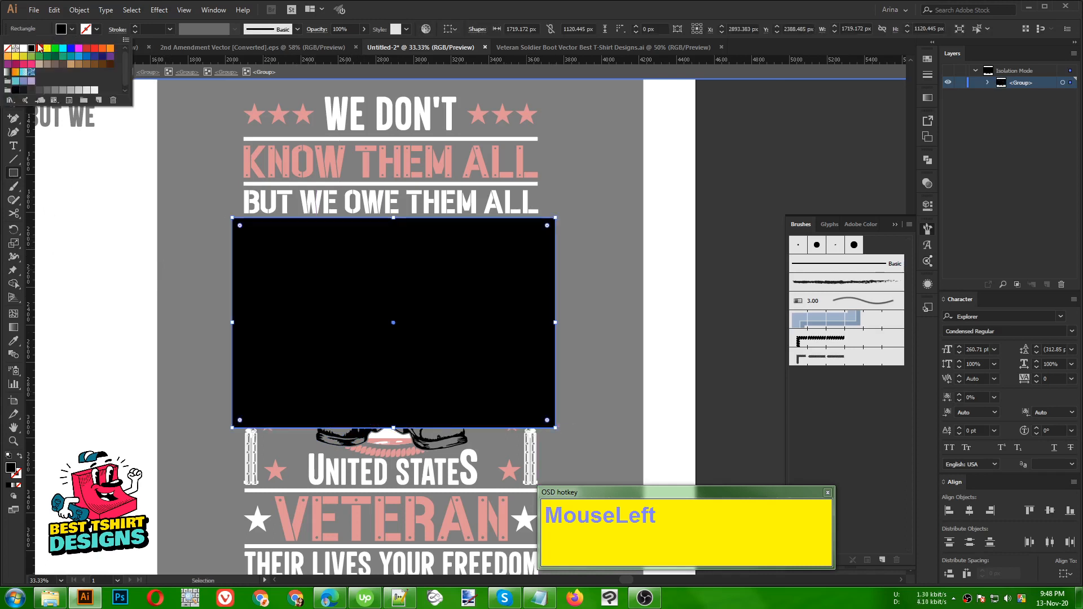
{"action": "left_click", "coordinate": [23, 49]}
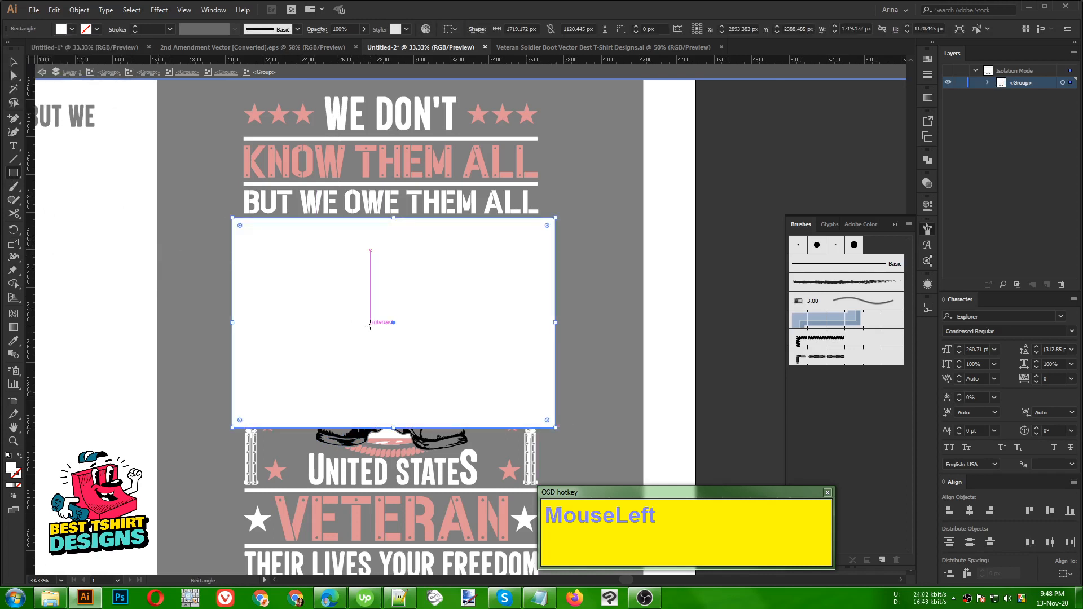
Place the white rectangle behind the wings inside the isolated group
{"action": "key", "text": "ctrl+x"}
{"action": "key", "text": "v"}
{"action": "left_click", "coordinate": [314, 319]}
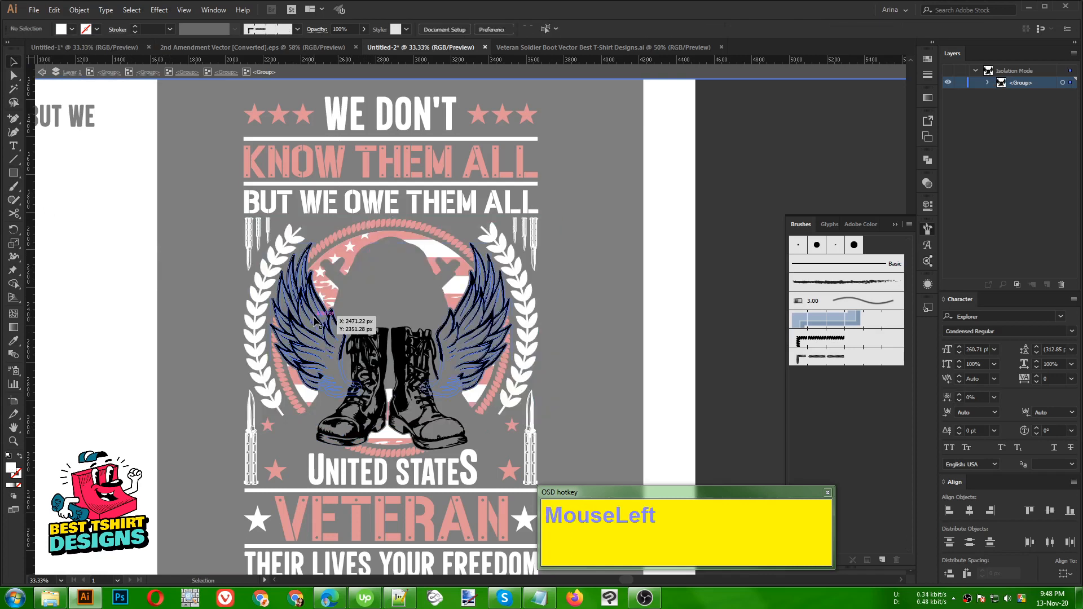
{"action": "key", "text": "ctrl"}
{"action": "key", "text": "ctrl+b"}
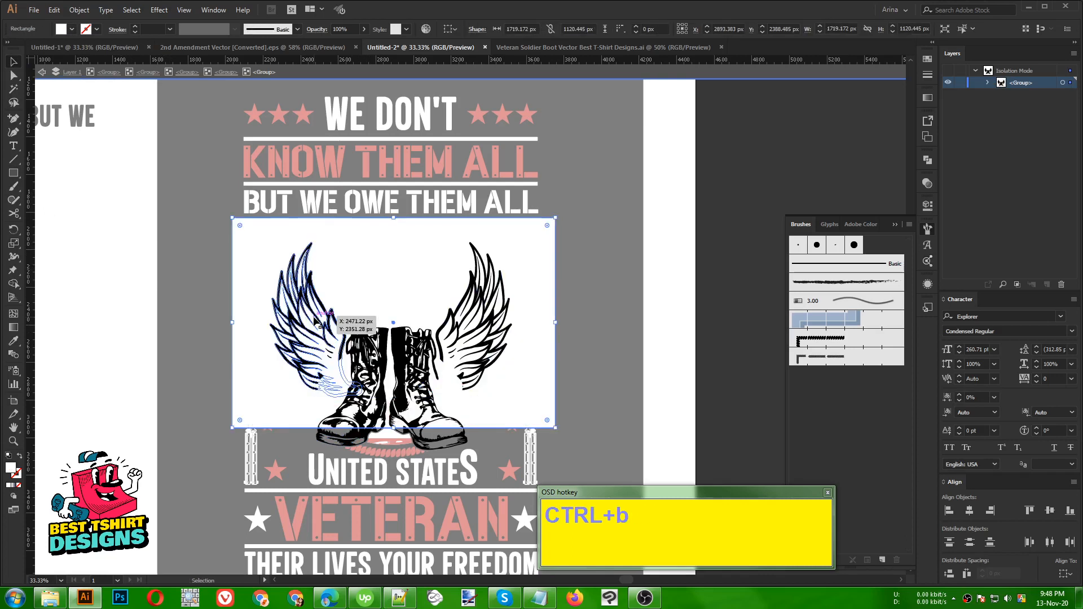
Remove the part of the white rectangle outside the wing outlines with the Shape Builder tool, and exit isolation
{"action": "left_click", "coordinate": [314, 320], "text": "shift"}
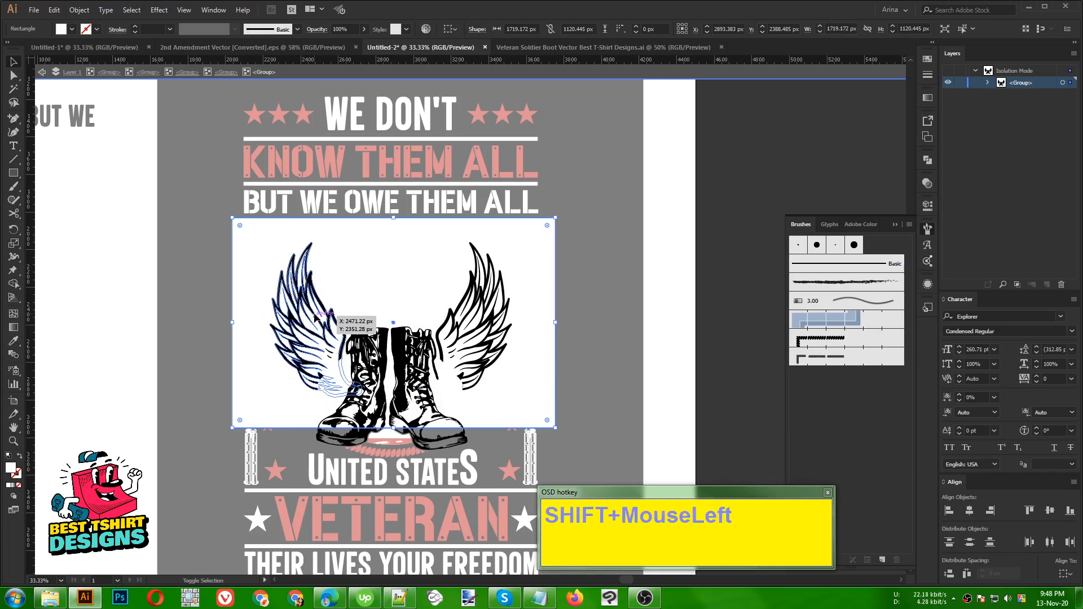
{"action": "key", "text": "shift+m"}
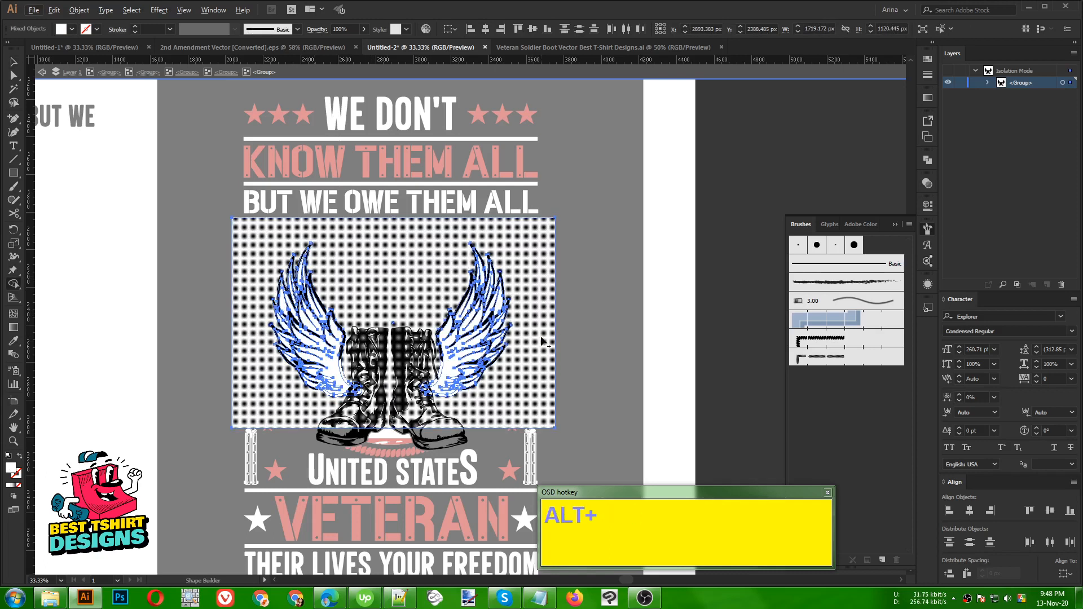
{"action": "left_click", "coordinate": [524, 289], "text": "alt"}
{"action": "key", "text": "v"}
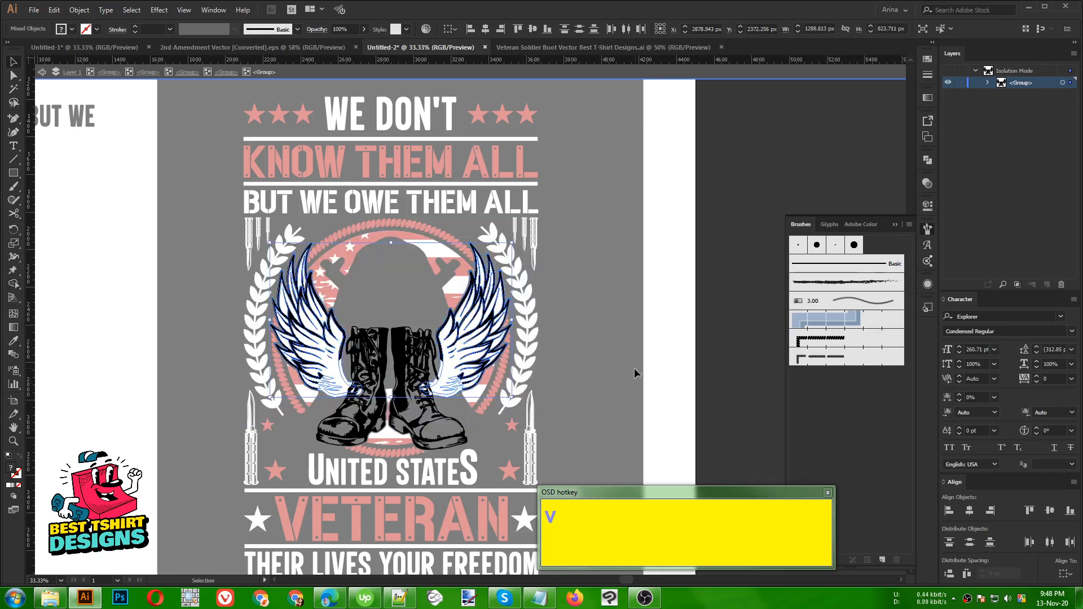
{"action": "left_click", "coordinate": [661, 357]}
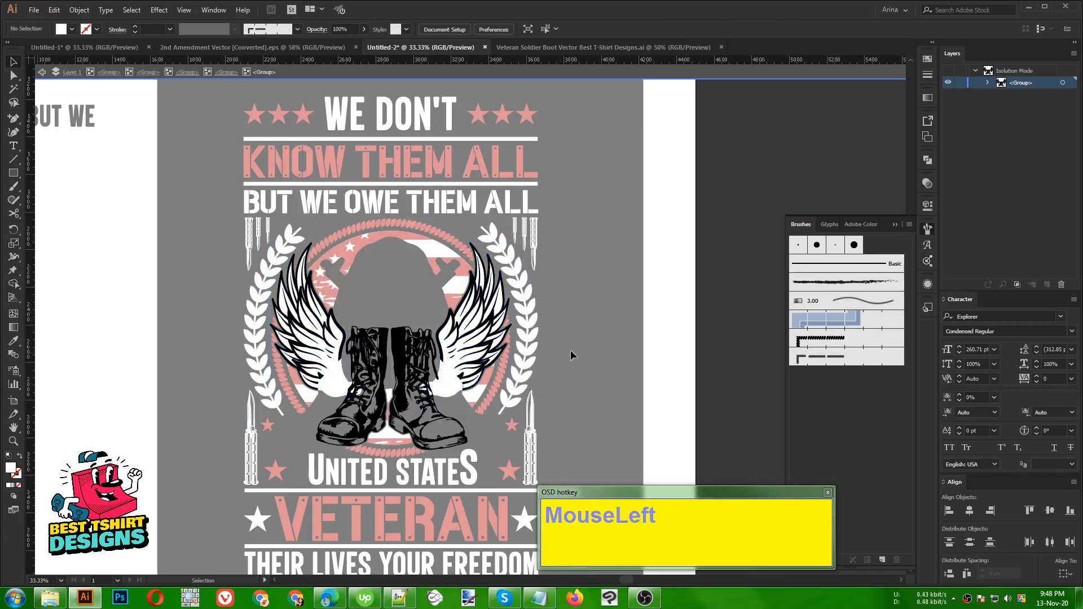
{"action": "double_click", "coordinate": [617, 347]}
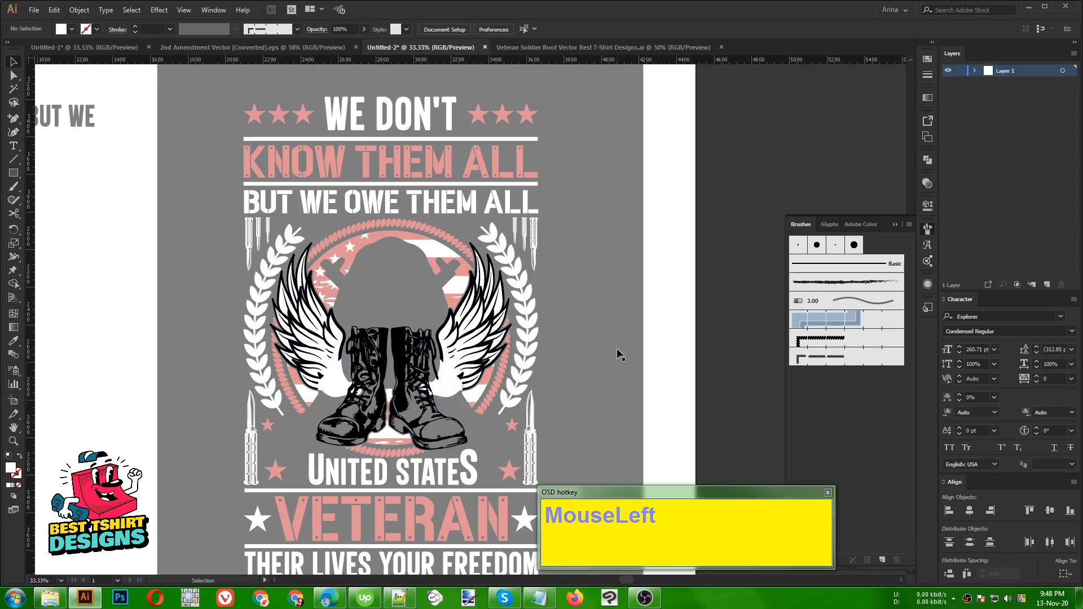
Isolate the nested group of the eagle emblem that contains the crossed rifles, and select the rifles
{"action": "left_click", "coordinate": [484, 336]}
{"action": "double_click", "coordinate": [483, 332]}
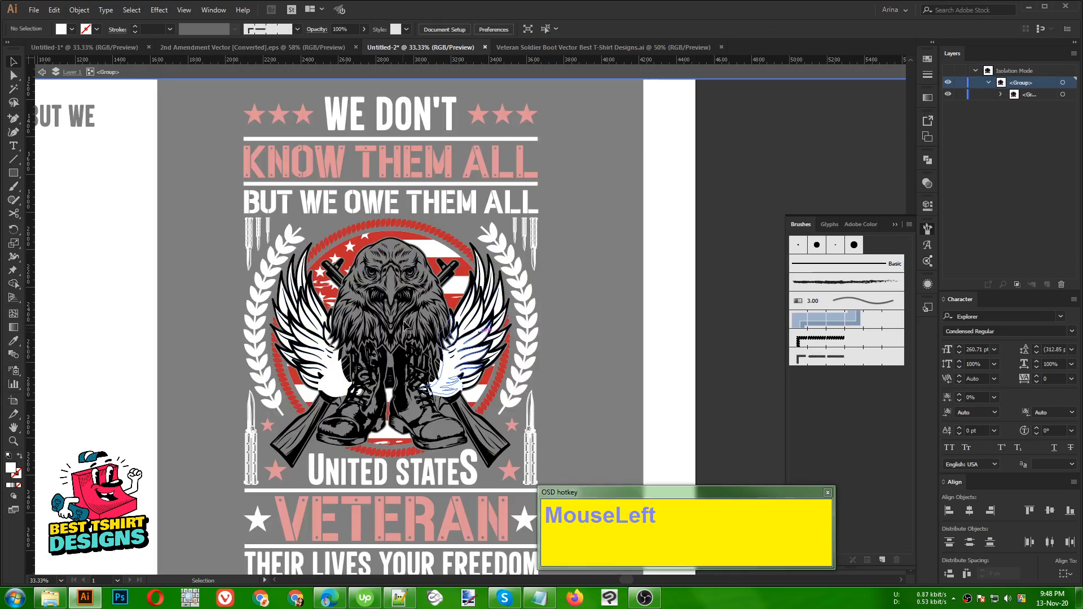
{"action": "double_click", "coordinate": [306, 437]}
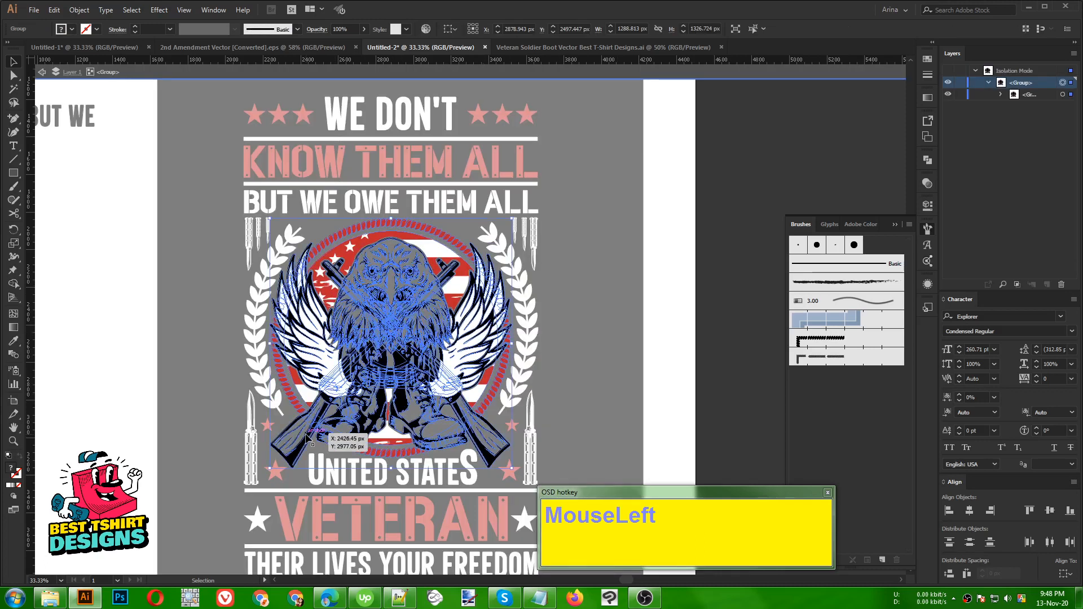
{"action": "double_click", "coordinate": [306, 437]}
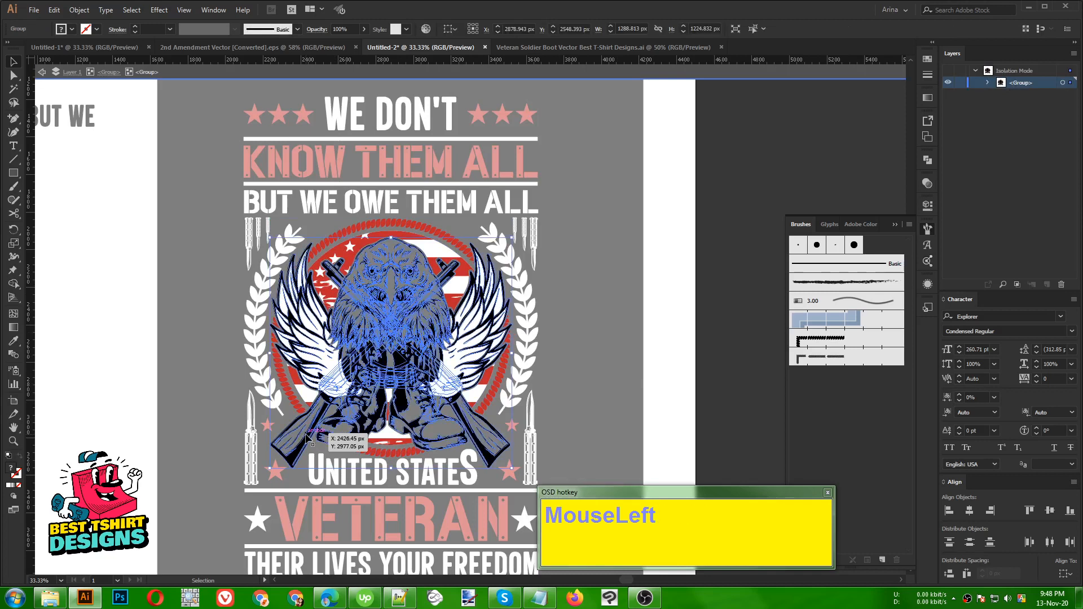
{"action": "left_click", "coordinate": [306, 437]}
{"action": "double_click", "coordinate": [307, 437]}
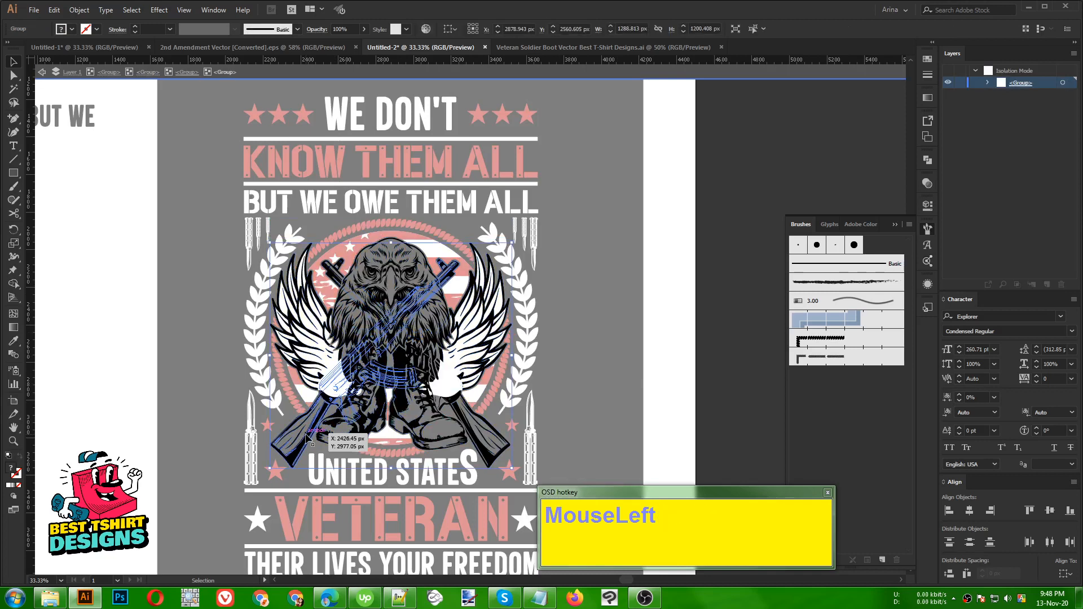
{"action": "left_click", "coordinate": [306, 437]}
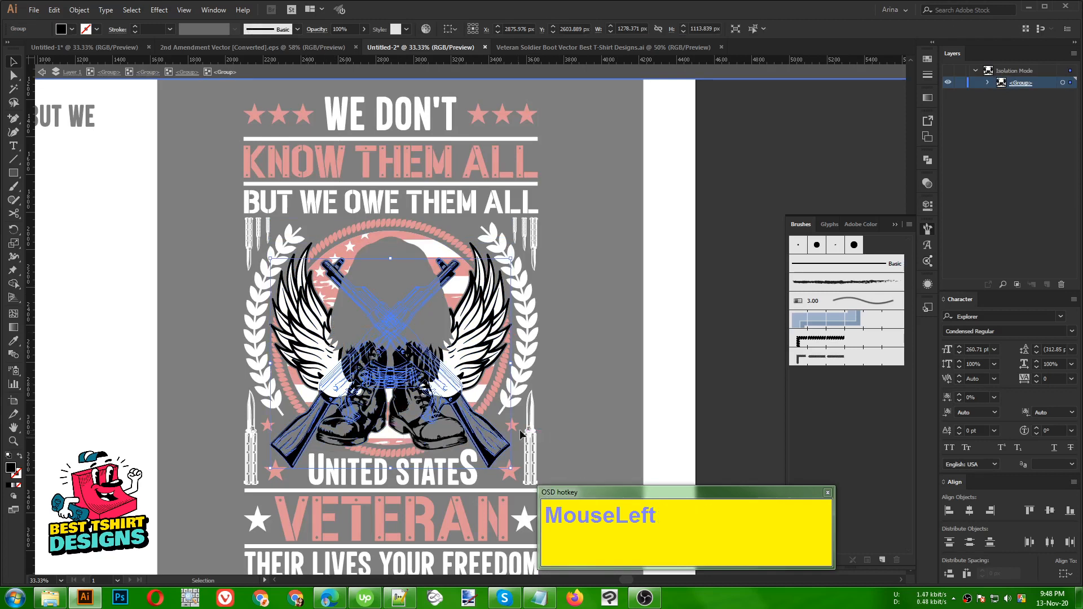
Draw a rectangle about 1670 by 1499 px covering both crossed rifles and fill it with white
{"action": "left_click", "coordinate": [20, 173]}
{"action": "left_click_drag", "start_coordinate": [247, 201], "coordinate": [267, 228]}
{"action": "left_click_drag", "start_coordinate": [557, 471], "coordinate": [559, 483]}
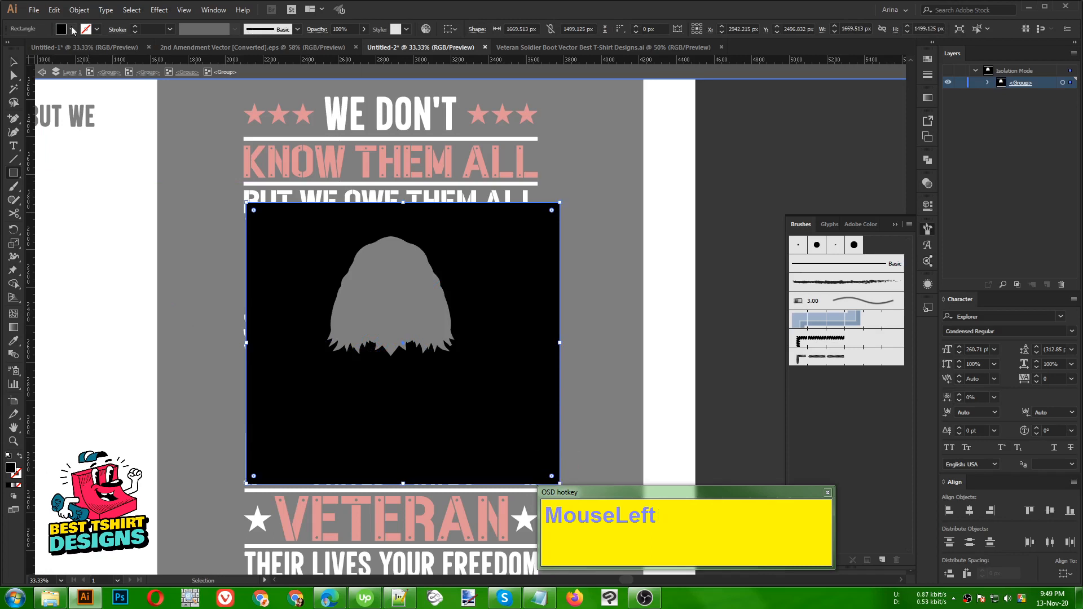
{"action": "left_click", "coordinate": [73, 30]}
{"action": "left_click", "coordinate": [24, 49]}
{"action": "key", "text": "v"}
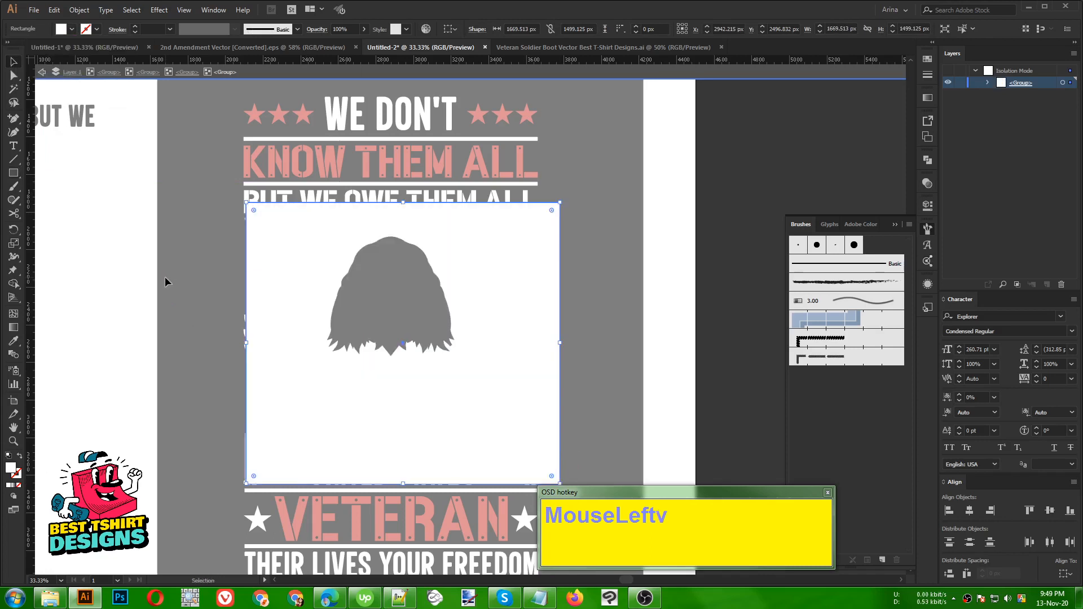
Place the white rectangle directly behind the crossed rifles inside the isolated group
{"action": "key", "text": "ctrl+x"}
{"action": "left_click", "coordinate": [314, 437]}
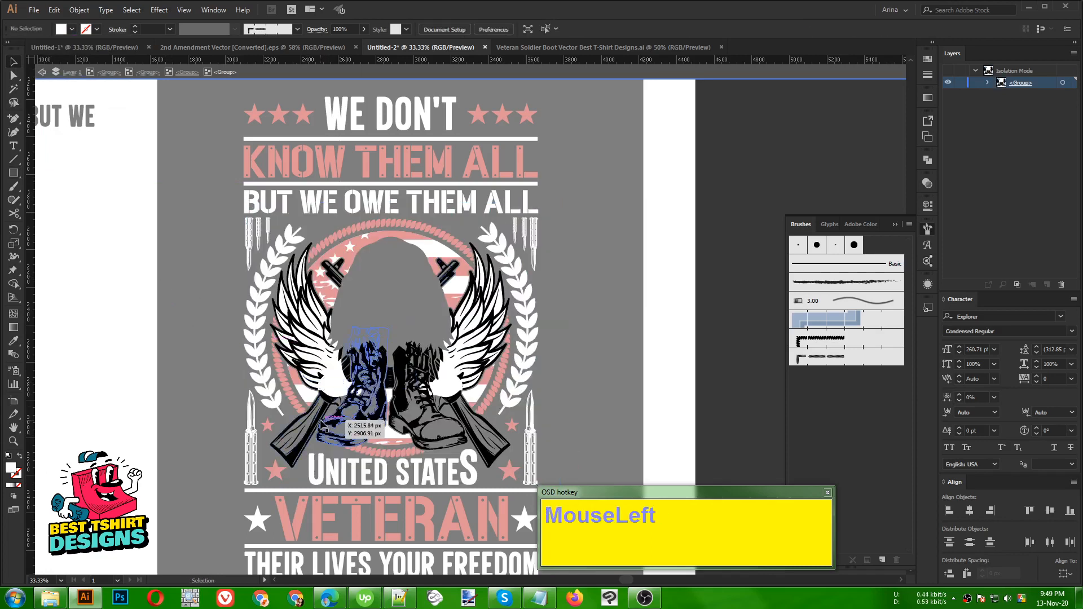
{"action": "left_click_drag", "start_coordinate": [314, 437], "coordinate": [305, 447]}
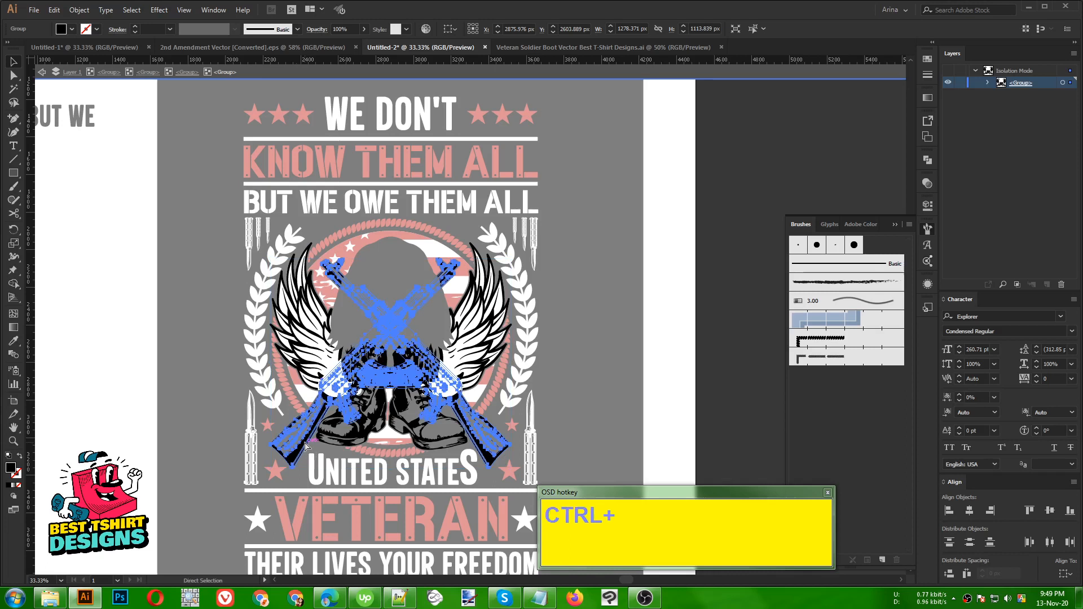
{"action": "key", "text": "ctrl+b"}
Remove the part of the white rectangle outside the rifle outlines with the Shape Builder tool, and exit isolation
{"action": "left_click", "coordinate": [305, 446], "text": "shift"}
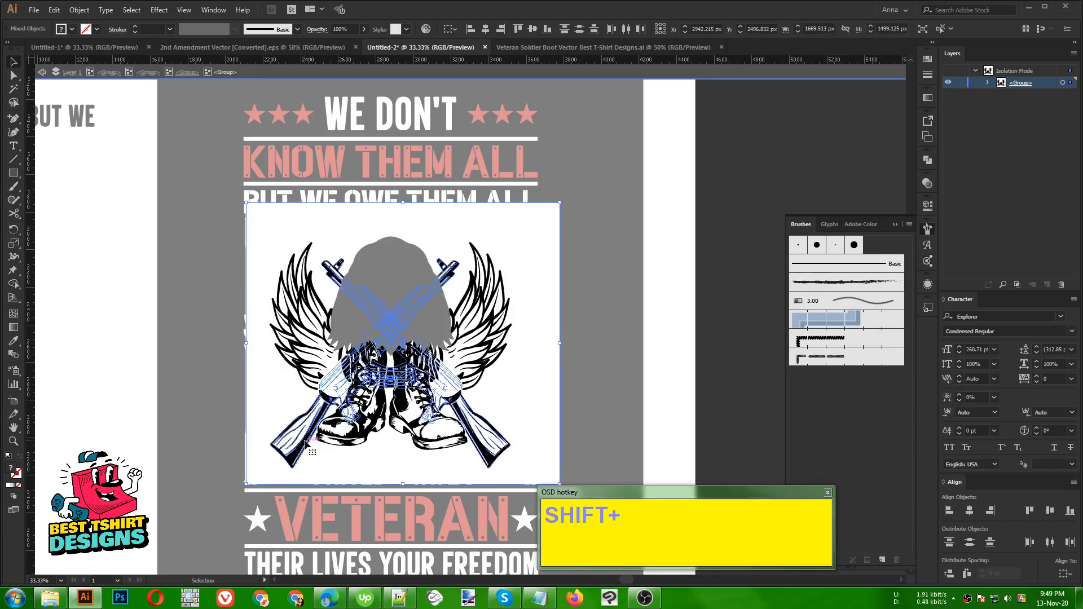
{"action": "key", "text": "shift+m"}
{"action": "left_click", "coordinate": [522, 422], "text": "alt"}
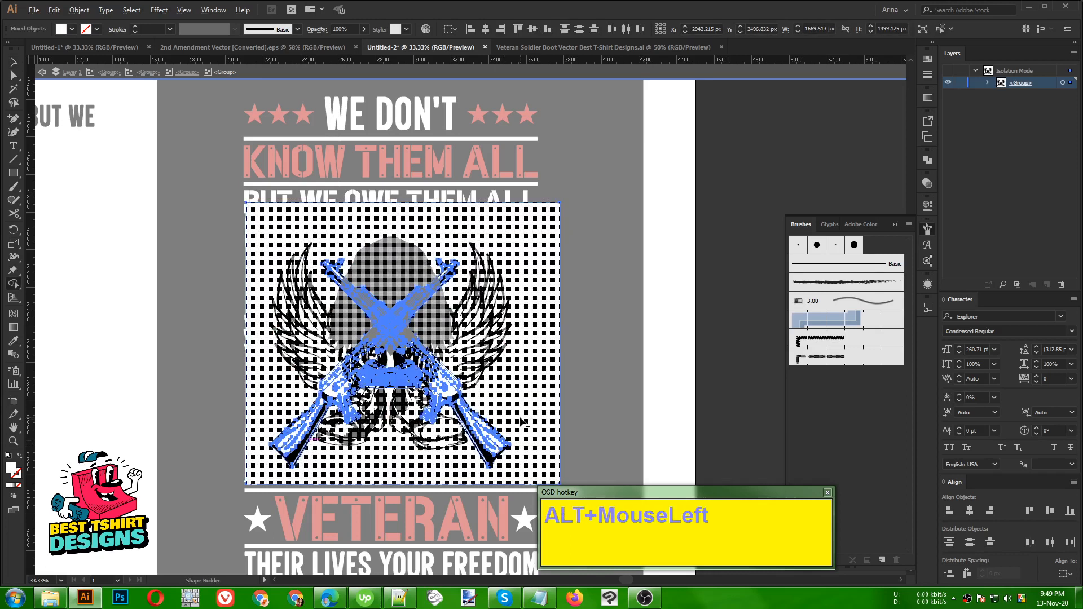
{"action": "key", "text": "v"}
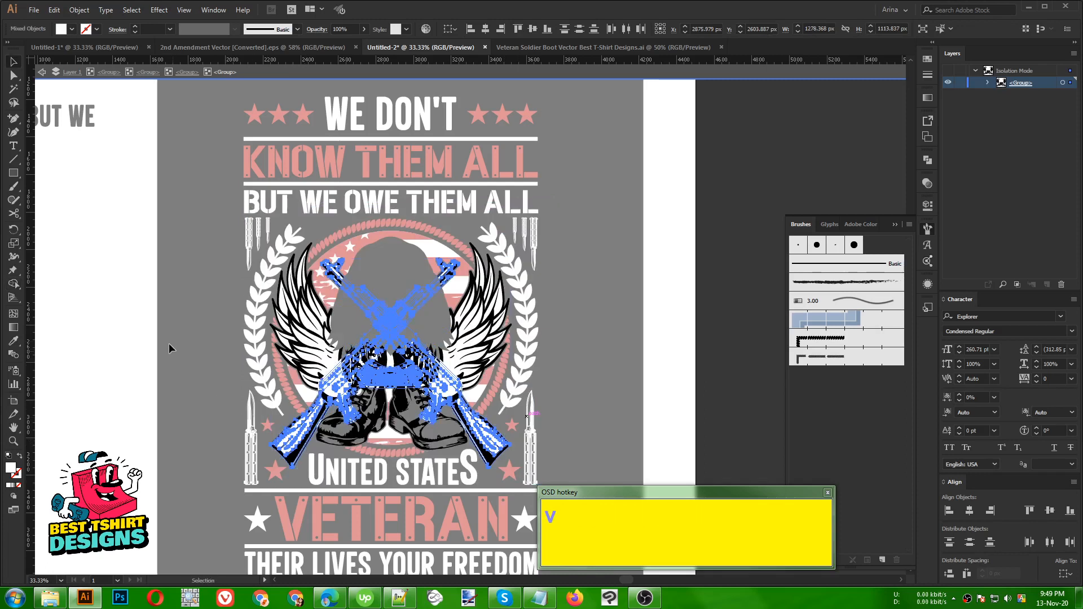
{"action": "double_click", "coordinate": [168, 340]}
Isolate the nested group of the emblem that contains the eagle head, and select the head
{"action": "left_click", "coordinate": [416, 394]}
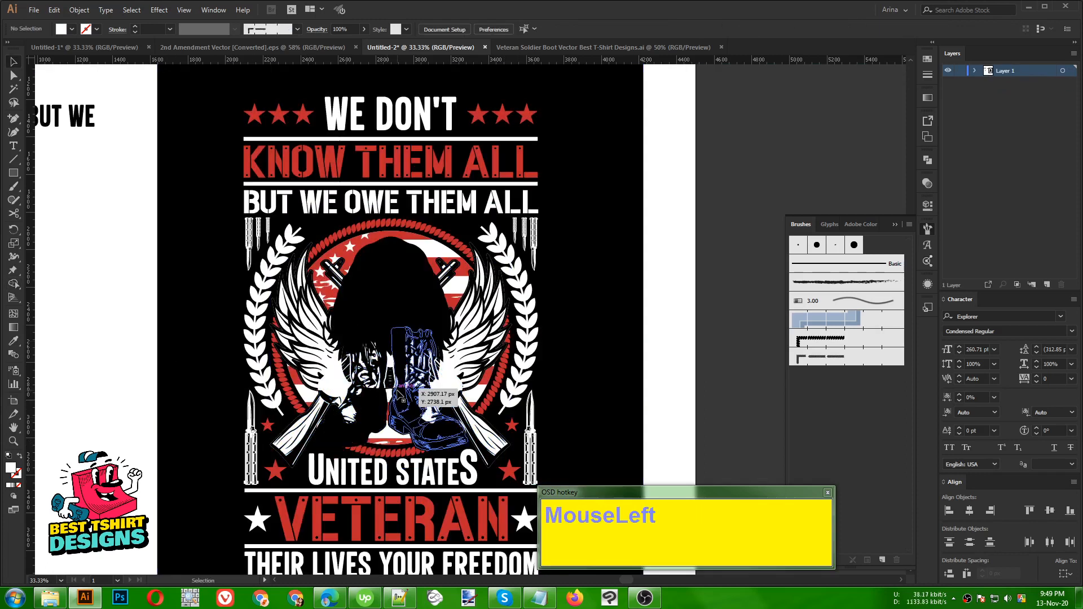
{"action": "scroll", "coordinate": [416, 395], "scroll_direction": "up", "scroll_amount": 1}
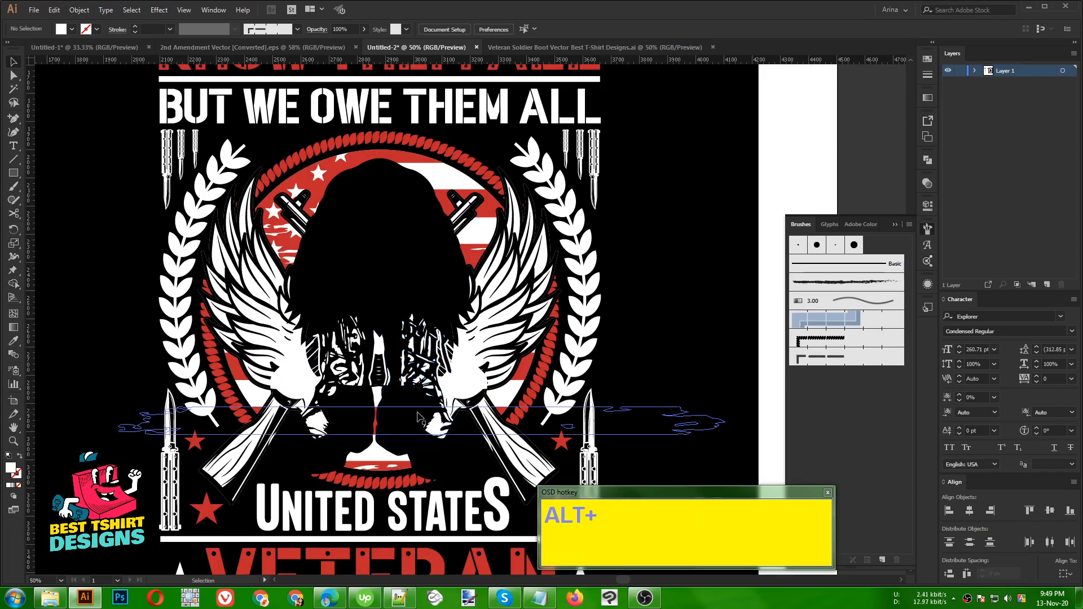
{"action": "left_click", "coordinate": [418, 401]}
{"action": "double_click", "coordinate": [418, 401]}
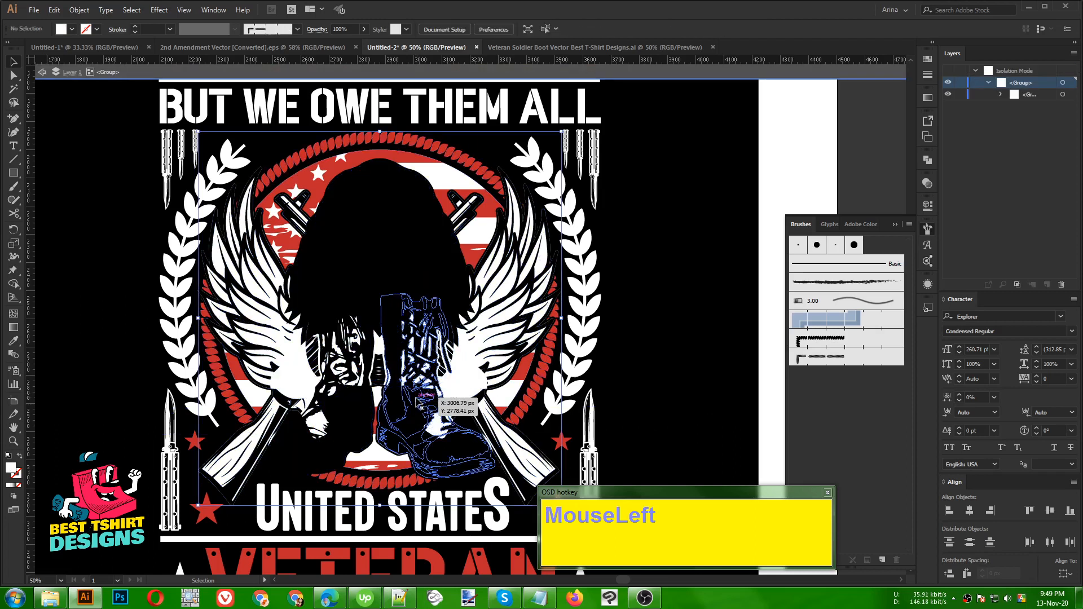
{"action": "left_click", "coordinate": [383, 264]}
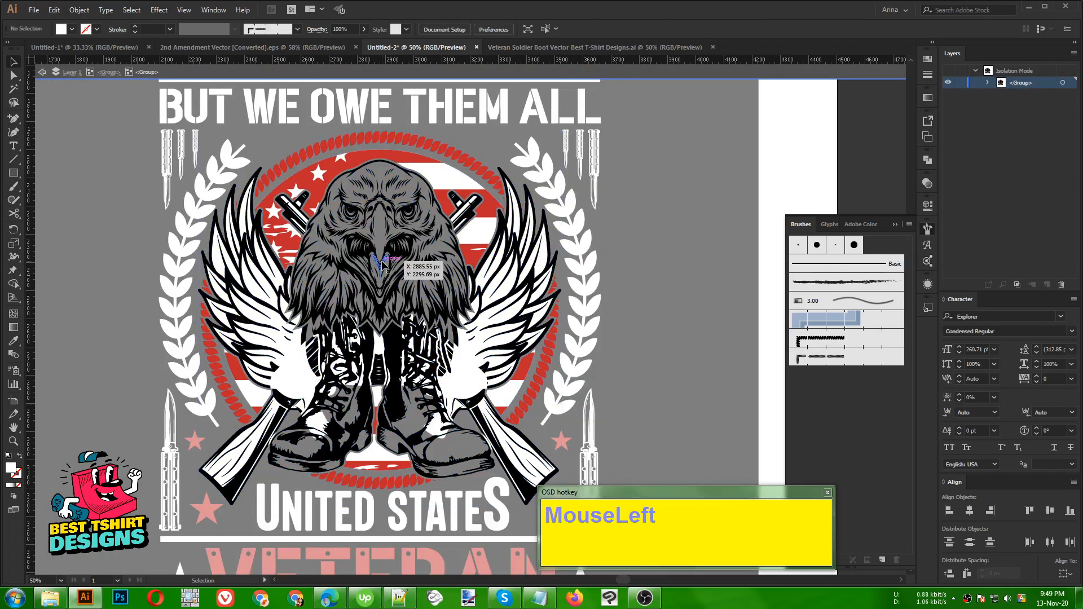
{"action": "double_click", "coordinate": [383, 264]}
{"action": "double_click", "coordinate": [383, 264]}
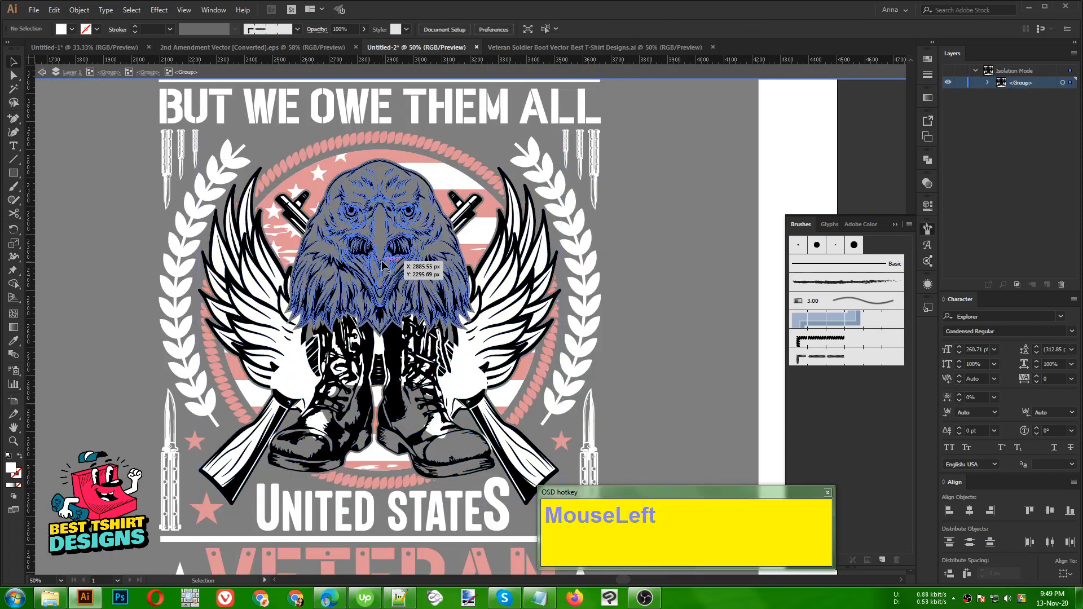
Draw a rectangle about 902 by 798 px covering the eagle head and fill it with white
{"action": "key", "text": "m"}
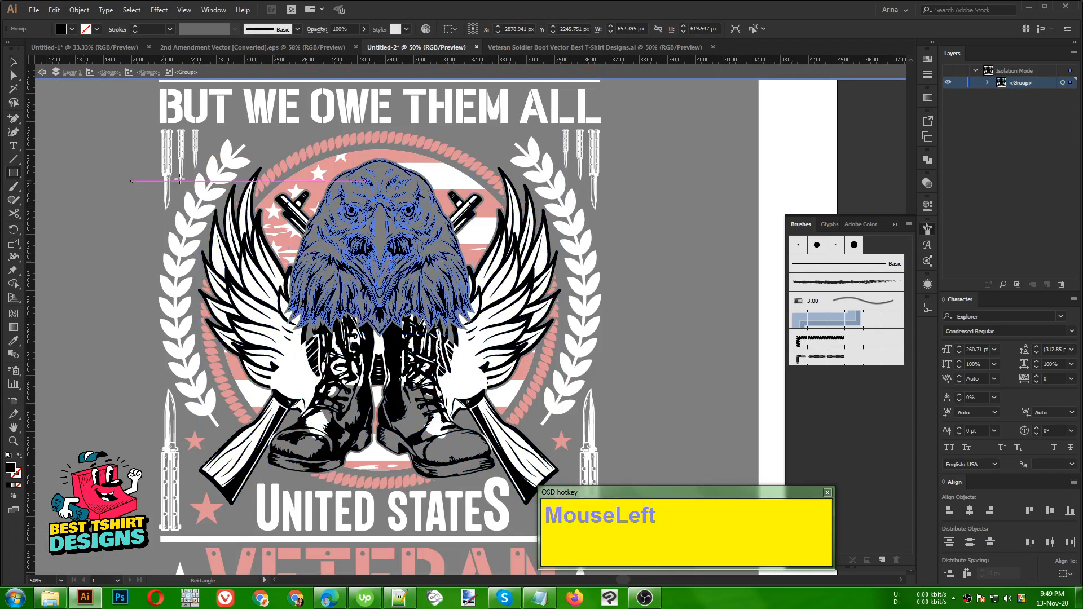
{"action": "left_click_drag", "start_coordinate": [247, 146], "coordinate": [500, 371]}
{"action": "left_click", "coordinate": [64, 31]}
{"action": "left_click", "coordinate": [24, 47]}
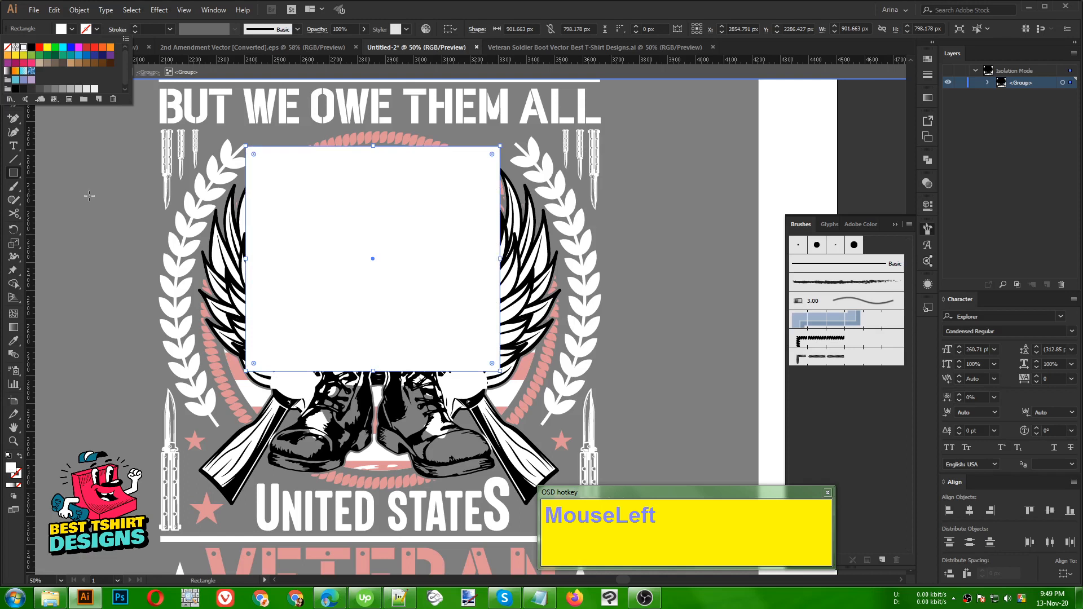
Place the white rectangle directly behind the eagle head inside the isolated group
{"action": "left_click", "coordinate": [88, 197]}
{"action": "key", "text": "ctrl+x"}
{"action": "key", "text": "v"}
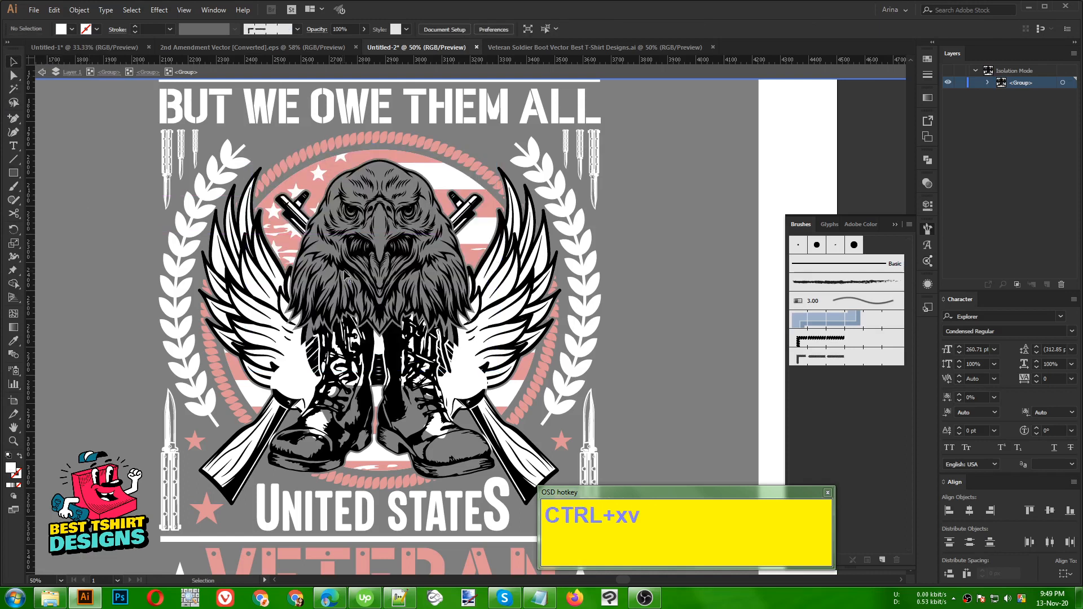
{"action": "left_click", "coordinate": [364, 245]}
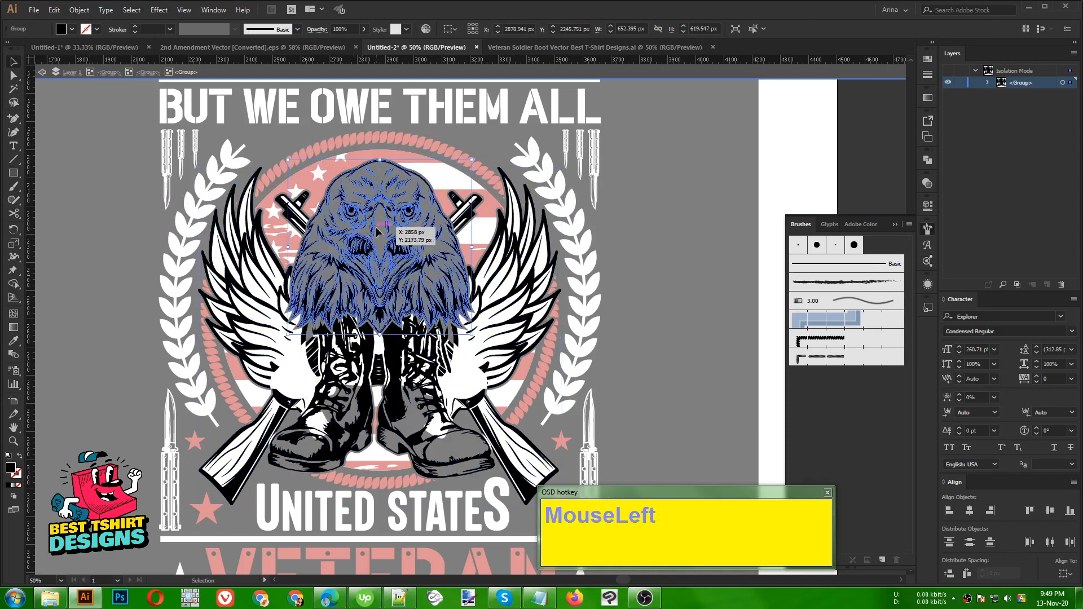
{"action": "key", "text": "ctrl+b"}
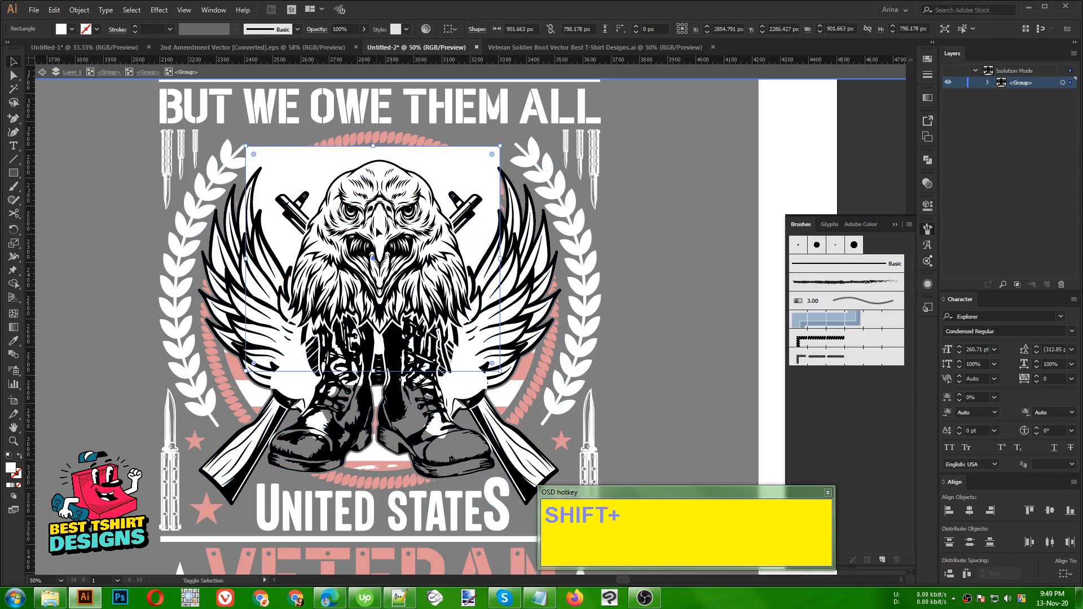
Remove the part of the white rectangle outside the eagle head outline with the Shape Builder tool, and exit isolation
{"action": "left_click", "coordinate": [412, 238], "text": "shift"}
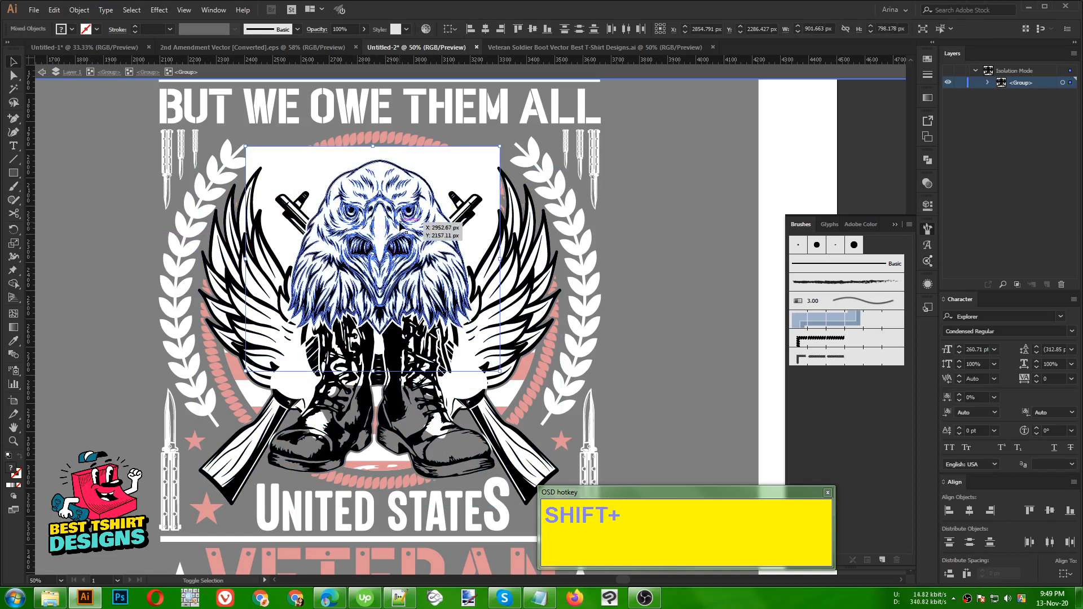
{"action": "key", "text": "shift+m"}
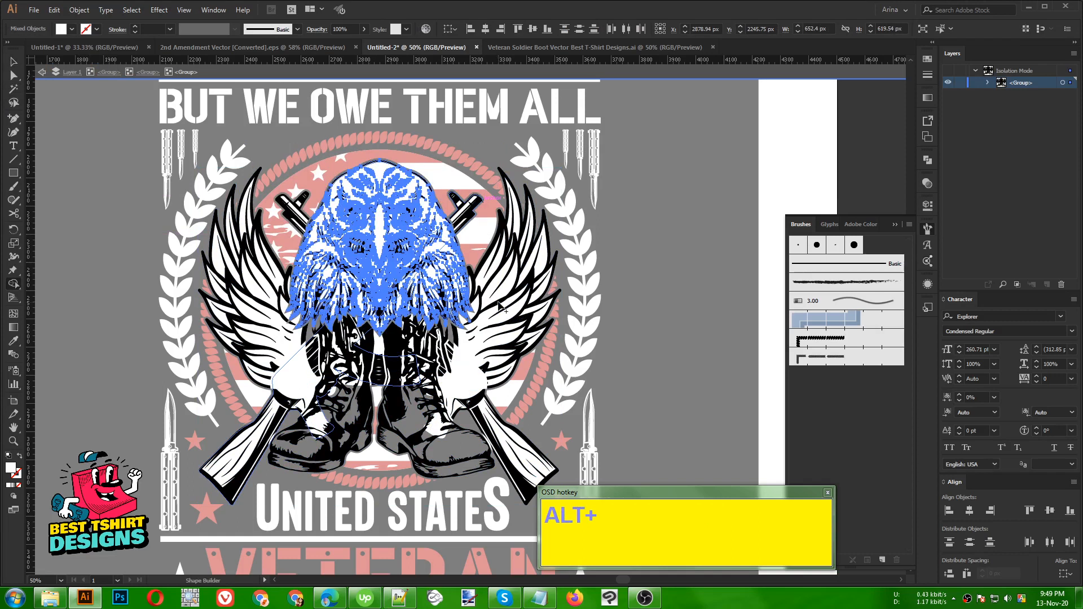
{"action": "key", "text": "v"}
{"action": "double_click", "coordinate": [674, 310]}
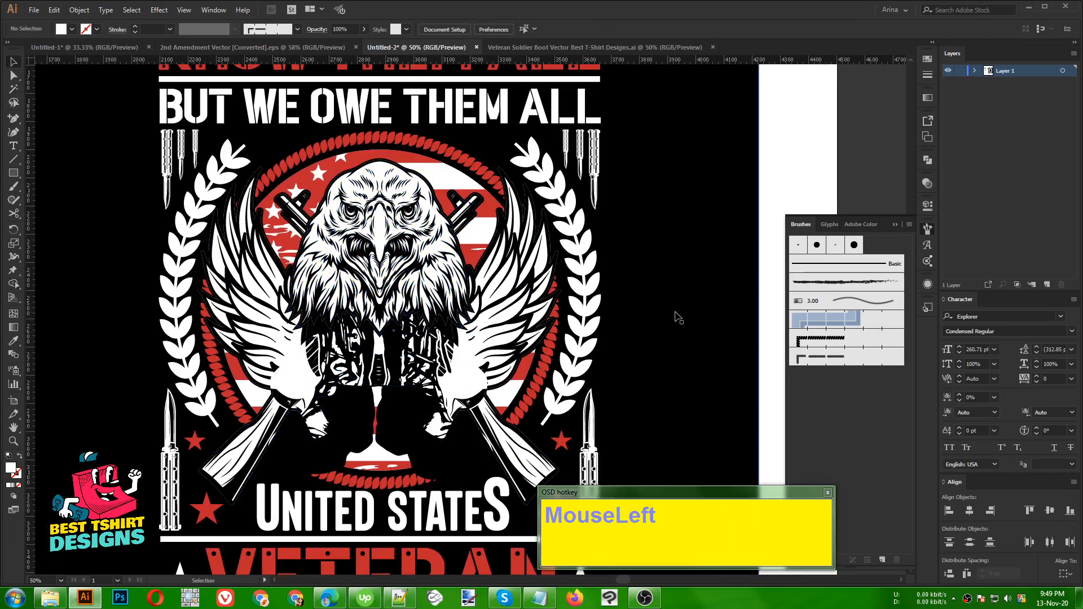
Isolate the nested group of the emblem that contains the boots, and select the pair of boots
{"action": "left_click_drag", "start_coordinate": [412, 446], "coordinate": [440, 479]}
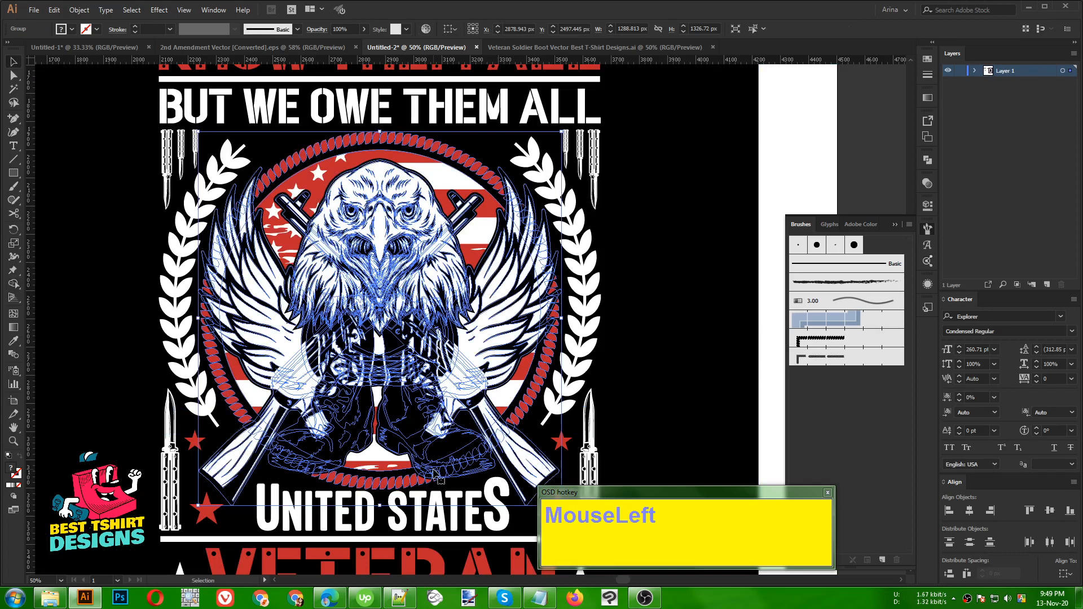
{"action": "double_click", "coordinate": [440, 478]}
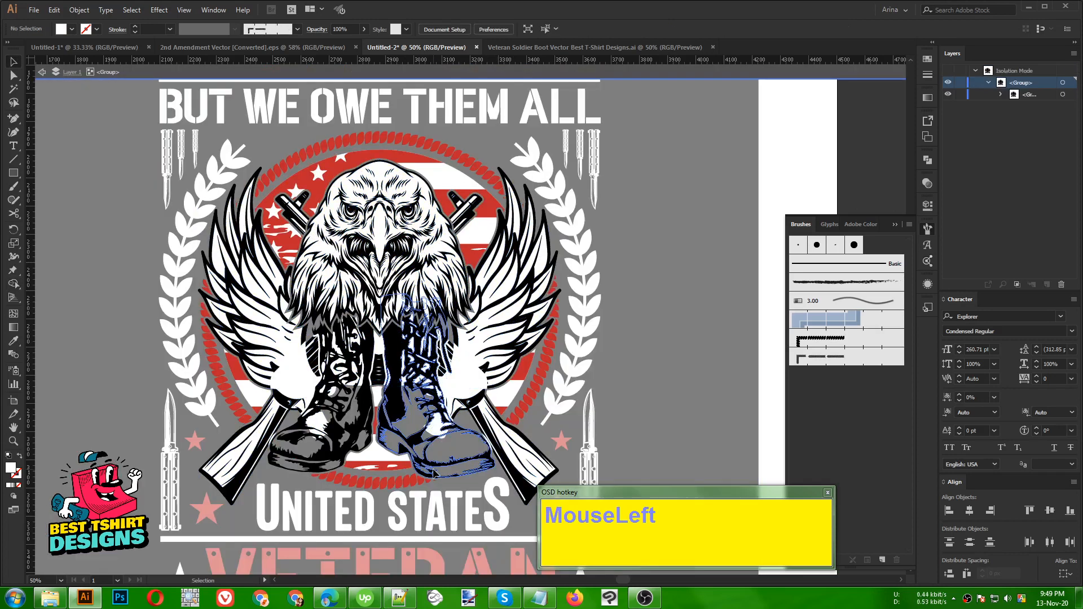
{"action": "double_click", "coordinate": [435, 473]}
{"action": "left_click", "coordinate": [436, 473]}
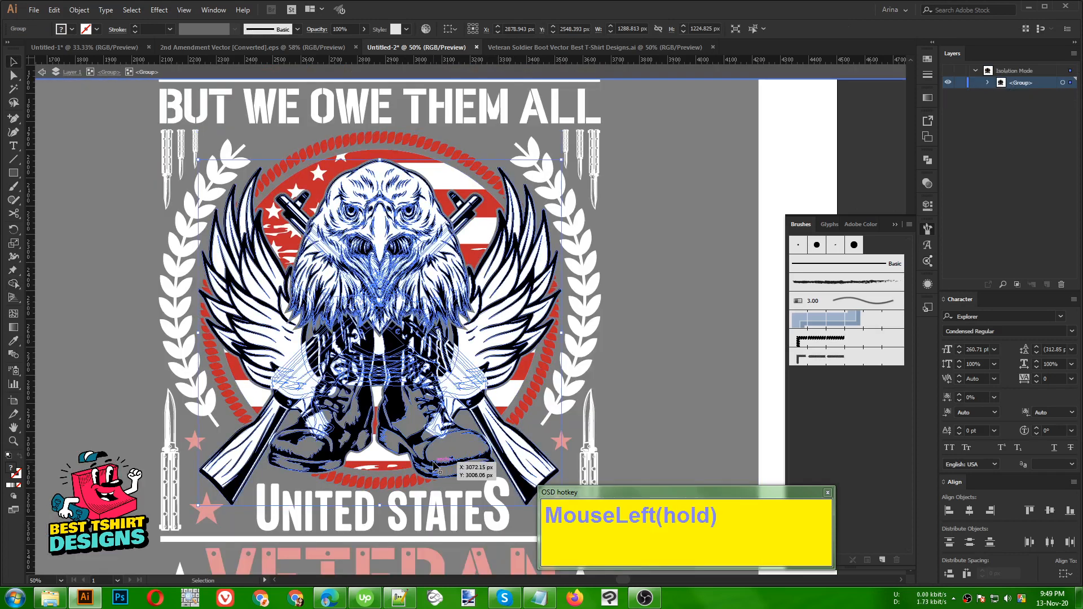
{"action": "double_click", "coordinate": [433, 462]}
{"action": "double_click", "coordinate": [433, 462]}
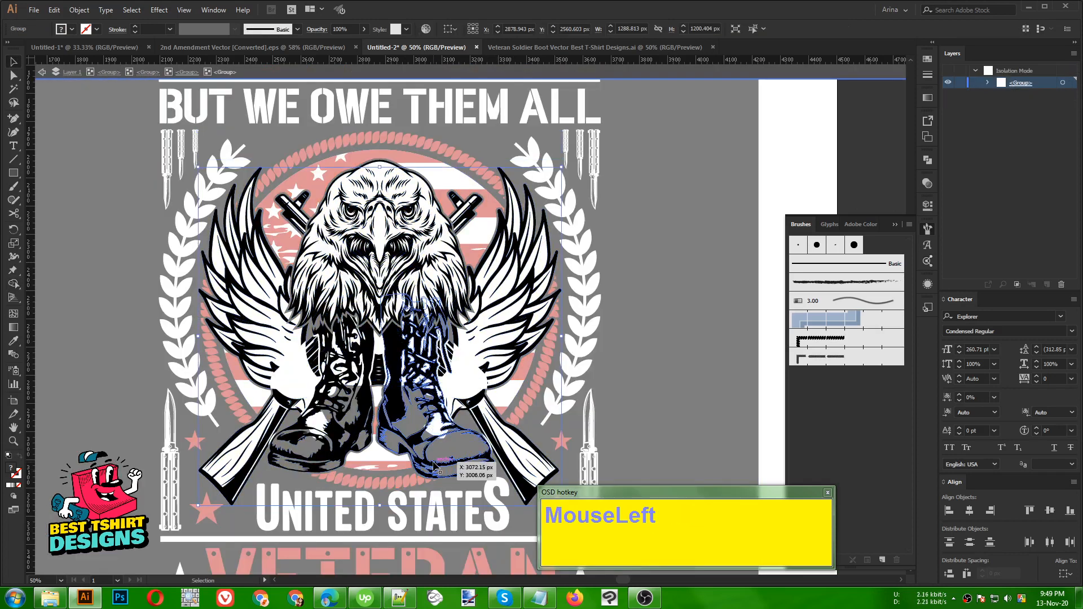
{"action": "left_click", "coordinate": [434, 464]}
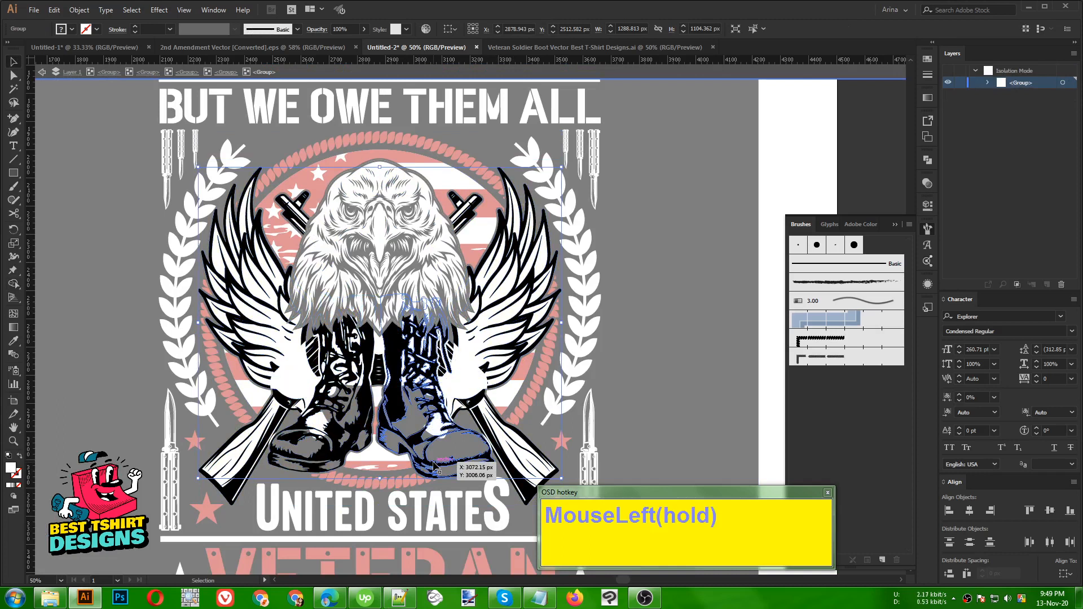
{"action": "double_click", "coordinate": [433, 464]}
{"action": "left_click", "coordinate": [434, 464]}
Make white the current fill by selecting the white shape behind the left wing, and clear the selection
{"action": "scroll", "coordinate": [244, 350], "scroll_direction": "down", "scroll_amount": 1, "text": "alt"}
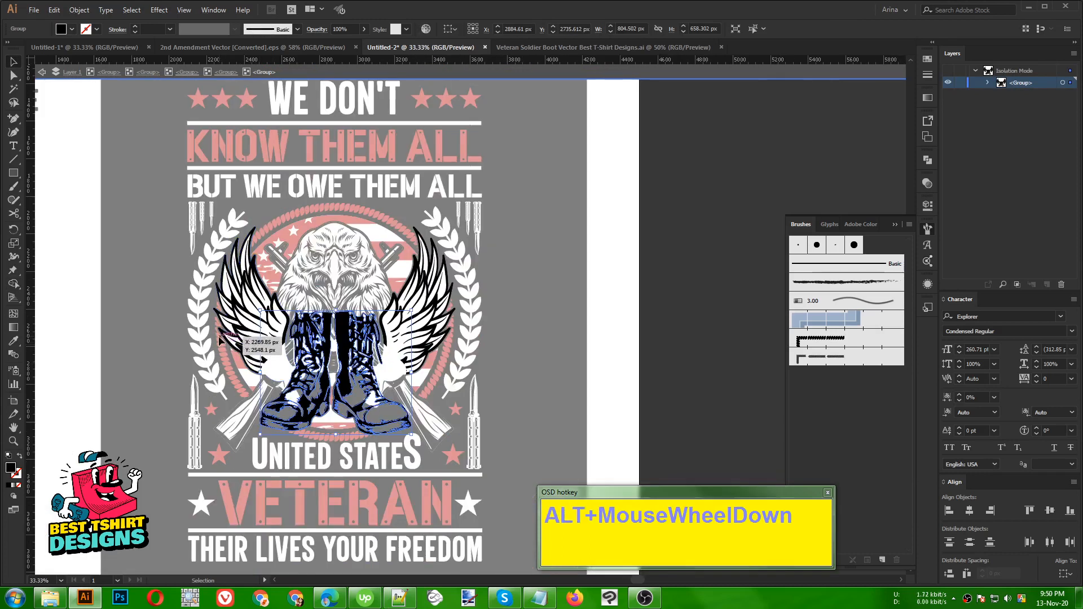
{"action": "left_click", "coordinate": [167, 314]}
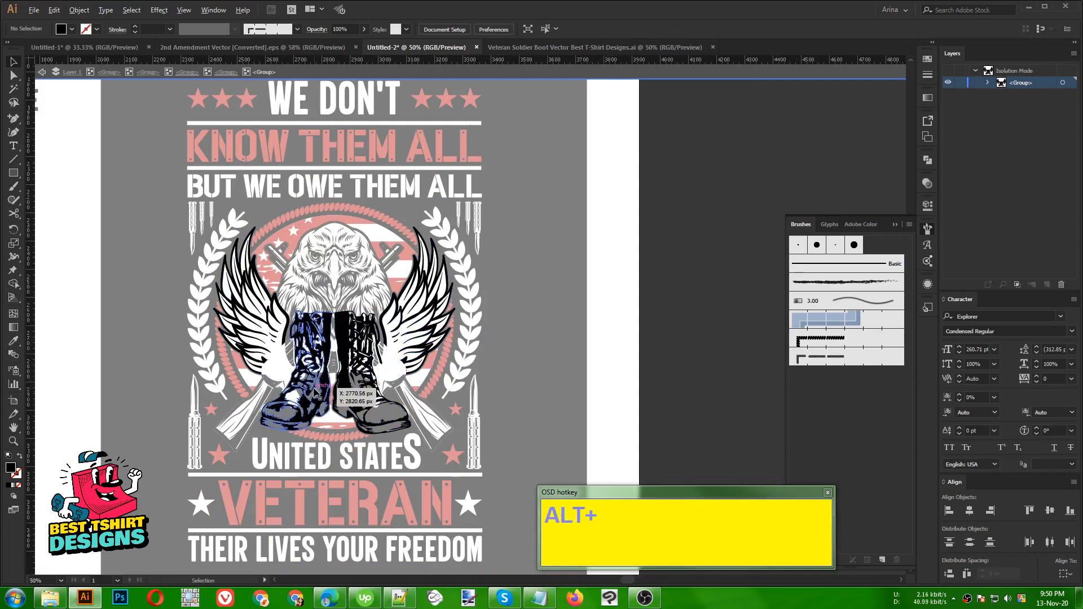
{"action": "scroll", "coordinate": [328, 350], "scroll_direction": "up", "scroll_amount": 1, "text": "alt"}
{"action": "left_click", "coordinate": [456, 403]}
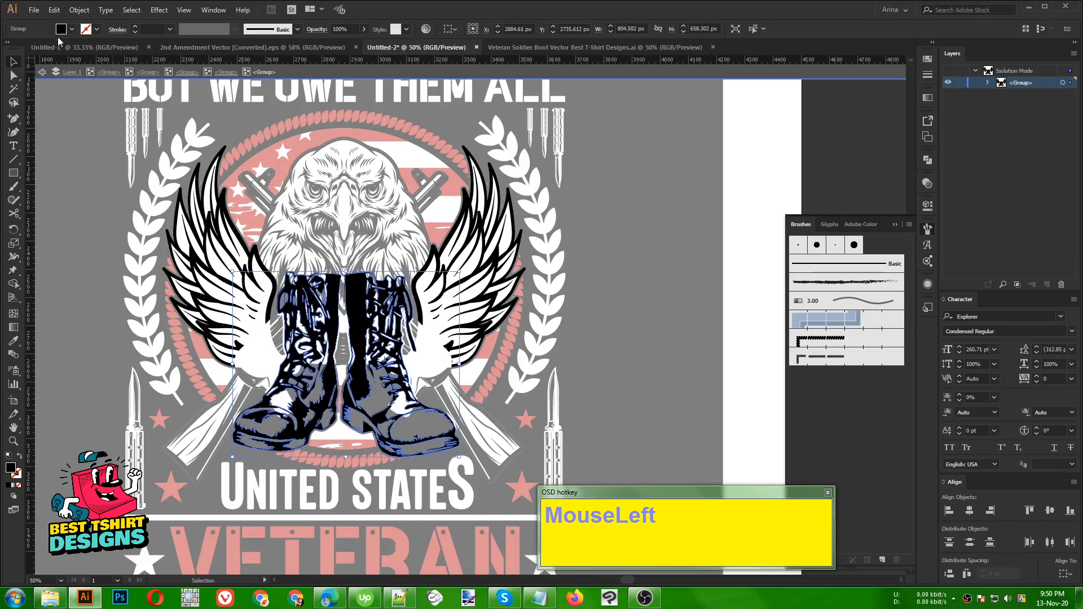
{"action": "left_click", "coordinate": [255, 347]}
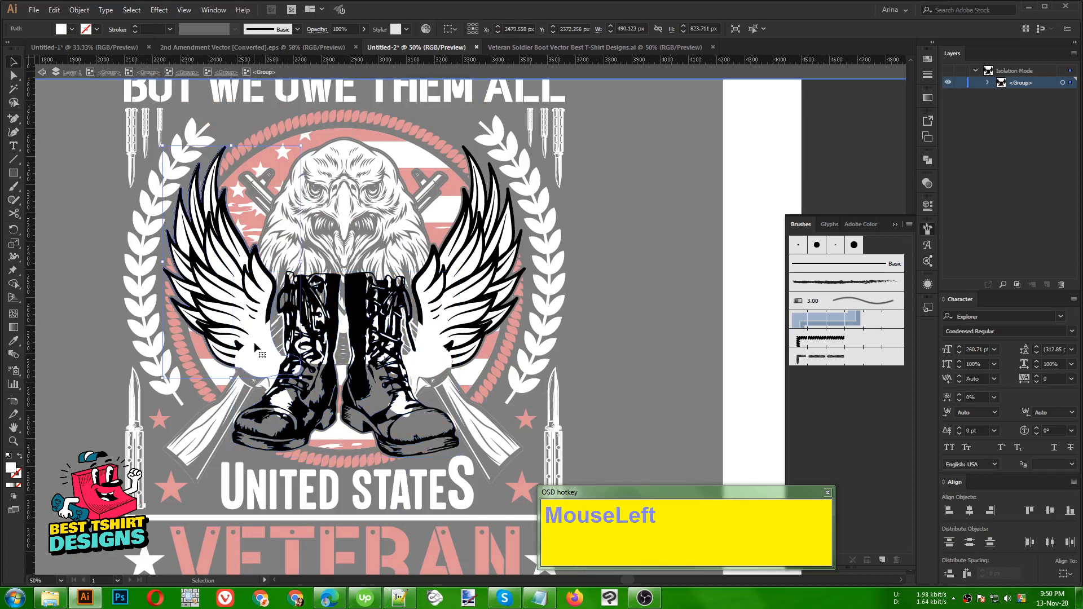
{"action": "left_click", "coordinate": [92, 205]}
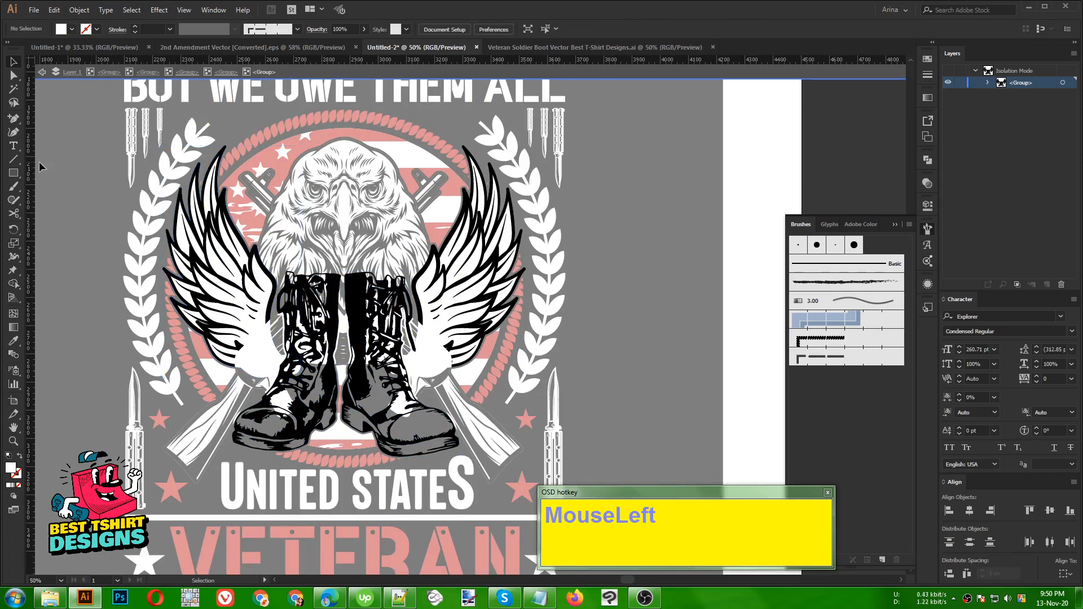
Draw a white square about 969 px wide over the boots and place it directly behind them inside the isolated group
{"action": "left_click_drag", "start_coordinate": [245, 228], "coordinate": [518, 499]}
{"action": "key", "text": "v"}
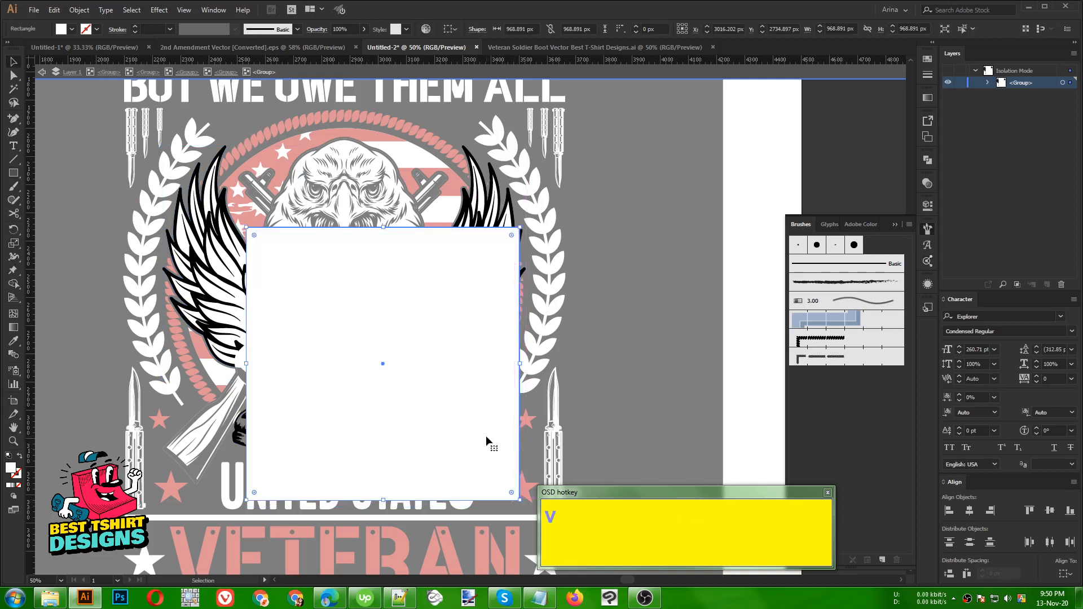
{"action": "left_click_drag", "start_coordinate": [486, 436], "coordinate": [462, 432]}
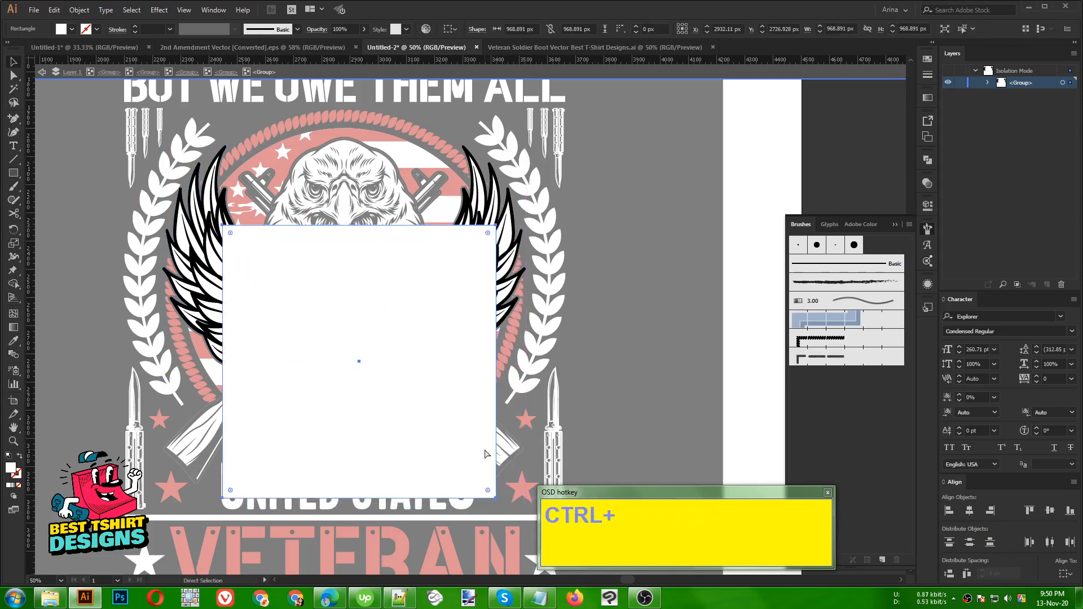
{"action": "key", "text": "ctrl+x"}
{"action": "left_click", "coordinate": [395, 397]}
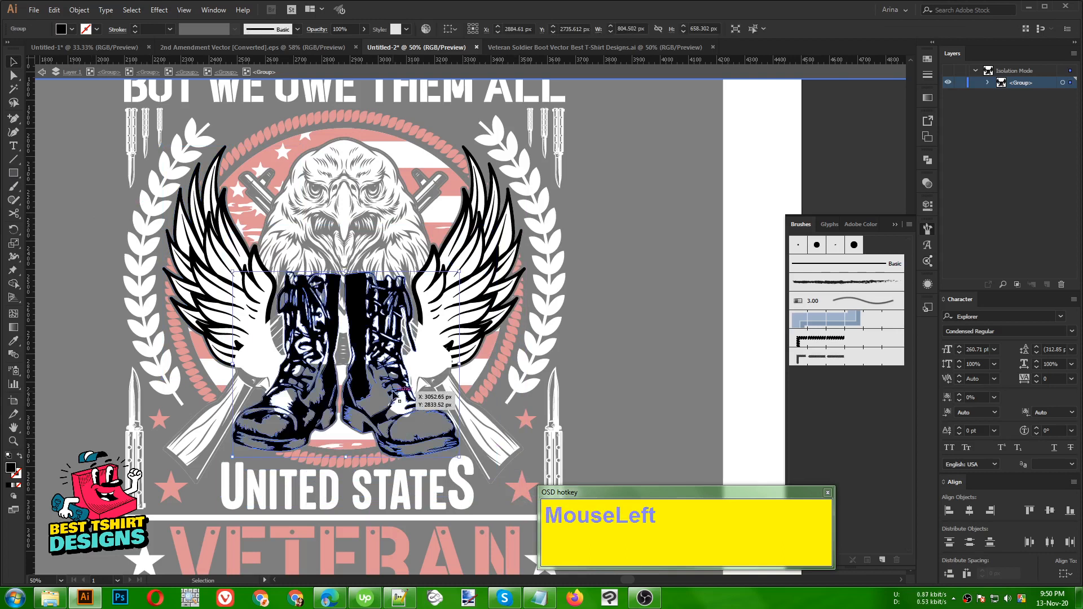
{"action": "key", "text": "ctrl+b"}
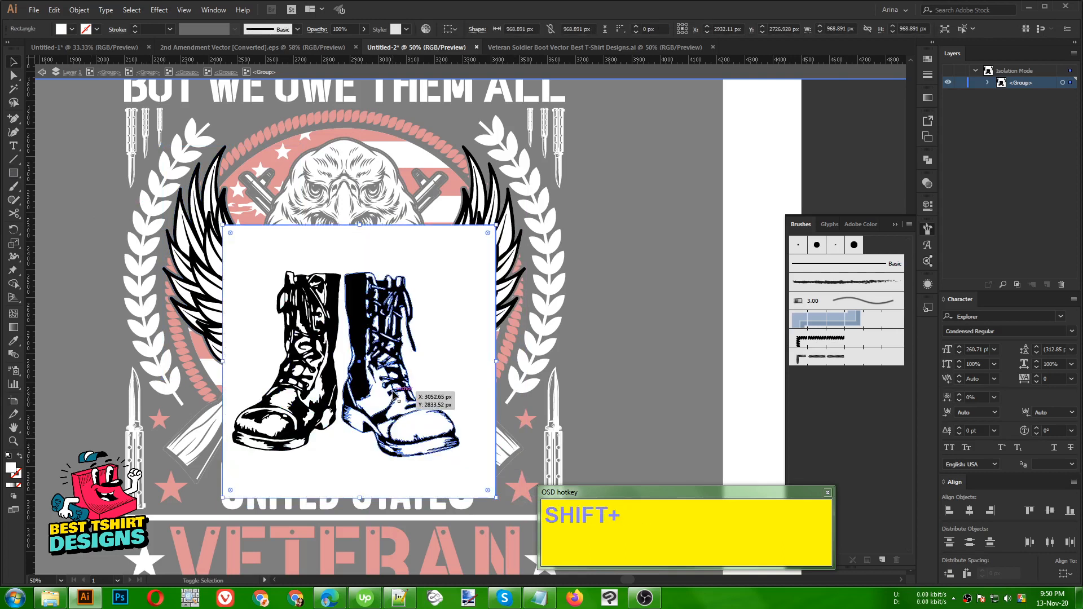
Remove the part of the white square outside the boots' outline with the Shape Builder tool, and exit isolation
{"action": "left_click", "coordinate": [396, 398], "text": "shift"}
{"action": "key", "text": "shift+m"}
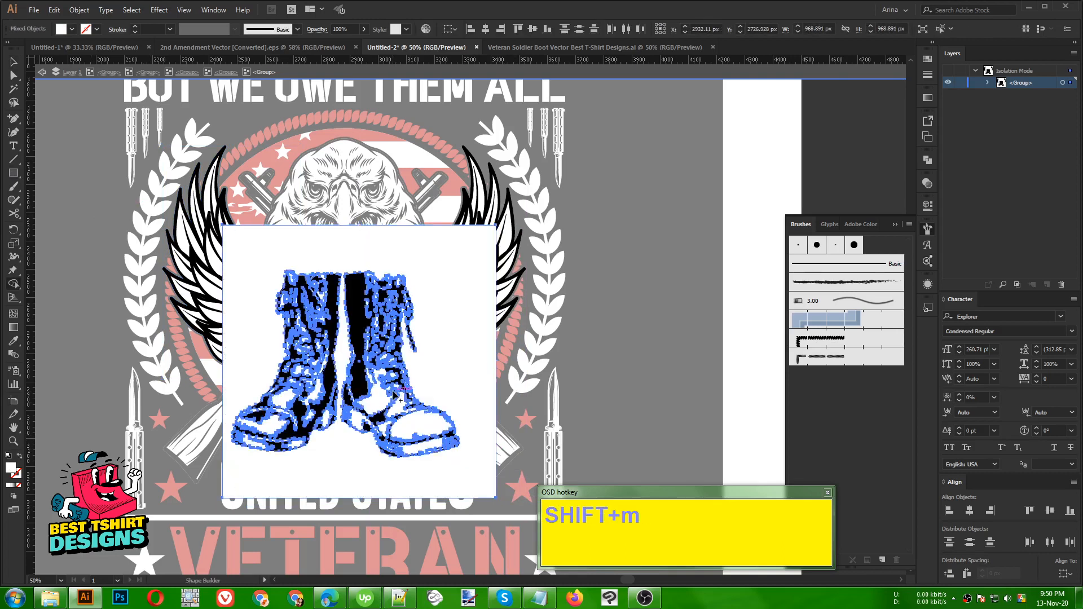
{"action": "left_click", "coordinate": [463, 393], "text": "alt"}
{"action": "key", "text": "v"}
{"action": "left_click", "coordinate": [629, 399]}
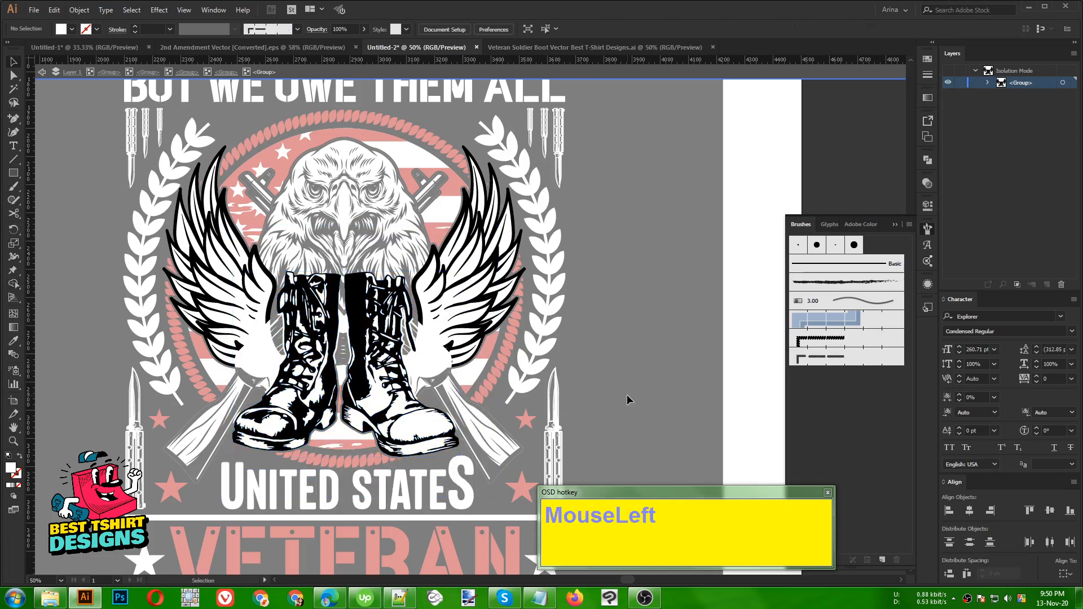
{"action": "double_click", "coordinate": [592, 373]}
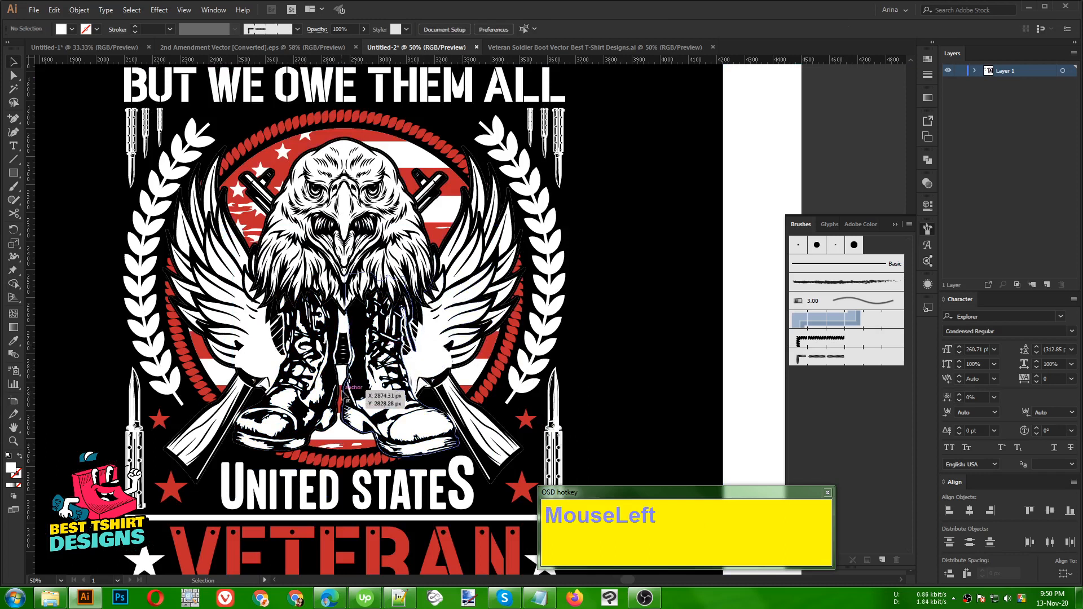
Isolate the nested emblem group that contains the wings, and select the black wing artwork
{"action": "scroll", "coordinate": [338, 397], "scroll_direction": "down", "scroll_amount": 1, "text": "alt"}
{"action": "scroll", "coordinate": [338, 398], "scroll_direction": "up", "scroll_amount": 1, "text": "alt"}
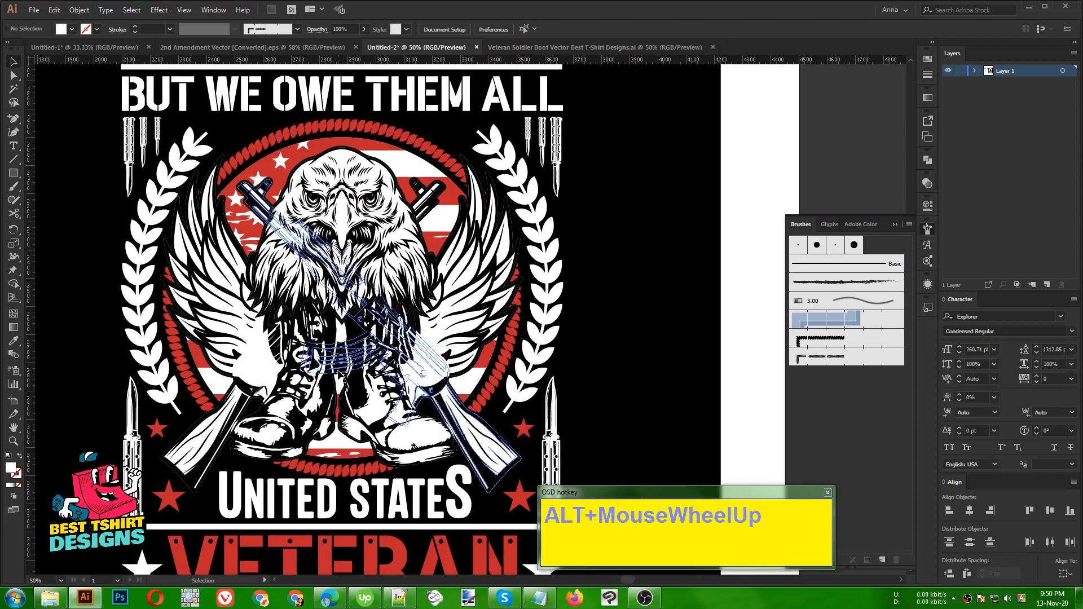
{"action": "double_click", "coordinate": [468, 350]}
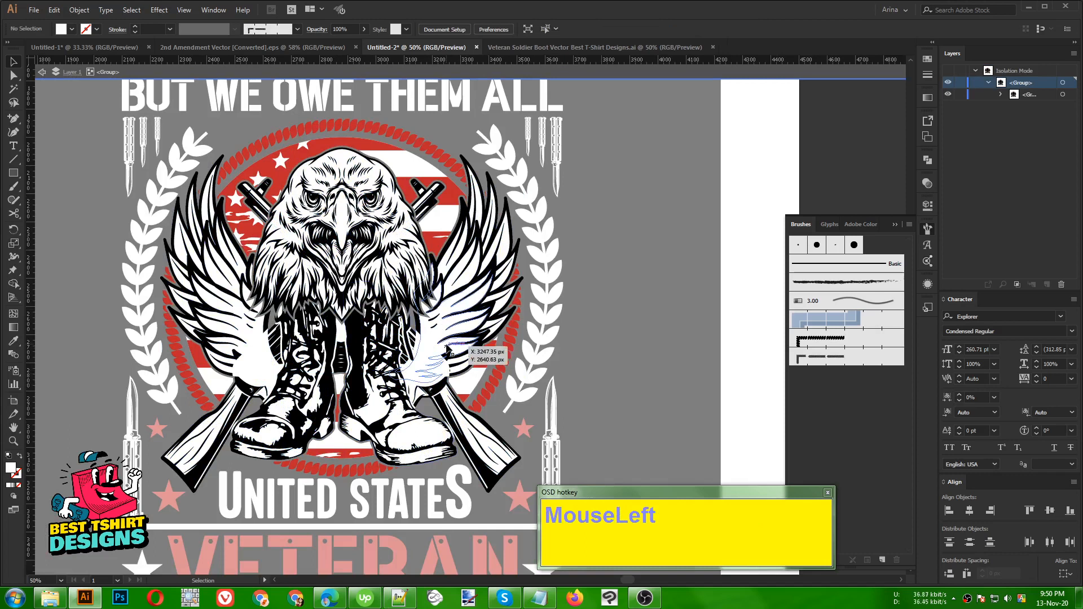
{"action": "left_click", "coordinate": [471, 310]}
{"action": "double_click", "coordinate": [471, 310]}
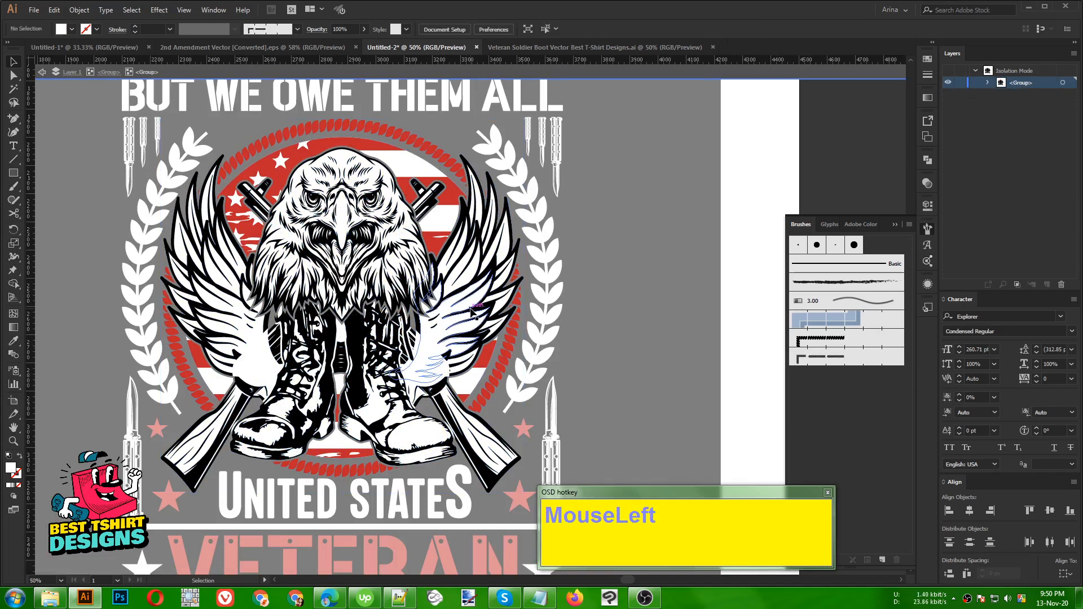
{"action": "double_click", "coordinate": [471, 312]}
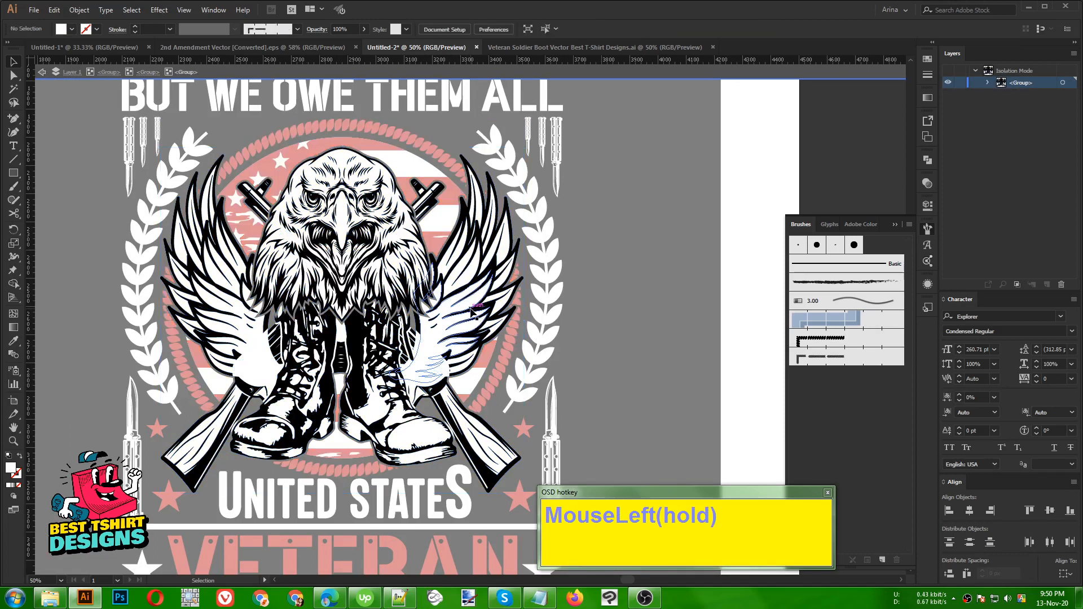
{"action": "left_click", "coordinate": [471, 310]}
{"action": "double_click", "coordinate": [471, 310]}
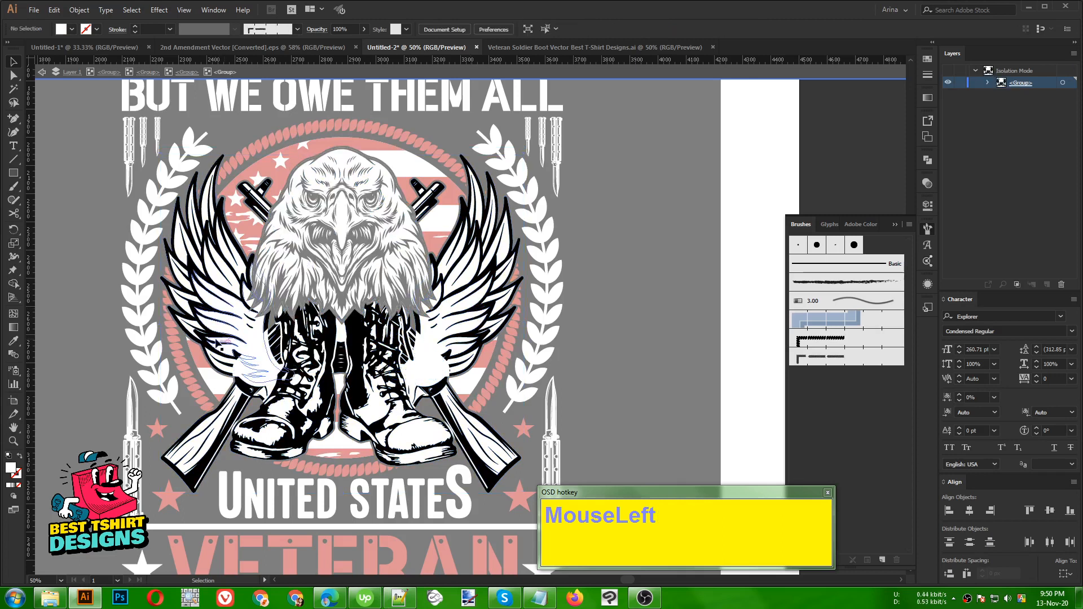
{"action": "left_click", "coordinate": [484, 327]}
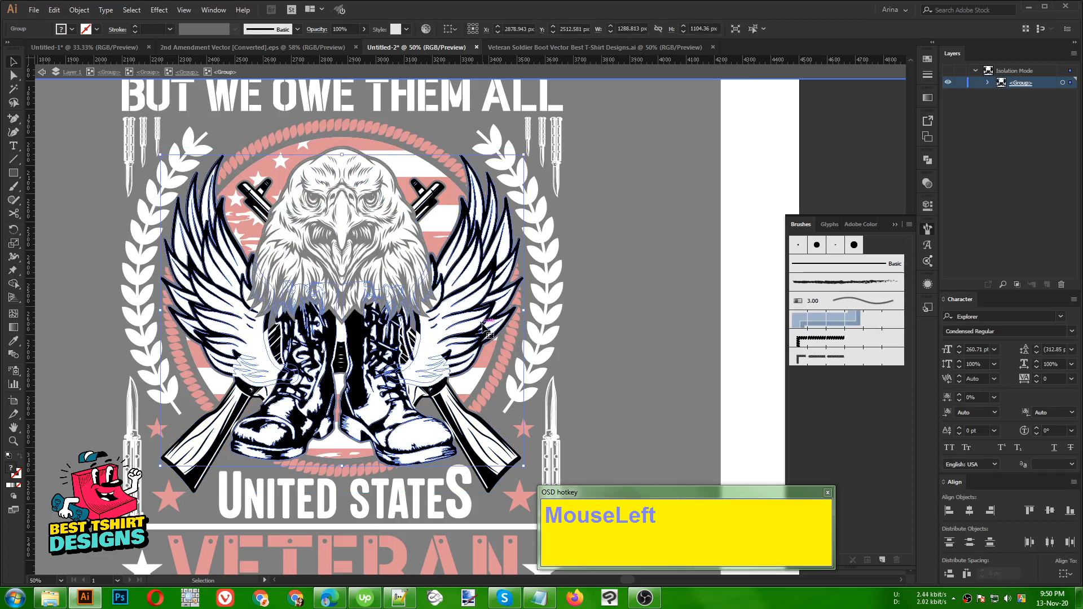
{"action": "double_click", "coordinate": [209, 307]}
{"action": "left_click", "coordinate": [209, 307]}
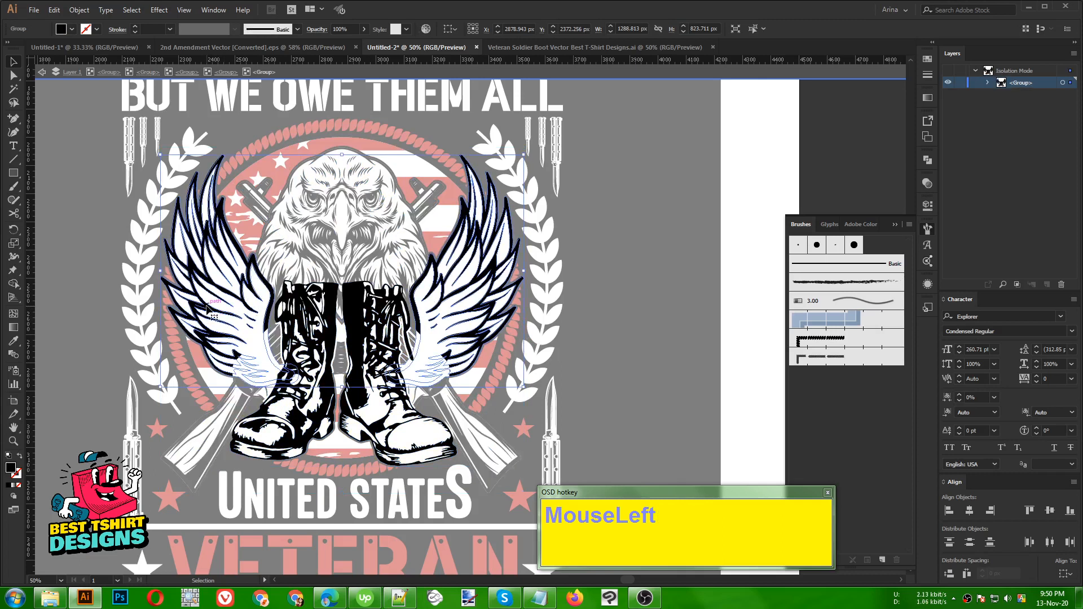
Copy the rifle and boot shapes from the wings' opacity mask, and return to editing the artwork
{"action": "left_click", "coordinate": [928, 184]}
{"action": "left_click", "coordinate": [849, 223]}
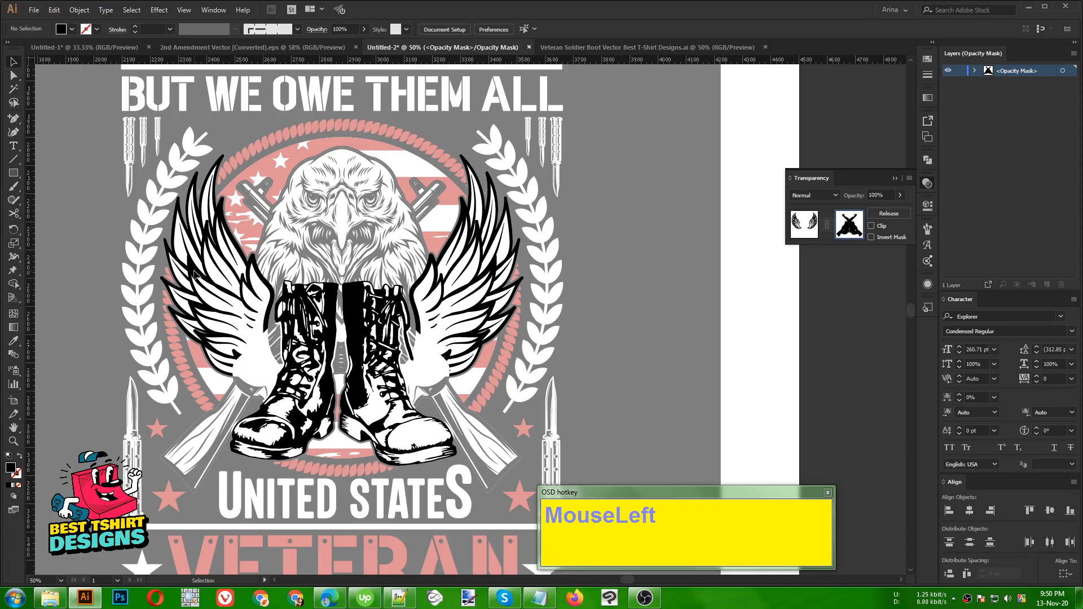
{"action": "left_click_drag", "start_coordinate": [98, 141], "coordinate": [525, 470]}
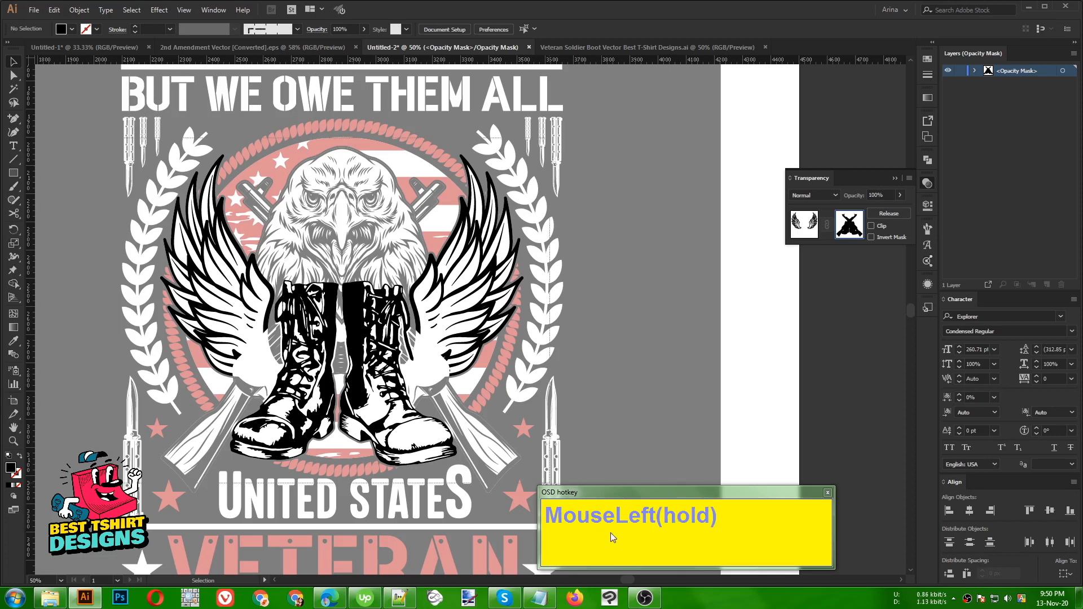
{"action": "left_click_drag", "start_coordinate": [595, 522], "coordinate": [474, 322]}
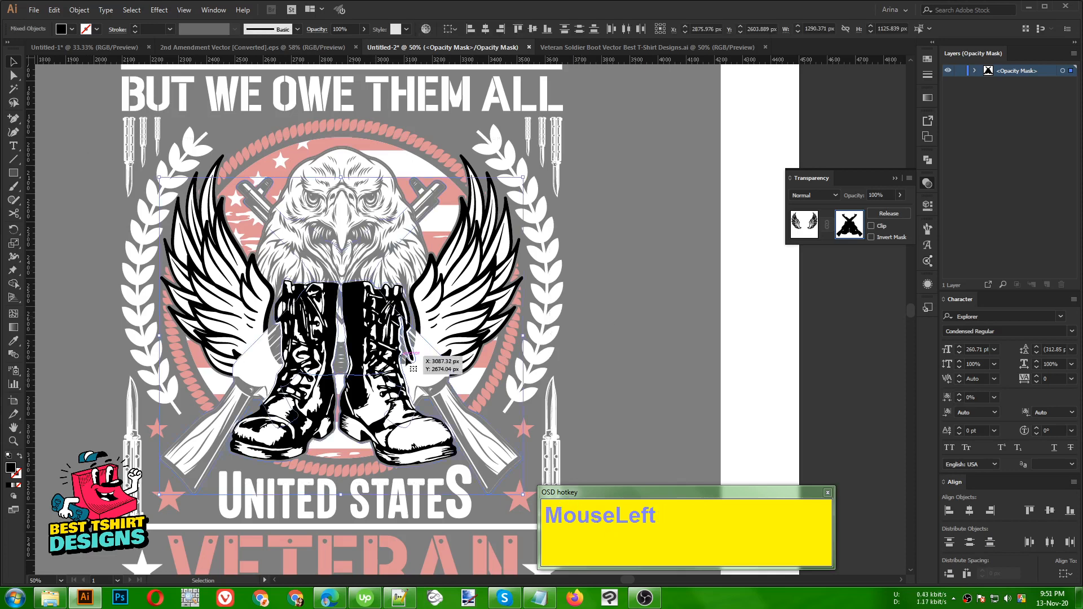
{"action": "key", "text": "ctrl"}
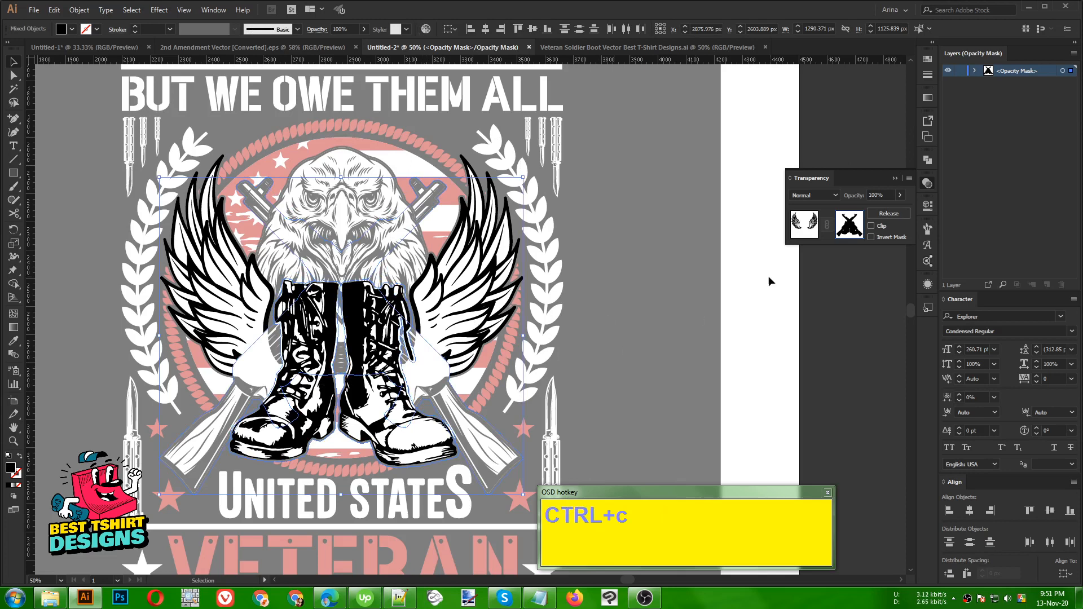
{"action": "left_click", "coordinate": [797, 235]}
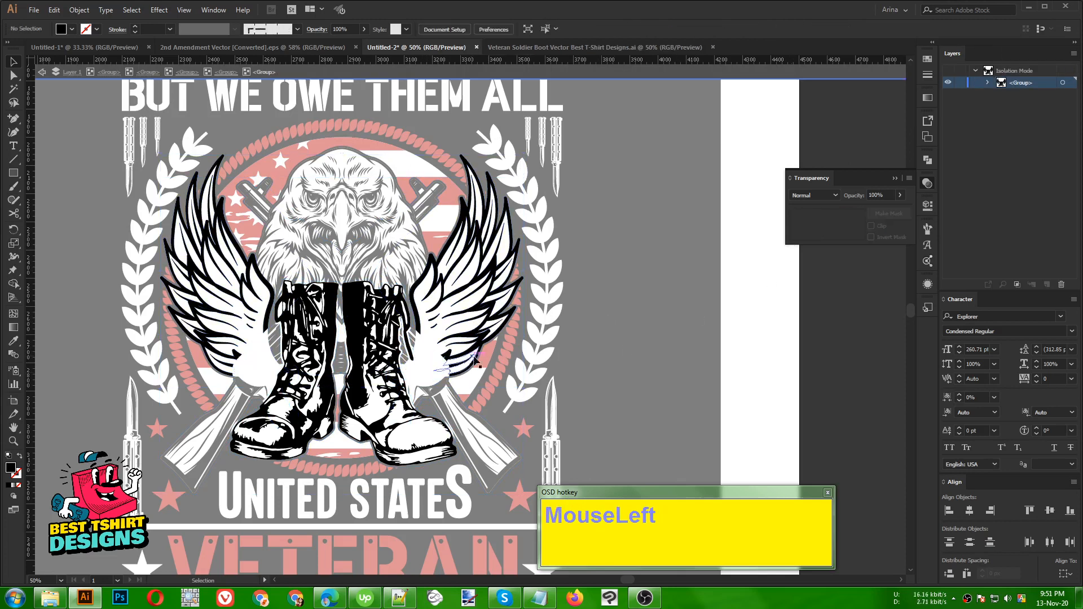
Select the white fill shapes behind both wings and group them
{"action": "left_click", "coordinate": [427, 356]}
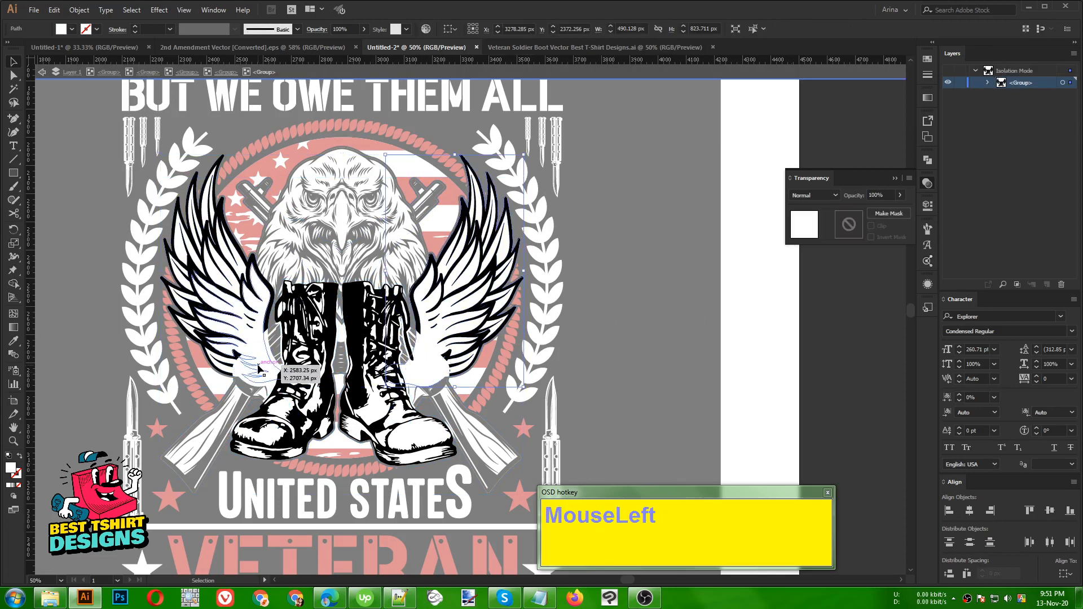
{"action": "left_click", "coordinate": [260, 358], "text": "shift"}
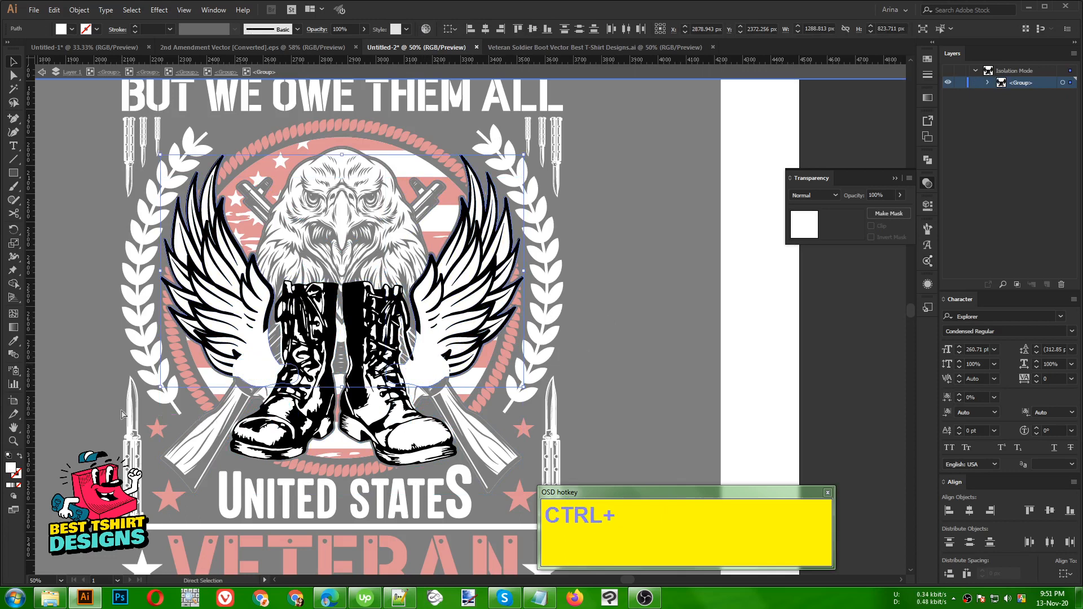
{"action": "key", "text": "ctrl+g"}
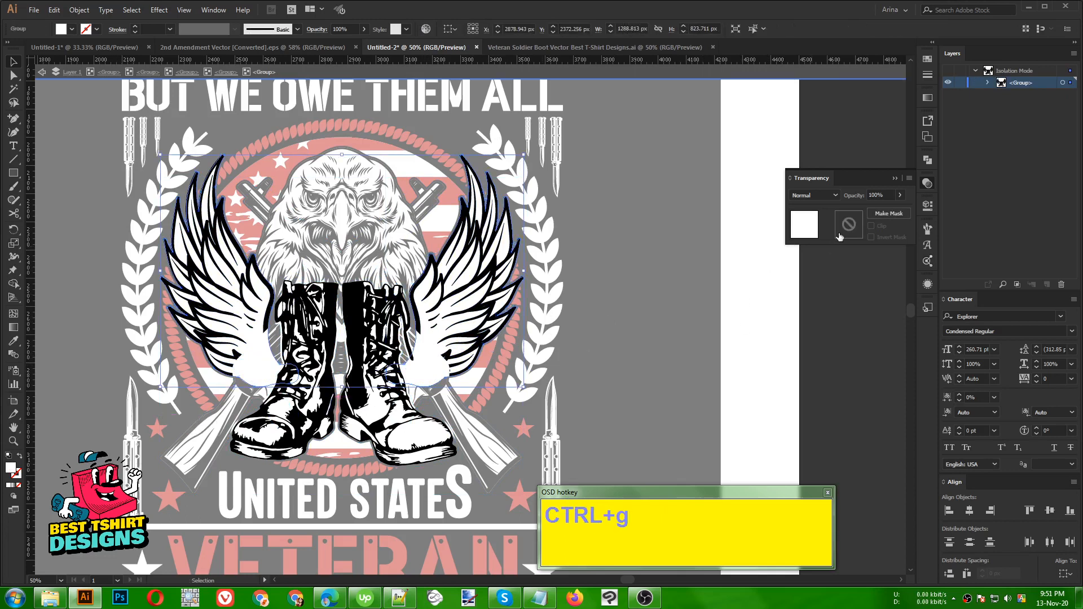
Give the white wing fills an unclipped opacity mask, paste the copied mask shapes in place, and exit mask editing and isolation
{"action": "left_click", "coordinate": [888, 213]}
{"action": "left_click", "coordinate": [871, 226]}
{"action": "key", "text": "ctrl+f"}
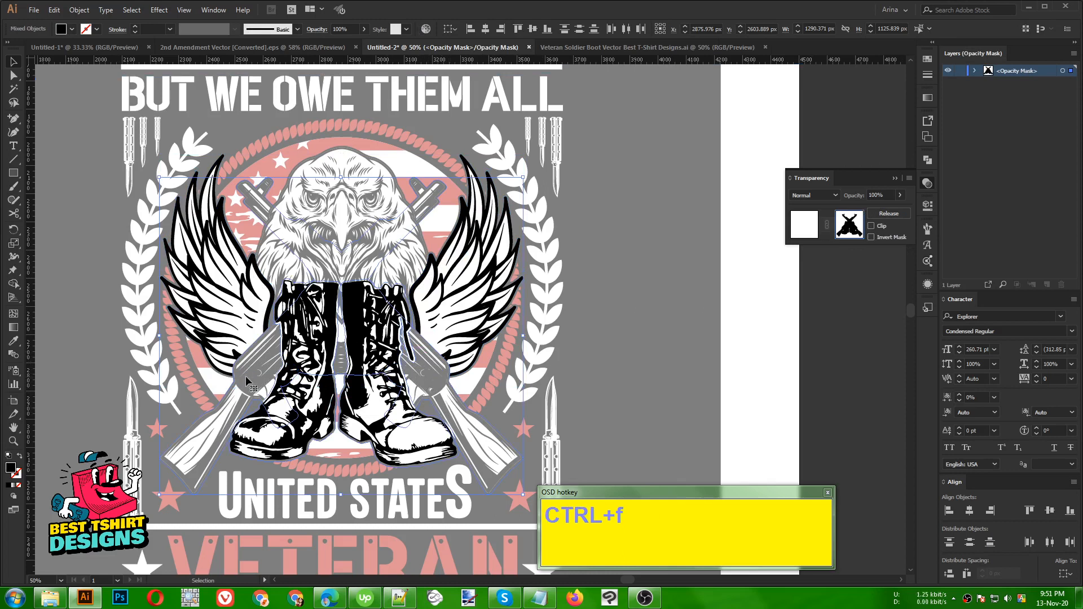
{"action": "left_click", "coordinate": [816, 224]}
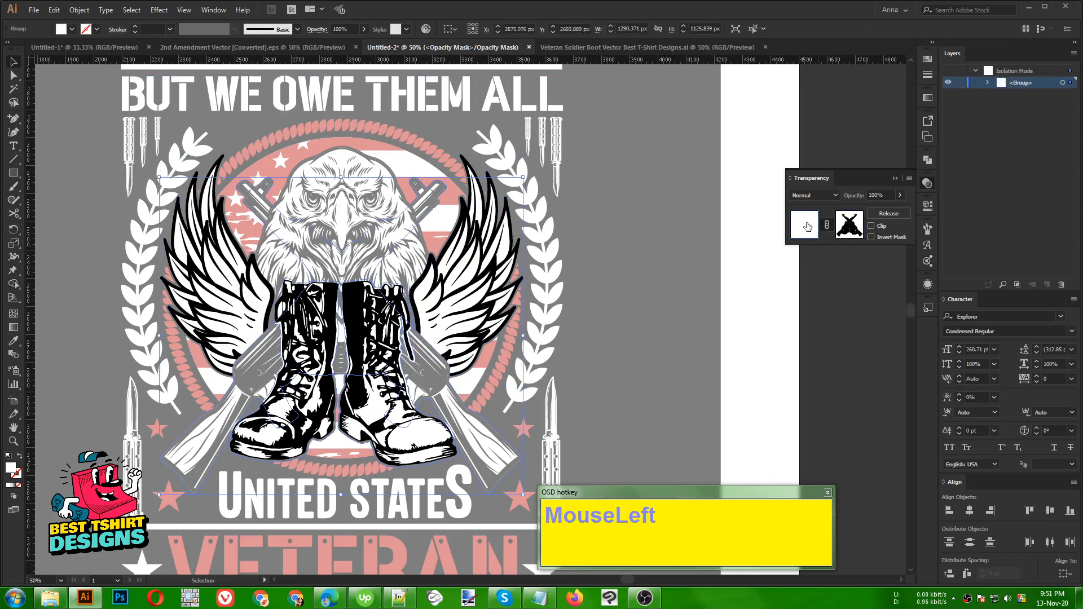
{"action": "left_click", "coordinate": [626, 296]}
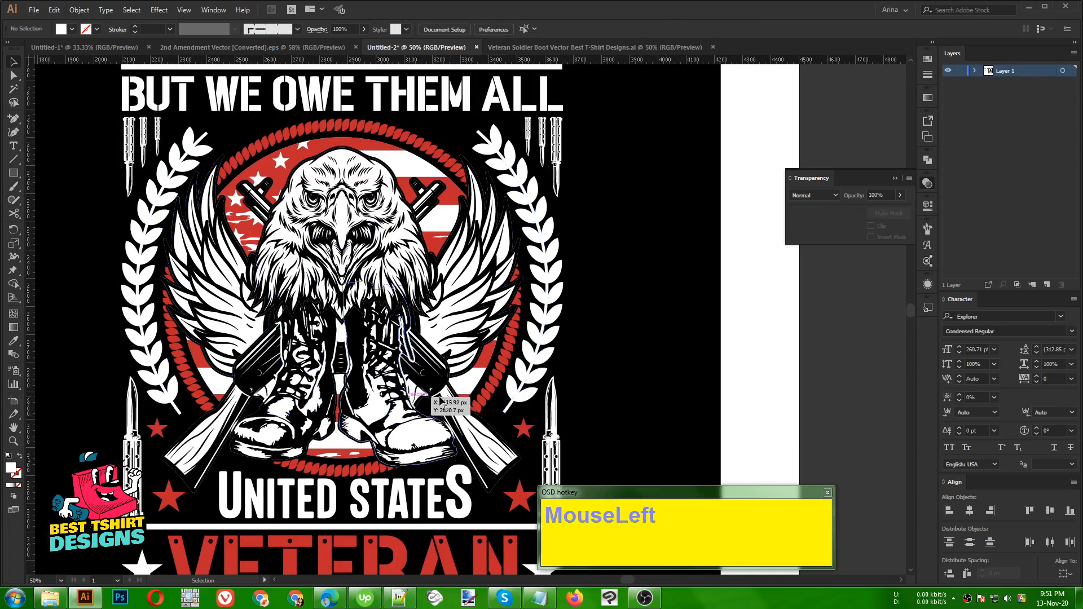
Isolate the emblem's nested groups down to the clip group that holds the circular American flag
{"action": "scroll", "coordinate": [347, 320], "scroll_direction": "down", "scroll_amount": 1, "text": "alt"}
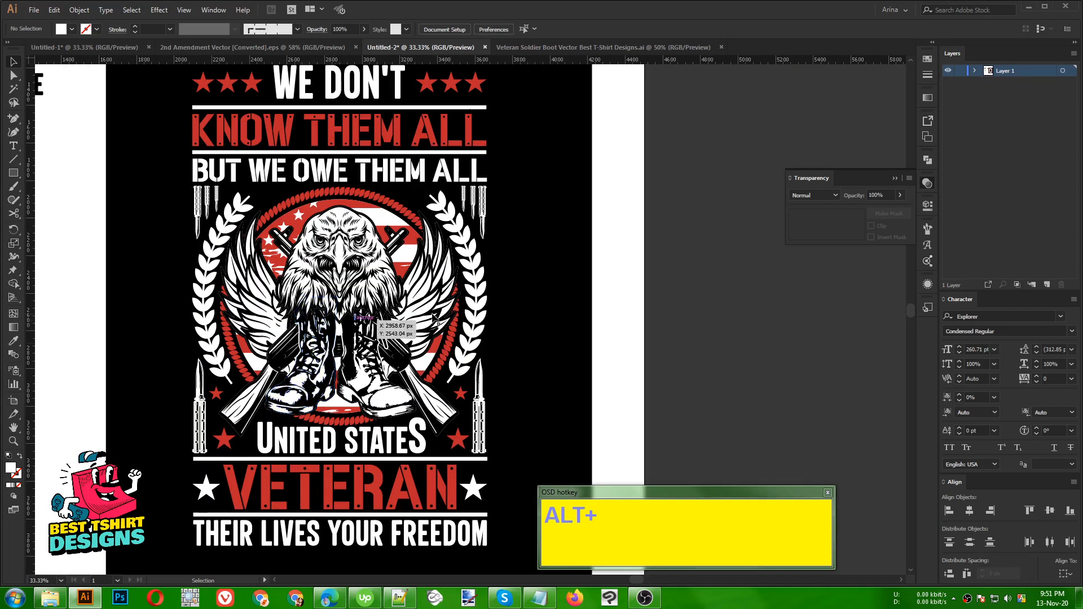
{"action": "scroll", "coordinate": [341, 290], "scroll_direction": "up", "scroll_amount": 1, "text": "alt"}
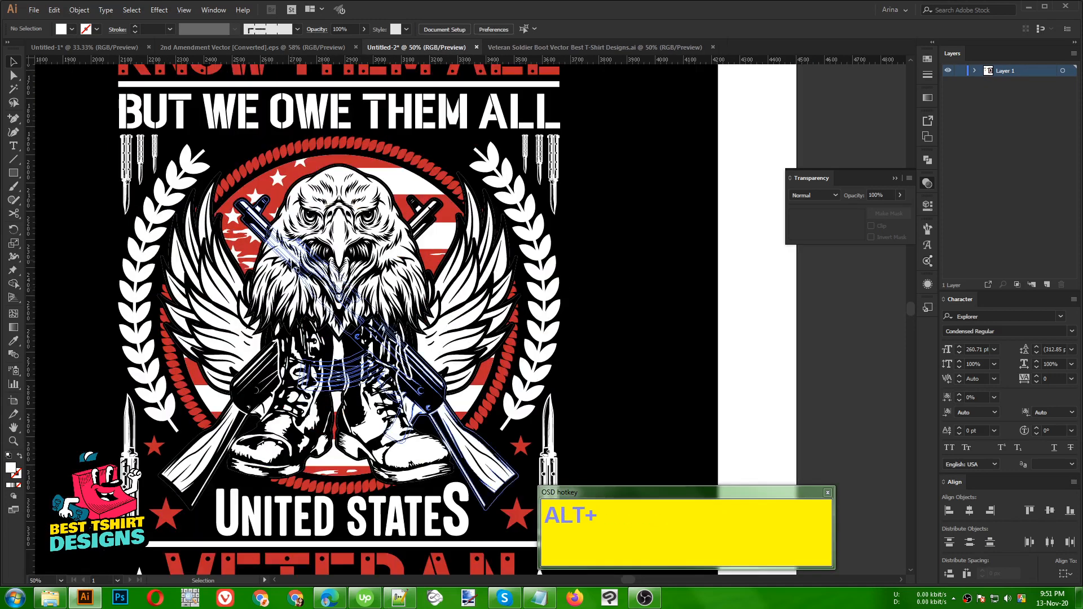
{"action": "left_click", "coordinate": [383, 170]}
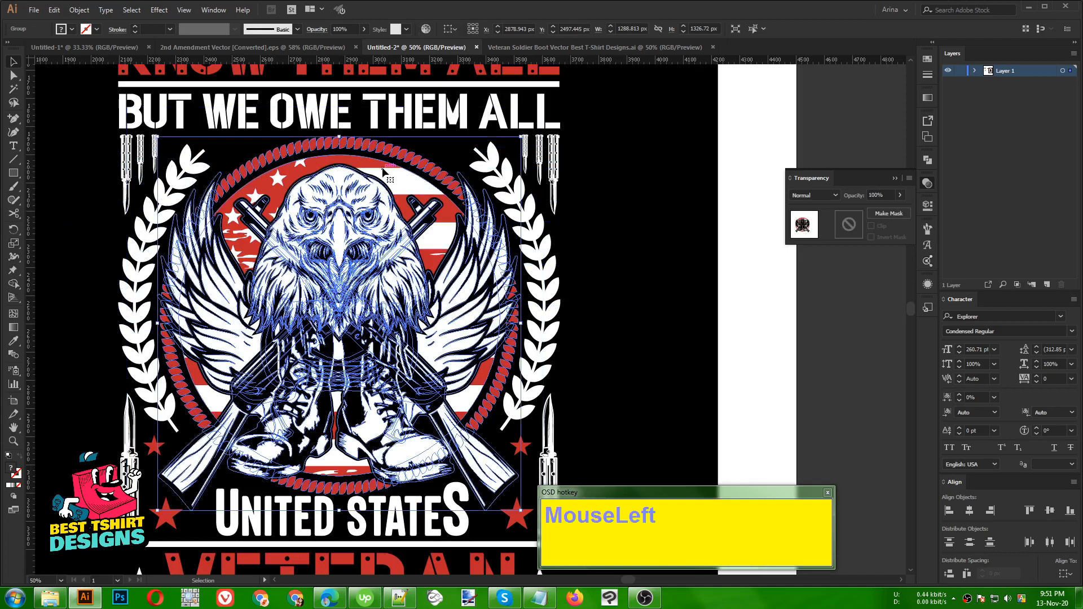
{"action": "double_click", "coordinate": [383, 170]}
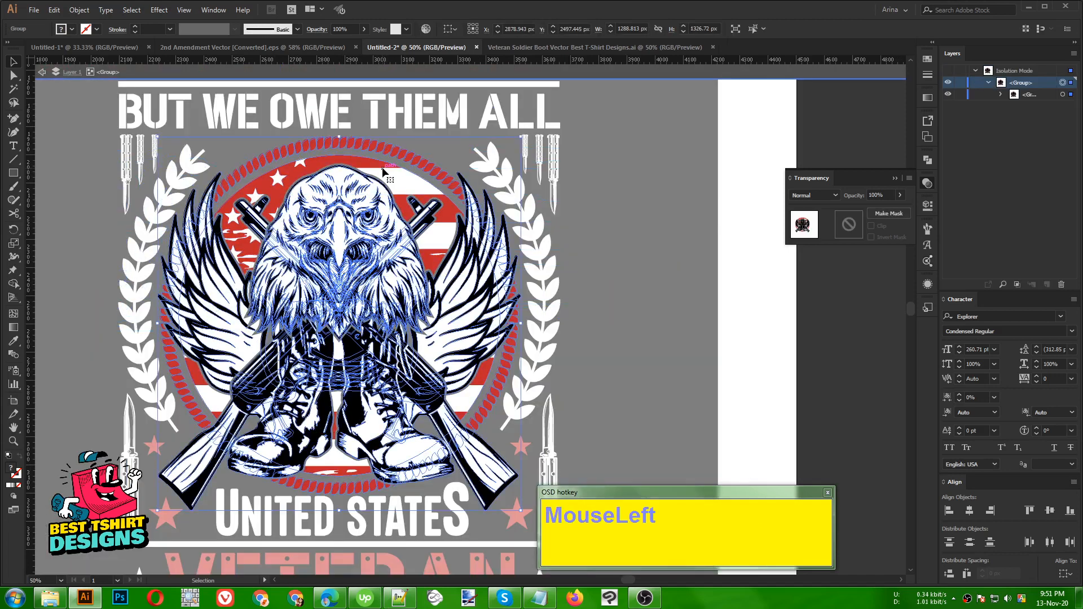
{"action": "double_click", "coordinate": [383, 171]}
{"action": "double_click", "coordinate": [384, 171]}
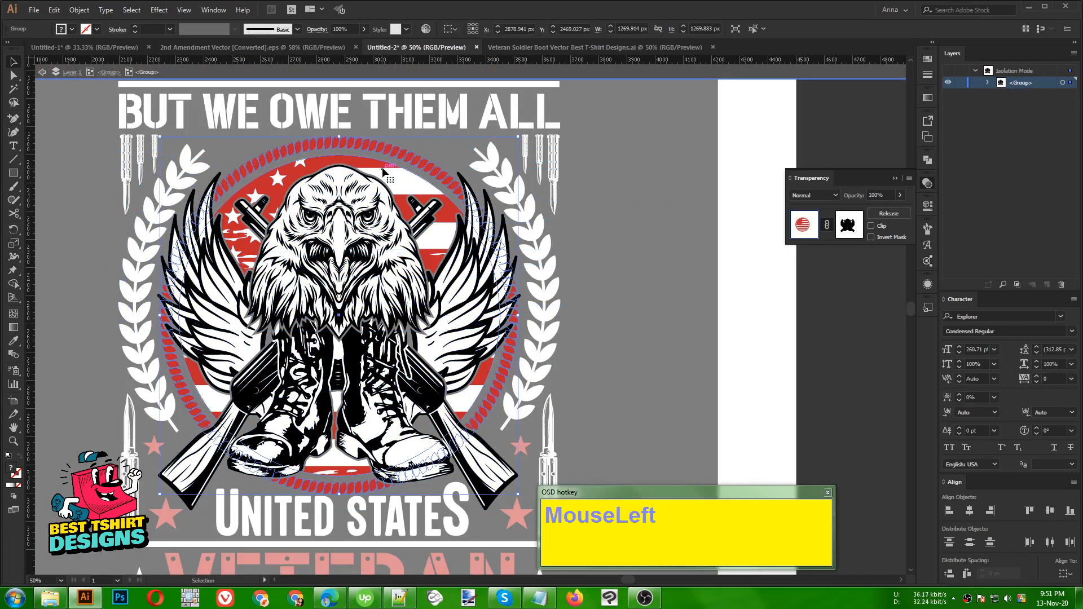
{"action": "left_click", "coordinate": [384, 170]}
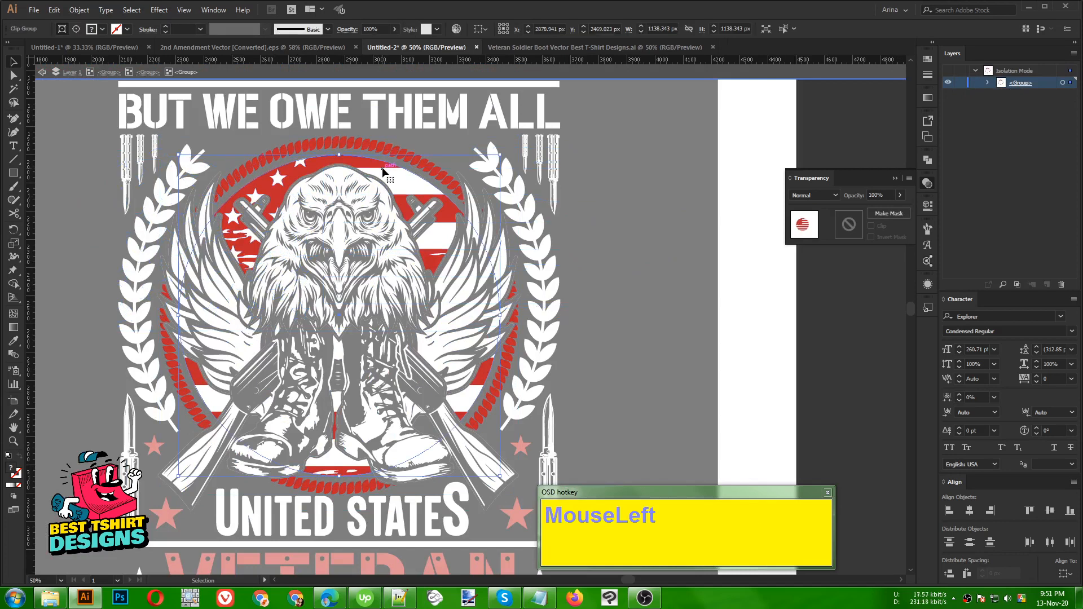
{"action": "double_click", "coordinate": [384, 170]}
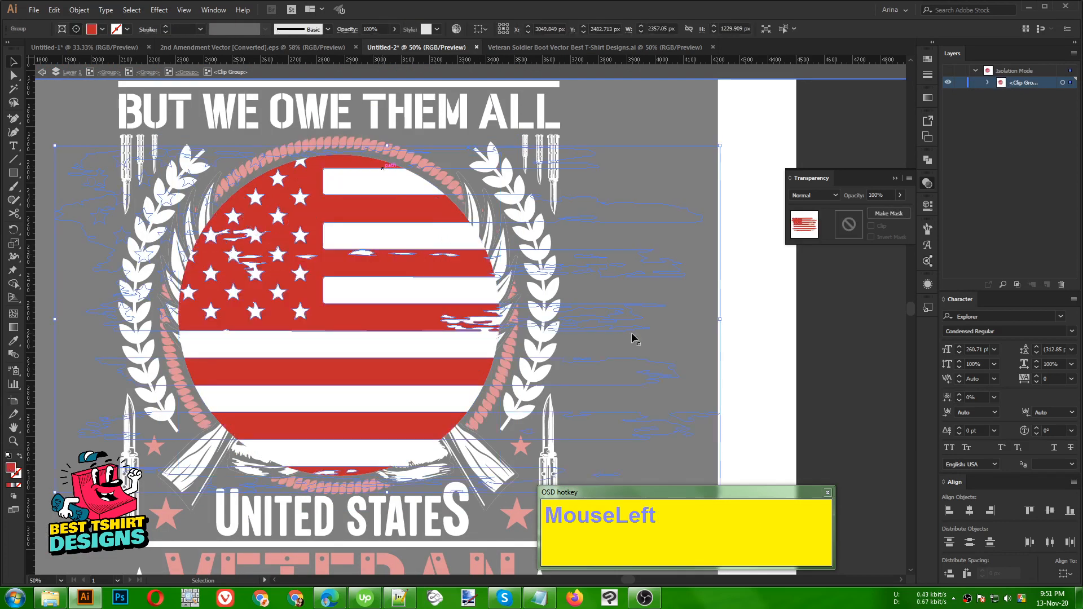
Delete the white rectangle behind the red flag artwork in the clip group
{"action": "left_click", "coordinate": [764, 352]}
{"action": "left_click", "coordinate": [387, 298]}
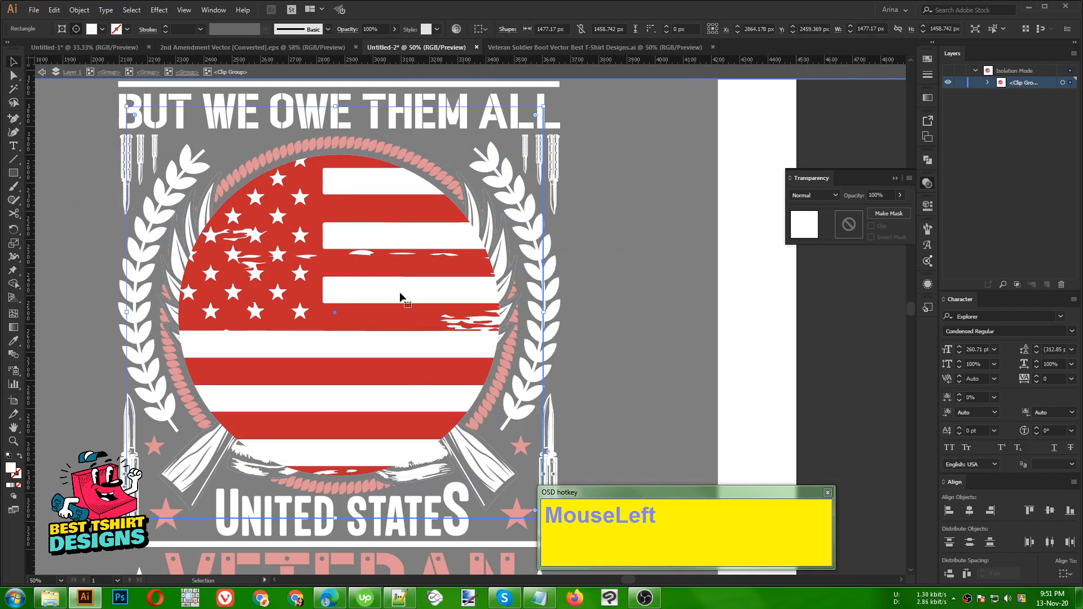
{"action": "key", "text": "Delete"}
Select the red flag artwork in the clip group and change its fill to light gray
{"action": "left_click", "coordinate": [274, 225]}
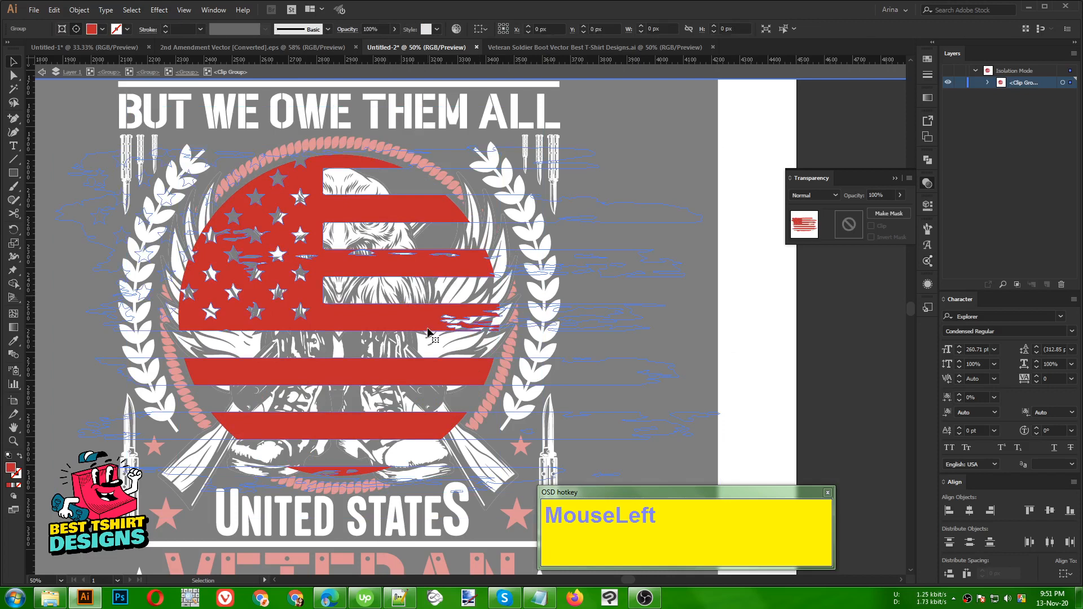
{"action": "left_click", "coordinate": [96, 32]}
{"action": "left_click", "coordinate": [87, 90]}
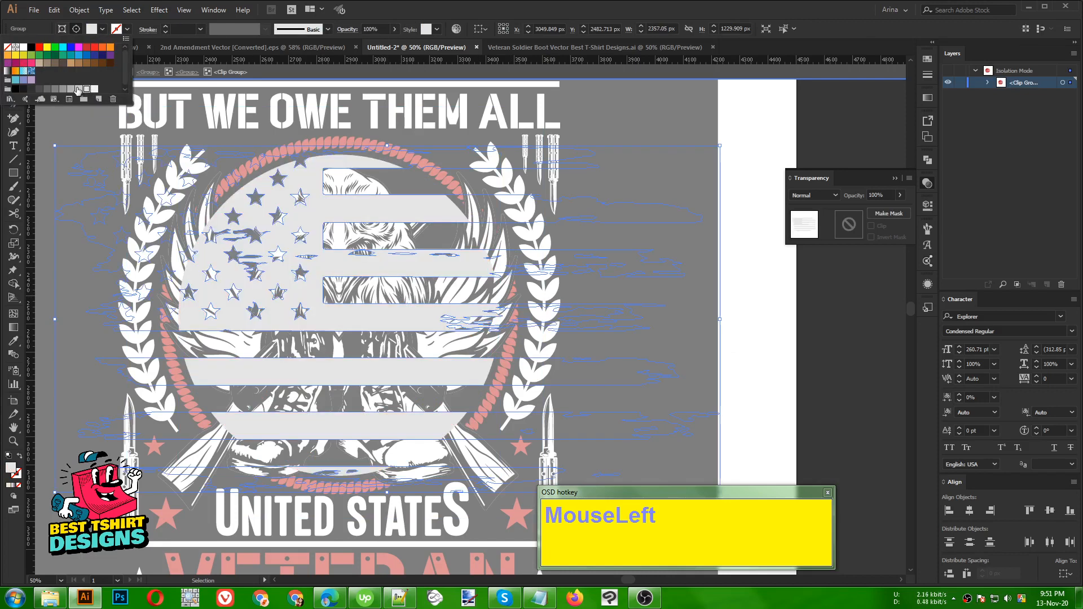
Change the flag artwork's fill to a slightly darker gray and exit isolation of the clip group
{"action": "left_click", "coordinate": [78, 89]}
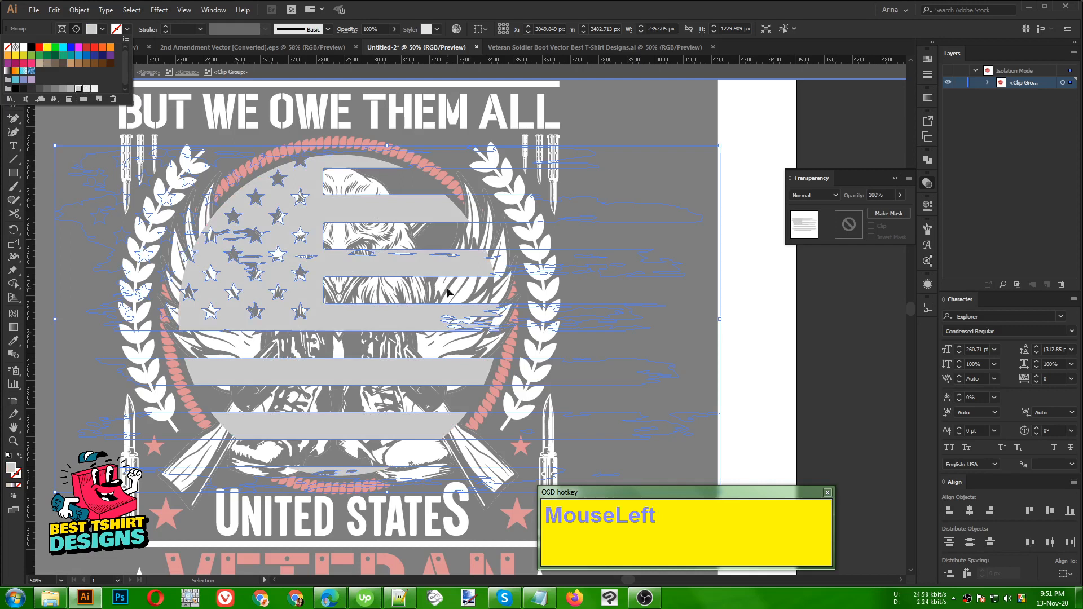
{"action": "left_click", "coordinate": [738, 317]}
{"action": "double_click", "coordinate": [743, 294]}
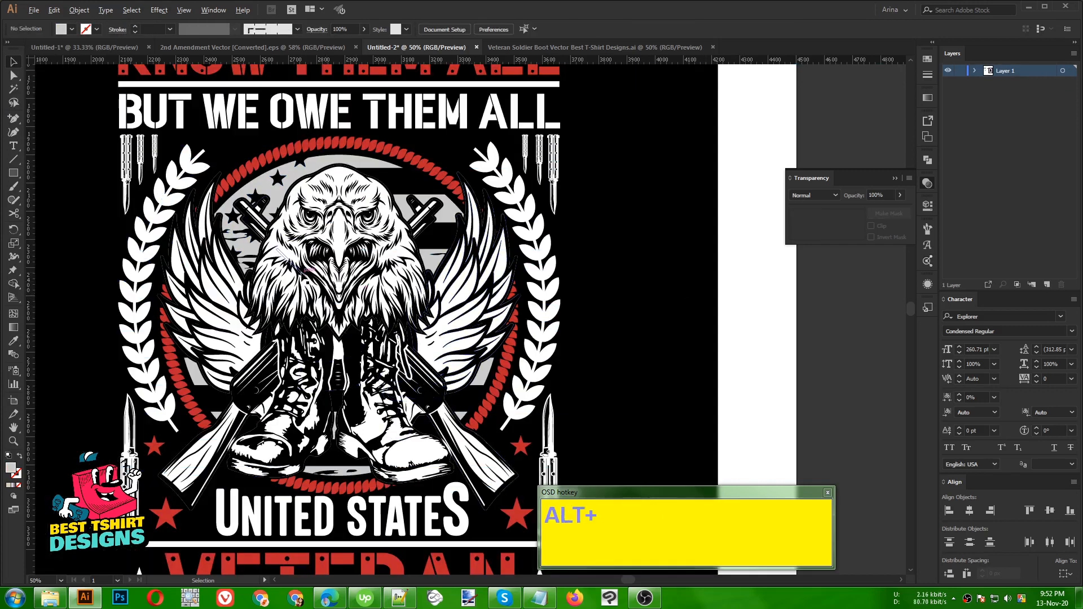
Examine the whole T-shirt design, checking the gray flag behind the eagle and the balance of emblem and lettering
{"action": "scroll", "coordinate": [309, 305], "scroll_direction": "down", "scroll_amount": 1, "text": "alt"}
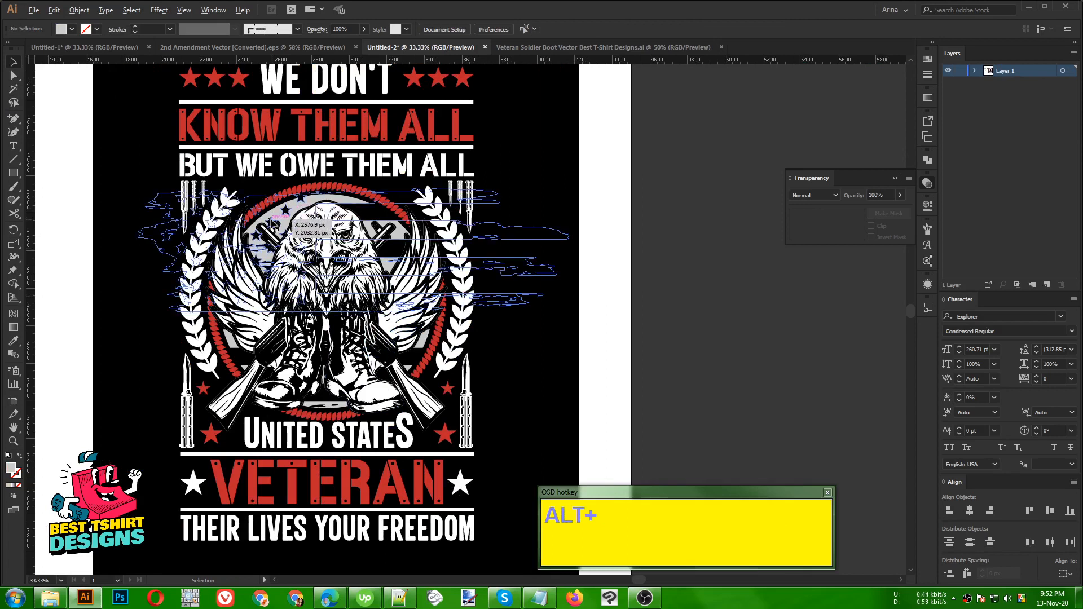
{"action": "scroll", "coordinate": [271, 217], "scroll_direction": "up", "scroll_amount": 1, "text": "alt"}
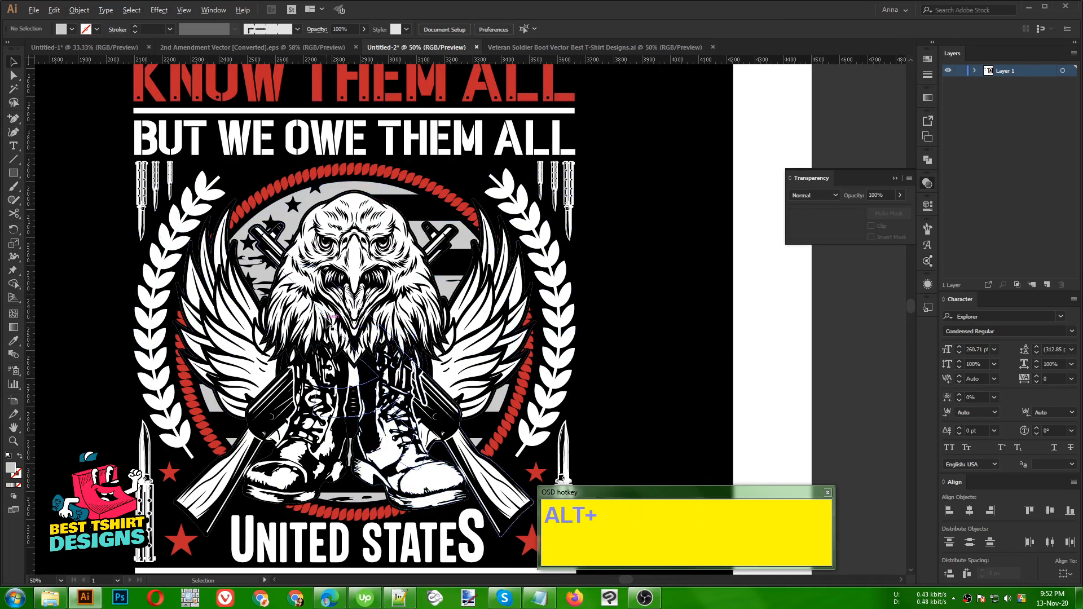
{"action": "scroll", "coordinate": [332, 320], "scroll_direction": "down", "scroll_amount": 1, "text": "alt"}
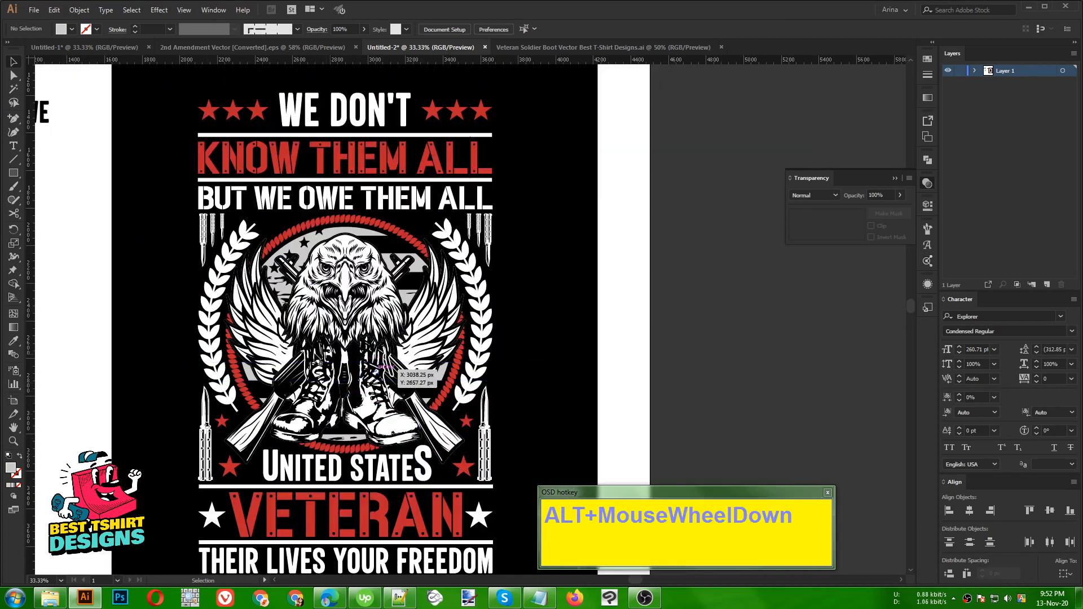
{"action": "scroll", "coordinate": [279, 286], "scroll_direction": "down", "scroll_amount": 1, "text": "alt"}
{"action": "left_click", "coordinate": [508, 341]}
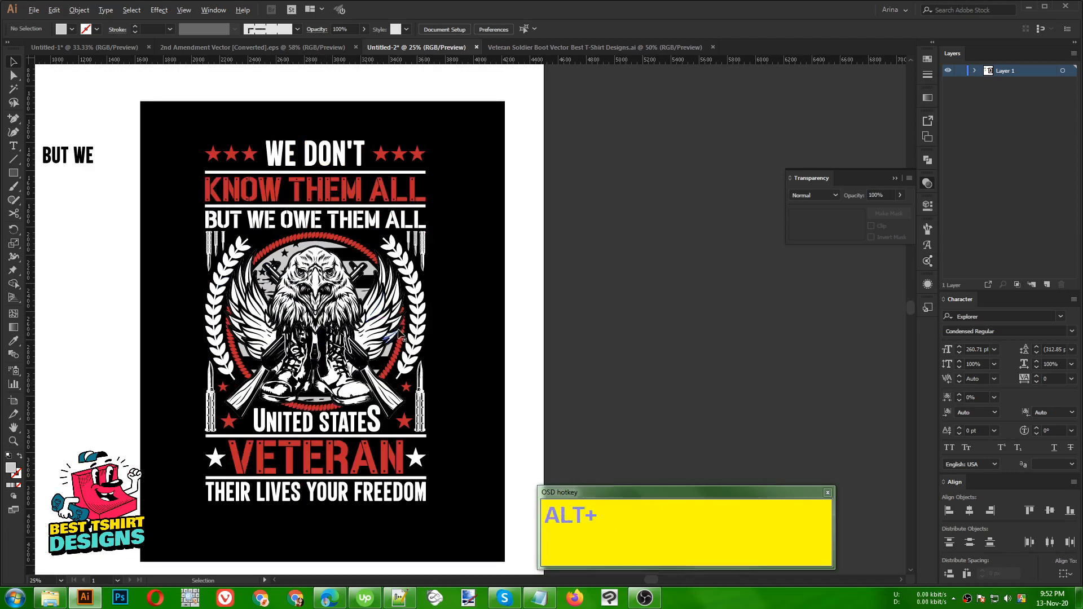
{"action": "left_click", "coordinate": [579, 372]}
{"action": "left_click", "coordinate": [827, 494]}
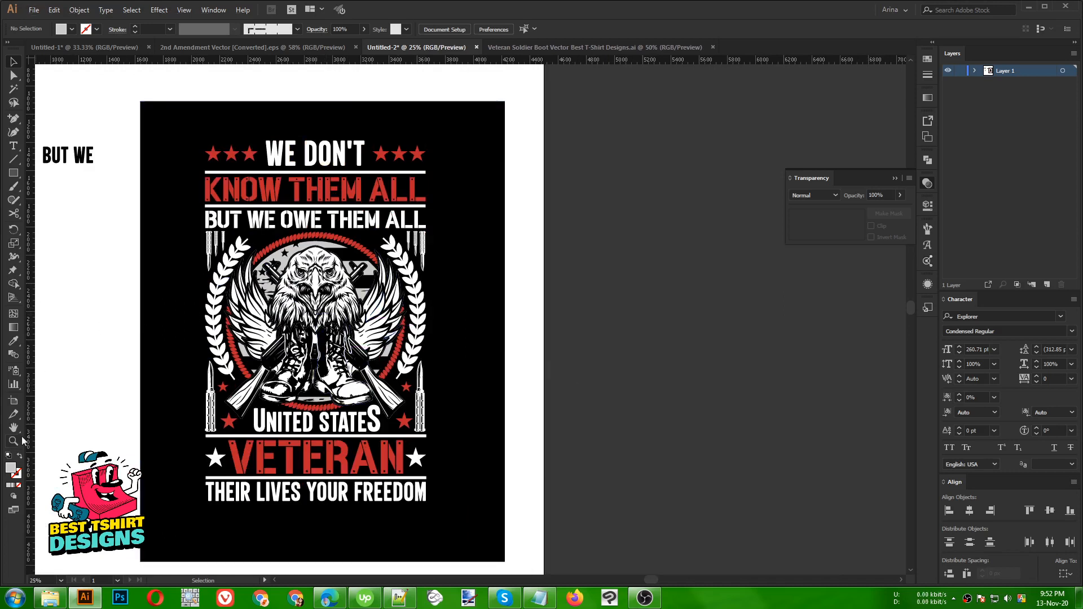
{"action": "left_click_drag", "start_coordinate": [193, 149], "coordinate": [474, 510]}
{"action": "left_click_drag", "start_coordinate": [625, 412], "coordinate": [510, 414]}
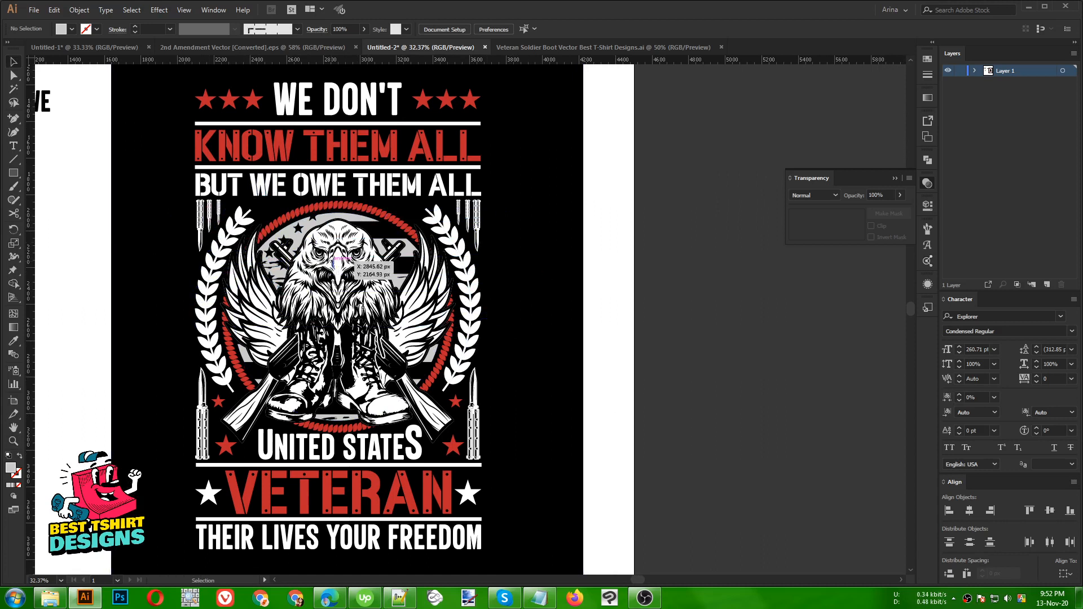
{"action": "scroll", "coordinate": [395, 315], "scroll_direction": "up", "scroll_amount": 1}
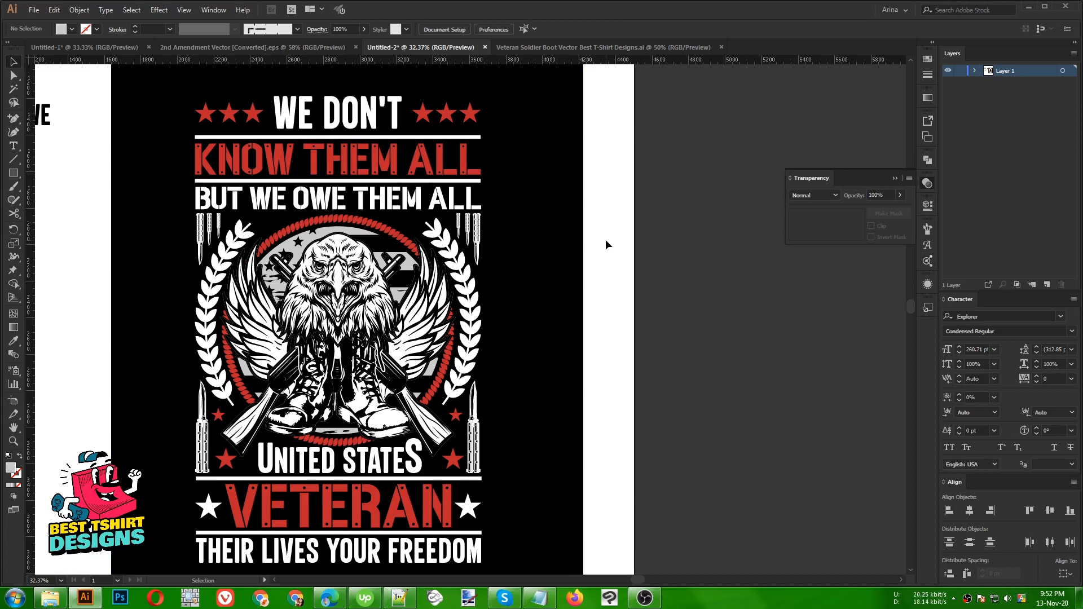
Duplicate the small red star to both upper sides of the rope circle, below BUT WE OWE THEM ALL, enlarged to about 95 px wide
{"action": "scroll", "coordinate": [362, 215], "scroll_direction": "up", "scroll_amount": 2}
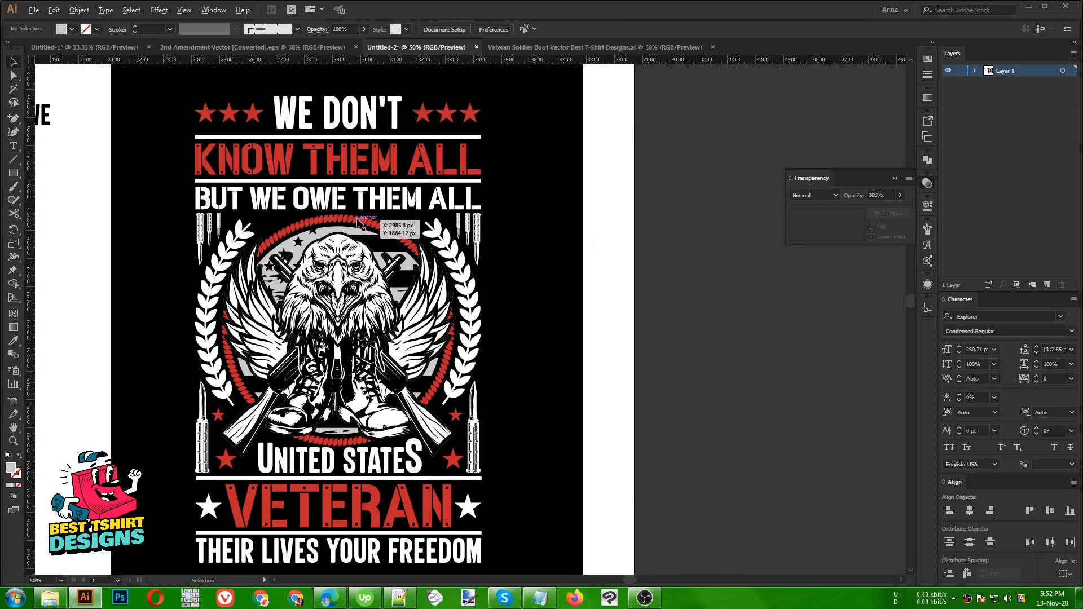
{"action": "left_click", "coordinate": [509, 524]}
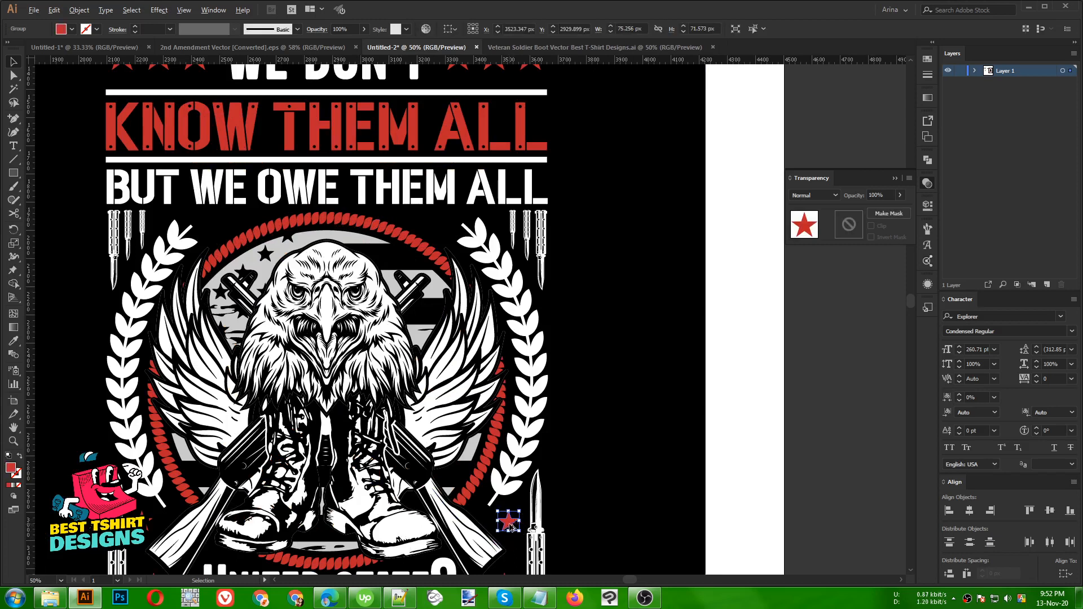
{"action": "left_click_drag", "start_coordinate": [510, 523], "coordinate": [164, 235]}
{"action": "scroll", "coordinate": [454, 244], "scroll_direction": "up", "scroll_amount": 2}
{"action": "scroll", "coordinate": [466, 243], "scroll_direction": "down", "scroll_amount": 1}
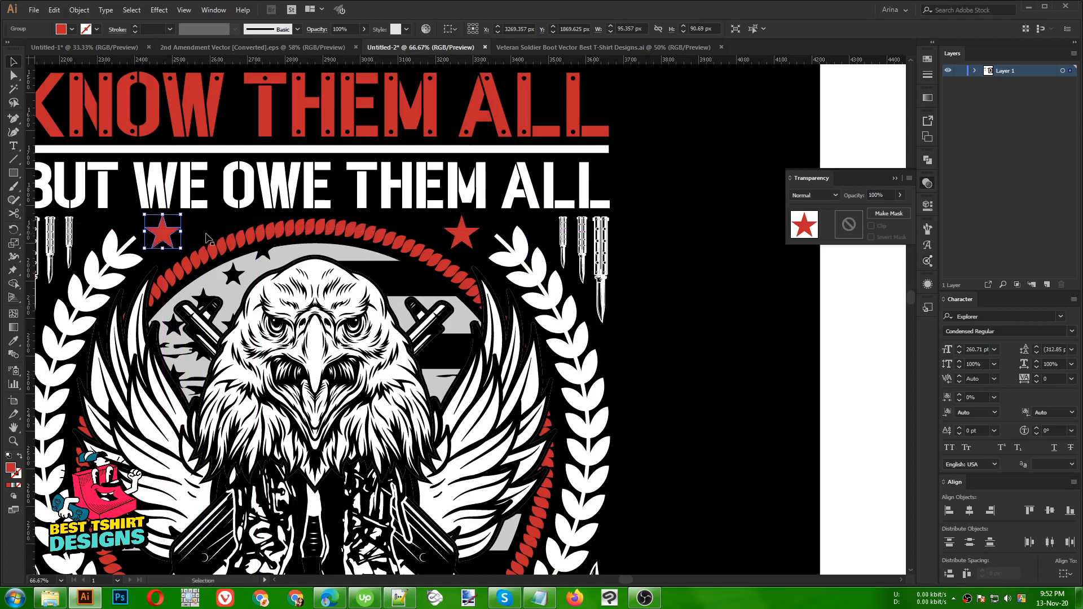
Select both new stars beside the top of the rope circle and recolor them white by sampling the laurel wreath
{"action": "left_click", "coordinate": [462, 233], "text": "shift"}
{"action": "left_click", "coordinate": [533, 29]}
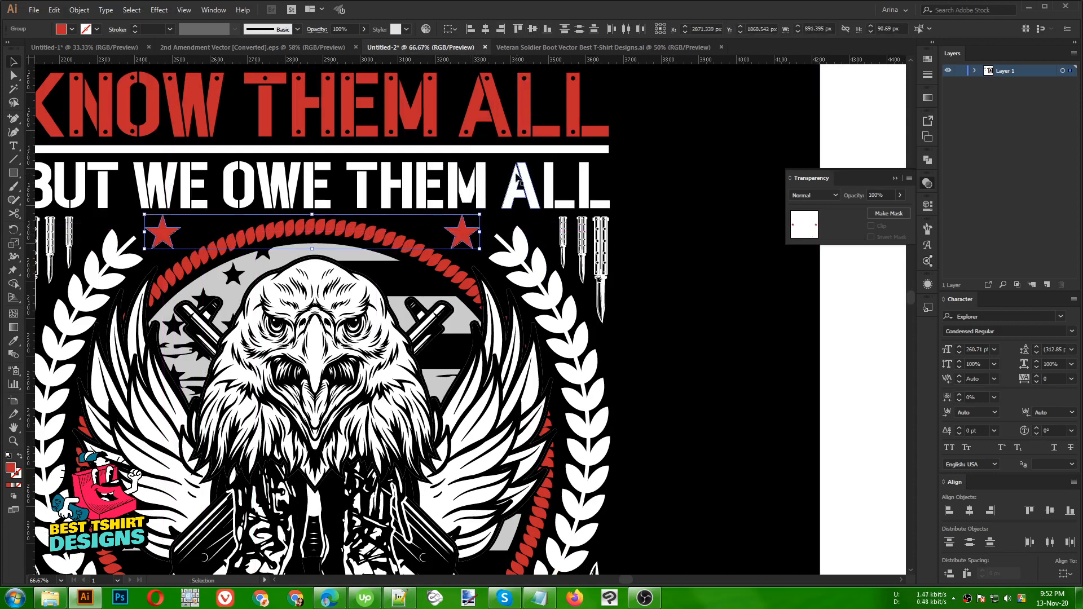
{"action": "key", "text": "i"}
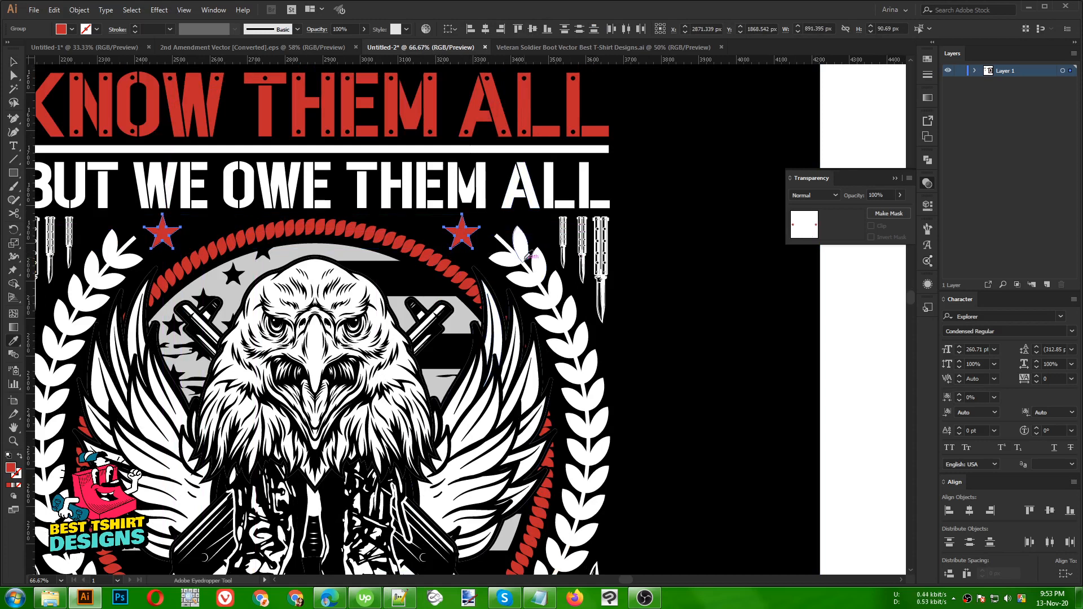
{"action": "left_click", "coordinate": [529, 252]}
{"action": "key", "text": "v"}
{"action": "key", "text": "ctrl+minus"}
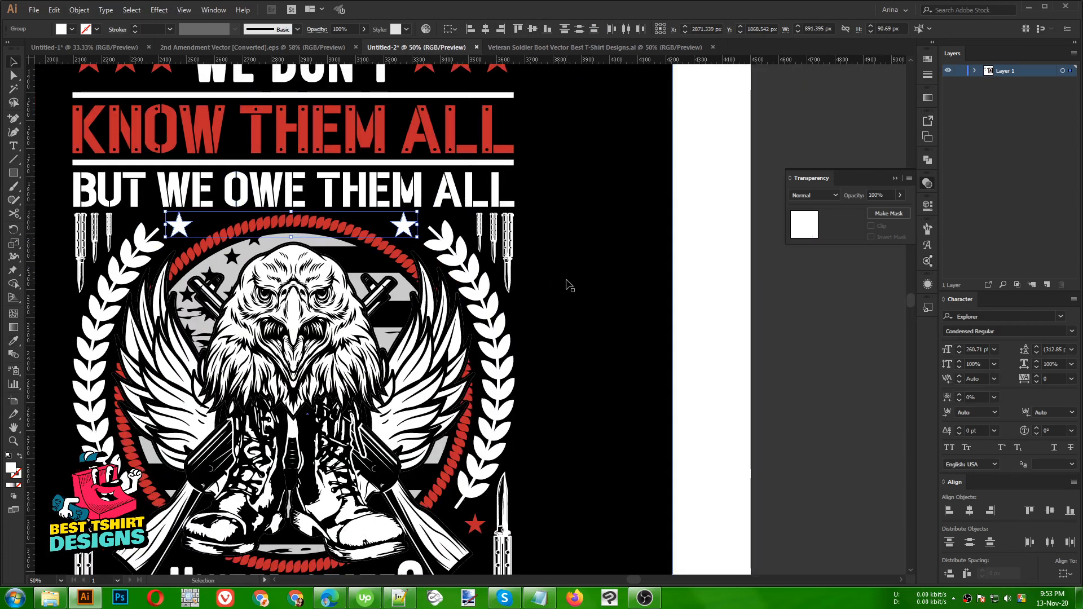
Deselect the two white stars, review the full design, and hide the Transparency settings
{"action": "left_click", "coordinate": [568, 285]}
{"action": "key", "text": "ctrl+minus"}
{"action": "left_click", "coordinate": [588, 270]}
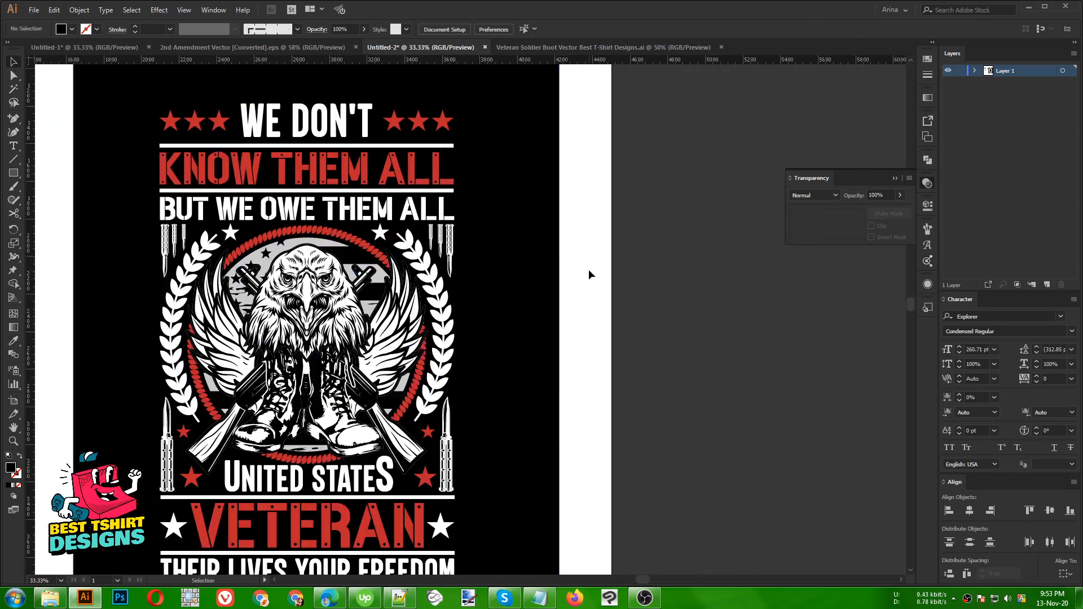
{"action": "scroll", "coordinate": [589, 271], "scroll_direction": "down", "scroll_amount": 1}
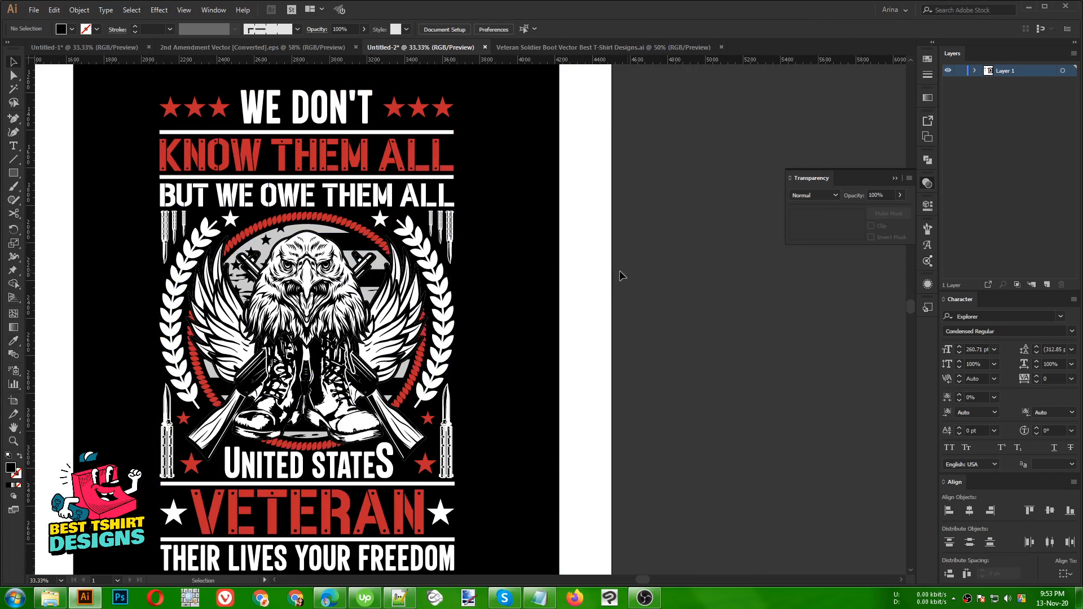
{"action": "left_click", "coordinate": [927, 183]}
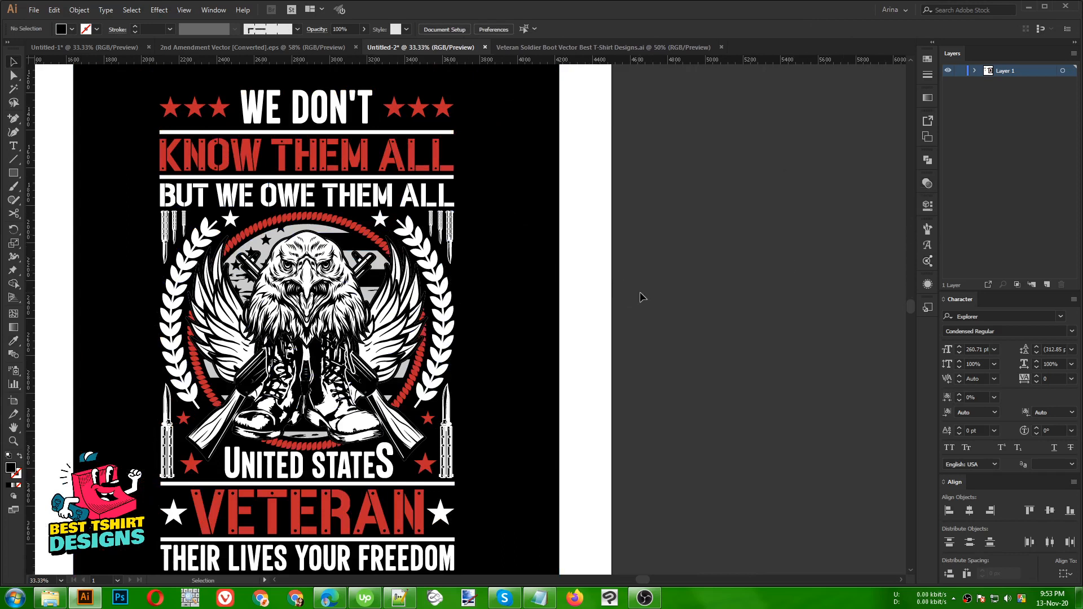